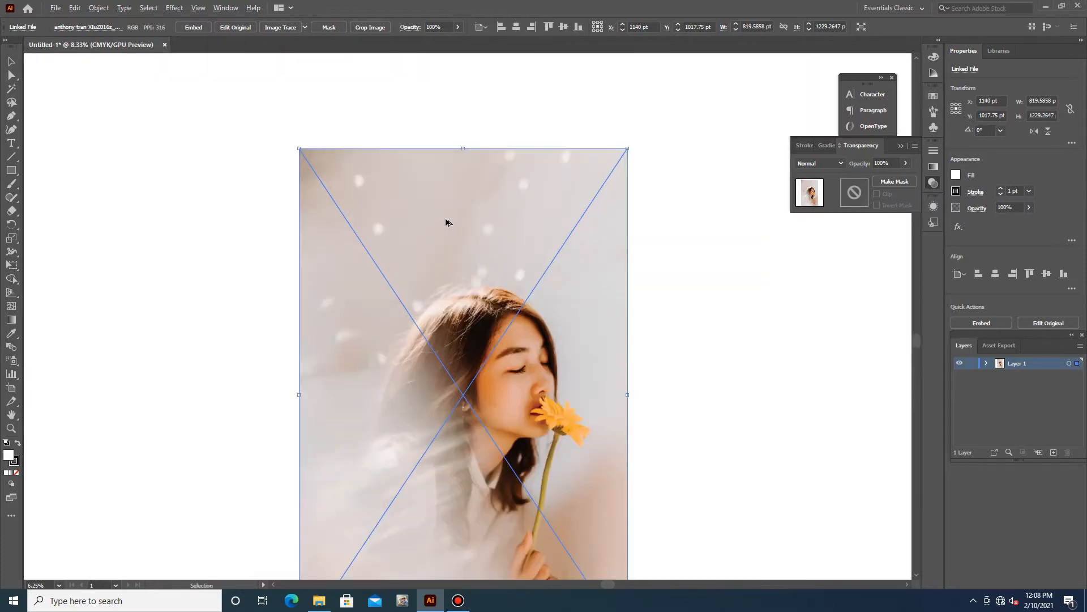
Deselect the placed photo and add a new layer named "hairs" above it
key(ctrl+minus)
click(731, 358)
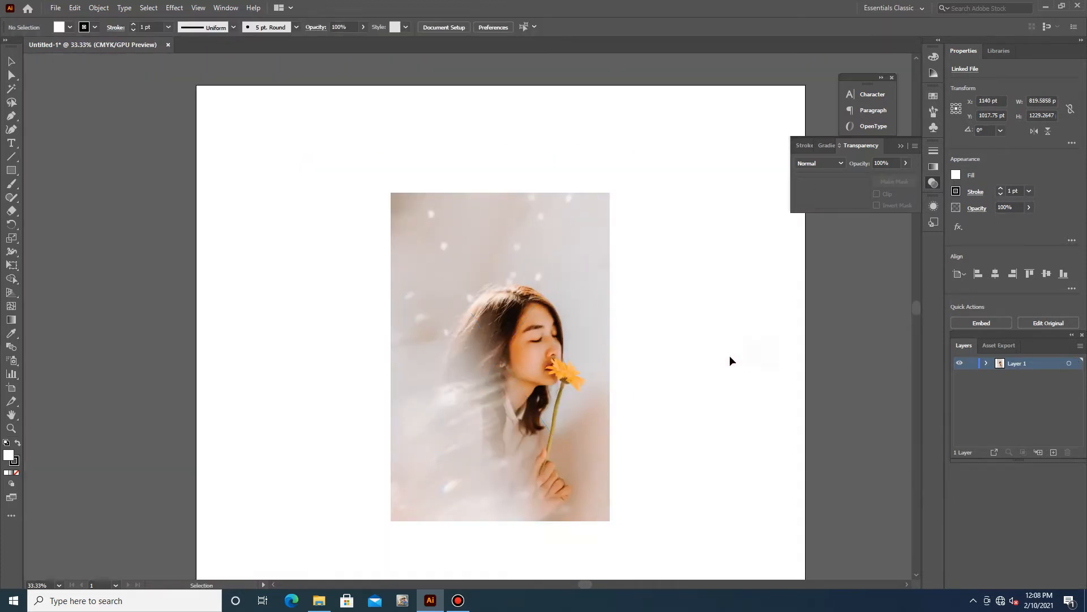
click(1054, 452)
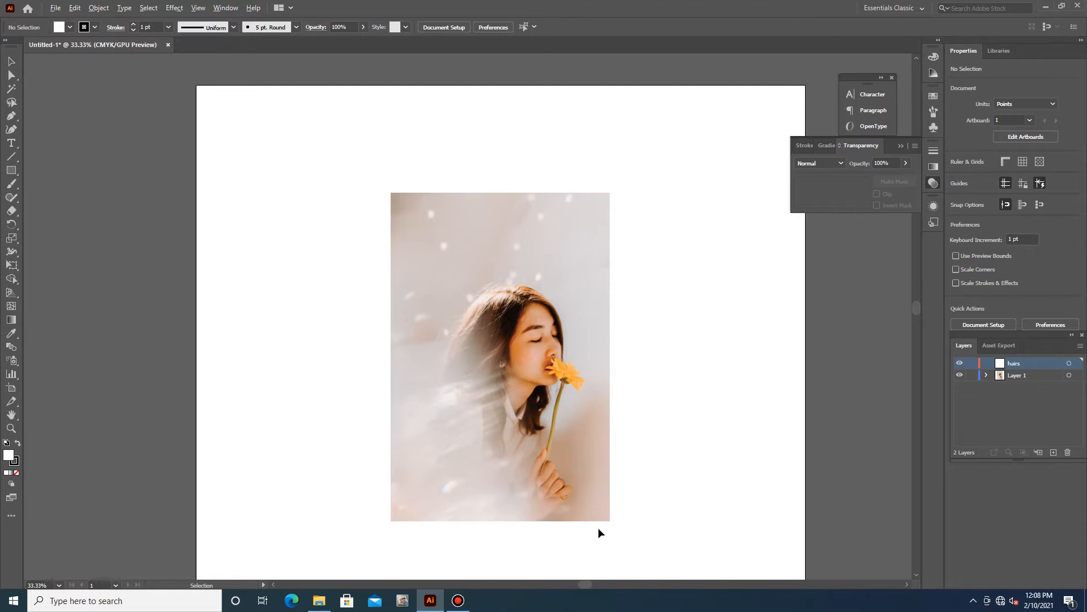
Start the hair outline with the Pen tool along the hairline from the forehead parting down to the temple
scroll(598, 528, up, 2)
scroll(526, 371, down, 1)
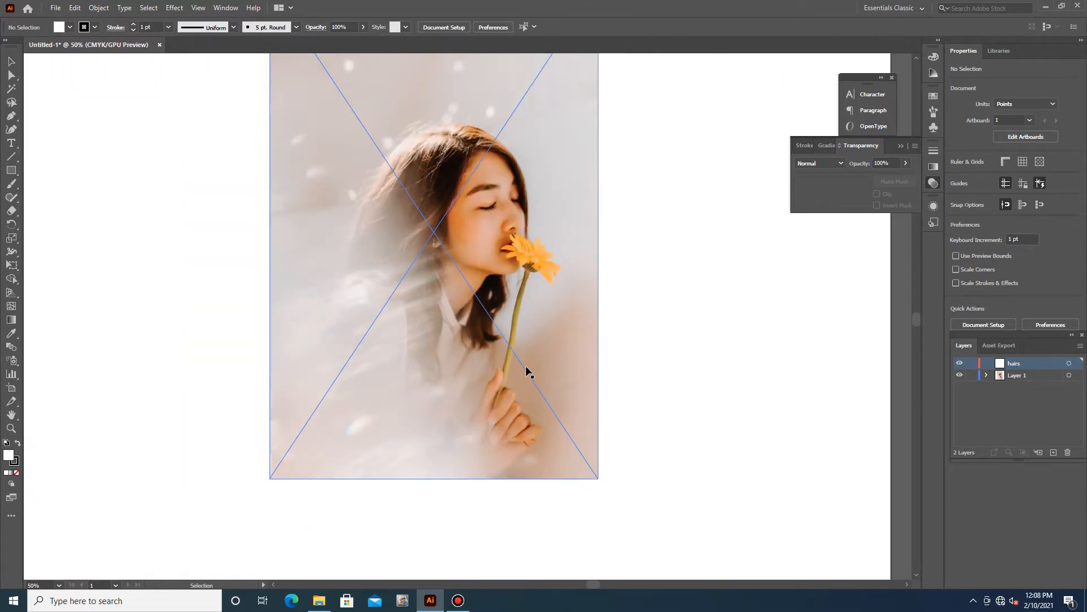
scroll(535, 341, up, 2)
scroll(537, 342, up, 1)
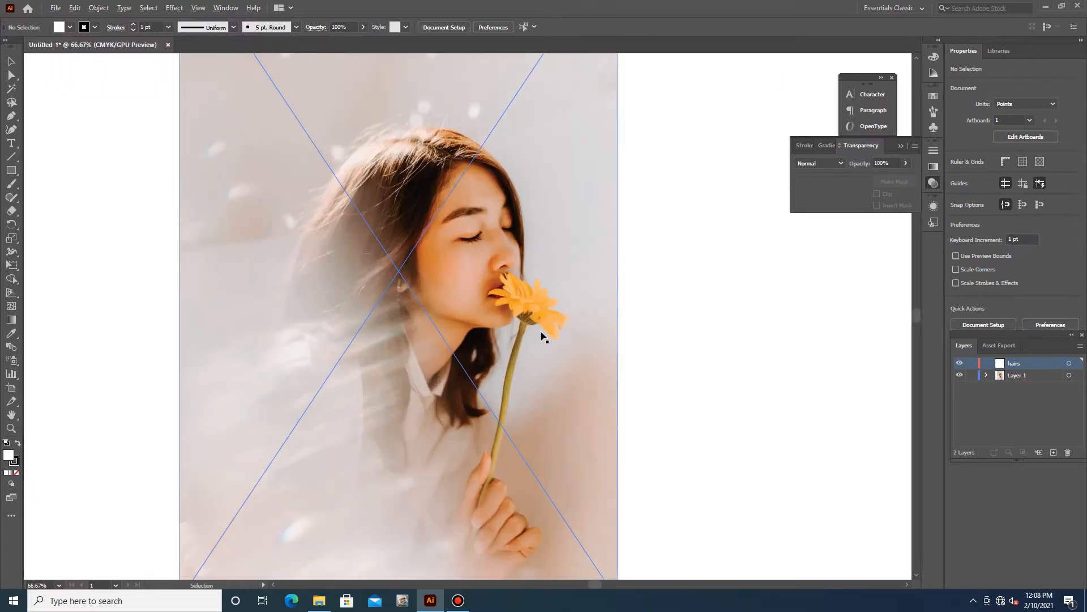
click(11, 117)
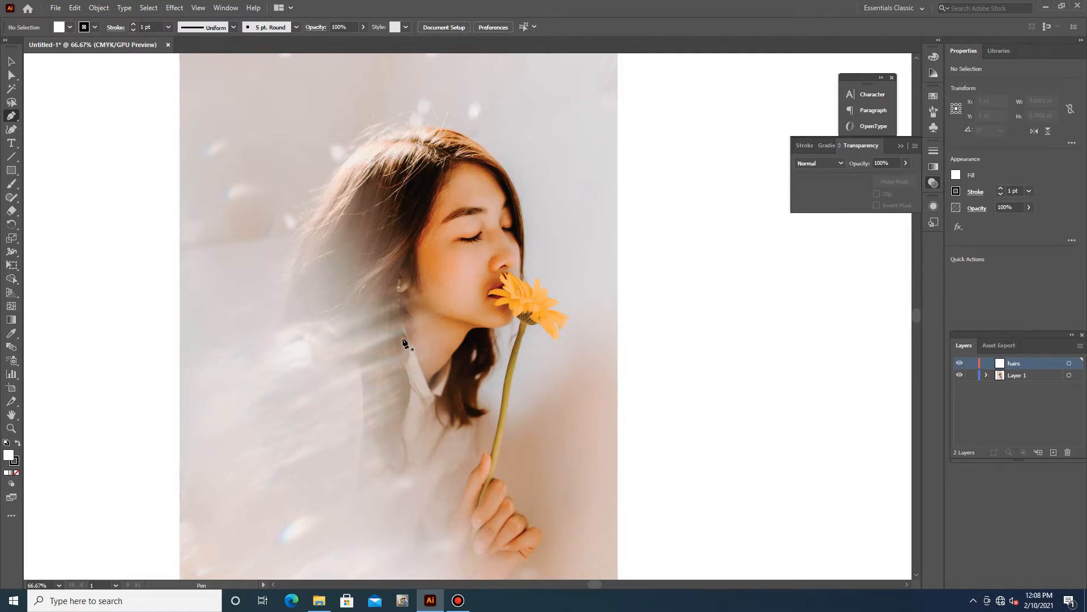
click(454, 167)
drag(423, 228, 404, 285)
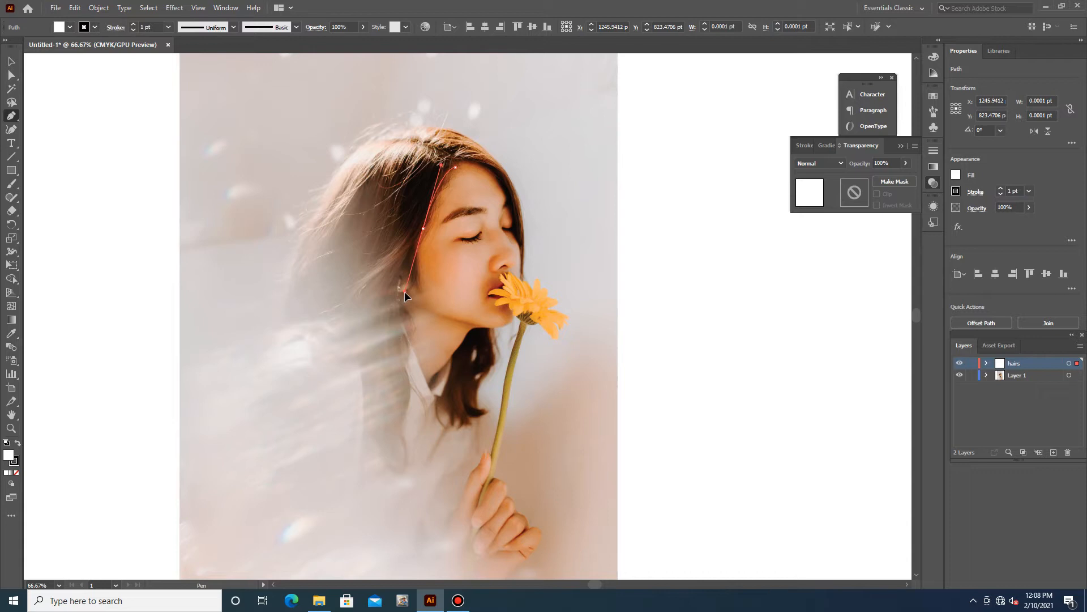
click(424, 229)
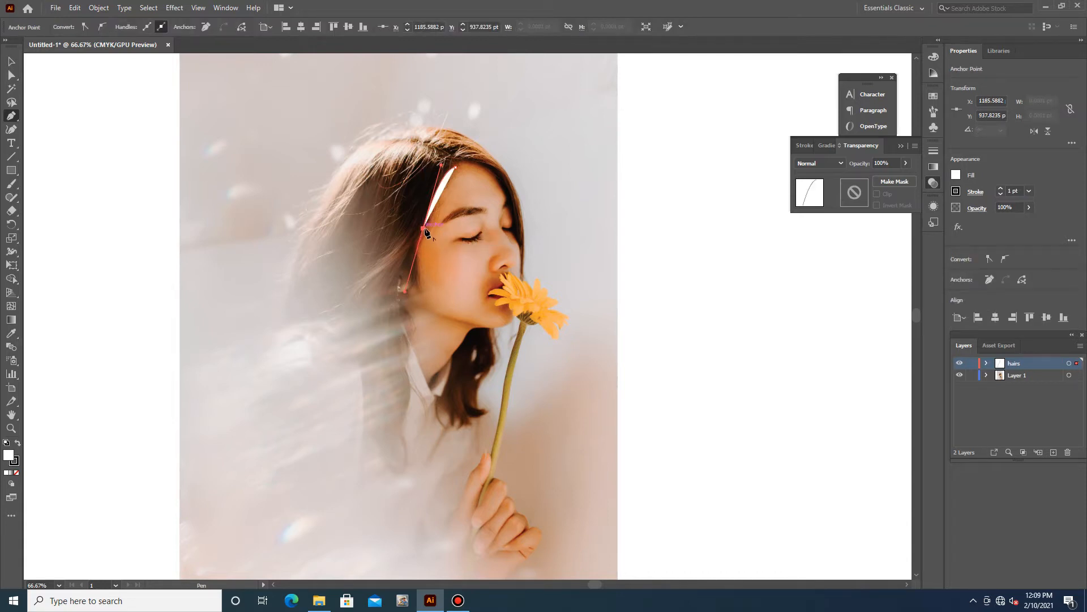
Remove the path's fill and continue the hair outline around the lock beside the cheek and over the ear
click(414, 244)
drag(421, 290, 418, 310)
click(16, 472)
click(421, 289)
click(409, 269)
click(395, 274)
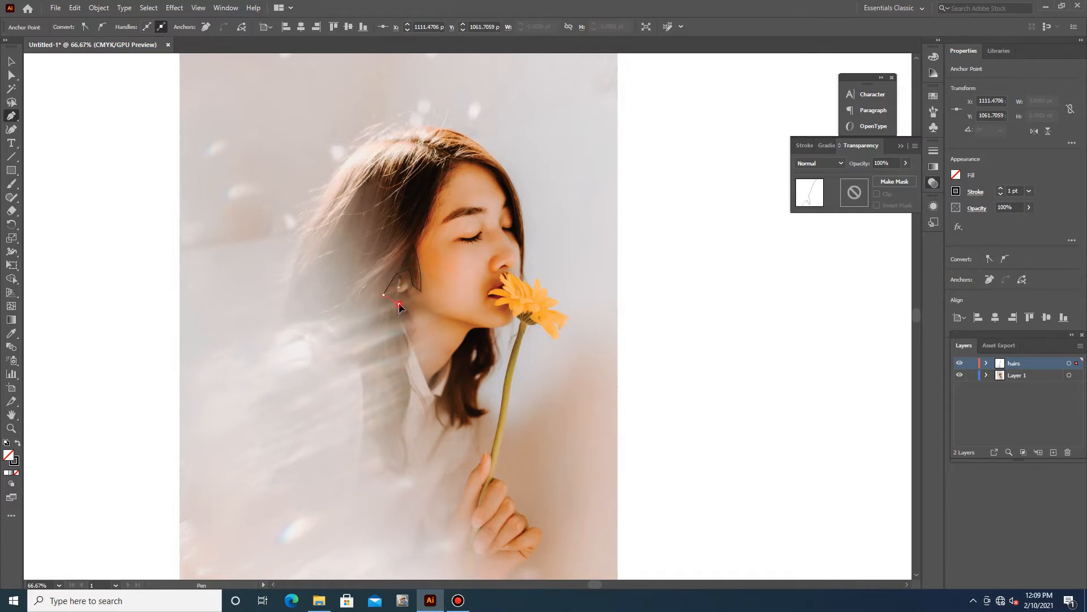
click(384, 294)
Trace the inner edge of the long hair from below the ear past the neck and collar to its lower end
click(400, 304)
click(409, 320)
click(395, 320)
drag(405, 363, 391, 384)
click(407, 410)
mouse_move(399, 431)
mouse_down()
mouse_move(405, 483)
mouse_move(396, 424)
mouse_up()
click(399, 430)
click(406, 463)
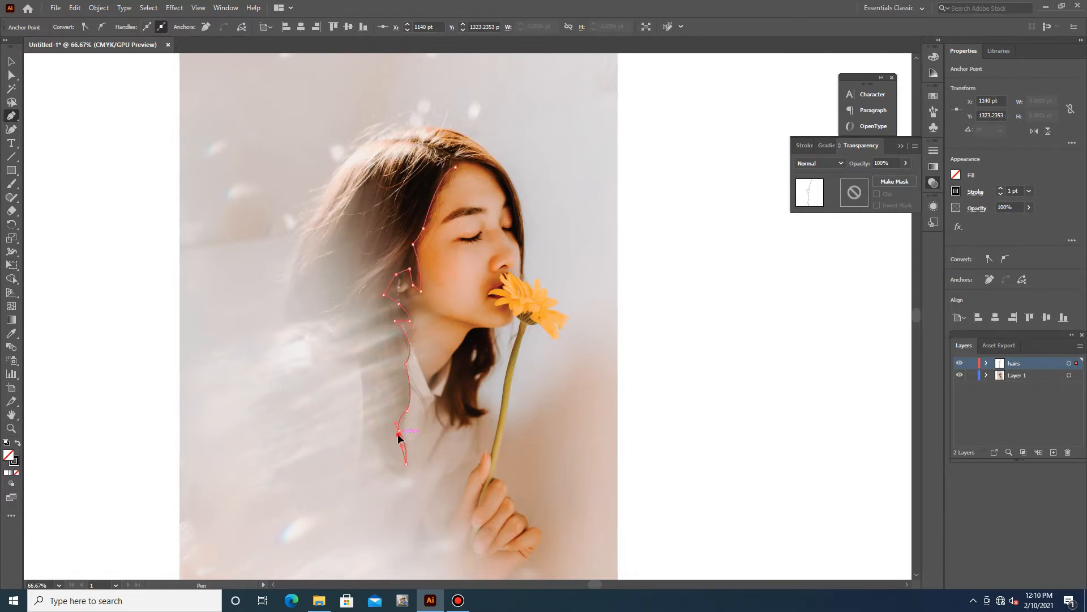
Draw the pointed strand tips at the lower end of the long hair
click(412, 463)
drag(412, 464, 424, 486)
click(391, 452)
click(408, 474)
drag(379, 450, 374, 439)
click(379, 450)
Trace the outer edge of the long hair from its lower tips back up to the blown hair behind the head
drag(357, 488, 338, 490)
key(ctrl+z)
drag(362, 424, 308, 353)
drag(309, 351, 306, 350)
drag(287, 447, 286, 447)
Draw the pointed strand tips of the blown hair behind the head
drag(280, 329, 258, 319)
click(311, 337)
click(297, 327)
click(333, 333)
drag(332, 334, 286, 324)
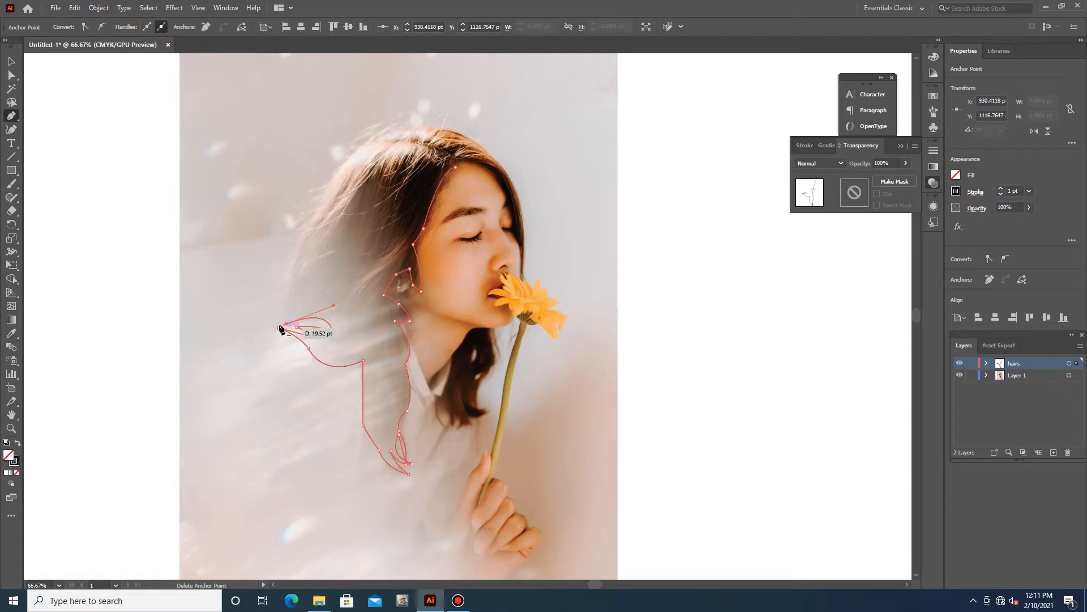
Trace the outer hair contour from the back of the head up and over the crown
drag(291, 264, 464, 130)
click(293, 264)
click(307, 222)
click(327, 184)
key(Escape)
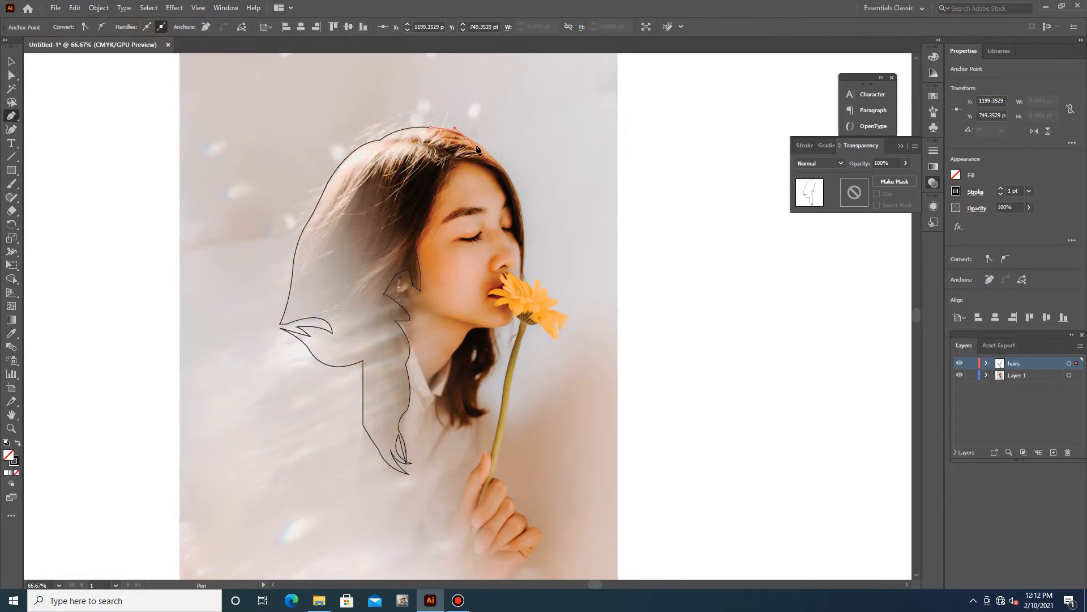
Continue the hair outline down the outer front edge and draw its pointed strand ends above the flower
drag(521, 209, 524, 281)
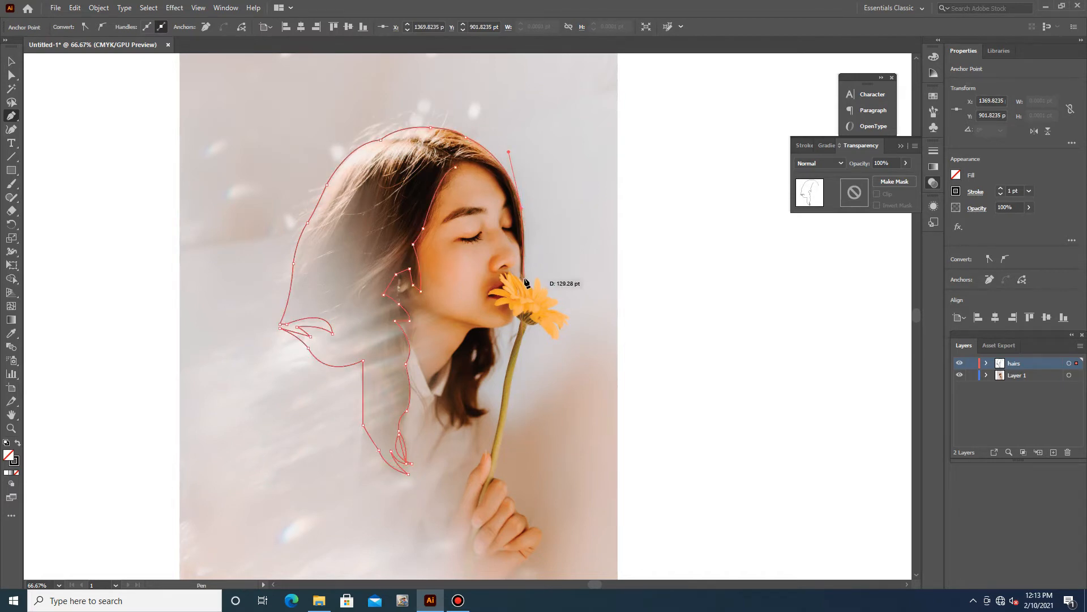
scroll(526, 281, up, 4)
drag(520, 366, 514, 315)
click(526, 333)
click(539, 354)
click(518, 363)
click(509, 318)
click(520, 285)
Trace the inner edge of the front hair strand from the flower up past the nose to the far eye
drag(510, 238, 445, 92)
key(ctrl+z)
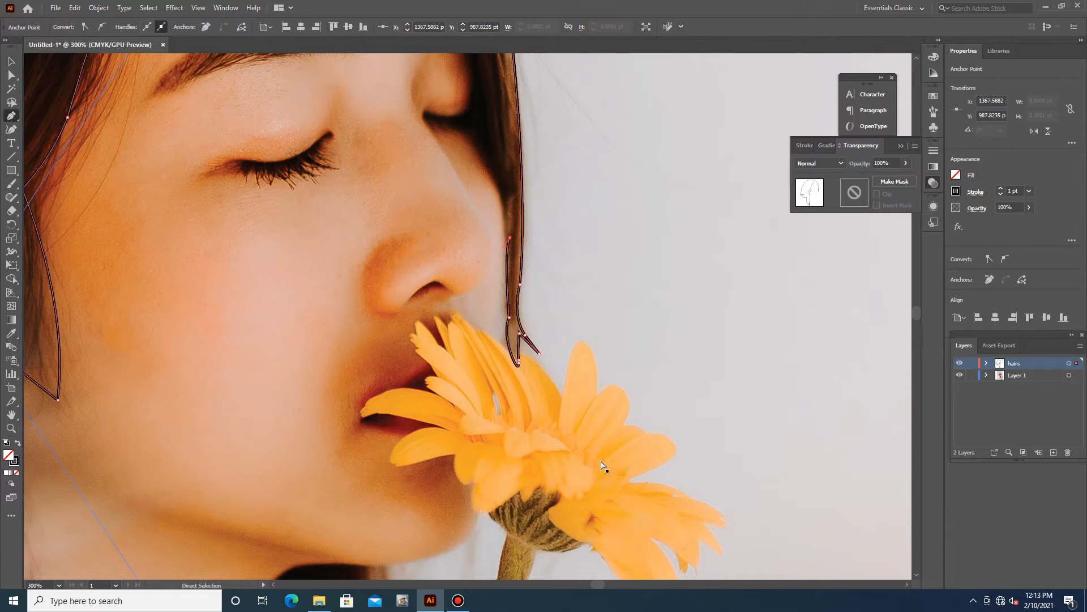
drag(504, 256, 504, 251)
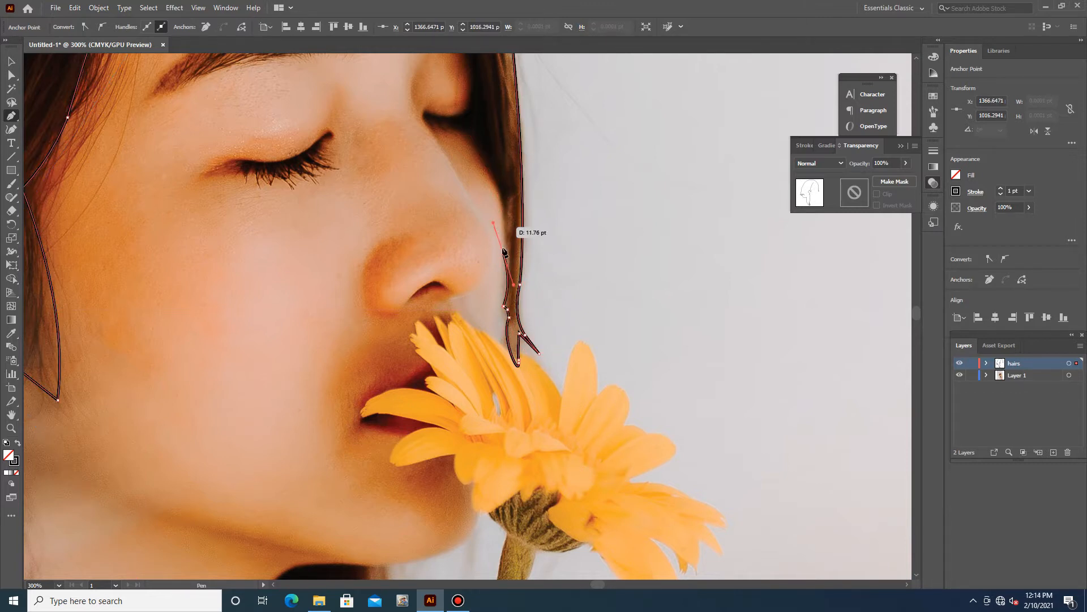
drag(499, 195, 465, 135)
scroll(481, 162, up, 1)
click(448, 151)
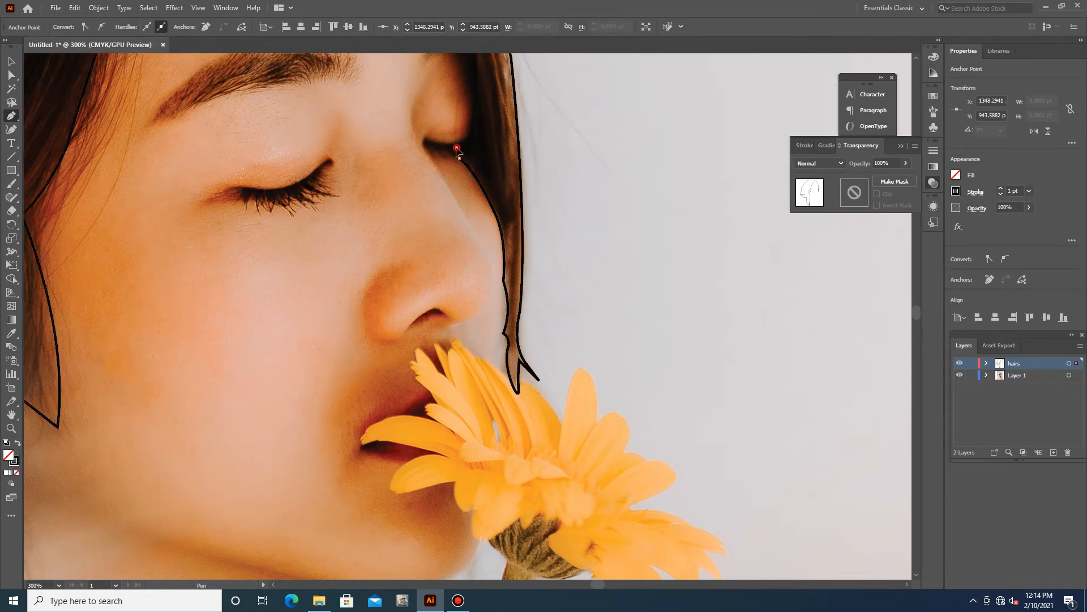
Trace the hair edge around the far eyelid and up to the far eyebrow
scroll(449, 138, up, 1)
click(467, 116)
click(466, 98)
scroll(465, 125, up, 2)
drag(457, 131, 434, 215)
scroll(464, 143, up, 4)
scroll(439, 170, up, 4)
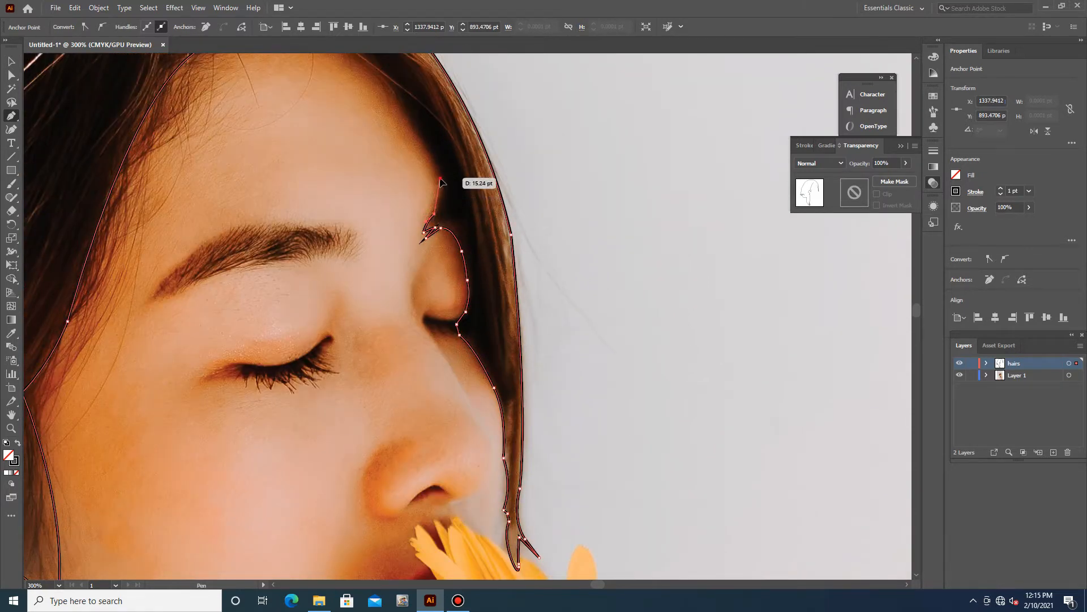
Trace the hairline across the forehead and close the hair outline at its starting point
scroll(439, 182, up, 5)
click(426, 205)
click(403, 182)
click(352, 118)
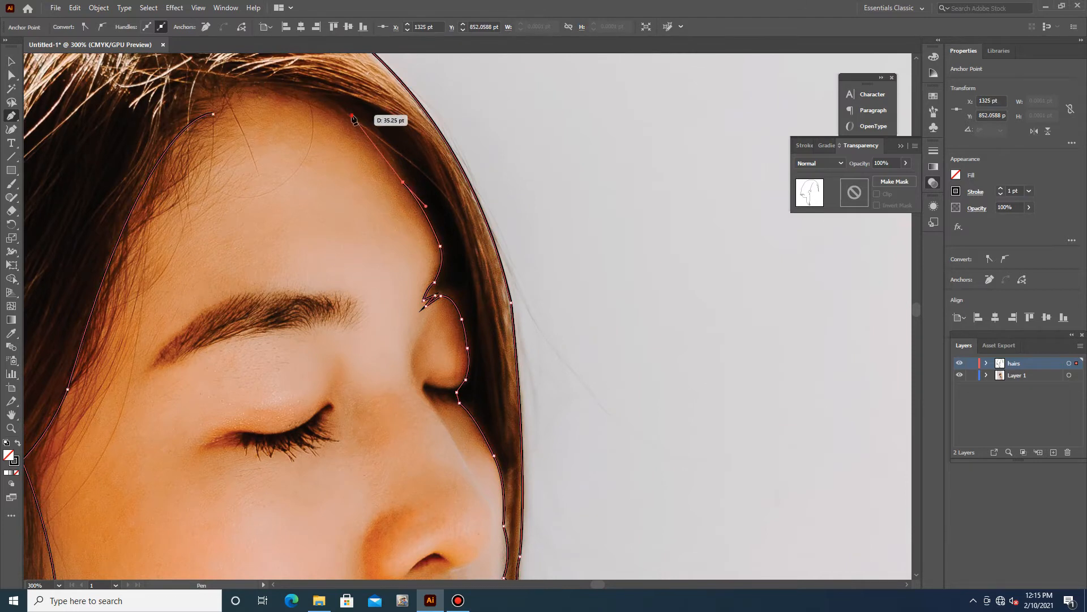
scroll(353, 117, up, 4)
drag(265, 144, 232, 165)
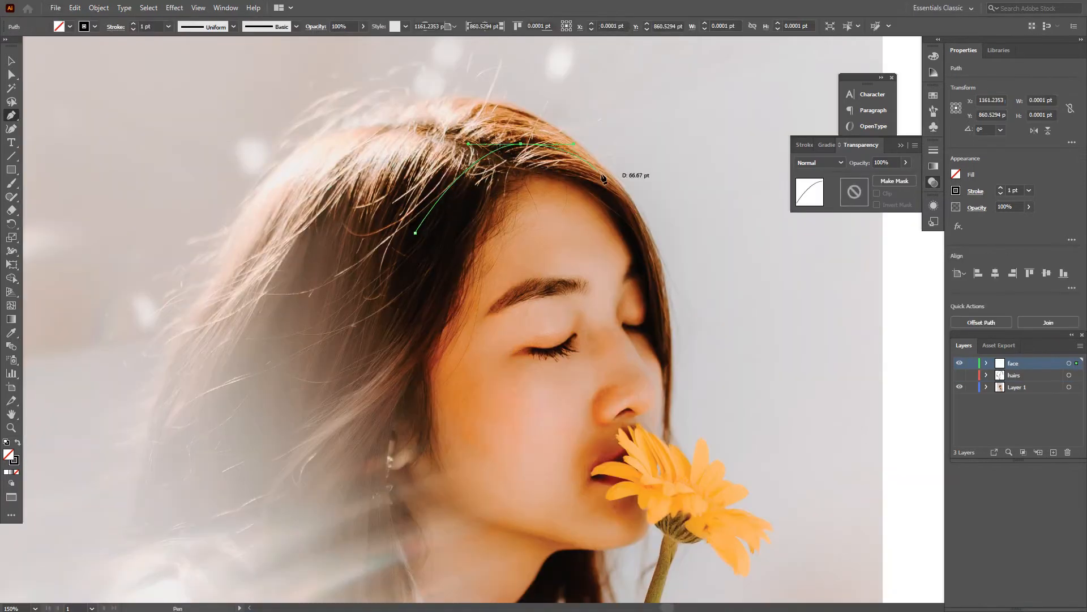
On the face layer, trace the face outline from the top of the head down the far side of the forehead
drag(603, 178, 646, 249)
key(ctrl+plus)
key(ctrl+plus)
key(ctrl+plus)
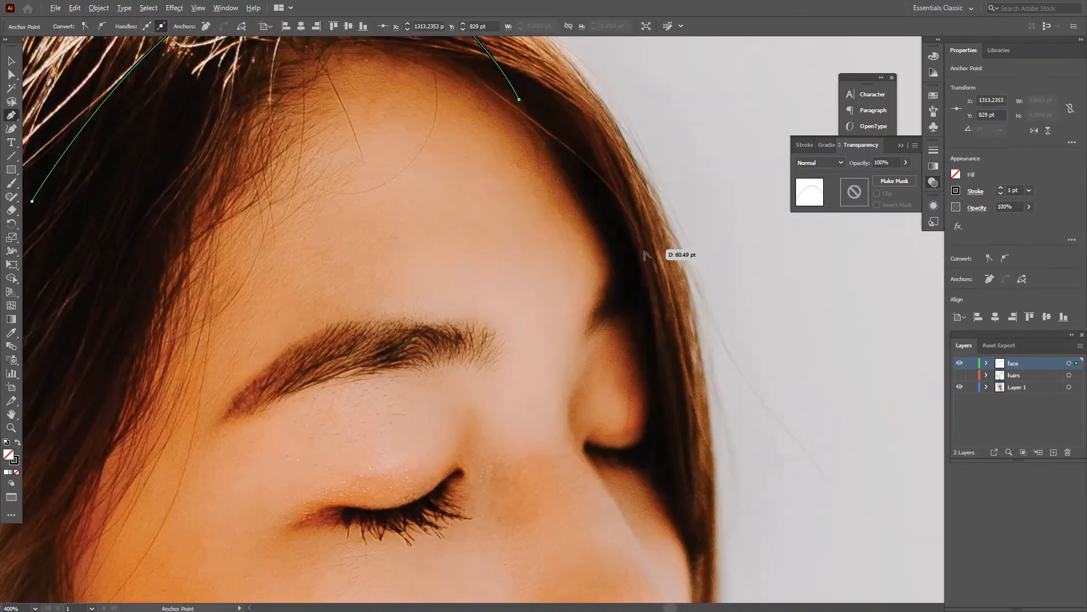
click(554, 175)
drag(558, 195, 610, 259)
click(610, 249)
scroll(610, 249, down, 1)
drag(611, 218, 613, 224)
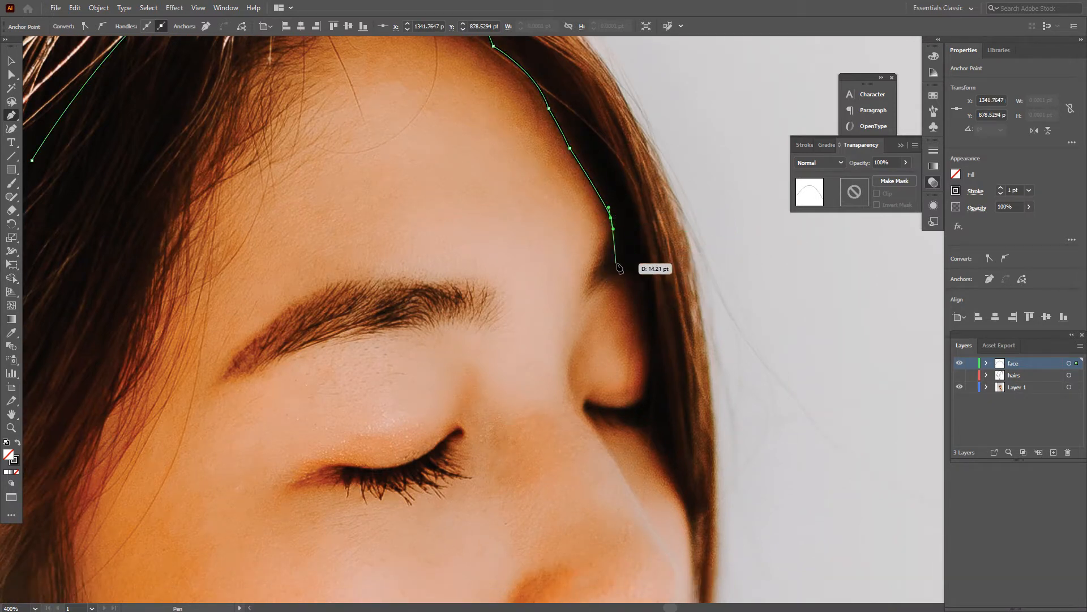
Continue the face outline past the far eyebrow and around the far eyelid
drag(629, 277, 631, 291)
click(634, 298)
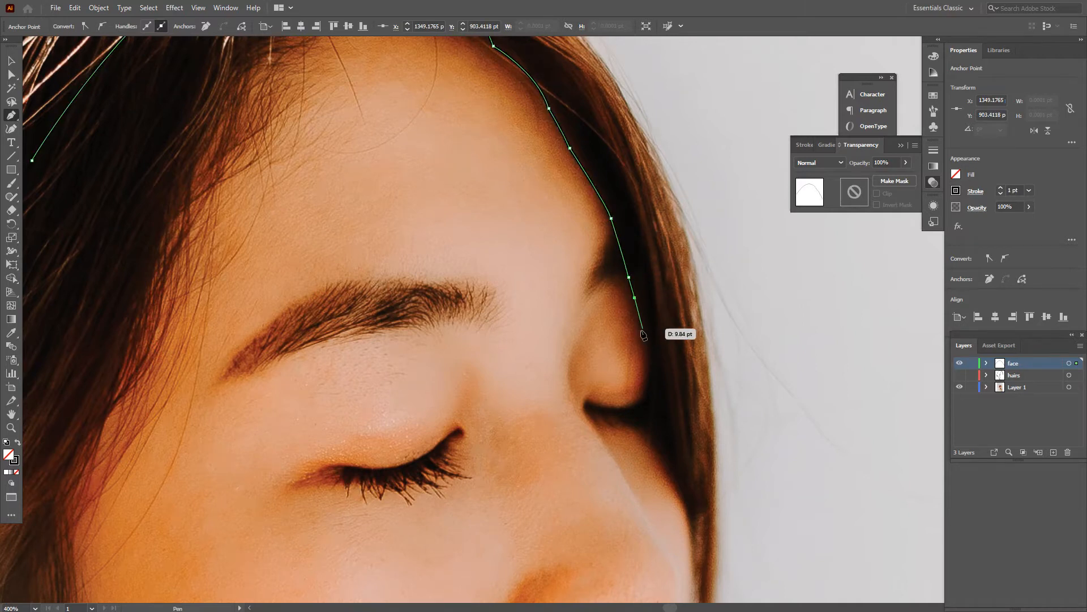
drag(639, 339, 645, 387)
scroll(646, 359, down, 1)
click(632, 371)
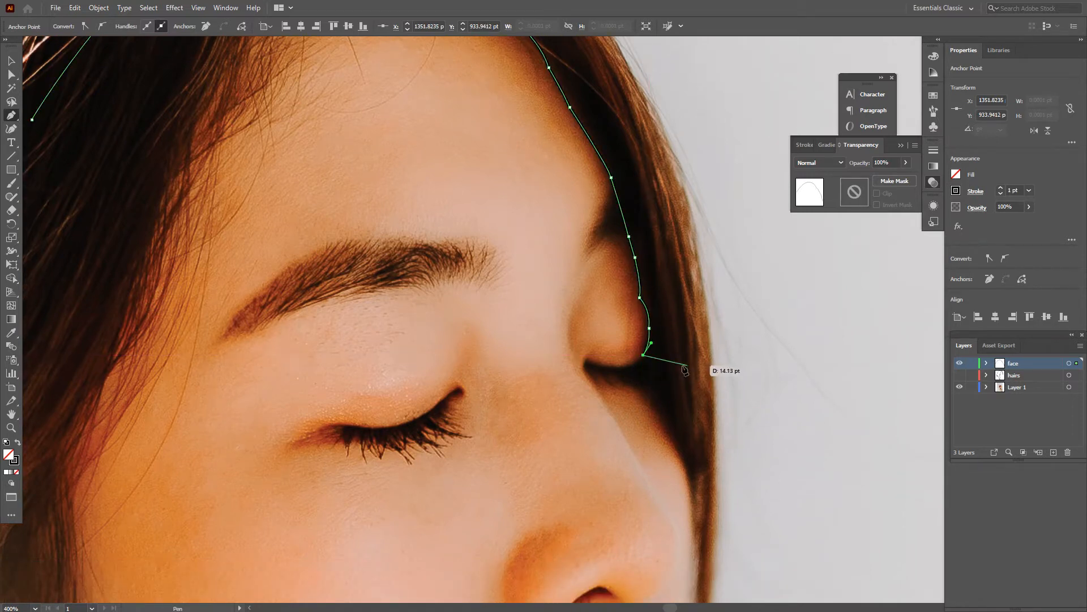
click(638, 379)
Trace the far cheek from below the eye down to beside the nose
scroll(637, 376, down, 1)
drag(668, 383, 672, 395)
scroll(699, 372, down, 1)
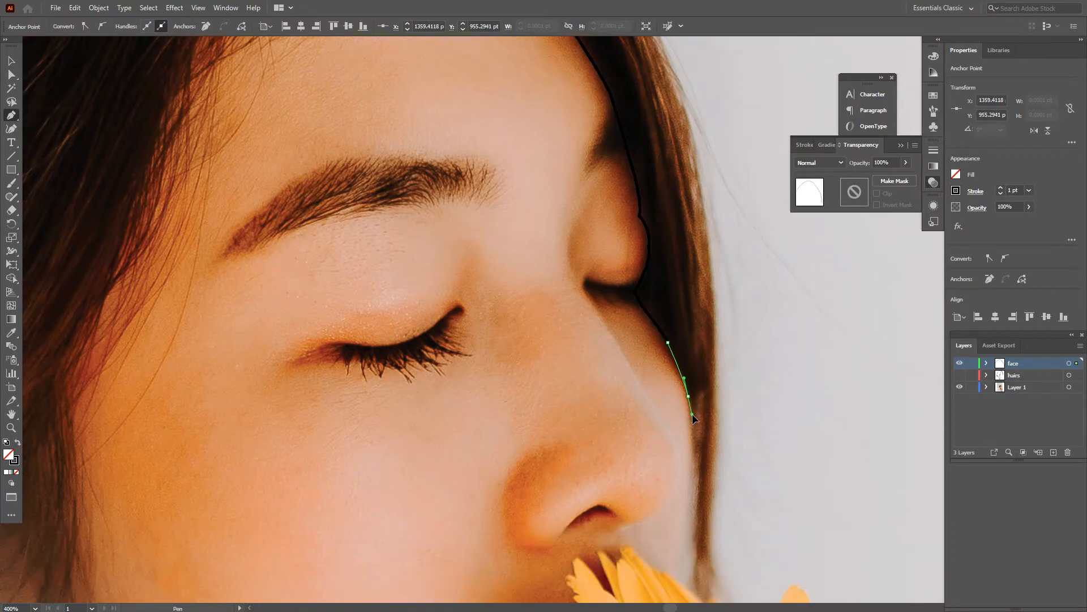
scroll(692, 413, down, 2)
drag(688, 368, 683, 380)
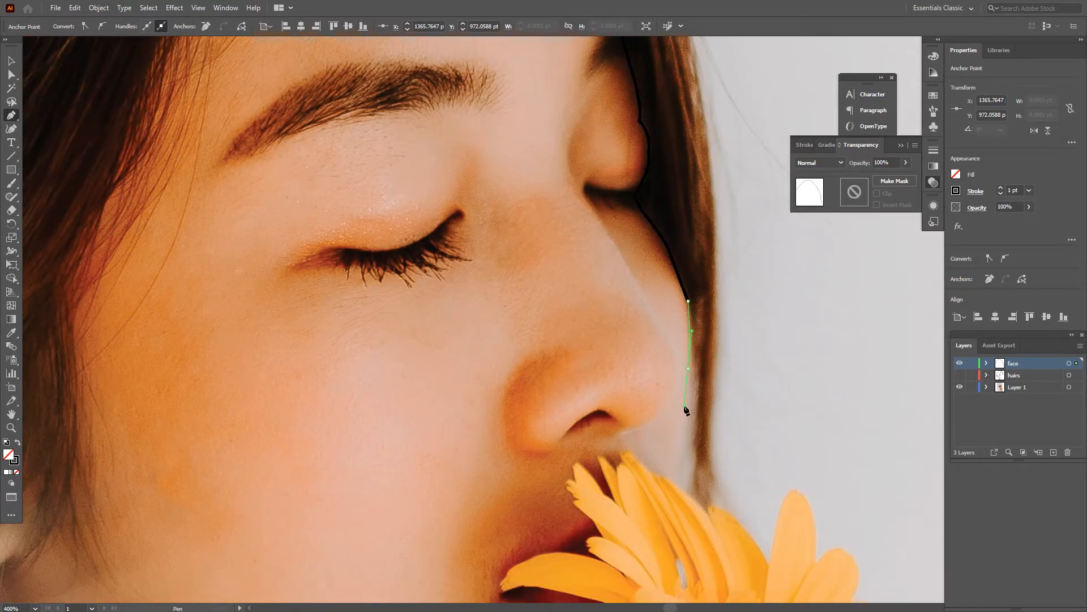
click(685, 406)
Continue the face outline behind the flower petals and down around the chin
scroll(736, 405, down, 4)
scroll(759, 410, up, 5)
scroll(760, 410, down, 1)
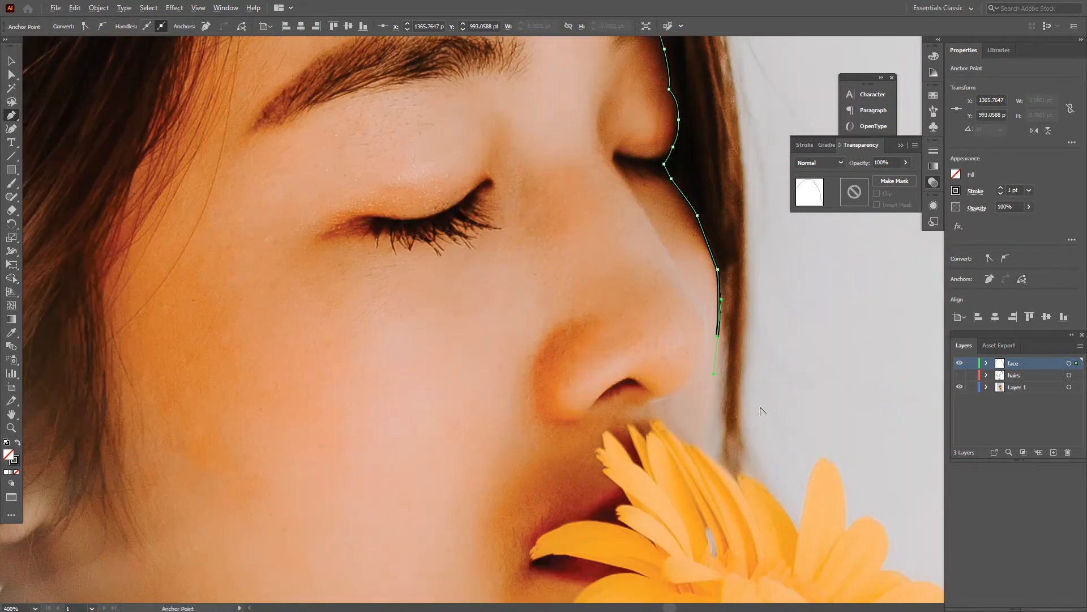
scroll(760, 410, down, 1)
scroll(736, 442, down, 3)
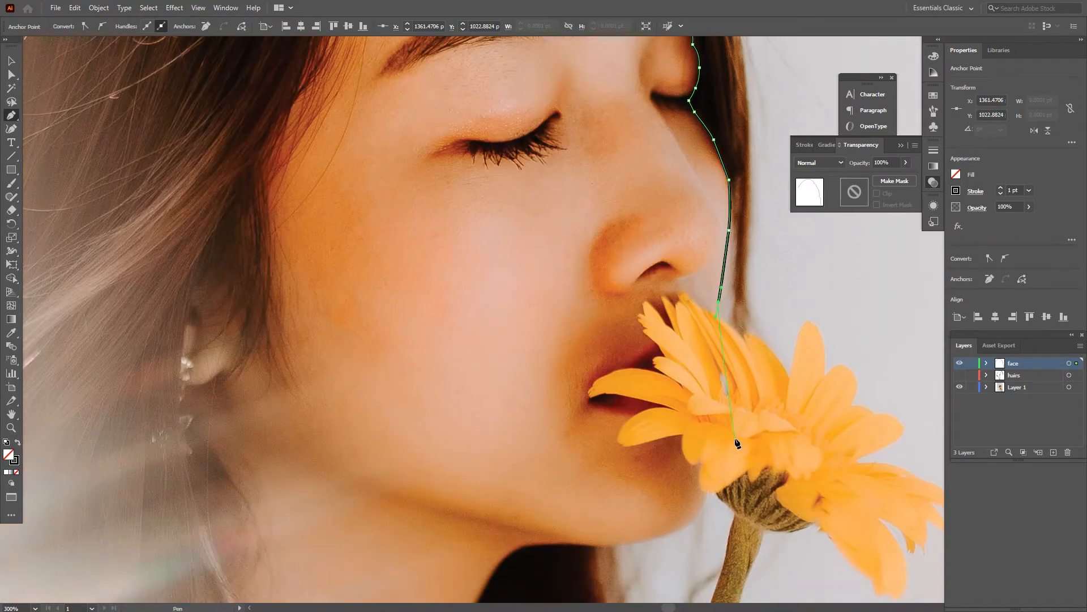
scroll(719, 447, down, 1)
click(709, 425)
drag(693, 468, 678, 478)
Trace the underside of the jaw and the upper front edge of the neck along the dark hair
scroll(679, 473, down, 2)
drag(570, 380, 432, 464)
scroll(490, 408, down, 1)
scroll(483, 388, up, 2)
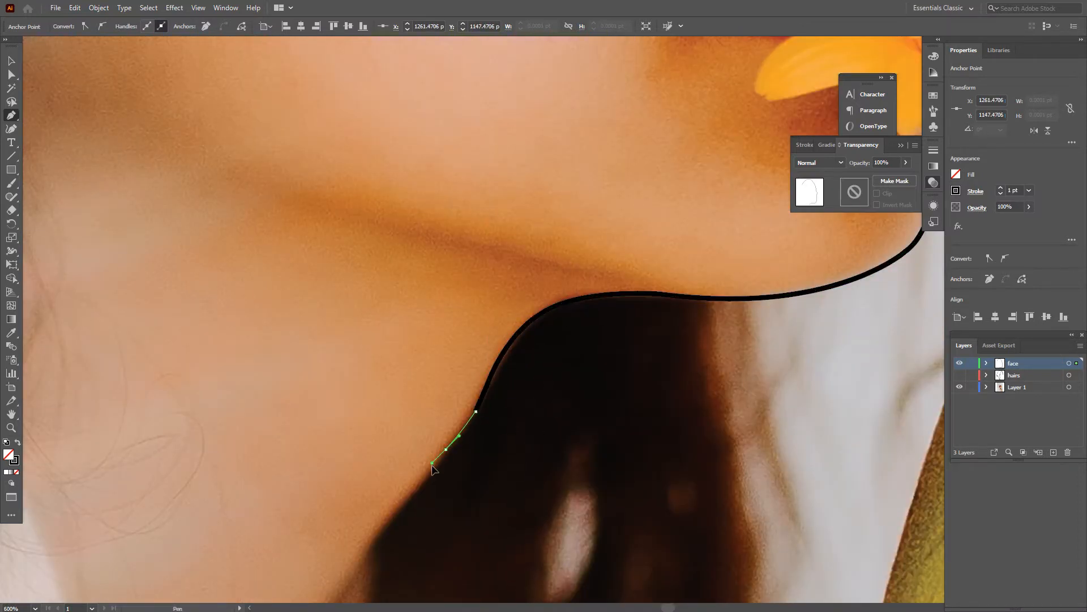
scroll(432, 475, down, 3)
drag(407, 375, 393, 388)
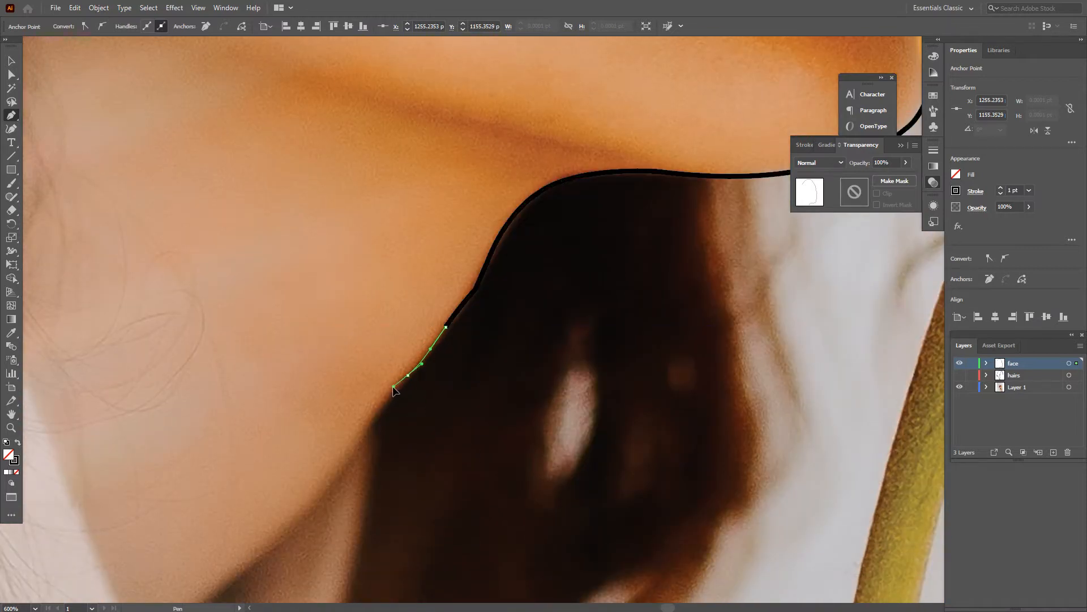
Trace the front edge of the neck down to its lowest point at the shirt collar
drag(365, 431, 350, 459)
scroll(356, 456, down, 3)
drag(306, 395, 292, 416)
drag(215, 471, 196, 487)
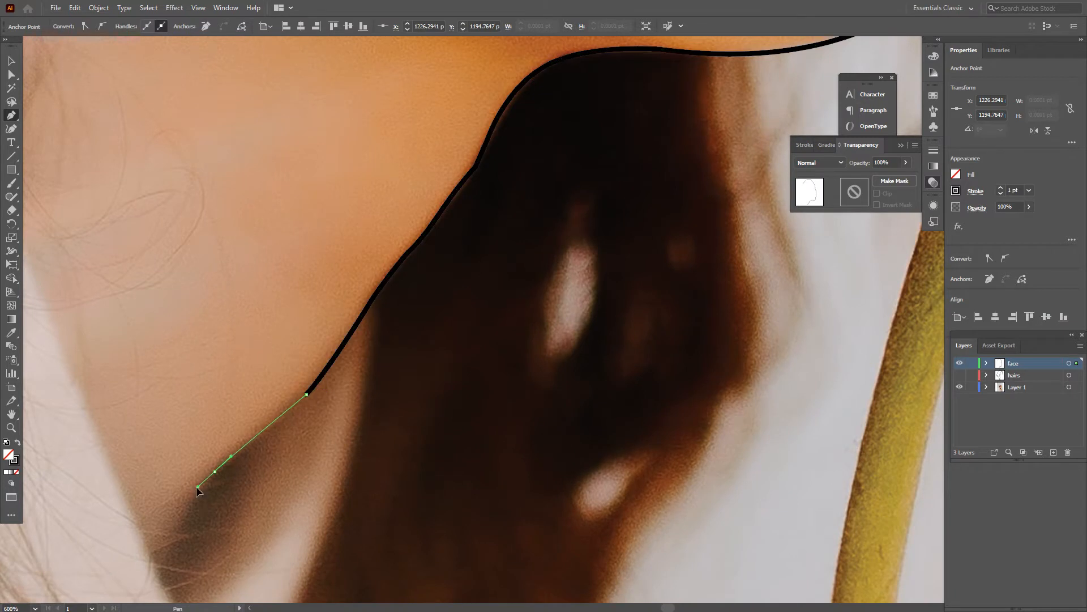
scroll(182, 481, down, 1)
click(175, 479)
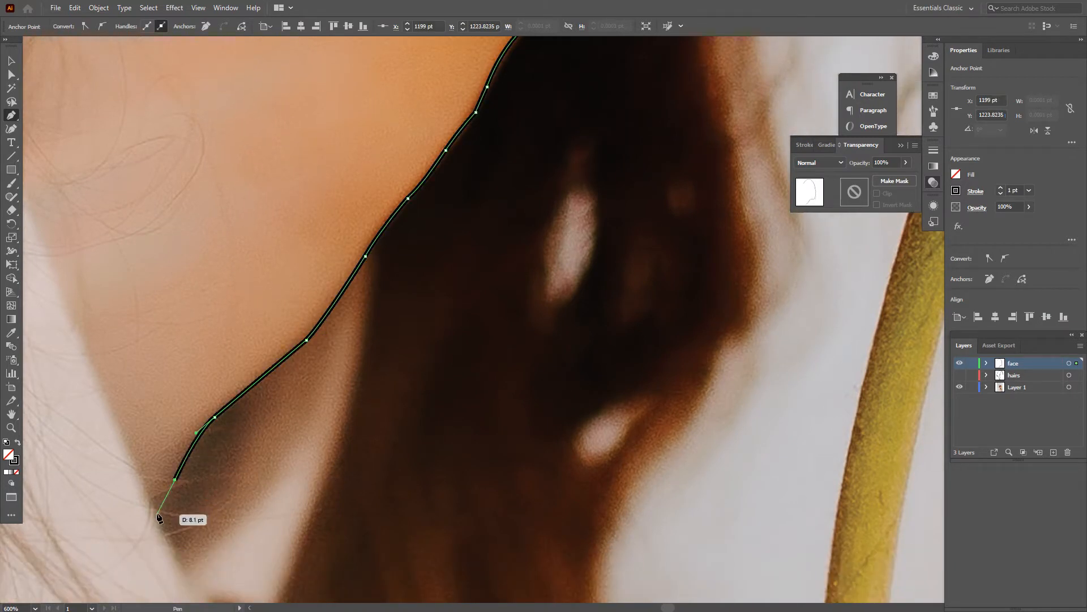
click(153, 506)
Trace the back edge of the neck from the collar up into the hair
click(90, 358)
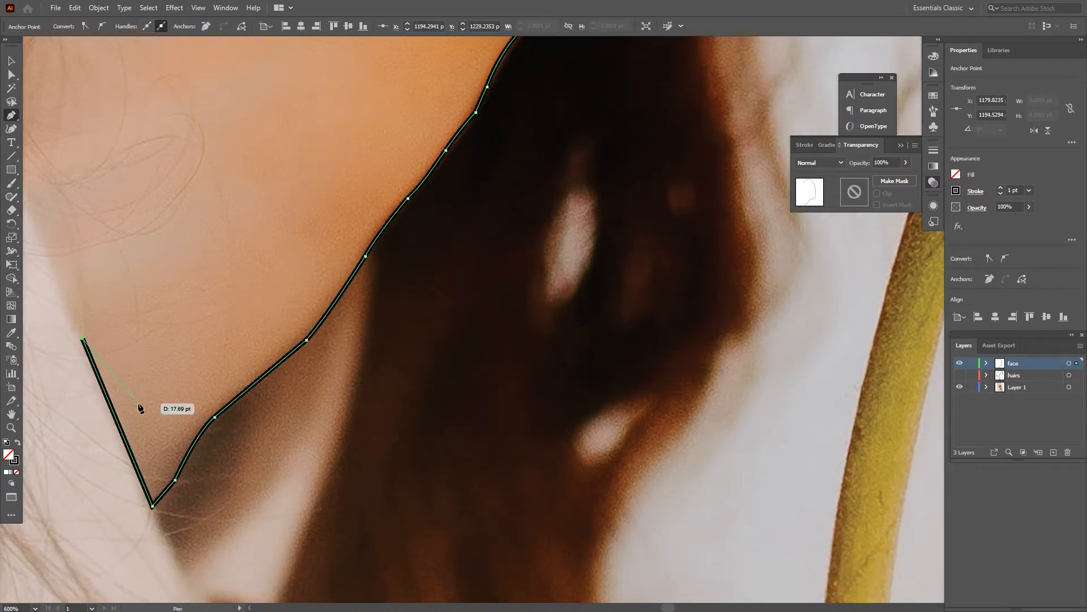
scroll(170, 363, left, 5)
scroll(243, 363, up, 2)
drag(281, 305, 281, 305)
click(226, 202)
scroll(170, 187, up, 3)
drag(163, 205, 134, 161)
Continue the face outline up the back of the neck and around the ear
scroll(170, 238, up, 2)
click(223, 284)
scroll(130, 192, up, 1)
click(136, 209)
scroll(141, 156, up, 1)
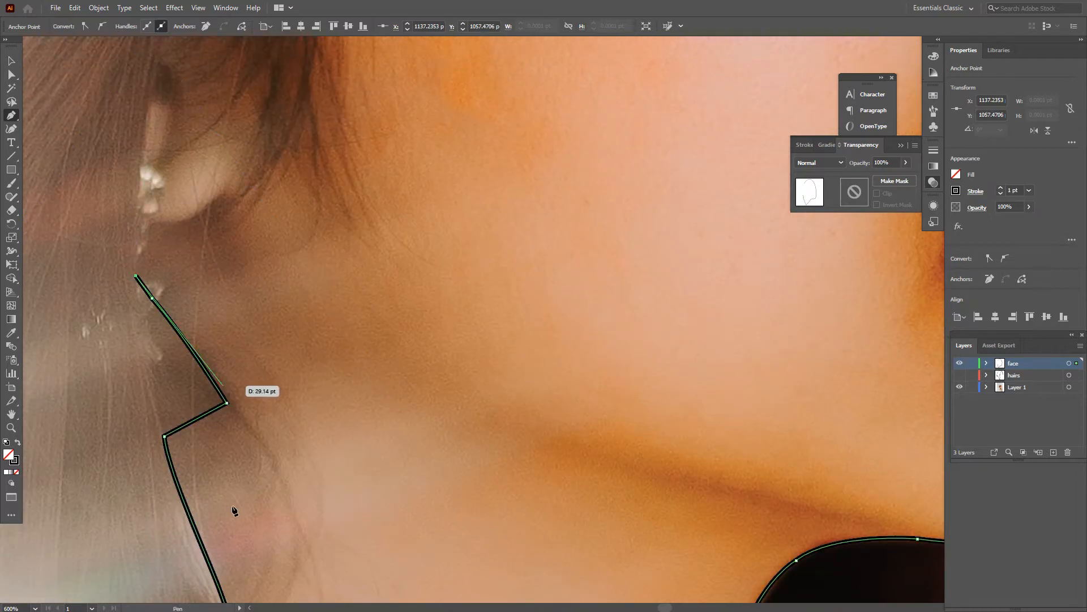
click(79, 180)
scroll(114, 226, up, 3)
click(108, 178)
click(187, 157)
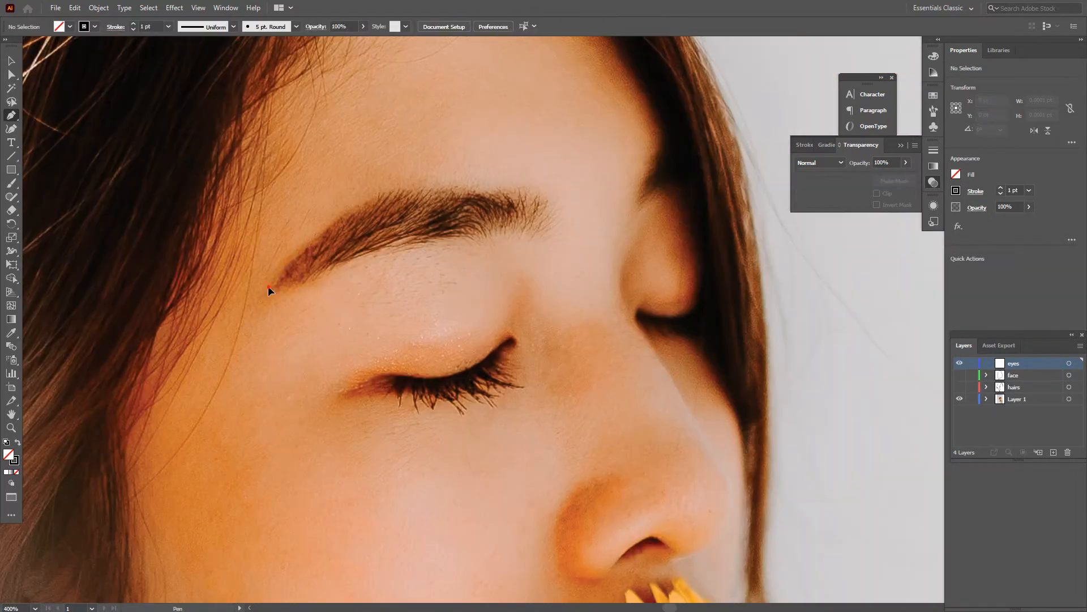
Trace the closed outline of the near eyebrow on the eyes layer with the Pen tool
click(269, 287)
drag(298, 254, 425, 192)
click(490, 193)
click(515, 186)
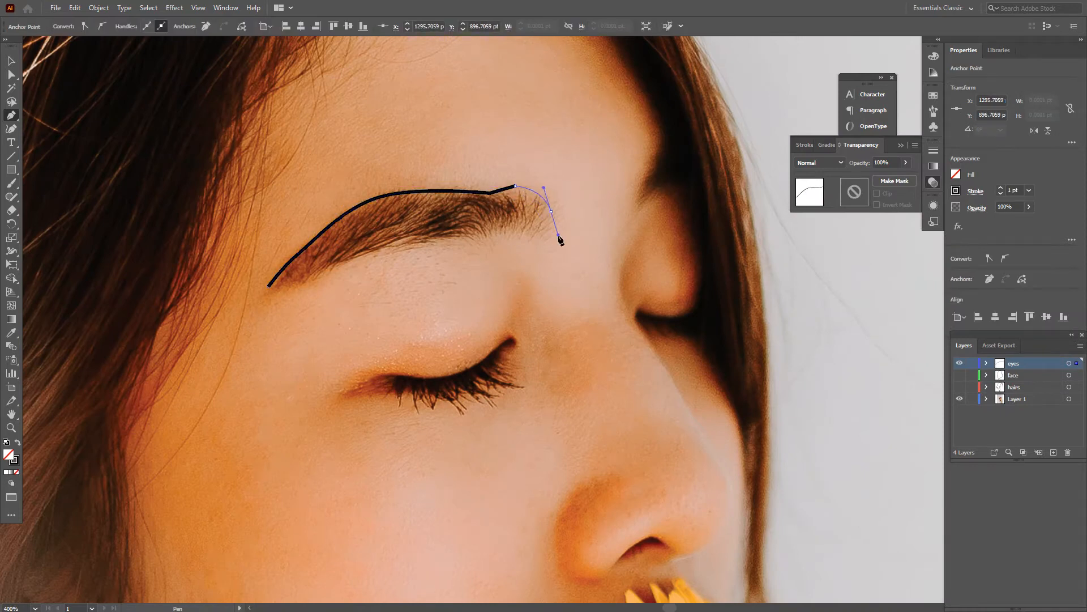
drag(536, 233, 464, 237)
click(310, 274)
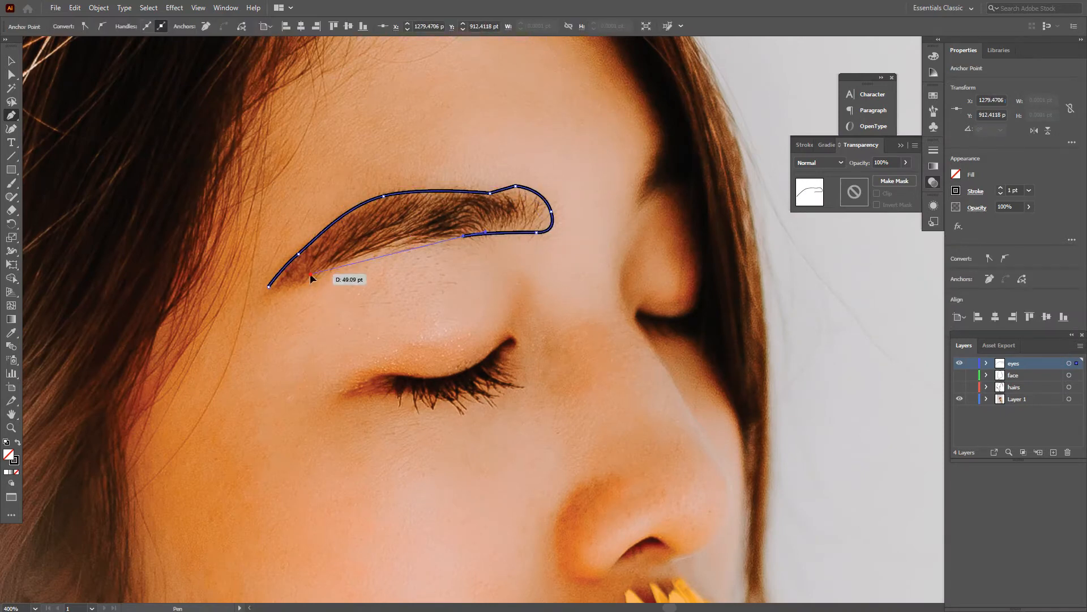
drag(268, 286, 249, 277)
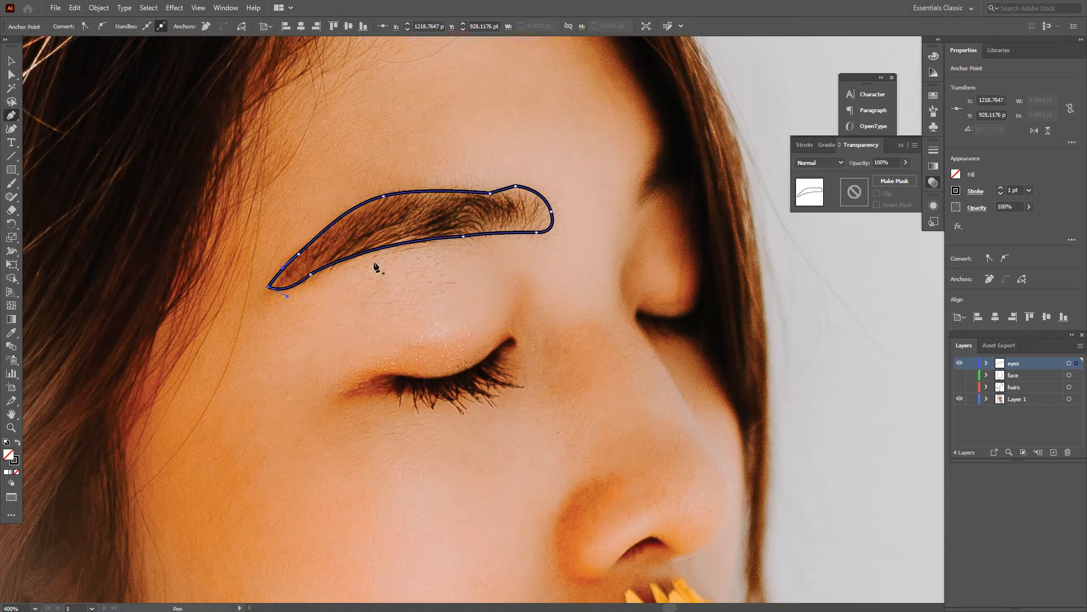
Draw a jagged cluster of hair strands across the inner half of the eyebrow as one path
drag(481, 237, 478, 231)
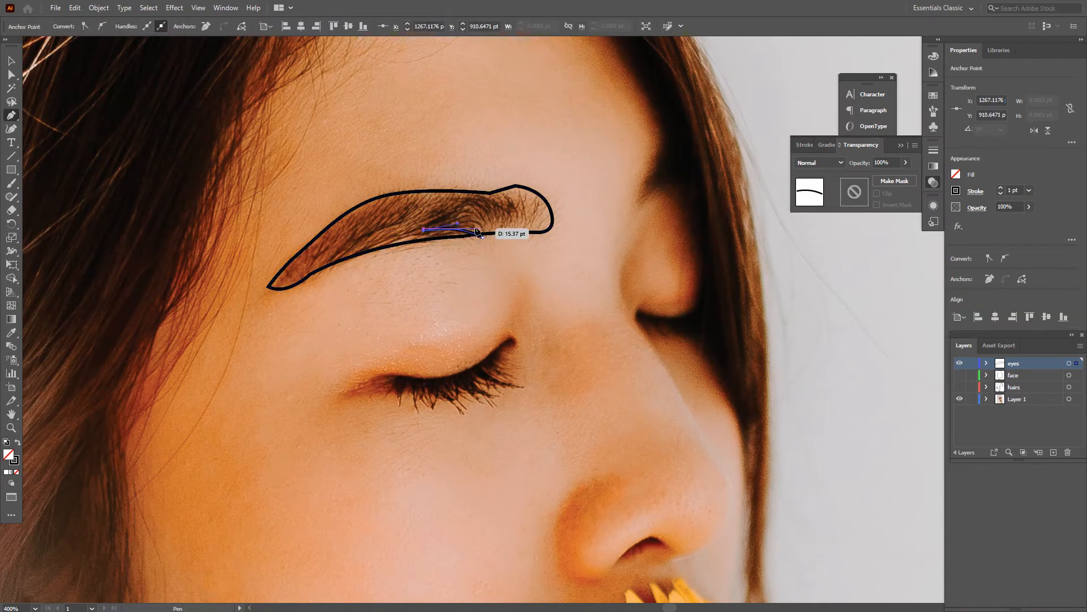
mouse_move(457, 206)
mouse_down()
mouse_move(474, 206)
mouse_move(451, 196)
mouse_up()
mouse_move(499, 222)
mouse_down()
mouse_move(521, 251)
mouse_move(512, 228)
mouse_up()
mouse_move(492, 186)
mouse_down()
mouse_move(522, 234)
mouse_move(503, 180)
mouse_up()
mouse_move(526, 216)
mouse_down()
mouse_move(539, 233)
mouse_move(514, 227)
mouse_up()
click(479, 230)
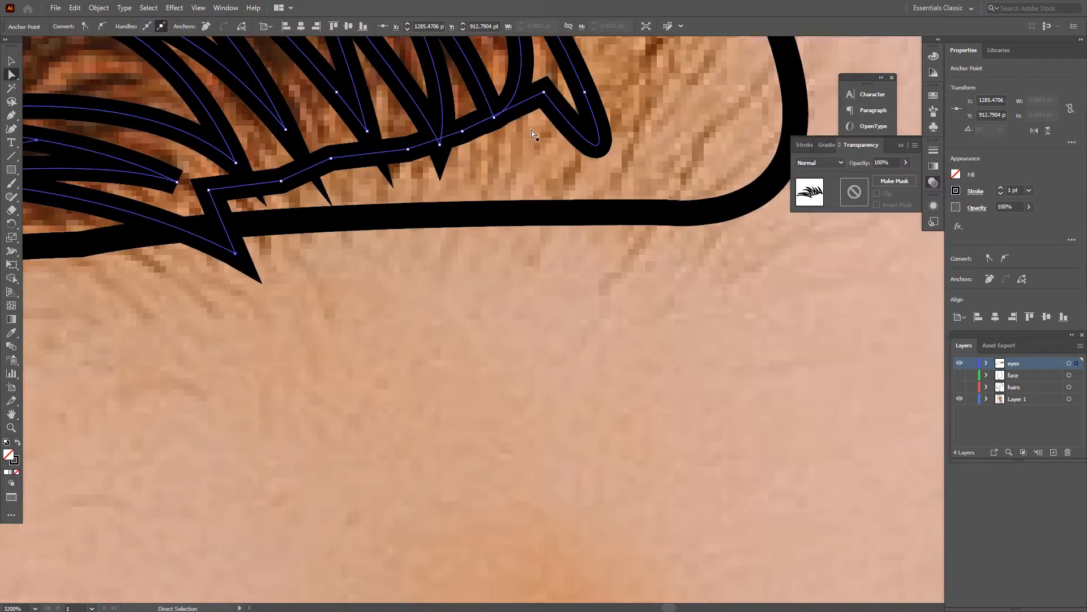
Reshape the lower zigzag edge of the strand cluster and convert its sharp points to curves with the Anchor Point tool
mouse_move(463, 134)
mouse_down()
mouse_move(475, 172)
mouse_move(558, 92)
mouse_move(335, 155)
mouse_move(369, 224)
mouse_up()
drag(281, 180, 285, 204)
drag(12, 115, 51, 156)
drag(255, 199, 257, 208)
drag(326, 215, 334, 219)
drag(388, 187, 398, 198)
drag(442, 163, 450, 187)
drag(511, 137, 515, 146)
Draw a closed, forked clump of long hair strands through the middle of the eyebrow
scroll(356, 229, down, 6)
scroll(139, 256, up, 2)
drag(11, 115, 48, 115)
mouse_move(374, 176)
mouse_down()
mouse_move(325, 191)
mouse_move(418, 182)
mouse_up()
click(242, 240)
click(372, 188)
mouse_move(308, 214)
mouse_down()
mouse_move(298, 220)
mouse_move(395, 191)
mouse_up()
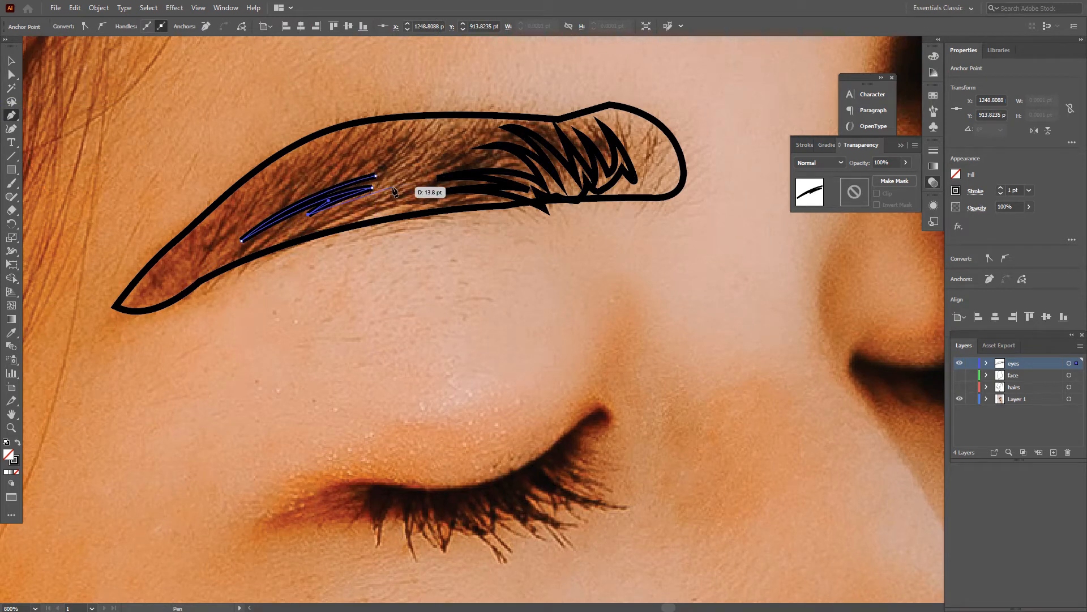
click(393, 187)
click(420, 185)
click(380, 182)
click(429, 156)
click(375, 175)
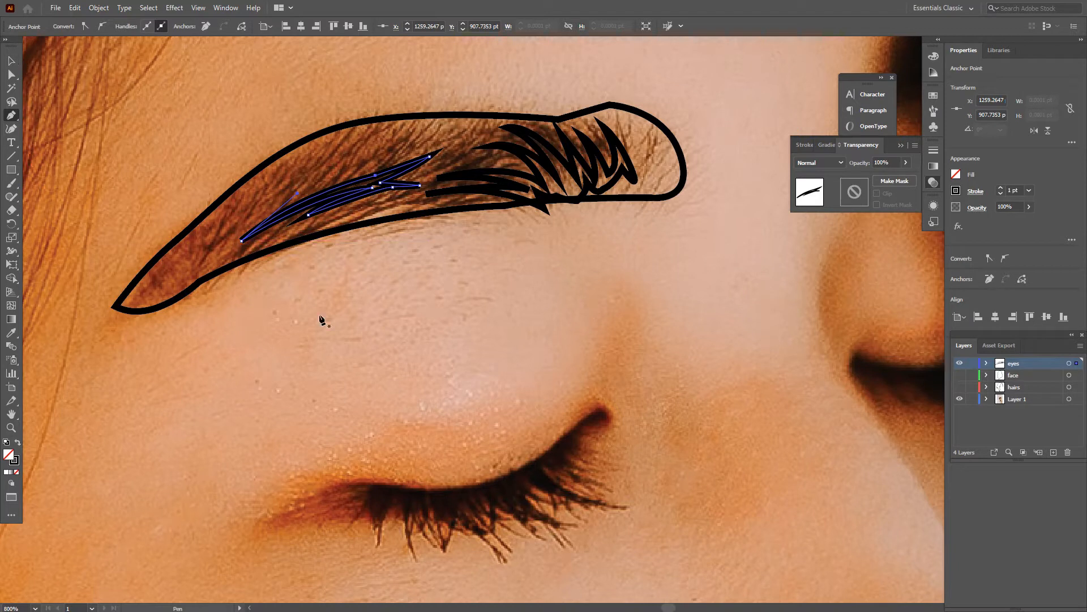
Draw a curved hair strand along the eyebrow's lower edge and a forked strand at its outer tail
click(338, 237)
drag(462, 227, 558, 275)
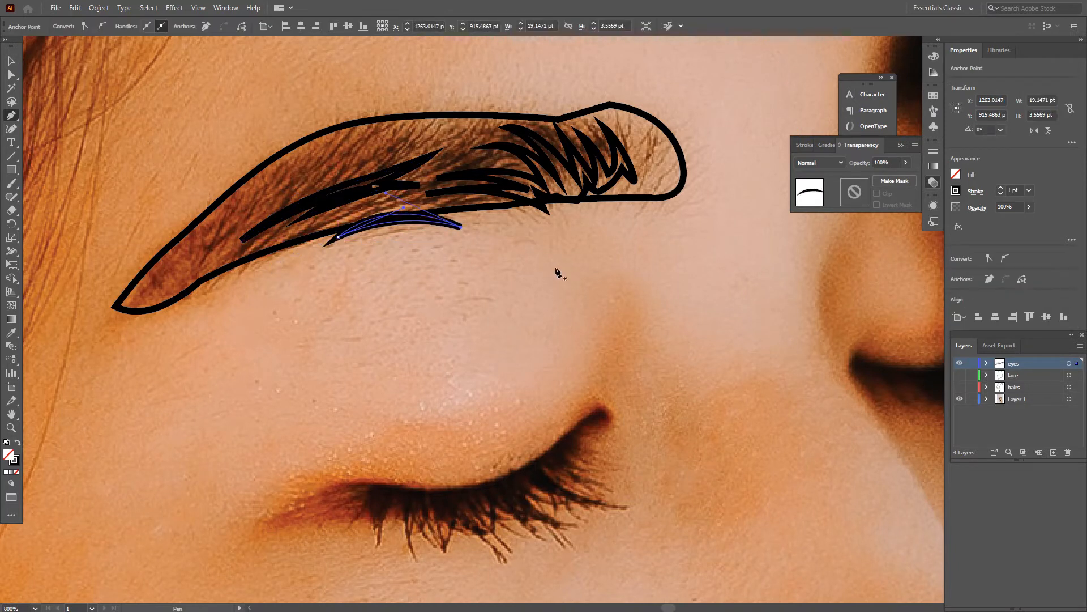
drag(224, 208, 162, 281)
drag(274, 182, 273, 183)
click(259, 176)
drag(201, 243, 182, 282)
click(201, 243)
drag(301, 157, 301, 156)
Delete the jagged strand-cluster path of the inner eyebrow from the eyes layer
click(987, 363)
scroll(1008, 391, down, 2)
click(1034, 394)
click(1068, 452)
Draw three thin, gently curved hair strands above one another in the lower middle of the eyebrow
click(516, 214)
drag(419, 203, 347, 209)
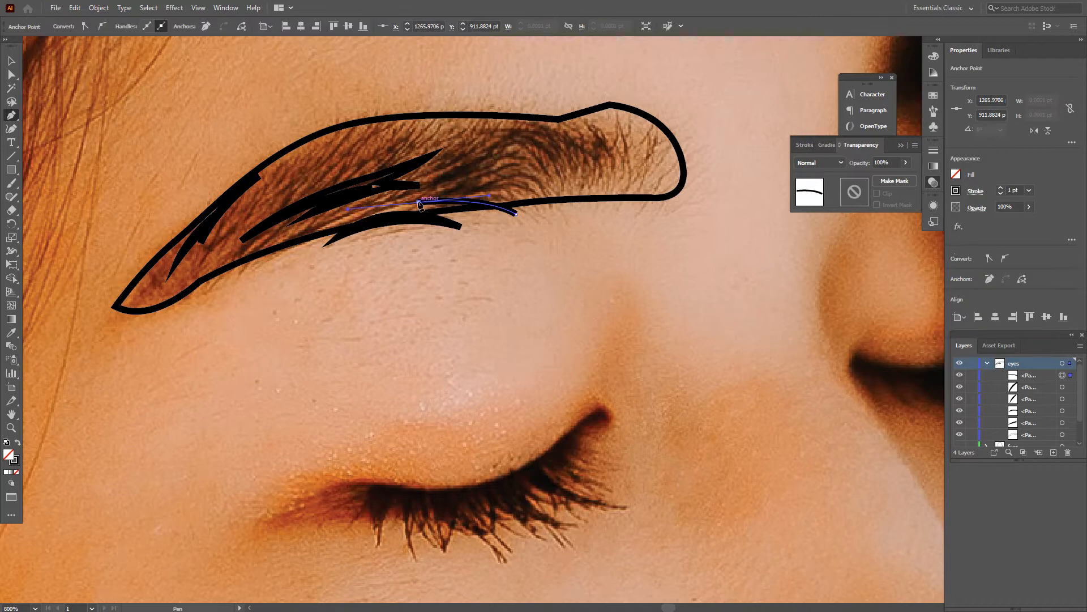
drag(539, 238, 552, 248)
click(524, 209)
drag(414, 193, 344, 208)
drag(525, 210, 585, 254)
click(538, 194)
drag(441, 173, 381, 189)
drag(581, 241, 582, 242)
Draw two steeper curved strands rising from the lower edge toward the inner part of the eyebrow
click(552, 200)
drag(516, 156, 486, 142)
drag(554, 235, 553, 234)
click(563, 202)
drag(520, 141, 476, 125)
click(520, 140)
drag(563, 202, 561, 254)
Show the Stroke settings in place of the Transparency settings
click(98, 7)
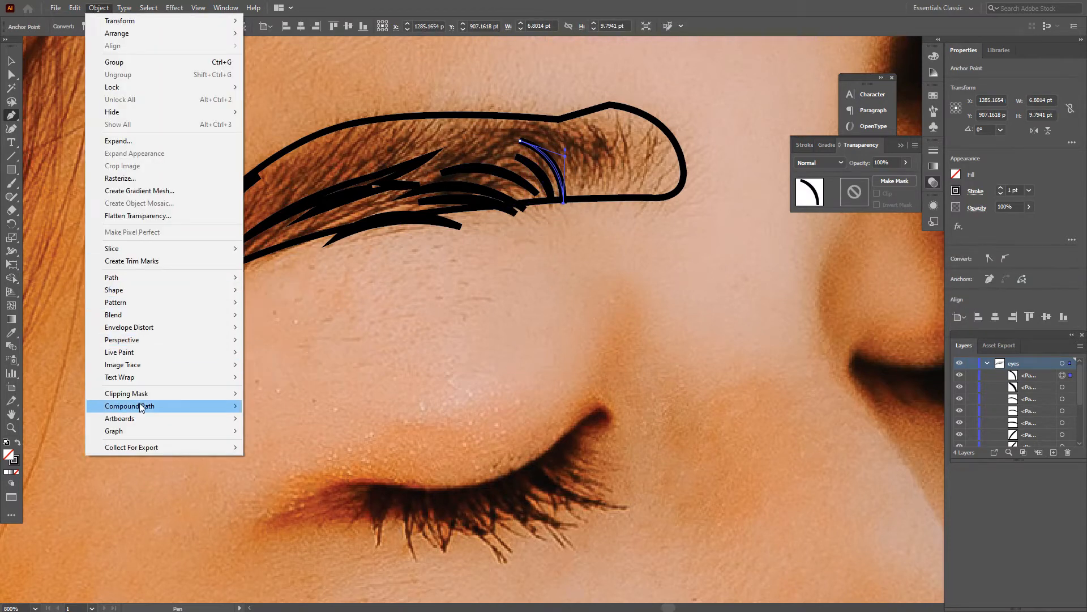
click(317, 381)
click(935, 152)
Switch to the Essentials workspace and return to Essentials Classic
click(226, 7)
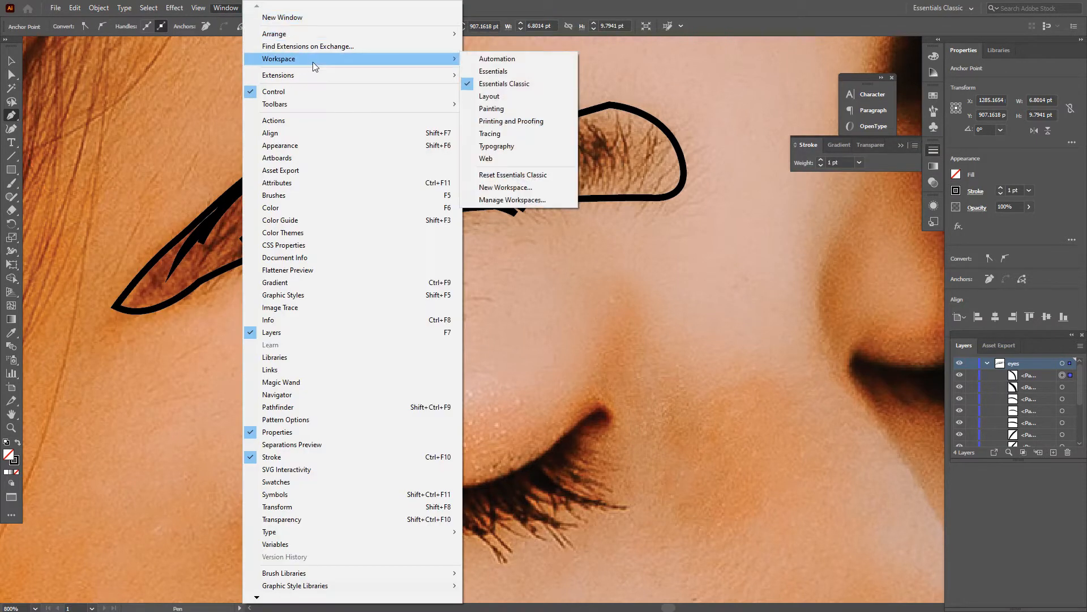
mouse_move(440, 60)
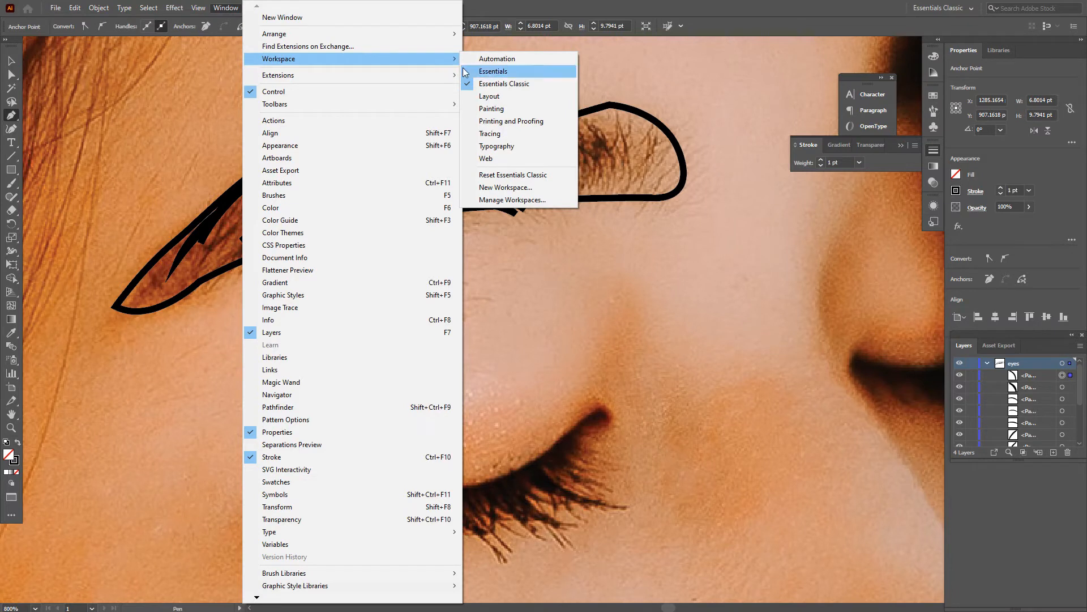
click(493, 71)
click(231, 8)
mouse_move(397, 60)
click(494, 84)
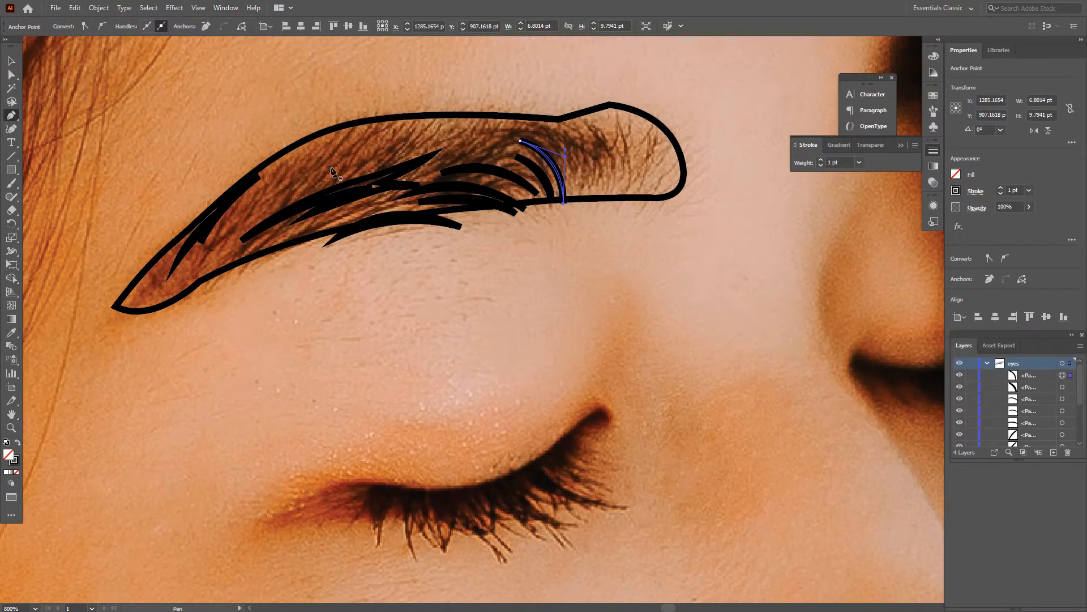
Draw two more curved, closed hair strands beside the existing ones toward the eyebrow's inner end
scroll(328, 249, down, 6)
key(v)
scroll(375, 238, up, 5)
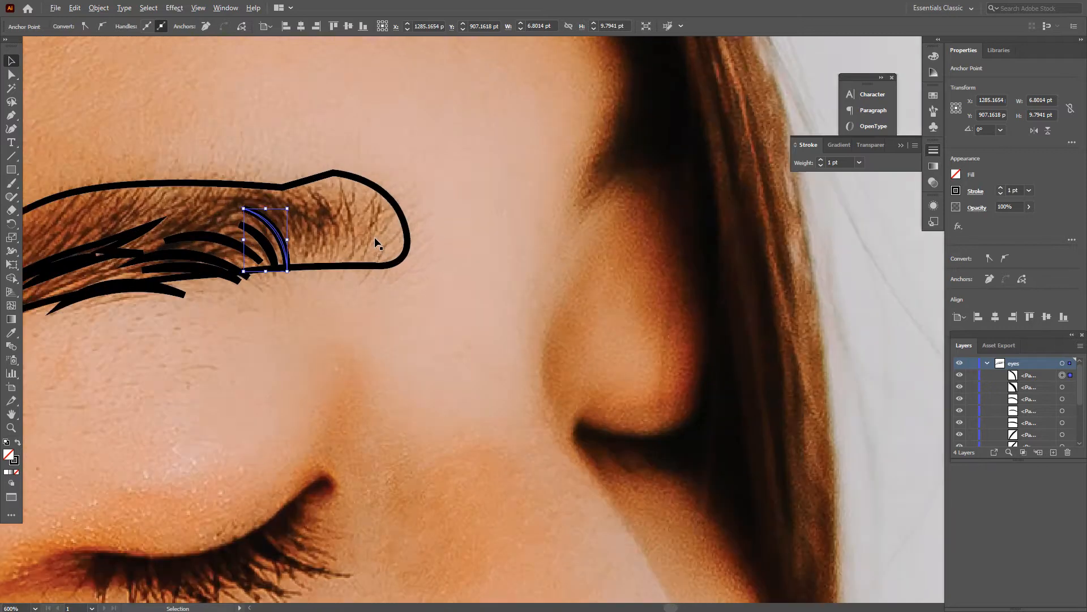
scroll(375, 237, down, 2)
scroll(375, 237, up, 1)
key(p)
click(322, 242)
drag(295, 198, 259, 165)
click(295, 198)
drag(321, 243, 314, 255)
click(334, 243)
drag(314, 198, 299, 187)
click(314, 198)
drag(333, 242, 338, 274)
Draw short, upright hair strands across the rounded inner end of the eyebrow
click(365, 202)
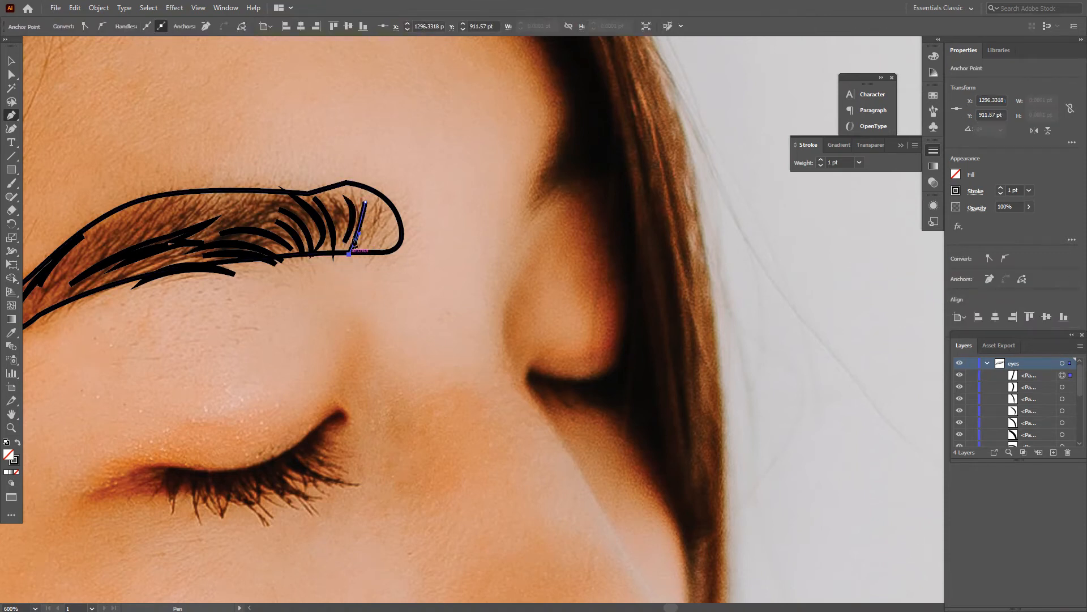
click(374, 239)
drag(396, 203, 408, 190)
click(396, 202)
drag(374, 239, 355, 265)
click(385, 238)
drag(409, 220, 430, 202)
click(409, 219)
Draw a longer strand curving around the lower inner corner of the eyebrow
click(365, 260)
mouse_move(386, 237)
mouse_down()
mouse_move(371, 249)
mouse_move(433, 201)
mouse_up()
click(413, 226)
drag(365, 260, 338, 265)
click(413, 226)
Fill the upper middle of the eyebrow with closed, slanted hair strands
click(119, 239)
drag(191, 198, 204, 172)
click(192, 198)
mouse_move(170, 232)
mouse_down()
mouse_move(182, 226)
mouse_move(169, 233)
mouse_up()
click(119, 239)
click(219, 194)
click(218, 193)
click(206, 236)
drag(283, 217, 286, 221)
click(206, 236)
Draw slanted strands crossing the eyebrow's upper edge near the arch and hide the eyebrow outline
click(189, 183)
drag(140, 216, 100, 226)
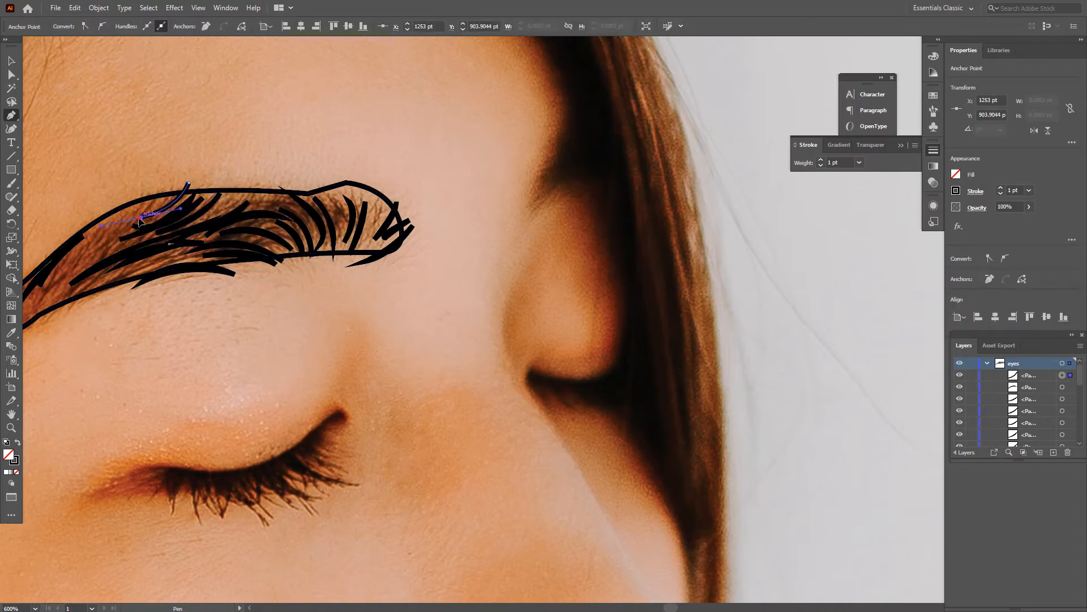
click(195, 167)
click(151, 194)
key(v)
click(366, 187)
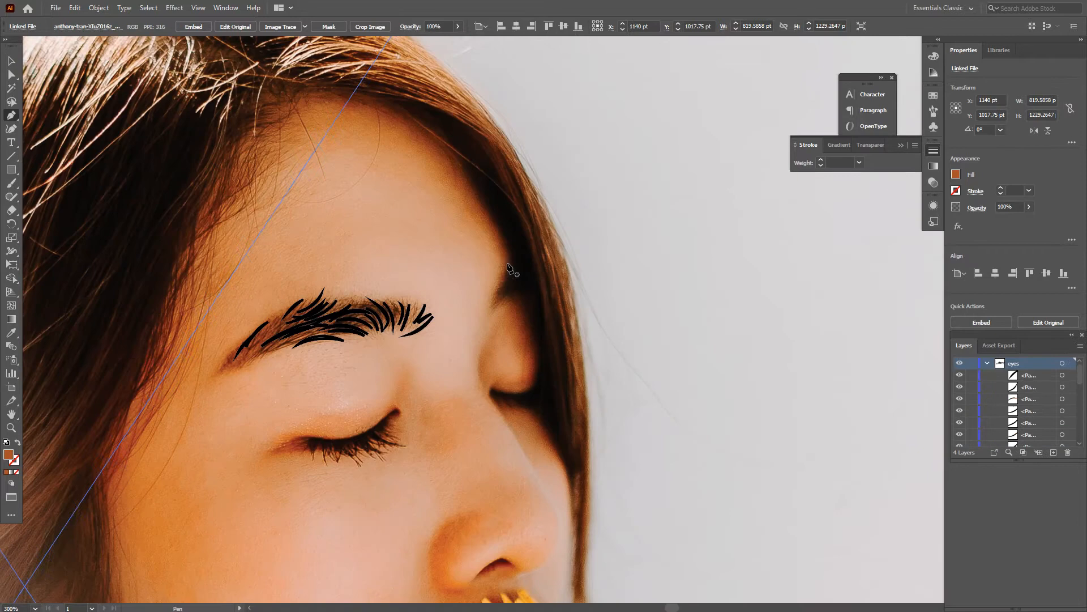
Trace the jagged front edge of the far eyebrow beside the dark hair on the eyes layer
drag(507, 264, 507, 291)
key(ctrl+plus)
key(ctrl+plus)
key(ctrl+plus)
key(ctrl+plus)
key(ctrl+plus)
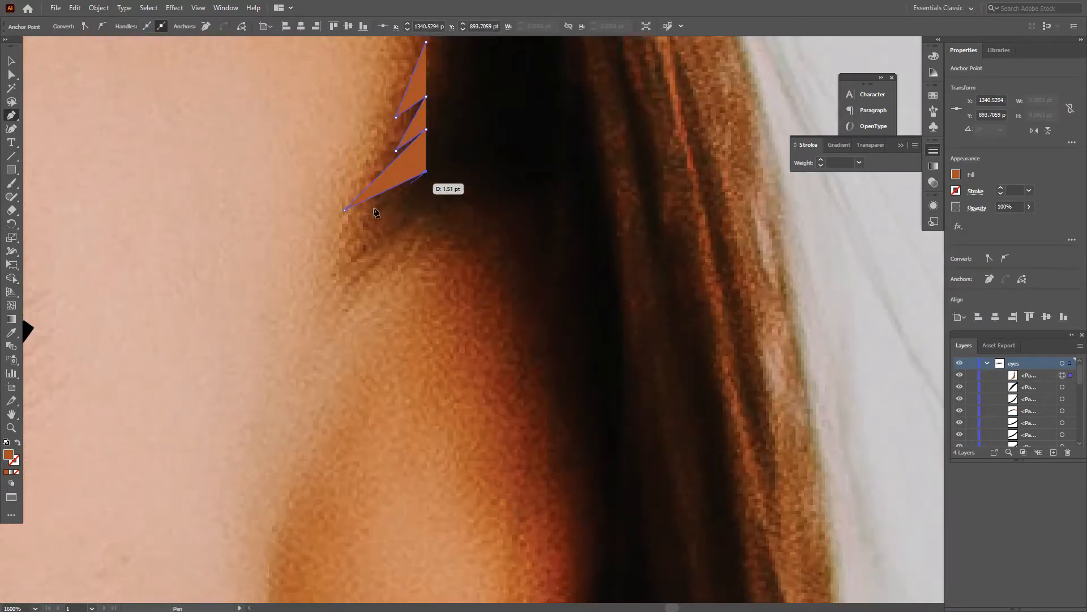
click(343, 262)
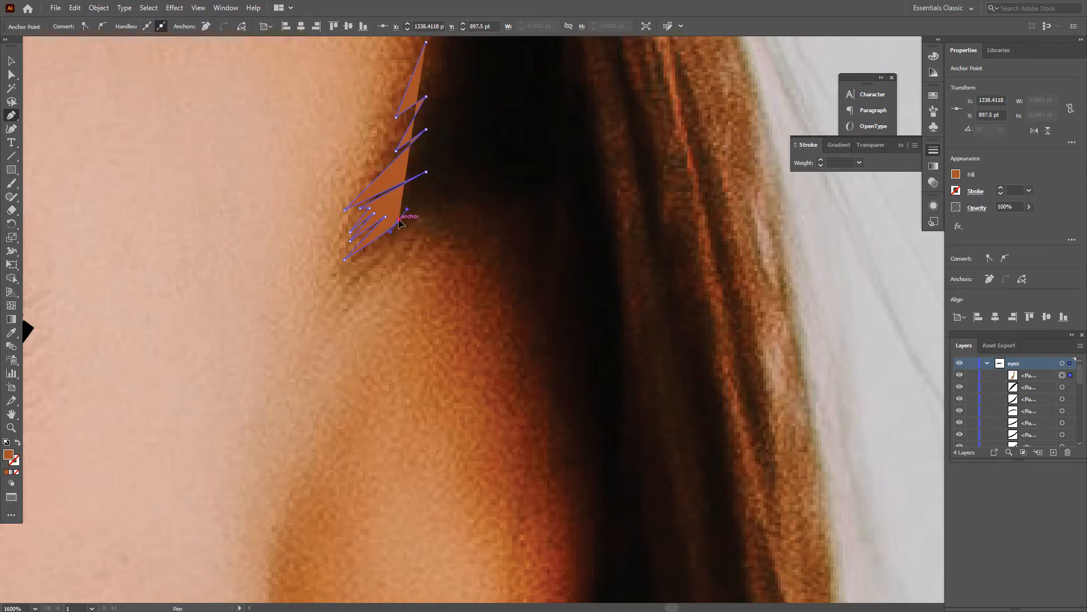
Close the far eyebrow shape with a loop through the dark hair and leave it without fill
scroll(453, 221, up, 3)
click(547, 220)
click(498, 134)
click(453, 116)
key(v)
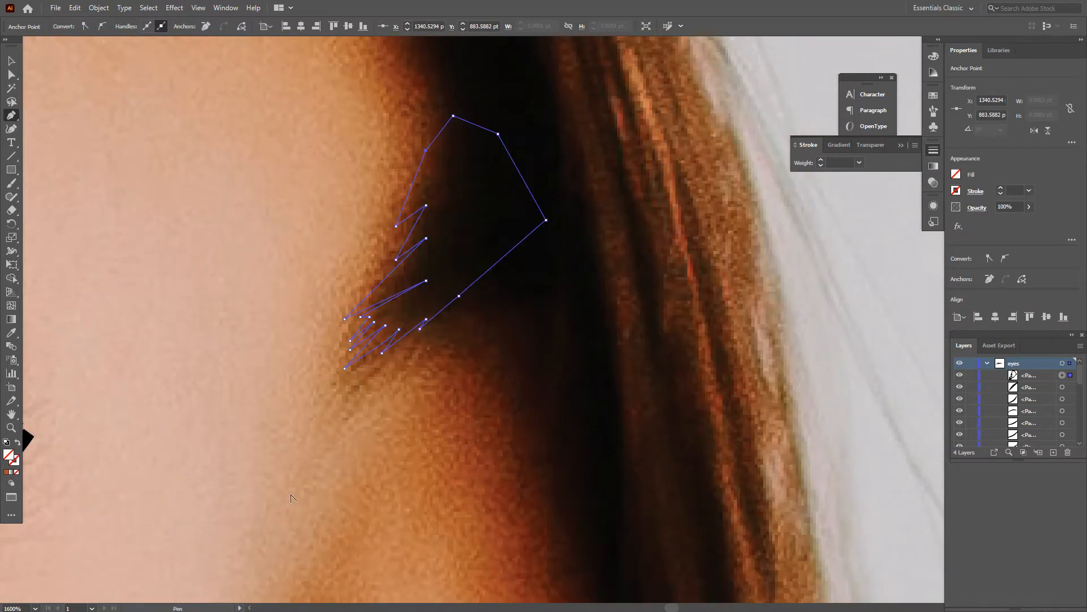
Fill the face outline with the lightest face swatch, feeedf, sampled from the reference color palette
key(ctrl+minus)
key(ctrl+minus)
key(ctrl+minus)
key(ctrl+minus)
key(ctrl+minus)
key(ctrl+minus)
key(ctrl+minus)
click(352, 367)
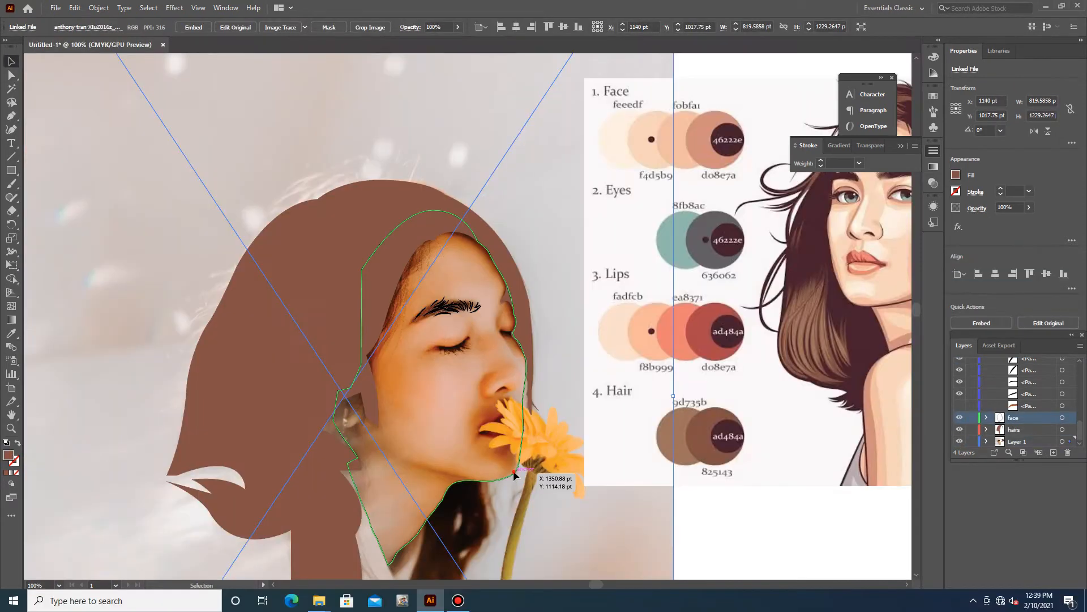
click(517, 474)
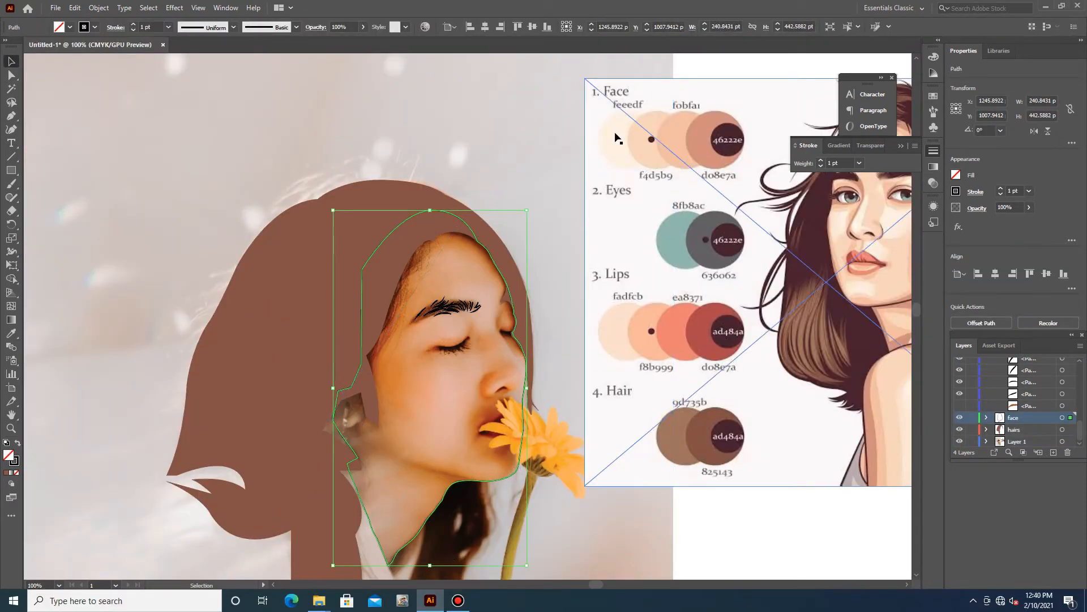
key(i)
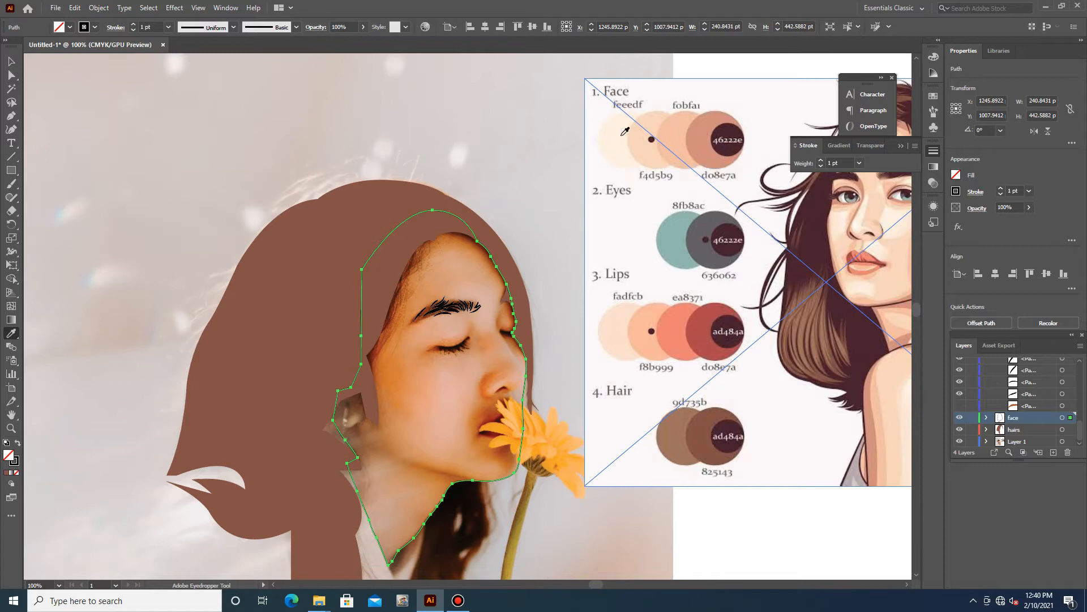
click(619, 135)
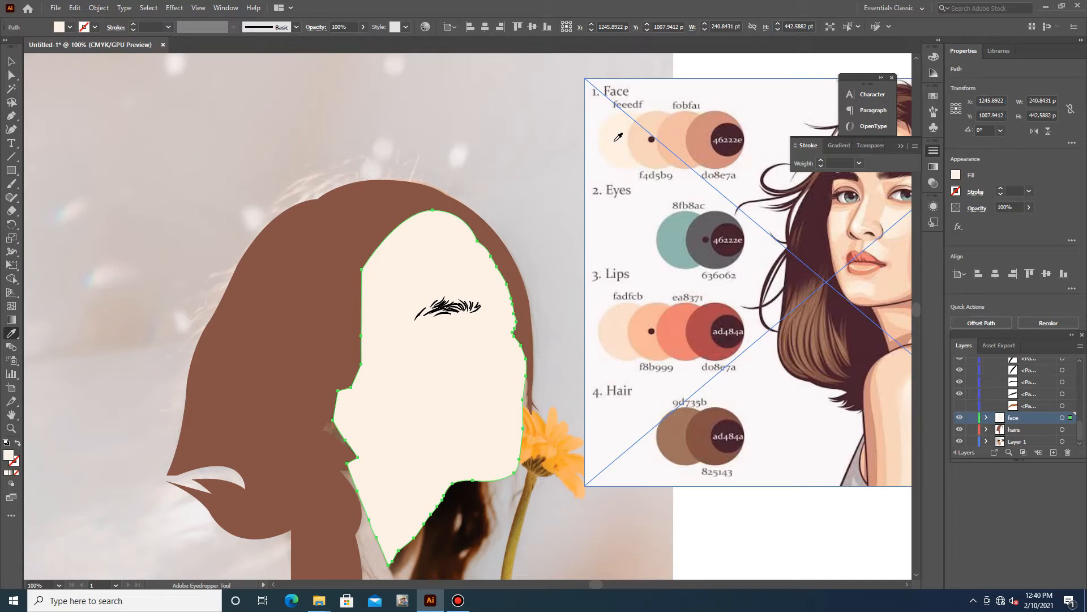
key(ctrl+minus)
key(ctrl+minus)
key(ctrl+minus)
key(v)
drag(651, 317, 708, 215)
click(959, 441)
Draw a thin closed strand along the near eyebrow's upper edge on the eyes layer
key(ctrl+plus)
key(ctrl+plus)
key(ctrl+plus)
key(ctrl+plus)
key(ctrl+plus)
key(ctrl+plus)
key(ctrl+plus)
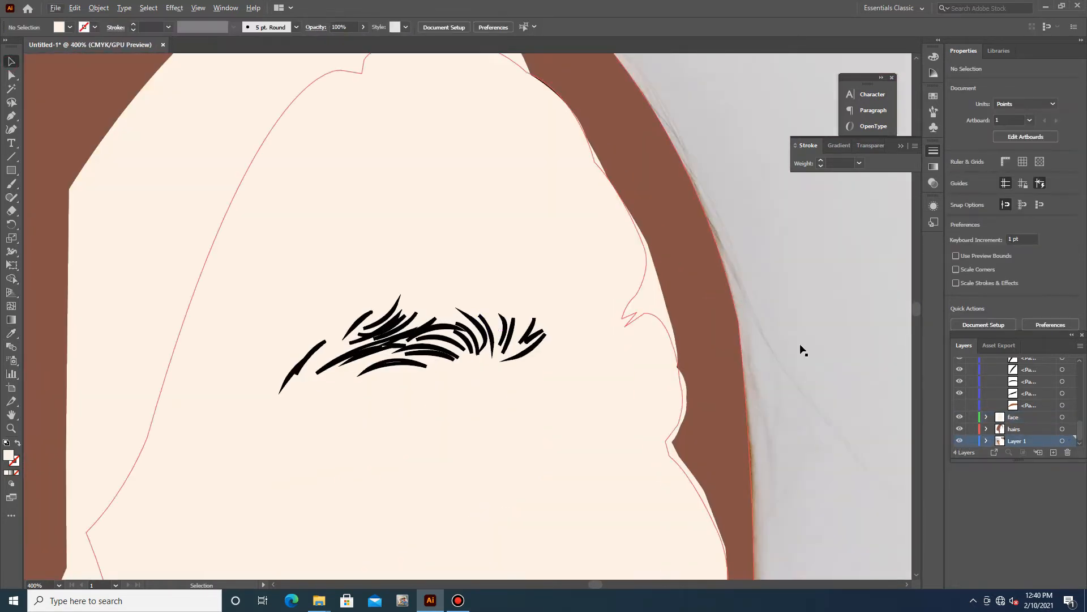
scroll(1019, 396, up, 3)
click(1024, 366)
key(p)
mouse_move(448, 306)
mouse_down()
mouse_move(368, 349)
mouse_move(449, 310)
mouse_up()
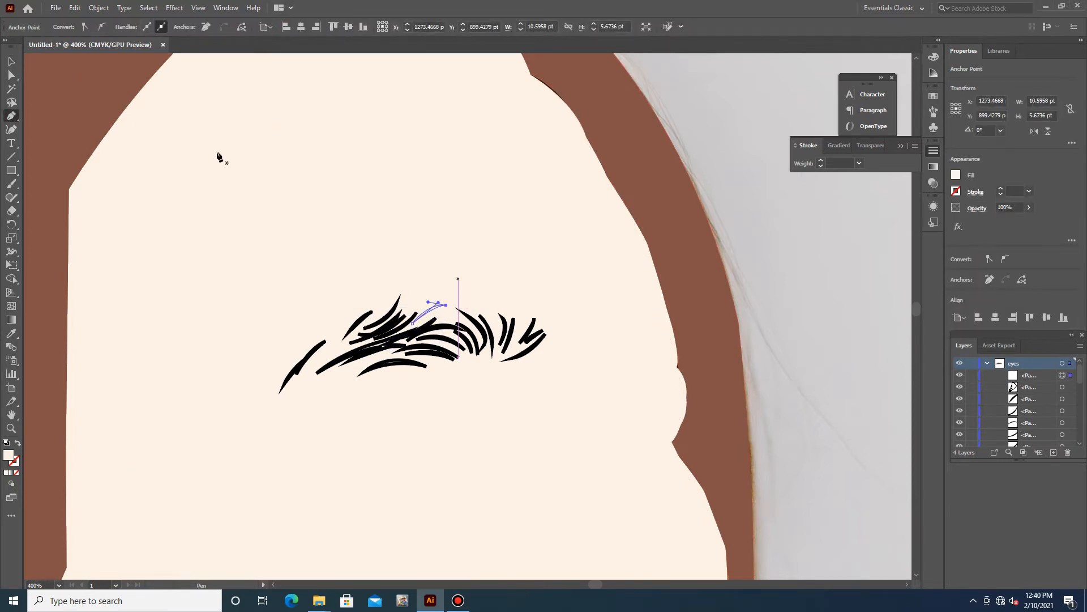
Set the fill to black and draw fine hair strands along the near eyebrow's upper edge toward its inner part
double_click(9, 455)
click(655, 226)
mouse_move(425, 322)
mouse_down()
mouse_move(469, 296)
mouse_move(452, 297)
mouse_move(455, 320)
mouse_move(510, 347)
mouse_move(498, 320)
mouse_up()
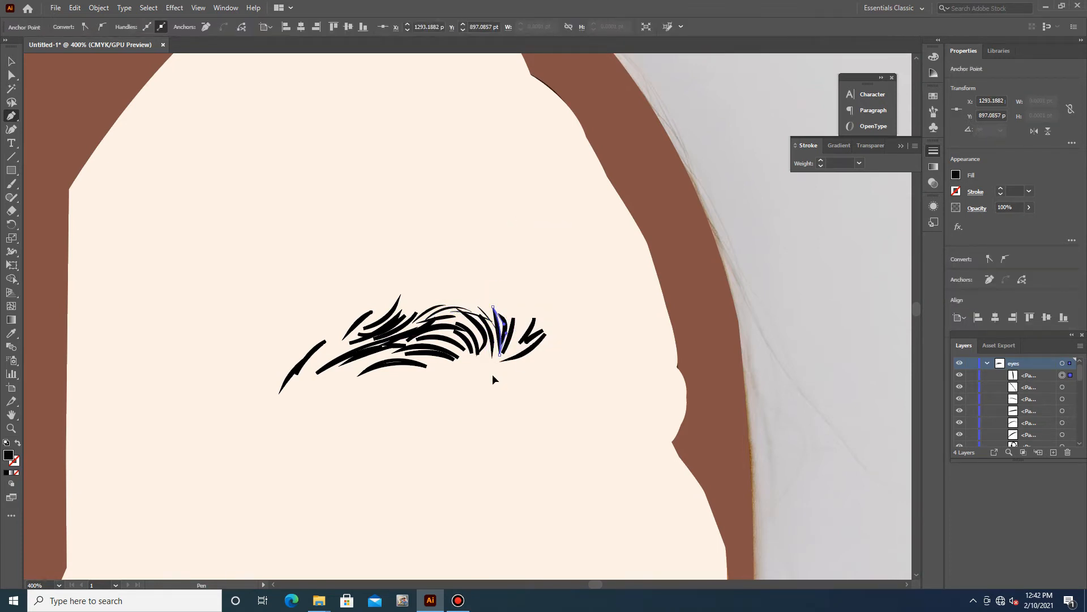
Draw several thin black hair strands along the near eyebrow's outer tail and lower edge
click(328, 381)
drag(379, 357, 399, 365)
drag(328, 380, 342, 346)
click(341, 376)
click(307, 364)
drag(315, 370, 310, 367)
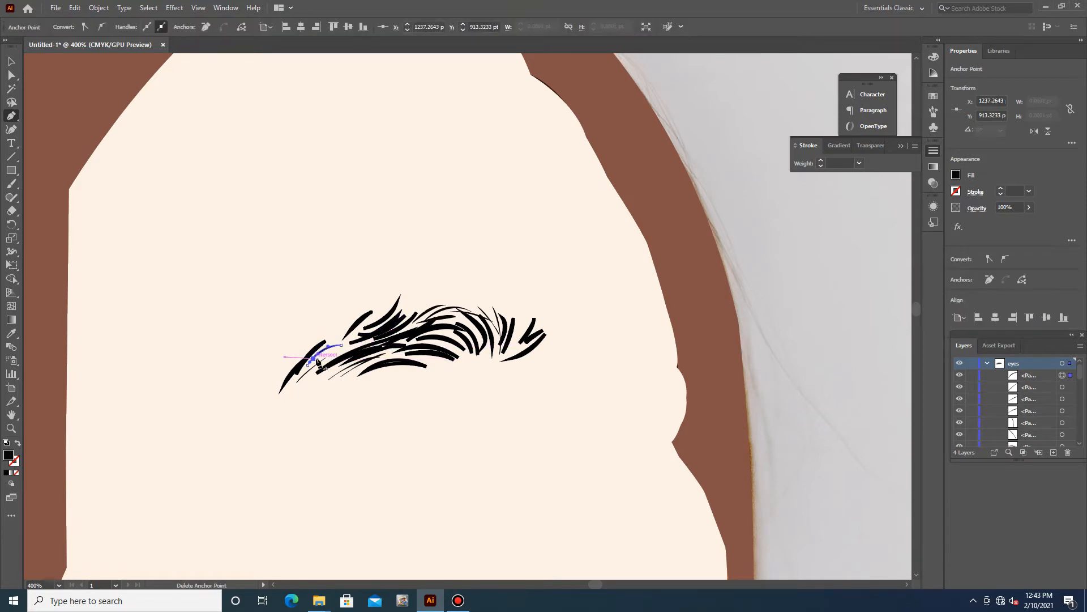
click(341, 344)
click(374, 332)
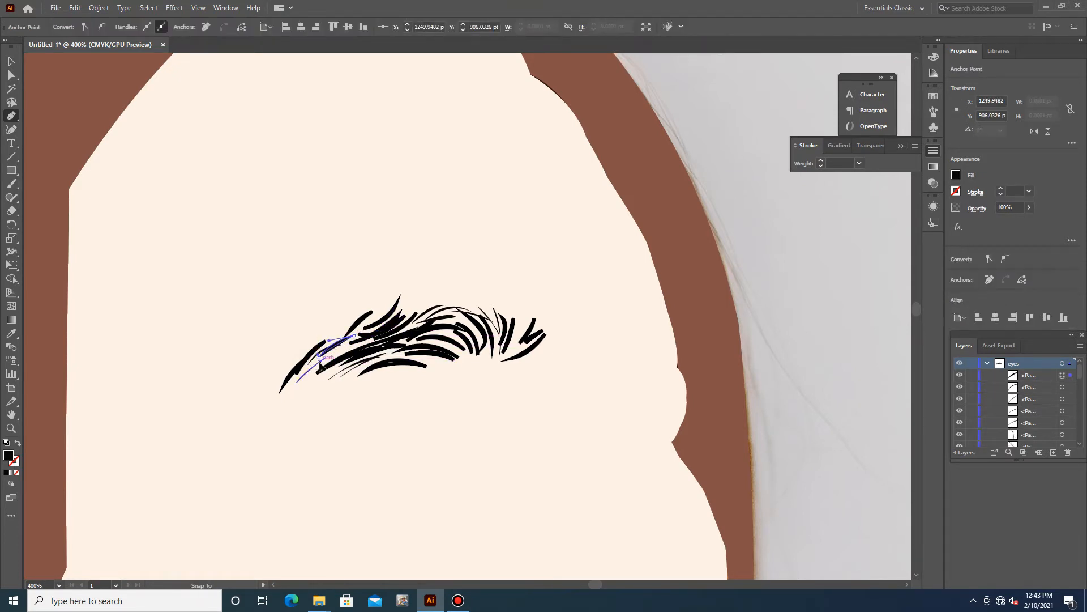
drag(311, 374, 361, 363)
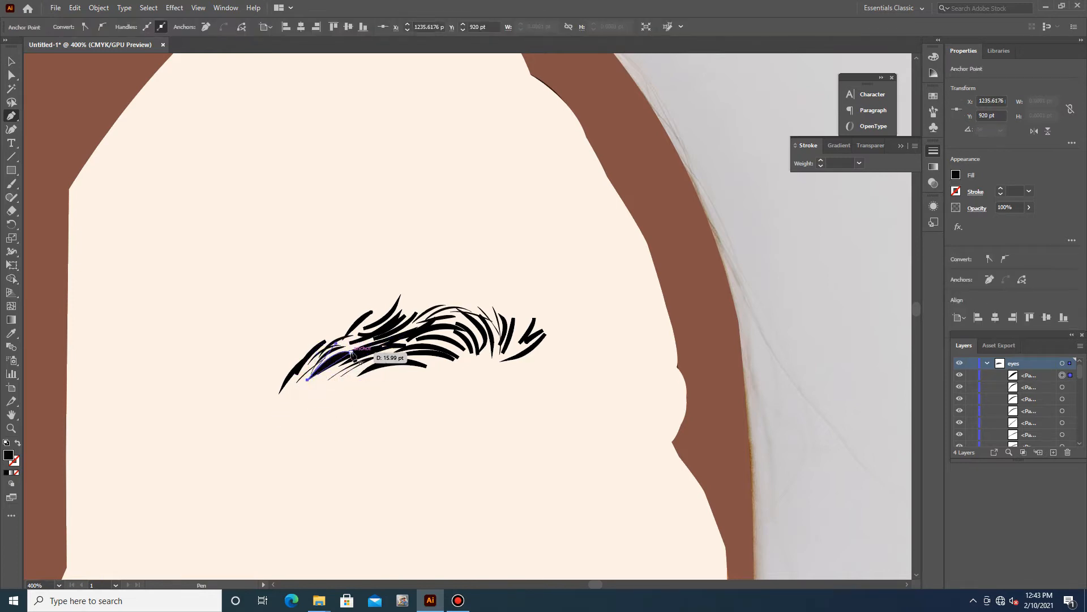
Draw two thin crossing black strands at the near eyebrow's inner end and refine their anchor points
ctrl+click(544, 381)
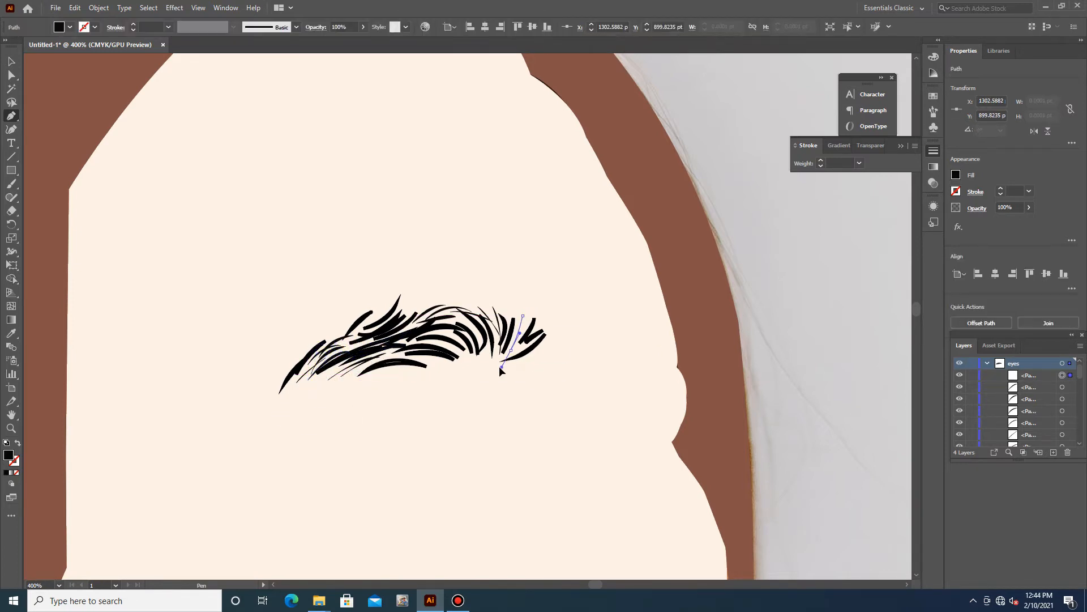
drag(522, 316, 517, 371)
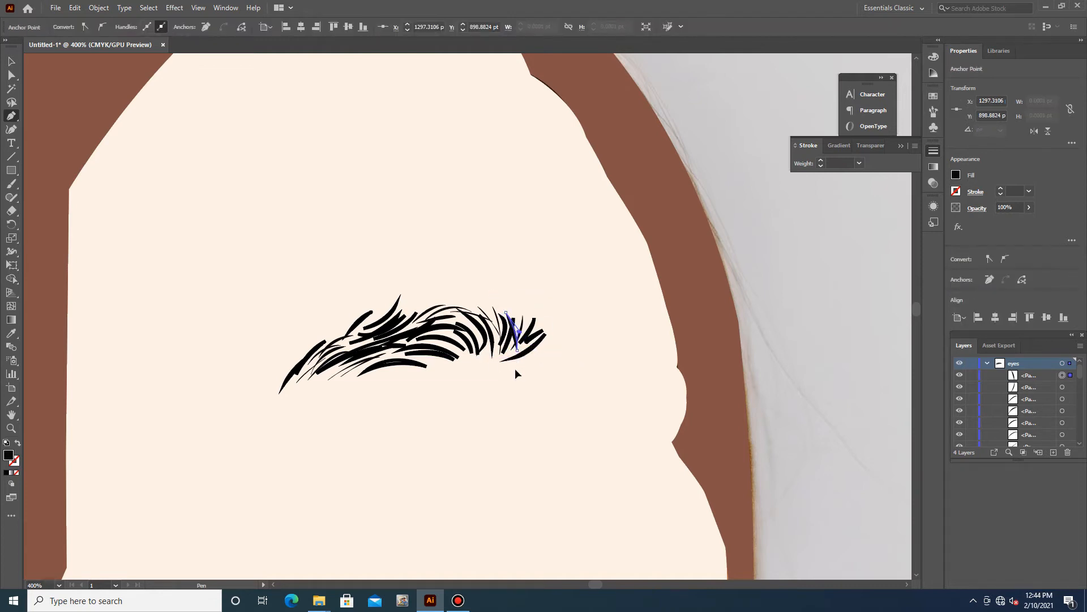
scroll(517, 371, up, 5)
click(11, 76)
click(230, 148)
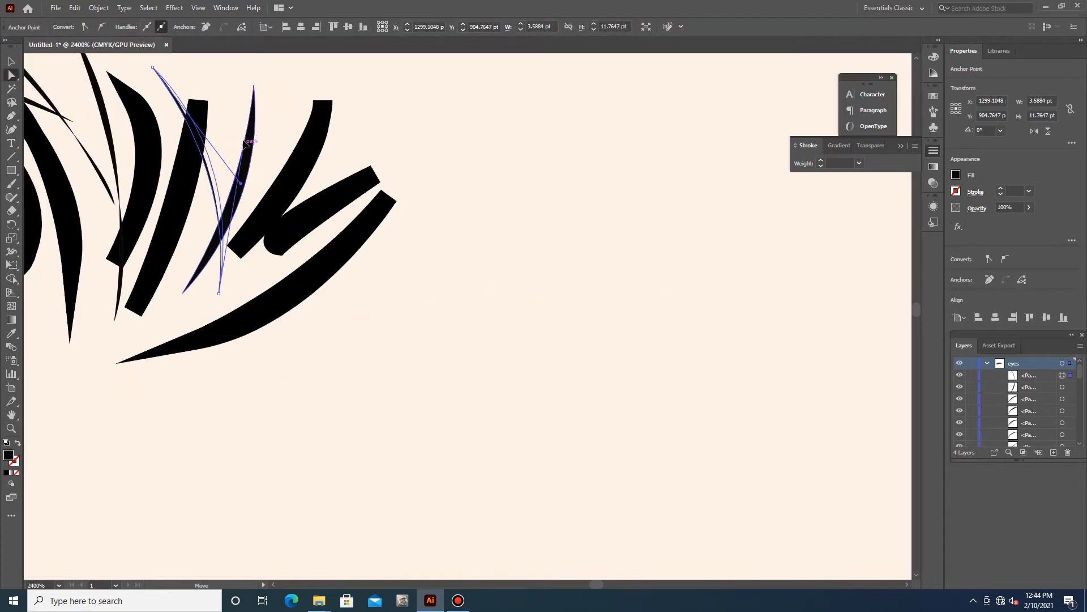
key(ctrl+equal)
key(ctrl+equal)
scroll(214, 165, down, 7)
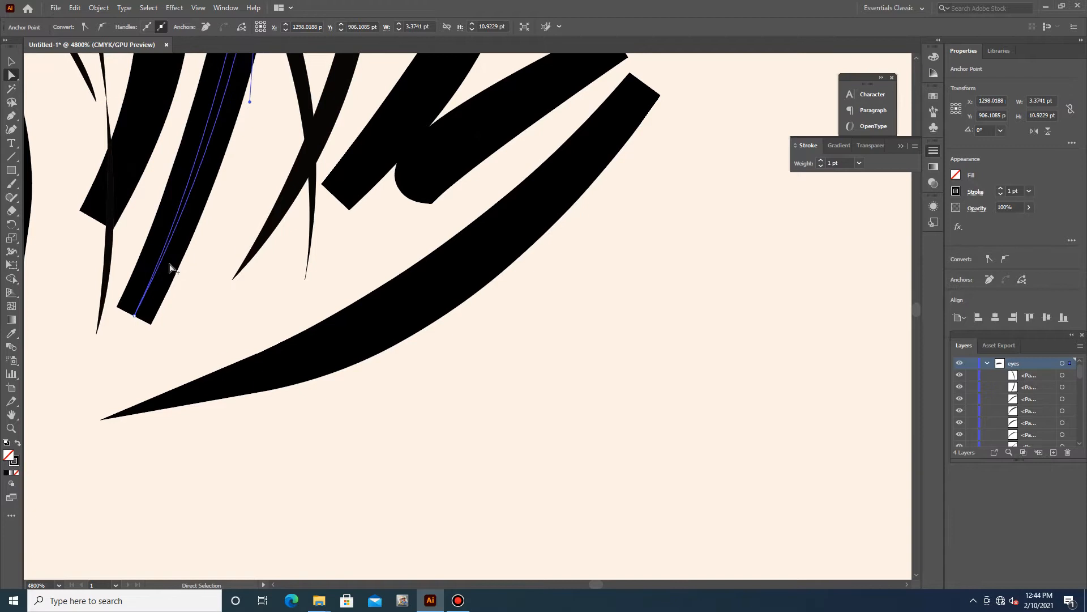
Fill the orange base shape under the near eyebrow's strands with face swatch f0bfa1, then hide that shape
scroll(413, 413, down, 4)
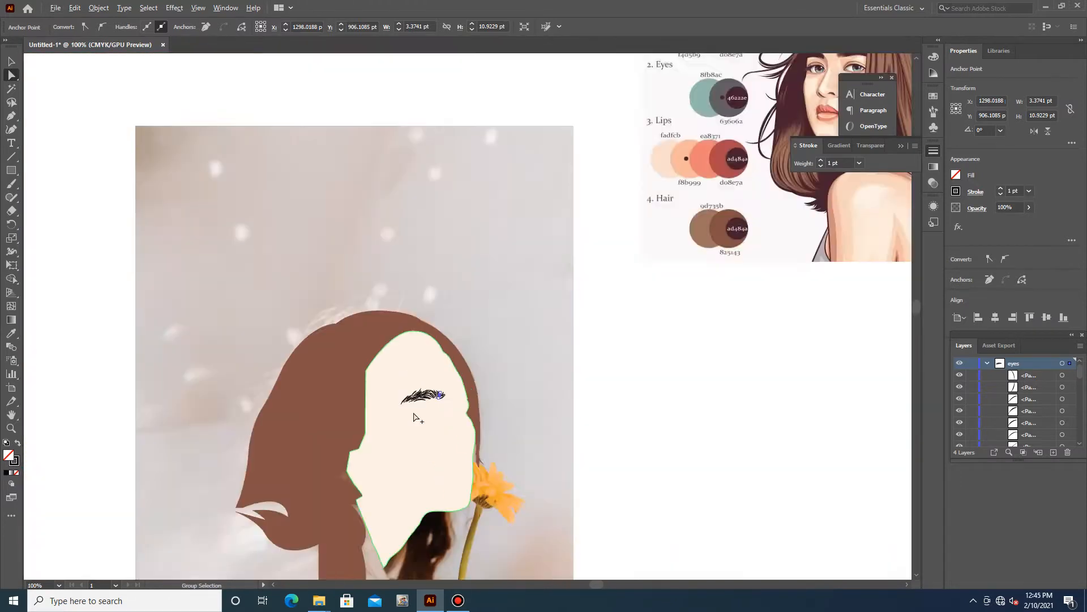
key(v)
click(420, 406)
scroll(420, 405, up, 4)
click(1045, 424)
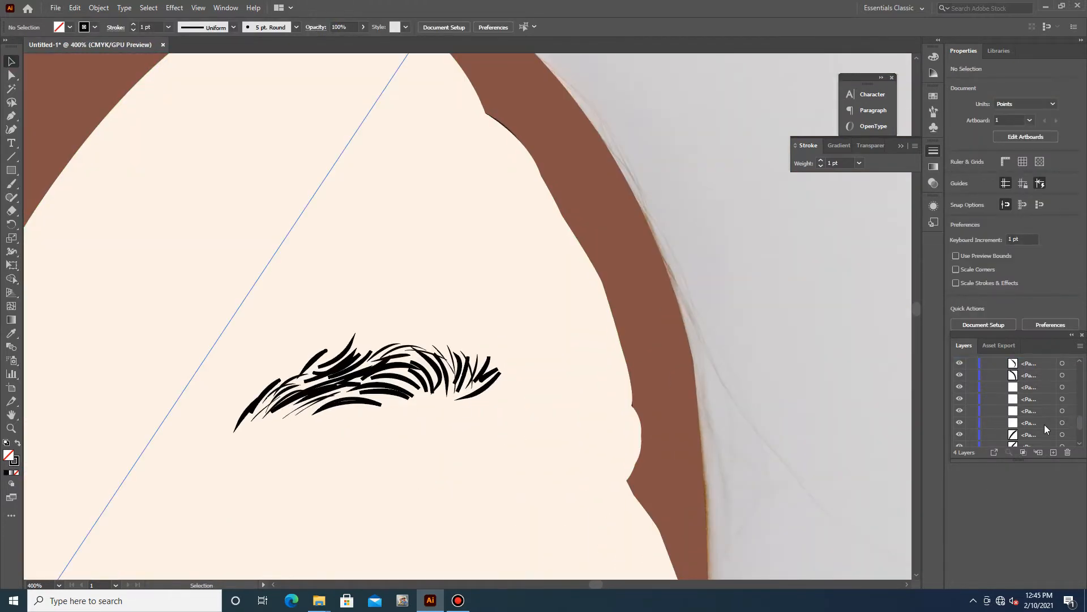
scroll(1045, 424, down, 3)
scroll(586, 376, down, 6)
scroll(729, 315, right, 5)
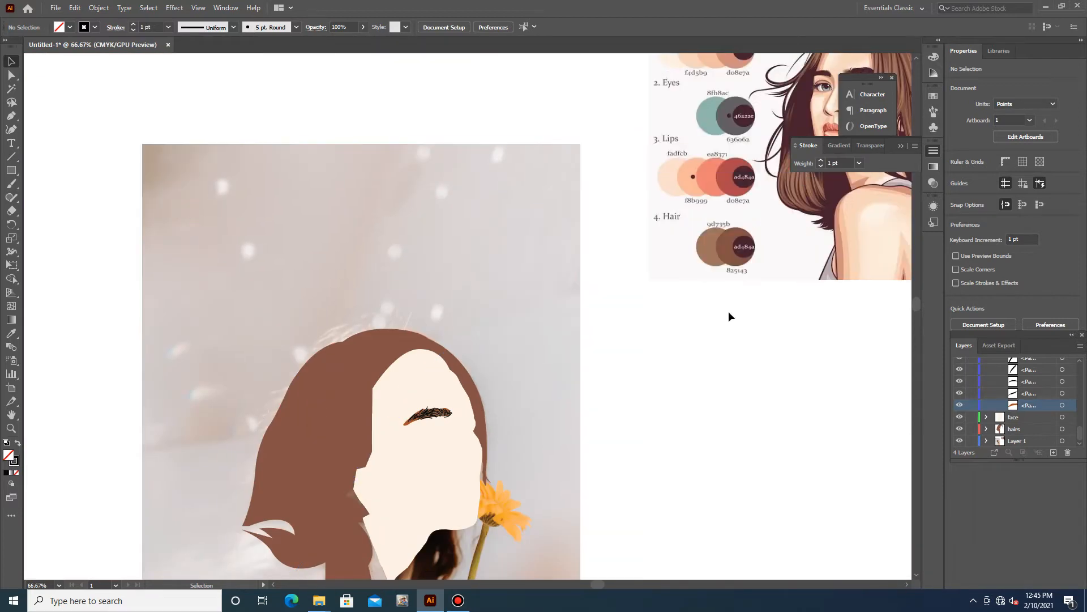
scroll(713, 167, up, 2)
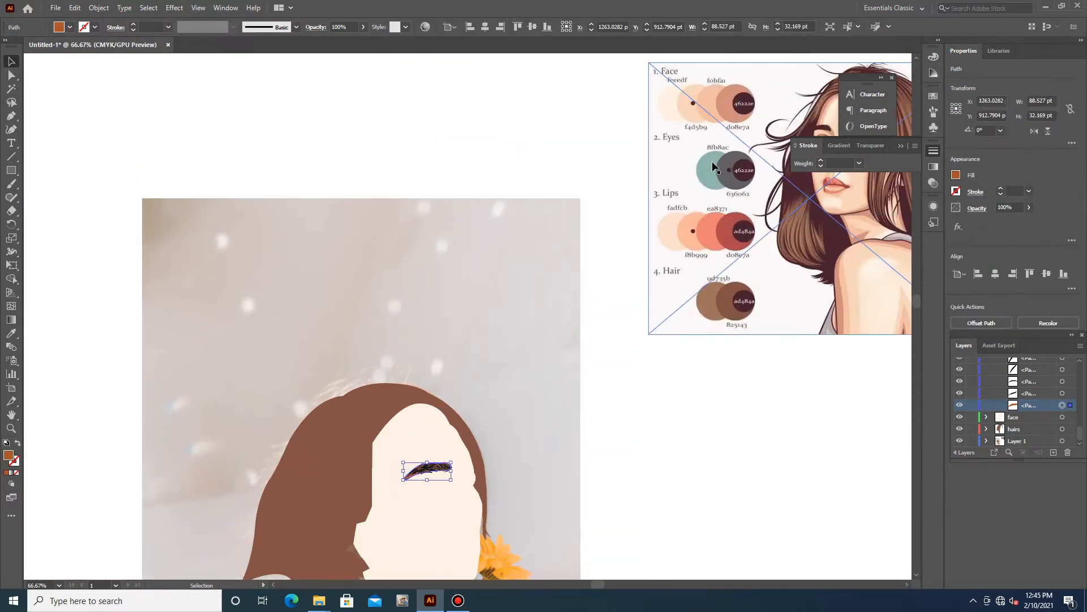
key(i)
click(713, 94)
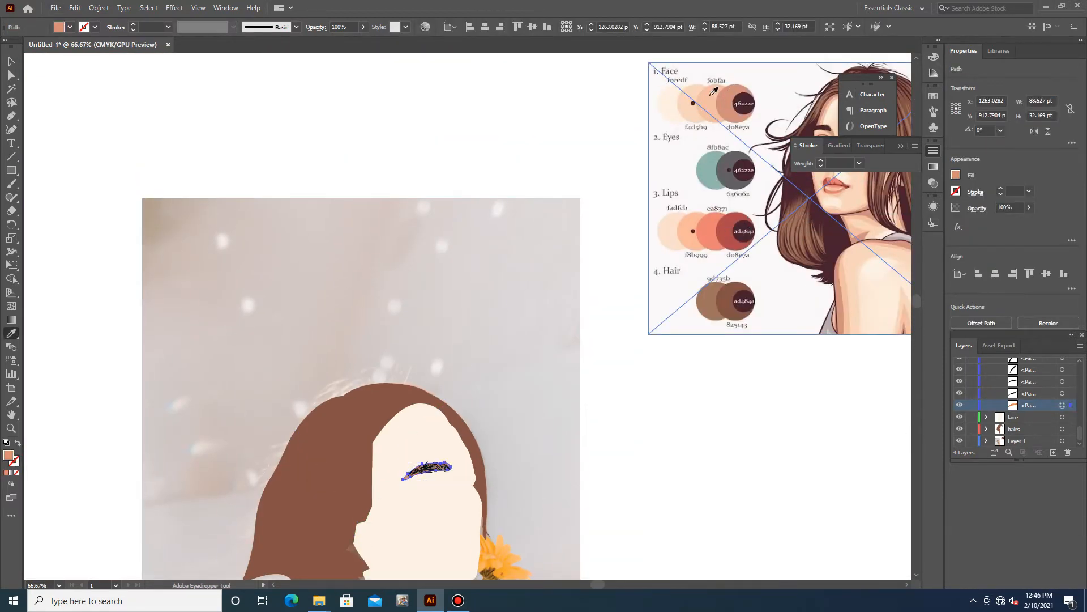
key(v)
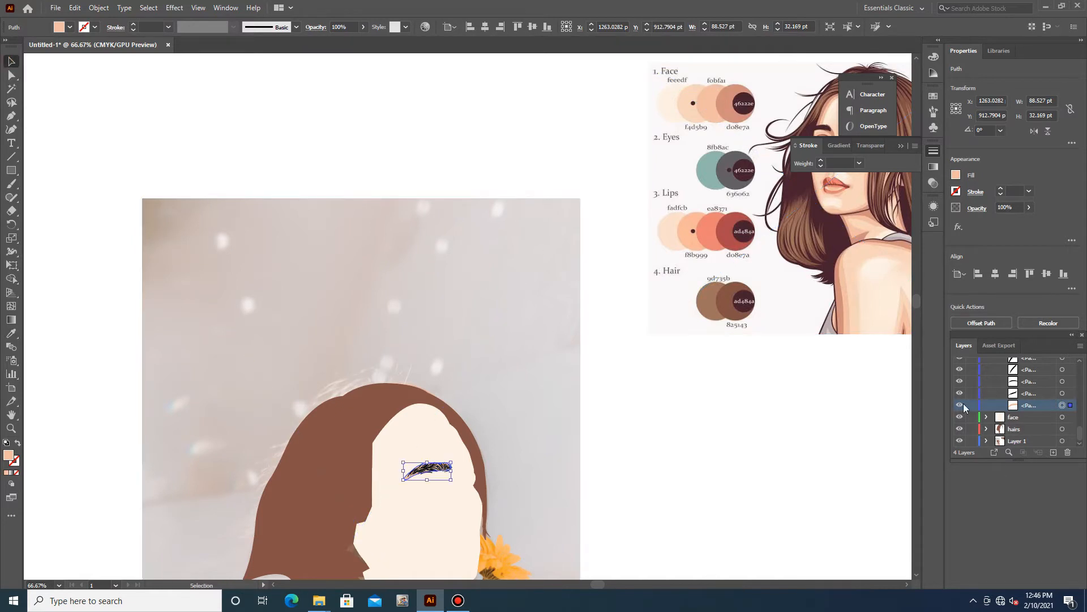
click(636, 491)
Try to select all the eyebrow strand paths listed in the eyes layer
scroll(963, 431, up, 5)
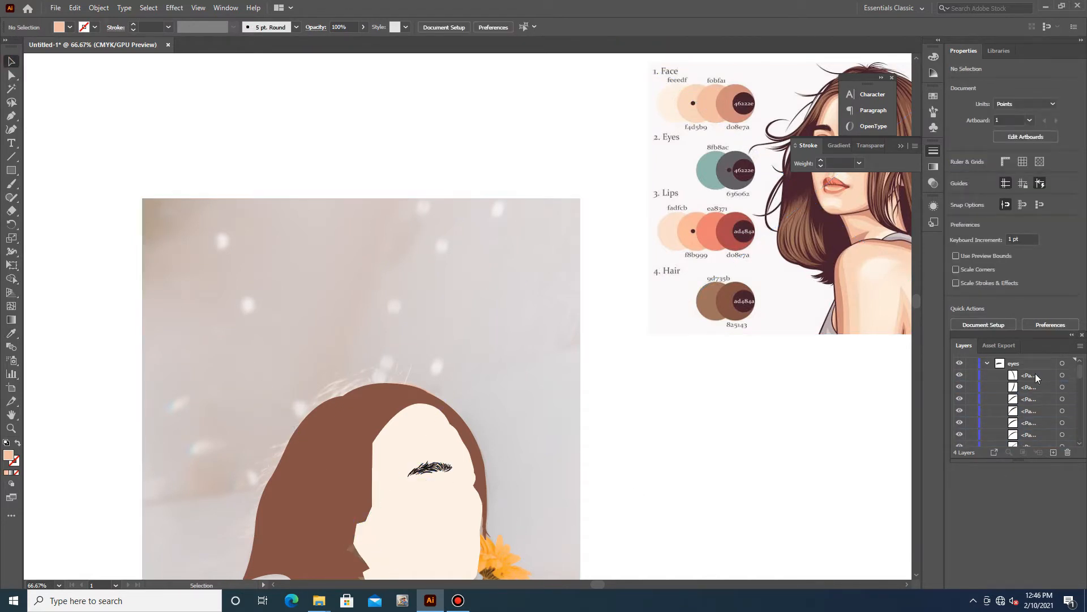
click(1029, 375)
shift+click(1029, 434)
key(ctrl+t)
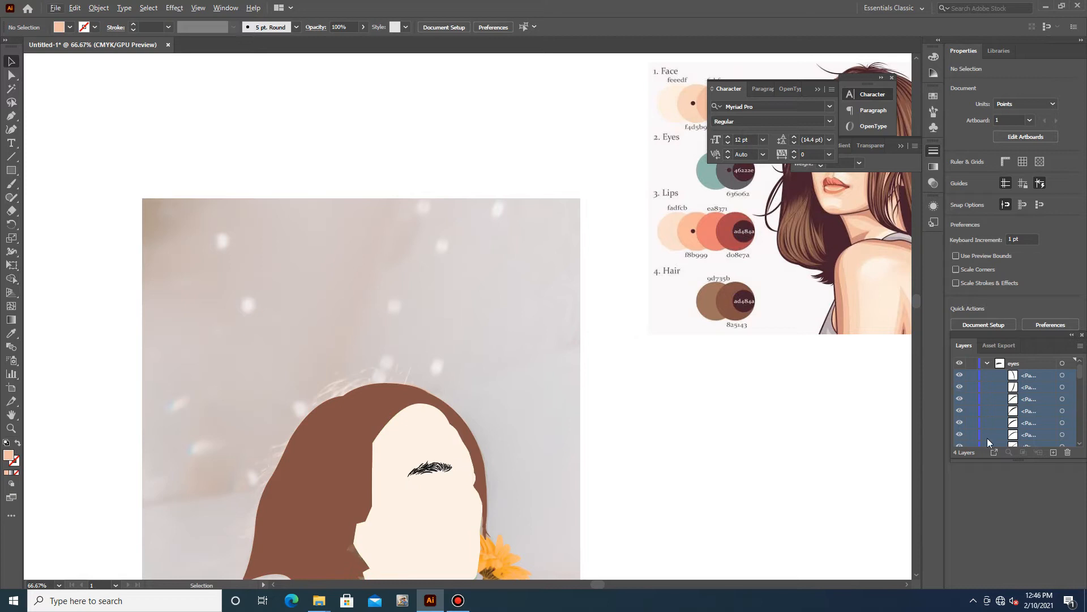
Hide the face, hairs and Layer 1 layers and select all strands of both eyebrows
click(988, 363)
drag(960, 375, 960, 399)
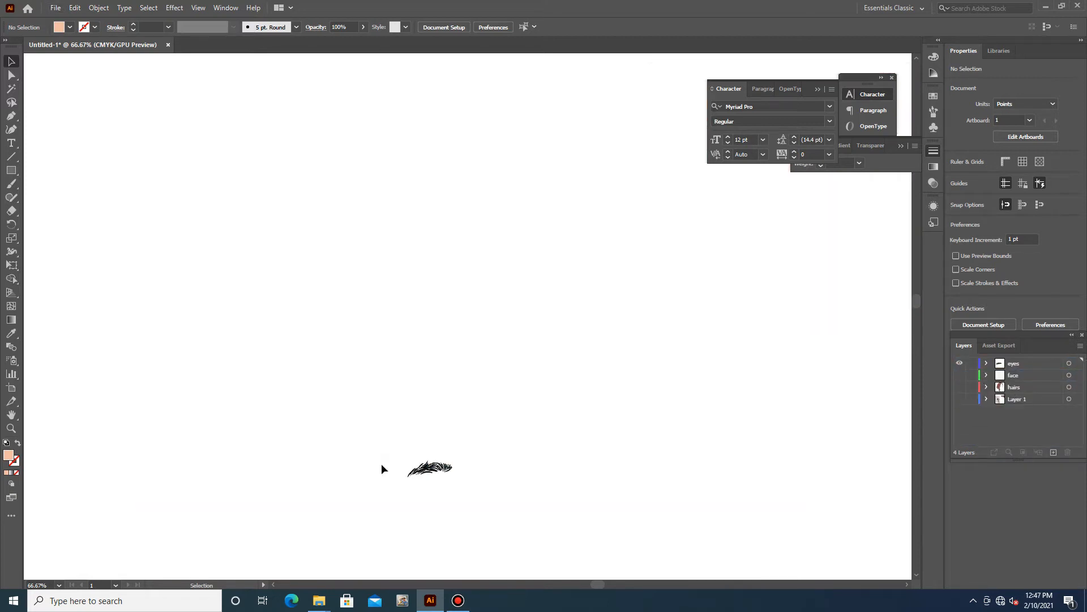
drag(382, 464, 613, 360)
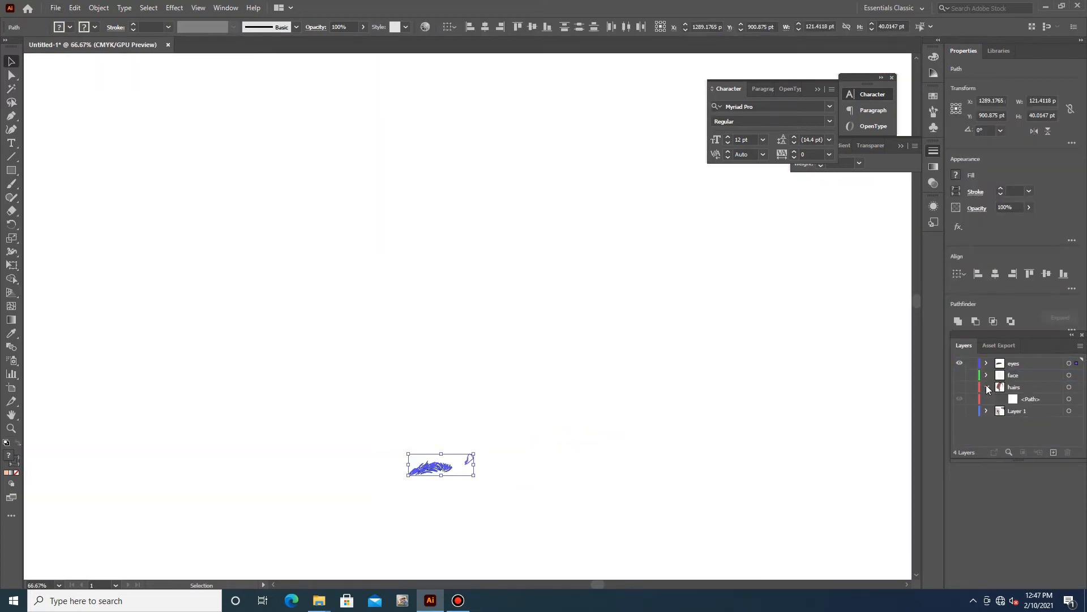
Show Layer 1 again and fill the selected eyebrow strands with hair swatch 825143, then deselect them
click(987, 399)
click(961, 400)
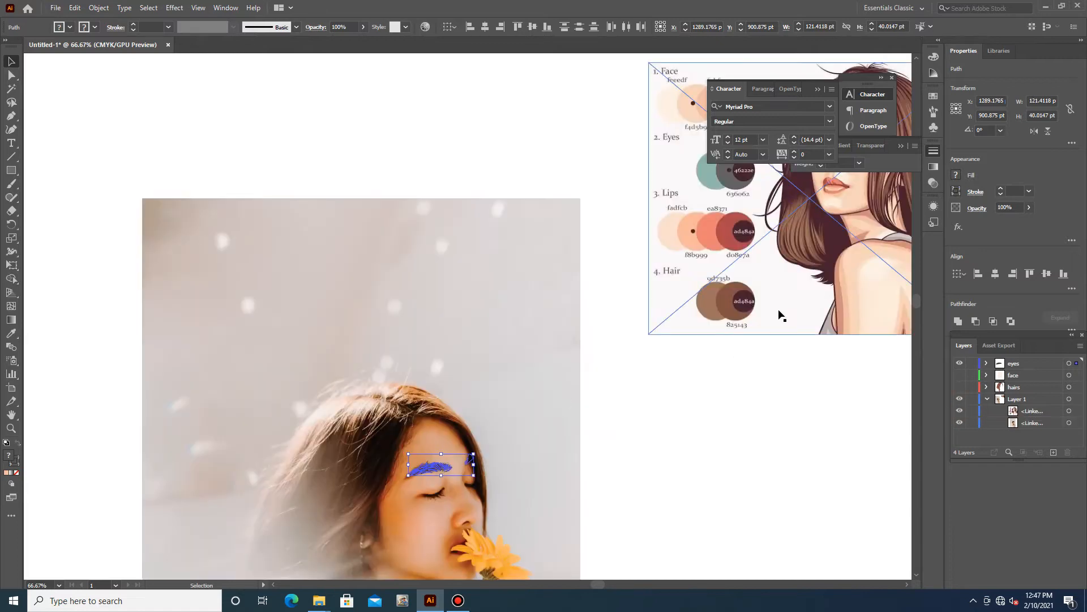
scroll(739, 396, up, 2)
key(i)
click(730, 367)
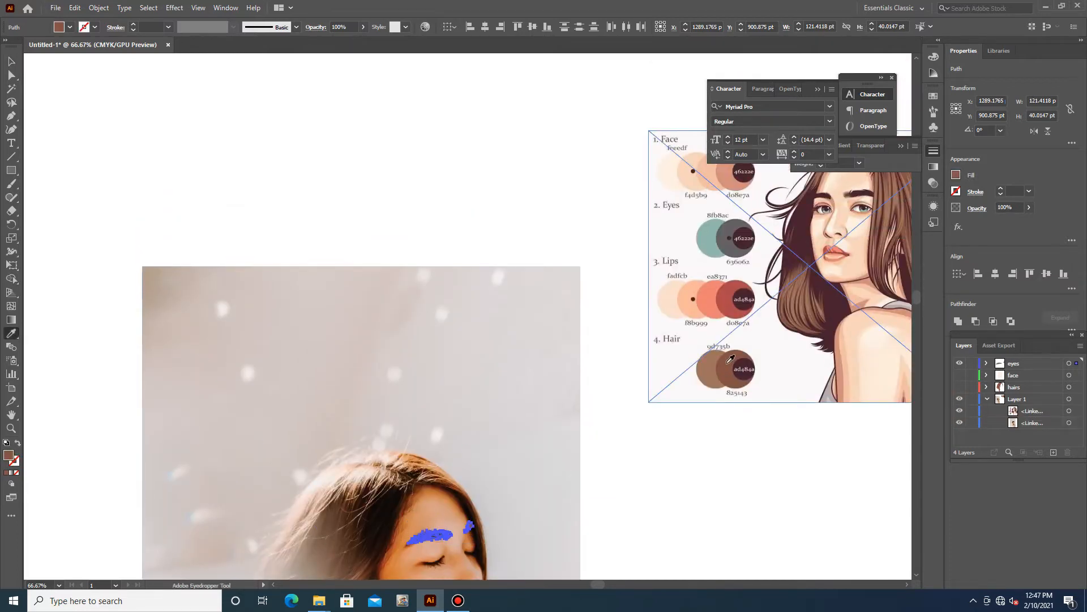
key(v)
key(ctrl+shift+a)
Hide the reference palette image and show the hairs and face layers to review the whole portrait
click(959, 411)
click(959, 387)
click(960, 375)
scroll(641, 545, down, 2)
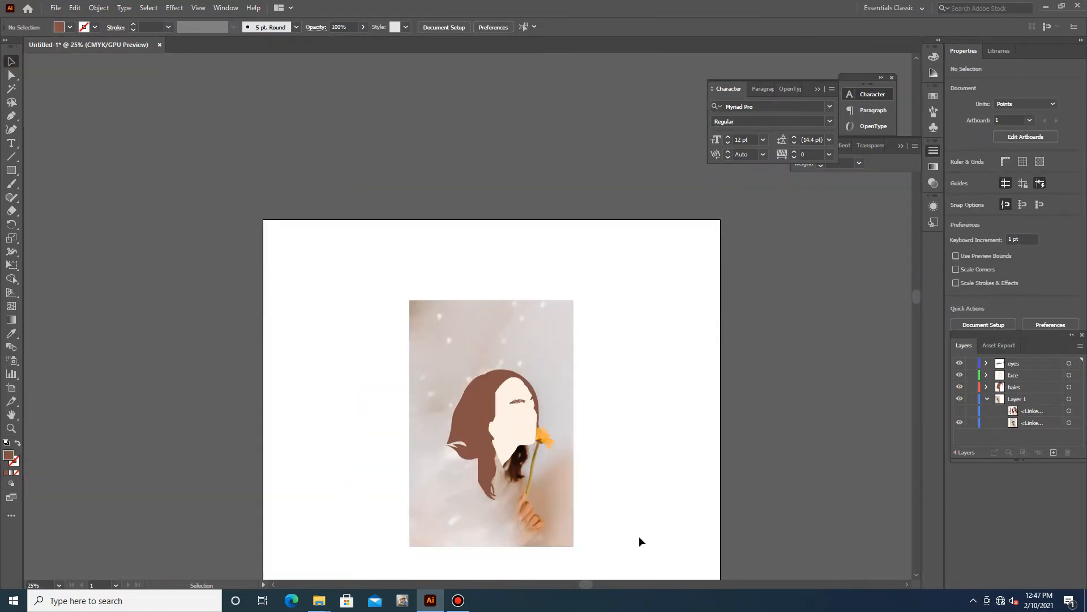
scroll(325, 364, up, 2)
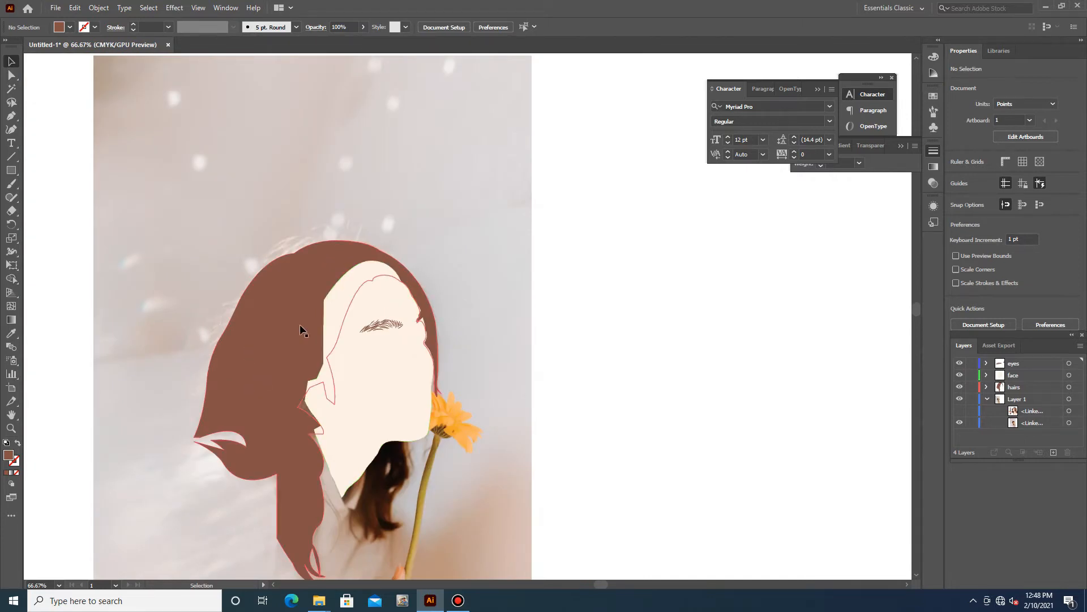
Show the reference palette image again and hide the hairs and face layers to uncover the photo
click(960, 410)
click(959, 386)
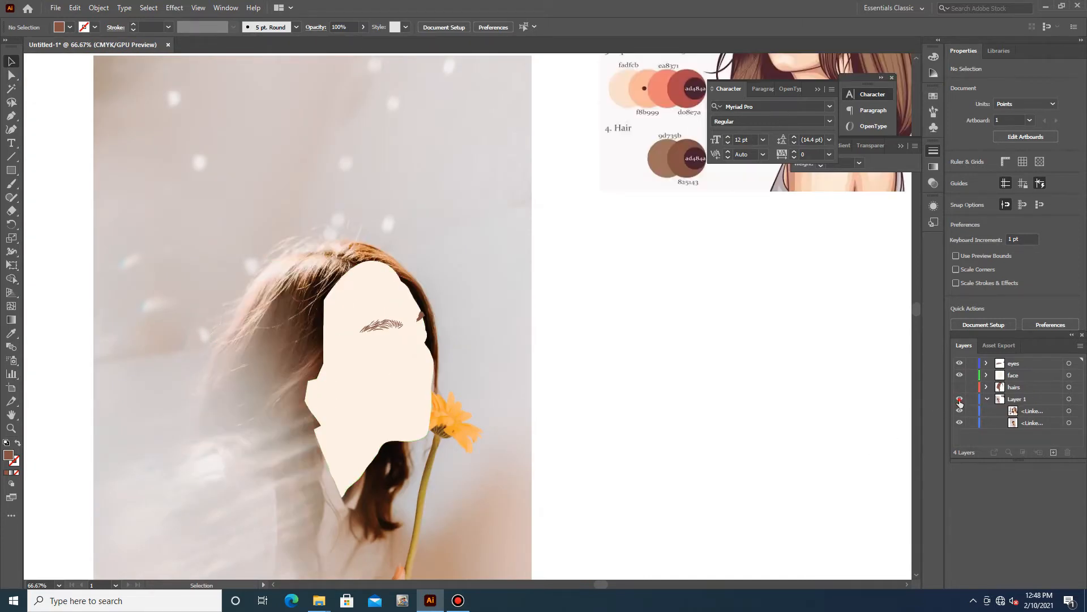
drag(963, 365, 963, 375)
Add a new layer named eyes1 above the eyes layer and rename the existing eyes layer to eyesbrow
click(1014, 366)
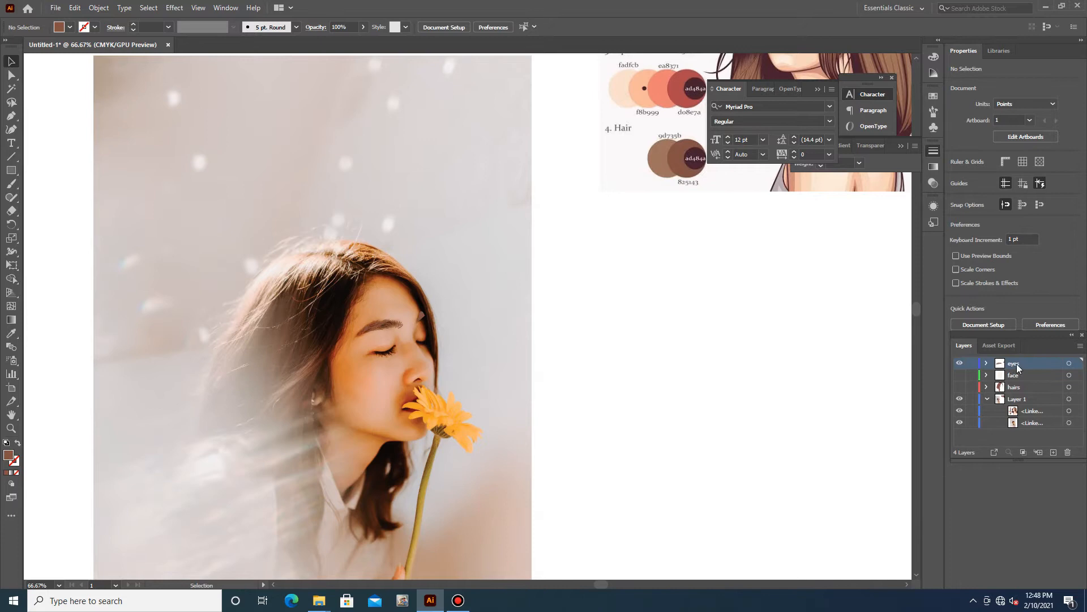
text(eyes1)
double_click(1045, 375)
text(eyesbrow)
click(543, 348)
Trace the near eye's closed upper lid line from its outer corner inward on the eyes1 layer, without fill
scroll(387, 353, up, 6)
key(p)
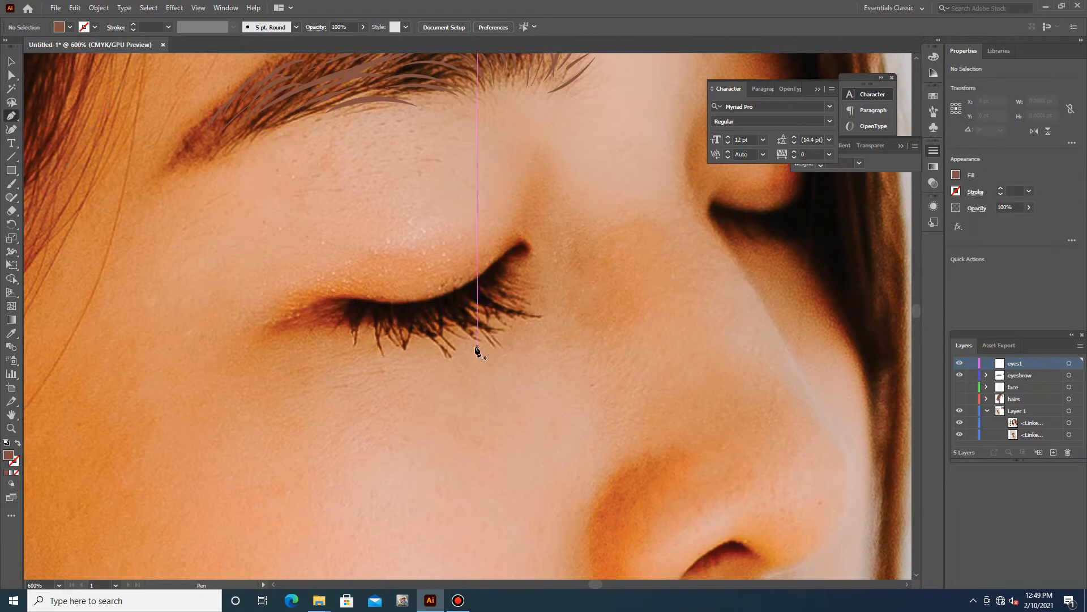
click(270, 326)
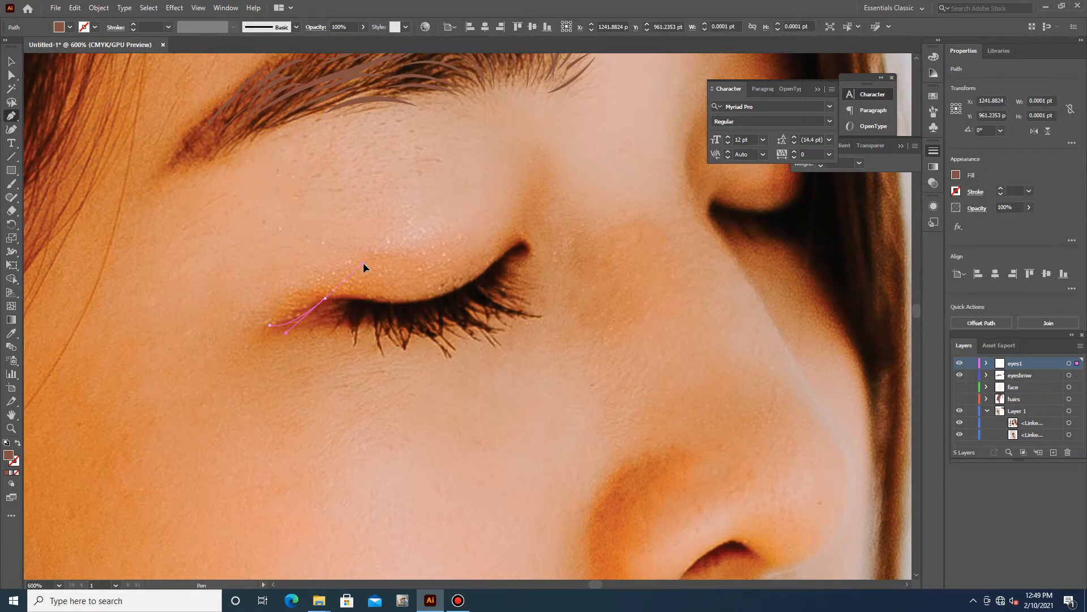
drag(375, 301, 393, 306)
key(slash)
drag(465, 285, 499, 259)
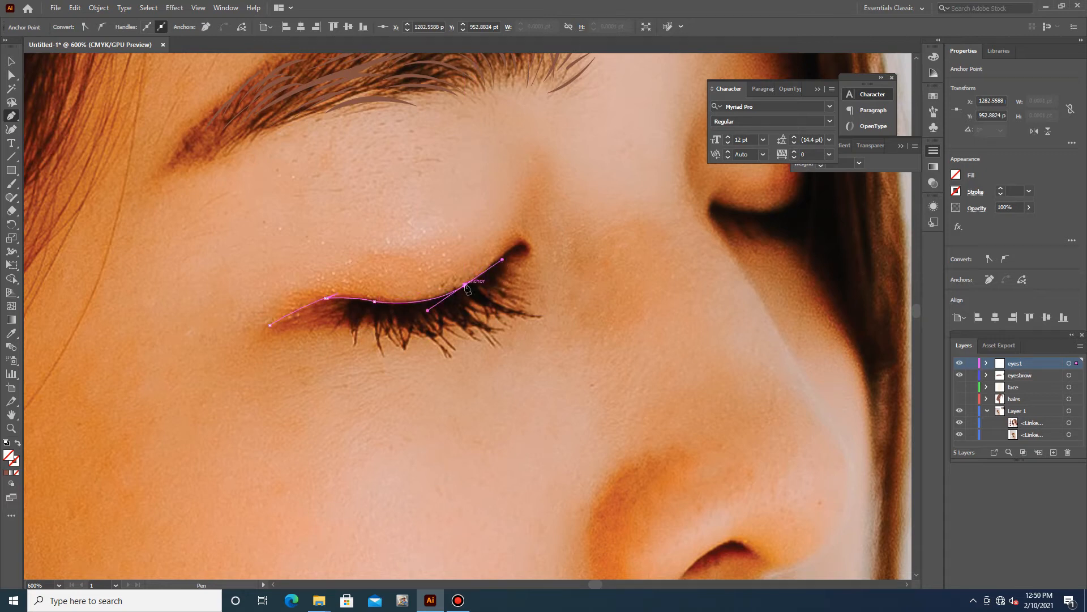
Continue the lid outline around the near eye's inner corner and back to the lash roots
click(497, 260)
drag(519, 265, 544, 257)
click(513, 254)
key(ctrl+z)
drag(506, 260, 482, 278)
click(507, 260)
Outline the short pointed lashes just below the near eye's inner corner
click(517, 272)
click(528, 282)
click(507, 276)
click(527, 287)
click(498, 278)
click(522, 295)
click(495, 286)
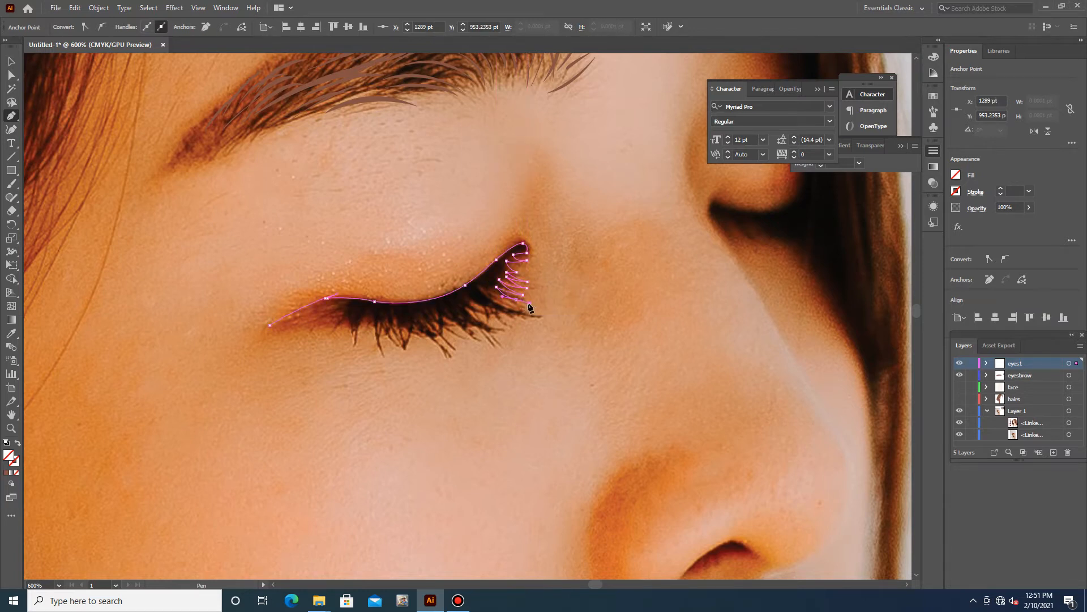
Outline the longest lash reaching toward the nose and return the path to the lash roots
click(510, 305)
click(485, 290)
drag(539, 315, 590, 323)
click(539, 315)
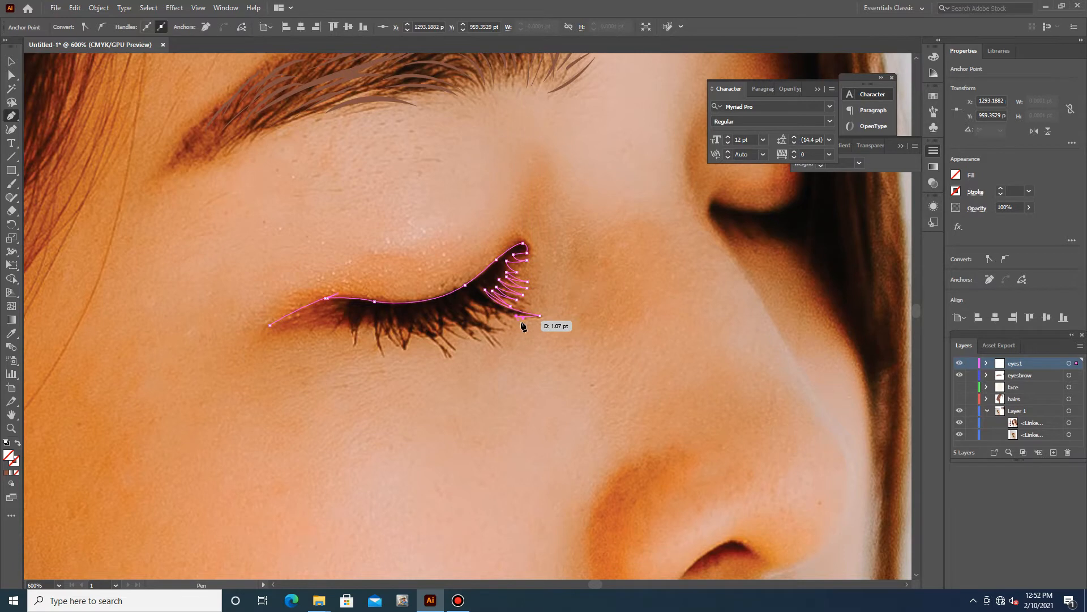
click(523, 321)
click(496, 310)
Outline the downward-pointing lashes between the longest lash and the middle of the near eye
click(511, 325)
drag(492, 313, 466, 311)
key(ctrl+z)
click(481, 312)
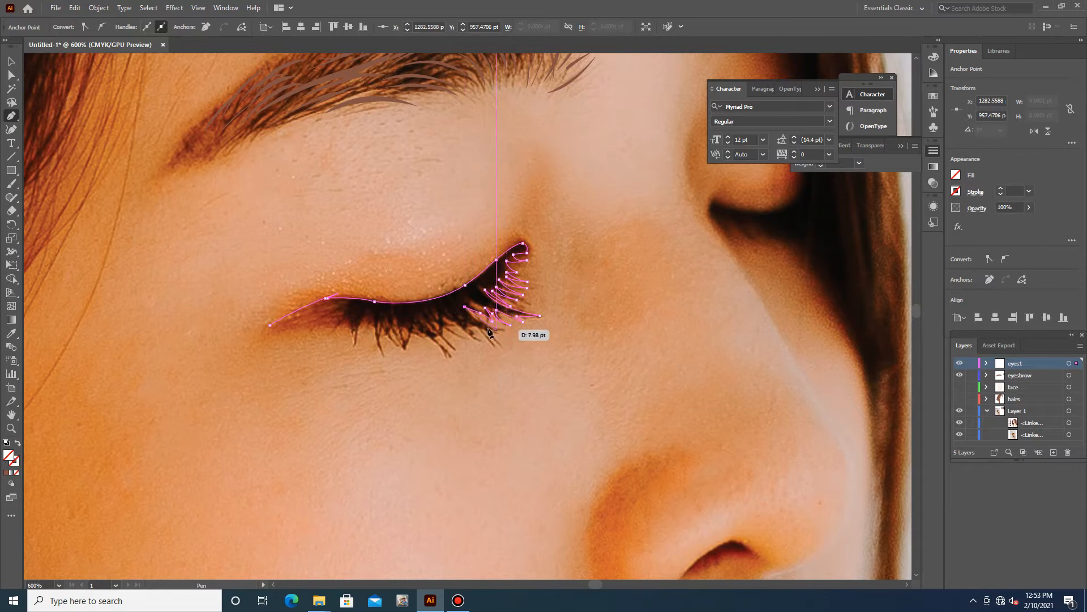
drag(506, 348, 456, 322)
click(479, 340)
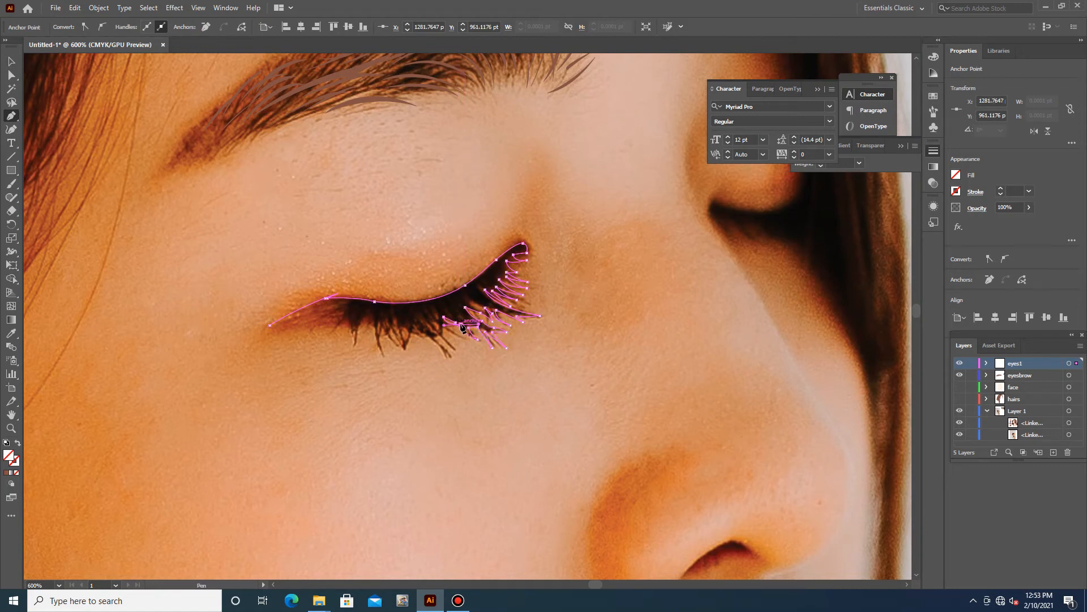
Outline the long lashes hanging below the middle of the near eye's lid
click(438, 338)
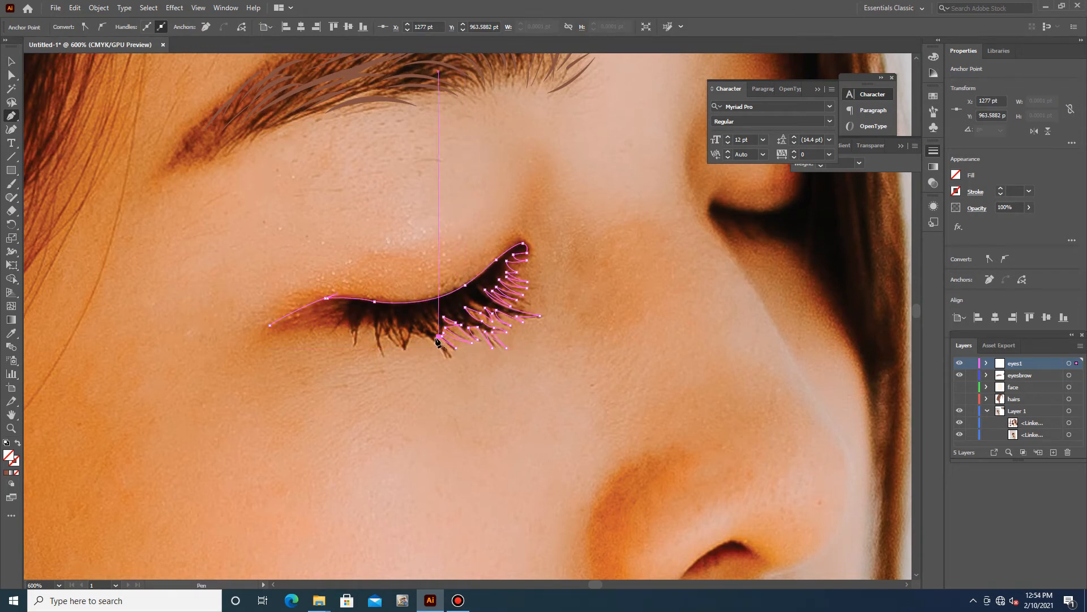
click(450, 356)
click(420, 333)
click(404, 348)
click(409, 329)
click(403, 328)
drag(391, 325, 393, 307)
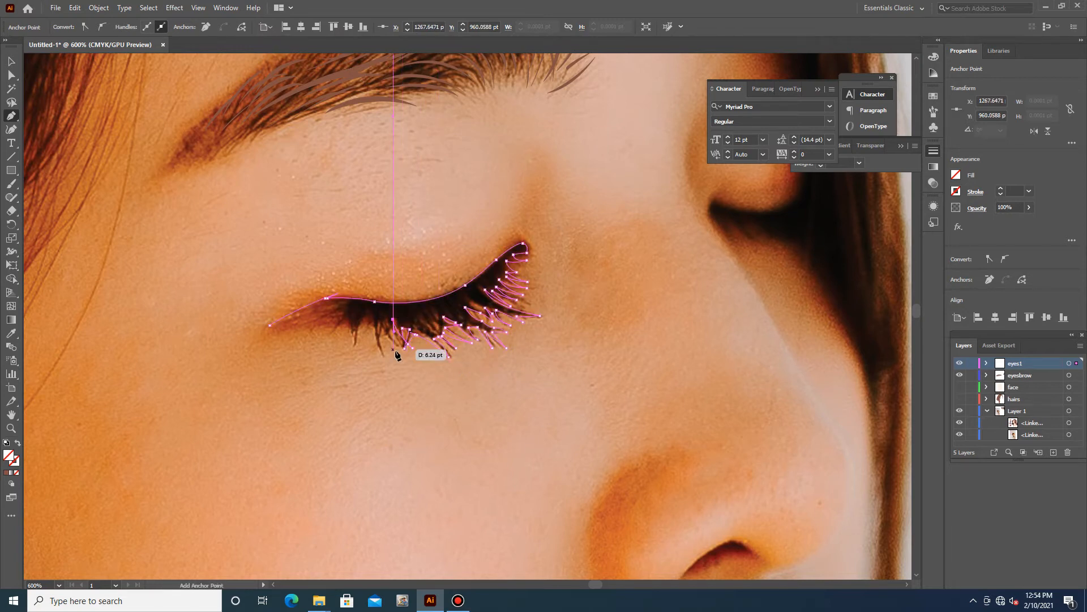
Outline the narrow curved lashes between the middle and outer part of the near eye
click(391, 326)
drag(396, 348, 402, 358)
click(396, 348)
drag(382, 324, 380, 307)
click(381, 323)
drag(385, 353, 394, 374)
click(385, 353)
drag(371, 322, 368, 303)
click(371, 323)
Outline the short outermost lashes of the near eye and close the lash shape at the eye's outer corner
mouse_move(355, 343)
mouse_down()
mouse_move(357, 353)
mouse_move(320, 335)
mouse_move(348, 355)
mouse_up()
click(355, 344)
click(347, 317)
click(325, 334)
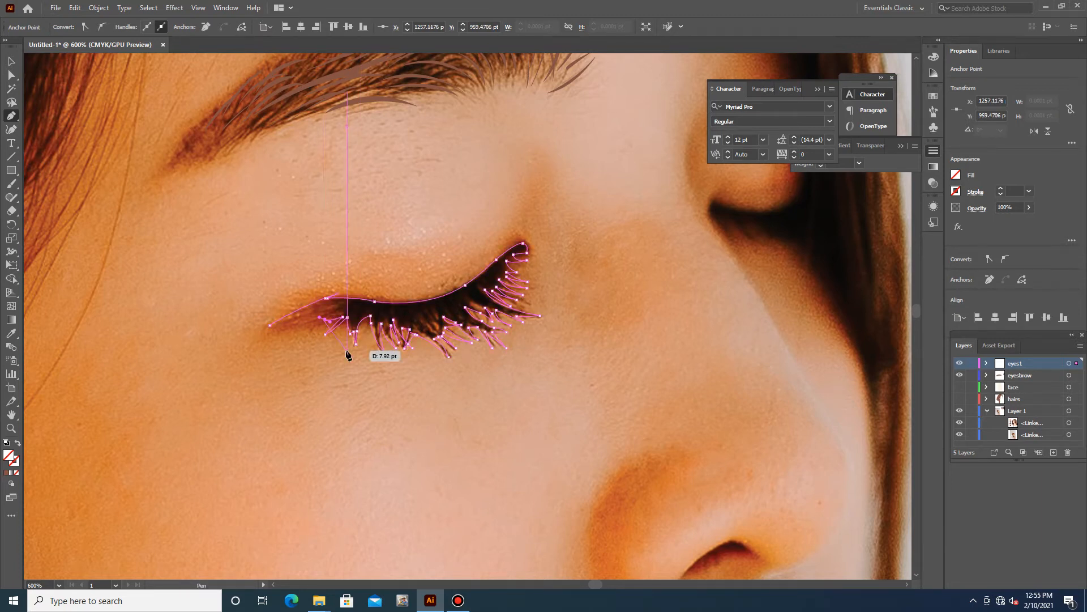
drag(339, 312, 341, 311)
click(325, 313)
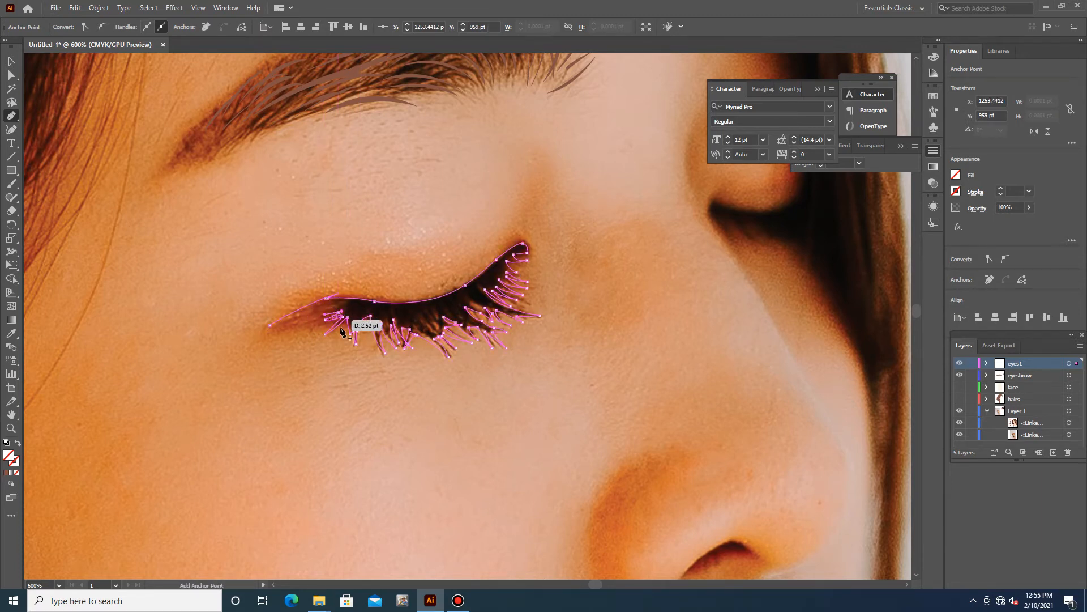
drag(270, 325, 241, 336)
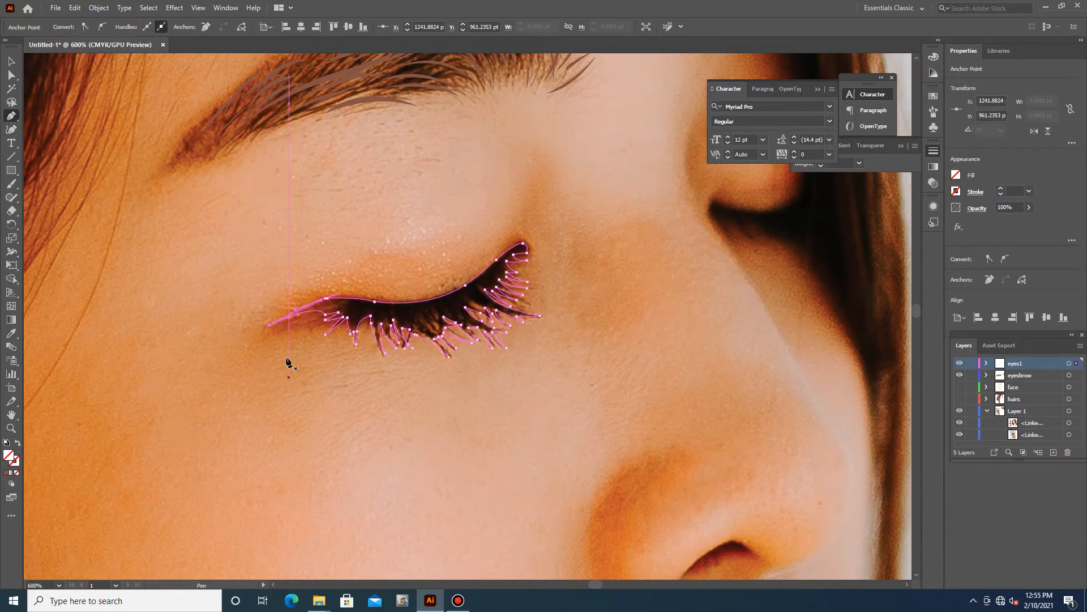
Hide the near-eye lash path and trace a closed lid strip from the outer corner along the lid line and back under it
click(960, 363)
click(13, 115)
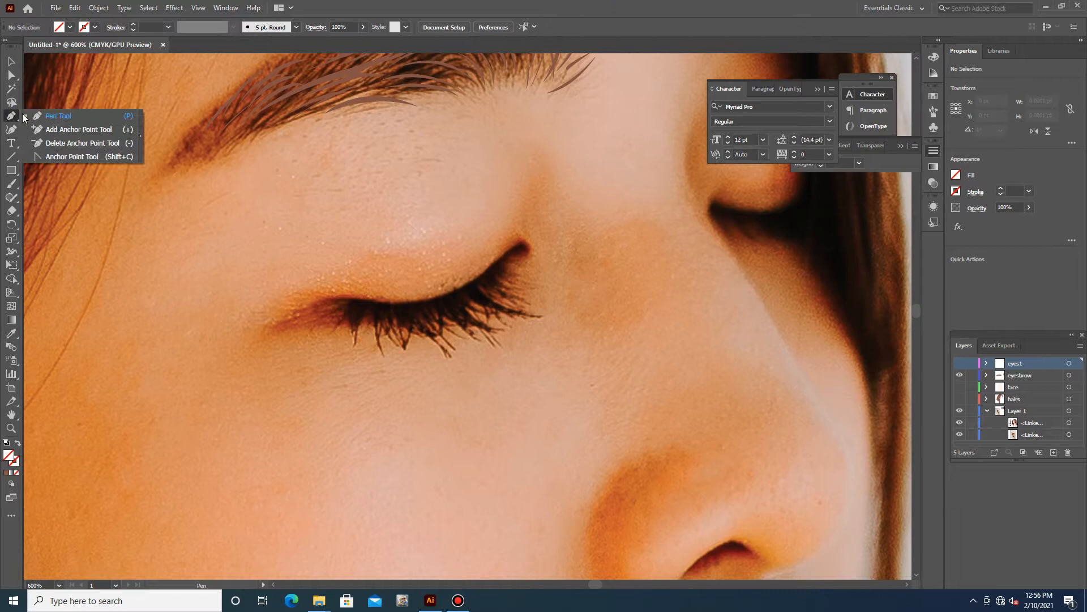
click(986, 363)
click(274, 326)
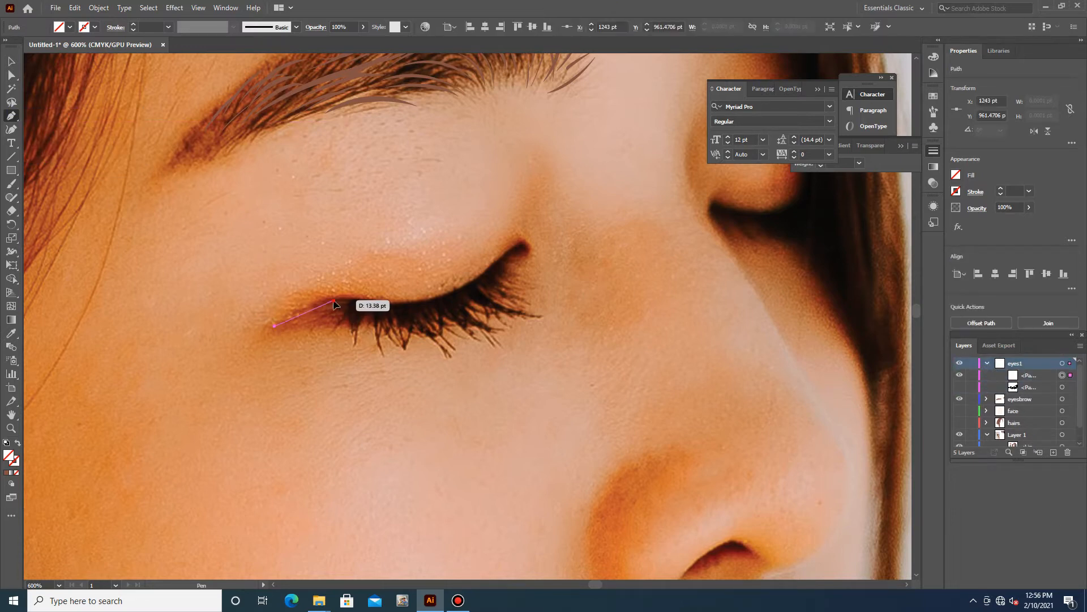
drag(372, 302, 534, 253)
click(504, 256)
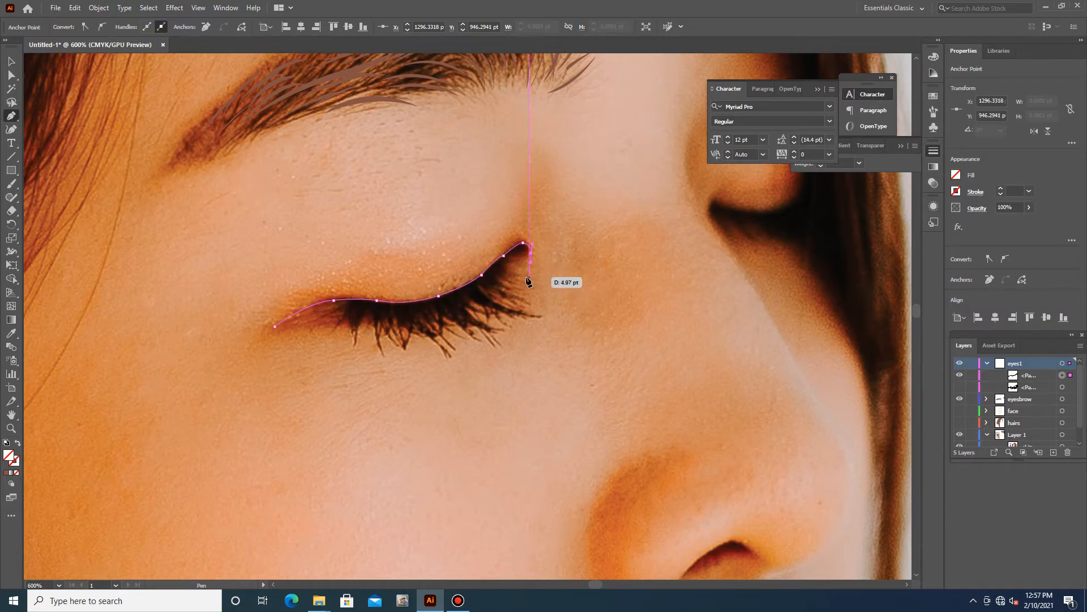
click(516, 266)
drag(483, 301, 446, 318)
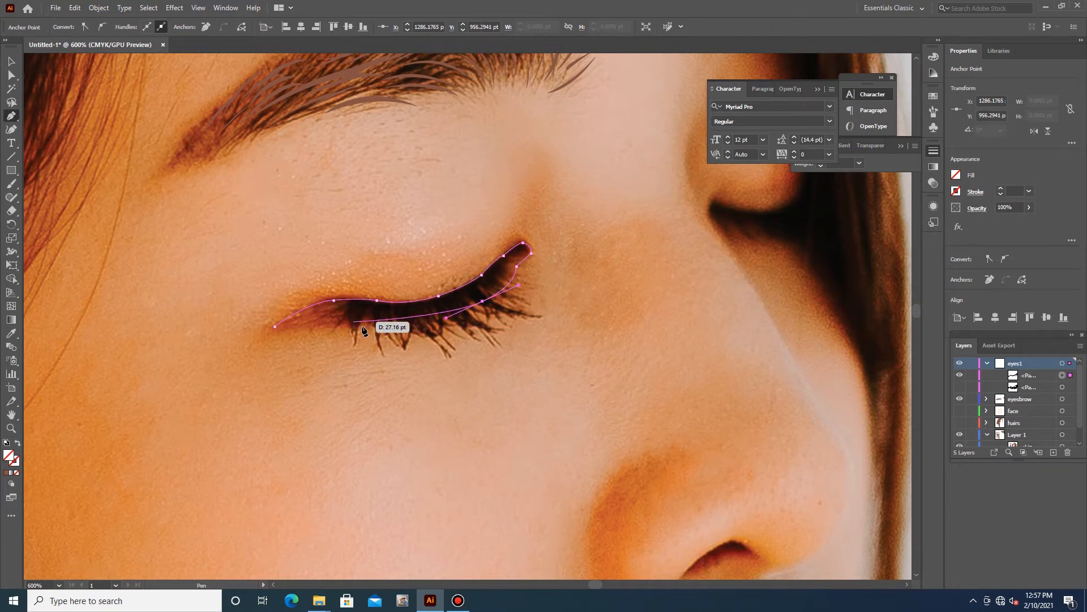
drag(371, 324, 257, 318)
Move the lid strip beneath the lash path inside the eyes1 layer
scroll(449, 305, up, 3)
scroll(449, 304, down, 3)
click(1032, 376)
click(1031, 388)
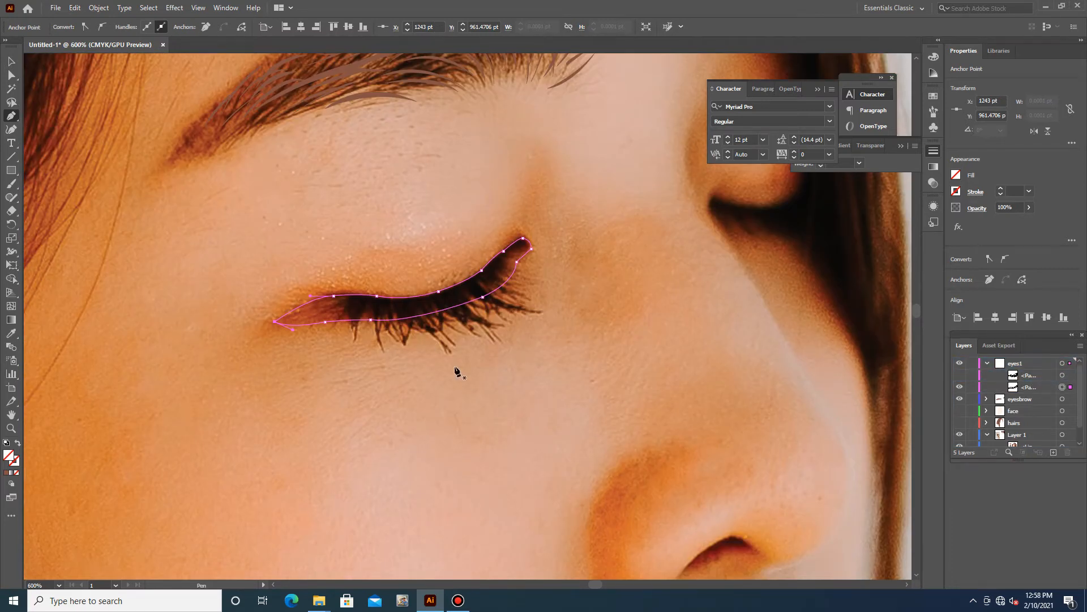
Fill the near eye's lid strip with a peach skin tone from the reference palette and check it against the portrait
scroll(476, 288, down, 8)
scroll(625, 94, up, 1)
key(i)
click(611, 96)
key(v)
click(512, 433)
scroll(387, 381, up, 7)
scroll(386, 368, down, 8)
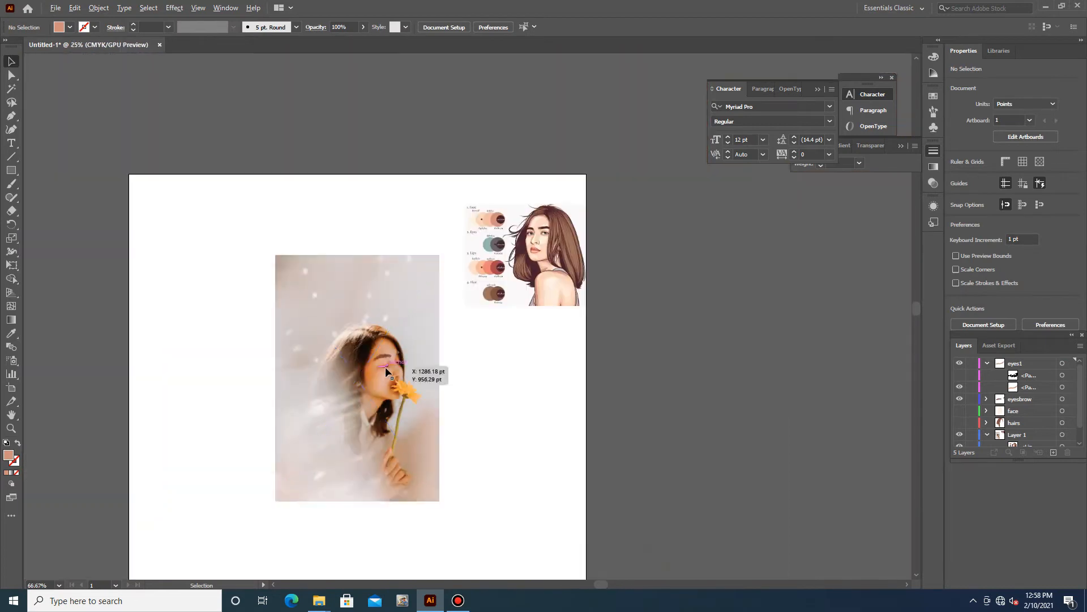
scroll(532, 228, up, 7)
scroll(298, 454, down, 10)
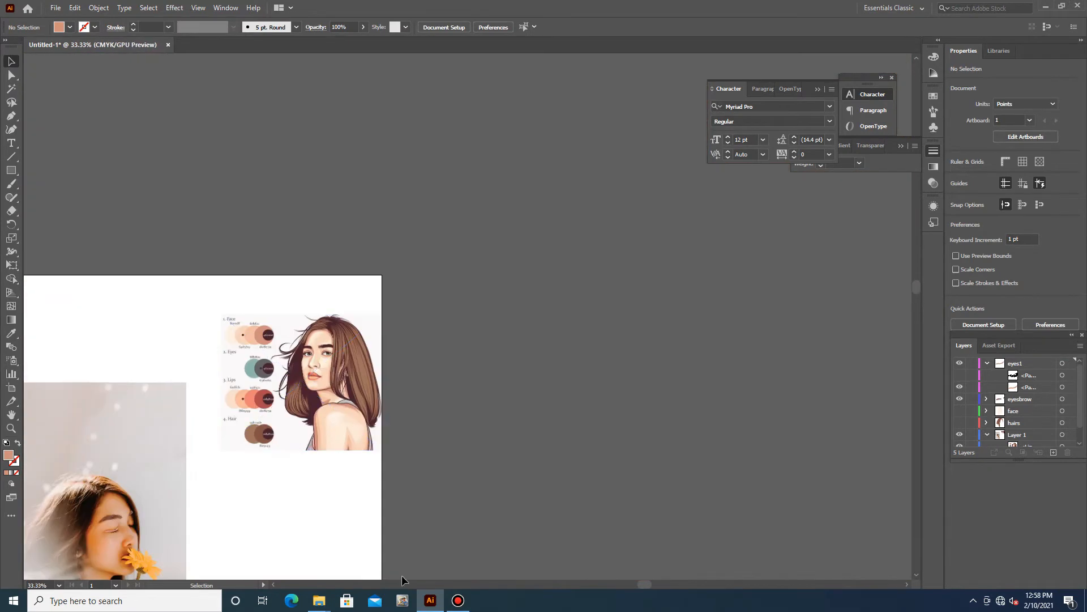
scroll(338, 554, up, 8)
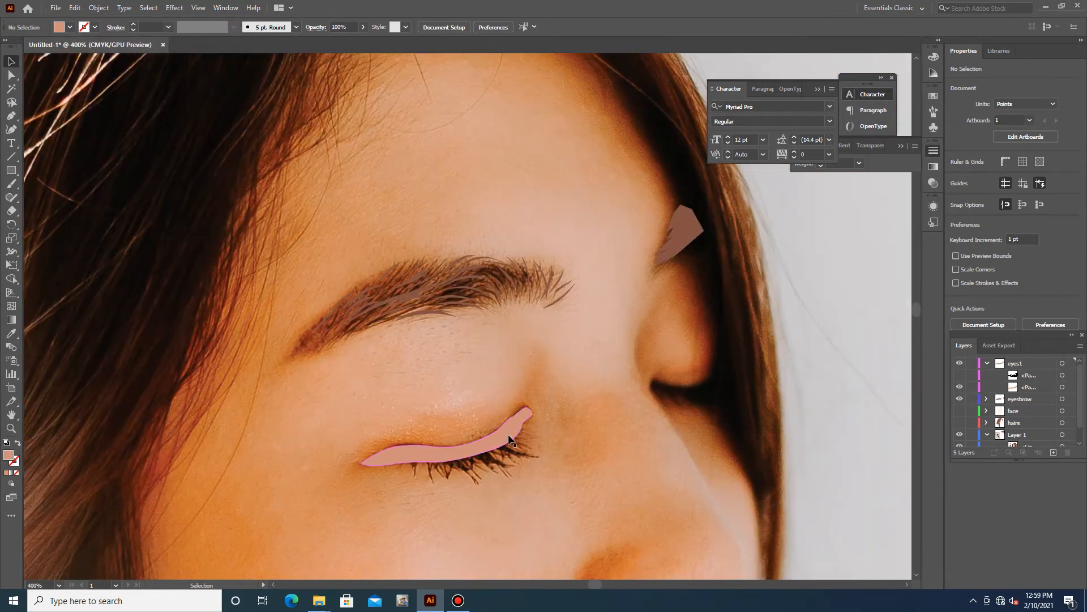
Recolor the lid strip with an orange skin tone sampled from the photo and show the lash path again
click(374, 460)
key(i)
click(343, 482)
click(1008, 379)
Fill the near eye's lashes with a near-black brown sampled from the photo's dark hair
key(v)
click(513, 467)
scroll(519, 465, down, 1)
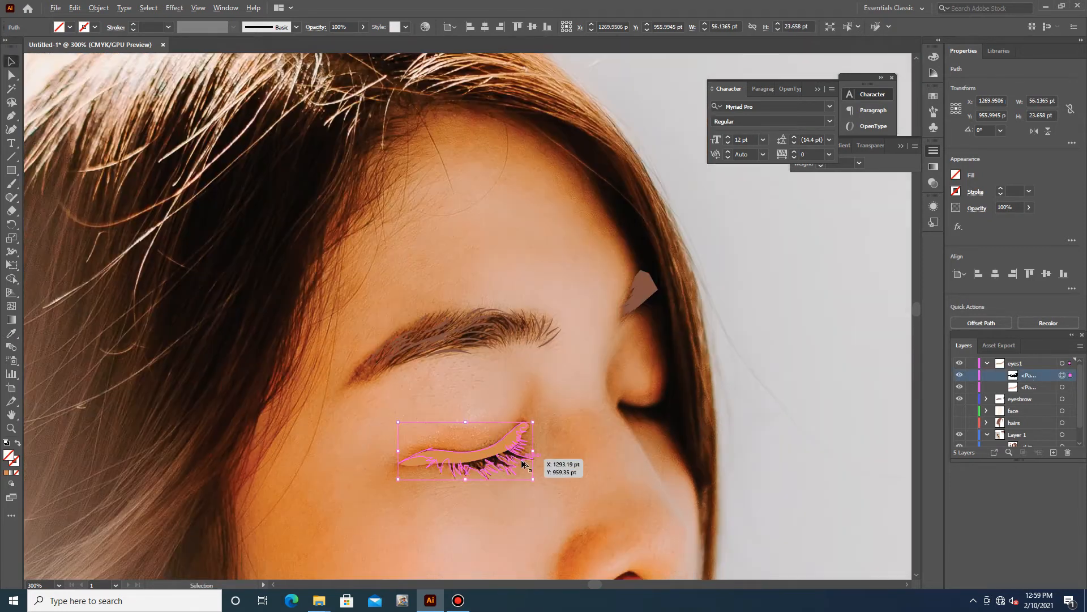
key(i)
click(281, 191)
click(573, 120)
click(329, 247)
click(10, 61)
click(340, 192)
Preview the colored eye with the face and hairs layers on and the photo off, and return to the tracing view
click(960, 435)
click(960, 410)
scroll(959, 406, down, 1)
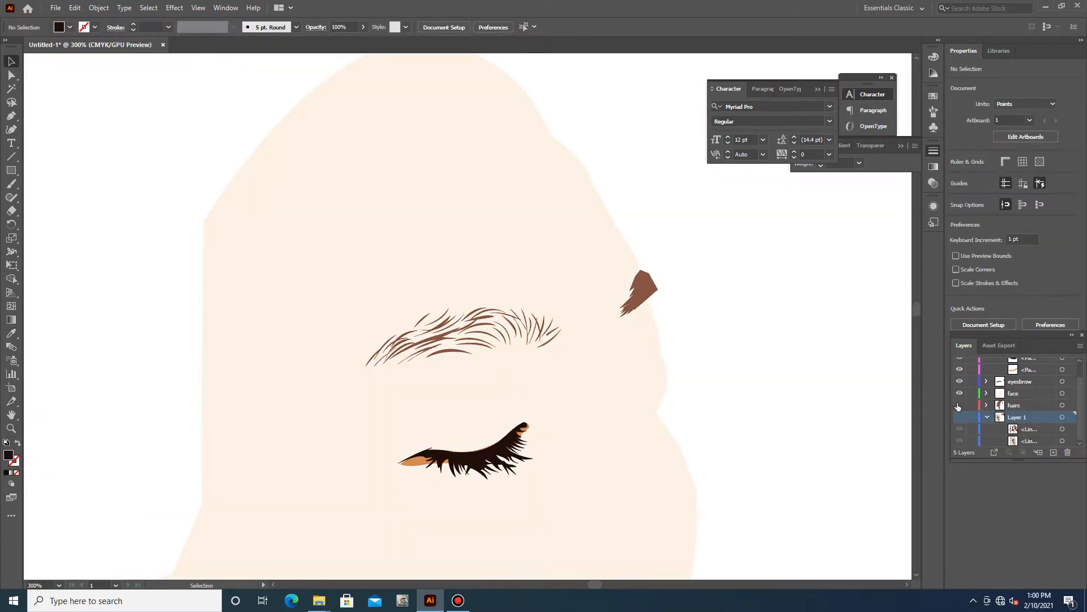
click(958, 404)
scroll(589, 399, down, 5)
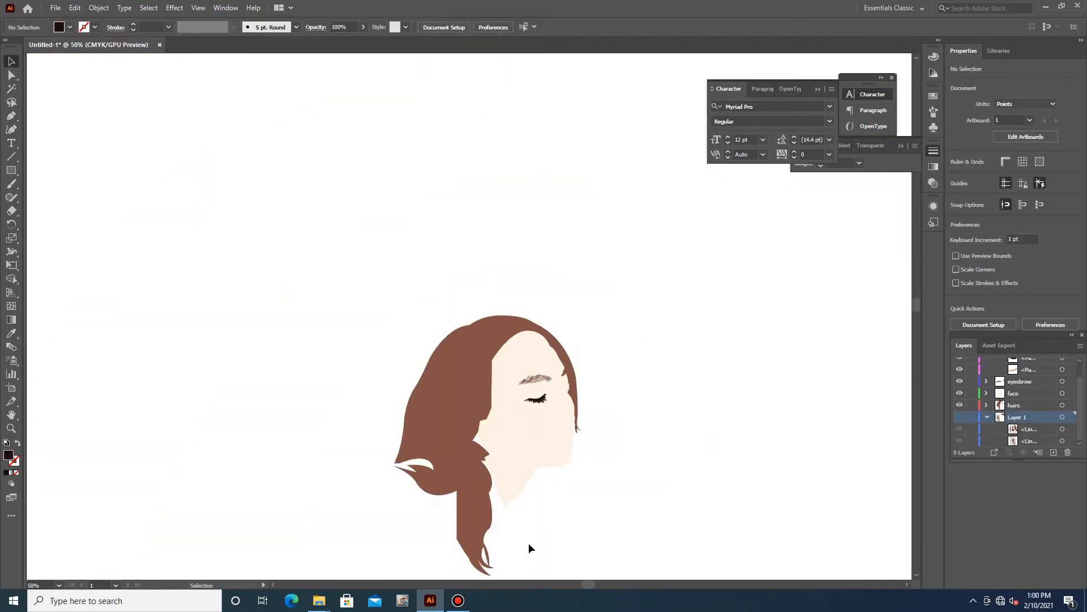
scroll(551, 410, up, 6)
click(959, 417)
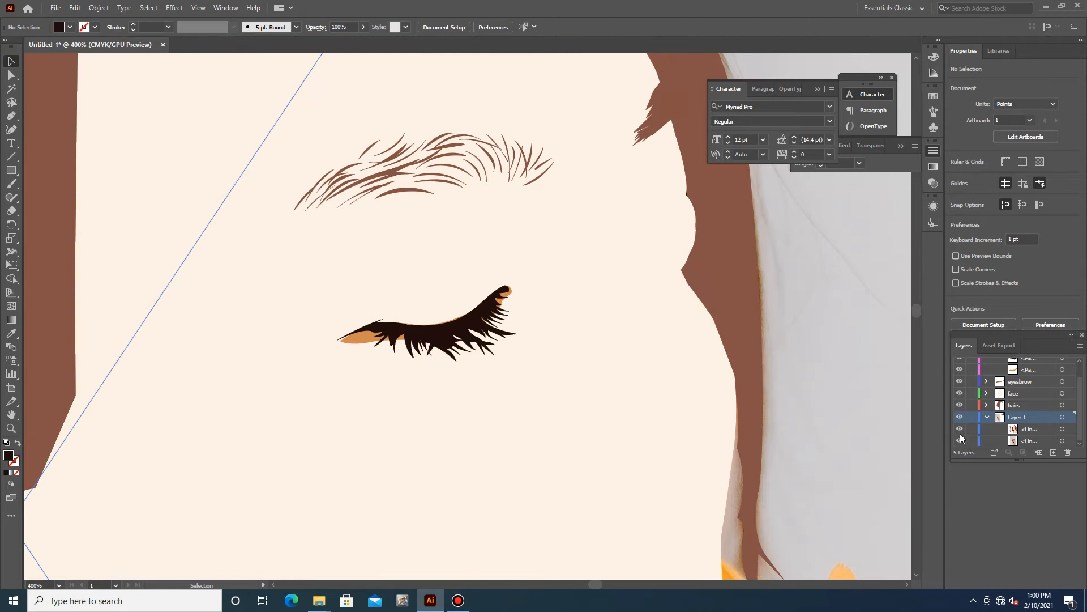
click(960, 440)
click(960, 393)
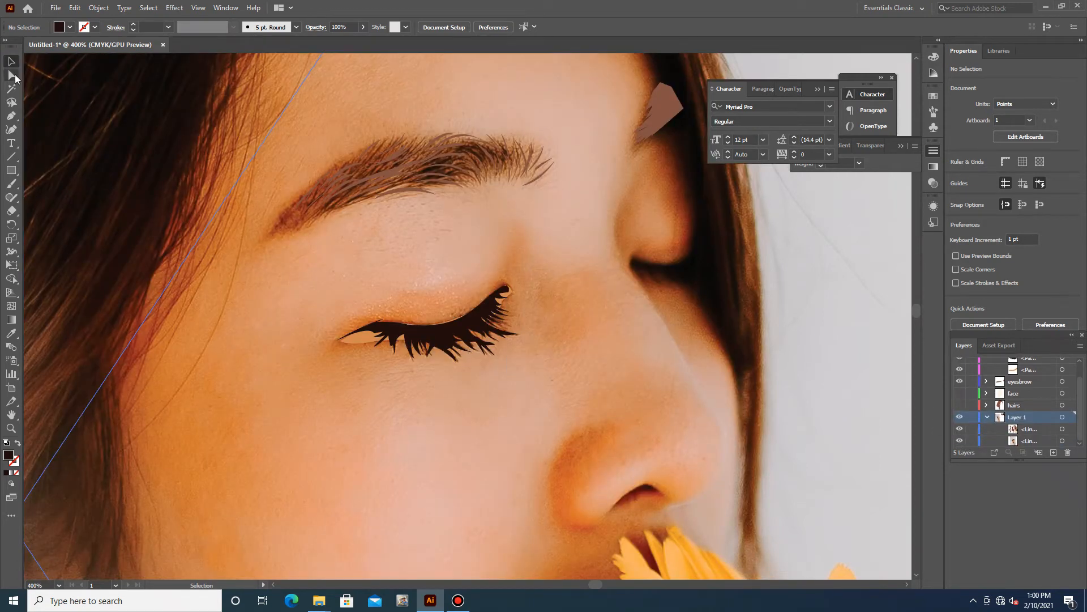
Trace the far eye's upper lid curve from the inner corner and bring the path down beside the hair
key(p)
click(633, 257)
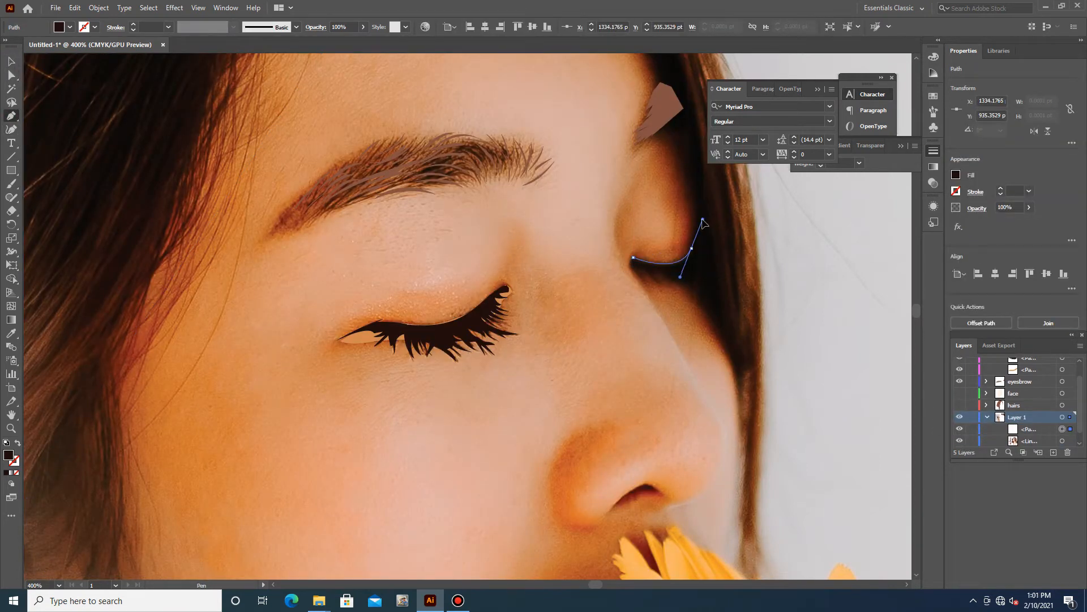
drag(702, 221, 702, 222)
key(ctrl+plus)
key(ctrl+plus)
key(ctrl+plus)
drag(527, 211, 548, 332)
click(524, 307)
Outline the small curved lashes along the far eye's lower edge toward its inner corner
drag(465, 286, 429, 254)
click(465, 285)
drag(501, 315, 528, 318)
click(500, 316)
drag(450, 290, 435, 262)
click(450, 289)
drag(466, 310, 475, 313)
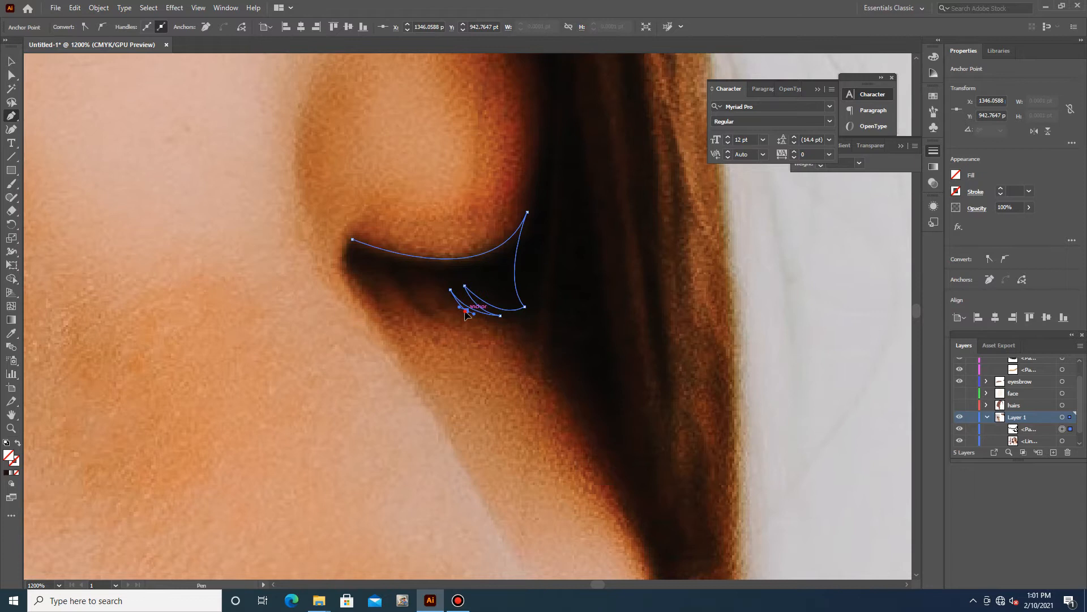
key(Escape)
drag(411, 285, 412, 291)
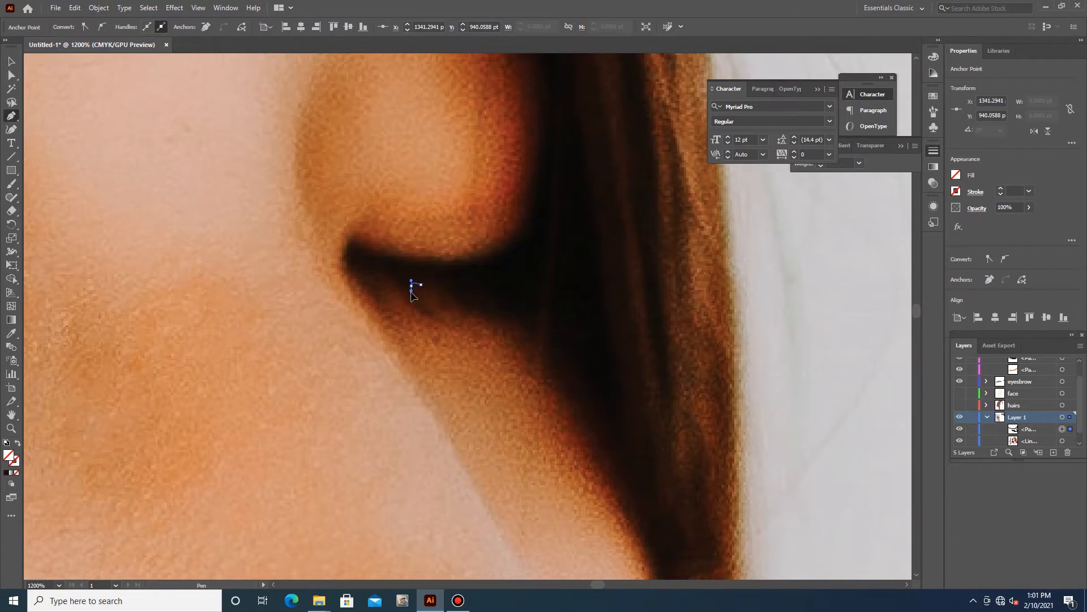
click(385, 284)
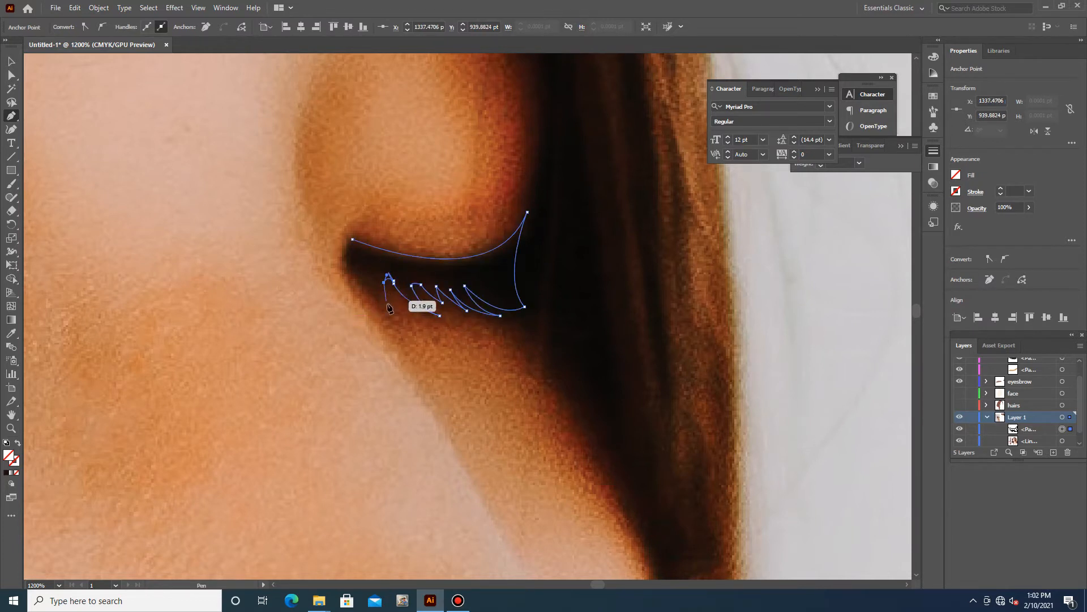
Close the far-eye lash shape at the inner corner and move it into the eyes1 layer
drag(389, 300, 391, 303)
click(348, 264)
click(341, 249)
click(353, 239)
scroll(438, 322, up, 3)
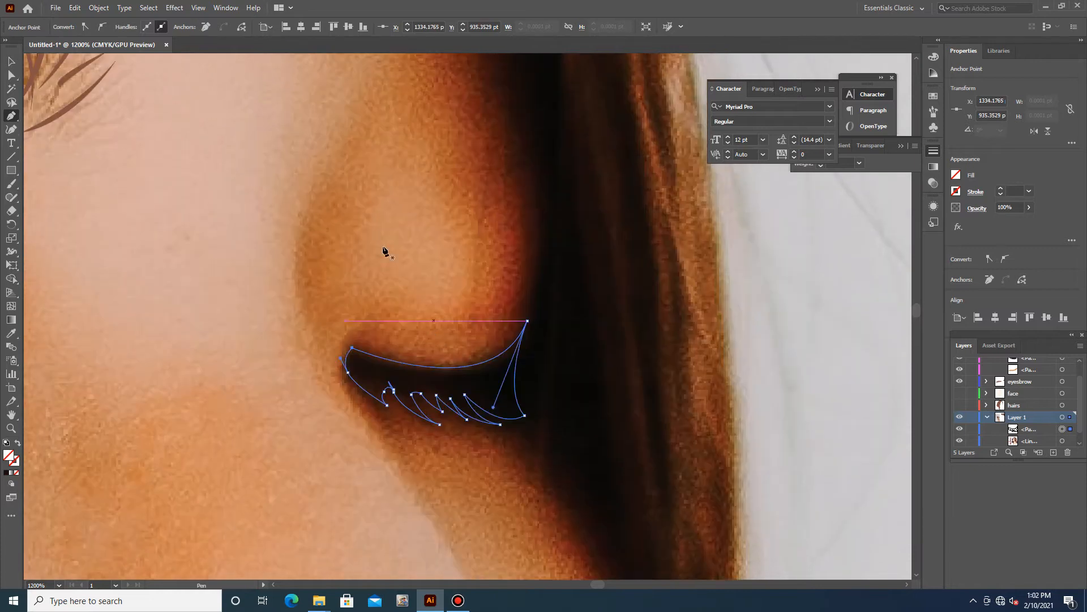
drag(1037, 436, 1020, 363)
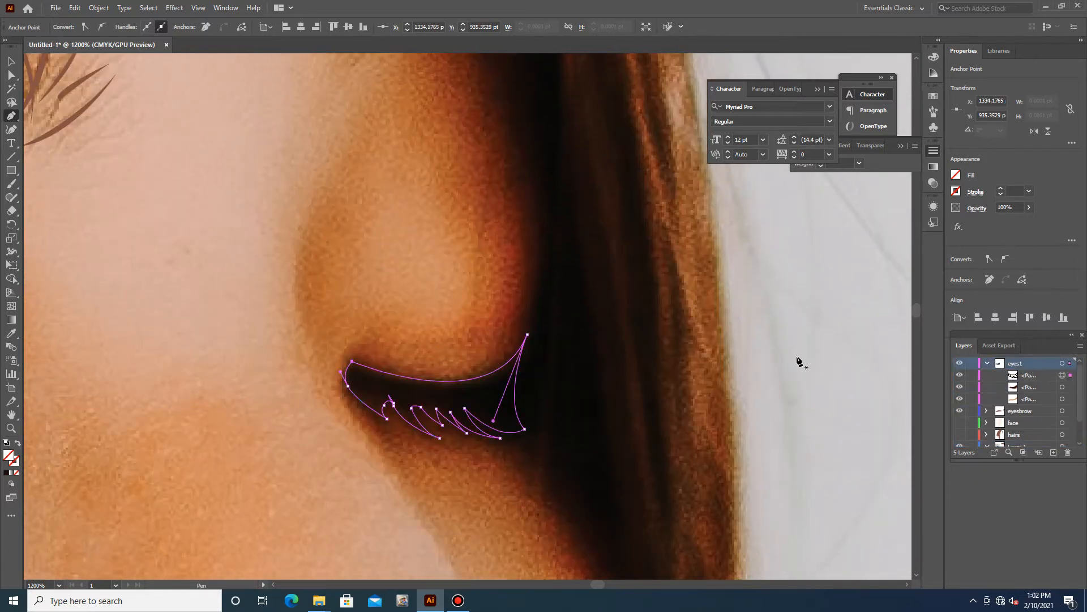
Start the far eye's socket outline below the brow and follow the socket edge down past the inner corner
scroll(425, 151, up, 2)
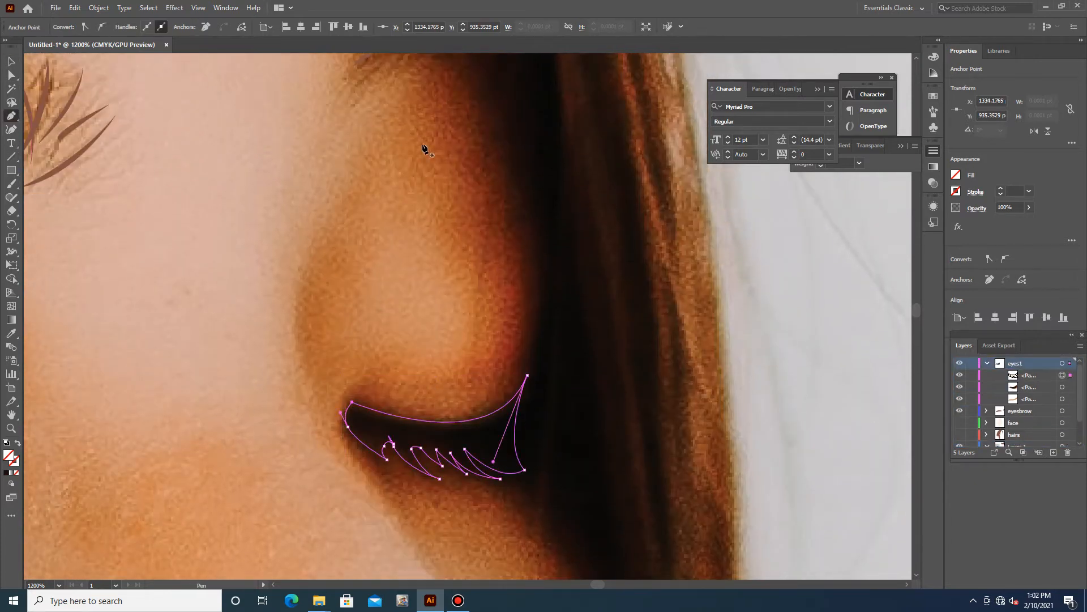
click(432, 83)
click(313, 265)
drag(319, 276, 338, 281)
scroll(317, 255, down, 3)
drag(296, 191, 295, 262)
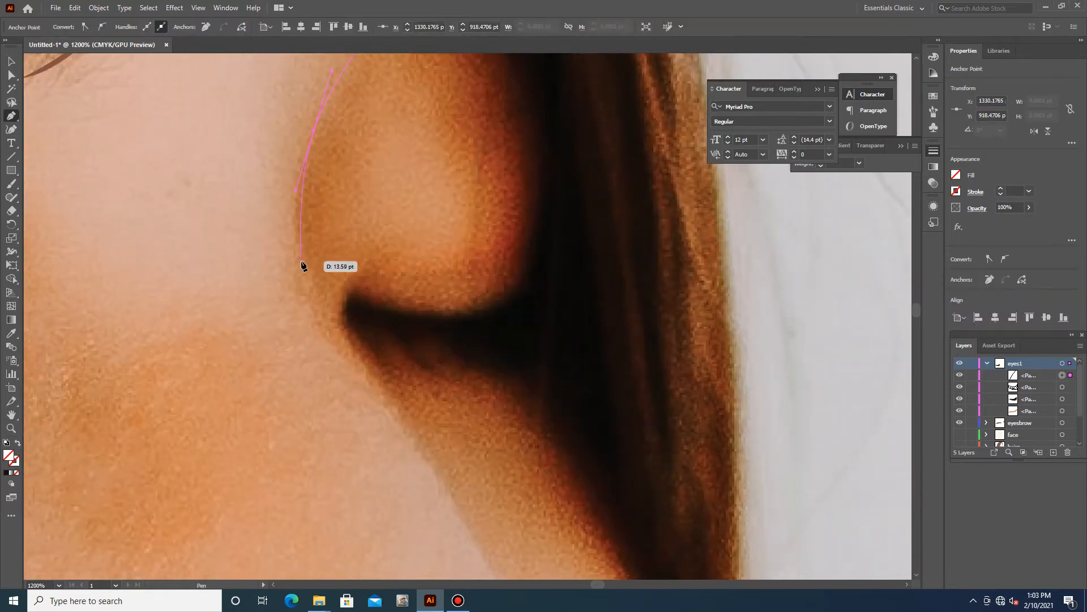
scroll(317, 306, down, 3)
drag(331, 299, 333, 308)
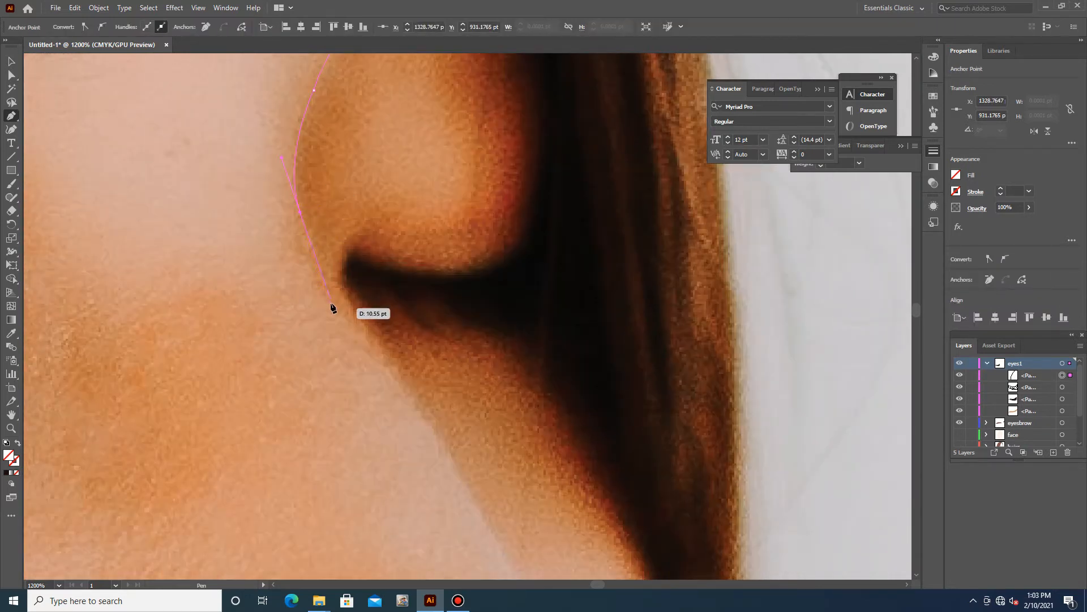
scroll(413, 354, down, 1)
click(396, 338)
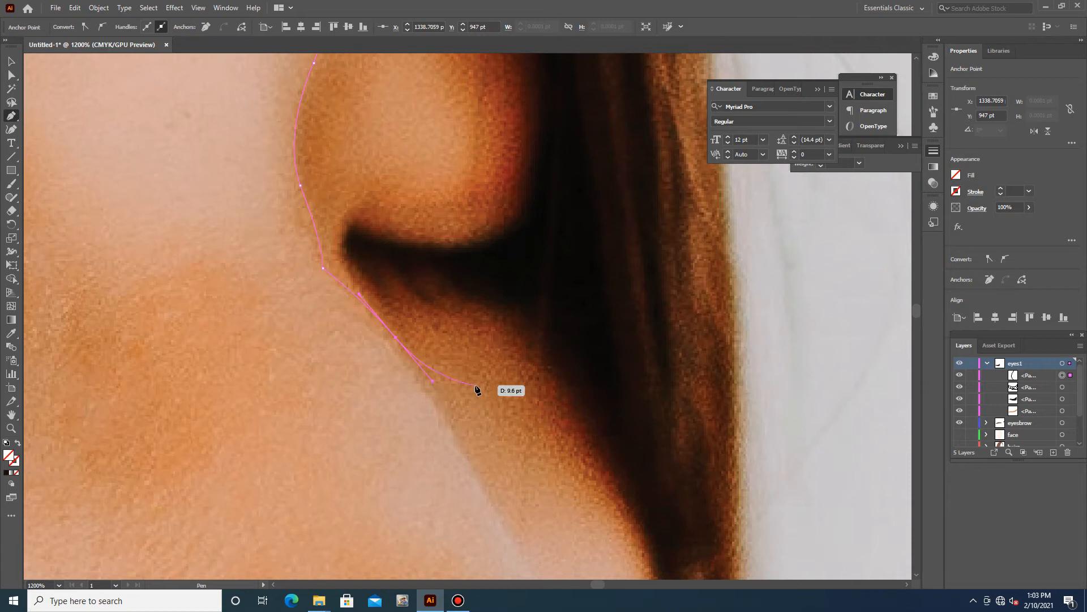
Extend the socket outline down the nose bridge, over the cheek highlight and down along the hair edge
scroll(476, 390, down, 1)
drag(476, 390, 432, 360)
scroll(538, 453, down, 3)
drag(512, 379, 549, 374)
drag(521, 314, 590, 346)
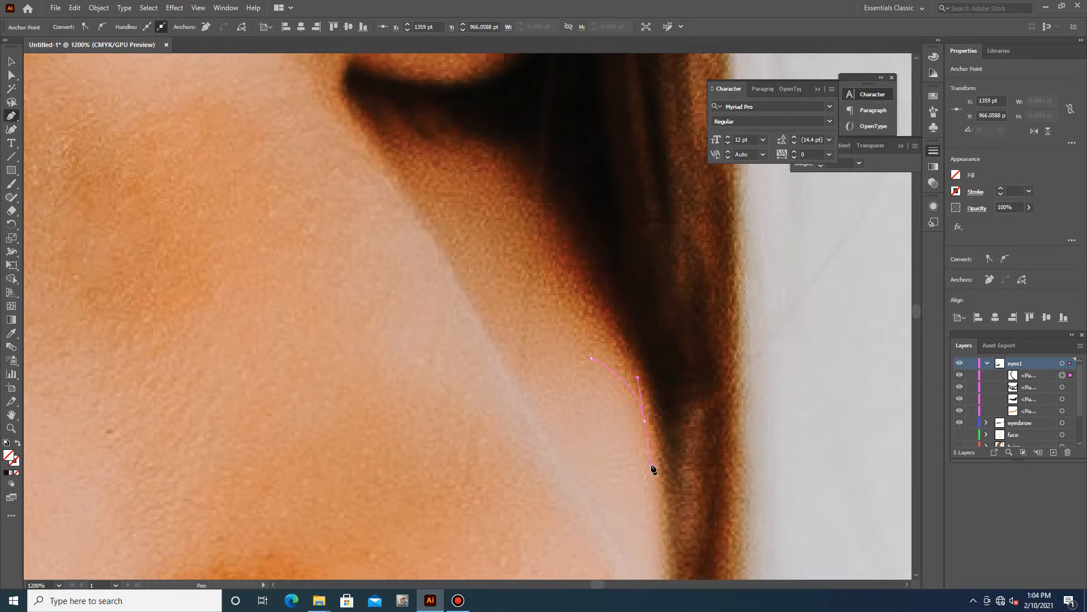
scroll(698, 555, down, 2)
drag(672, 483, 673, 485)
drag(670, 338, 672, 340)
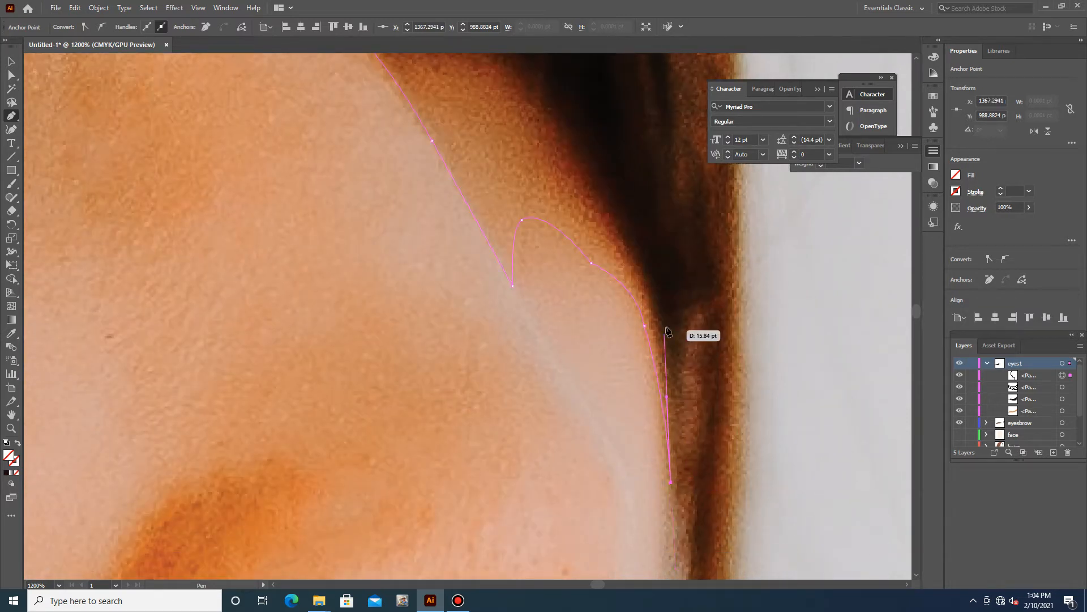
Bring the socket outline back up along the hair edge to the dark area under the far eye
scroll(580, 307, up, 2)
drag(580, 307, 578, 279)
scroll(513, 300, up, 3)
drag(485, 295, 513, 300)
key(ctrl+z)
drag(546, 341, 513, 319)
scroll(558, 359, up, 1)
drag(491, 276, 586, 340)
Hide the far-eye lash path and carry the socket outline around the eye's inner corner
drag(357, 258, 959, 389)
click(959, 387)
click(352, 239)
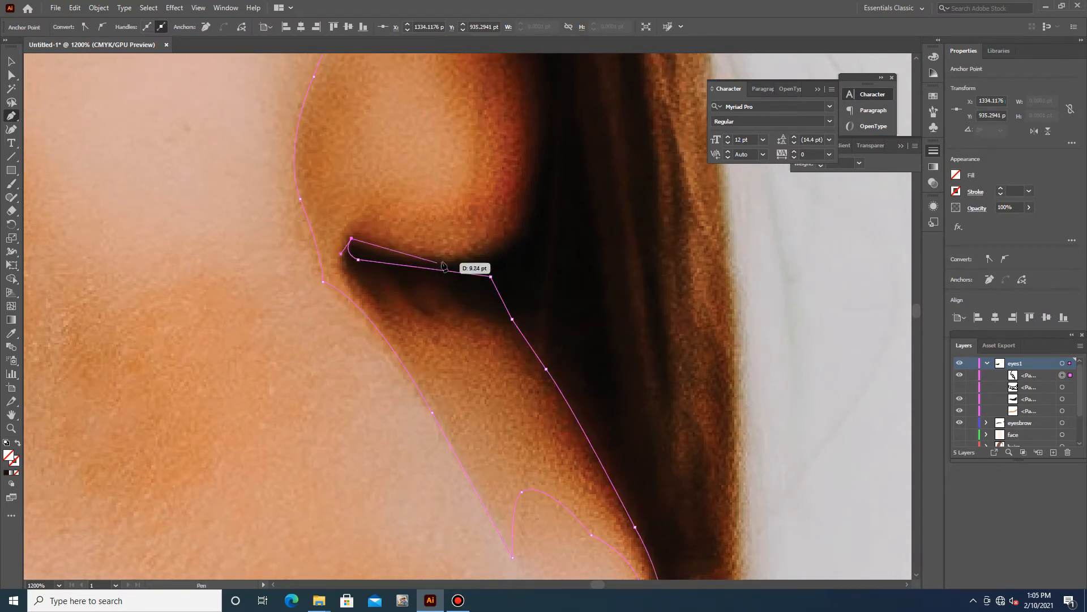
Trace the socket outline along the far eye's upper lid and up the hair-side edge of the eyelid
drag(424, 261, 469, 261)
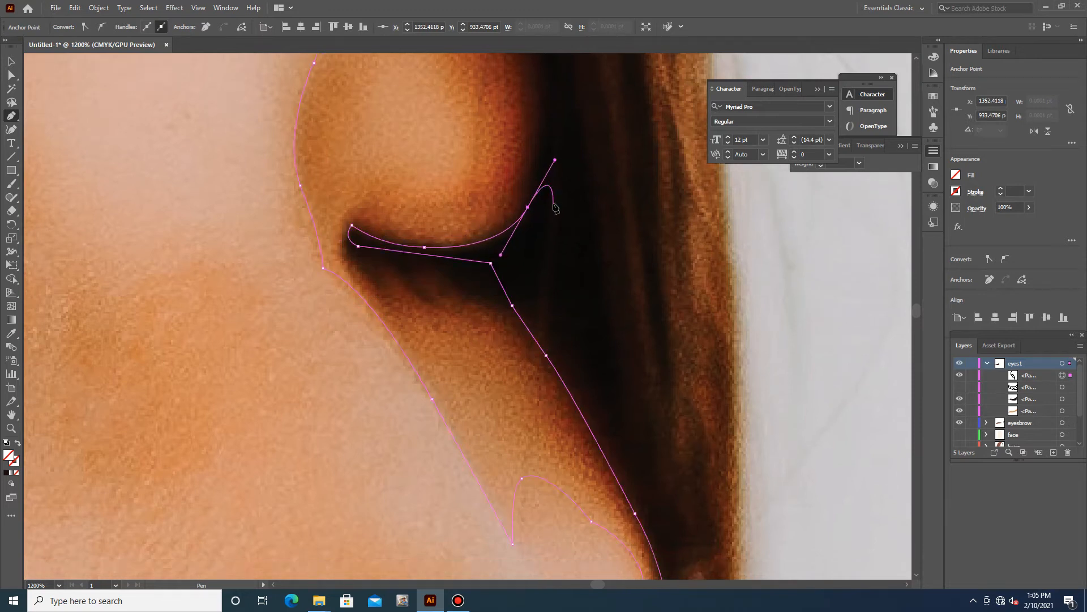
scroll(555, 215, up, 4)
click(528, 343)
drag(539, 234, 527, 180)
scroll(527, 180, up, 2)
click(531, 233)
Continue the outline up the eyelid's hair-side edge and close it at the starting point below the far brow
click(510, 240)
scroll(511, 181, up, 2)
click(509, 255)
click(485, 214)
click(450, 150)
click(428, 163)
drag(427, 168, 435, 182)
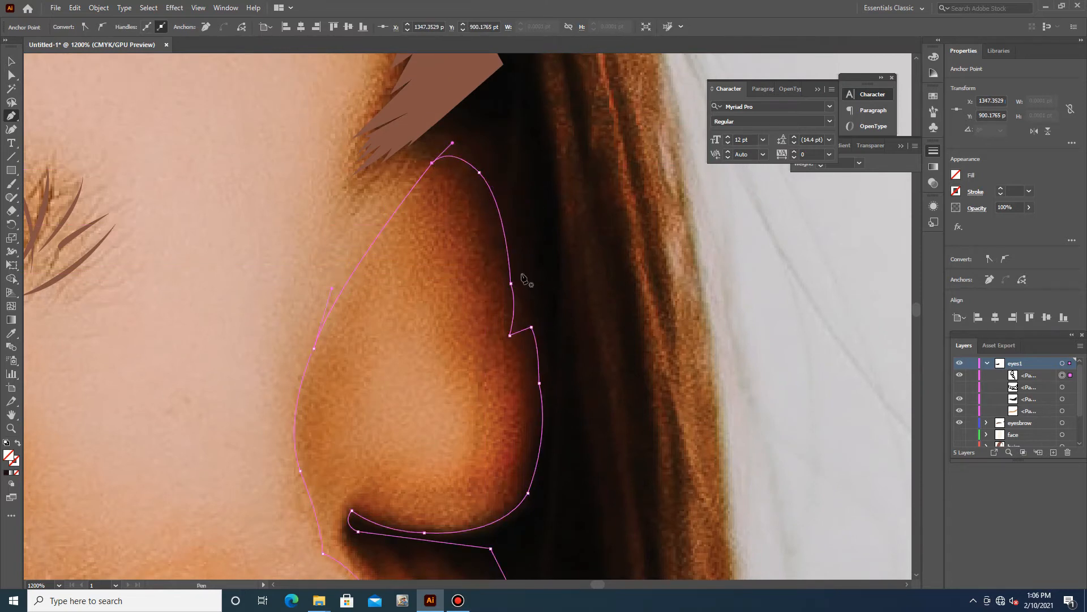
Create a new layer named nose and hide the eyes1 layer
scroll(524, 278, down, 12)
click(1024, 366)
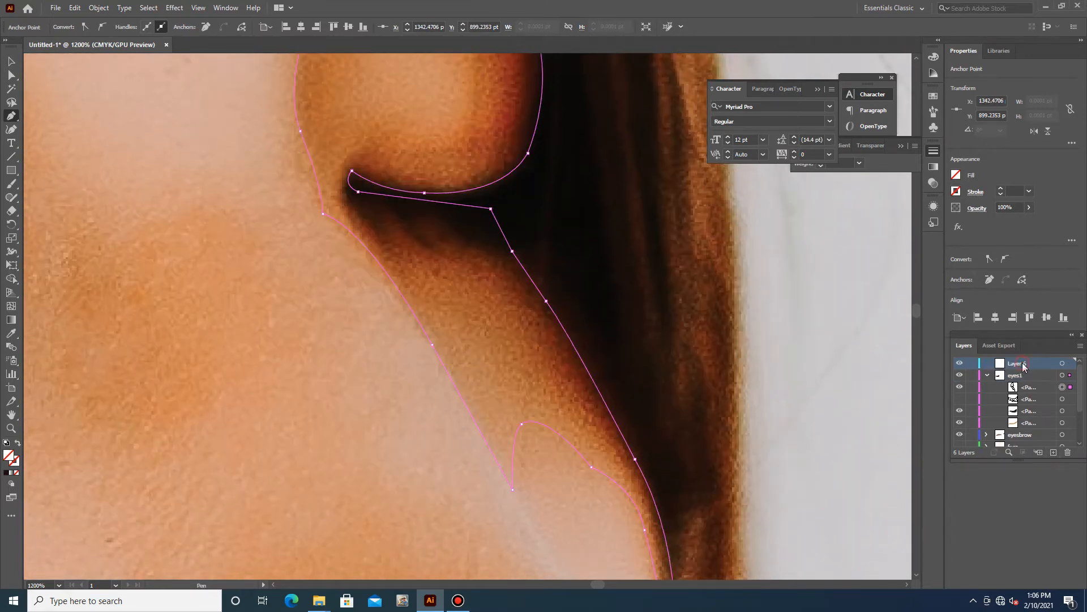
key(ctrl+shift+a)
key(ctrl+minus)
key(ctrl+minus)
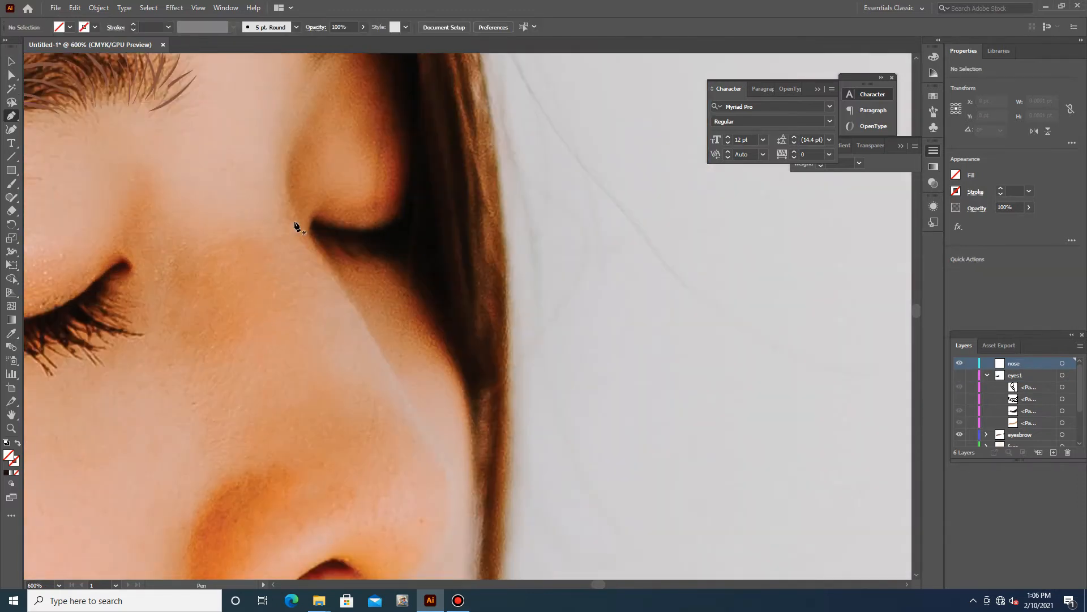
Start the nose outline at the far eye's socket edge and trace it down past the eye's inner corner
scroll(296, 226, up, 1)
click(304, 151)
drag(292, 232, 330, 347)
scroll(406, 280, down, 1)
scroll(363, 300, up, 3)
click(303, 303)
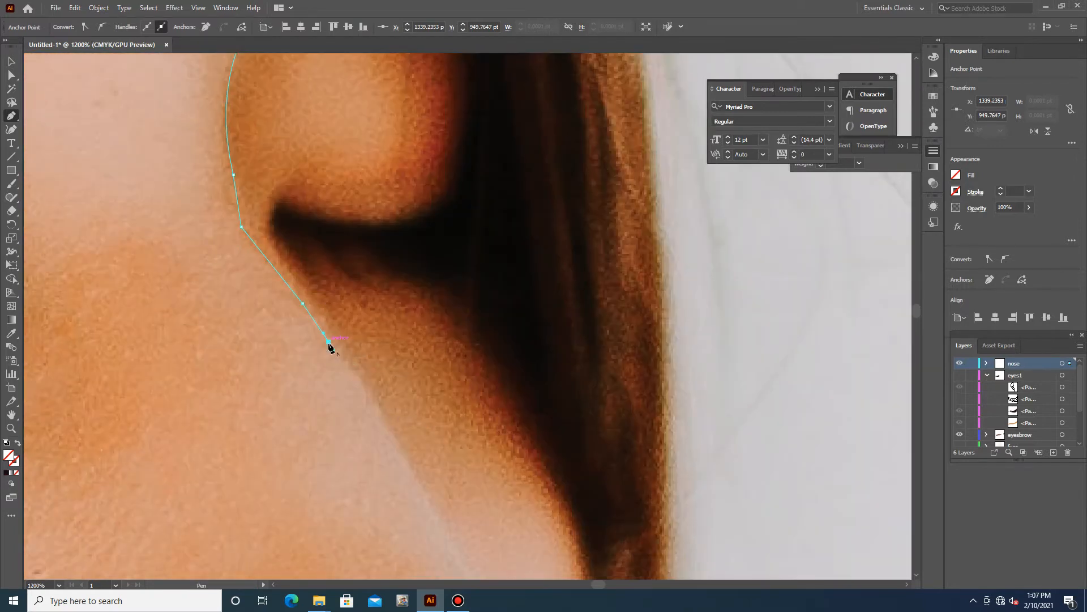
Continue the nose outline down the bridge, around the rounded tip and along the underside to just below the nostril
drag(395, 448, 397, 455)
scroll(516, 408, down, 3)
scroll(468, 358, down, 1)
scroll(626, 462, left, 1)
scroll(570, 425, down, 1)
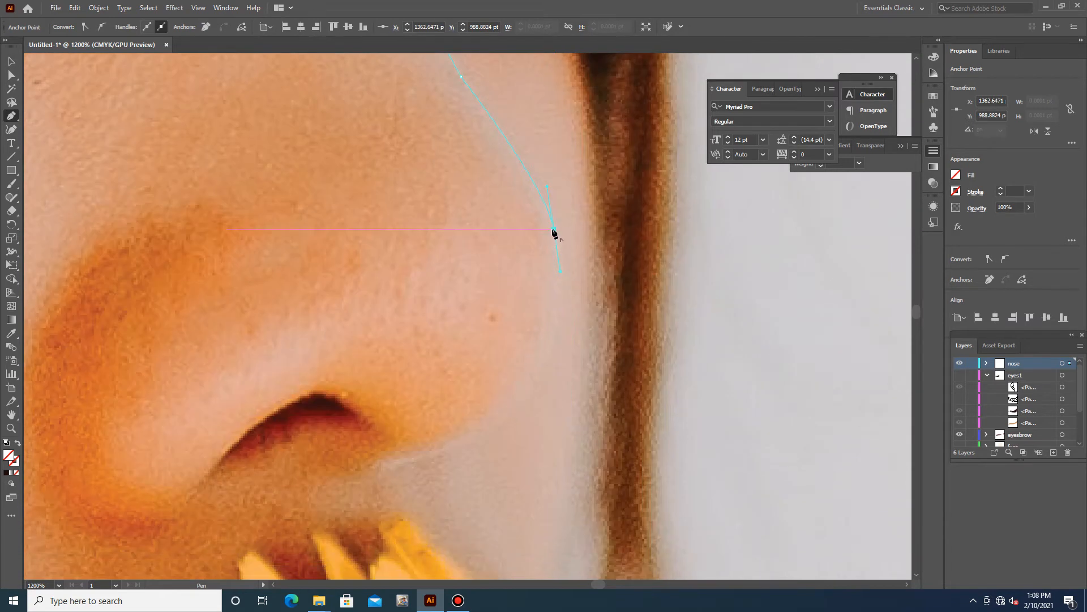
drag(412, 461, 368, 499)
scroll(412, 461, down, 2)
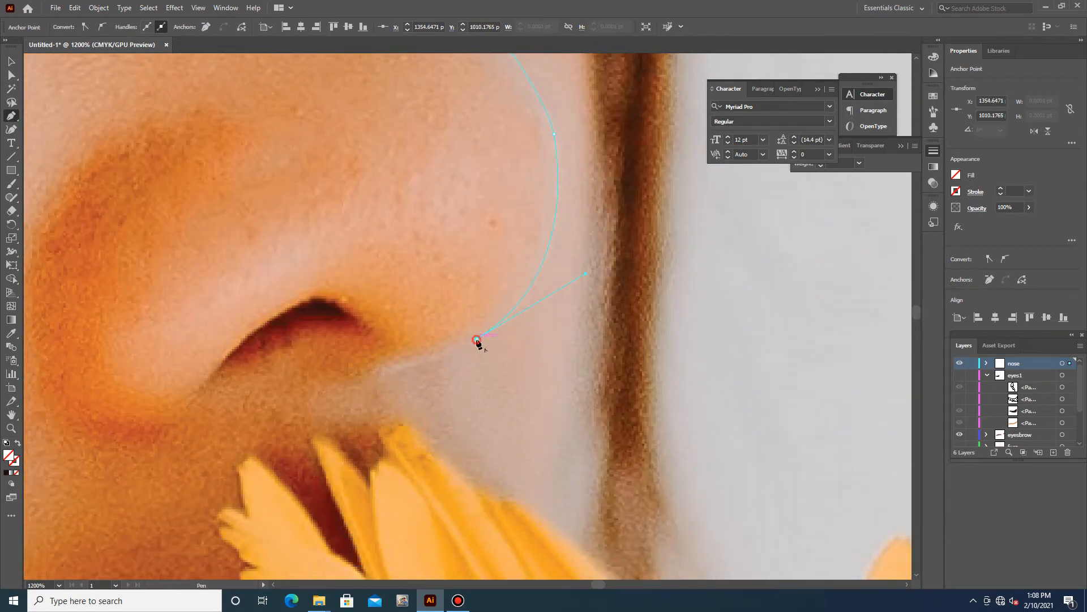
drag(384, 366, 387, 337)
scroll(387, 336, down, 1)
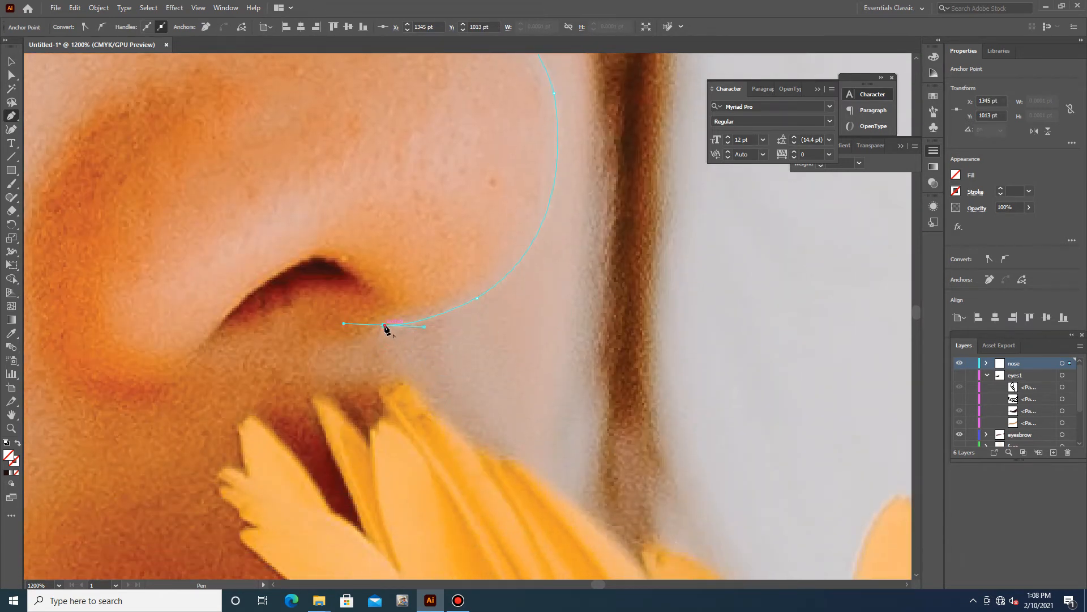
Trace over the nostril's upper edge to its cheek-side corner and try to extend the path up around the nose wing
mouse_move(207, 338)
mouse_down()
mouse_move(171, 382)
mouse_move(85, 303)
mouse_up()
ctrl+click(59, 230)
click(88, 312)
drag(185, 172, 218, 135)
key(ctrl+z)
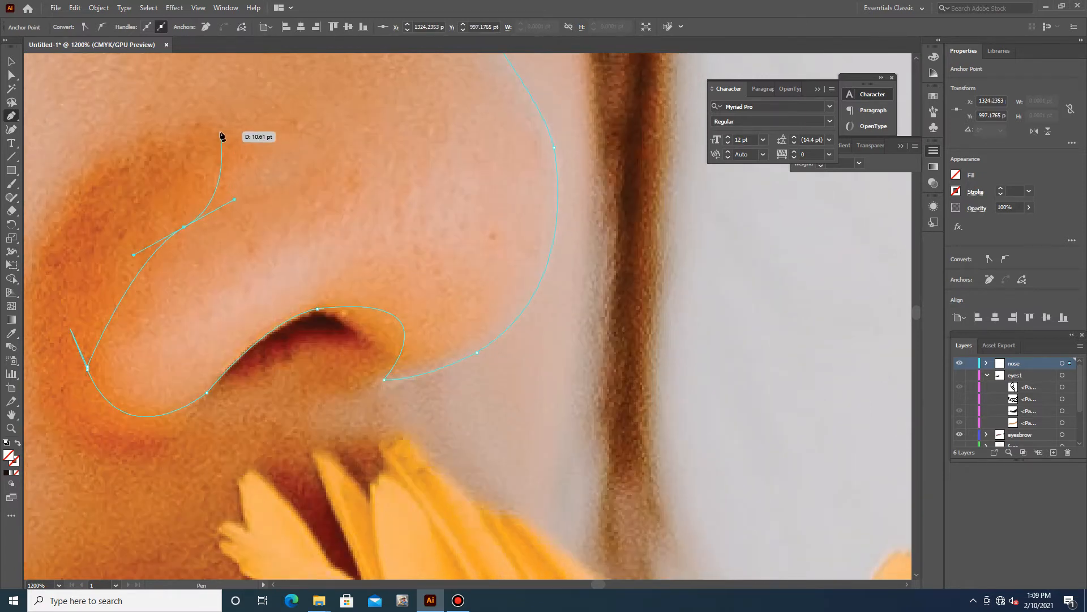
Trace back along the nostril's inside edge and down to the underside of the nose
scroll(51, 275, up, 2)
ctrl+click(238, 437)
click(377, 345)
drag(437, 349, 447, 363)
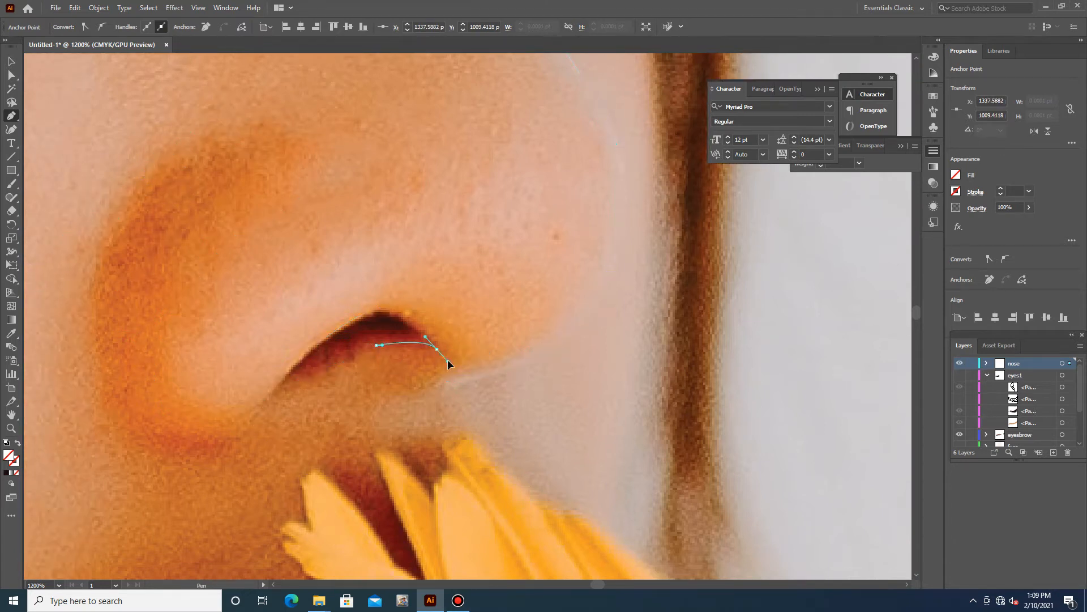
ctrl+click(431, 397)
click(438, 384)
Trace a return line close beside the nose outline, around the tip and up the lower bridge
drag(543, 356, 587, 332)
click(544, 357)
scroll(637, 299, up, 2)
drag(623, 282, 584, 175)
scroll(623, 363, up, 2)
click(624, 380)
scroll(566, 317, up, 1)
click(529, 269)
scroll(487, 227, up, 1)
Continue the thin return line up the bridge to the far eye's socket and finish the nose outline
click(450, 184)
scroll(431, 204, up, 1)
drag(395, 191, 417, 221)
scroll(417, 220, up, 1)
scroll(340, 203, up, 1)
click(299, 195)
scroll(305, 170, up, 1)
drag(317, 141, 323, 126)
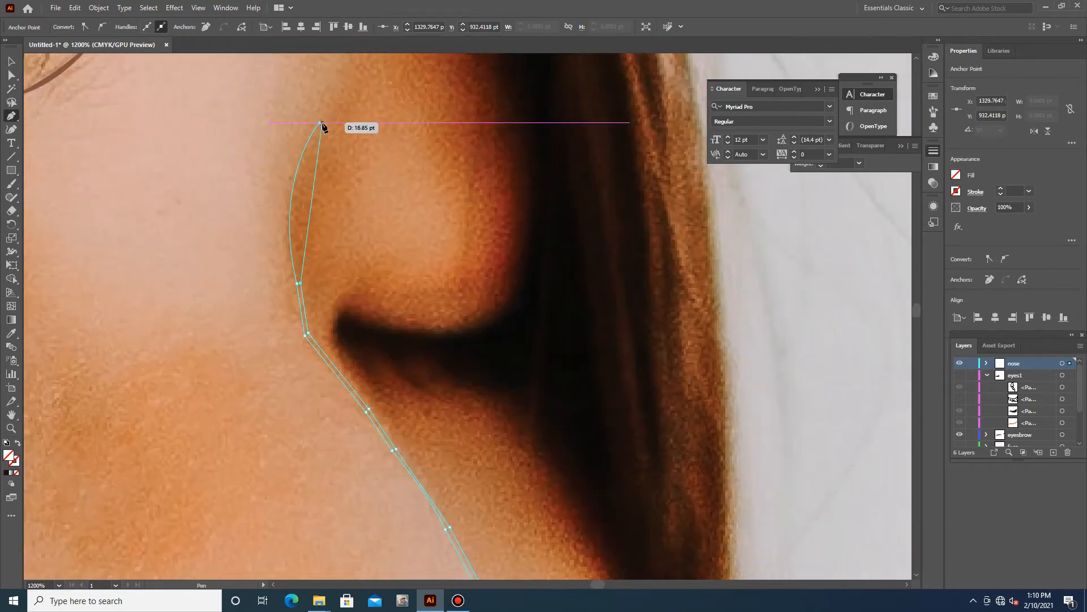
scroll(340, 96, up, 1)
scroll(114, 376, down, 4)
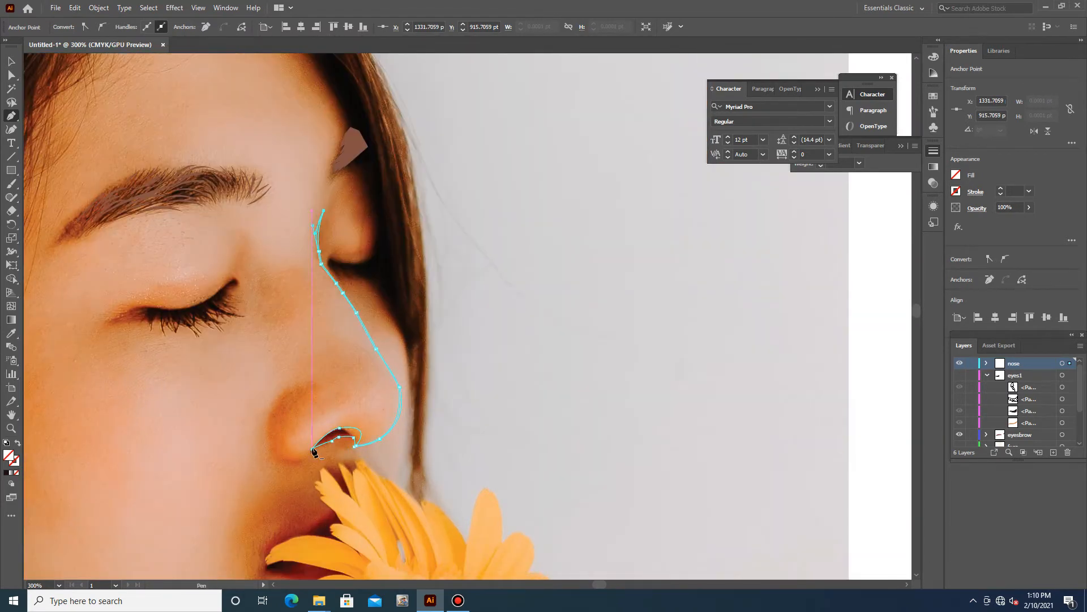
click(314, 451)
Trace a crescent shape over the shaded crease around the nose wing
click(312, 385)
drag(267, 425, 257, 469)
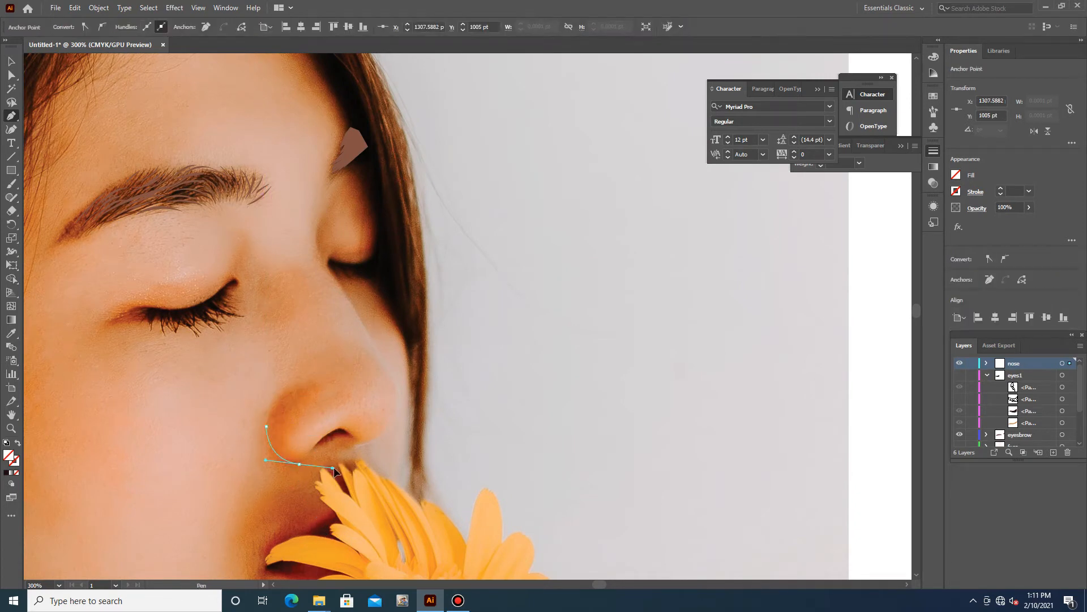
click(307, 460)
drag(284, 429, 293, 407)
scroll(338, 453, up, 4)
Collapse the eyes1 layer, expand the nose layer and trace the full nostril opening as a new shape
click(987, 375)
click(986, 363)
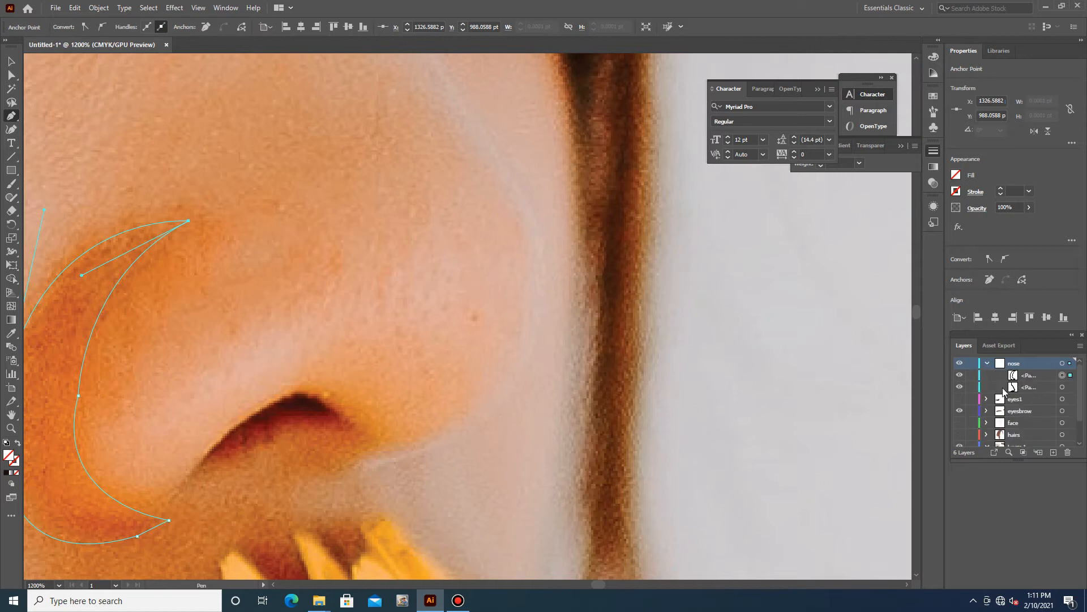
click(202, 463)
drag(300, 392, 365, 376)
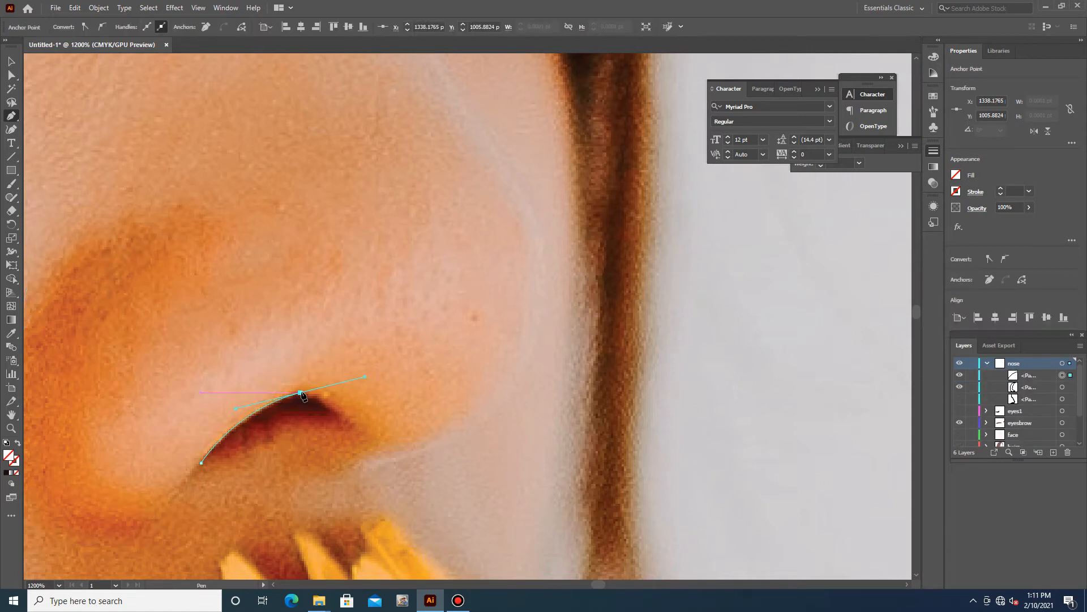
drag(350, 431, 223, 453)
key(Escape)
Trace a smaller shape over the darkest part inside the nostril
click(330, 415)
drag(268, 409, 262, 444)
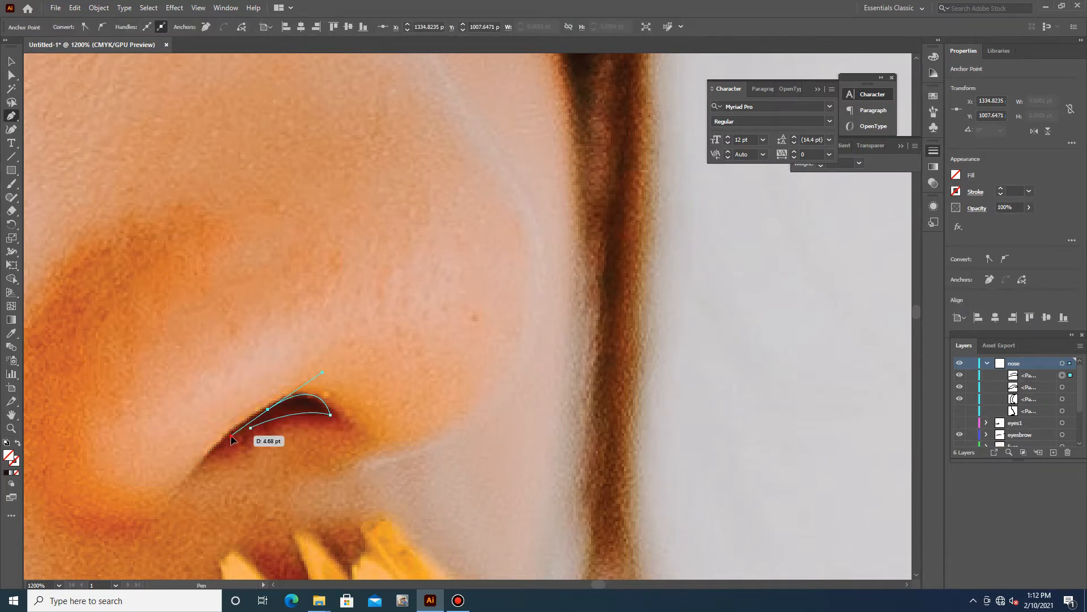
scroll(401, 483, down, 5)
scroll(408, 448, down, 2)
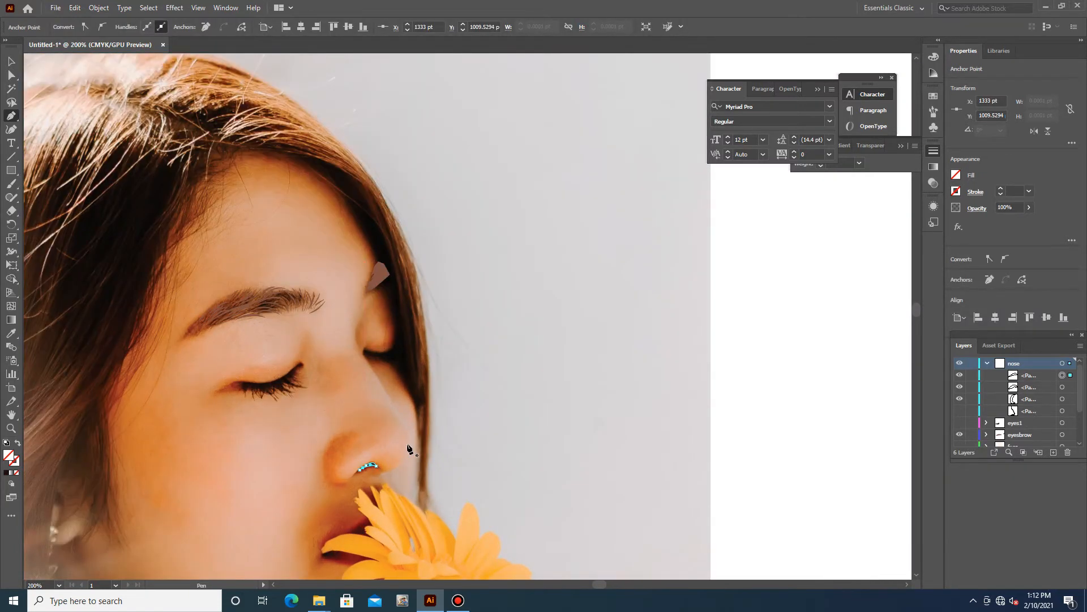
Fill the thin nose outline with the light peach color from the Face palette
key(v)
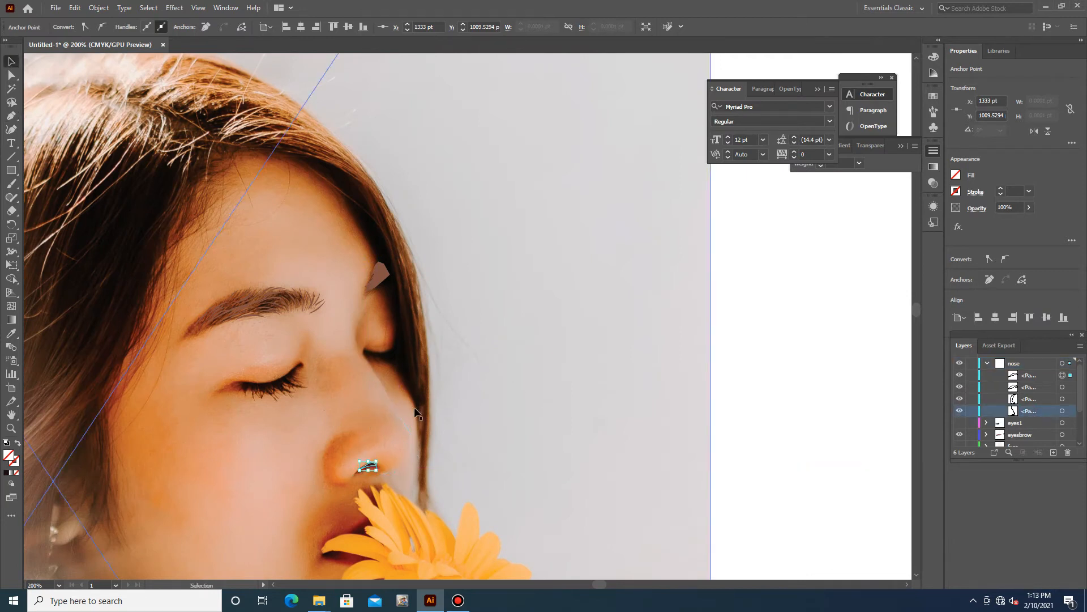
click(371, 379)
scroll(452, 286, down, 3)
key(i)
click(673, 105)
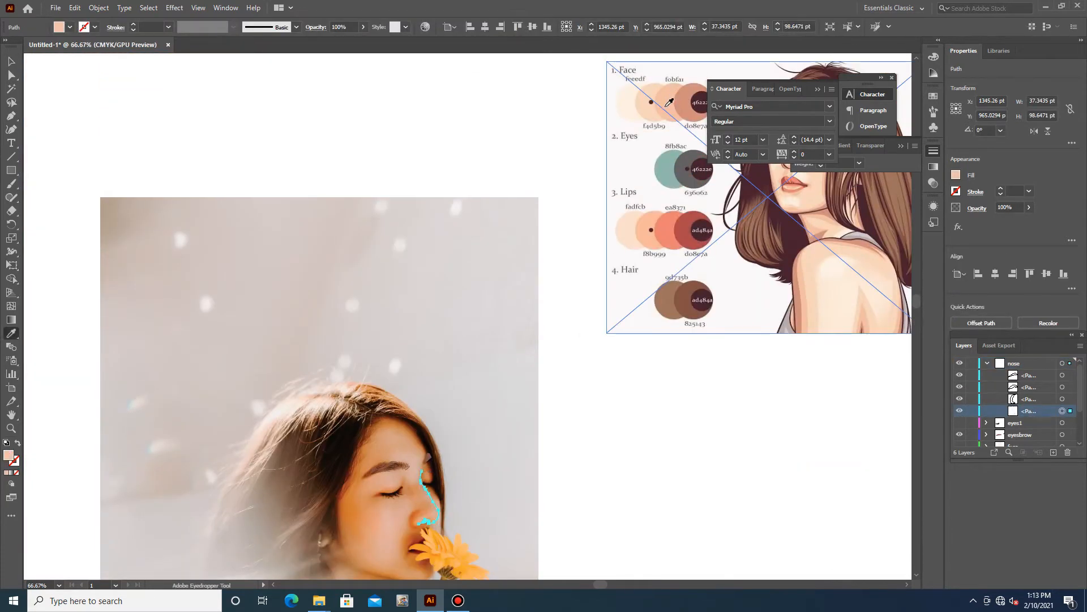
scroll(432, 529, up, 7)
Fill the nose wing crescent with the darker pinkish skin tone from the Face palette
click(9, 64)
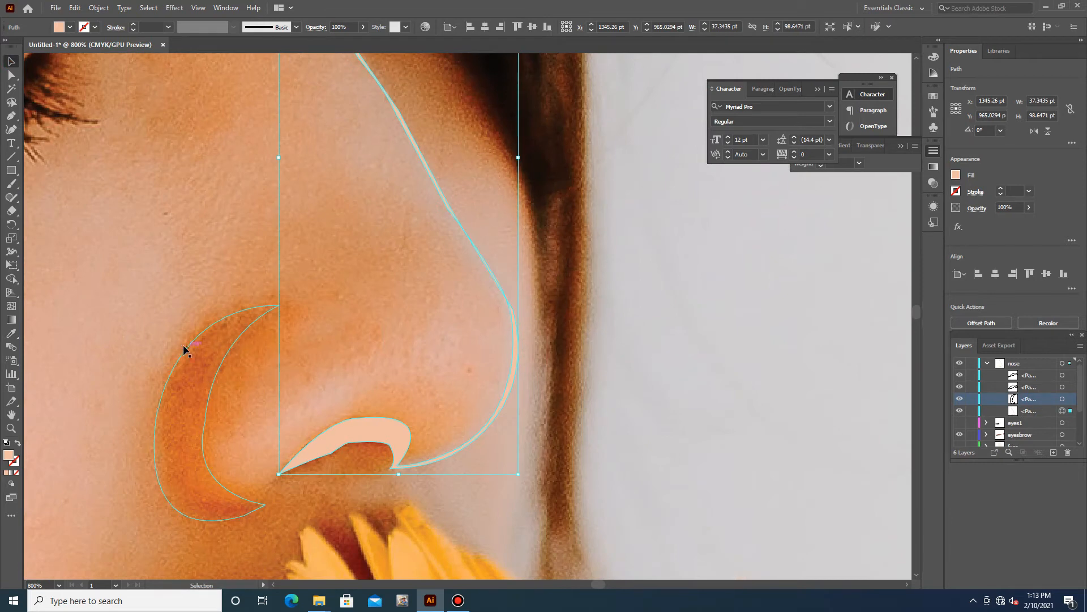
scroll(427, 364, down, 6)
scroll(311, 380, down, 6)
scroll(304, 413, up, 8)
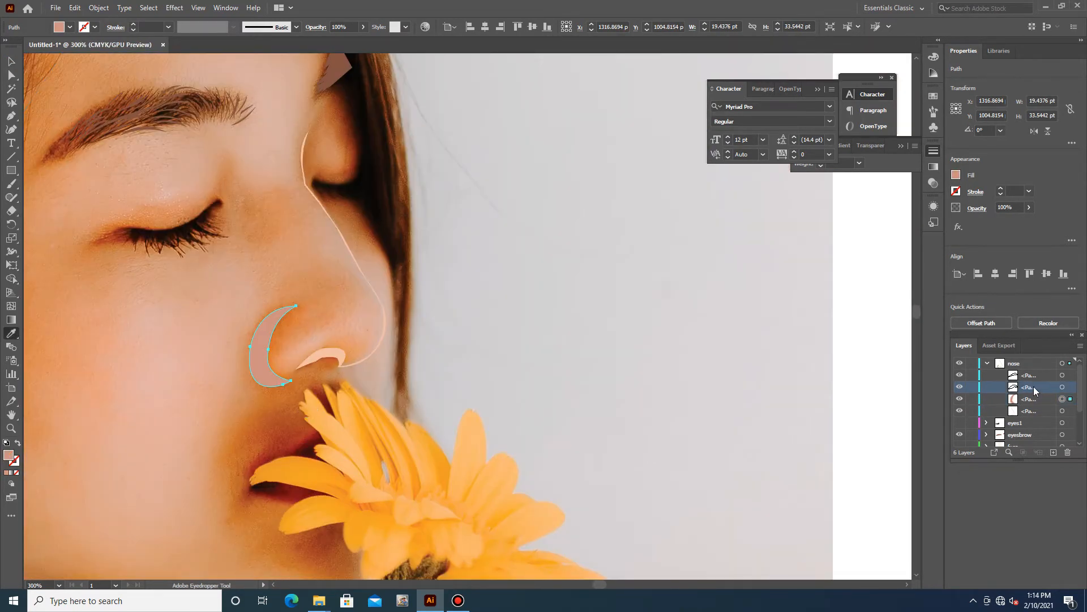
scroll(517, 315, down, 3)
scroll(403, 329, up, 3)
Fill the larger nostril shape with the same color as the nose wing crescent
key(v)
scroll(476, 321, up, 4)
click(456, 342)
key(i)
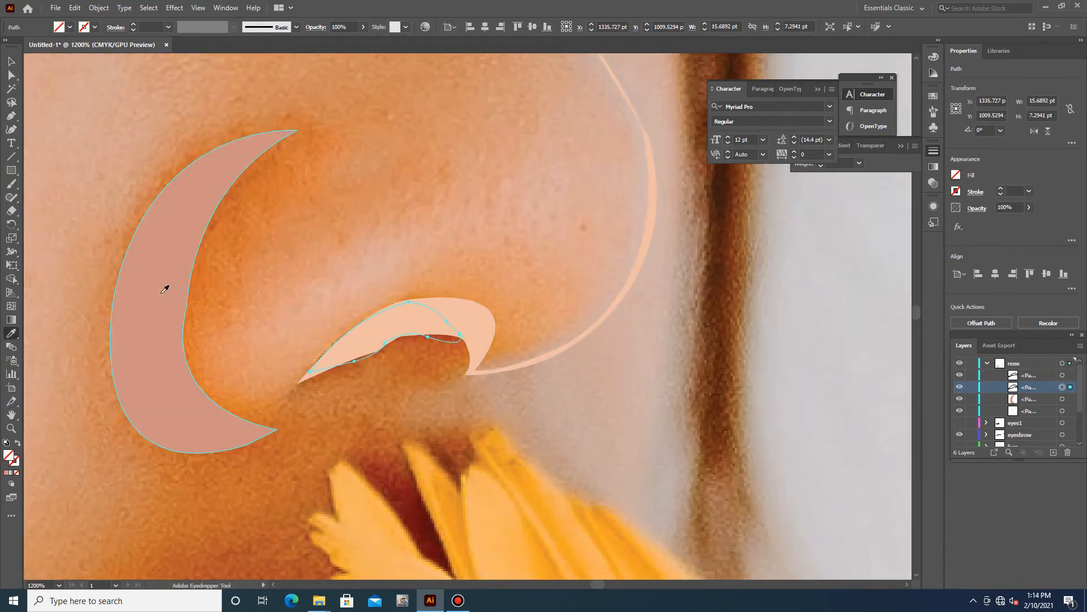
click(165, 288)
Fill the smaller inner nostril shape with the brown from the Hair palette
key(v)
click(425, 323)
scroll(539, 352, down, 4)
scroll(538, 352, down, 6)
scroll(669, 240, up, 4)
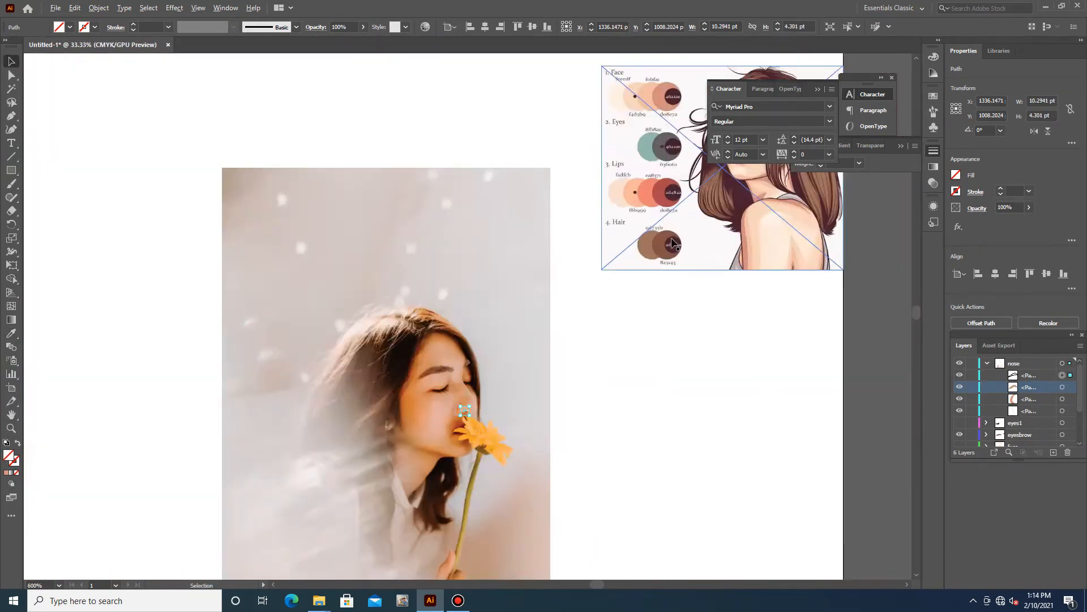
key(i)
click(637, 252)
scroll(287, 359, down, 3)
scroll(134, 419, up, 5)
key(v)
click(630, 324)
scroll(622, 334, up, 6)
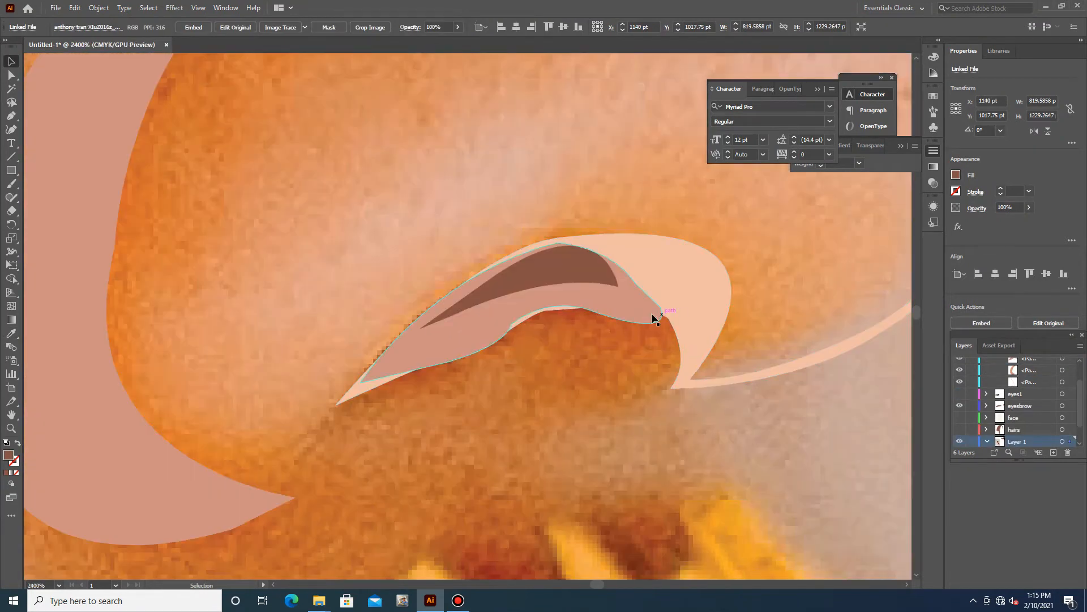
Reshape the larger nostril shape's lower edge so it covers the peach outline beneath it
click(12, 116)
alt+click(680, 240)
drag(846, 205, 761, 183)
click(644, 292)
scroll(532, 343, up, 2)
key(a)
drag(491, 345, 472, 344)
drag(369, 382, 364, 369)
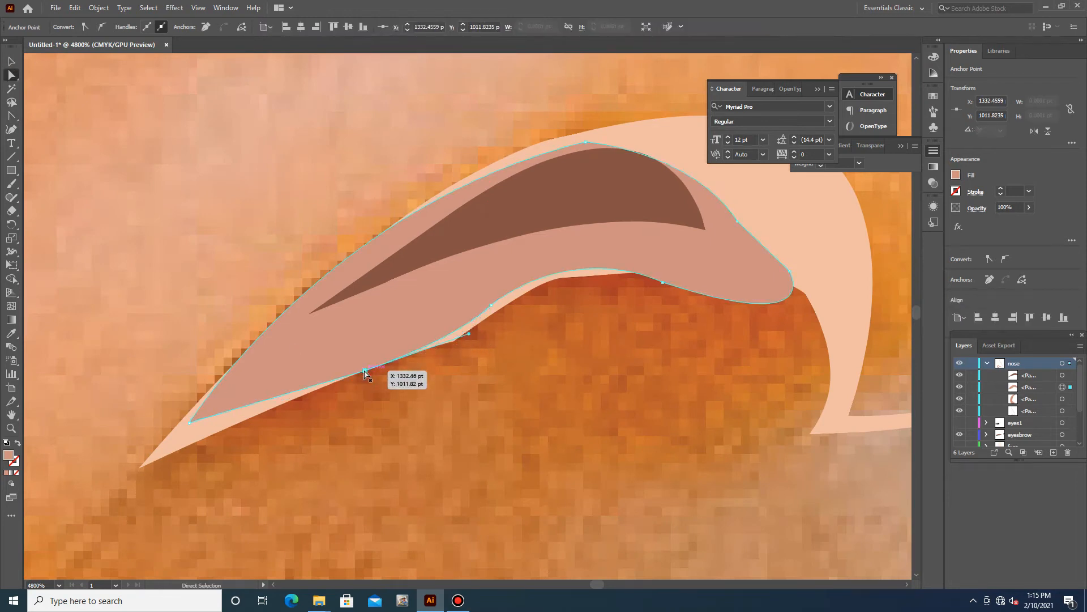
key(a)
drag(492, 305, 456, 339)
drag(544, 274, 558, 248)
Pull the brown nostril shape's upper cheek-side edge outward toward the edge of the larger nostril shape
scroll(463, 345, up, 1)
scroll(463, 345, up, 2)
drag(542, 437, 470, 486)
scroll(729, 292, down, 3)
scroll(692, 335, up, 3)
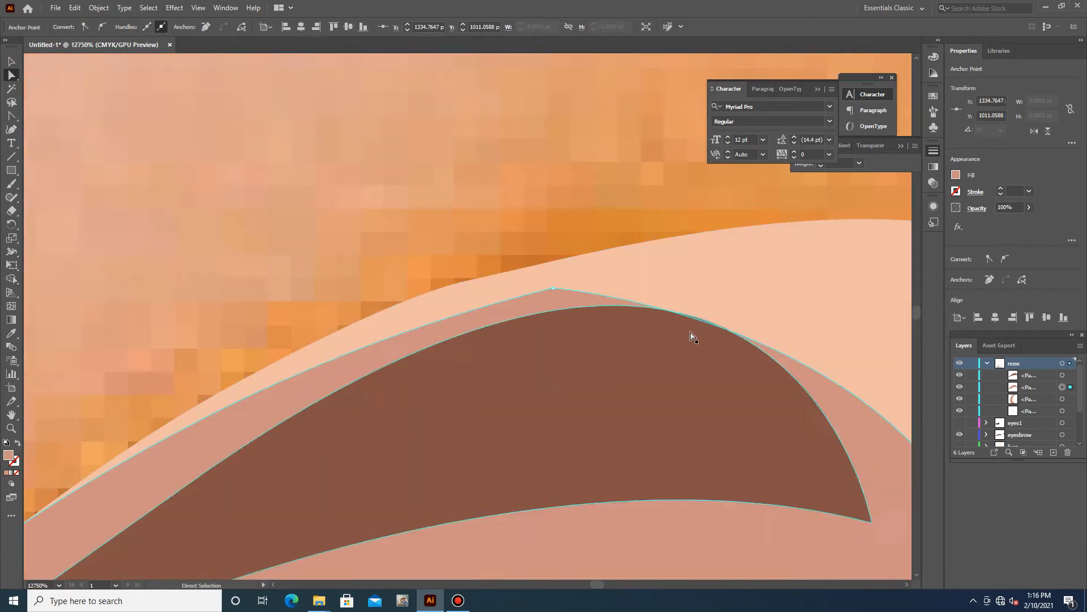
click(796, 379)
scroll(651, 440, down, 1)
drag(750, 194, 653, 182)
drag(361, 463, 292, 458)
drag(588, 181, 735, 201)
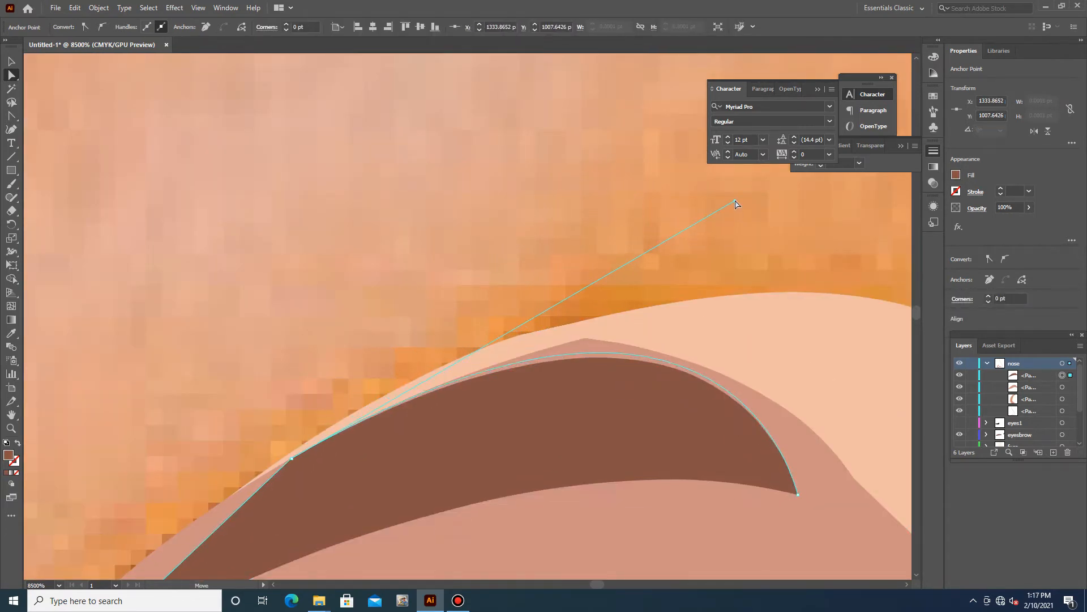
Add anchor points along the brown nostril shape's upper edge and adjust them to follow the nostril's arch
drag(11, 116, 71, 157)
click(494, 368)
click(693, 370)
drag(693, 369, 696, 363)
drag(494, 368, 493, 365)
drag(651, 344, 590, 319)
key(ctrl+z)
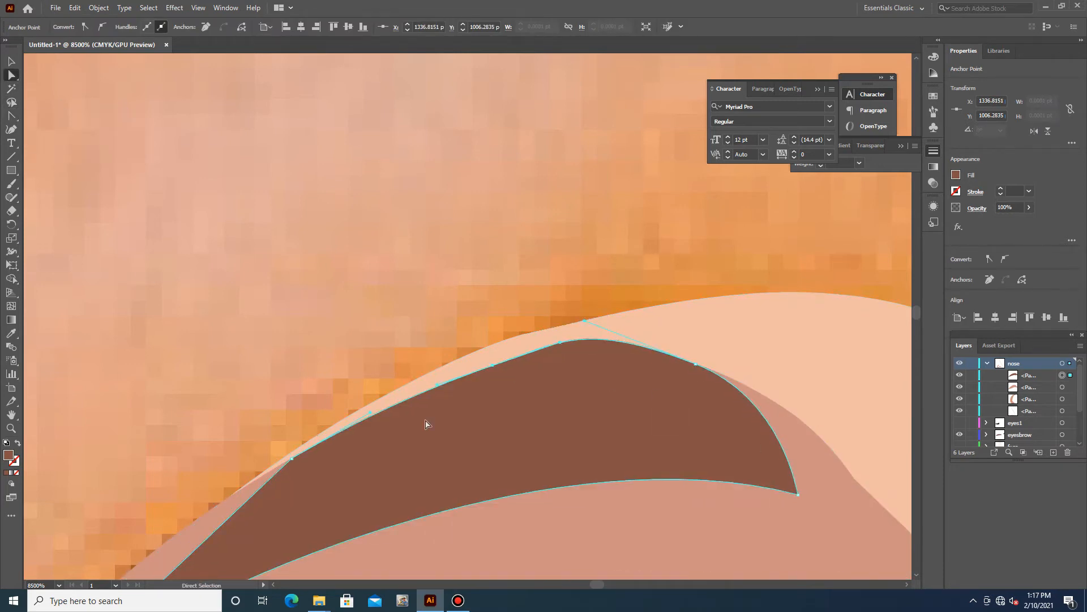
drag(492, 369, 491, 366)
drag(558, 339, 558, 341)
Smooth the brown nostril shape's curve near its pointed cheek-side end
scroll(233, 432, down, 3)
scroll(233, 432, up, 1)
key(shift+c)
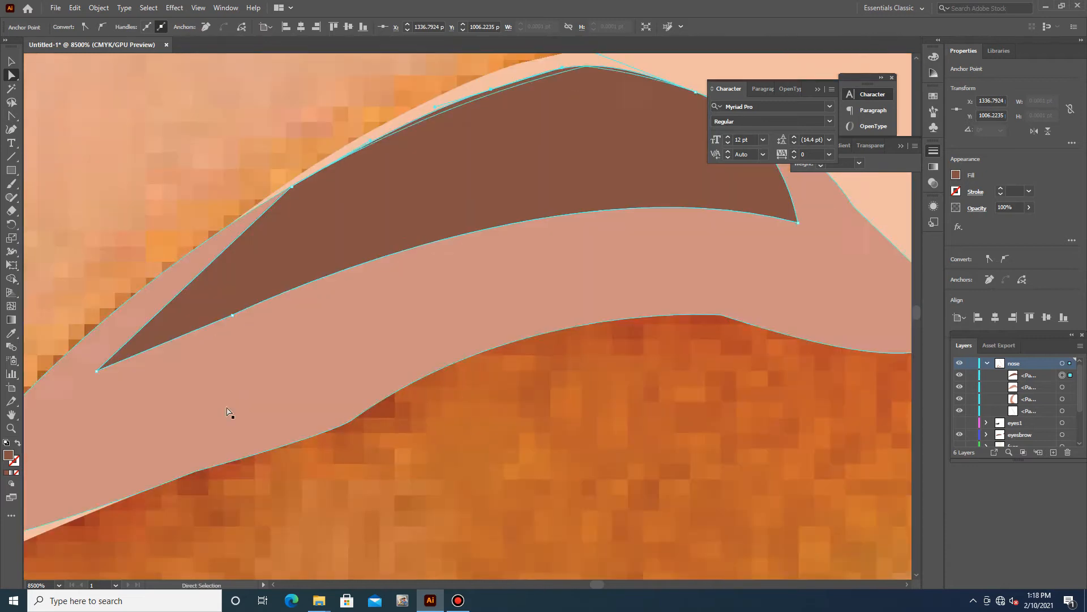
drag(205, 272, 168, 273)
scroll(156, 221, down, 1)
scroll(249, 432, down, 4)
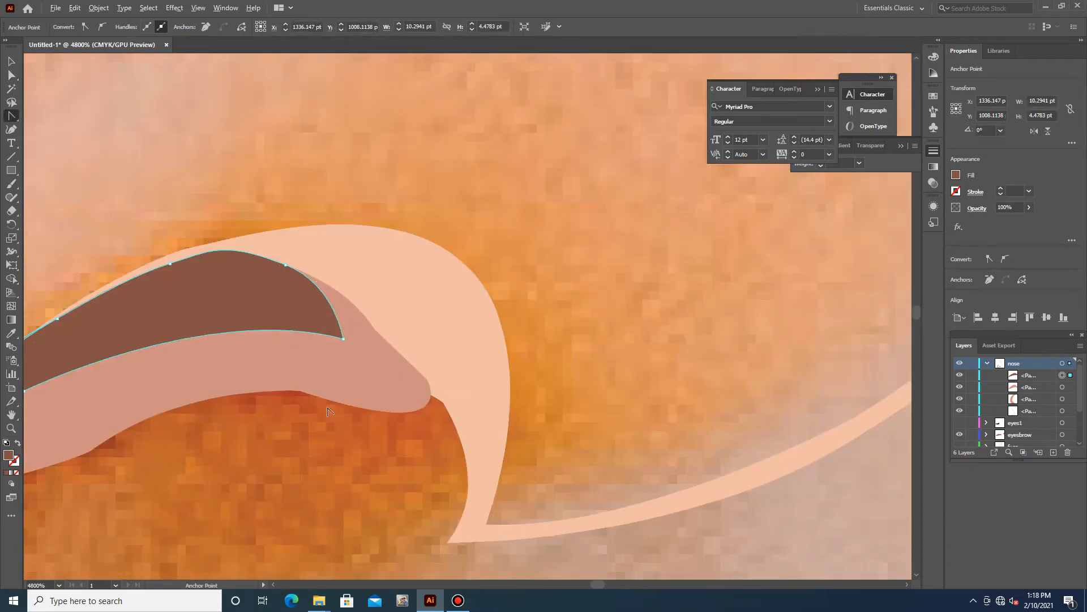
Reshape the larger nostril shape's end toward the nose tip into a fuller, rounded curve
scroll(68, 202, up, 3)
drag(513, 458, 380, 357)
scroll(332, 440, up, 1)
drag(294, 437, 295, 422)
drag(382, 395, 391, 427)
key(shift+c)
key(a)
drag(394, 357, 420, 341)
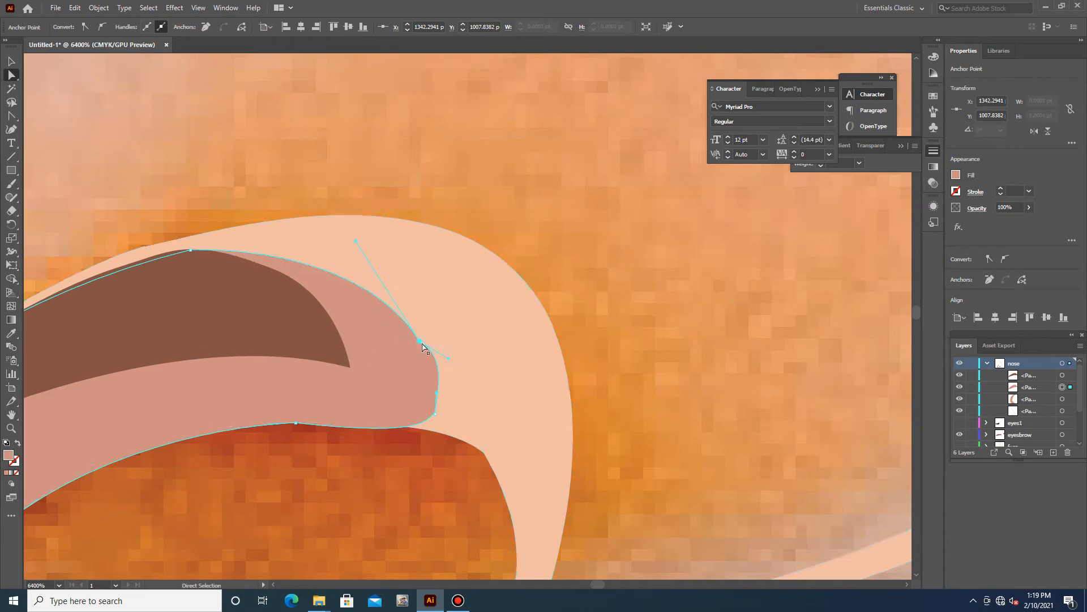
click(357, 245)
Show the eyes1, hairs and face layers, deselect everything and examine the illustration so far
scroll(293, 373, down, 10)
key(v)
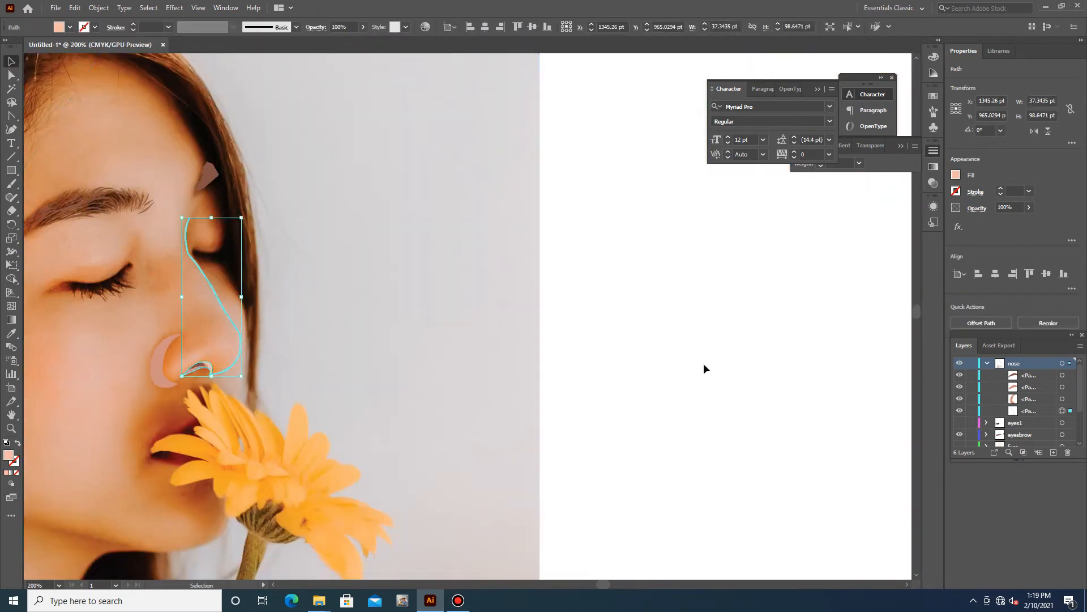
click(960, 423)
scroll(961, 425, down, 3)
click(960, 405)
click(959, 393)
scroll(101, 483, down, 2)
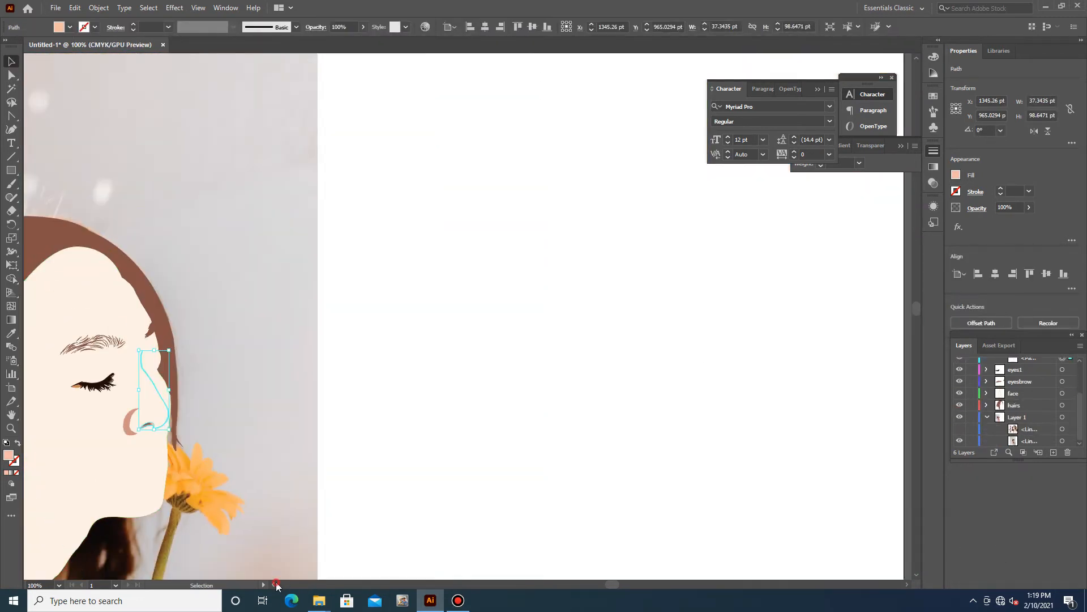
scroll(656, 330, left, 4)
click(757, 434)
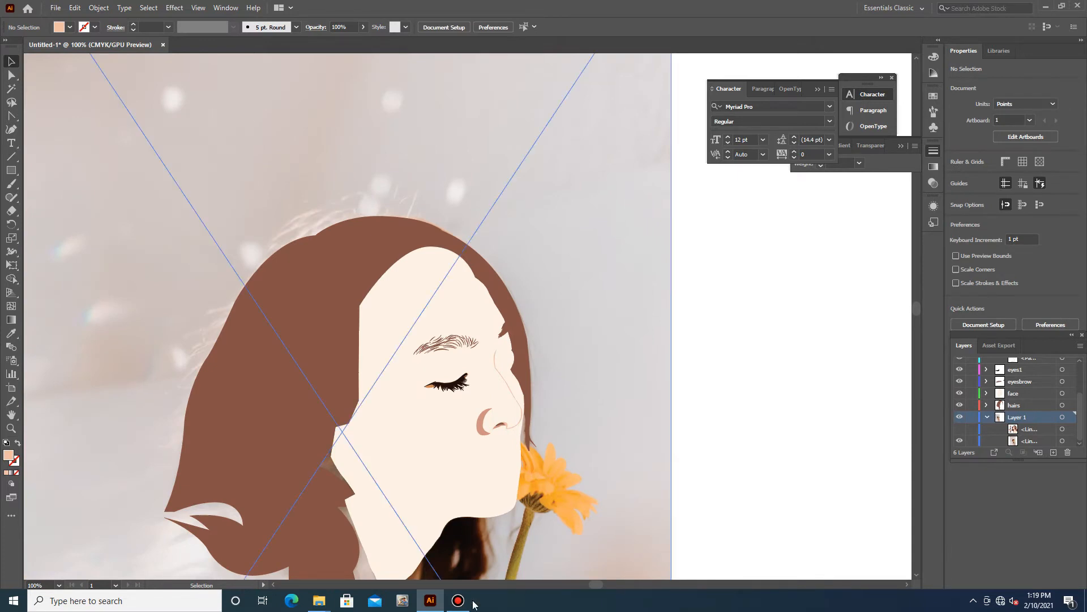
scroll(351, 230, up, 5)
scroll(352, 231, down, 5)
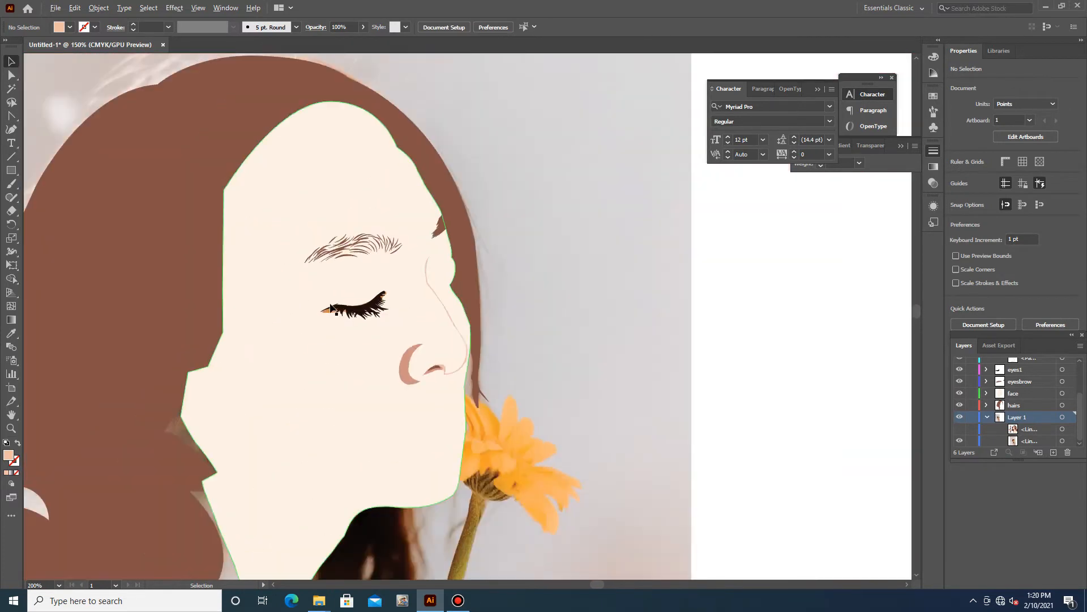
Hide the hairs and face layers again and collapse the nose layer
drag(960, 405, 960, 393)
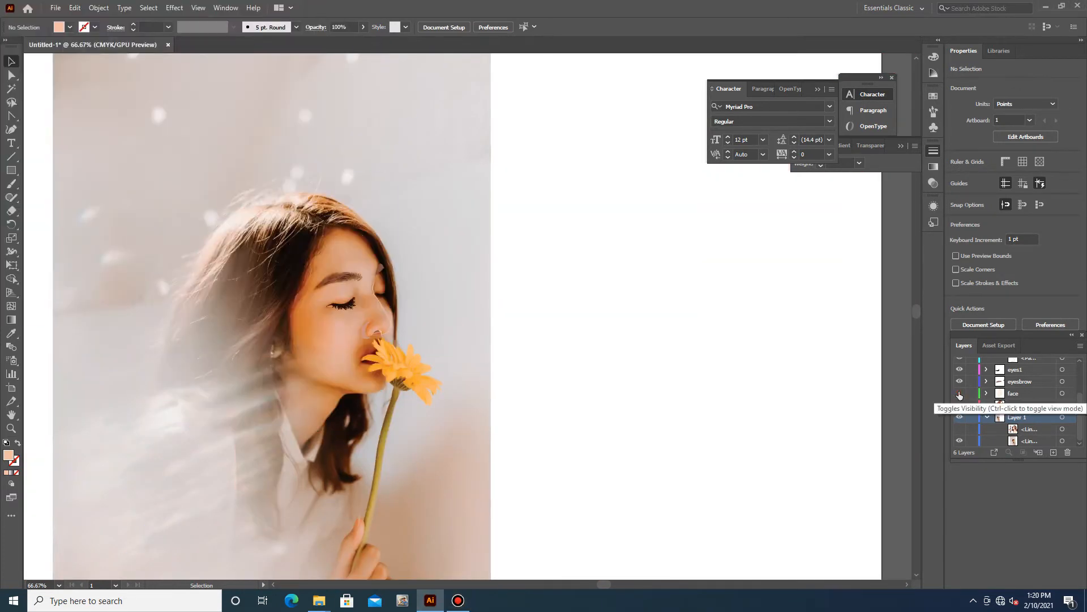
scroll(984, 397, up, 3)
key(ctrl+plus)
key(ctrl+plus)
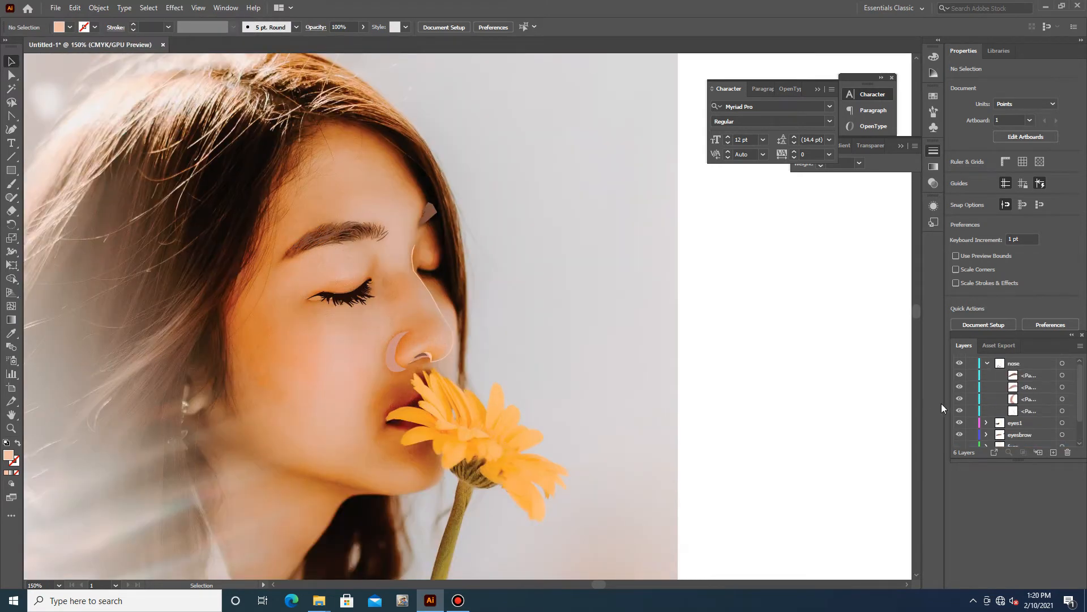
click(988, 364)
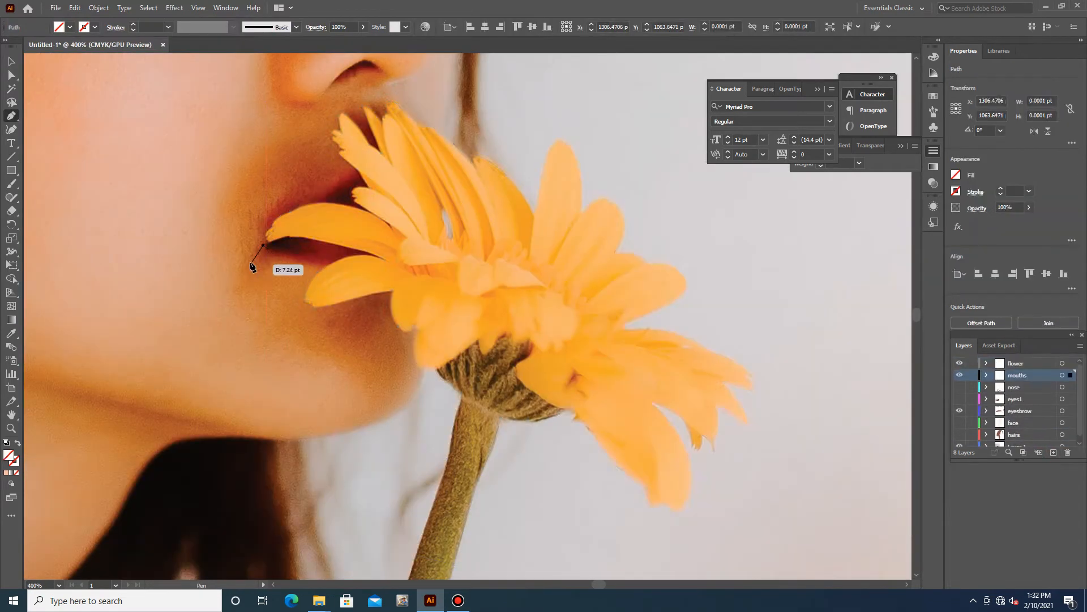
click(266, 255)
drag(331, 268, 360, 269)
drag(401, 254, 399, 271)
click(425, 150)
Trace the outer mouth area with the Pen tool, from beneath the nose around the lip corner toward the petals
drag(374, 101, 342, 101)
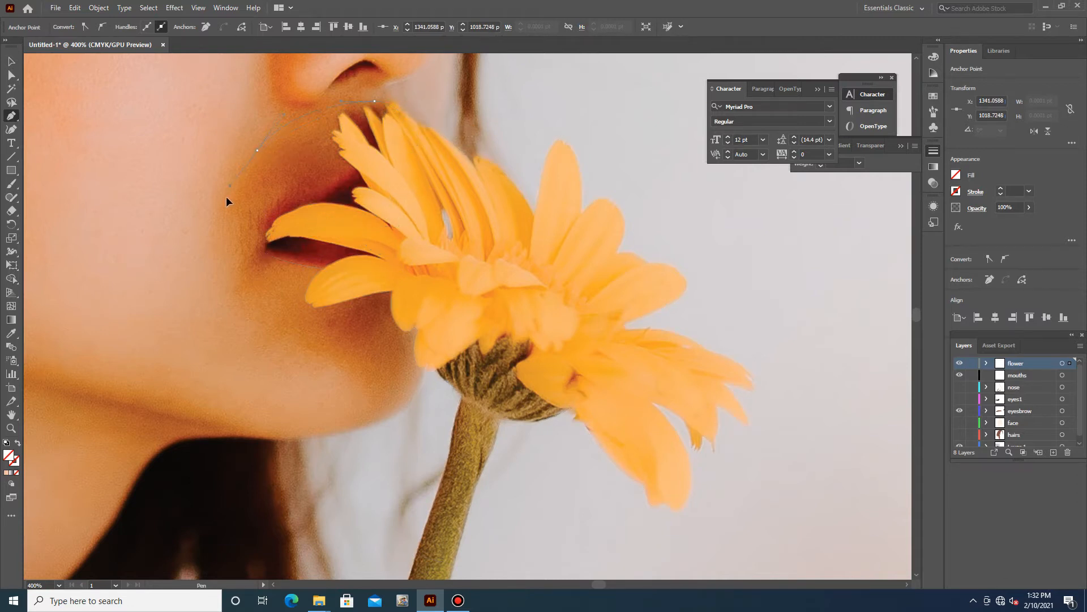
drag(266, 255, 379, 234)
drag(222, 244, 254, 215)
Undo the latest pen points drawn around the lips
key(ctrl+z)
key(ctrl+z)
key(ctrl+z)
key(ctrl+z)
key(ctrl+z)
key(ctrl+z)
key(ctrl+z)
key(ctrl+z)
key(ctrl+z)
key(ctrl+z)
key(ctrl+z)
Trace the upper lip as a closed shape from the mouth corner along the lip edge and back beneath the petals
click(259, 247)
drag(307, 189, 343, 190)
scroll(353, 171, up, 4)
click(357, 169)
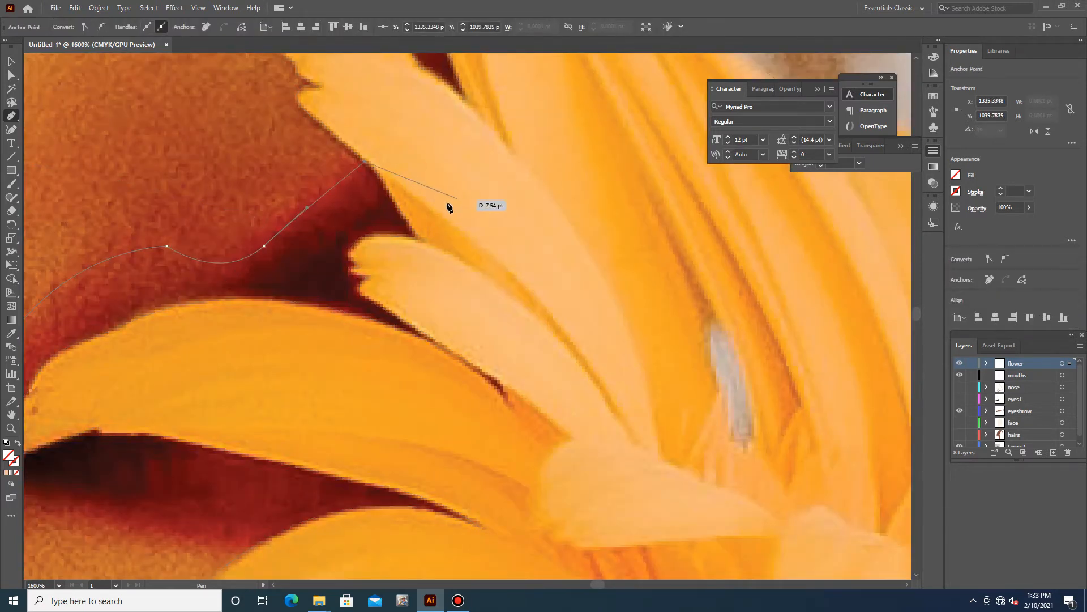
click(512, 401)
click(107, 371)
scroll(107, 371, down, 5)
scroll(76, 357, up, 3)
mouse_move(77, 368)
mouse_down()
mouse_move(80, 403)
mouse_move(50, 396)
mouse_up()
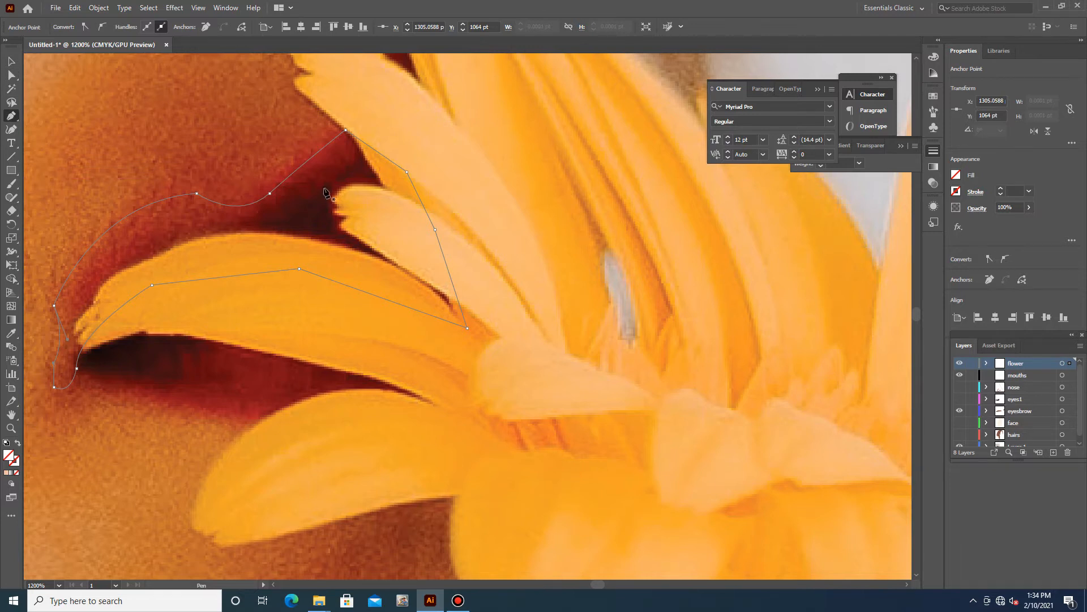
Trace the dark opening between the lips as a closed shape with a jagged upper edge beside the petals
click(347, 136)
drag(353, 169, 356, 174)
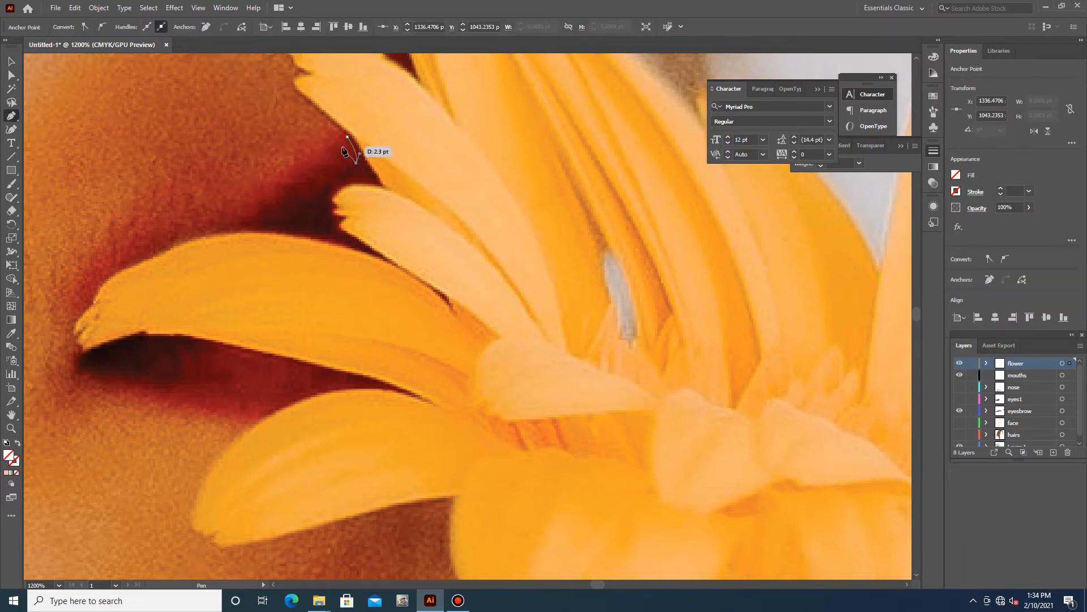
drag(326, 178, 311, 179)
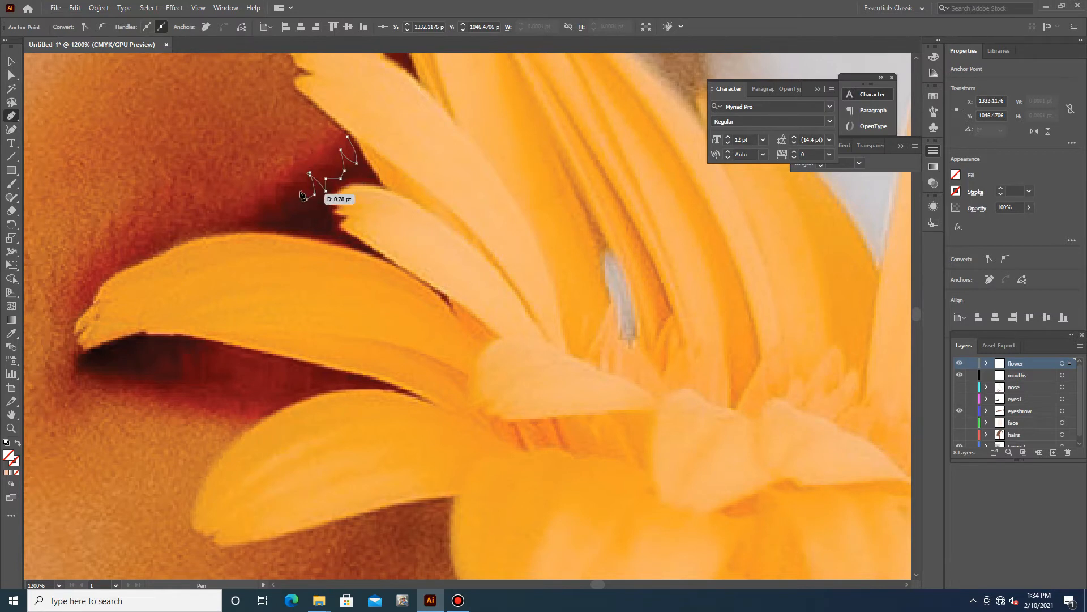
drag(193, 266, 187, 262)
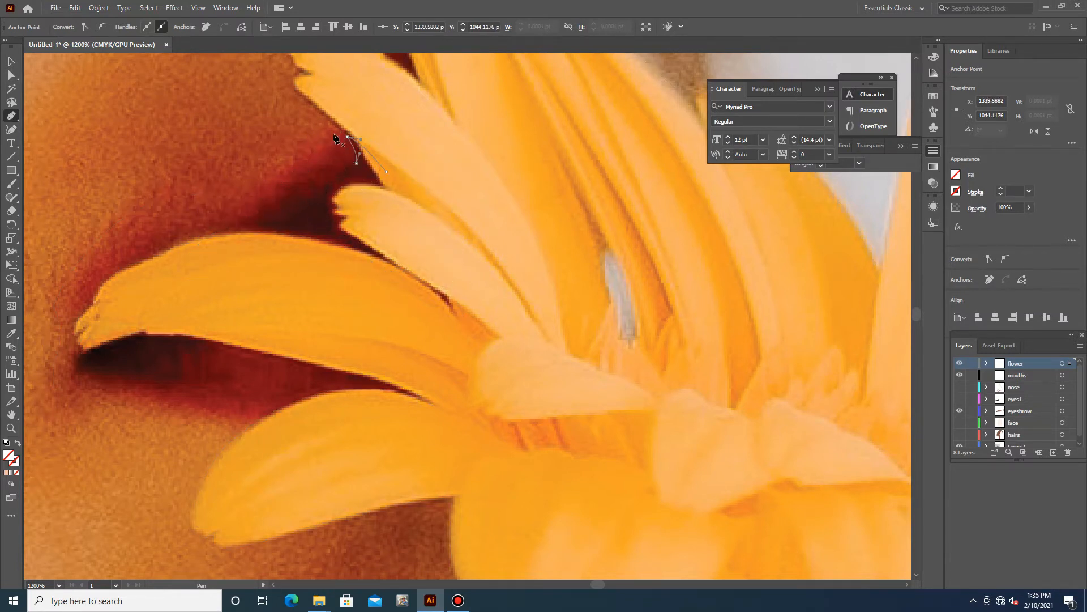
click(348, 141)
Move the three mouth paths from the flower layer into the mouths layer, with the outer mouth shape lowest
scroll(614, 367, down, 4)
scroll(615, 367, down, 2)
click(986, 363)
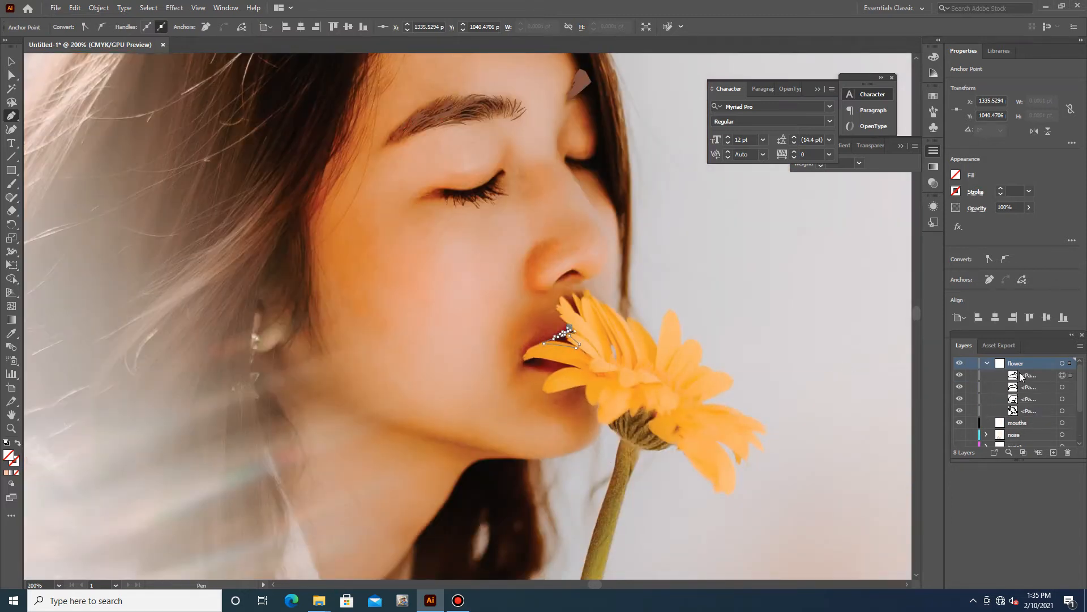
click(987, 363)
click(992, 379)
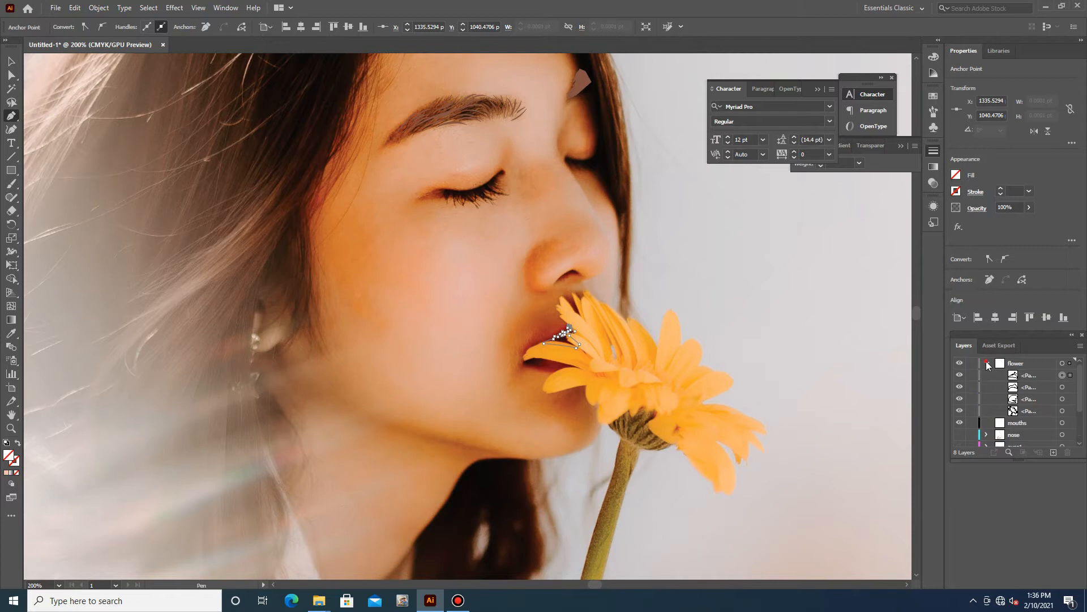
click(986, 363)
click(1026, 375)
drag(1027, 375, 1032, 425)
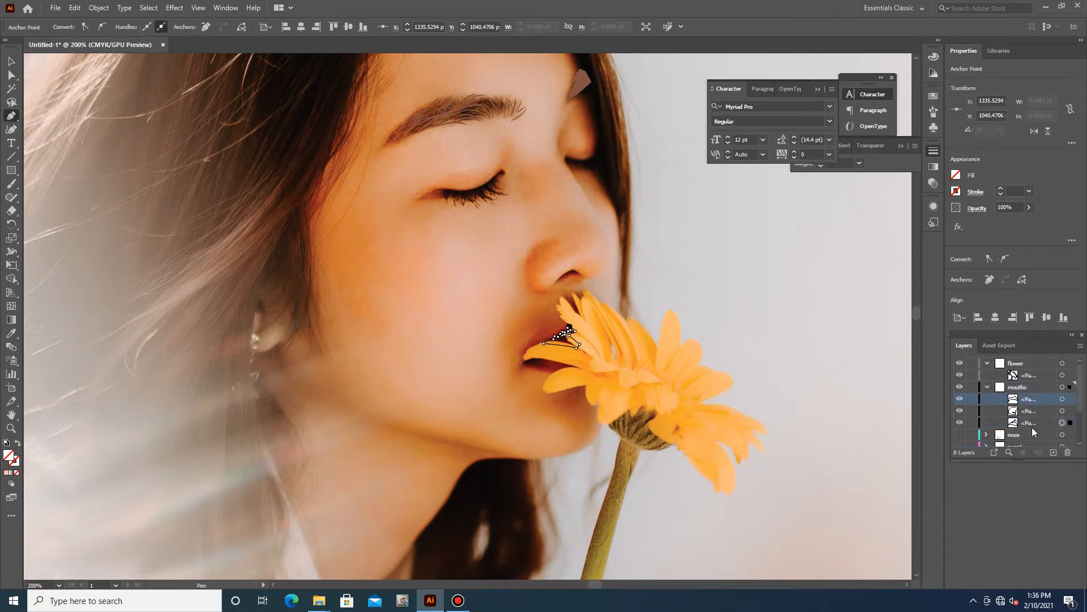
scroll(548, 368, down, 3)
scroll(546, 367, up, 3)
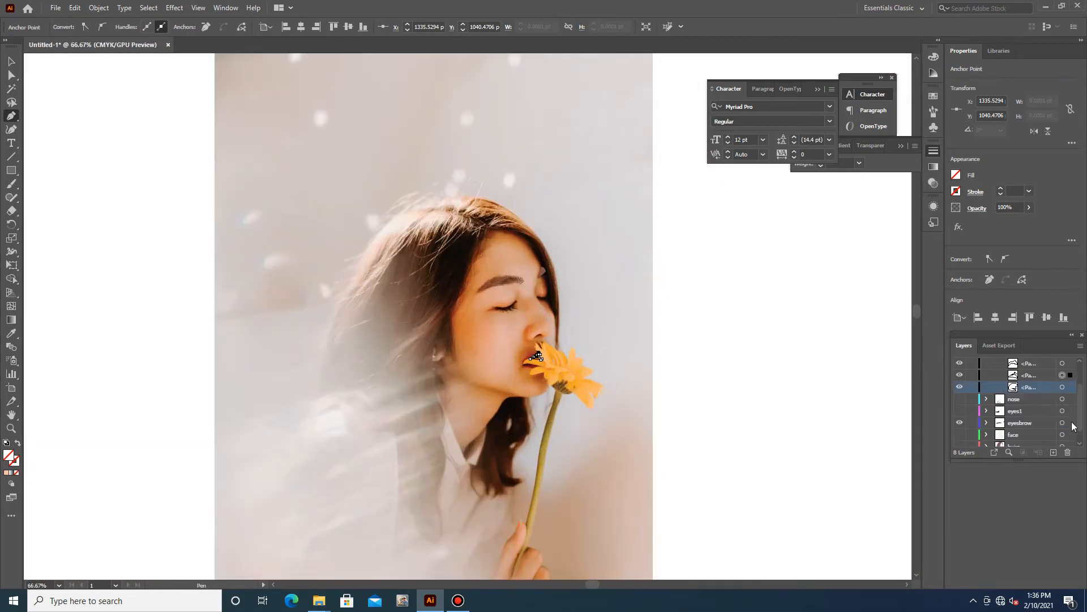
Show the linked skin color palette image in Layer 1 beside the portrait
scroll(1014, 408, down, 3)
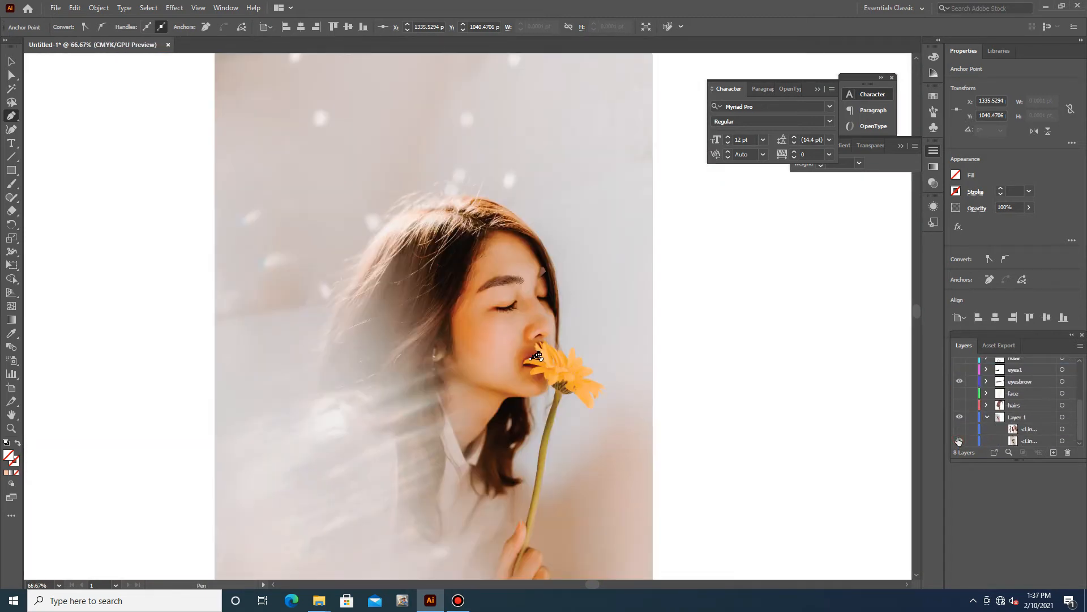
click(959, 429)
scroll(643, 226, down, 3)
key(v)
click(642, 226)
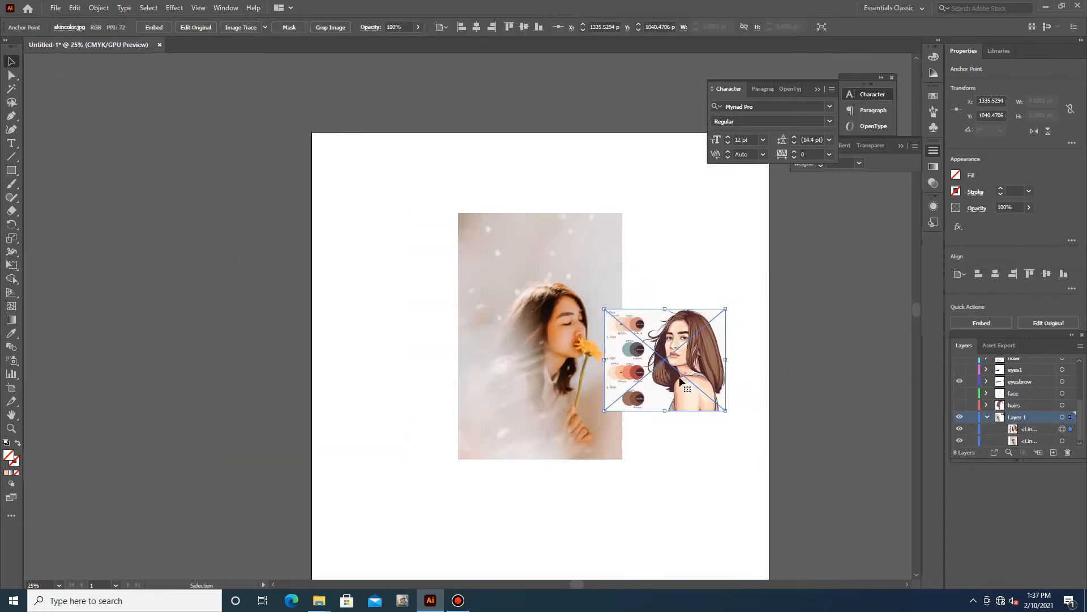
scroll(681, 380, up, 5)
Fill the outer mouth shape with the d08e7a swatch from the Face palette
key(a)
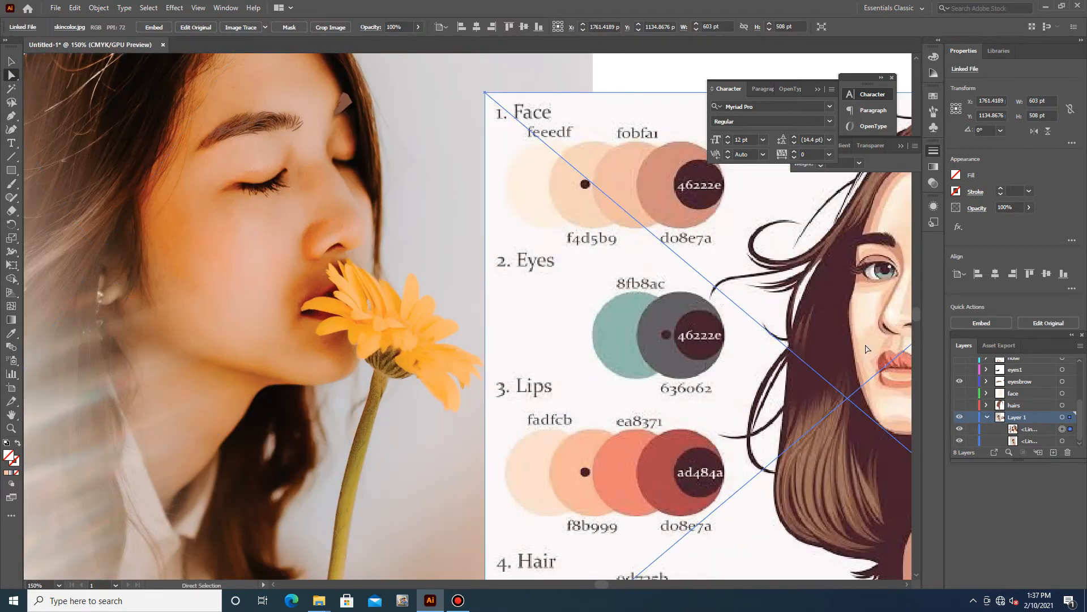
scroll(1030, 416, up, 3)
click(306, 323)
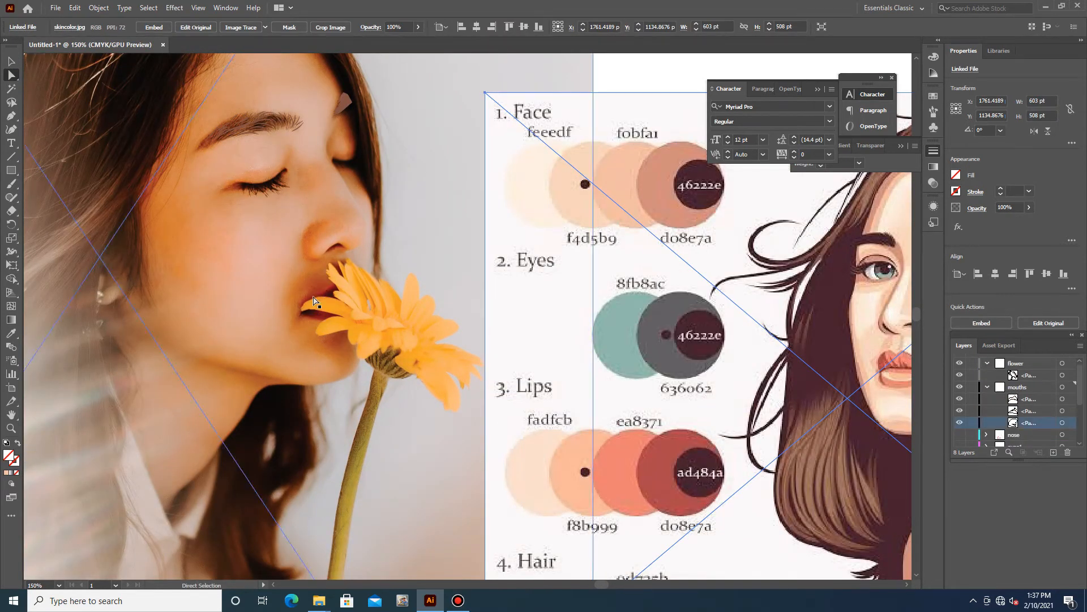
key(i)
click(657, 190)
Fill the upper lip shape with the dark red swatch from the Lips palette
click(1024, 415)
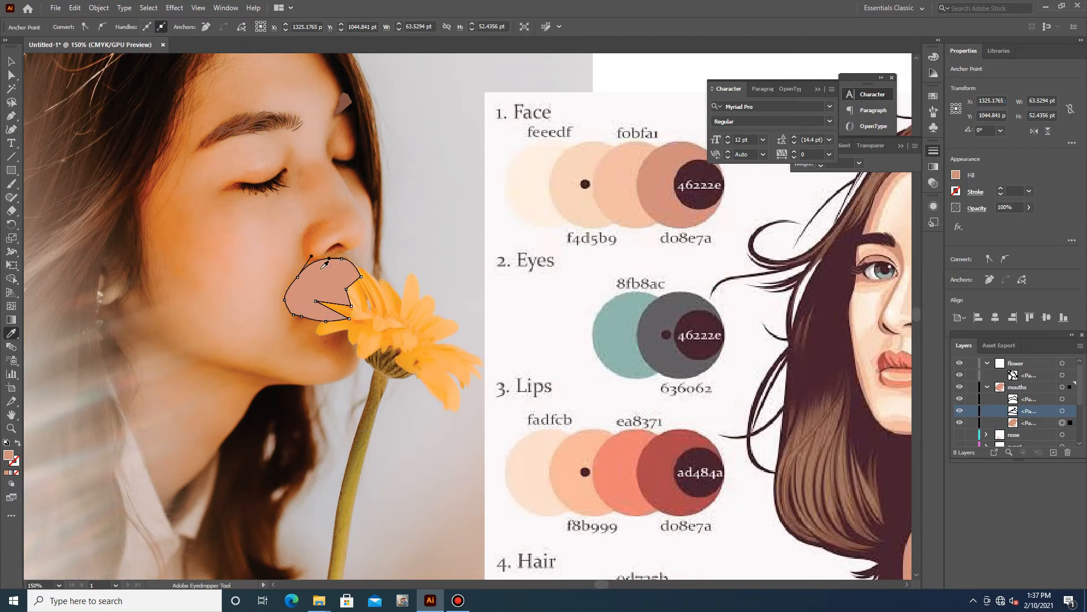
key(v)
click(334, 284)
scroll(661, 419, down, 2)
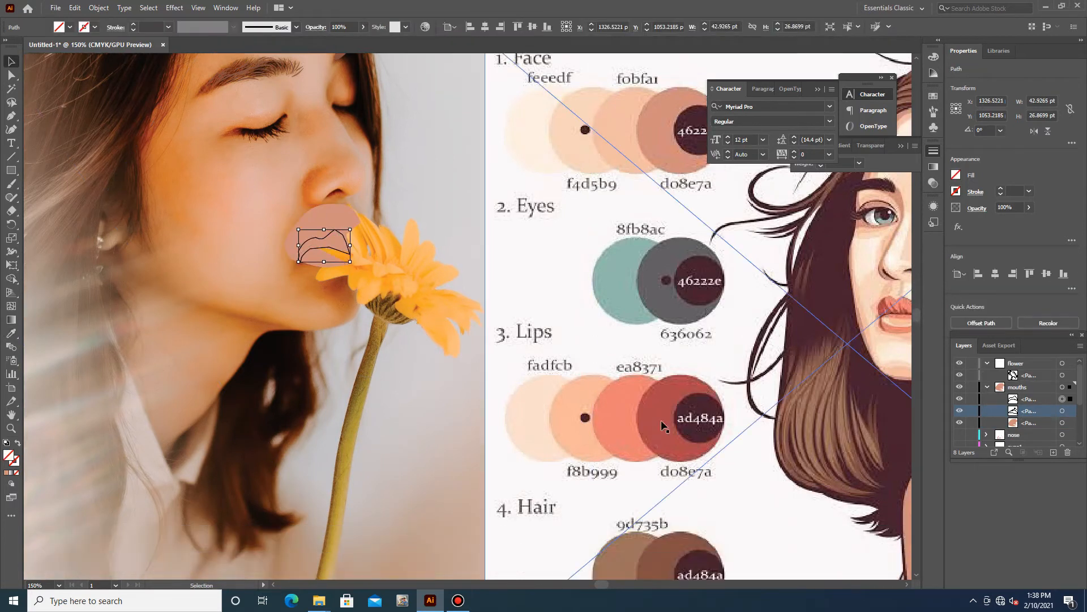
click(629, 404)
Place the jagged mouth opening path above the red upper lip shape in the mouths layer
key(v)
scroll(334, 256, up, 3)
scroll(334, 256, up, 1)
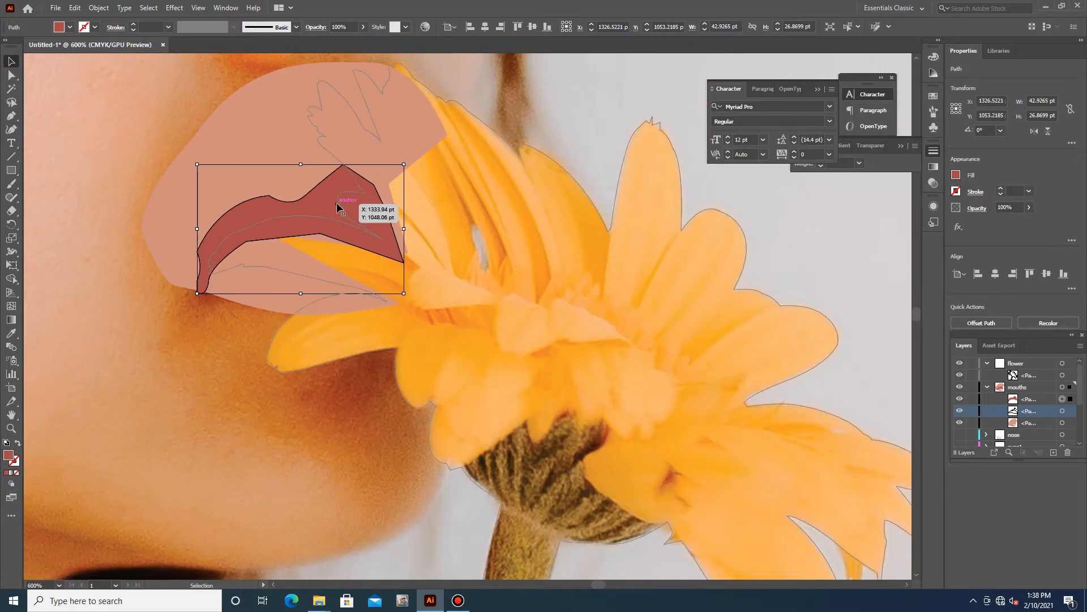
key(ctrl+[)
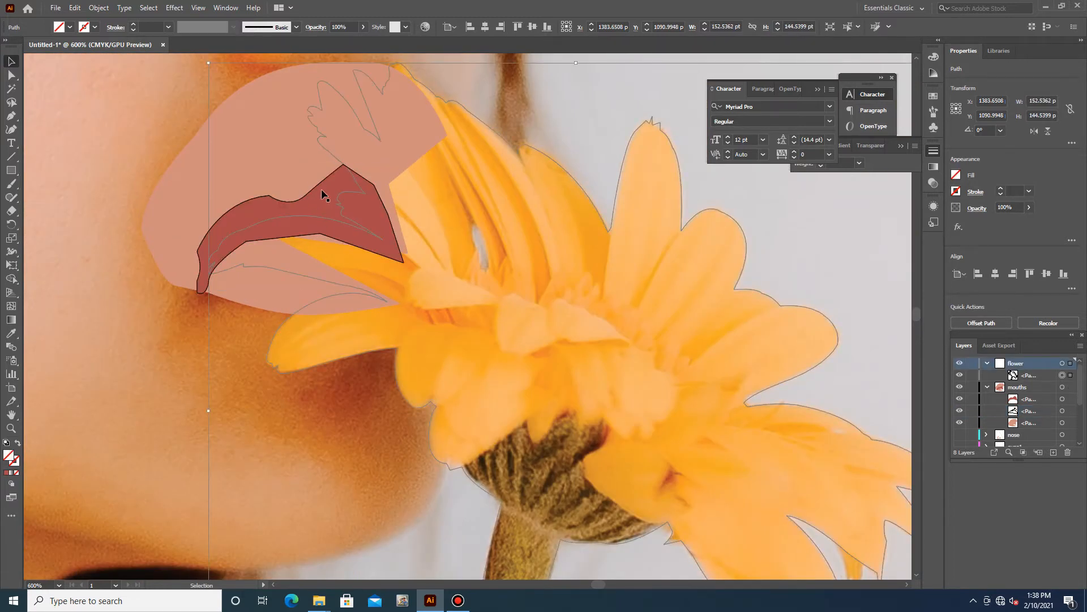
key(ctrl+z)
click(1023, 411)
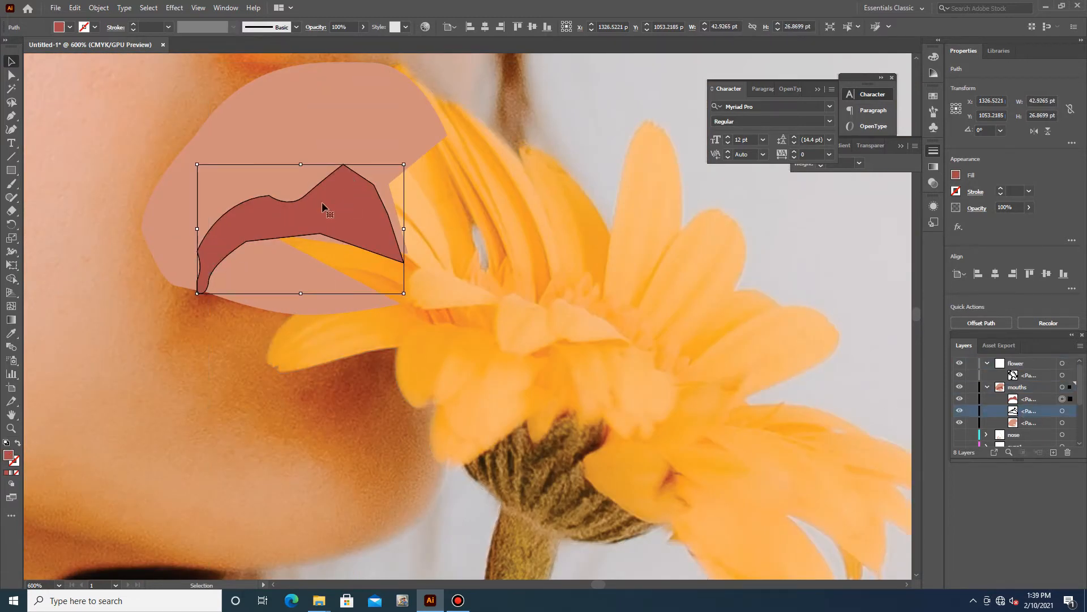
drag(1026, 399, 1027, 396)
Fill the jagged mouth opening with the dark 46222e swatch from the Face palette, then deselect it
drag(311, 213, 352, 213)
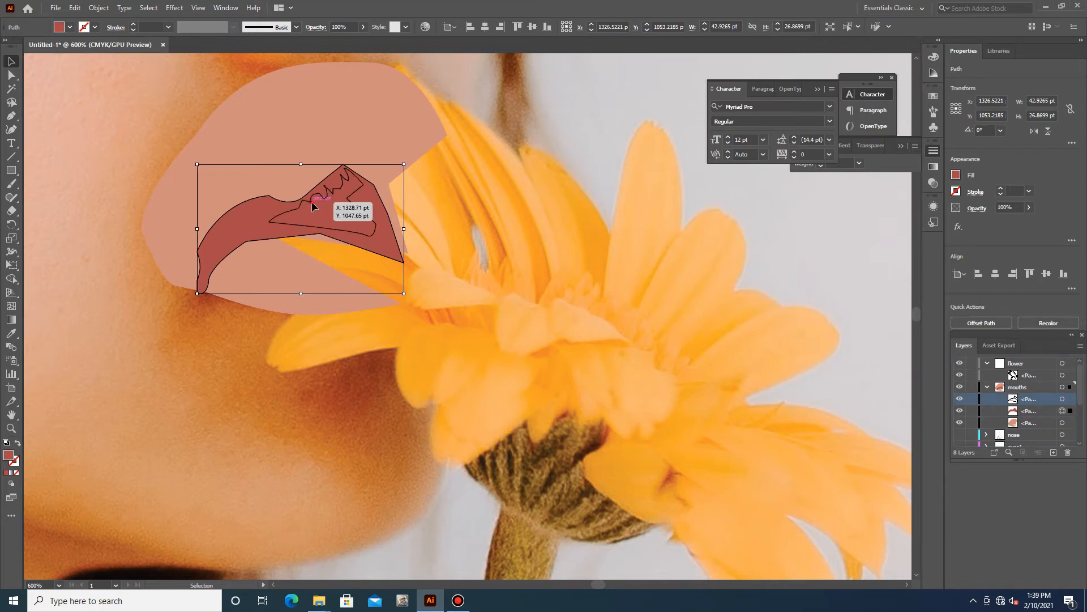
key(ctrl+1)
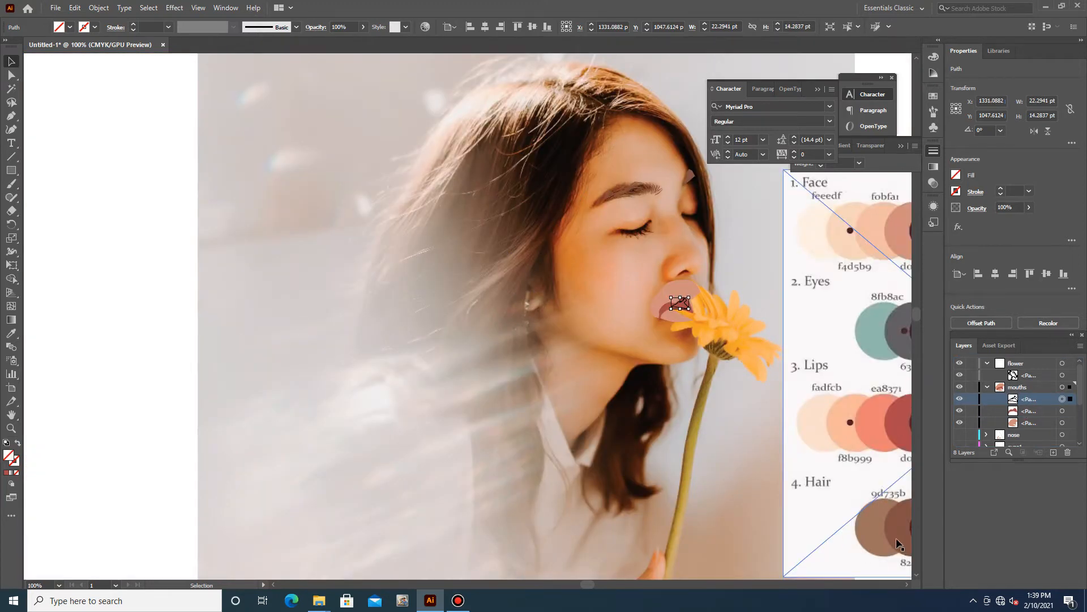
scroll(896, 547, right, 6)
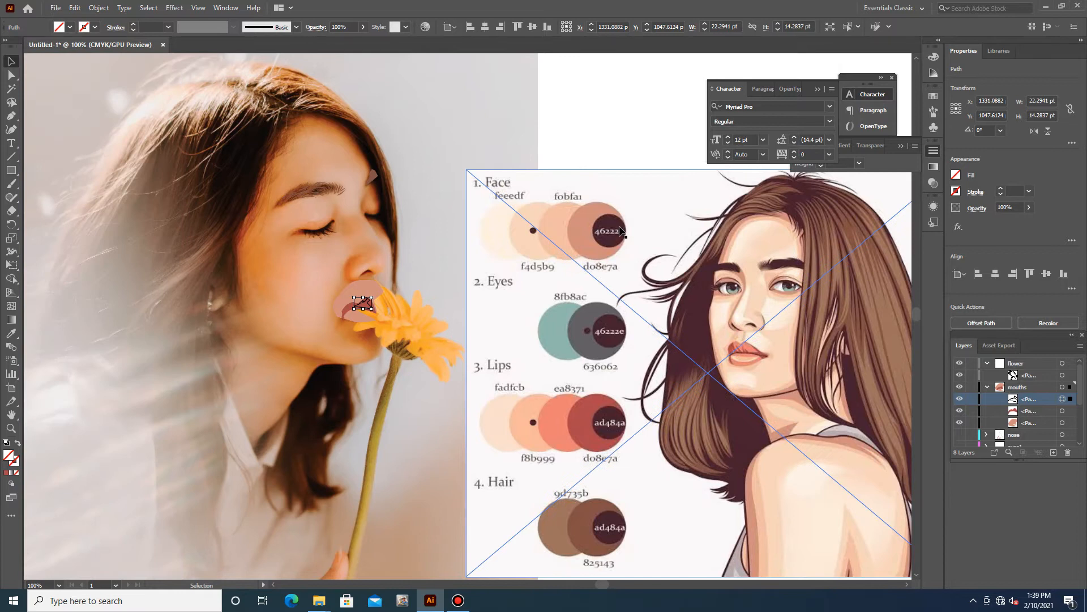
key(v)
click(503, 114)
Show the face and hairs layers again and collapse the flower and mouths layers
scroll(1019, 408, down, 3)
click(959, 393)
click(959, 405)
scroll(984, 367, up, 3)
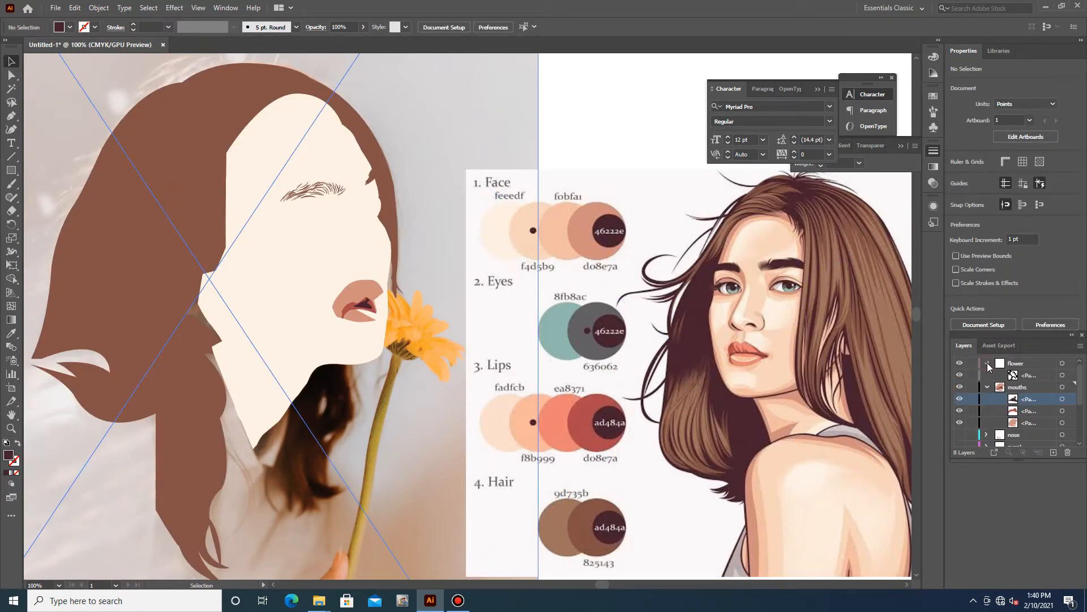
click(988, 363)
click(987, 375)
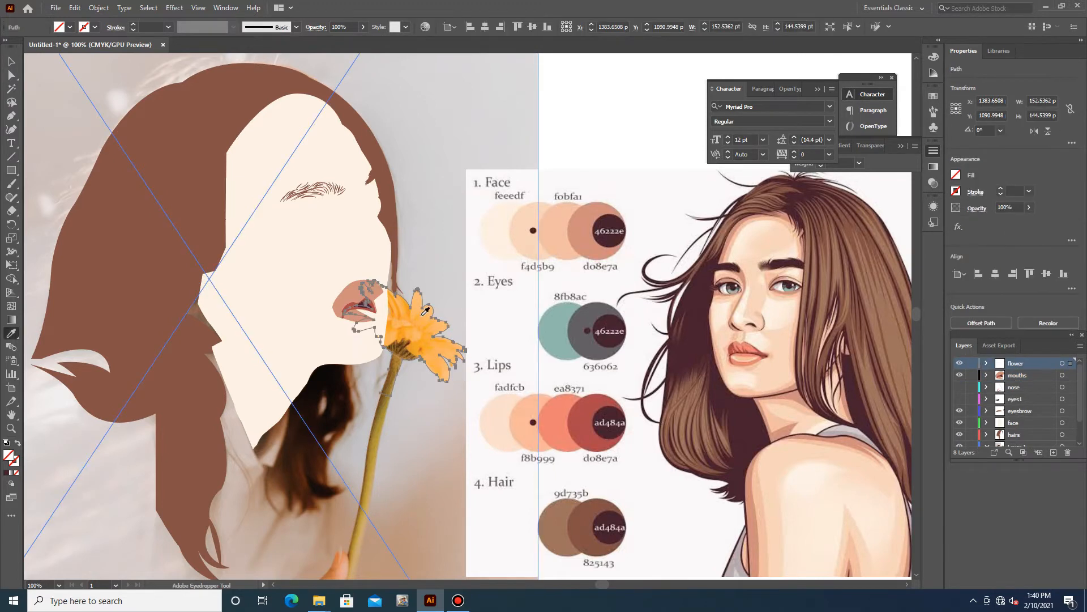
Fill the flower shape with light orange and show the nose and eyes1 layers to check the illustration
click(521, 416)
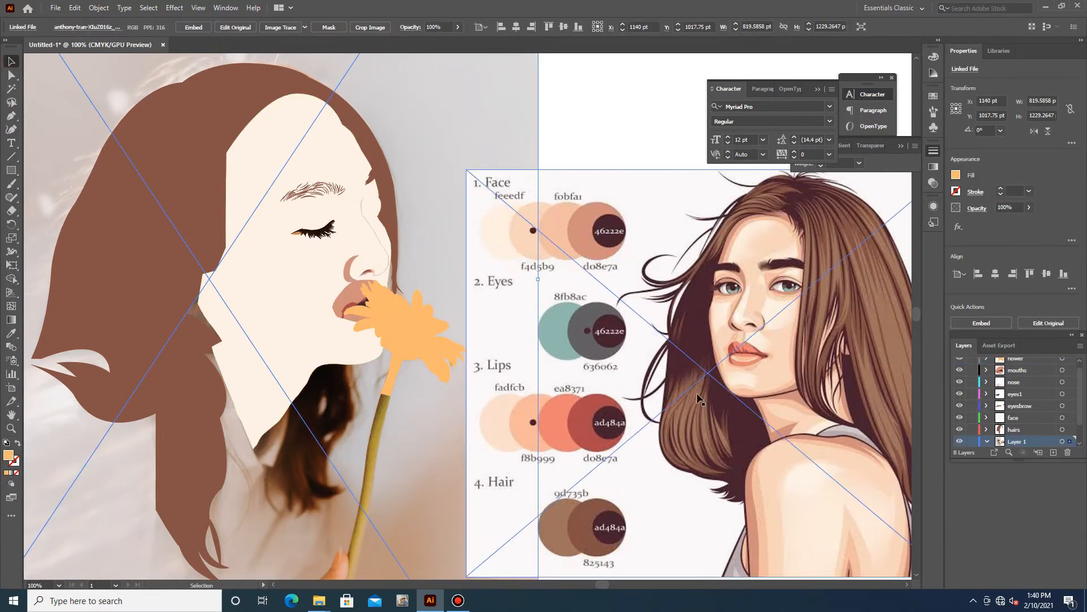
scroll(373, 238, down, 5)
scroll(374, 238, up, 6)
scroll(366, 325, down, 2)
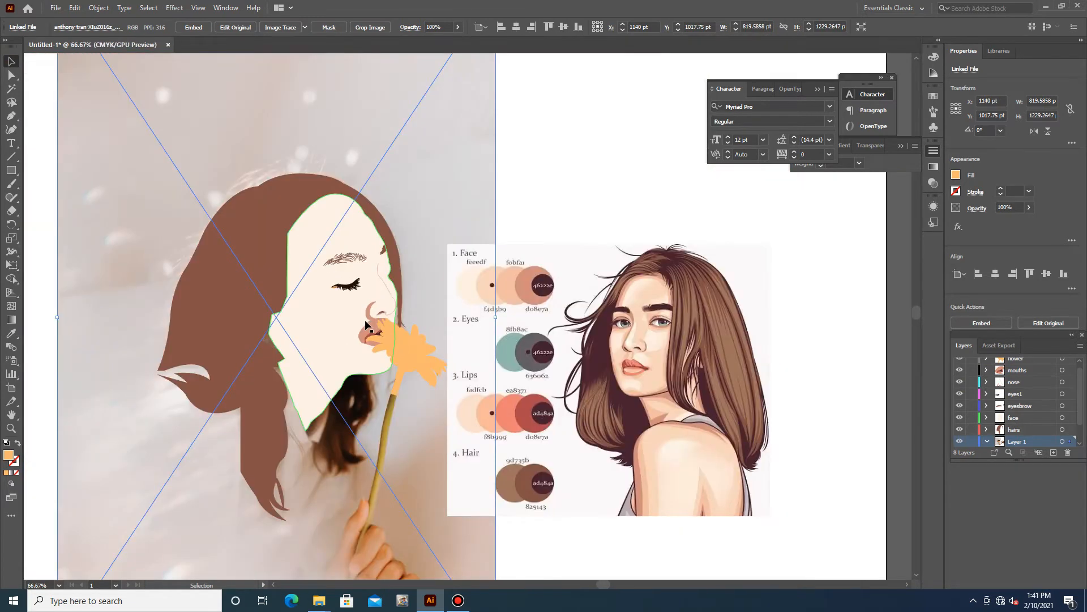
click(458, 600)
click(283, 35)
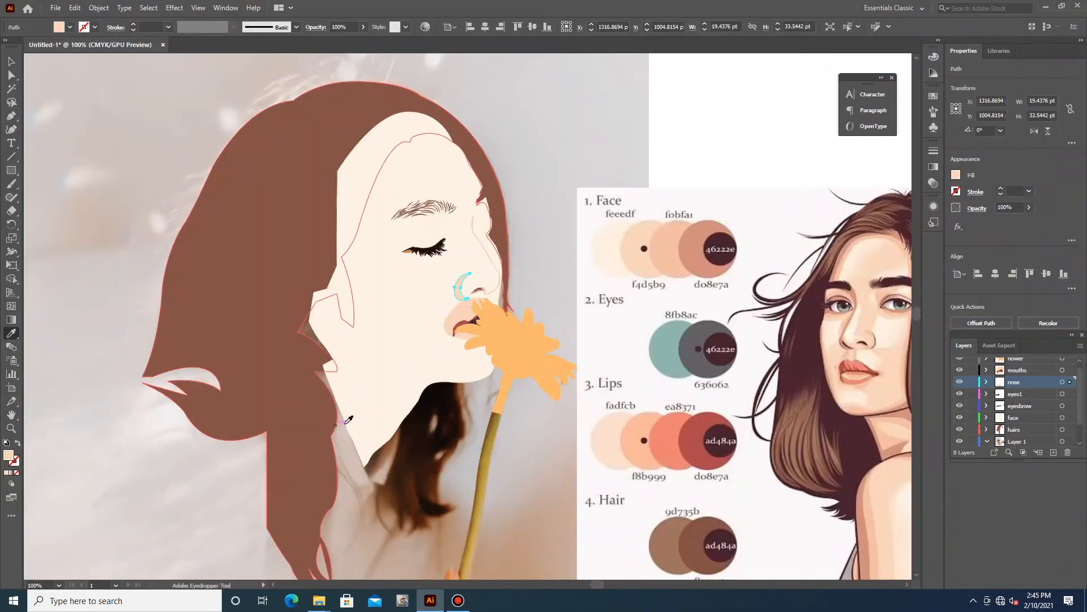
Hide the hairs and face layers to uncover the reference photo
click(959, 430)
click(959, 418)
scroll(1014, 408, down, 1)
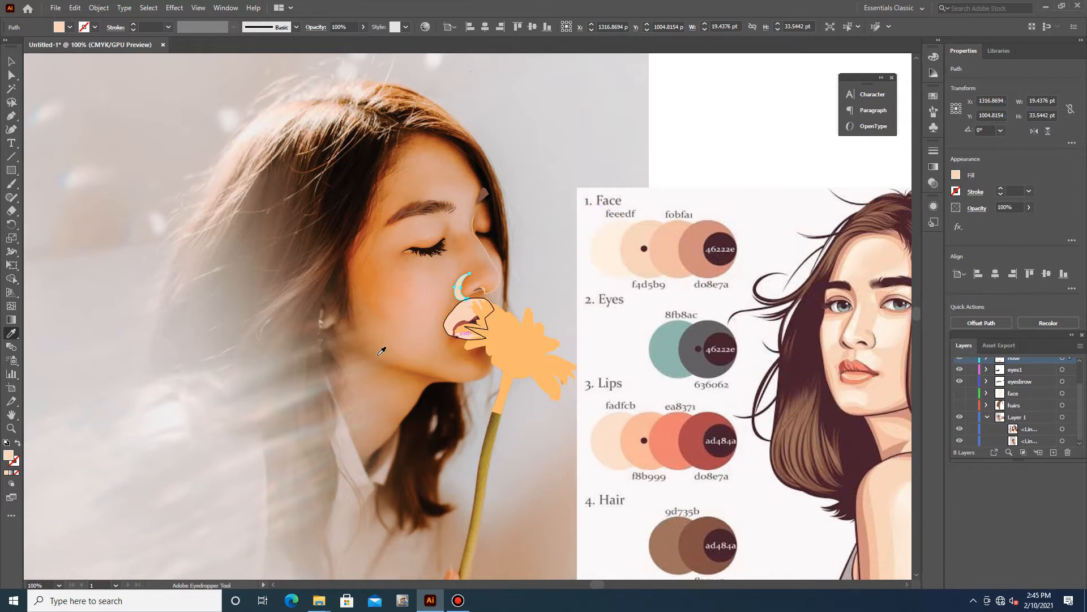
scroll(1035, 401, up, 2)
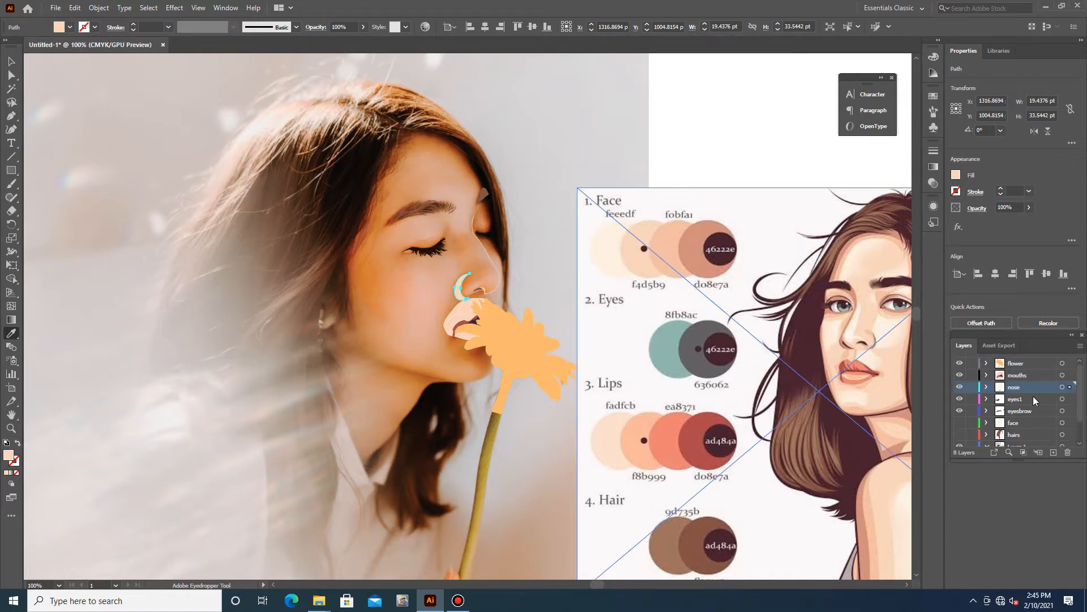
scroll(1034, 401, down, 2)
scroll(1014, 402, up, 2)
Expand the eyes1 layer and show its hidden eyelash path for the far eye
click(988, 388)
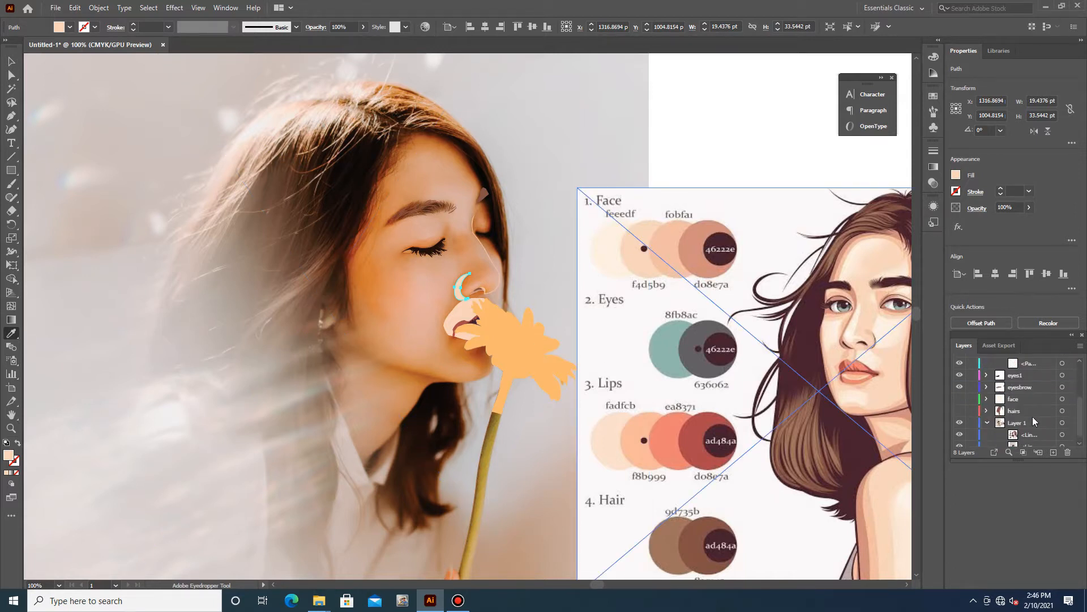
click(988, 387)
click(988, 400)
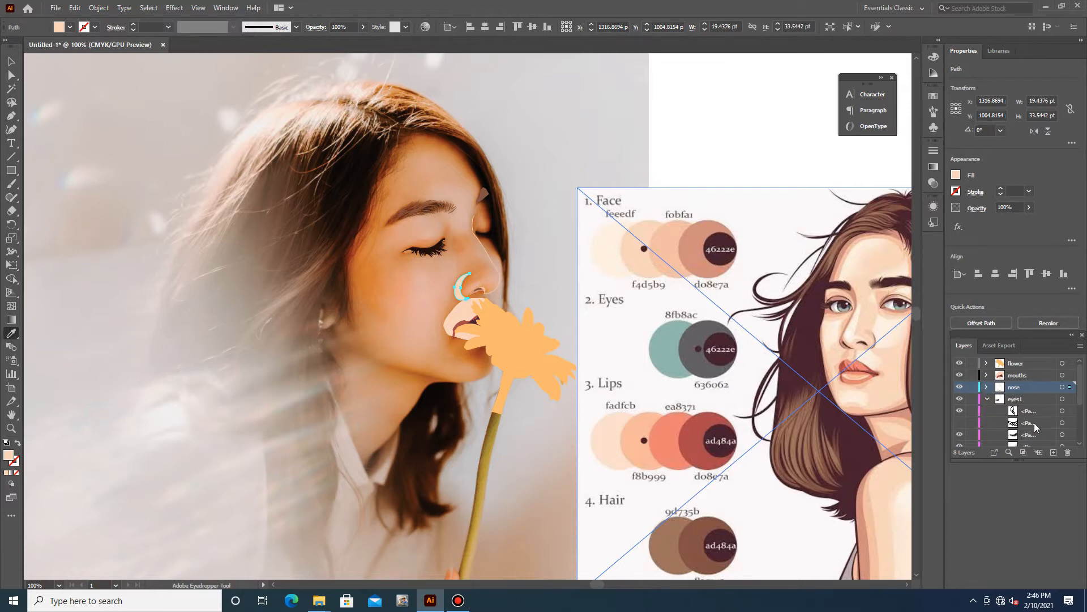
click(1037, 423)
scroll(522, 249, up, 3)
key(v)
click(410, 211)
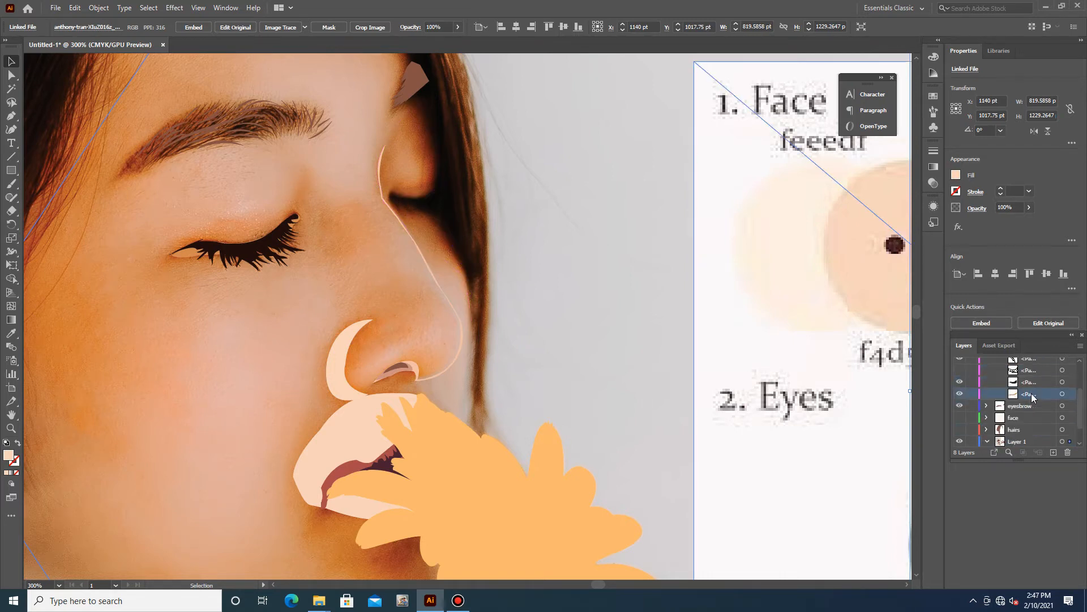
click(960, 370)
Fill the far eye's eyelashes with the near-black color sampled from the near eye's lashes
click(422, 200)
key(i)
click(252, 242)
key(v)
Fill the far eyelid and nose-side shape with the d08e7a swatch from the Face palette
click(434, 183)
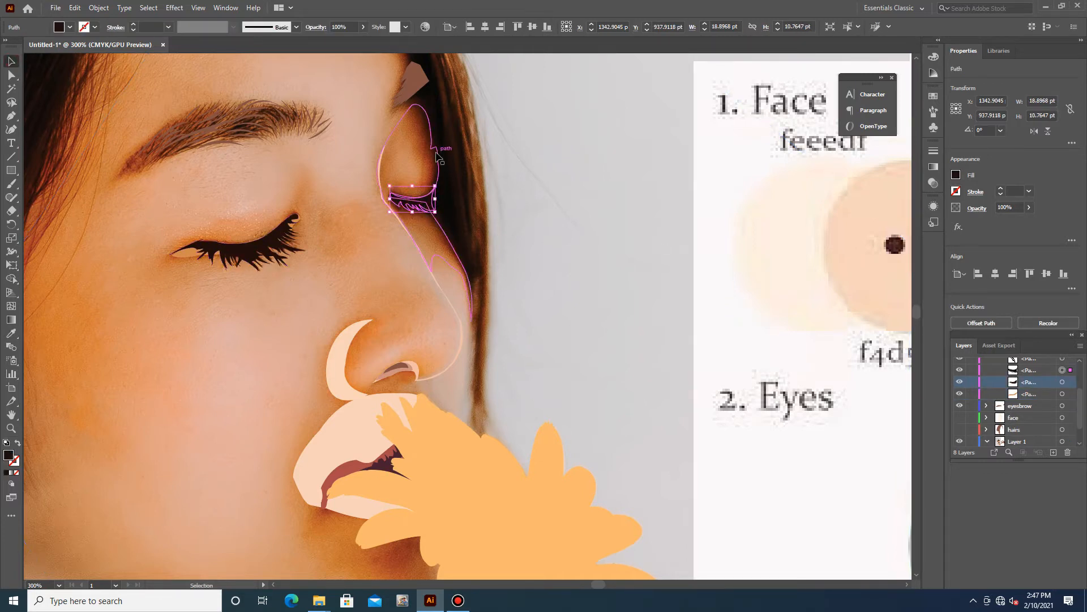
scroll(614, 321, down, 2)
click(836, 258)
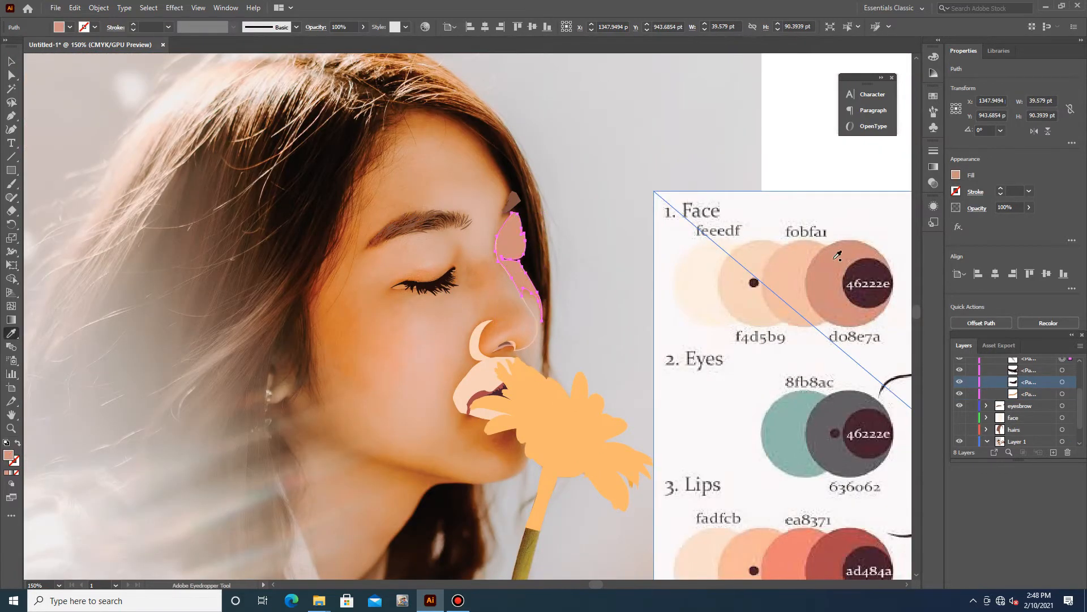
scroll(1040, 374, up, 3)
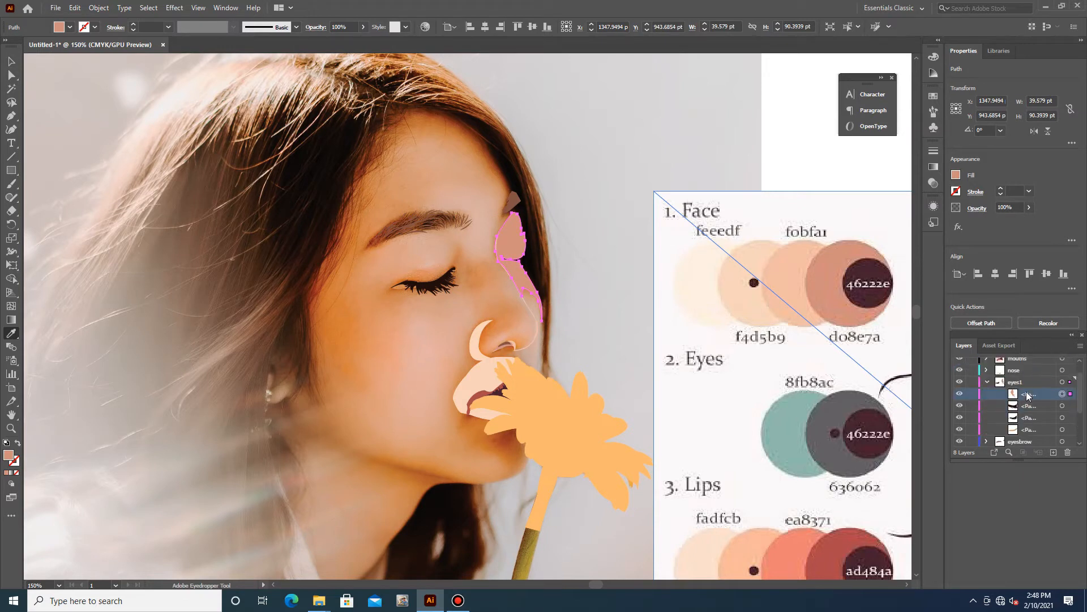
Move the far eyelid shape beneath the other paths in the eyes1 layer and show the face and hairs layers again
scroll(1028, 417, down, 4)
click(976, 428)
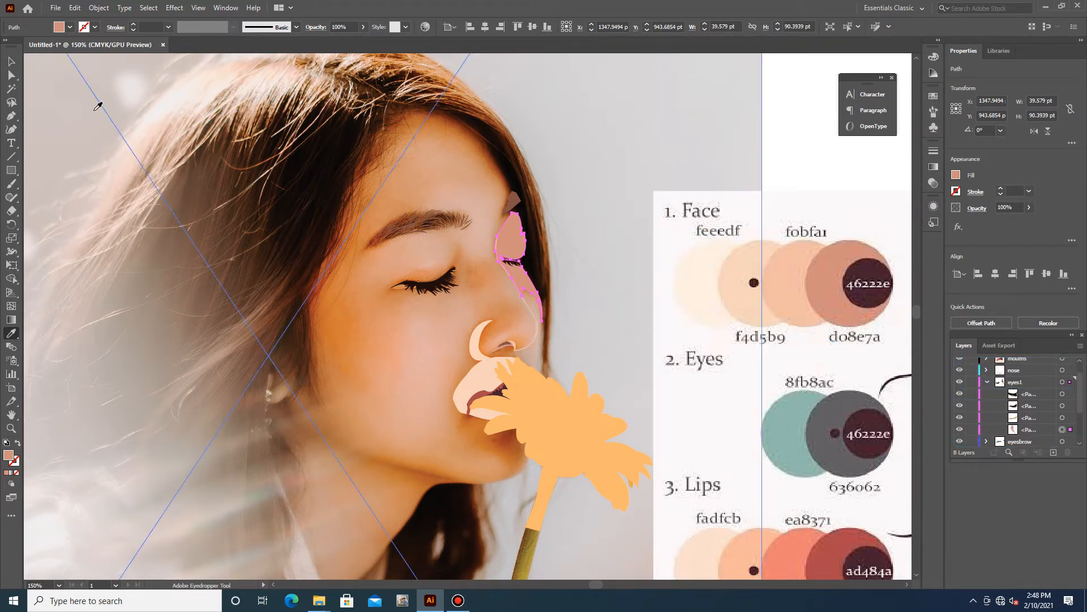
drag(959, 417, 960, 429)
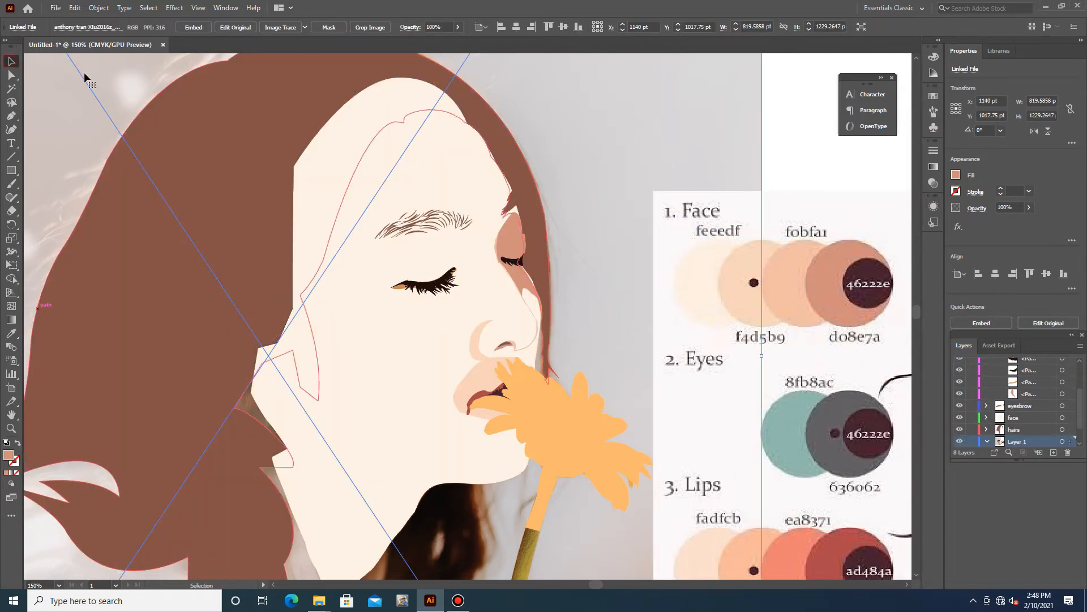
Reshape the thin nose outline beside the far eyelid to close the cream gap between the two shapes
scroll(289, 199, up, 9)
click(283, 197)
scroll(687, 289, down, 10)
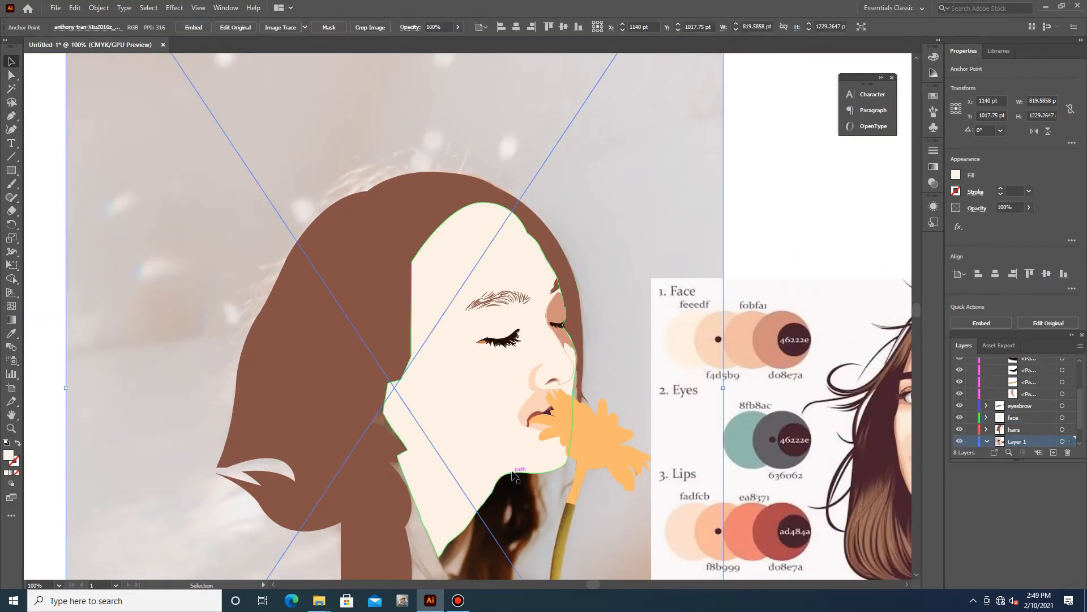
scroll(567, 431, up, 9)
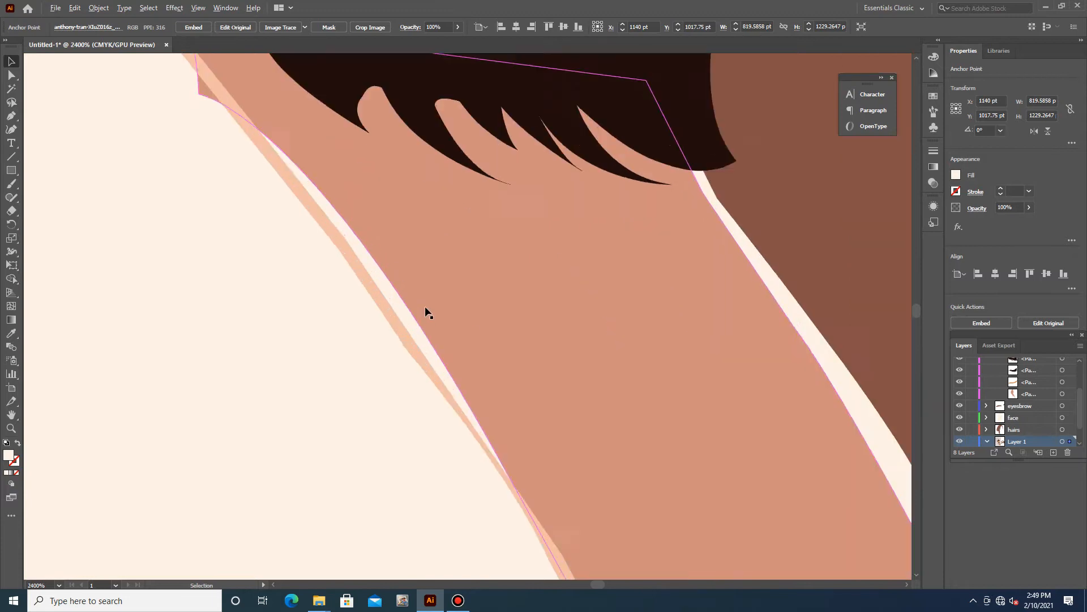
key(ctrl+z)
key(a)
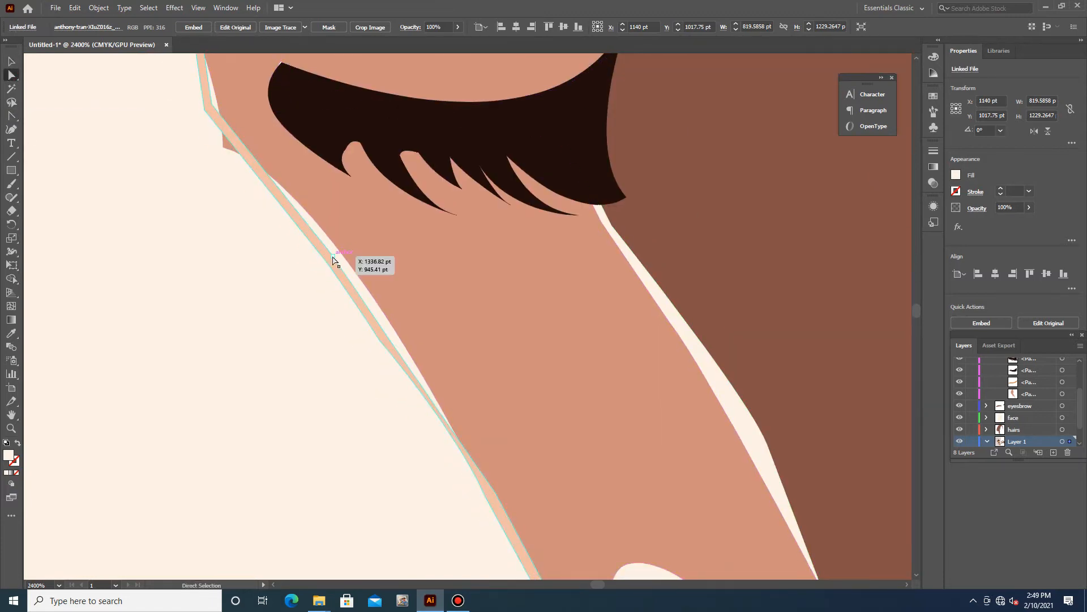
click(381, 281)
scroll(388, 340, down, 2)
key(shift+c)
click(11, 74)
click(539, 400)
scroll(618, 393, down, 14)
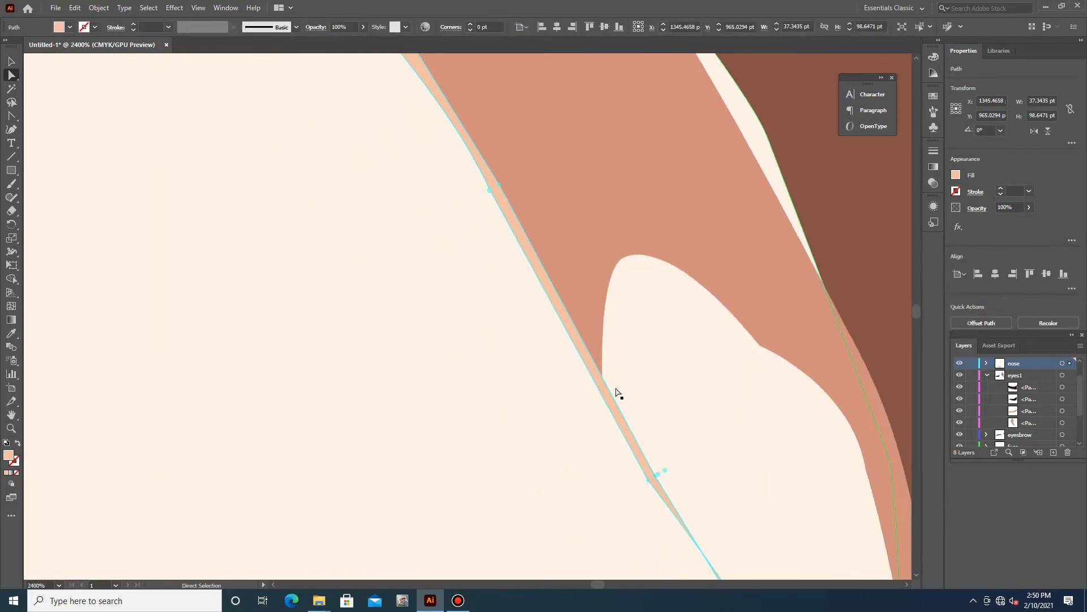
scroll(514, 323, up, 12)
key(v)
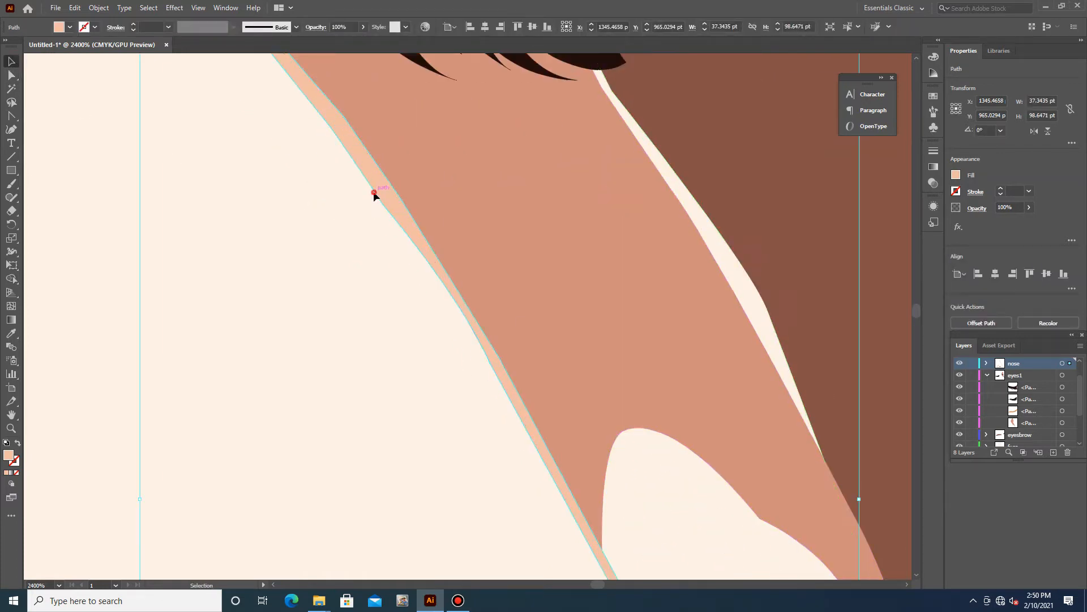
scroll(525, 300, down, 10)
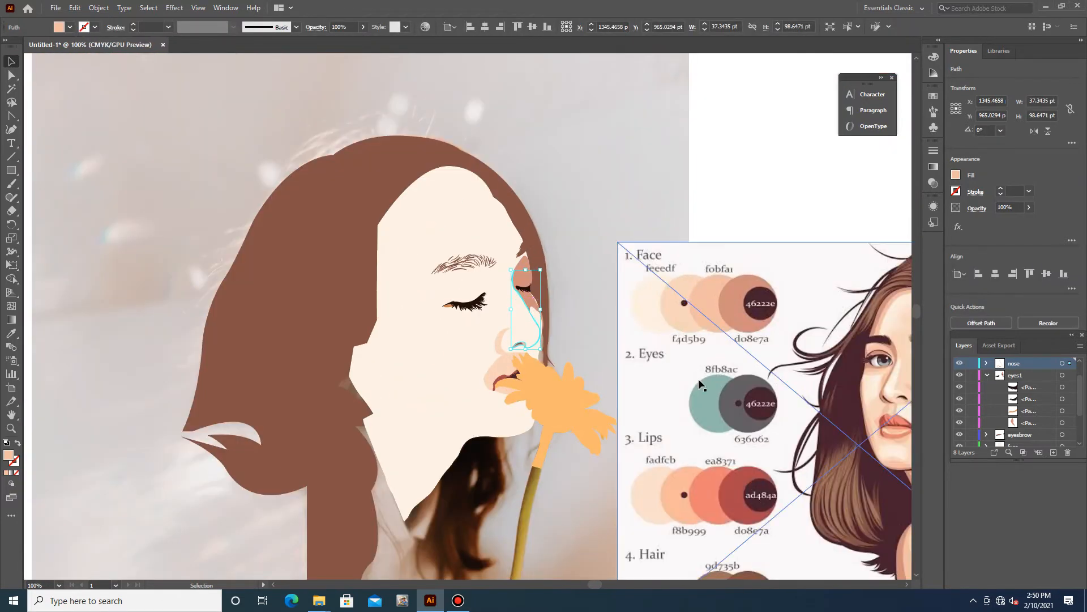
Move the hairs layer above the face layer, and hide its base hair path and the face layer to uncover the photo
click(986, 375)
click(986, 411)
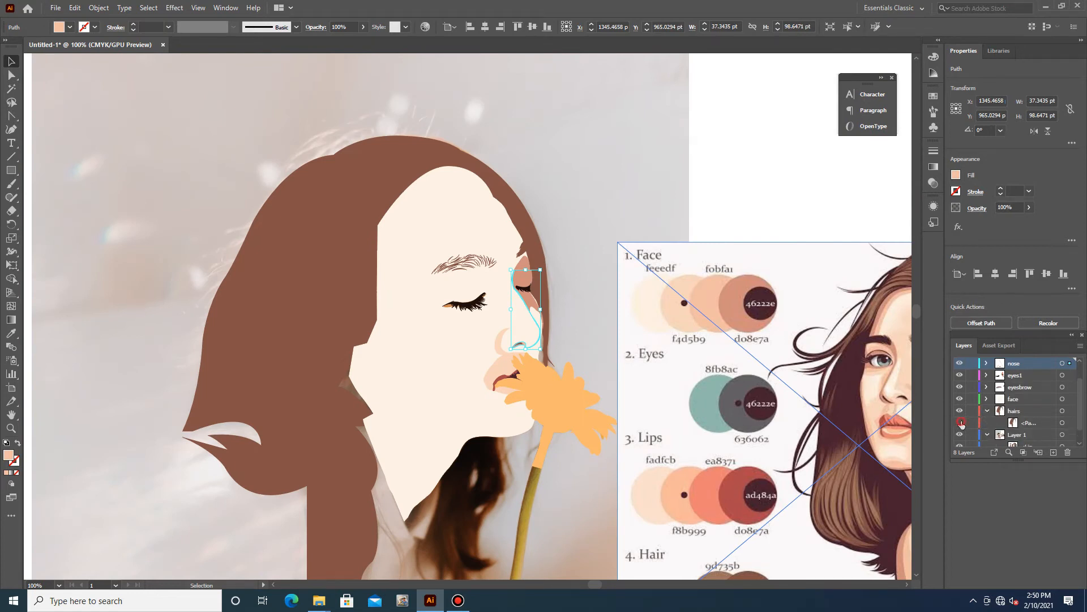
click(959, 423)
scroll(372, 243, up, 1)
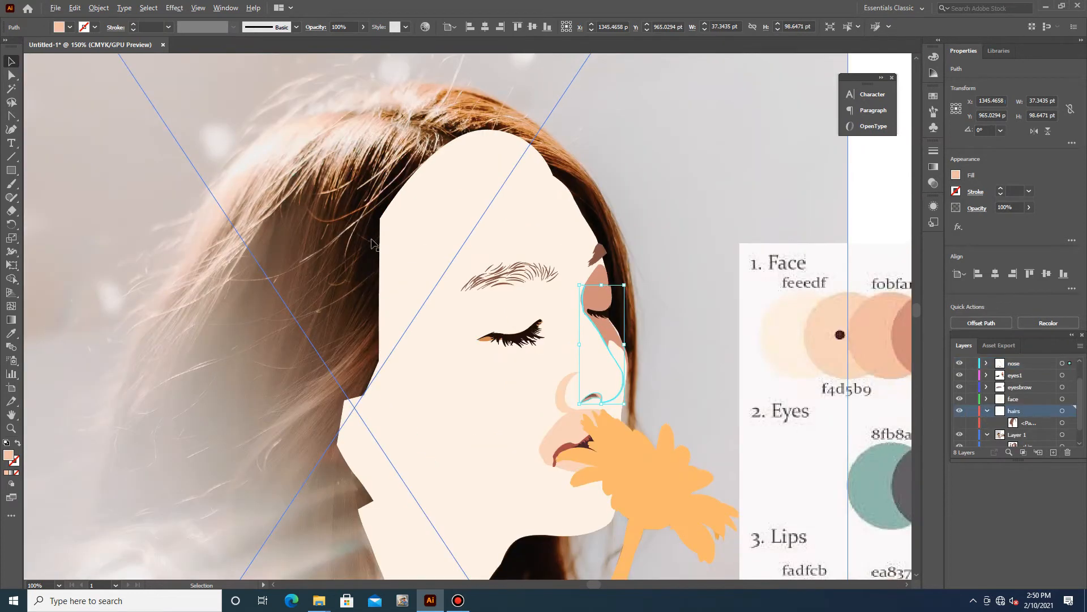
drag(1017, 397, 1022, 413)
click(961, 413)
scroll(236, 331, down, 2)
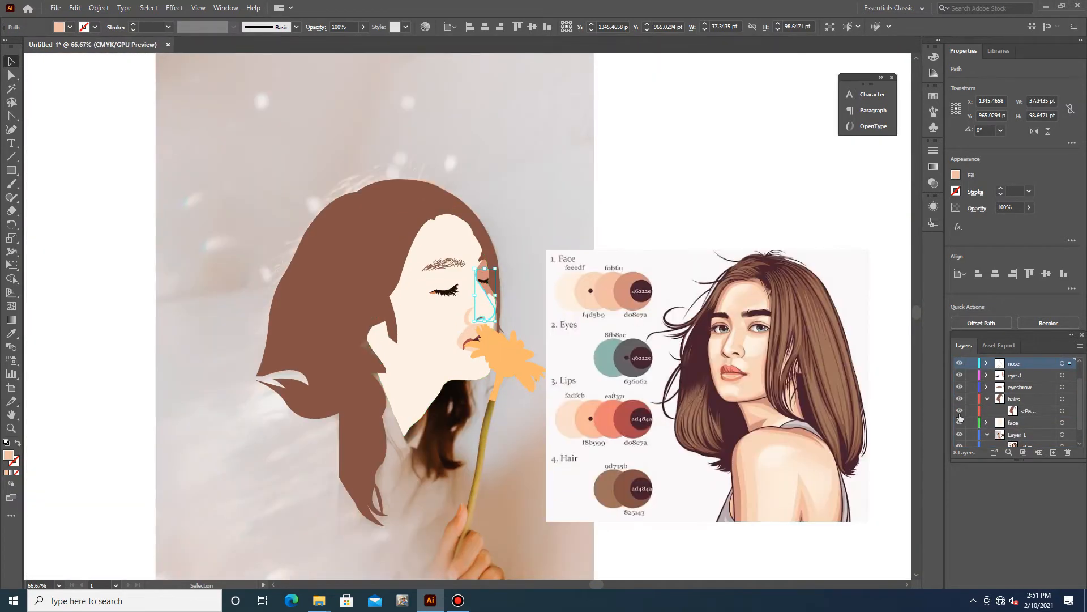
click(960, 411)
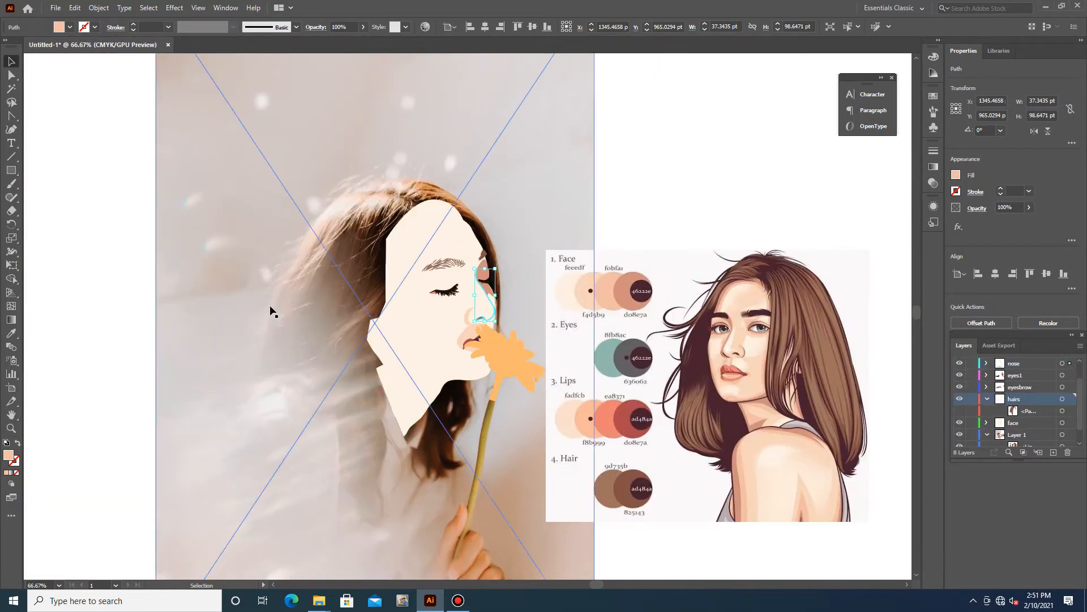
scroll(357, 279, up, 2)
Draw a long peach highlight strand from the hair parting past the temple to a pointed tip in the lower hair with the Pen tool
key(p)
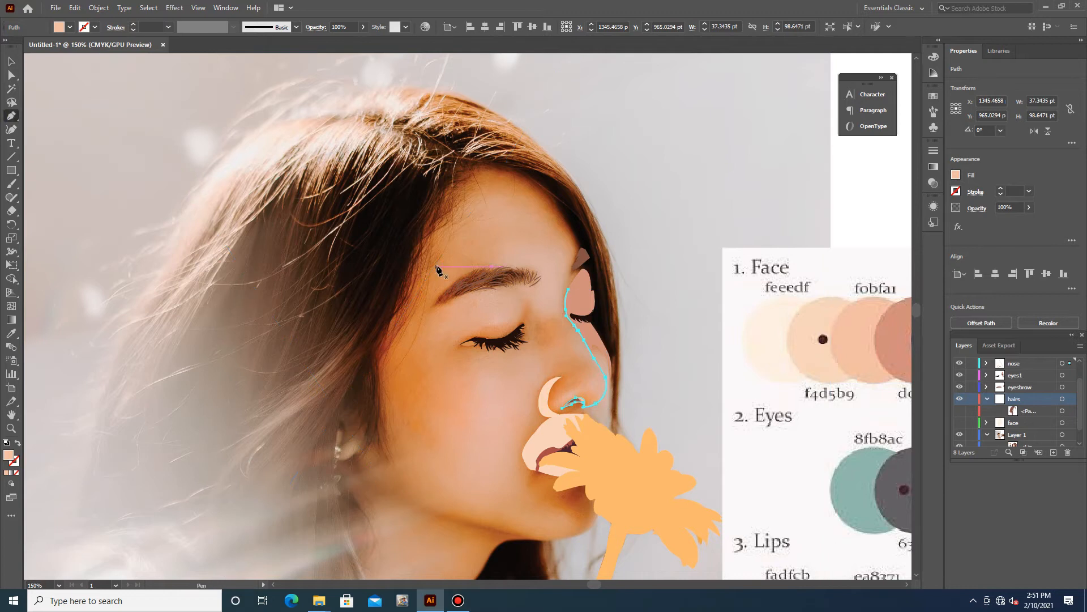
click(445, 157)
drag(409, 236, 388, 274)
scroll(388, 274, down, 1)
mouse_move(340, 330)
mouse_down()
mouse_move(287, 364)
mouse_move(279, 397)
mouse_up()
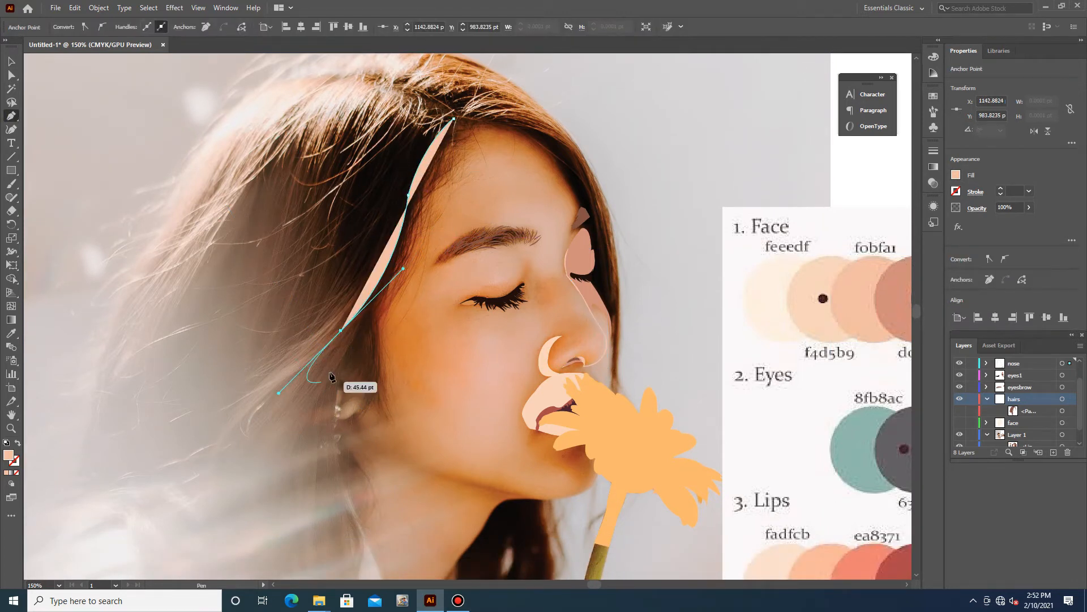
drag(221, 452, 150, 546)
drag(279, 367, 324, 330)
drag(244, 390, 207, 413)
click(244, 390)
Widen the front highlight strand along its back edge and add another pointed tip at its lower end
drag(313, 330, 329, 310)
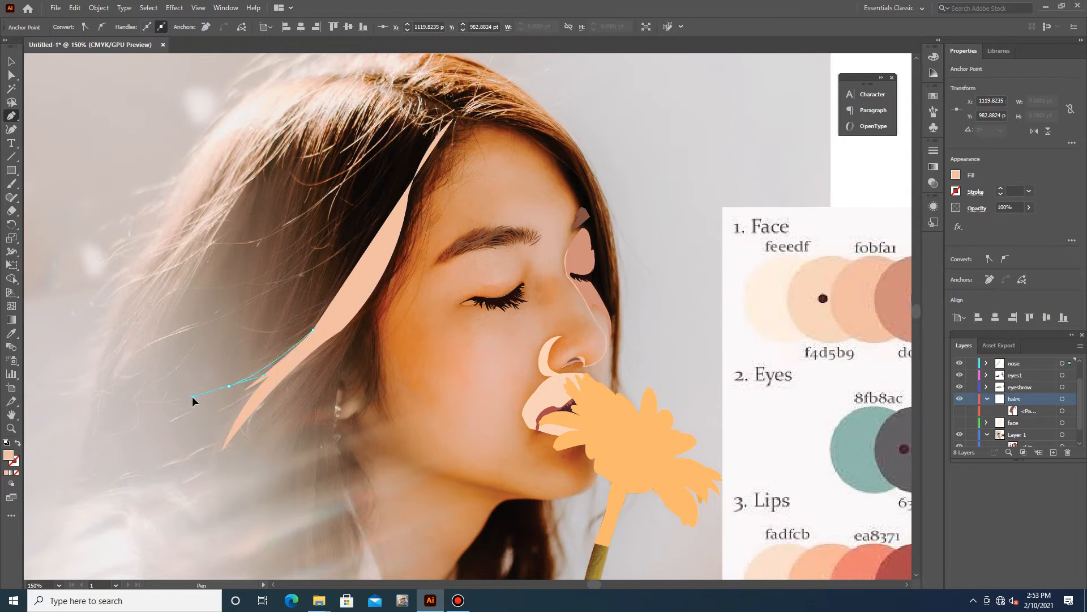
drag(198, 387, 199, 388)
click(229, 385)
drag(312, 314, 324, 286)
drag(402, 159, 443, 146)
key(ctrl+z)
Draw a thin pointed spike rising from the back of the front highlight strand toward the parting
drag(359, 321, 379, 281)
click(359, 321)
drag(409, 232, 418, 213)
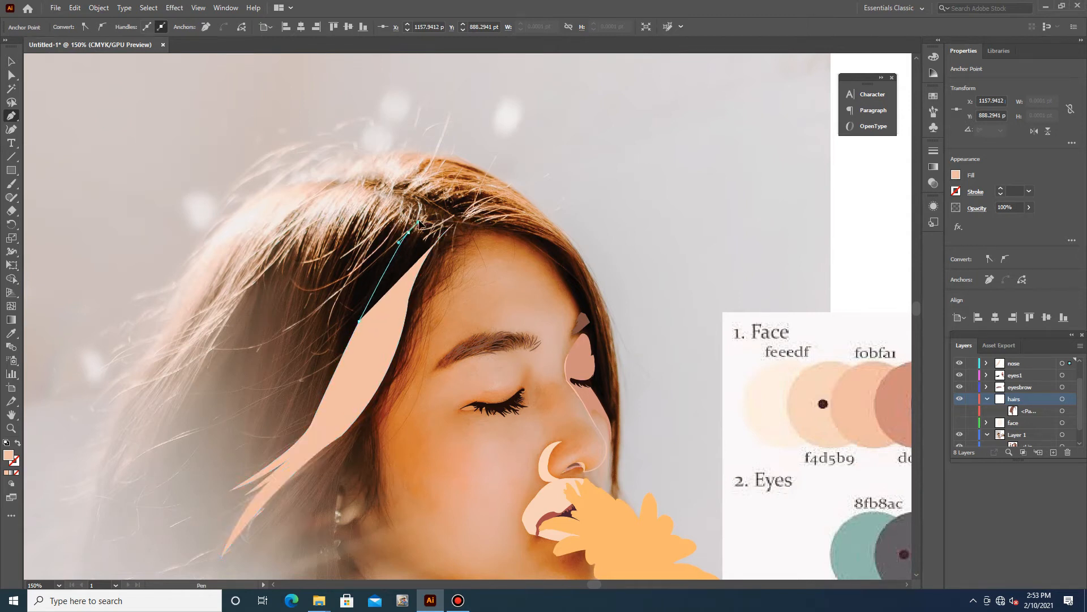
click(409, 232)
Add more pointed spikes between the first spike and the forehead at the front strand's upper end
drag(368, 314, 345, 358)
drag(437, 216, 465, 202)
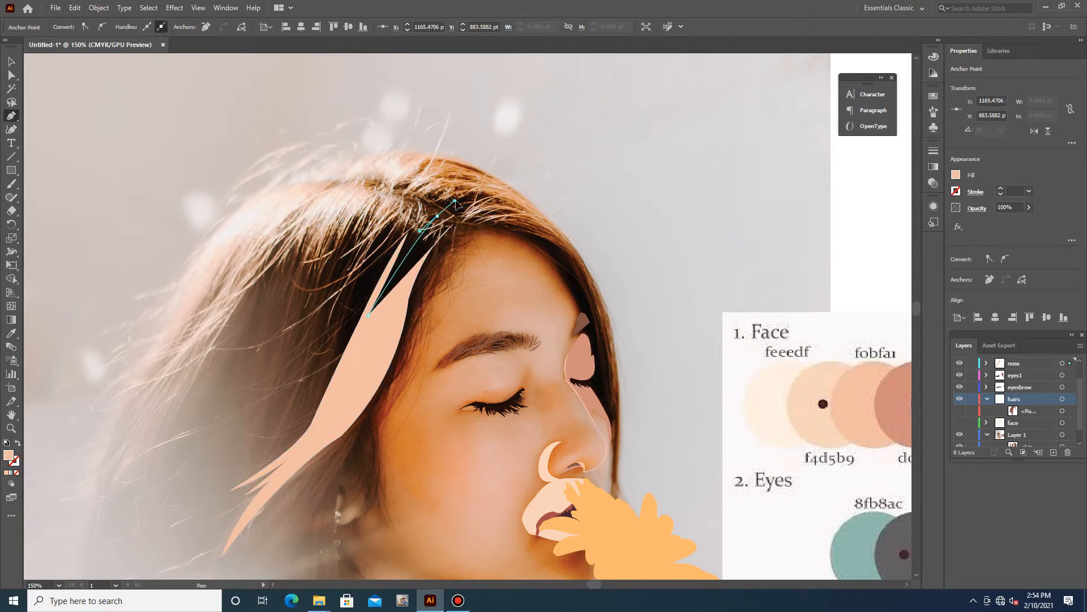
drag(376, 335, 354, 415)
click(376, 335)
drag(431, 230, 451, 215)
click(431, 230)
drag(396, 303, 385, 347)
click(397, 303)
drag(453, 223, 468, 221)
Draw a second tapered highlight strand with split lower tips behind the front strand
click(388, 193)
drag(318, 329, 260, 457)
drag(348, 293, 320, 371)
click(363, 248)
drag(344, 309, 332, 341)
click(345, 309)
drag(309, 399, 287, 438)
click(308, 399)
Finish the second highlight strand with jagged spikes along its upper end at the crown
mouse_move(378, 248)
mouse_down()
mouse_move(394, 233)
mouse_move(366, 251)
mouse_up()
click(417, 204)
click(383, 228)
click(403, 199)
click(374, 228)
click(389, 194)
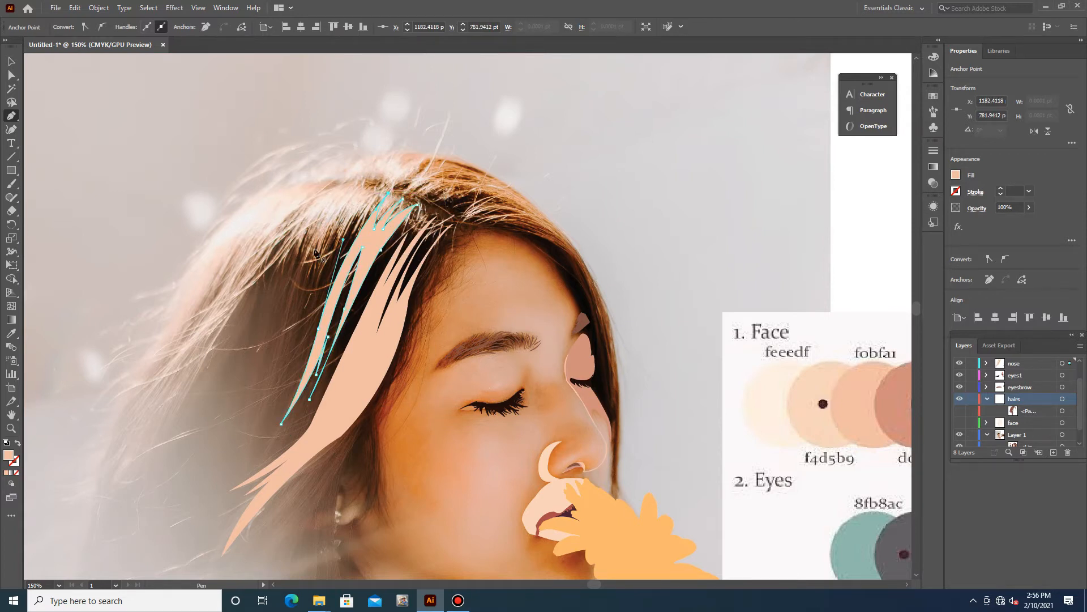
Draw a third long curved highlight strand from the crown down the back of the head, tapering to a point
click(344, 187)
drag(255, 306, 203, 456)
click(256, 306)
scroll(240, 388, down, 1)
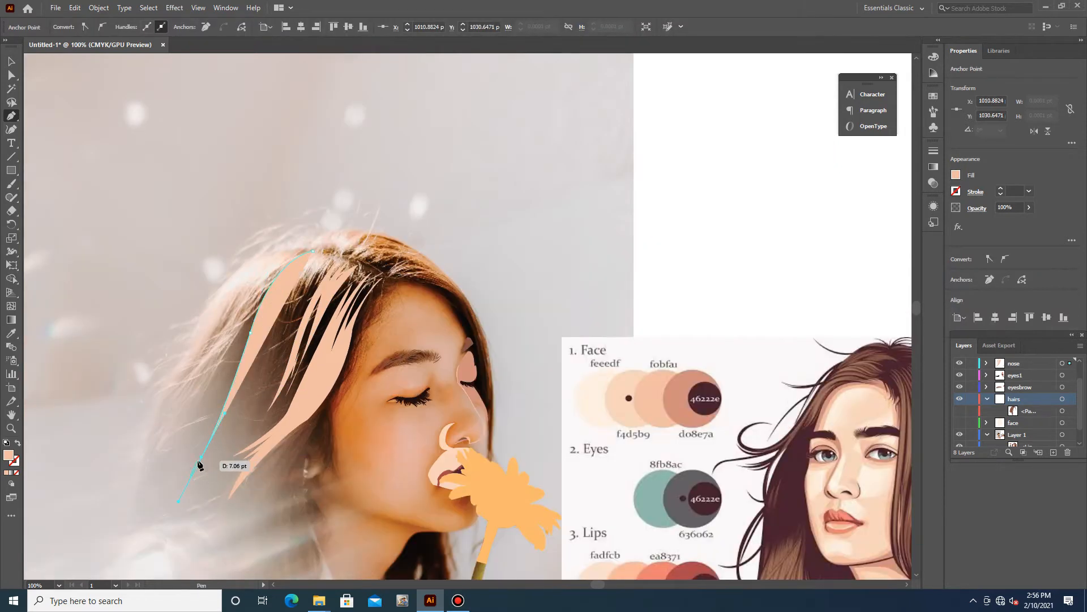
click(255, 337)
click(229, 415)
drag(229, 415, 228, 415)
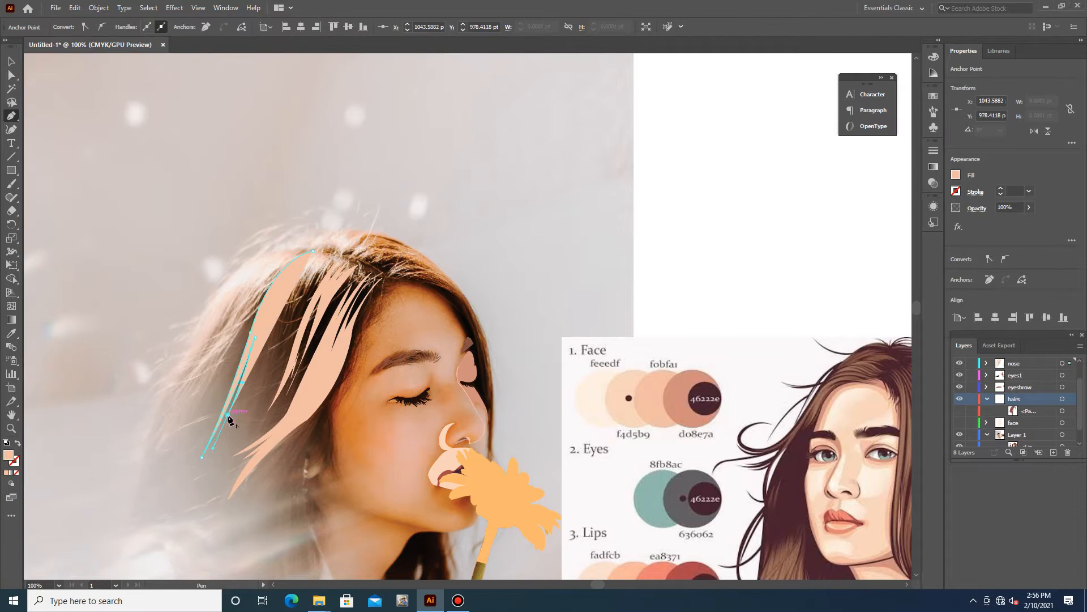
drag(267, 317, 279, 281)
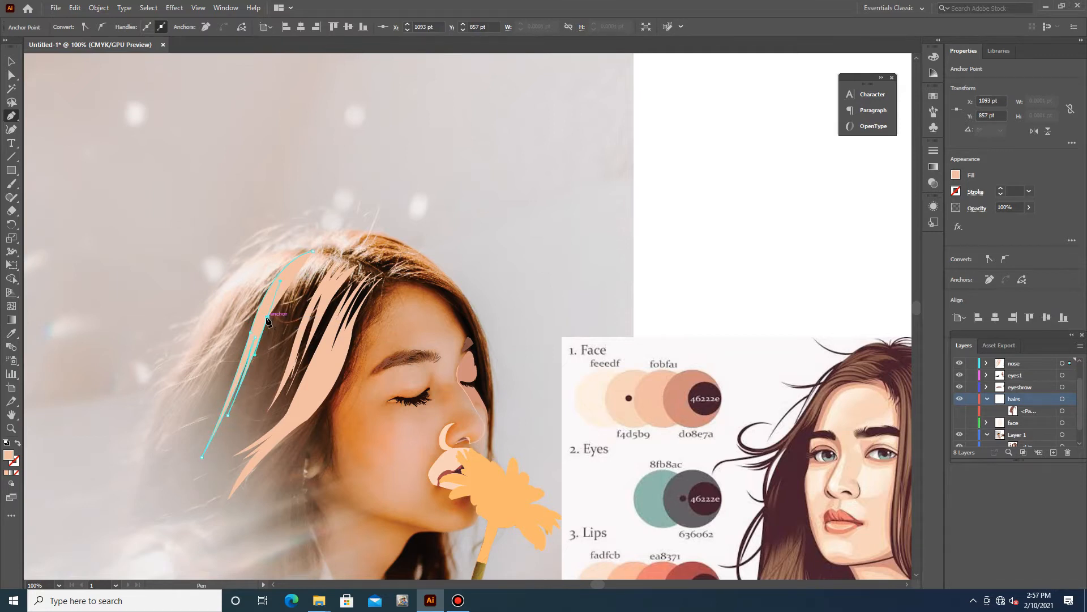
click(314, 251)
Draw a slim highlight strand with pointed lower tips in the gap between the second and third strands
click(287, 297)
drag(251, 397, 243, 430)
click(251, 397)
click(284, 316)
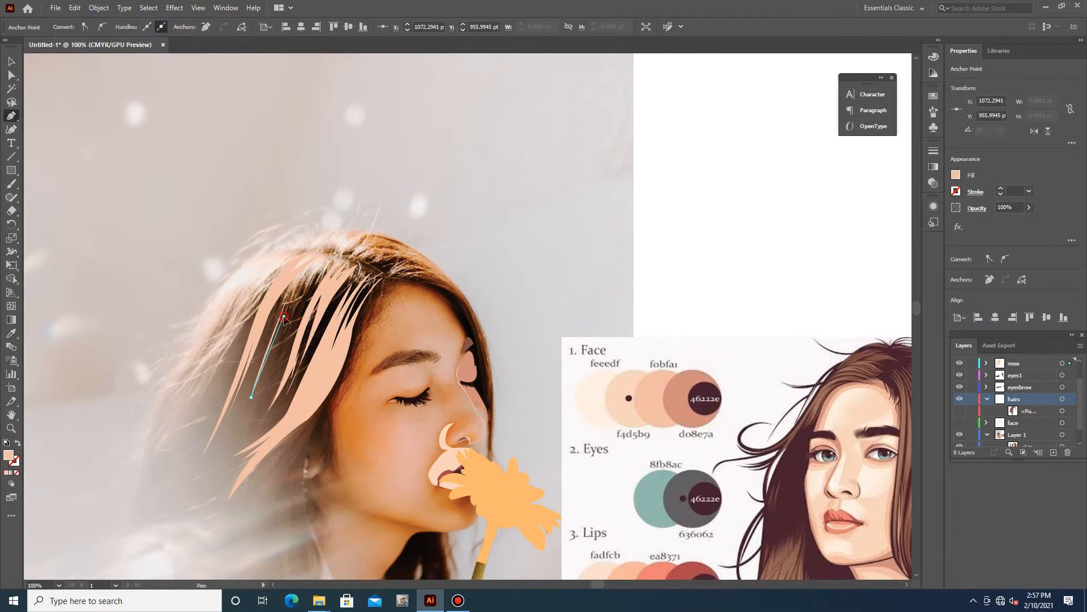
click(258, 392)
mouse_move(330, 260)
mouse_down()
mouse_move(314, 275)
mouse_move(335, 263)
mouse_up()
drag(287, 297, 278, 369)
click(221, 457)
drag(221, 457, 263, 402)
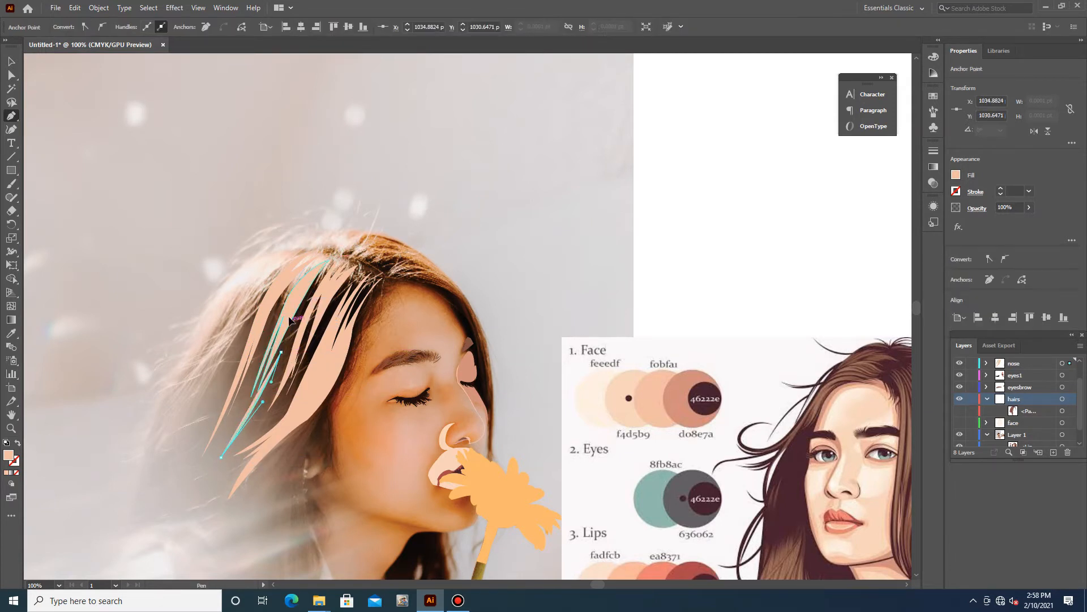
click(282, 352)
Draw a wide highlight strand with two pointed lower tips behind the third strand, following the back of the head
click(256, 301)
scroll(187, 462, down, 1)
drag(179, 448, 163, 519)
click(179, 447)
drag(255, 275, 223, 321)
click(213, 341)
drag(137, 448, 83, 491)
drag(179, 448, 221, 323)
click(281, 224)
drag(272, 245, 256, 279)
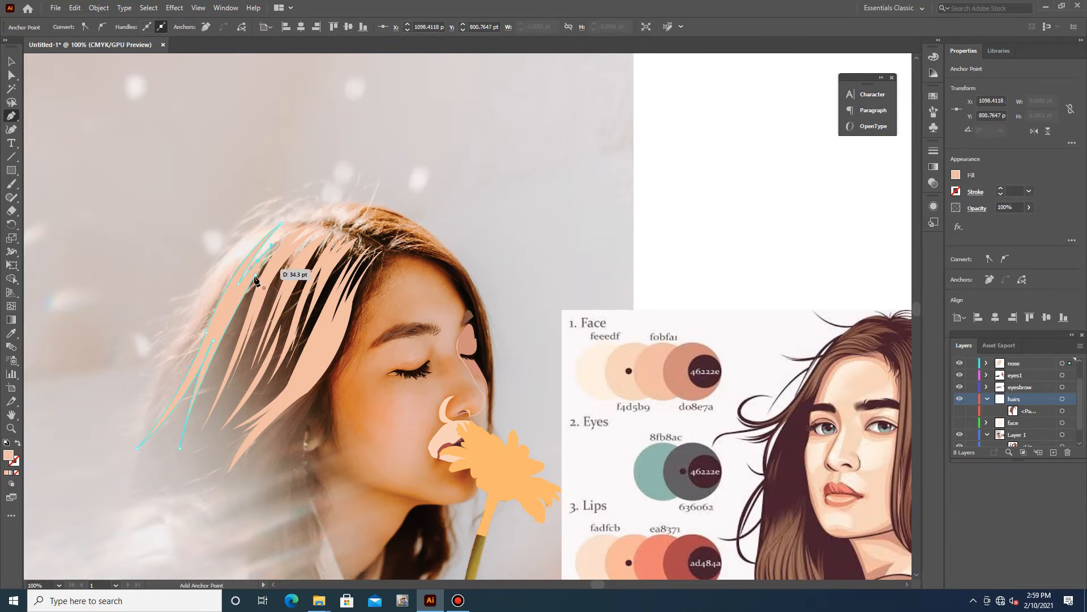
click(255, 275)
Draw pointed highlight tips along the hair's outer back edge beside the wide rear strand
click(192, 332)
click(94, 485)
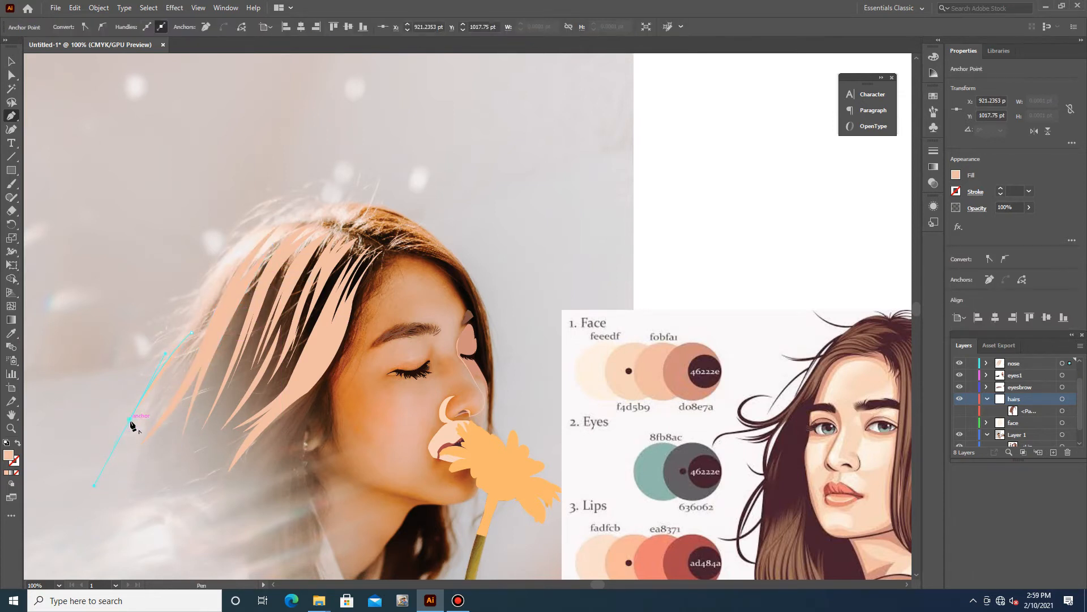
click(130, 420)
key(ctrl+z)
drag(152, 441, 150, 473)
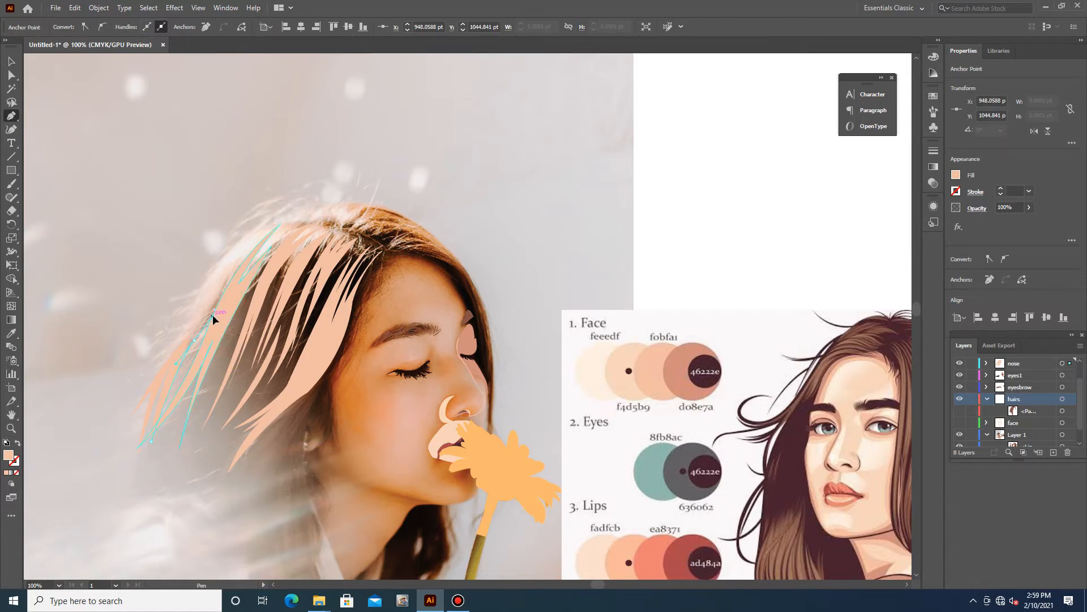
click(221, 277)
drag(174, 338, 162, 359)
Draw thin highlight strands along the upper outer edge of the hair behind the crown
click(232, 260)
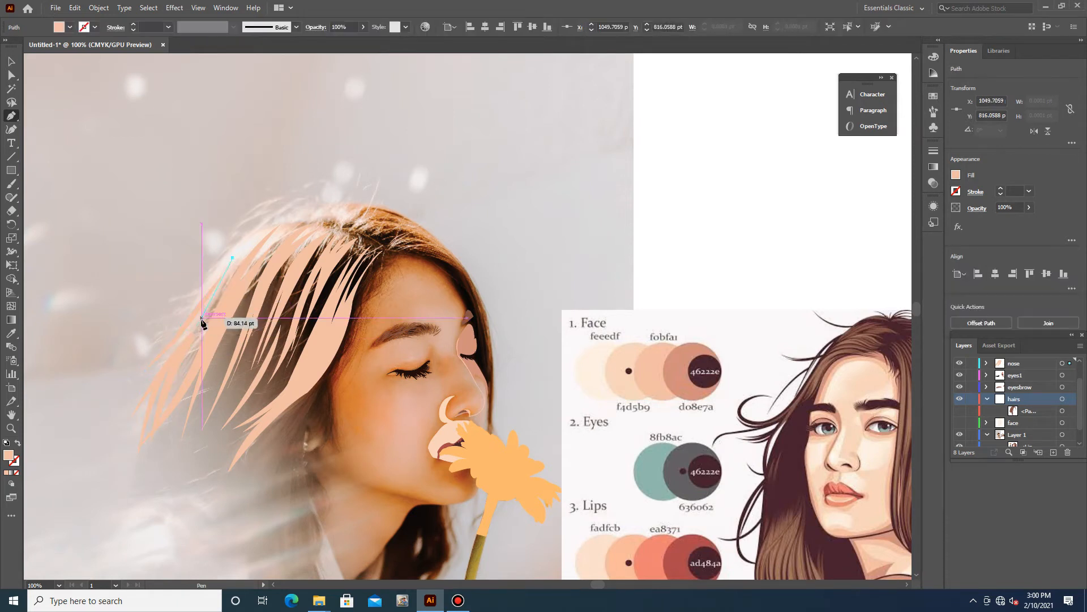
drag(191, 362, 191, 362)
drag(260, 236, 260, 237)
click(267, 224)
drag(200, 287, 183, 334)
drag(206, 288, 230, 254)
click(251, 243)
Draw highlight spikes from beside the ear that flick backward past the front strand's lower end
scroll(288, 492, down, 5)
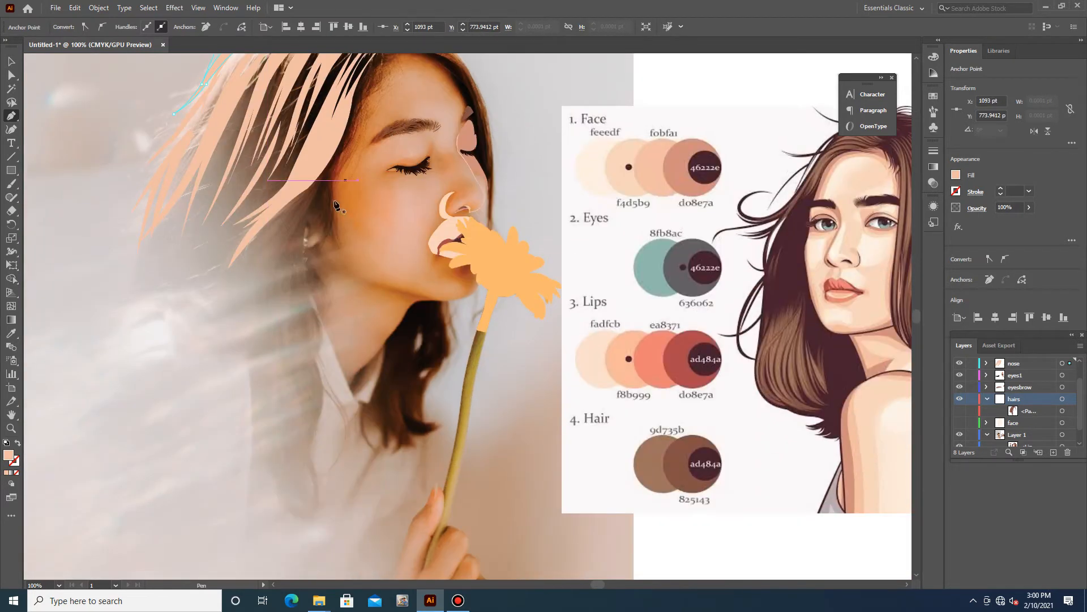
click(320, 184)
click(293, 238)
click(264, 269)
drag(203, 317, 202, 316)
drag(248, 280, 162, 269)
click(221, 298)
click(255, 256)
click(185, 288)
click(320, 183)
drag(296, 202, 264, 240)
Draw a narrow highlight strand with pointed lower tips hanging down below the ear
click(301, 226)
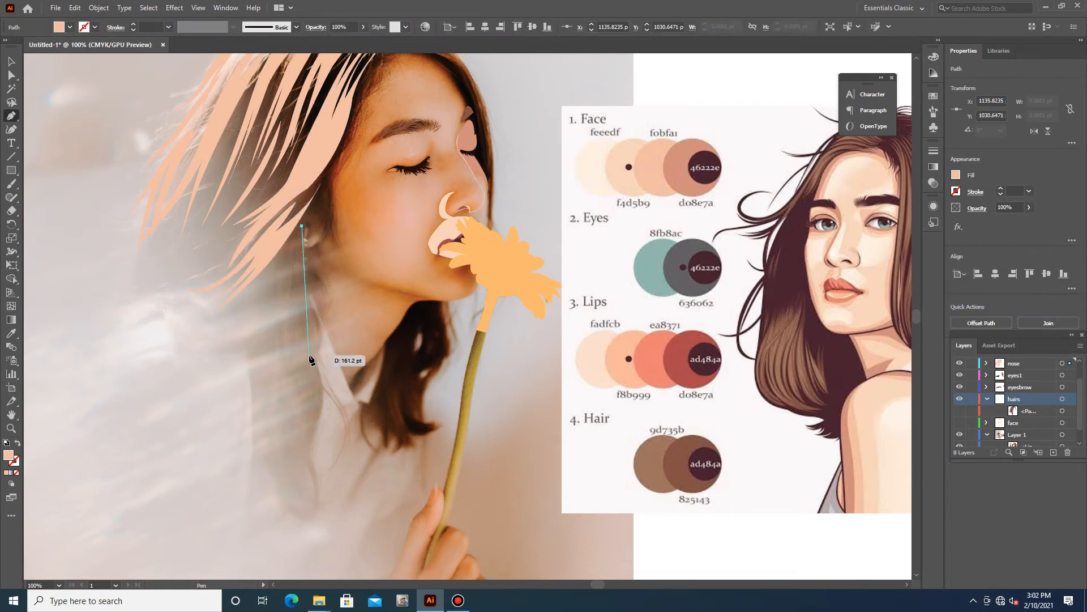
drag(291, 335, 304, 263)
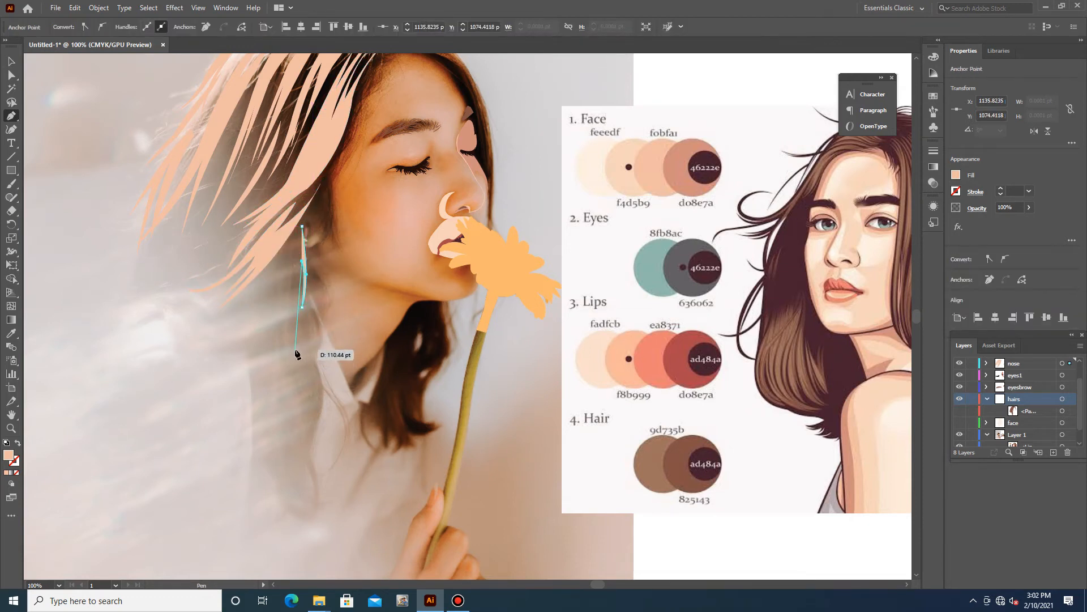
drag(297, 349, 287, 339)
mouse_move(281, 278)
mouse_down()
mouse_move(284, 288)
mouse_move(284, 277)
mouse_up()
Draw a wavy highlight strand from beneath the ear strand down past the collar to a curled tip
click(307, 302)
drag(313, 351, 311, 322)
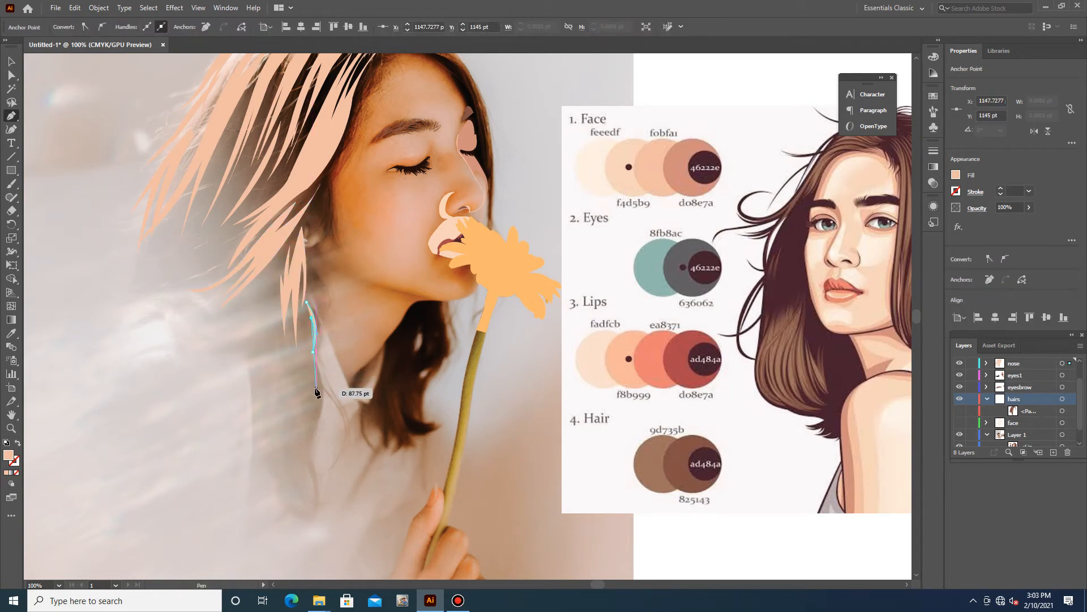
drag(346, 446, 334, 405)
drag(326, 470, 334, 461)
drag(324, 397, 317, 334)
click(302, 298)
click(316, 344)
Draw a highlight shape with several curved tips at the lower end of the hanging hair and show the base hair path
click(313, 386)
drag(309, 447, 298, 470)
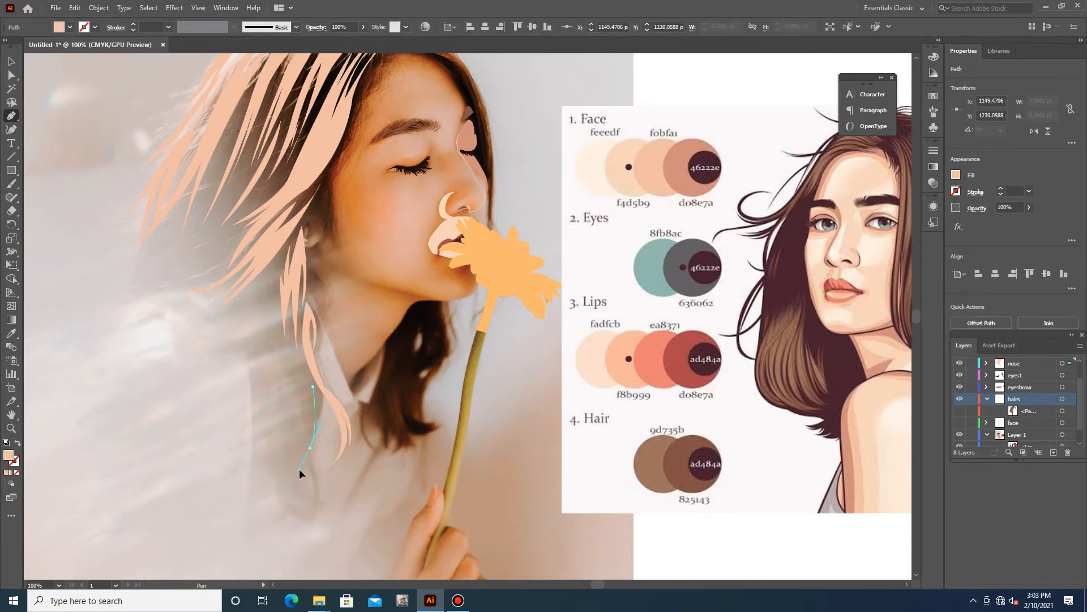
drag(327, 526, 342, 517)
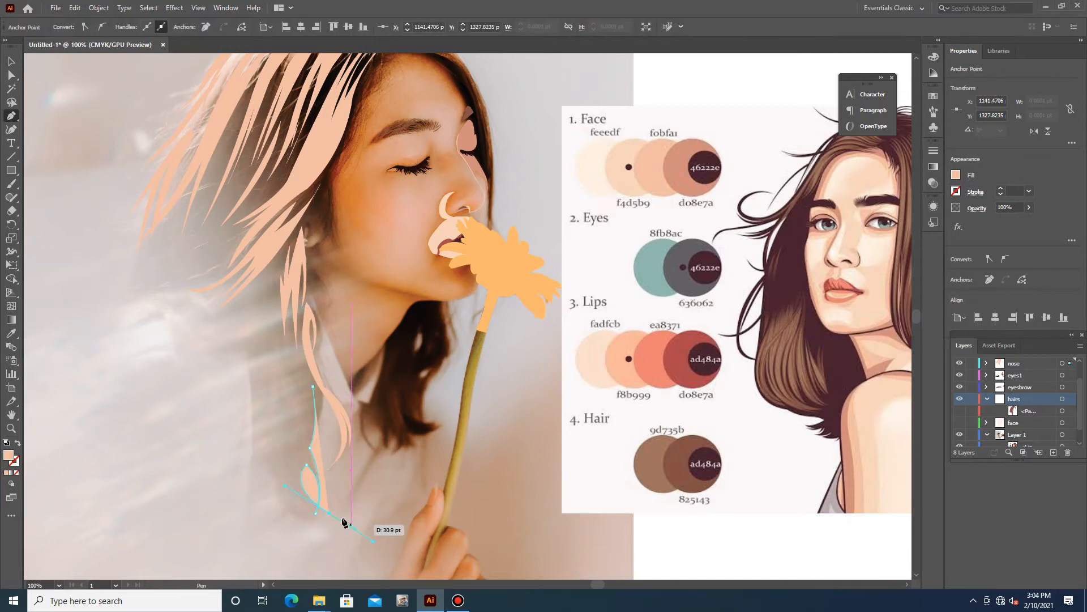
click(291, 492)
click(284, 474)
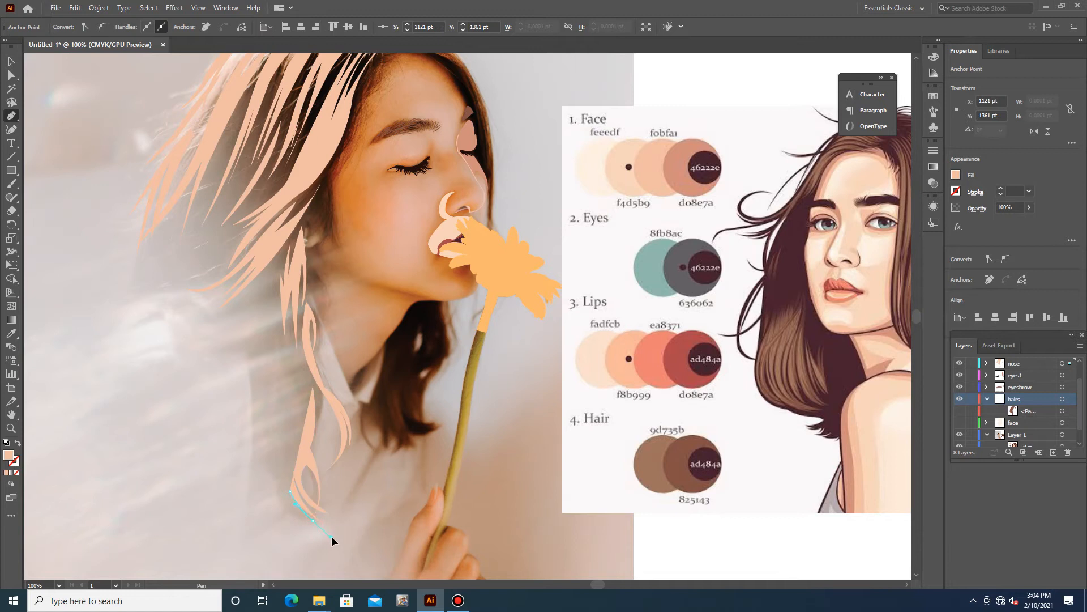
click(280, 517)
click(273, 482)
click(278, 441)
click(286, 381)
click(306, 404)
click(313, 387)
drag(290, 345, 308, 391)
click(959, 411)
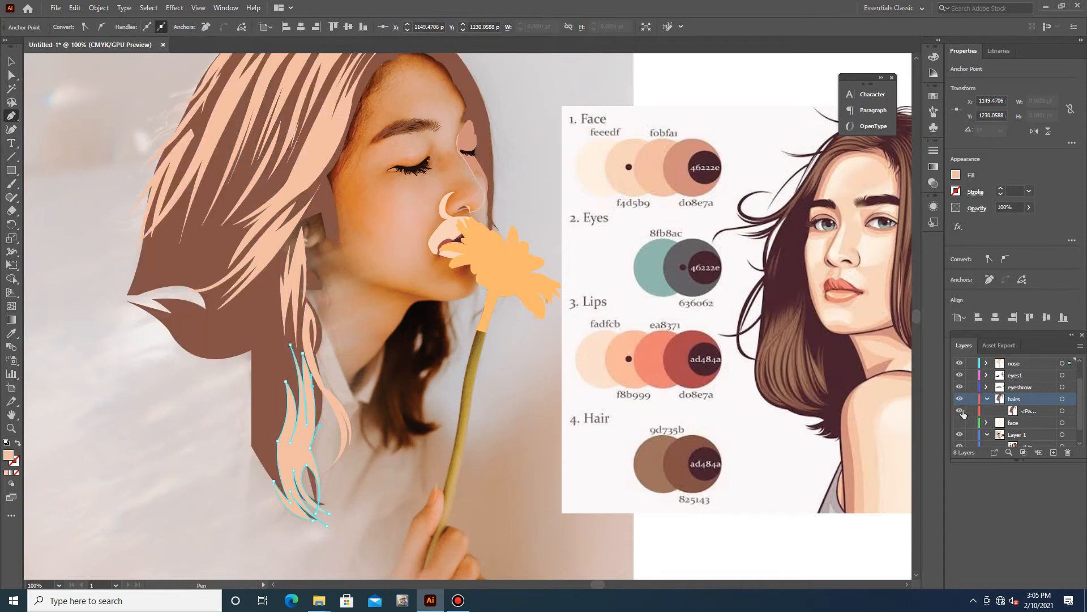
Move the hair highlight strand paths from the nose layer into the hairs layer
click(16, 64)
click(321, 144)
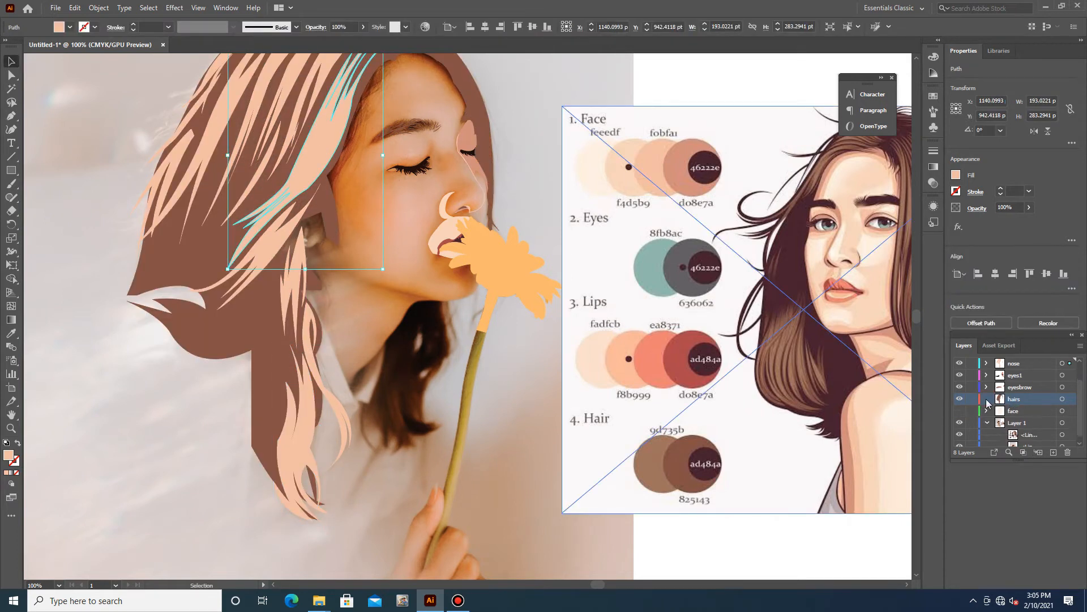
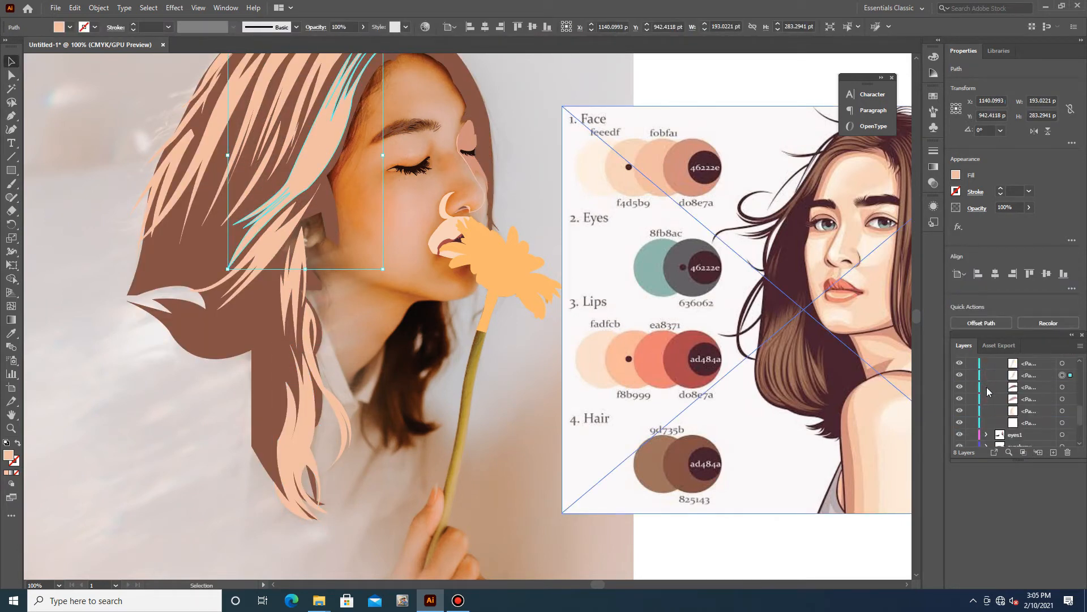
click(990, 389)
scroll(1048, 402, up, 3)
click(1029, 412)
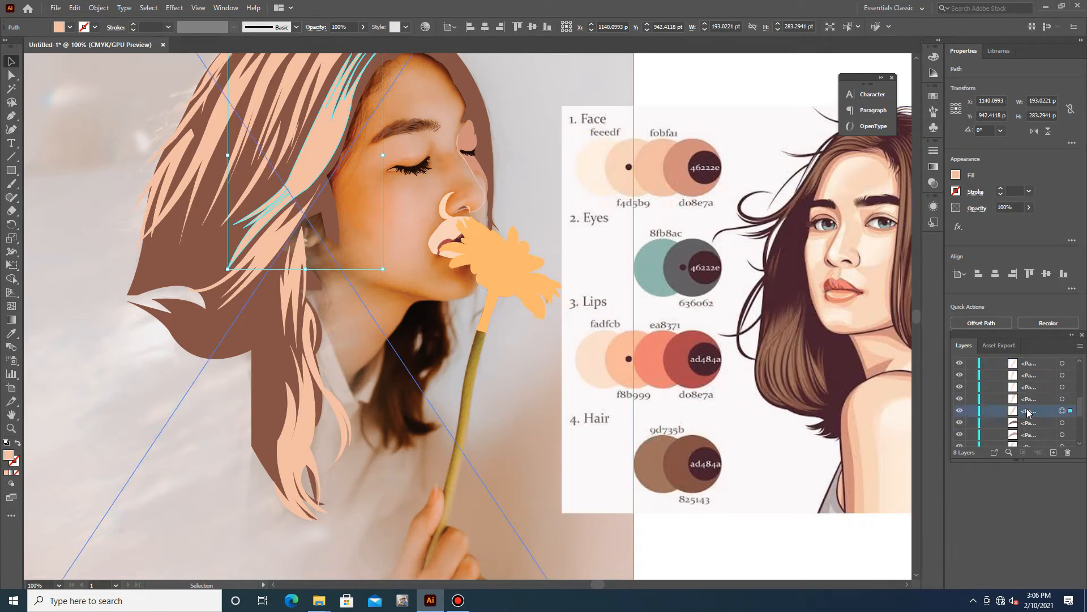
mouse_move(1029, 412)
mouse_down()
mouse_move(1032, 444)
mouse_move(1020, 393)
mouse_up()
click(986, 393)
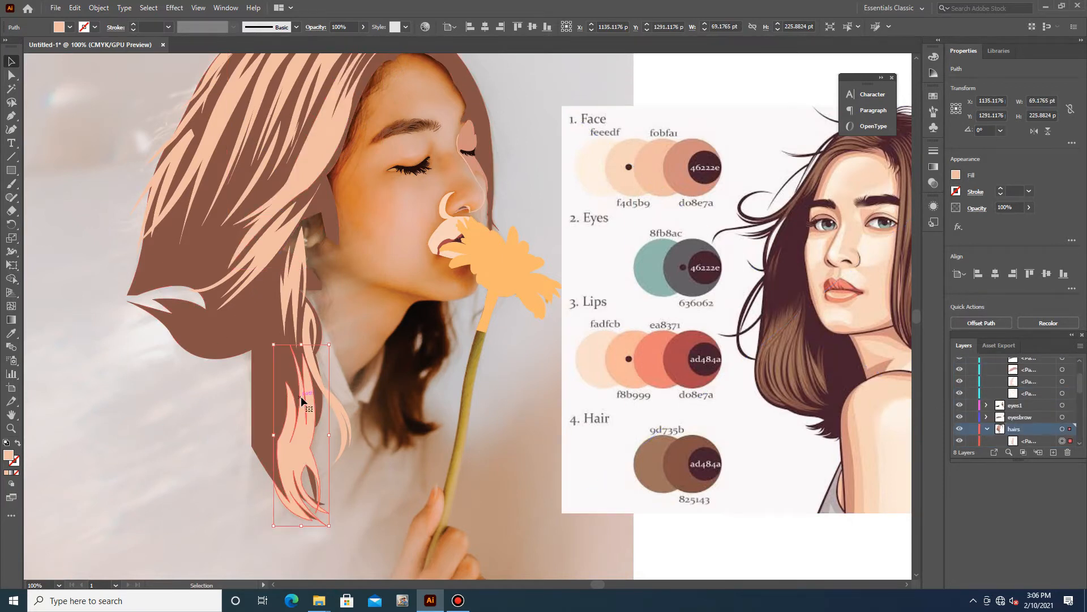
Recolor the highlight strands with the 825143 hair swatch and the base hair with the darkest hair swatch
scroll(317, 419, up, 2)
click(332, 462)
shift+click(316, 273)
shift+click(301, 106)
shift+click(259, 121)
shift+click(198, 187)
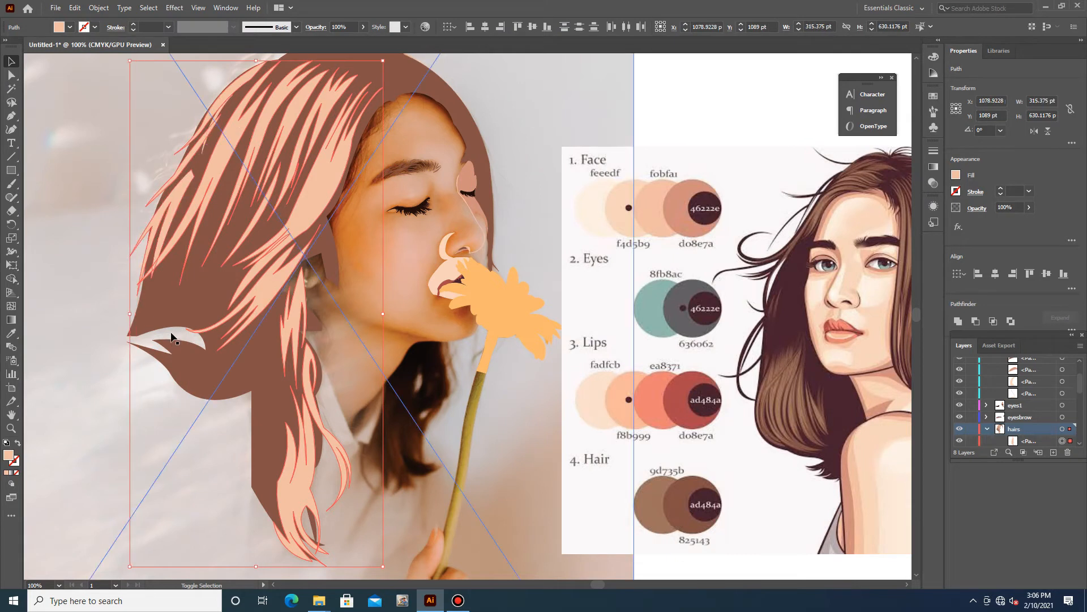
key(i)
click(688, 496)
ctrl+click(321, 90)
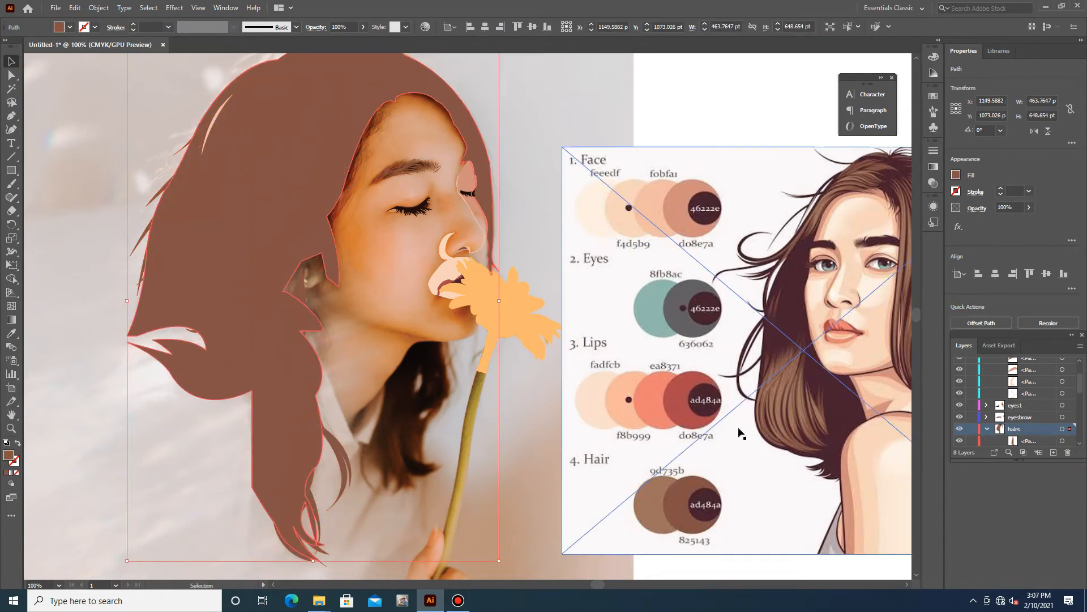
click(705, 504)
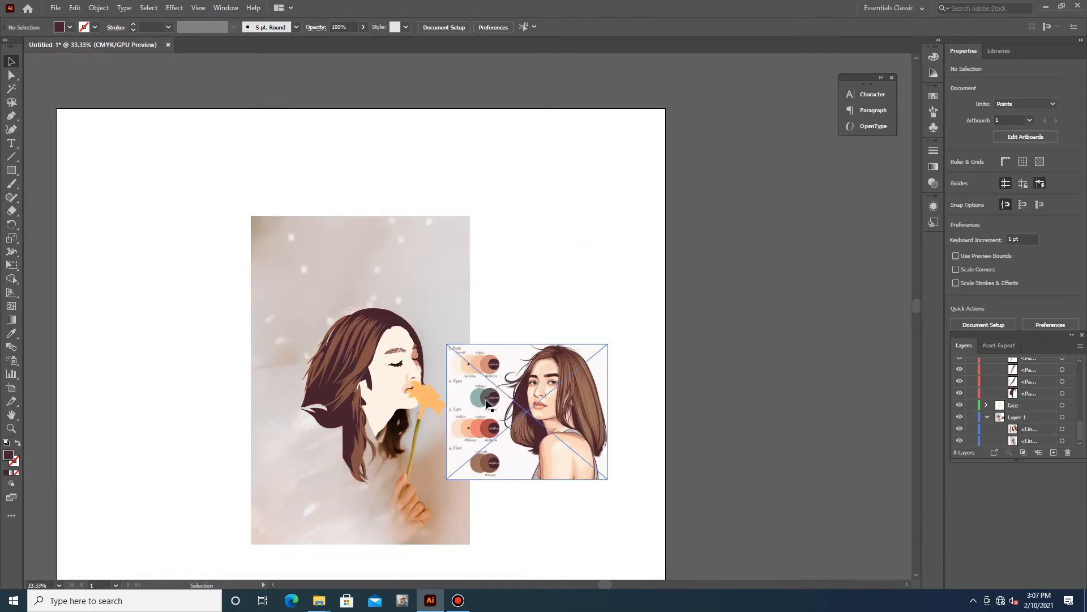
Collapse Layer 1 and hide the base hair path inside the hairs layer
click(988, 418)
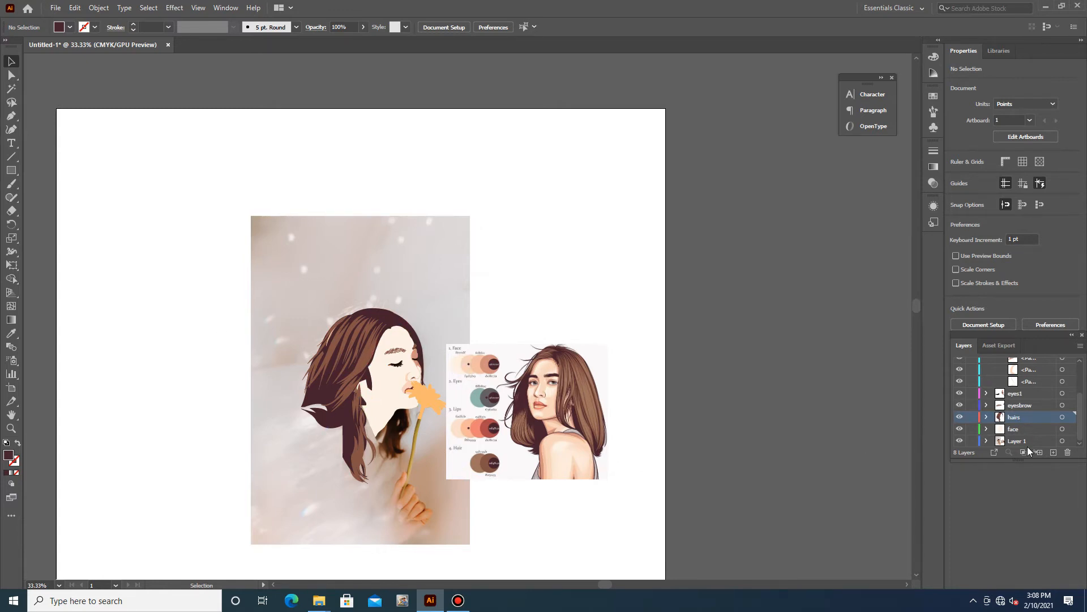
click(989, 418)
click(959, 417)
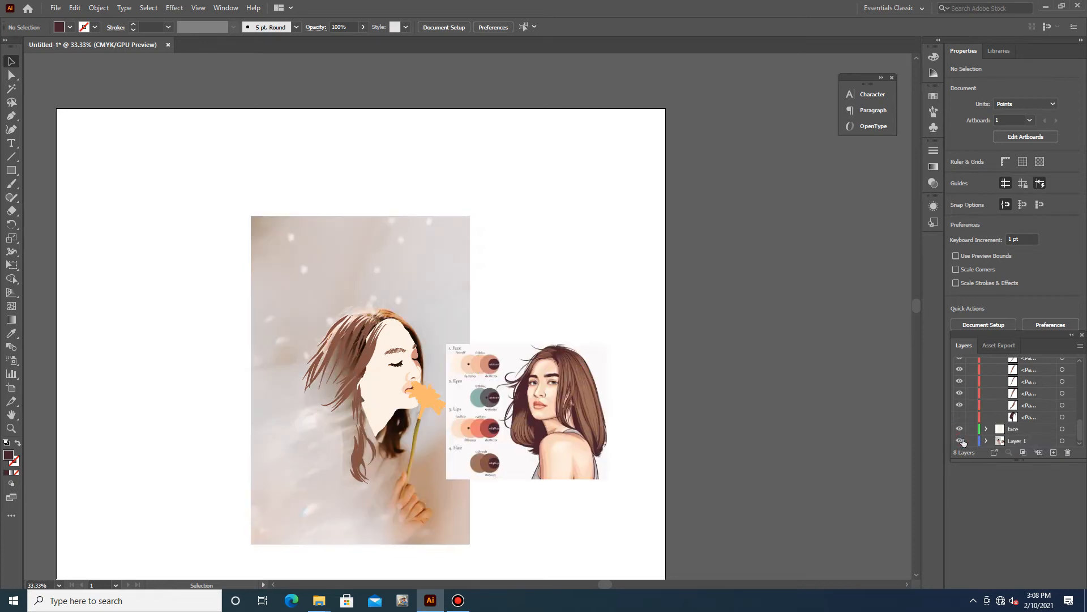
scroll(327, 392, up, 5)
scroll(247, 498, down, 1)
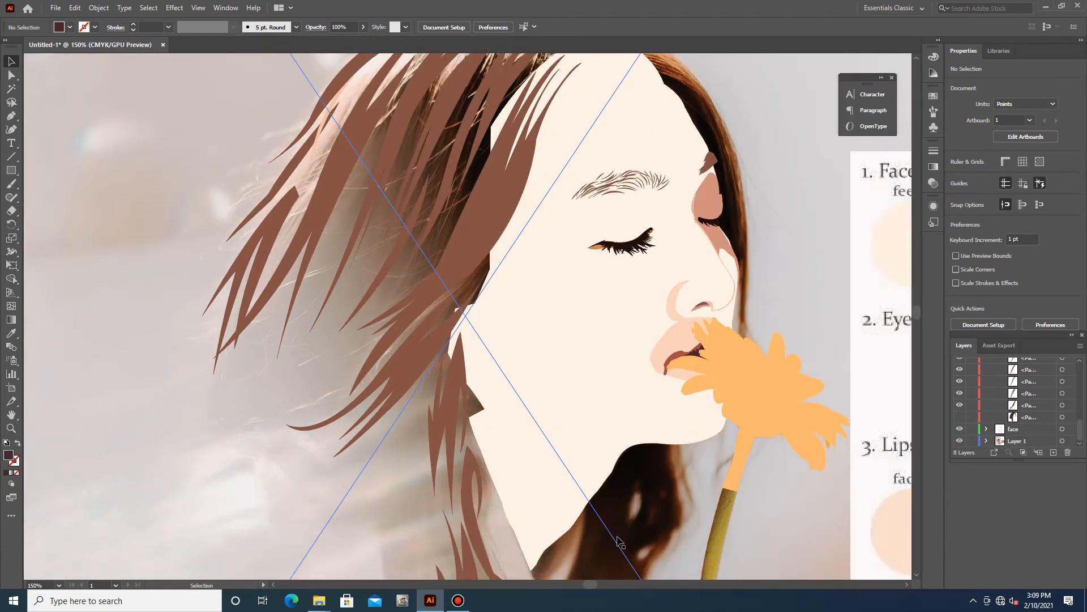
scroll(359, 495, down, 6)
Draw a brown highlight shape with several pointed tips at the lowest end of the back hair with the Pen tool
key(p)
scroll(323, 406, up, 6)
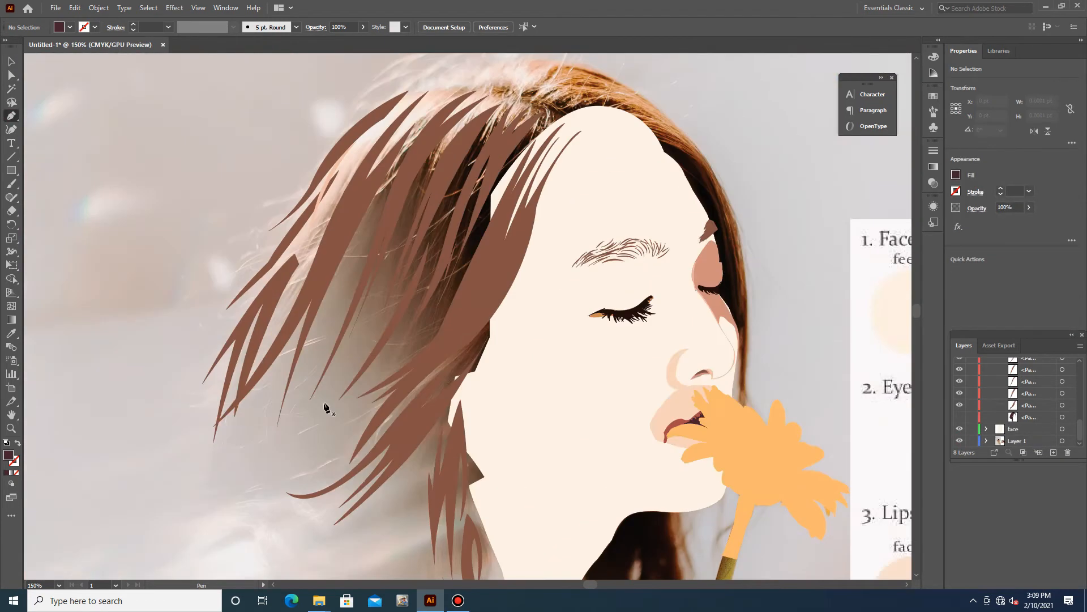
scroll(347, 457, down, 5)
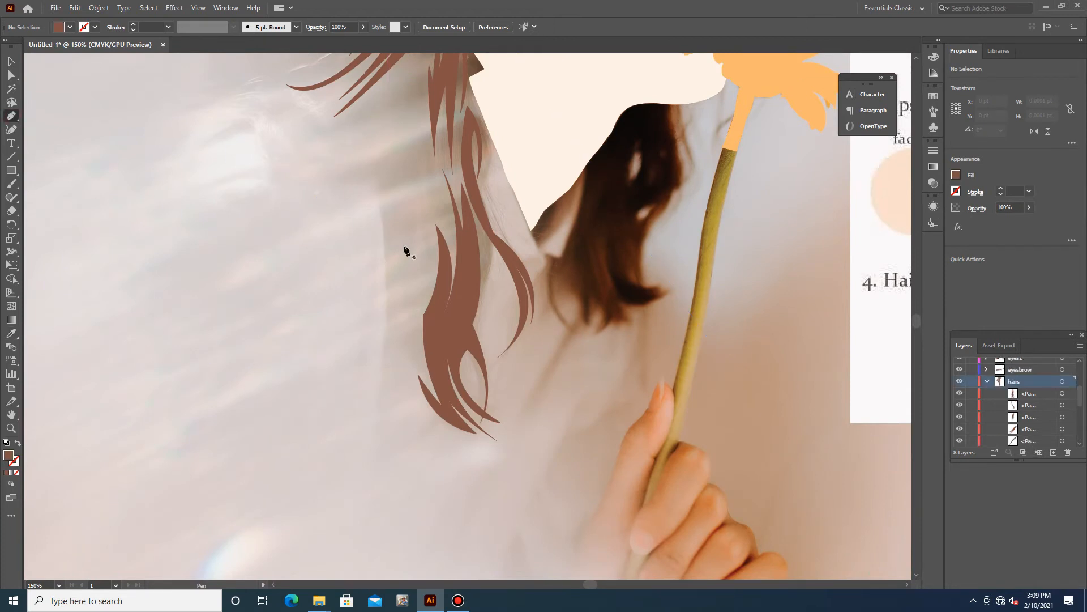
scroll(424, 317, down, 2)
click(412, 328)
click(391, 429)
drag(391, 429, 383, 425)
drag(381, 359, 388, 326)
drag(397, 257, 408, 319)
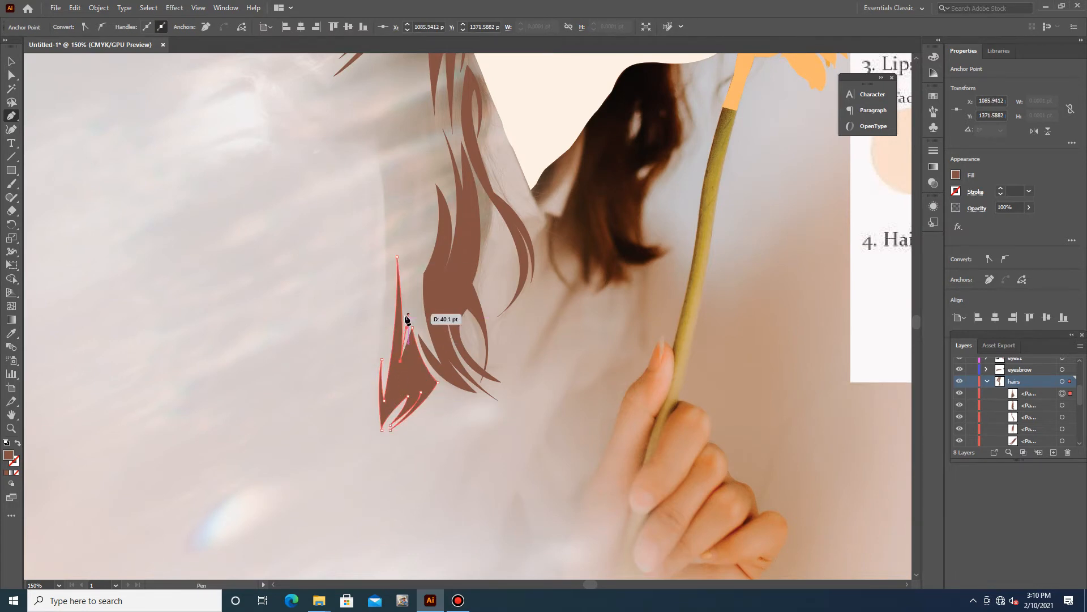
drag(406, 383, 377, 229)
Draw a long narrow vertical strand along the back edge of the hanging hair, above the lowest tips
click(382, 174)
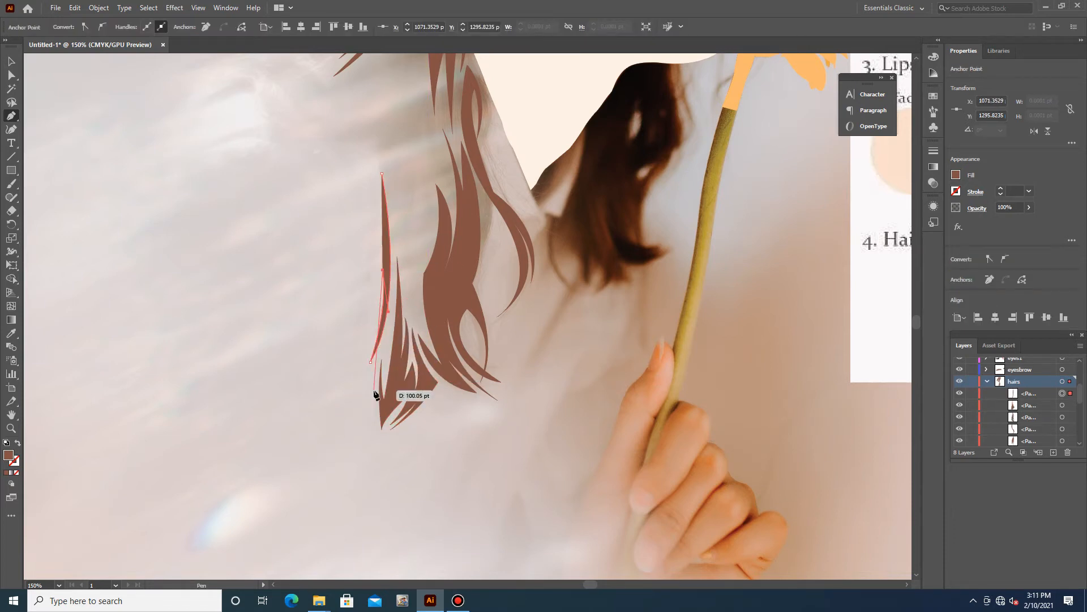
click(373, 397)
click(363, 196)
scroll(324, 214, up, 3)
scroll(324, 214, up, 3)
click(354, 283)
click(383, 311)
Start a flicked highlight shape below the front strands, with its pointed tips sweeping toward the back of the hair
scroll(274, 235, up, 1)
click(400, 207)
drag(275, 214, 306, 223)
drag(189, 239, 152, 272)
click(199, 242)
drag(250, 223, 291, 219)
click(202, 245)
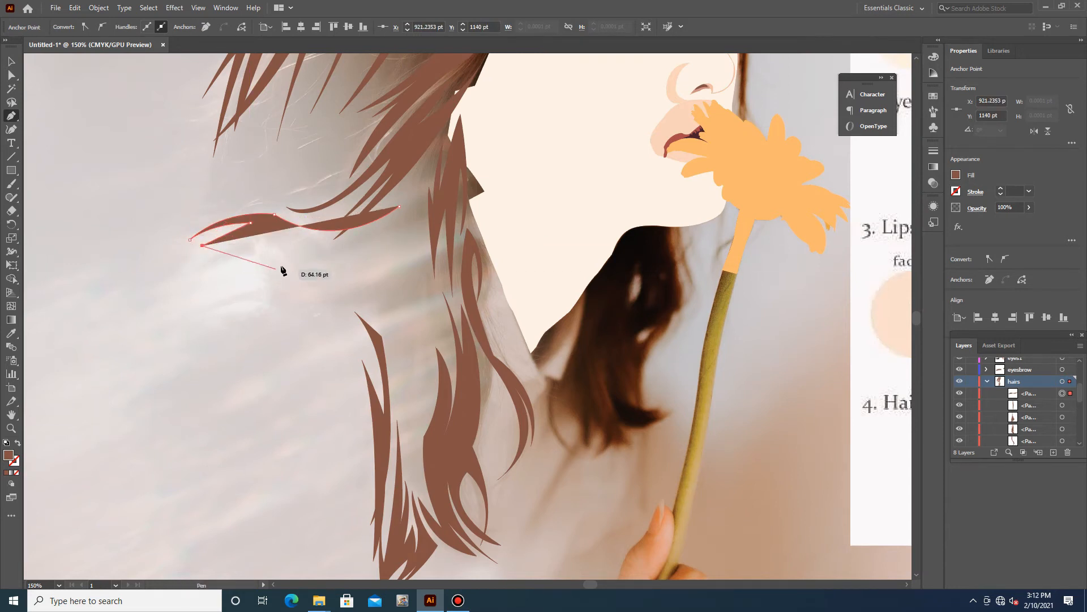
Finish the flicked shape with curved tips pointing down to the hanging hair and an upper tip reaching the front strands
click(345, 333)
drag(285, 260, 340, 311)
click(350, 363)
click(316, 283)
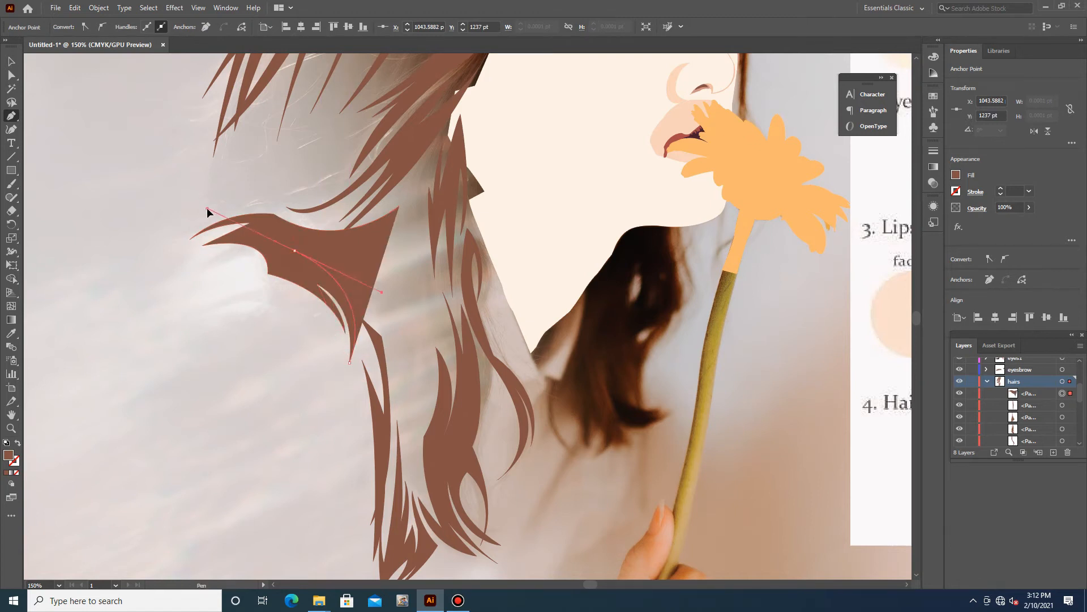
drag(294, 250, 369, 281)
click(429, 163)
drag(321, 240, 397, 265)
drag(283, 227, 364, 279)
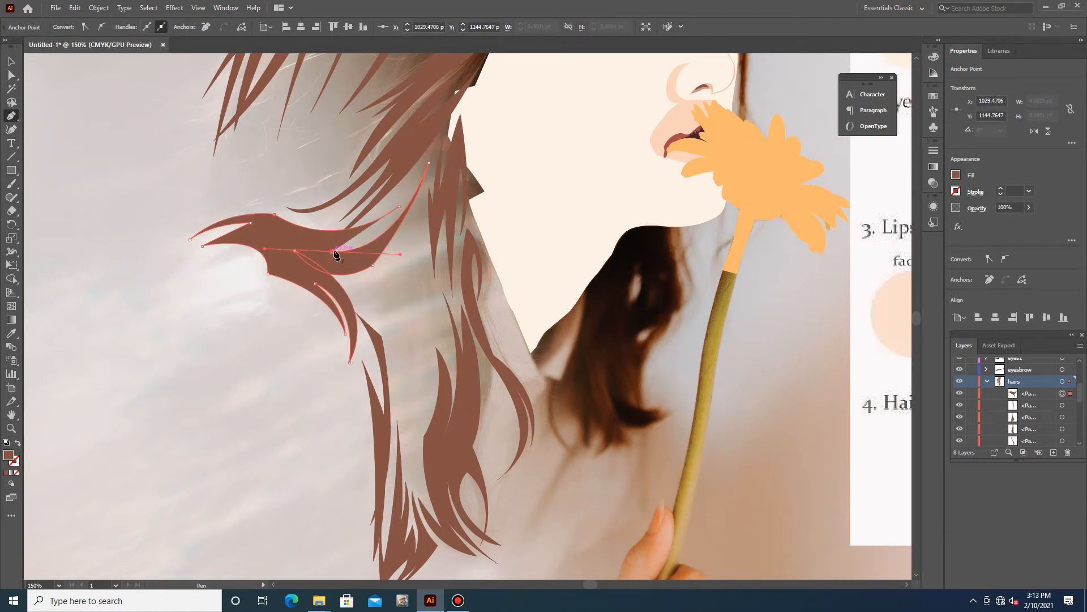
drag(309, 245, 314, 251)
Draw two narrow strands sweeping backward just above the flicked shape, the outer one with a curved tip
scroll(411, 178, up, 3)
click(305, 190)
drag(170, 287, 160, 300)
scroll(156, 308, down, 2)
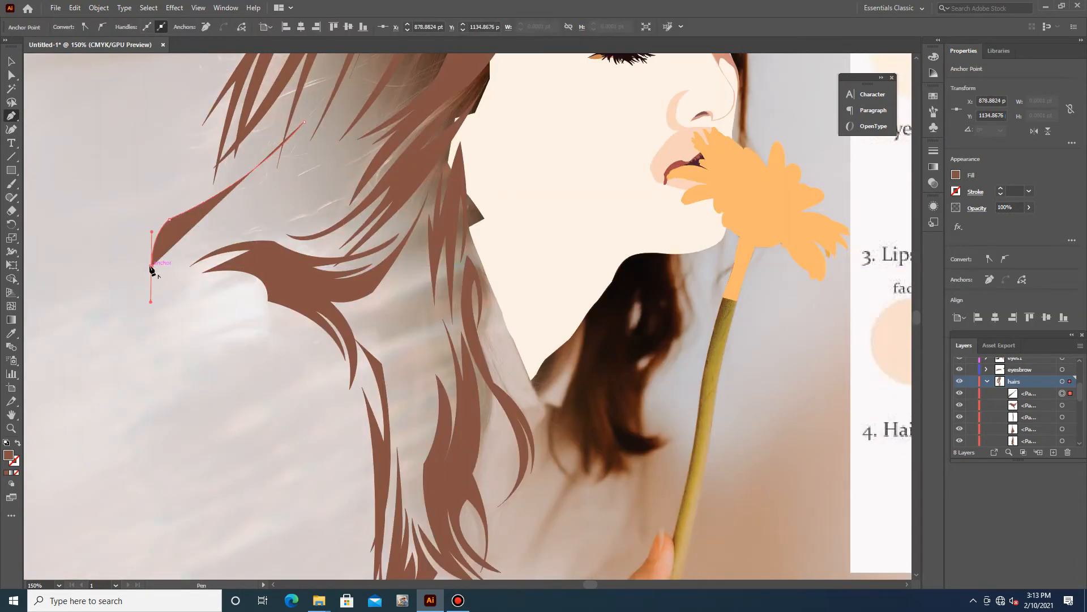
click(303, 122)
click(179, 250)
drag(264, 229, 292, 207)
Draw a highlight strand with several backward-pointing tips between the narrow strands and the front strands
click(354, 153)
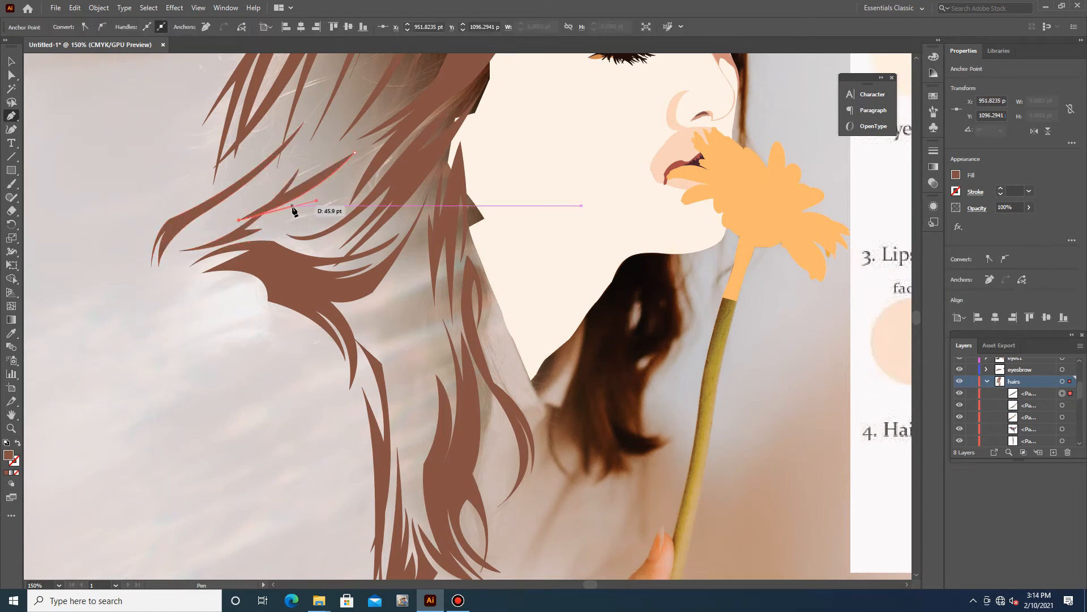
drag(179, 241, 89, 247)
mouse_move(309, 209)
mouse_down()
mouse_move(316, 223)
mouse_move(393, 160)
mouse_move(321, 205)
mouse_up()
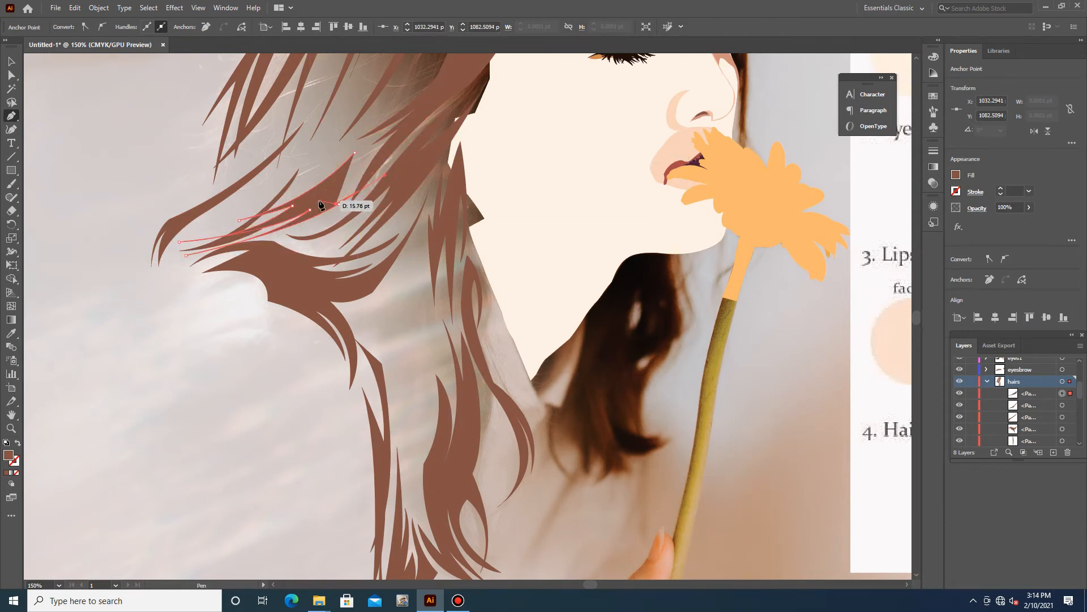
drag(369, 154, 314, 201)
Draw a slim highlight strand running down to two pointed tips at the outer back hair
scroll(354, 169, up, 3)
drag(220, 312, 219, 315)
drag(175, 374, 177, 425)
drag(184, 374, 231, 340)
click(350, 189)
Draw a long diagonal strand from the middle of the back hair down to split tips at its outer edge
click(353, 96)
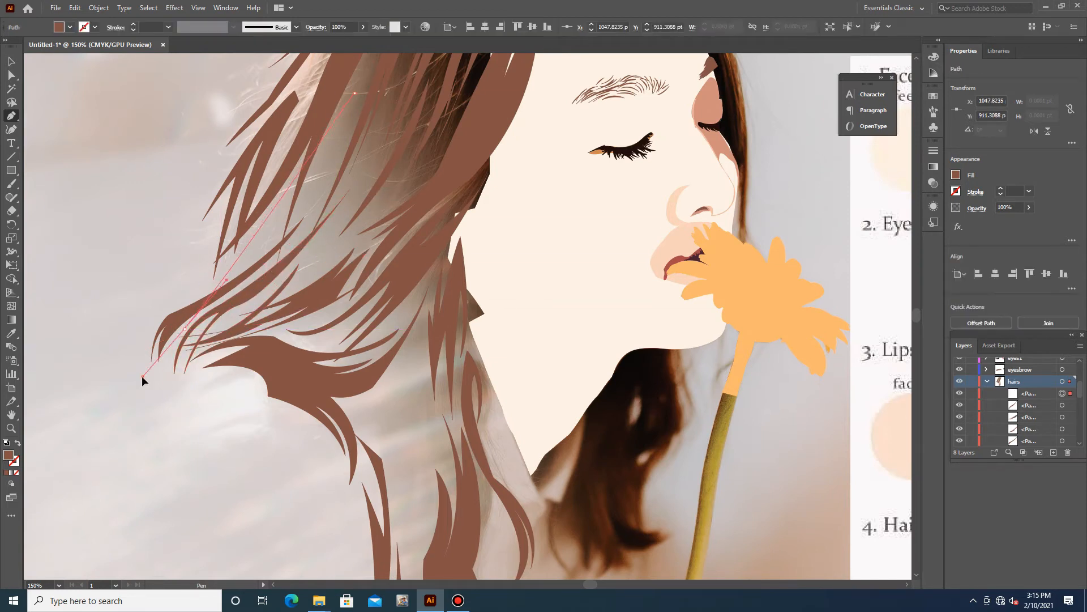
click(185, 328)
drag(249, 253, 270, 216)
drag(250, 256, 240, 266)
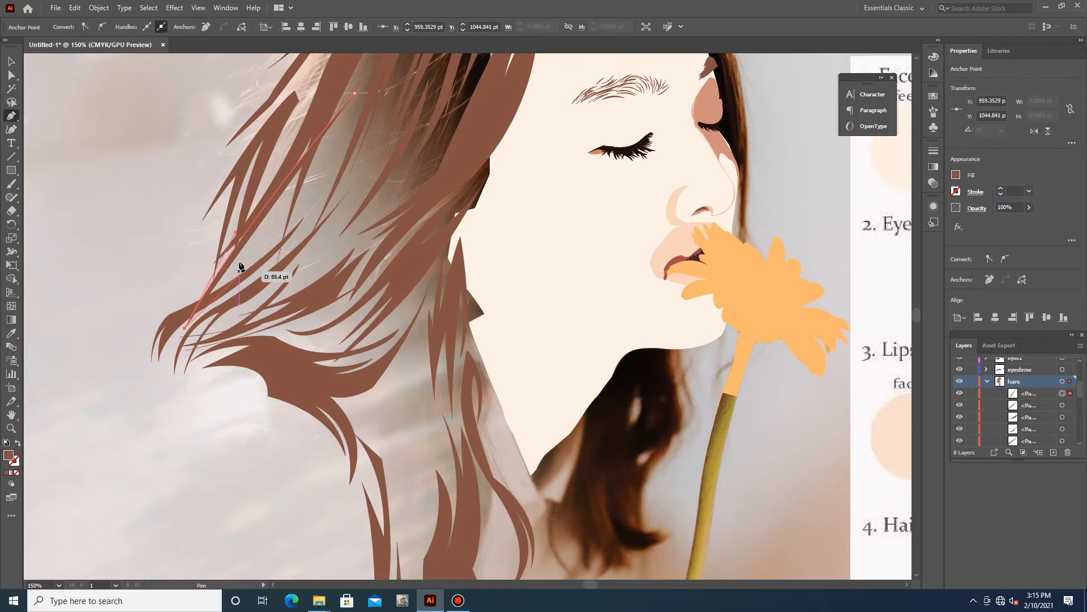
drag(166, 365, 167, 368)
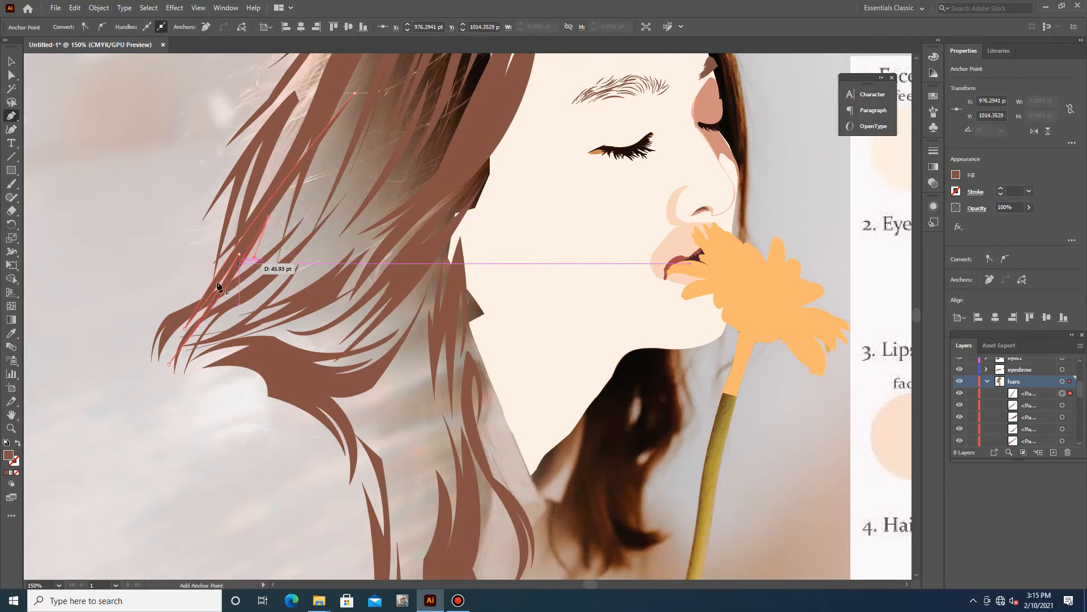
scroll(376, 331, up, 3)
Draw a multi-tipped highlight strand along the outer back edge of the hair, reaching up toward the crown
click(321, 158)
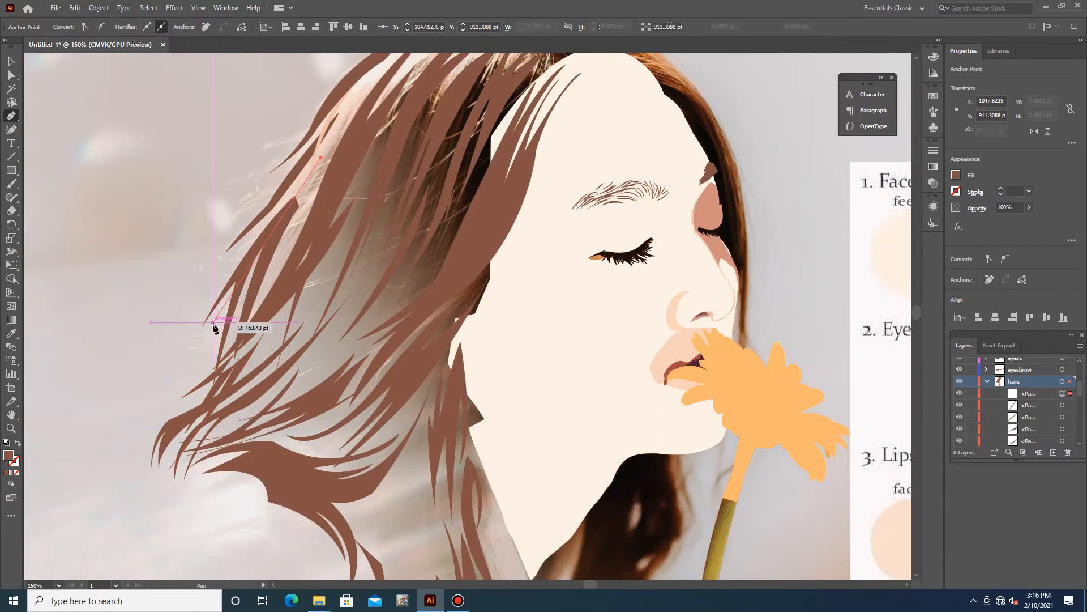
drag(213, 333, 203, 452)
click(213, 334)
drag(251, 242, 275, 215)
click(250, 243)
drag(203, 371, 191, 413)
click(202, 371)
drag(300, 221, 338, 154)
click(300, 221)
click(259, 236)
drag(376, 77, 400, 75)
scroll(304, 181, down, 4)
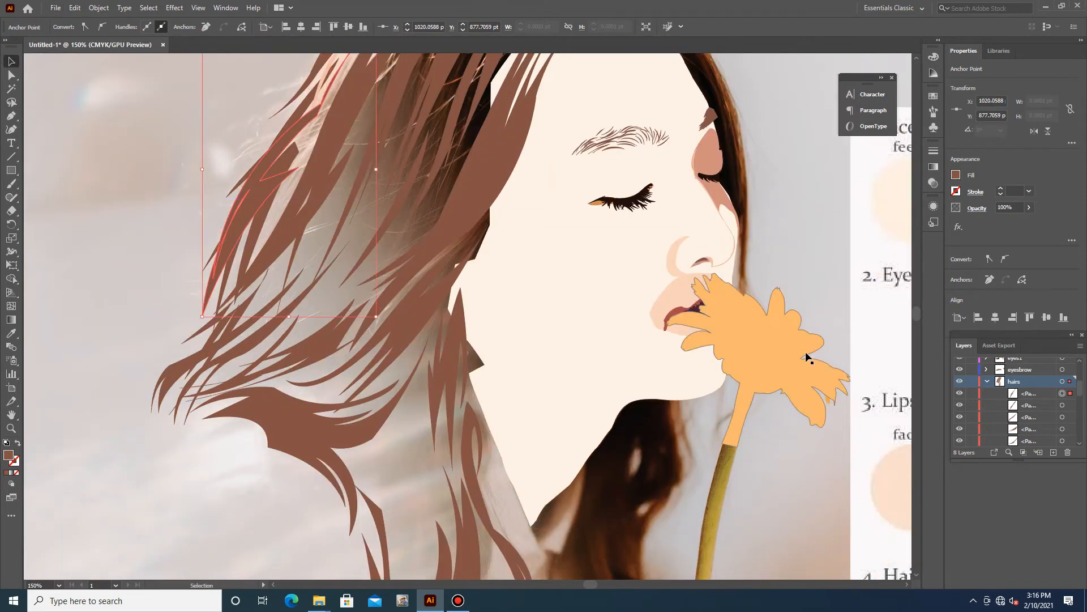
Start a spiky highlight shape in the hanging hair below the ear, with alternating tips curving down toward the front
click(418, 233)
drag(448, 354, 460, 401)
click(448, 355)
drag(491, 466, 532, 514)
click(491, 466)
drag(437, 352, 429, 275)
click(438, 351)
drag(498, 504, 560, 558)
click(498, 505)
Extend the hanging-hair highlight with more long curved spikes toward its lower end and back side
drag(428, 383, 422, 344)
click(429, 383)
drag(512, 542, 562, 570)
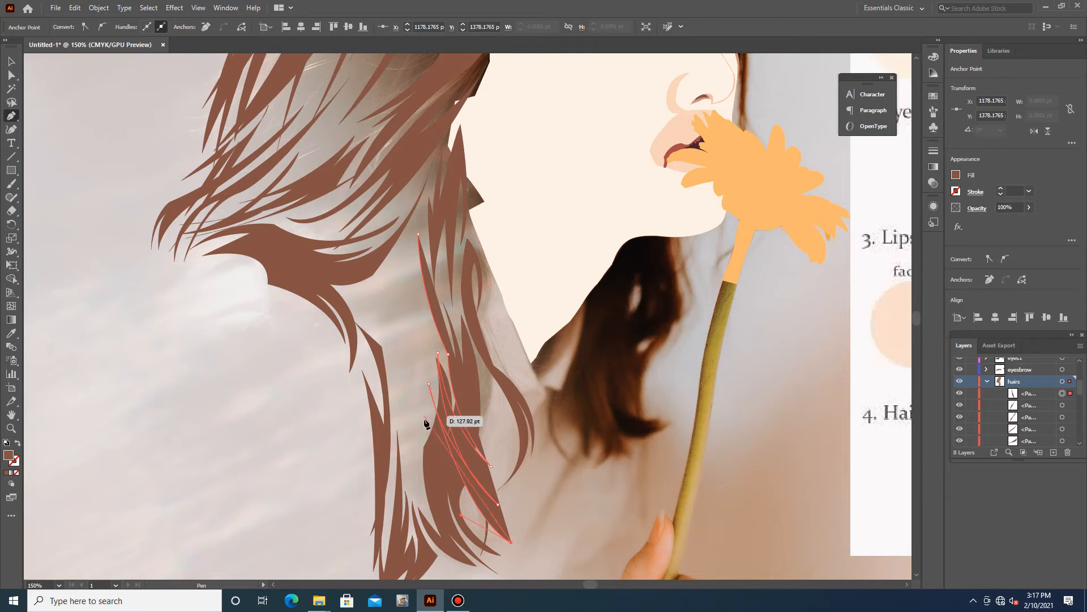
drag(426, 418, 411, 348)
click(428, 418)
drag(471, 517, 522, 560)
click(470, 517)
drag(402, 410, 389, 374)
click(402, 411)
Complete the hanging-hair highlight with narrow upward-pointing spikes along its back and upper edge
click(417, 443)
click(391, 308)
drag(391, 309, 423, 208)
click(409, 368)
click(394, 250)
click(418, 371)
click(405, 246)
click(424, 349)
Draw a highlight shape from below the ear with curved tips reaching toward the collar and the hanging hair
scroll(463, 372, down, 1)
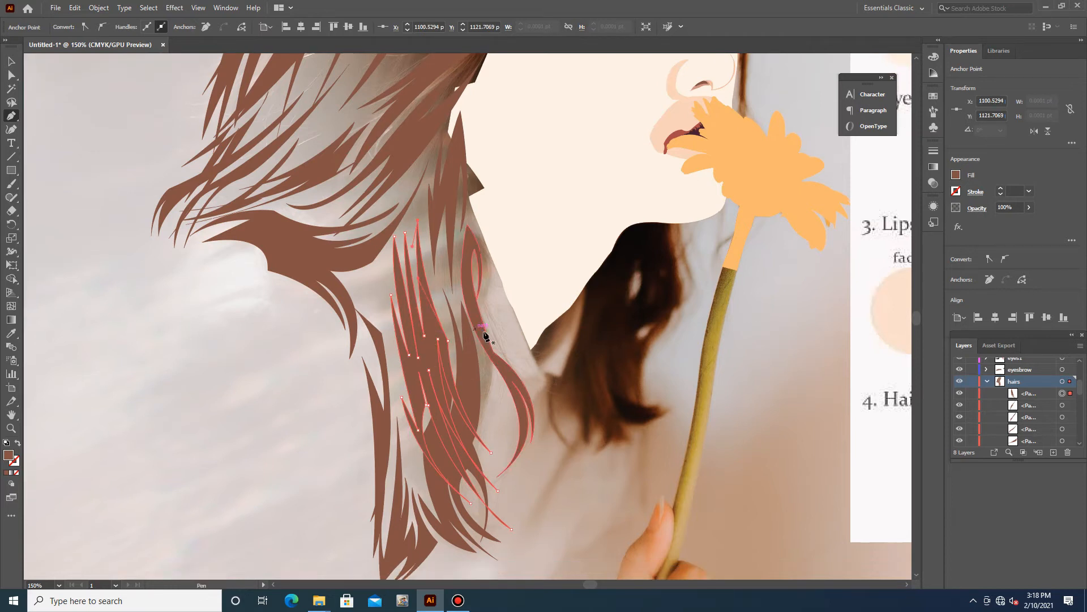
drag(551, 348, 624, 380)
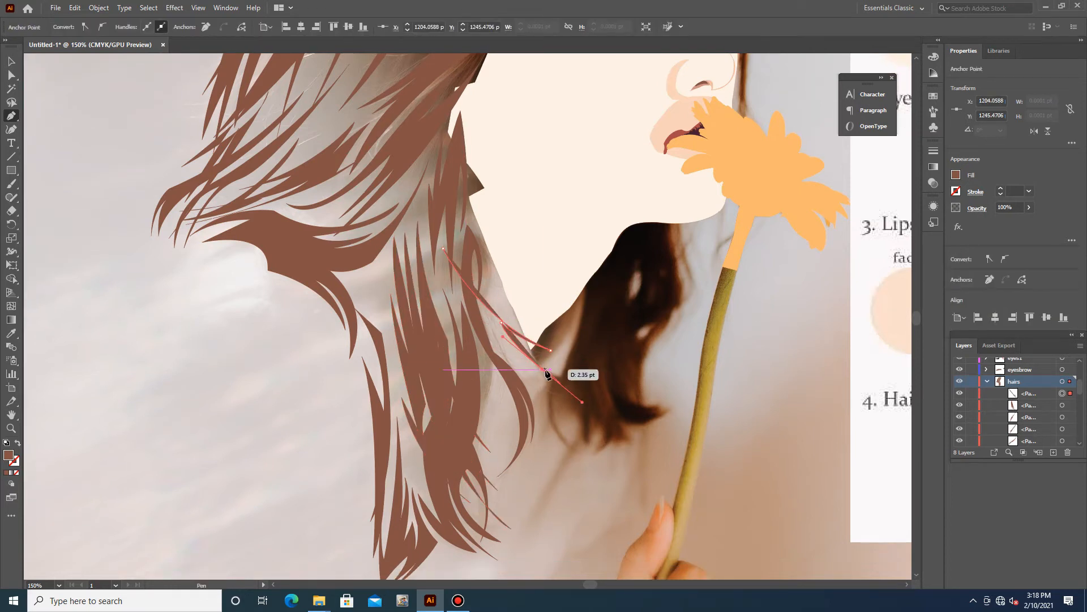
click(465, 281)
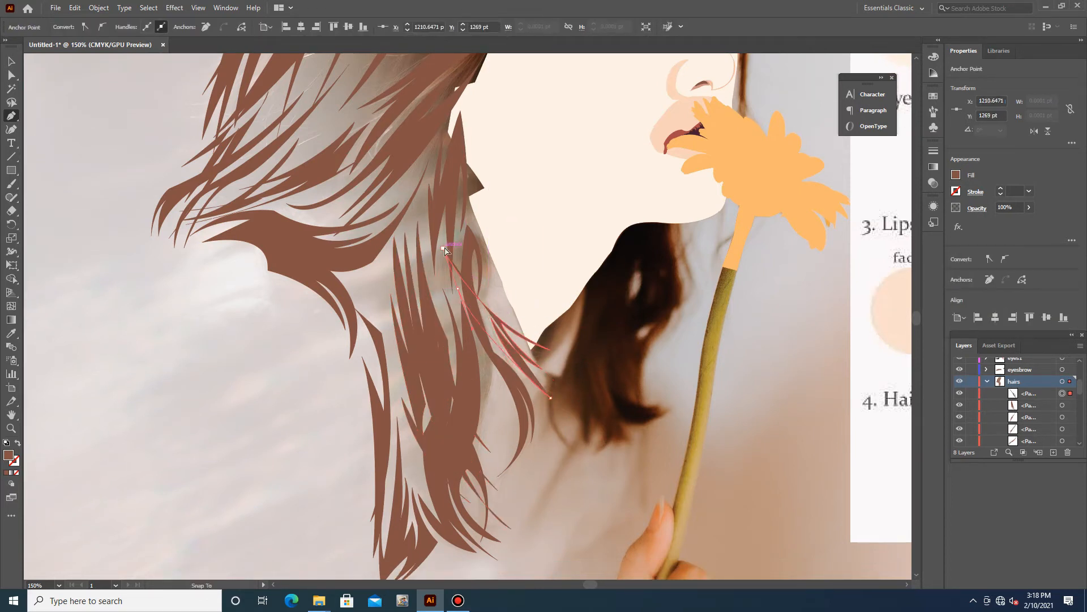
drag(444, 251, 443, 248)
click(457, 288)
drag(505, 418, 519, 487)
drag(415, 459, 459, 441)
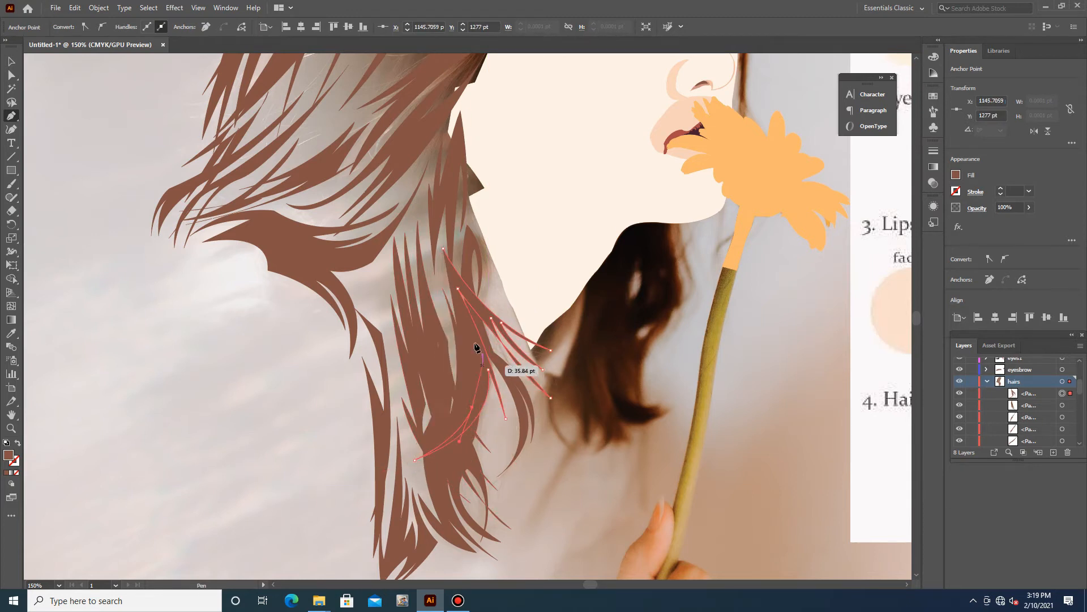
click(425, 237)
Show the base hair path again and deselect the artwork to review the colored hair
scroll(992, 449, down, 2)
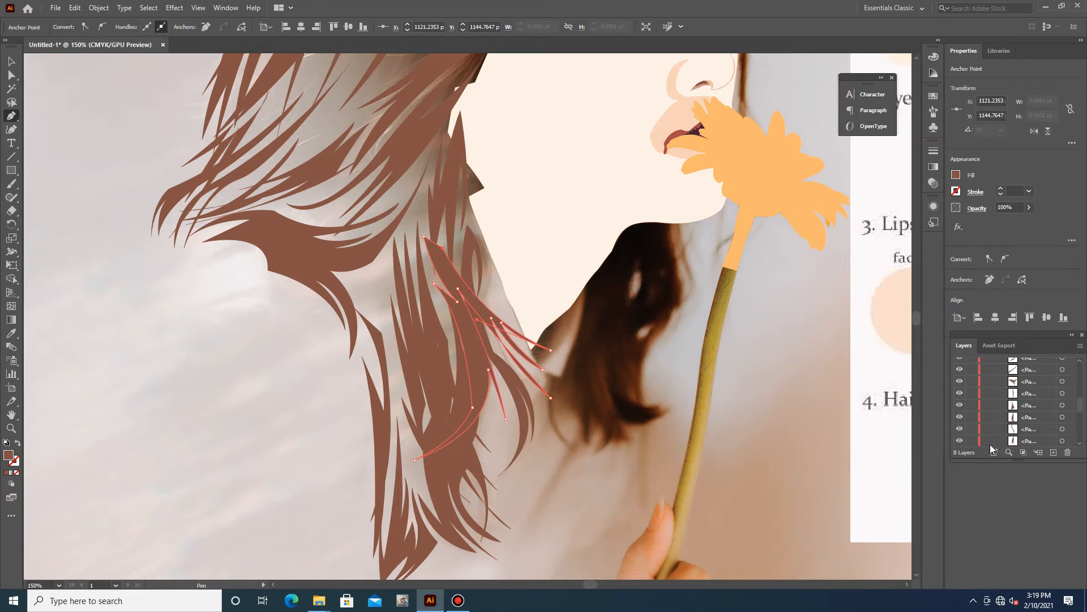
click(959, 417)
scroll(480, 425, down, 4)
click(11, 61)
click(713, 471)
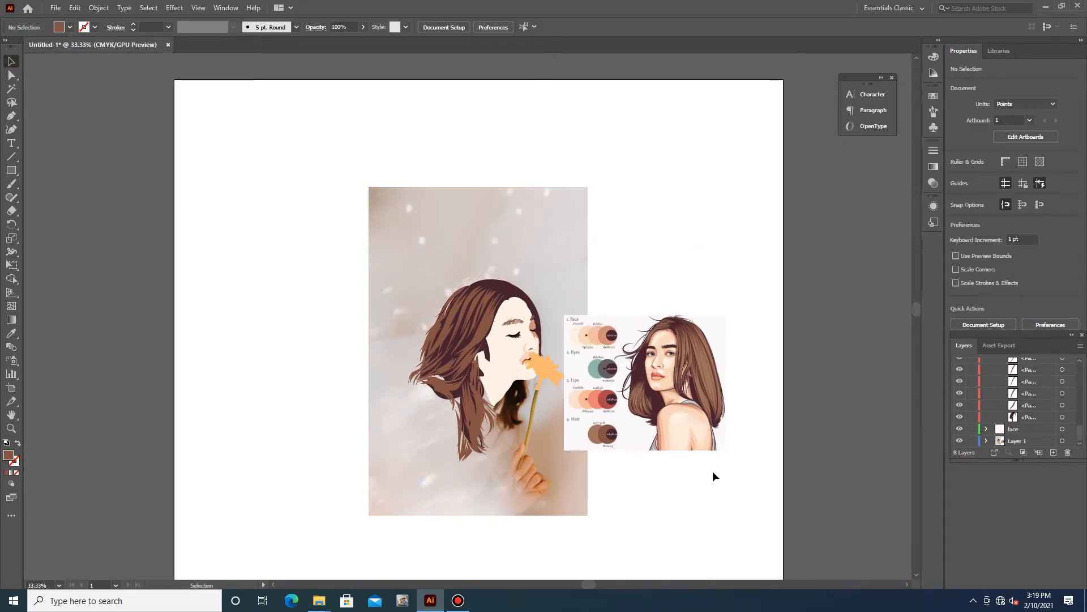
scroll(691, 383, down, 1)
scroll(693, 387, down, 2)
scroll(333, 326, up, 5)
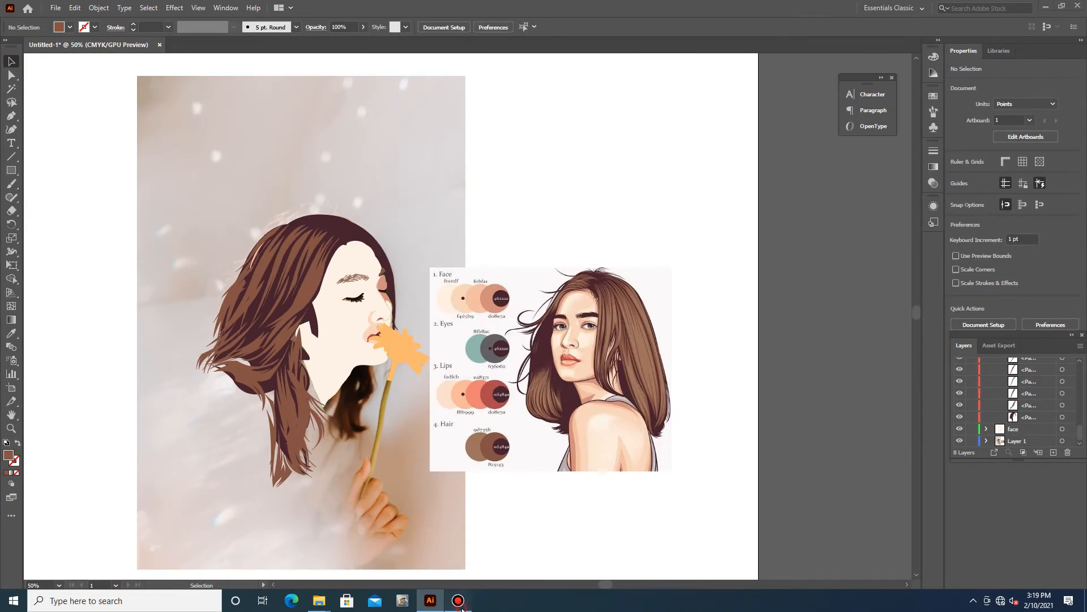
Draw two curved brown highlight strands in the dark hair just above the forehead hairline
scroll(587, 381, up, 3)
click(416, 202)
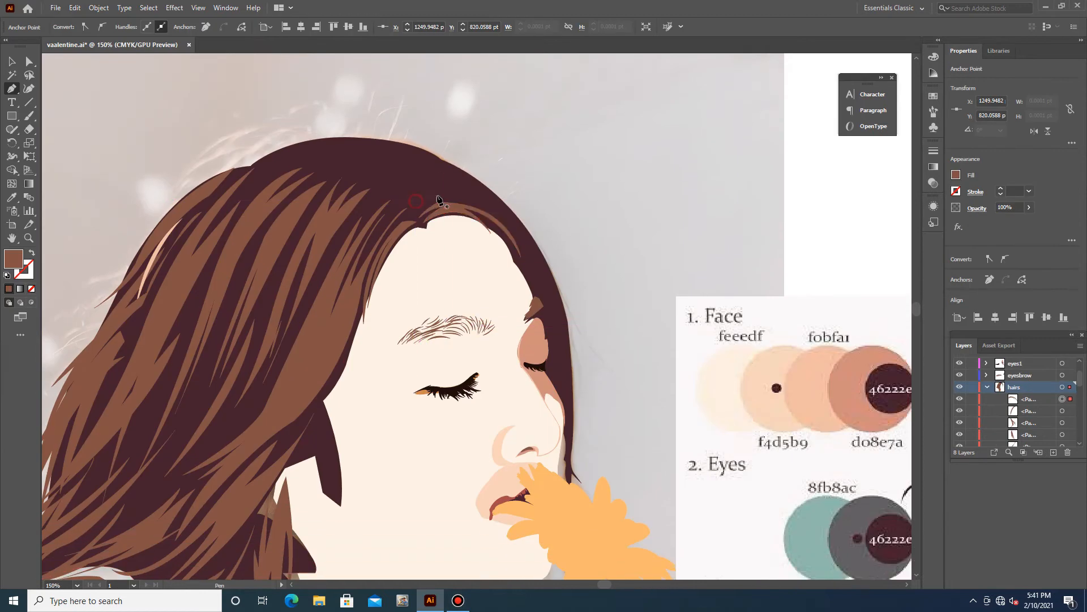
drag(507, 267, 507, 290)
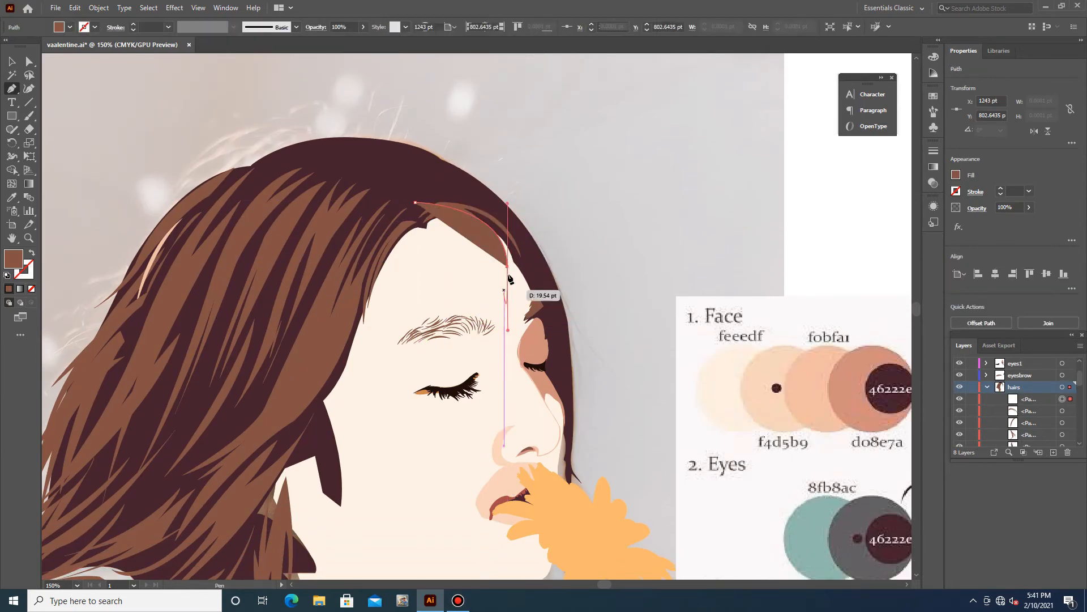
drag(415, 203, 316, 204)
click(414, 212)
drag(490, 205, 547, 227)
drag(447, 196, 479, 198)
drag(408, 202, 372, 223)
click(408, 202)
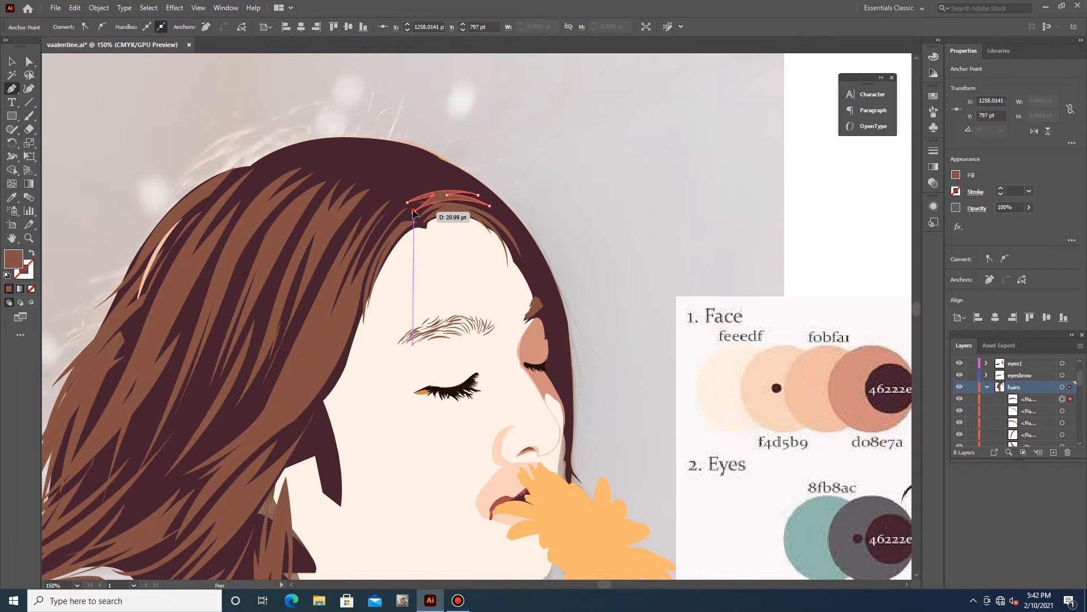
Add two thin brown arcs higher up in the dark hair over the forehead, curving toward the front
click(397, 195)
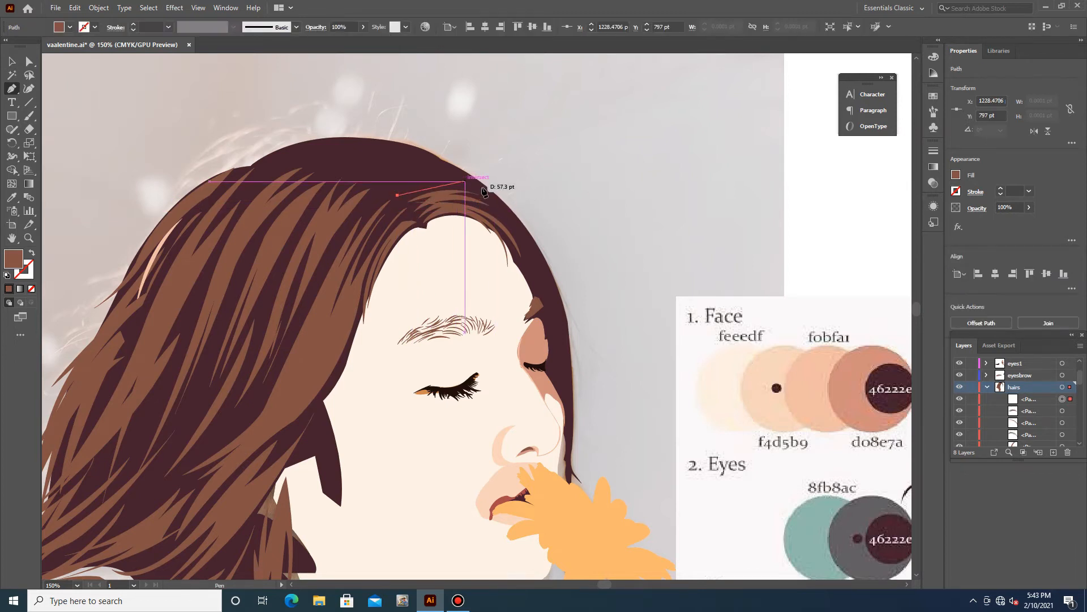
drag(509, 247, 524, 255)
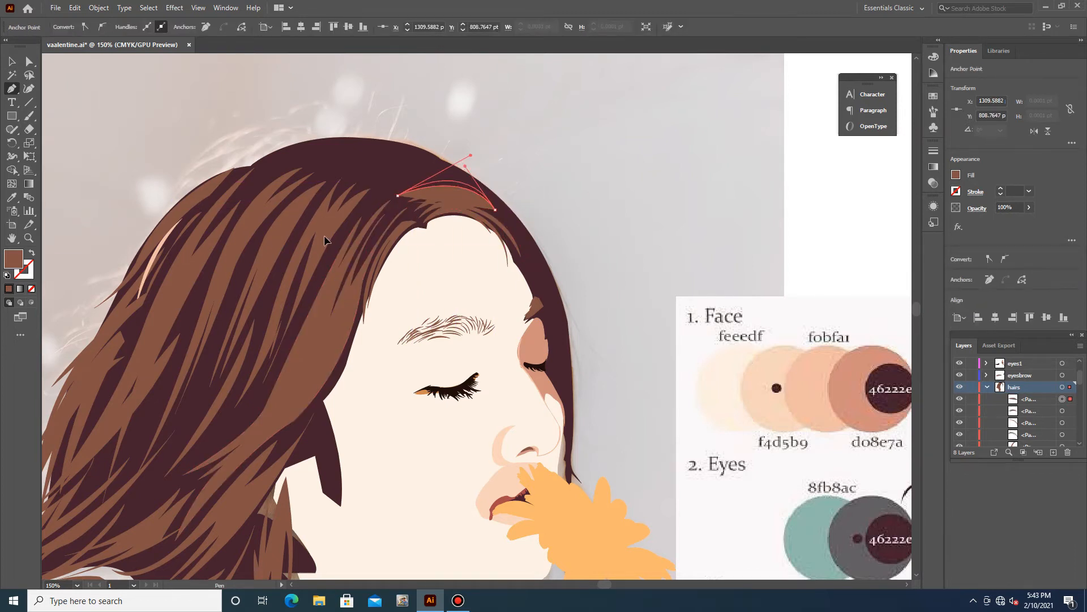
click(397, 185)
drag(449, 174, 488, 179)
click(449, 174)
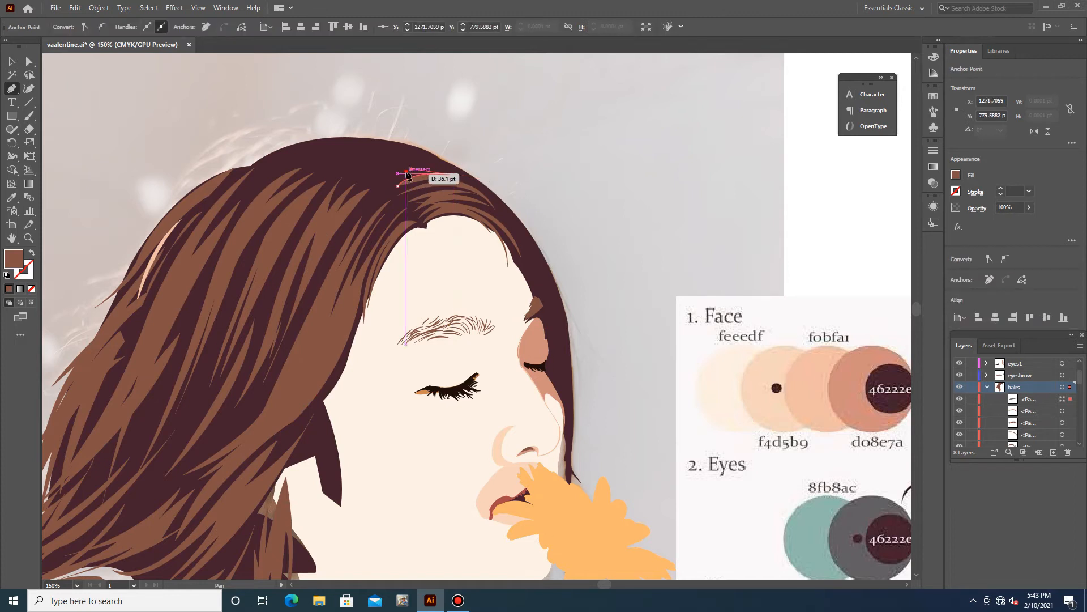
click(377, 184)
click(398, 186)
Draw two narrow, pointed brown strands across the upper crown above the forehead highlights
click(363, 174)
drag(417, 156, 472, 158)
click(417, 156)
drag(364, 173, 357, 207)
click(338, 161)
drag(401, 159, 440, 172)
click(401, 160)
drag(339, 161, 305, 185)
Add two more curved brown strands near the top of the crown, following the head's outline
click(320, 155)
drag(397, 150, 437, 156)
click(398, 150)
drag(320, 154, 291, 175)
click(286, 160)
drag(397, 143, 454, 160)
click(397, 144)
drag(286, 160, 236, 187)
Draw long thin brown strands along the uppermost outline of the head
click(268, 160)
mouse_move(314, 141)
mouse_down()
mouse_move(398, 146)
mouse_move(441, 172)
mouse_up()
click(314, 140)
click(269, 161)
click(278, 159)
click(397, 144)
drag(279, 158, 209, 196)
Draw brown strands from the crown down the front hair, running past the eye toward the mouth
click(427, 155)
drag(515, 229, 544, 283)
click(515, 228)
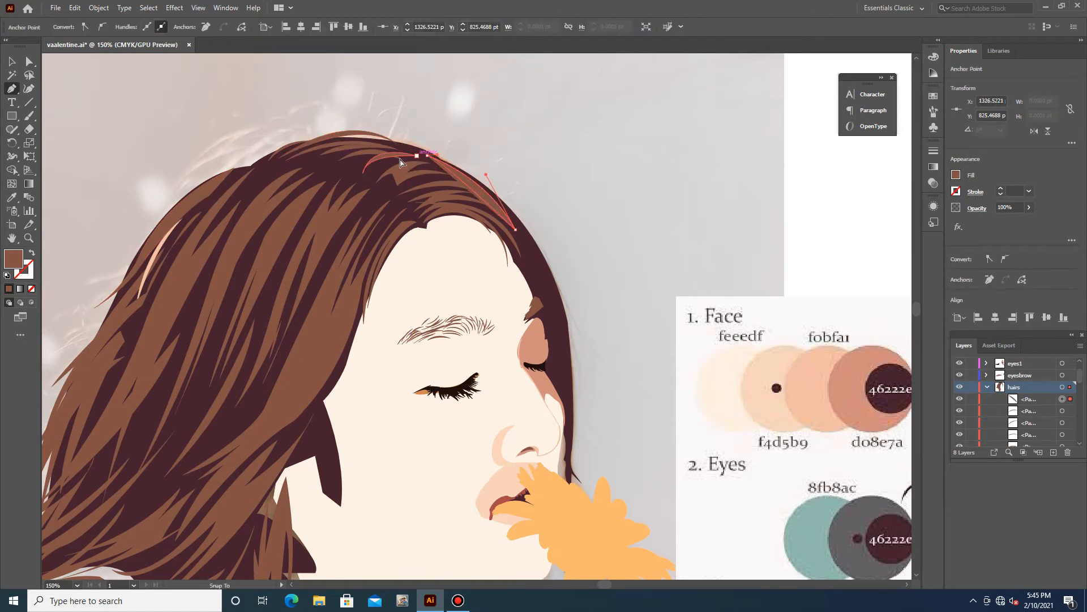
click(428, 156)
scroll(499, 221, down, 4)
click(499, 124)
drag(536, 318, 537, 332)
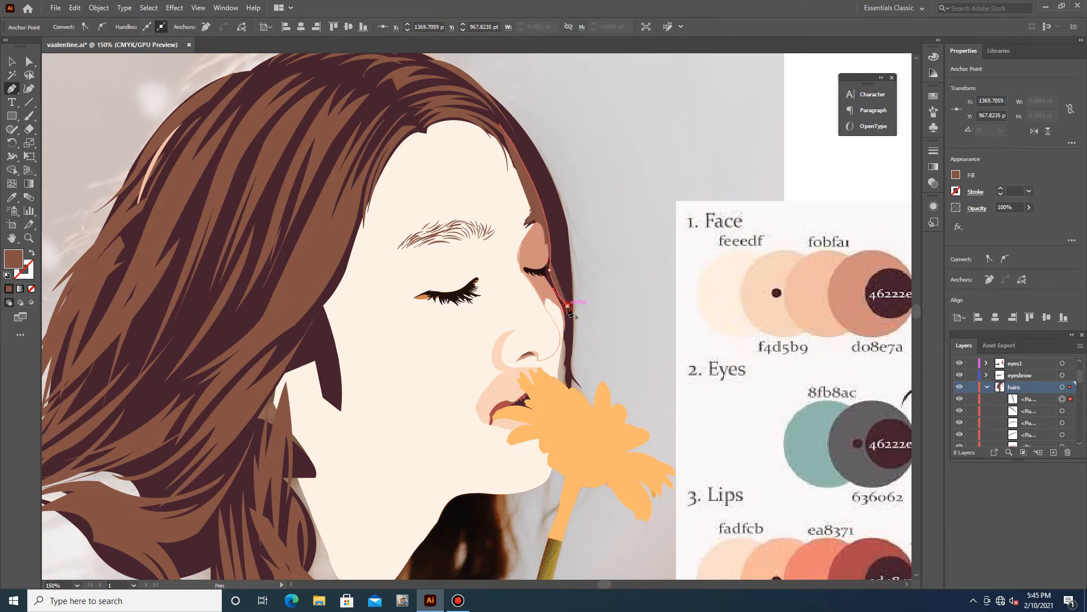
drag(568, 331, 558, 368)
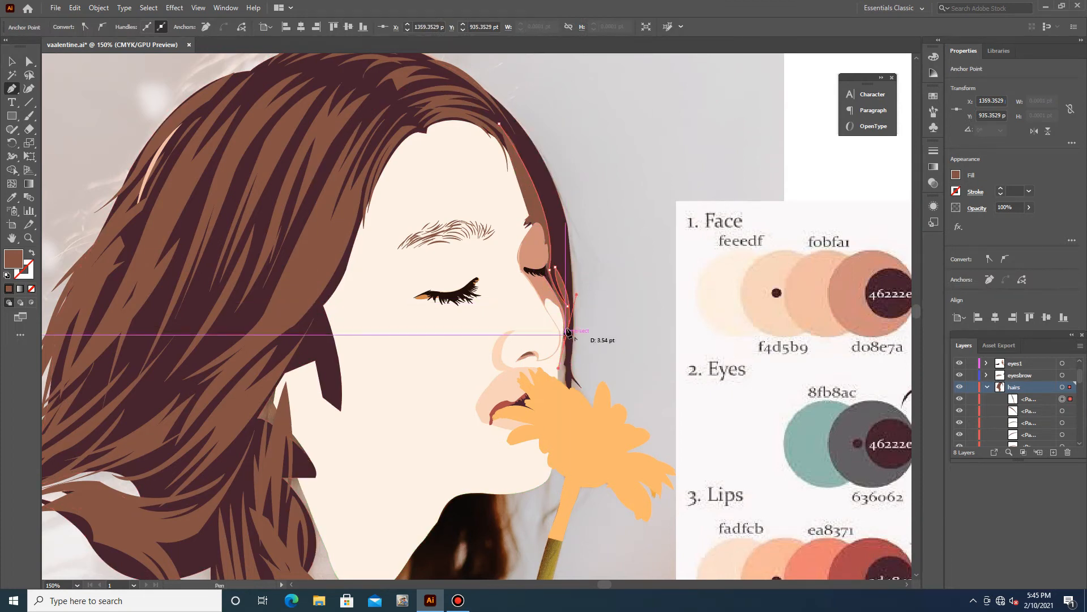
drag(524, 139, 482, 162)
scroll(499, 147, up, 4)
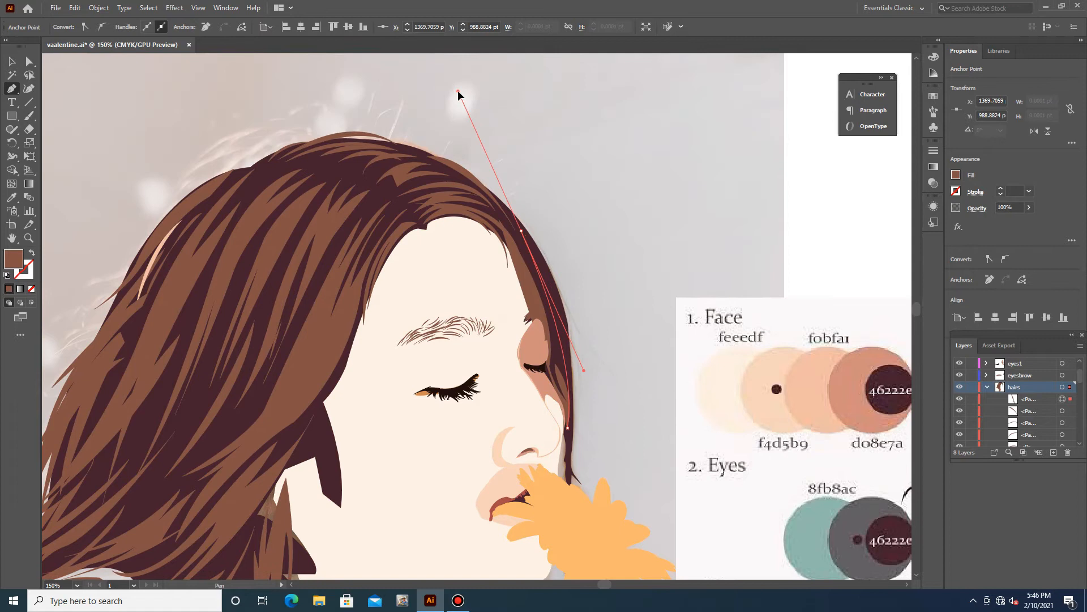
drag(458, 96, 499, 219)
Add a narrow brown strand along the outer edge of the front hair, ending at its lower tip
scroll(544, 212, down, 3)
click(542, 176)
drag(570, 352, 575, 324)
click(579, 386)
click(573, 341)
drag(541, 177, 516, 143)
Draw thin dark strands over the brown hair beside the temple and through the middle of the hair
click(327, 215)
click(292, 304)
drag(275, 330, 276, 331)
click(341, 227)
click(325, 276)
click(260, 365)
drag(293, 320, 299, 327)
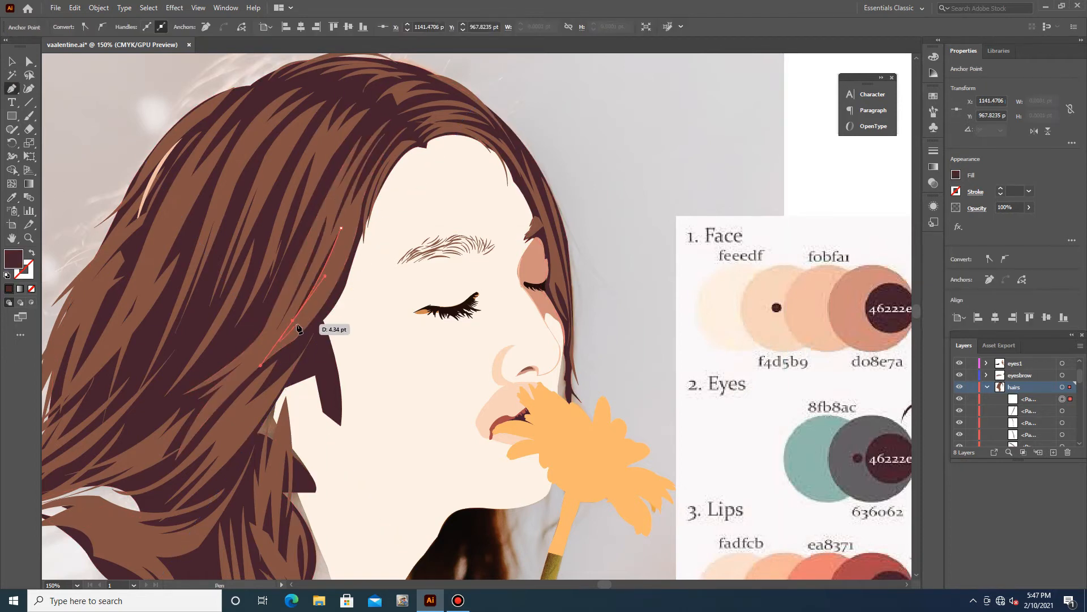
click(341, 227)
ctrl+click(248, 252)
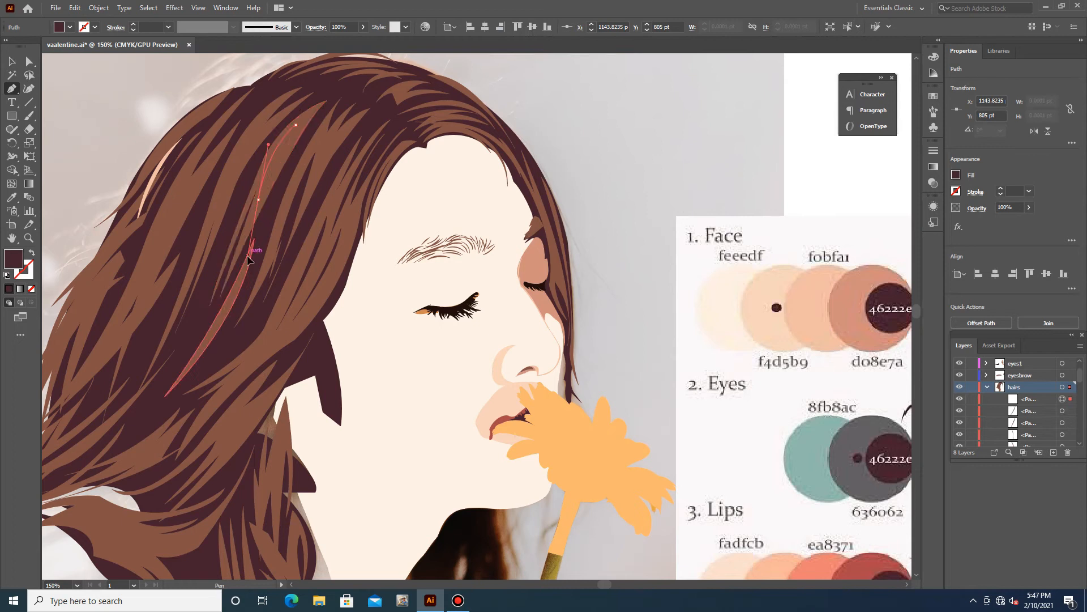
Add dark pointed strands in the brown hair at the back of the head
click(182, 185)
drag(135, 293, 113, 334)
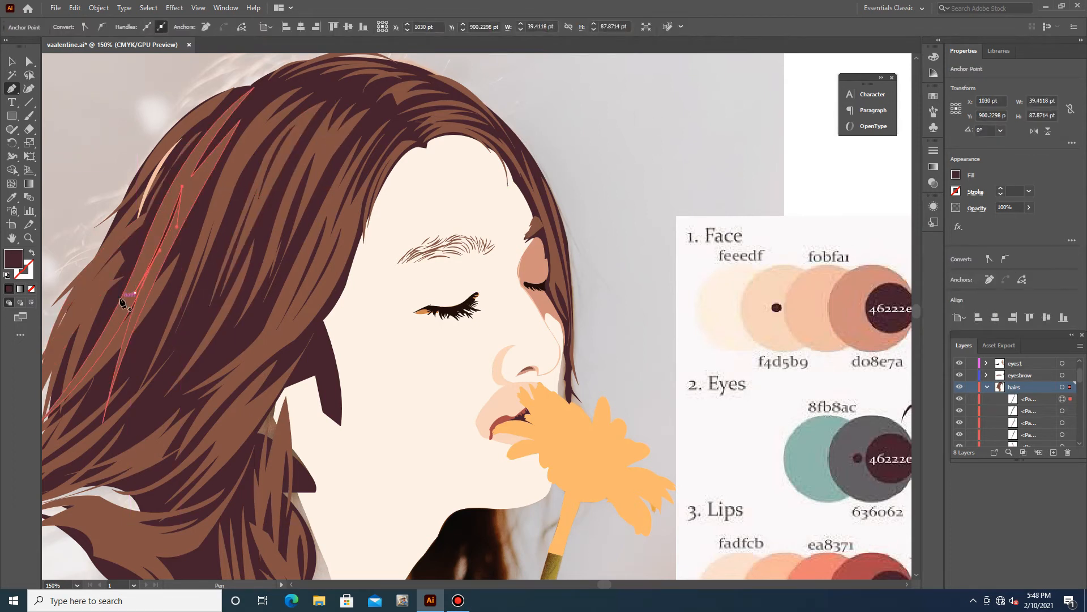
scroll(108, 300, down, 2)
click(253, 91)
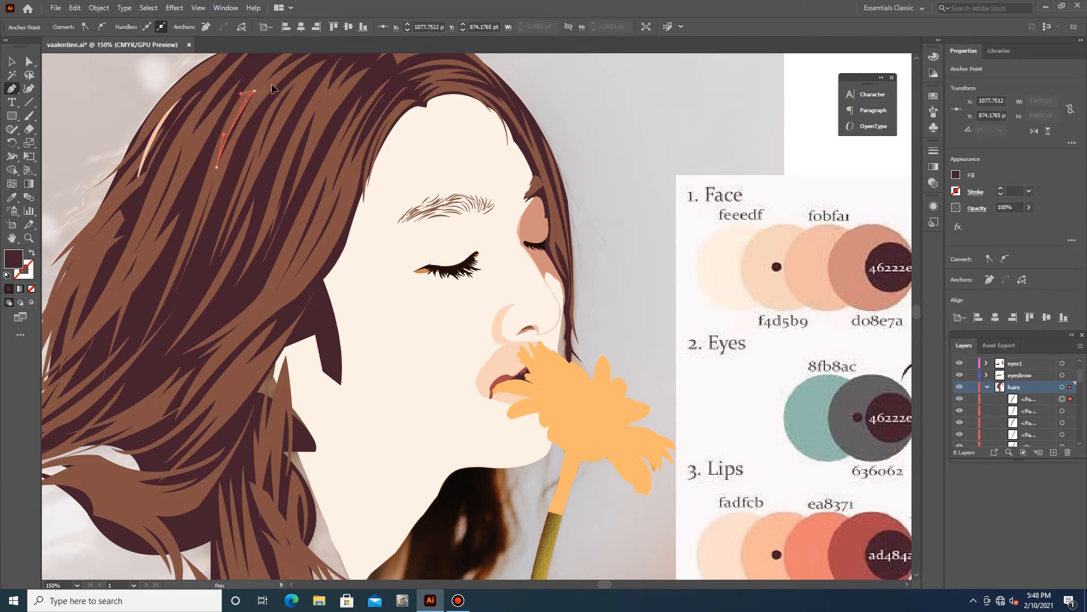
Draw dark strands in the brown lock that flares out behind the neck
scroll(199, 387, down, 4)
click(127, 461)
click(140, 448)
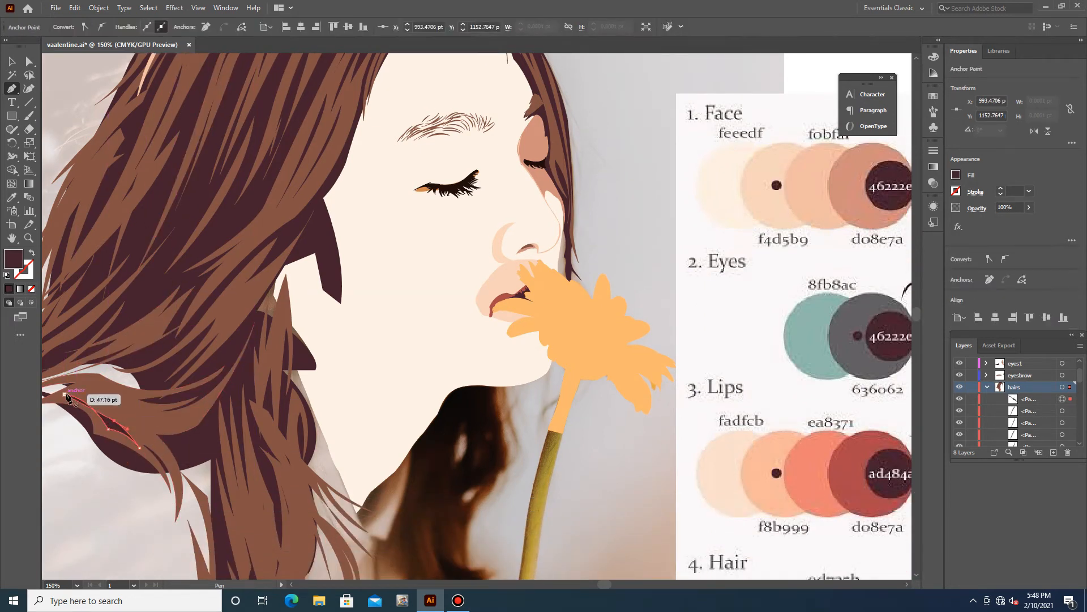
scroll(67, 393, left, 2)
click(96, 391)
click(117, 387)
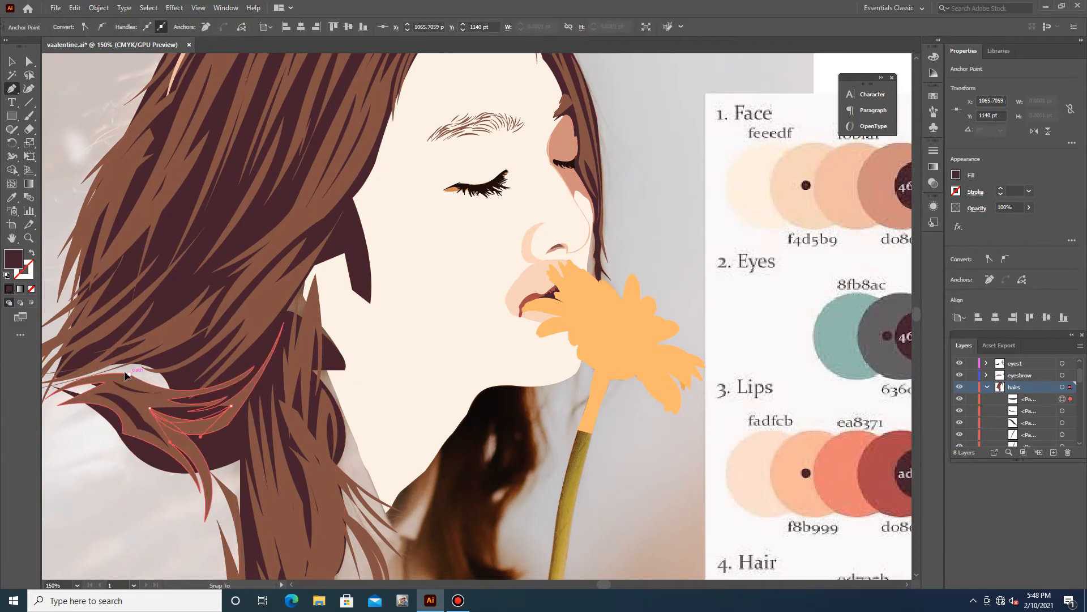
Add slim dark strands along the hanging hair below the neck and deselect the artwork
scroll(126, 376, down, 5)
click(326, 313)
drag(303, 446, 337, 393)
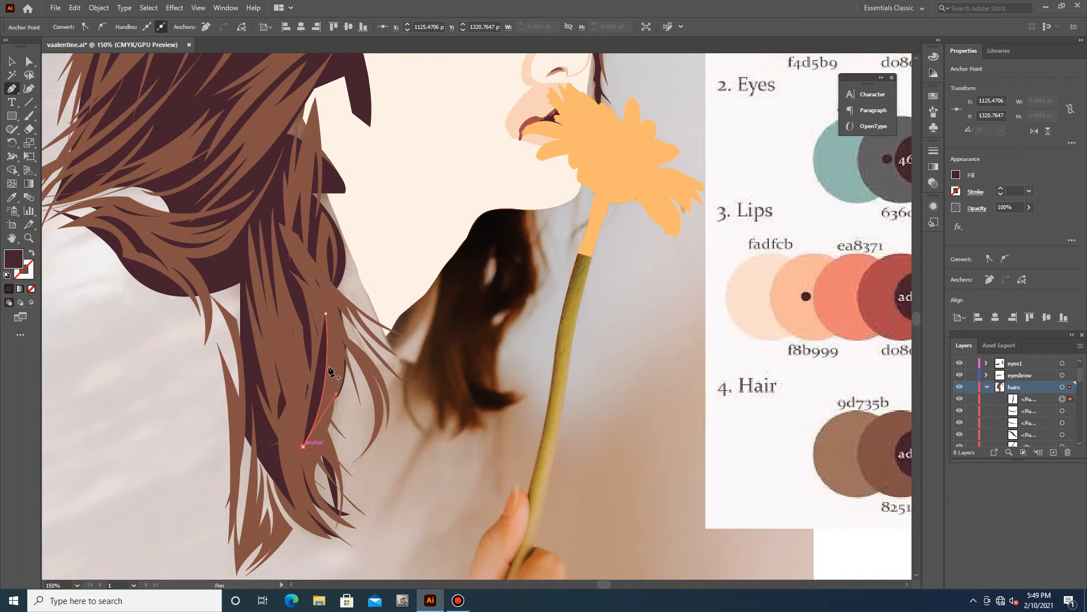
key(Escape)
click(311, 444)
click(278, 326)
scroll(279, 330, up, 4)
drag(277, 260, 300, 233)
key(Escape)
key(v)
scroll(300, 255, down, 5)
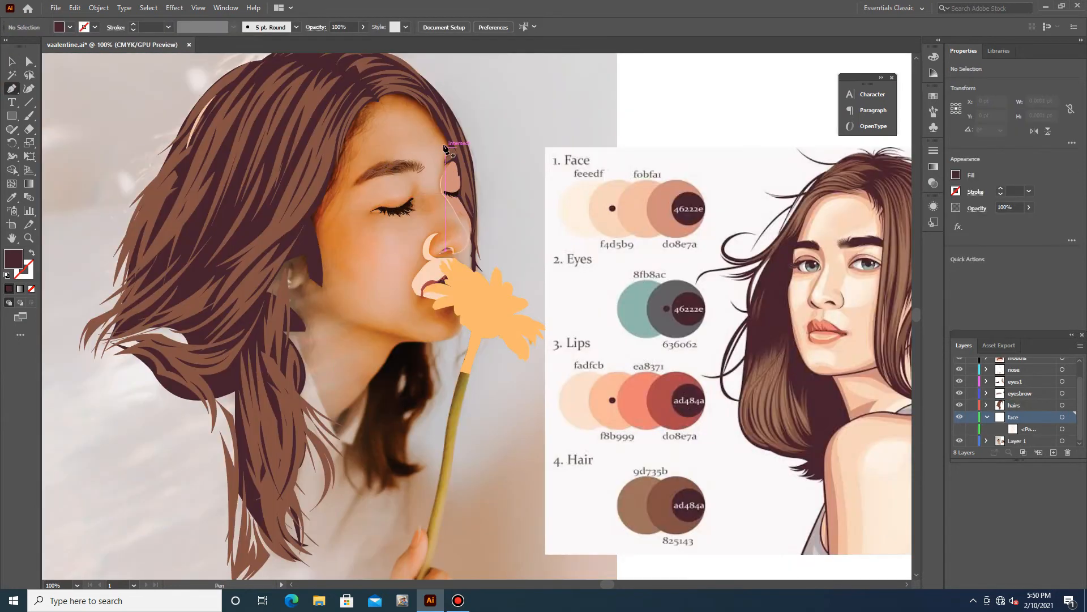
Start a shading shape on the face layer, tracing around the forehead from the front hairline to above the eyebrow
scroll(437, 107, up, 3)
click(469, 242)
drag(412, 135, 485, 302)
key(ctrl+z)
drag(470, 221, 443, 194)
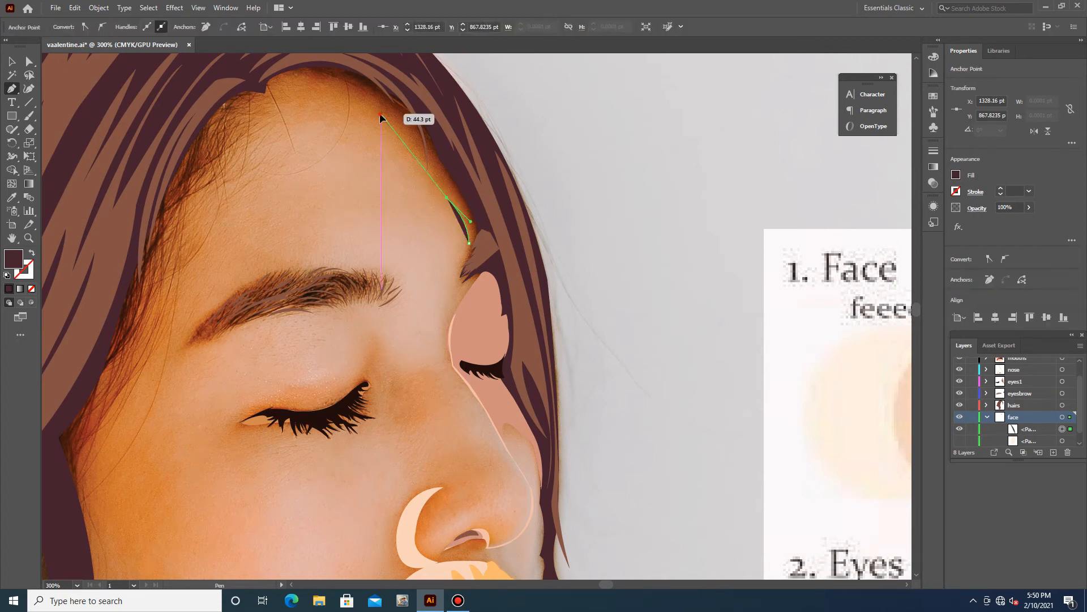
drag(343, 96, 382, 116)
drag(302, 119, 319, 99)
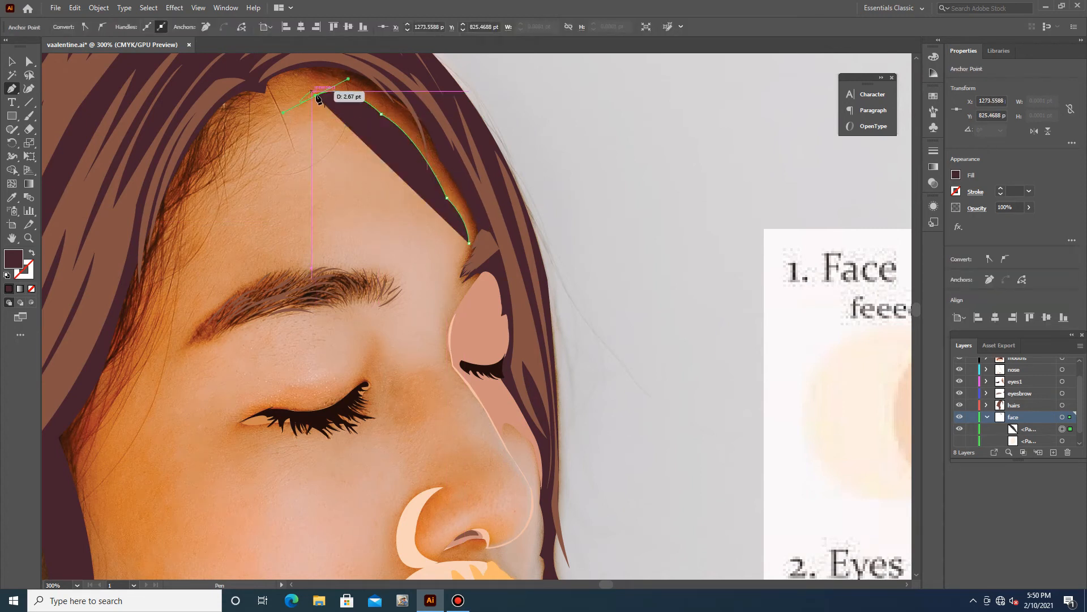
drag(272, 194, 272, 193)
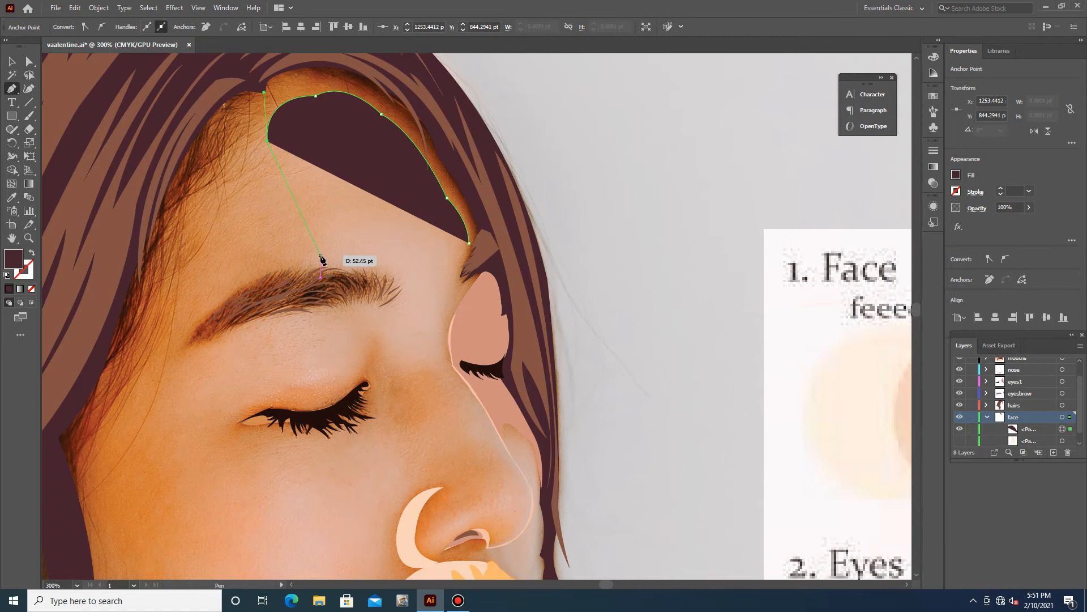
drag(378, 279, 379, 277)
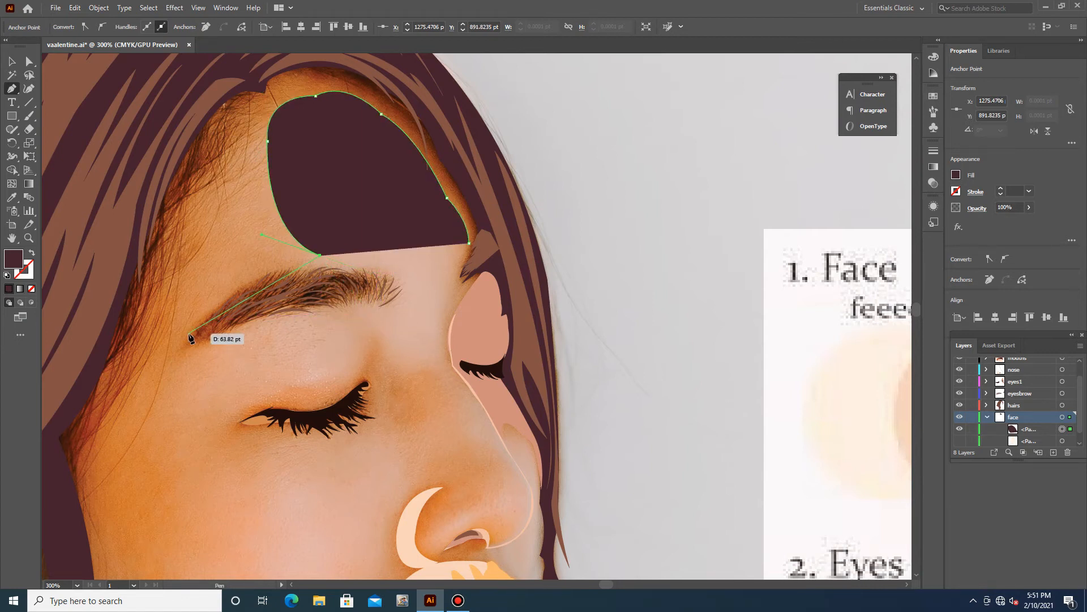
Continue the shading shape's inner edge along the eyebrow, past its outer end and down the cheek
drag(202, 327, 201, 322)
scroll(230, 311, down, 3)
drag(192, 195, 140, 319)
scroll(140, 368, down, 1)
drag(242, 281, 199, 346)
key(ctrl+z)
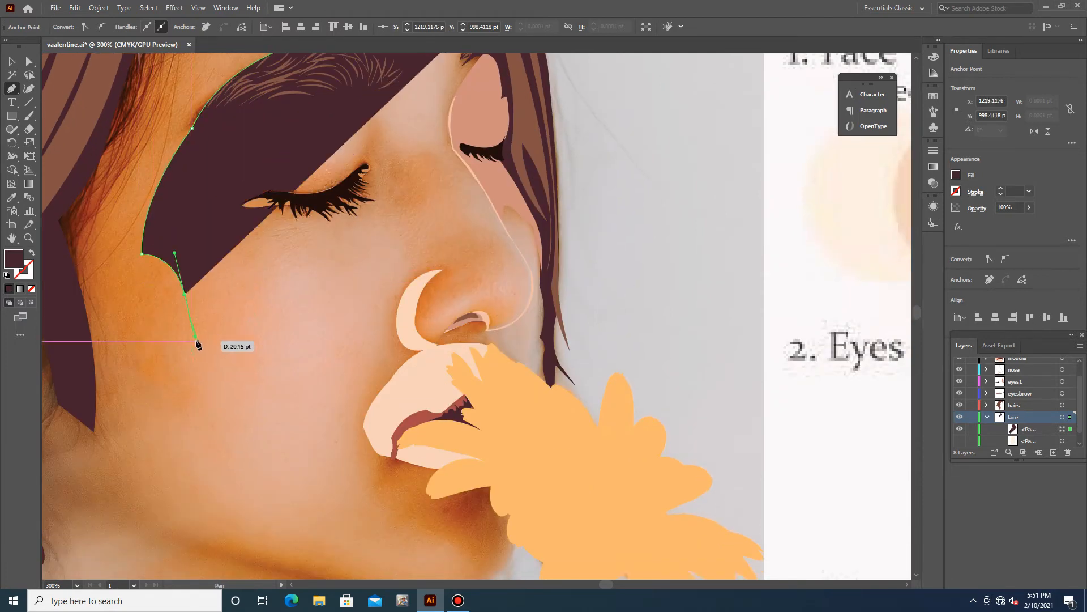
click(181, 411)
Complete the shading shape by running its outer edge up behind the hair and over the forehead to the front temple
scroll(113, 283, up, 2)
click(83, 226)
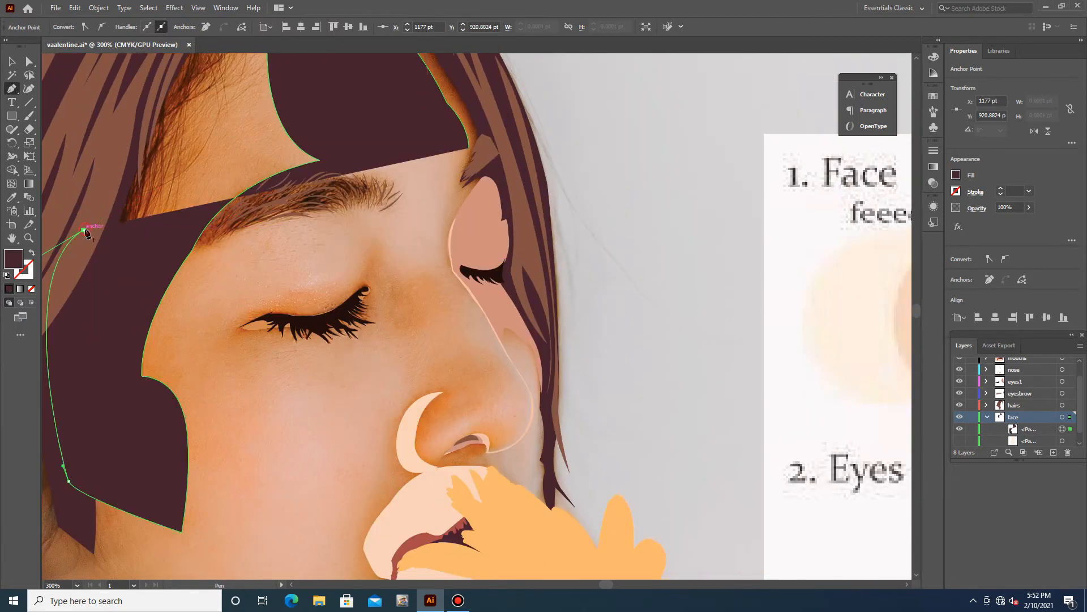
scroll(114, 227, up, 2)
drag(242, 91, 297, 81)
drag(430, 148, 482, 229)
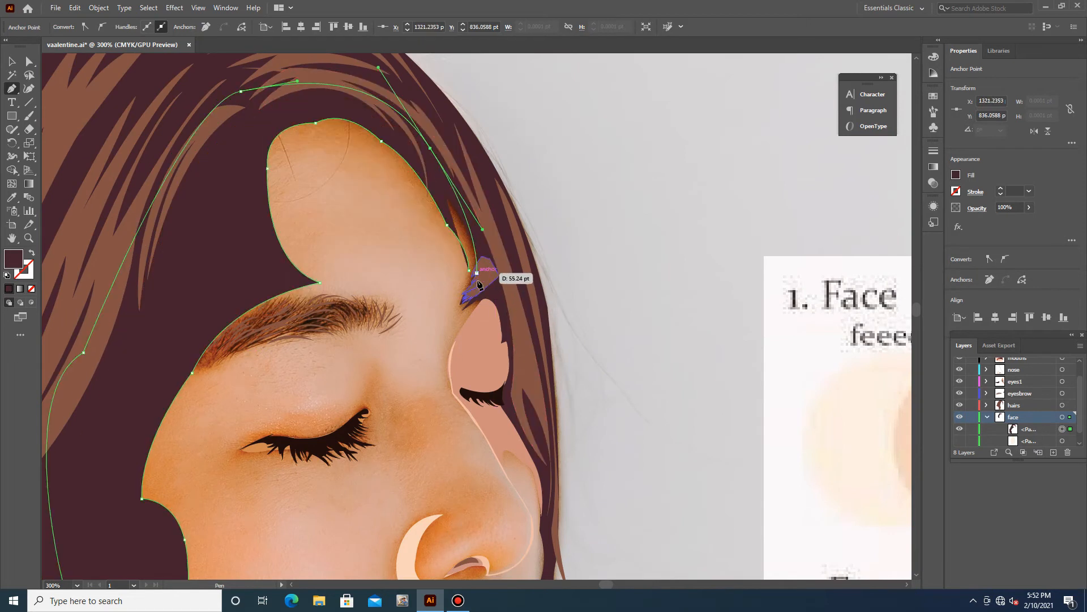
scroll(482, 268, up, 3)
drag(453, 323, 418, 383)
click(446, 279)
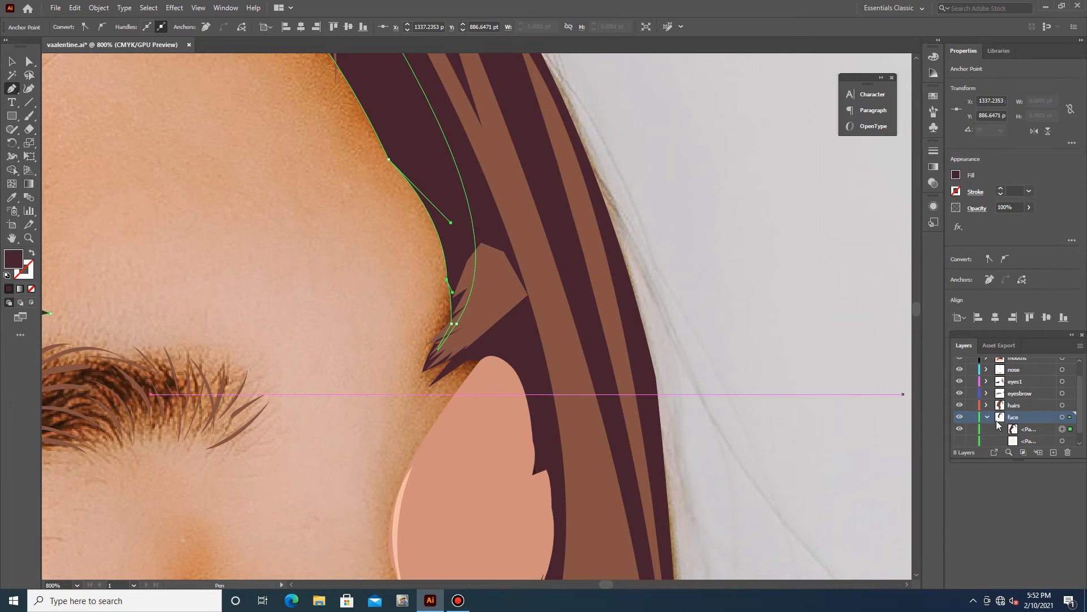
Fill the face shading shape with the f4d5b9 skin tone sampled from the reference palette
scroll(746, 252, down, 5)
scroll(746, 252, right, 3)
key(i)
click(802, 360)
click(11, 61)
key(i)
click(725, 377)
key(p)
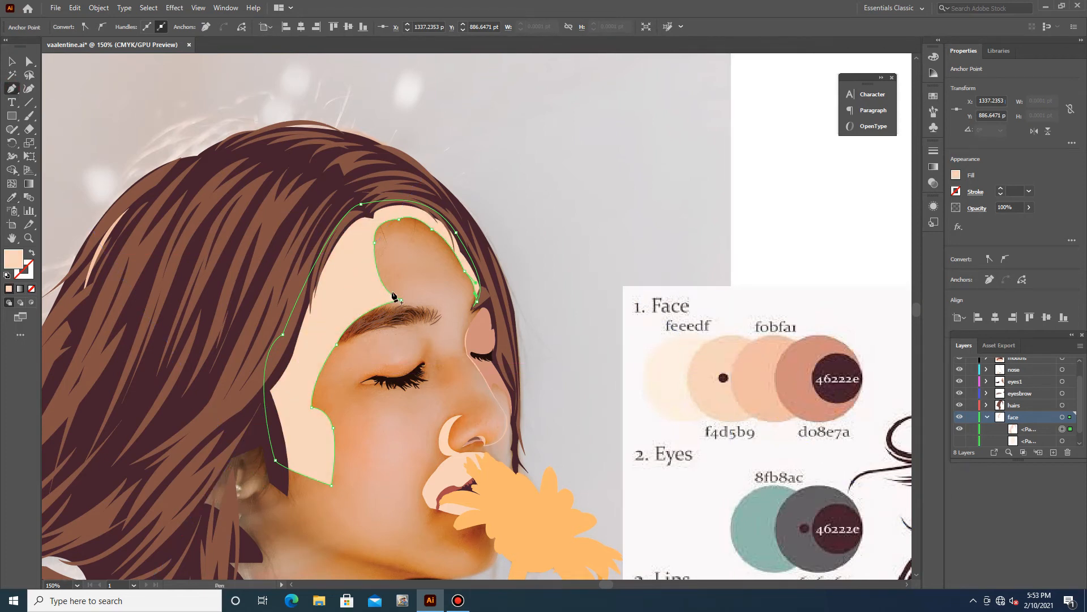
Trace the inner edge of a second face shading shape close to the hairline, from the forehead down to the sideburn
click(374, 225)
click(352, 224)
click(337, 262)
click(321, 301)
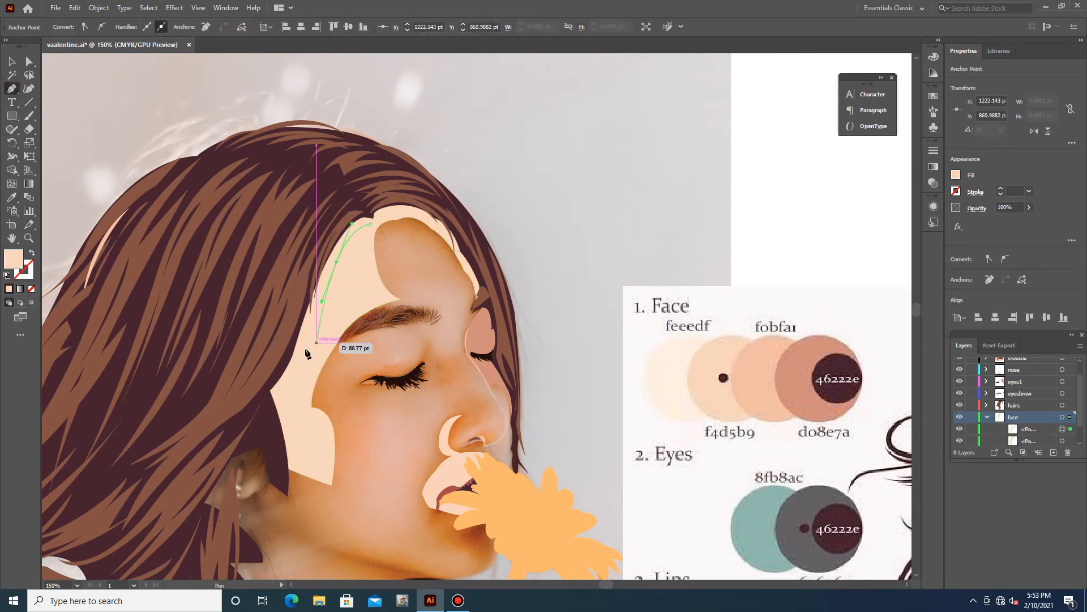
click(309, 328)
click(305, 351)
click(302, 376)
click(290, 482)
Run the second shading shape's outer edge up through the hair and across the crown to the front temple
click(283, 472)
click(261, 391)
click(296, 277)
click(371, 187)
scroll(498, 277, up, 3)
click(485, 273)
click(483, 283)
click(478, 297)
Trace the second shading shape's inner edge back up the front hairline toward the top of the forehead
click(408, 273)
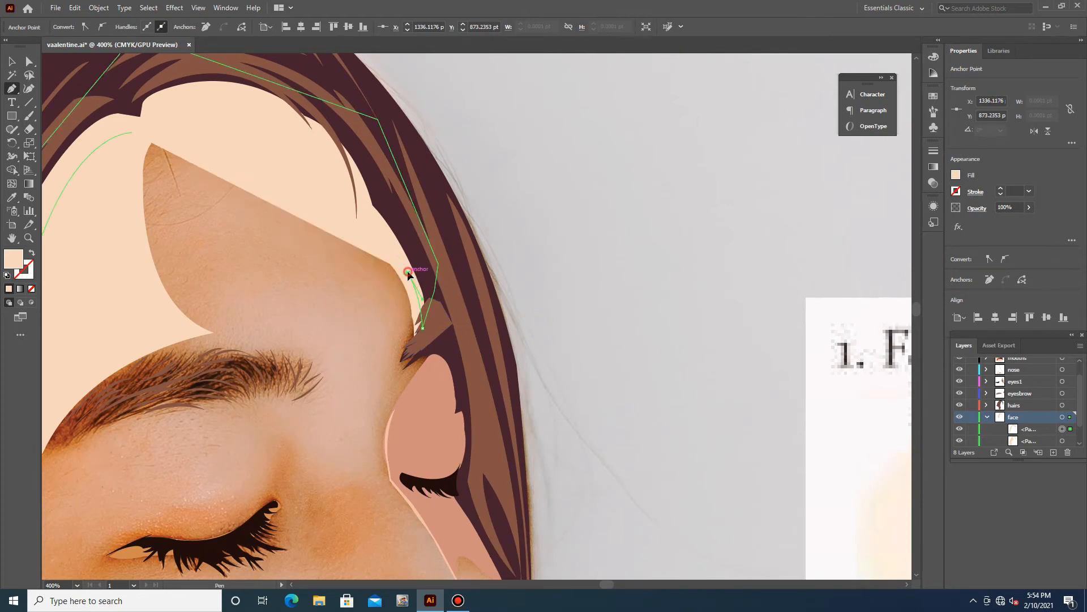
click(368, 211)
click(300, 122)
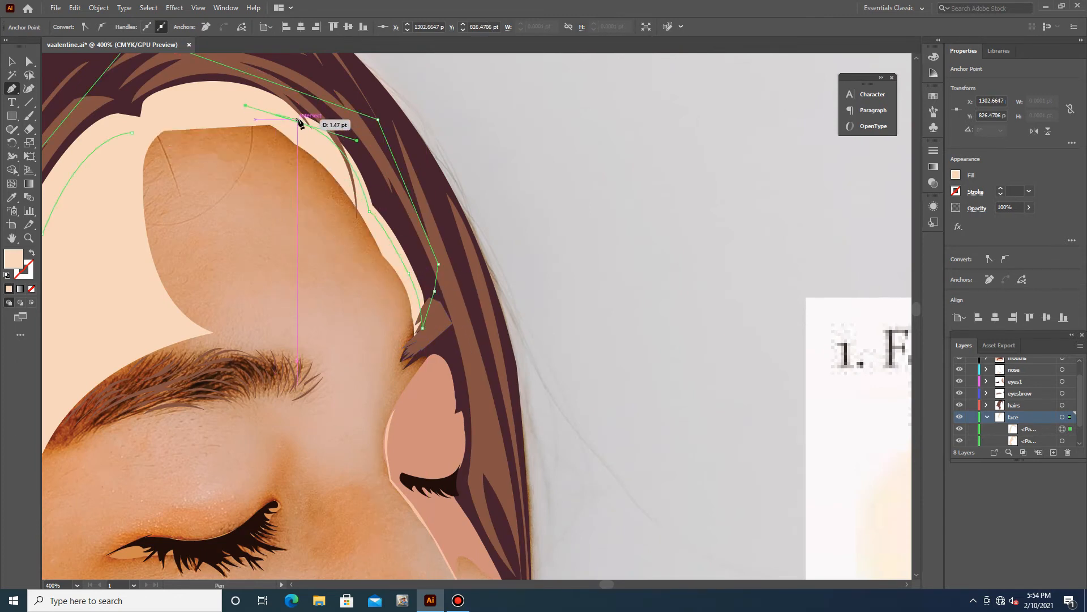
Trace the hairline shadow strip across the top of the forehead and close it at its starting point
drag(155, 107, 90, 148)
click(155, 107)
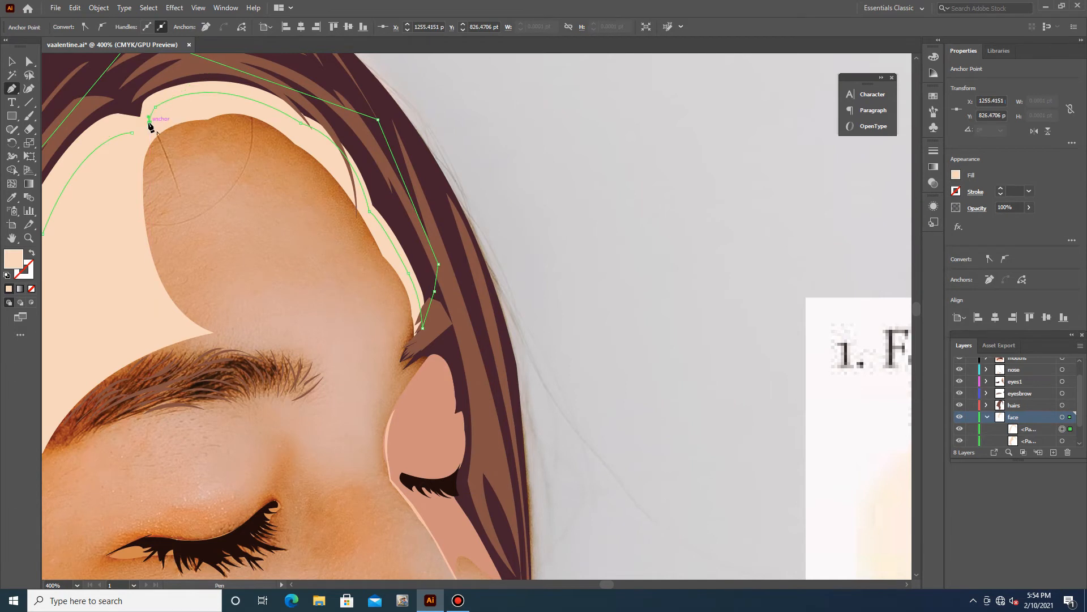
drag(147, 128, 149, 130)
Recolour the hairline strip with the f0bfa1 face swatch using the Eyedropper and take up the Pen tool
key(ctrl+minus)
key(ctrl+minus)
key(ctrl+minus)
key(ctrl+minus)
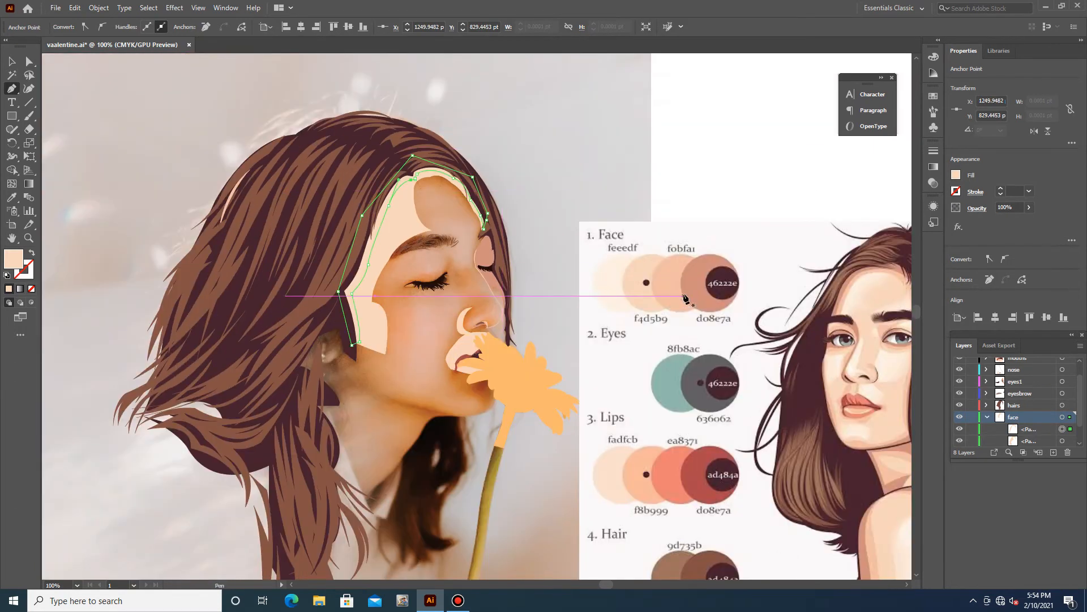
key(i)
click(675, 275)
key(p)
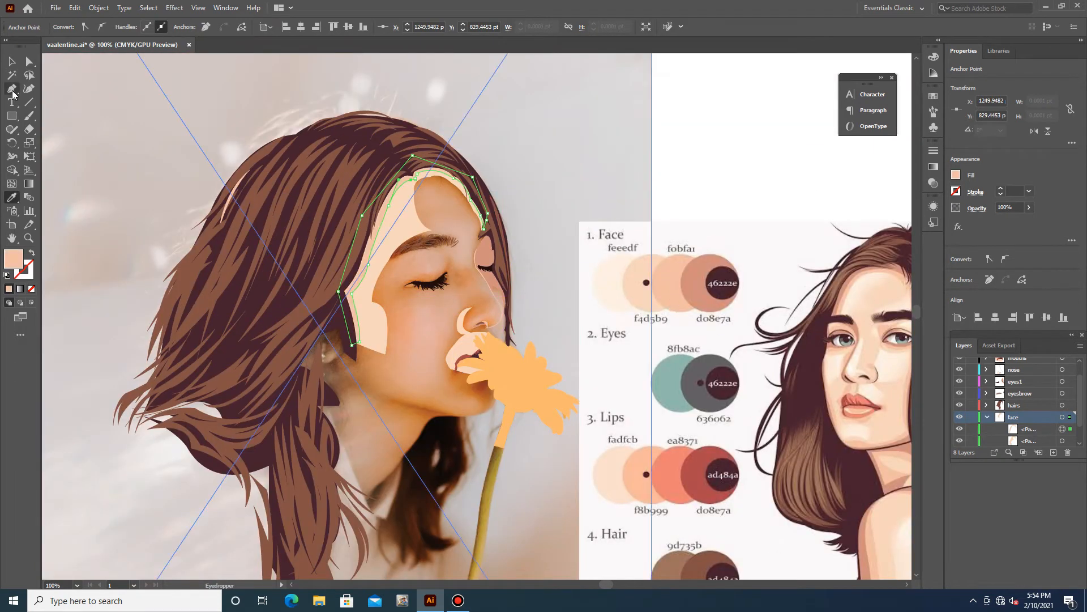
Draw the inner edge of another shadow strip across the forehead and down the temple toward the sideburn
drag(472, 236, 372, 227)
ctrl+click(457, 196)
drag(357, 289, 361, 304)
click(359, 322)
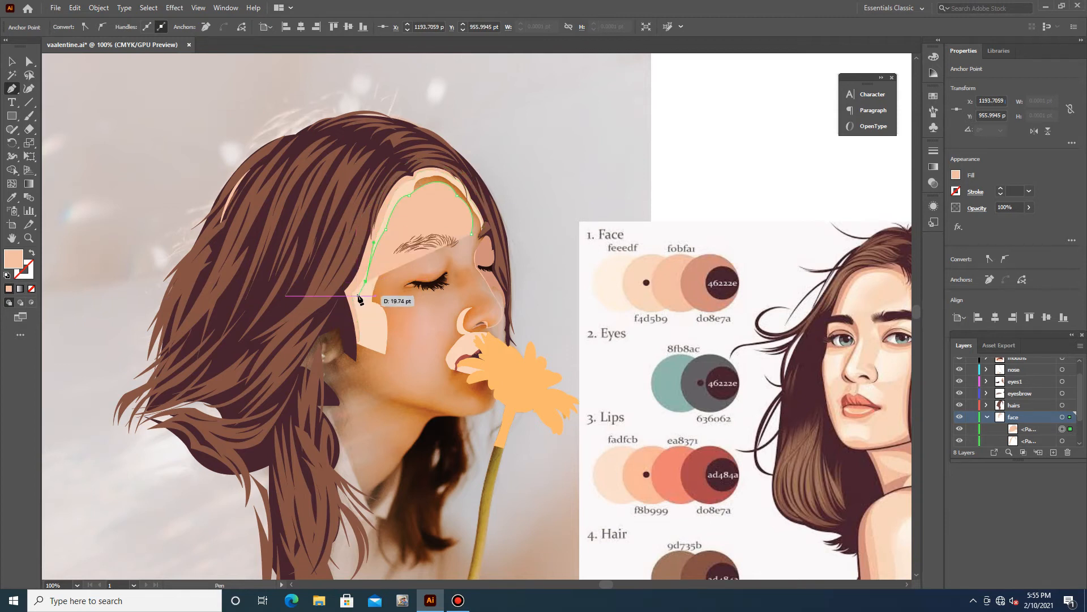
click(349, 334)
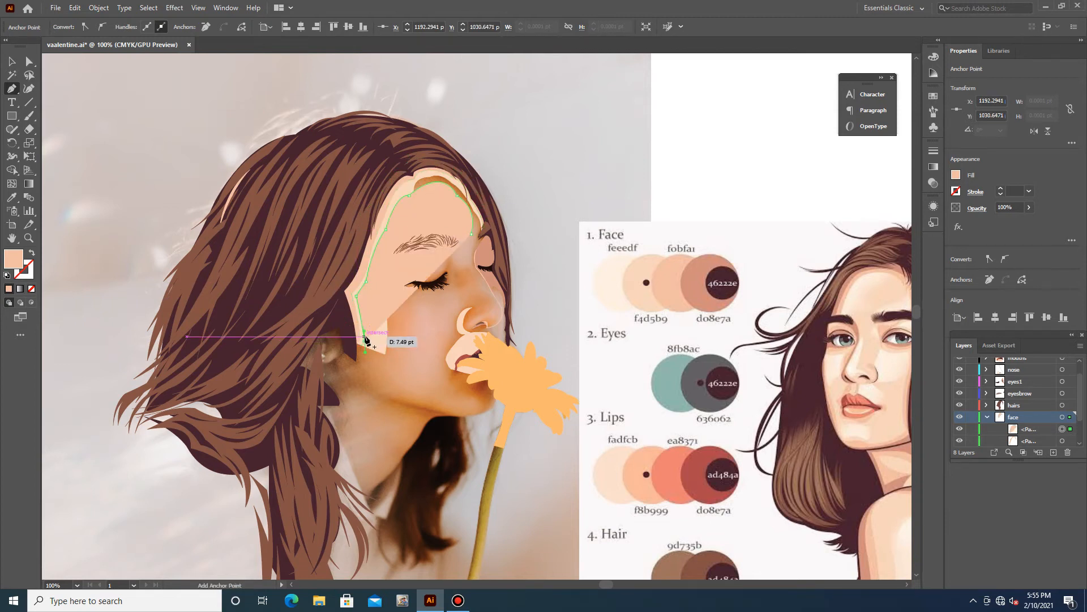
Close the new strip by running its outer edge through the hair and back to the far brow
scroll(365, 338, up, 1)
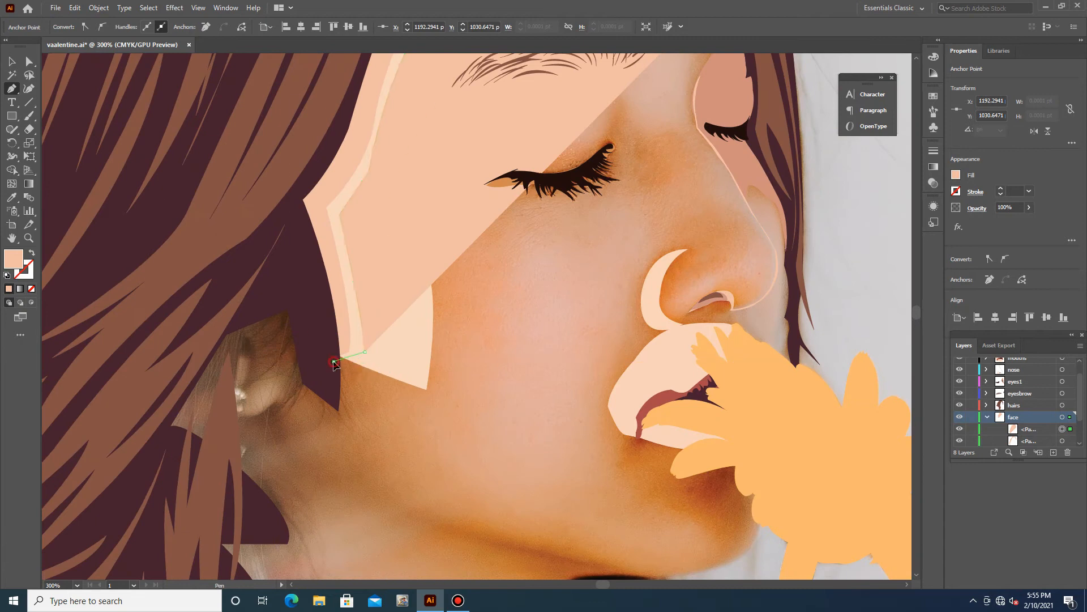
scroll(374, 340, up, 6)
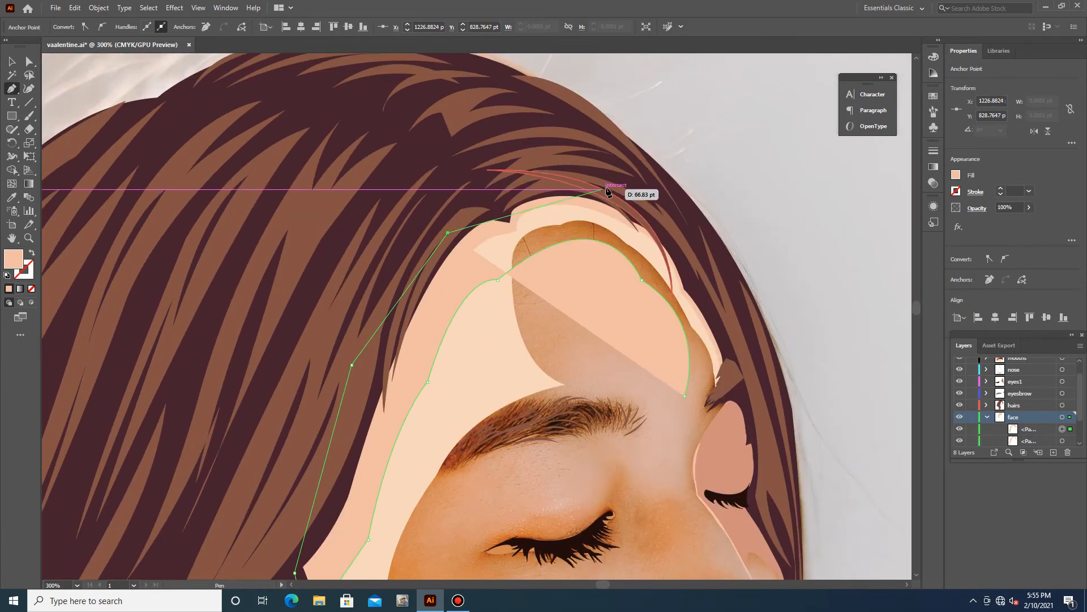
click(607, 192)
drag(712, 314, 733, 374)
click(725, 387)
click(686, 395)
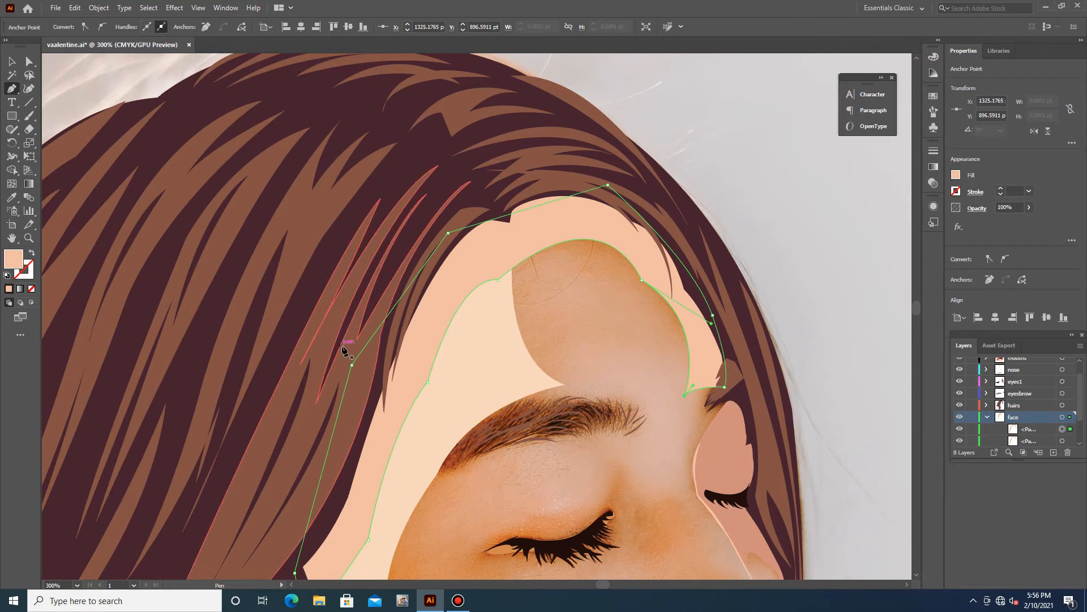
Try moving the new strip beneath the other forehead shapes in the face layer and select the overlapping shapes
click(352, 364)
scroll(1020, 419, down, 3)
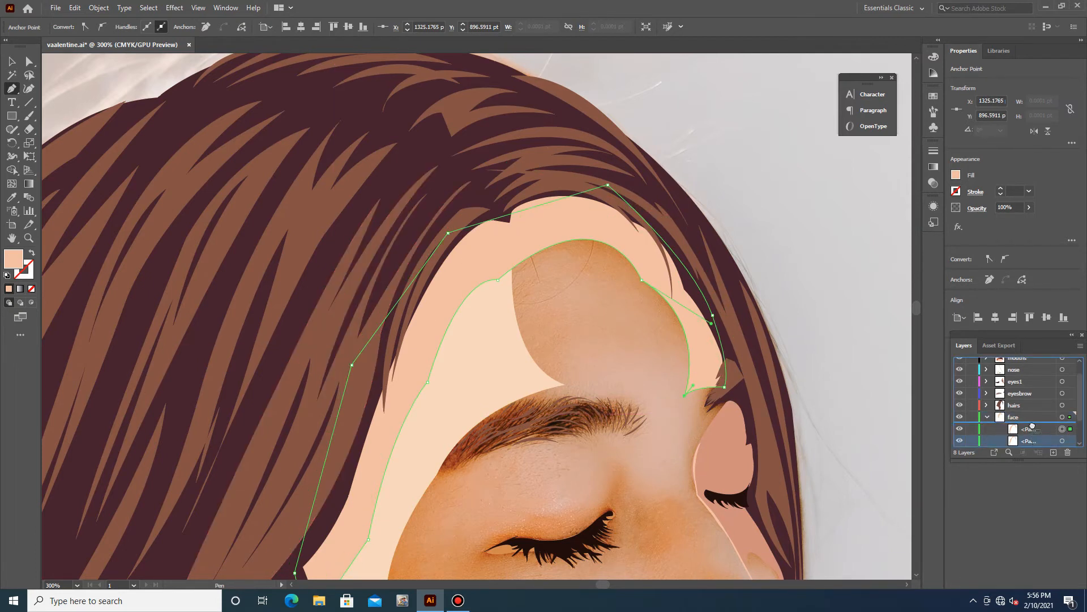
click(1044, 408)
drag(1042, 393, 1031, 422)
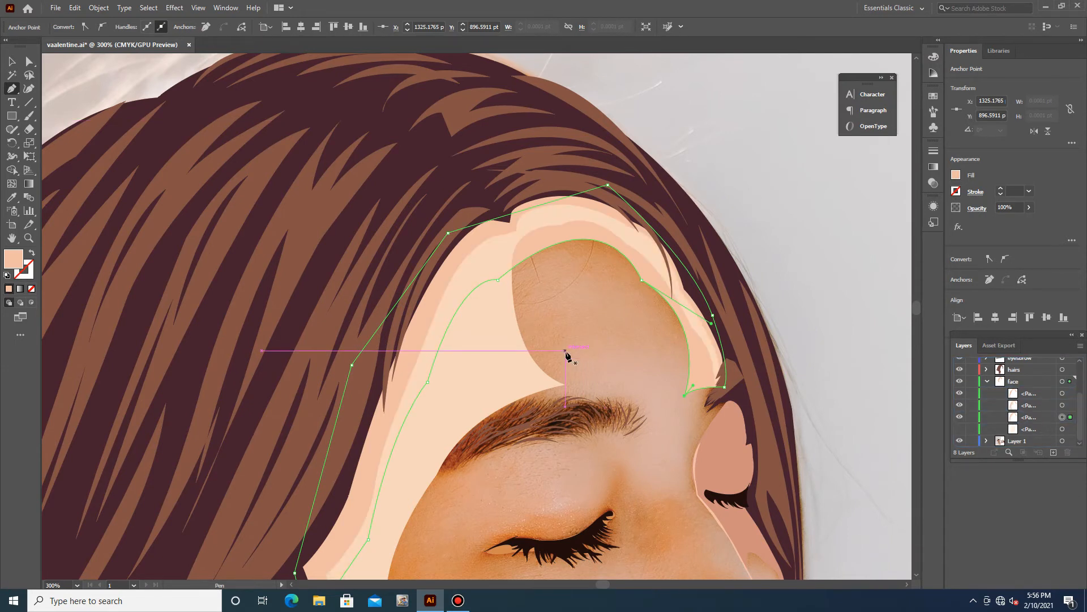
key(v)
click(469, 357)
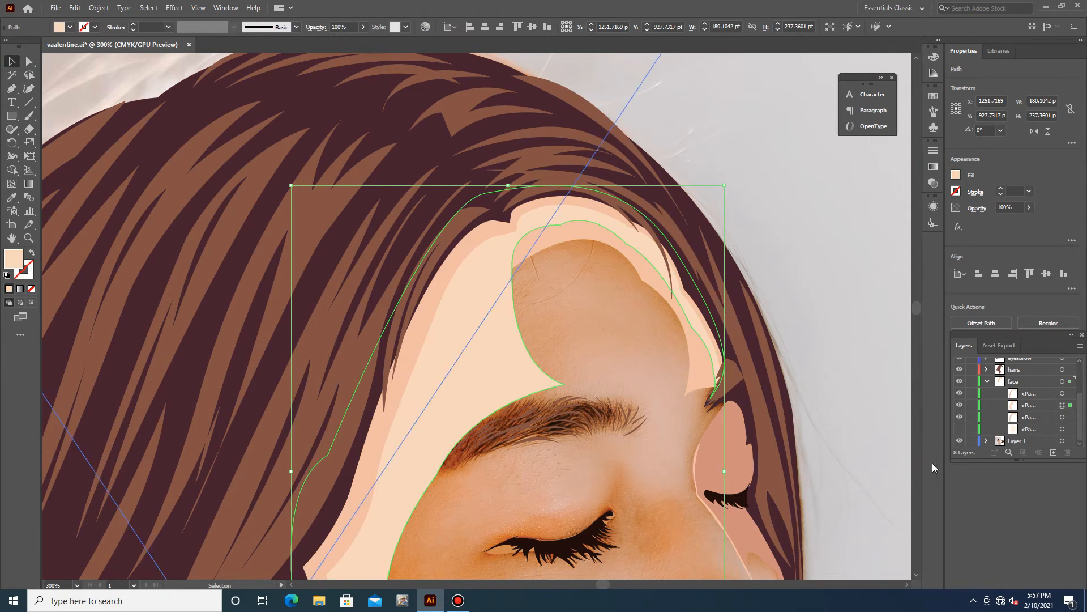
click(1031, 405)
click(556, 243)
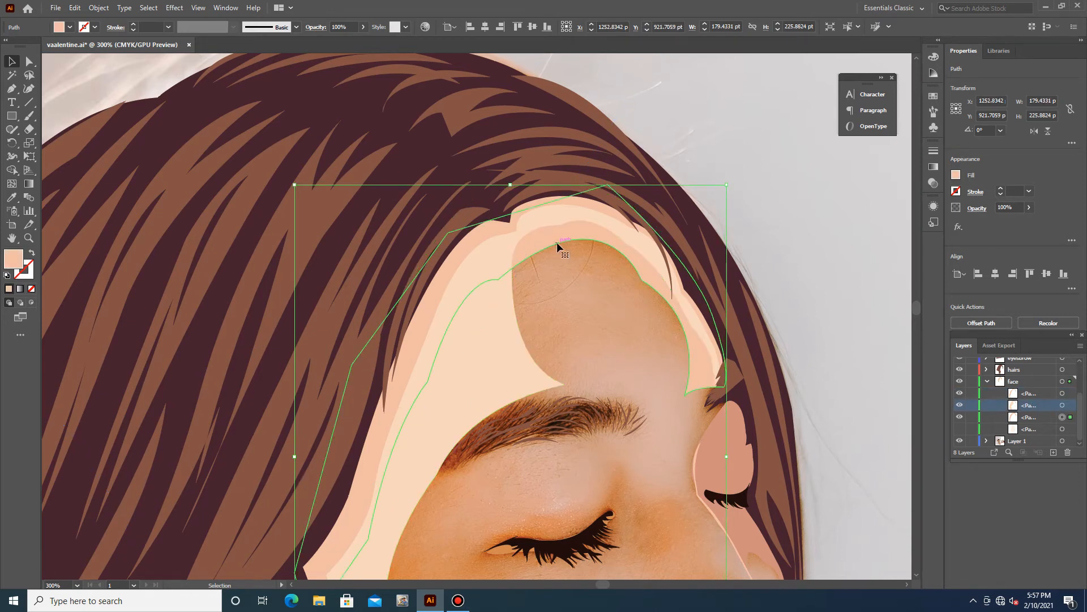
Undo the stacking change and the drawing of the second forehead strip
key(ctrl+z)
key(ctrl+z)
key(ctrl+z)
key(ctrl+z)
key(ctrl+z)
key(ctrl+z)
key(ctrl+z)
key(ctrl+z)
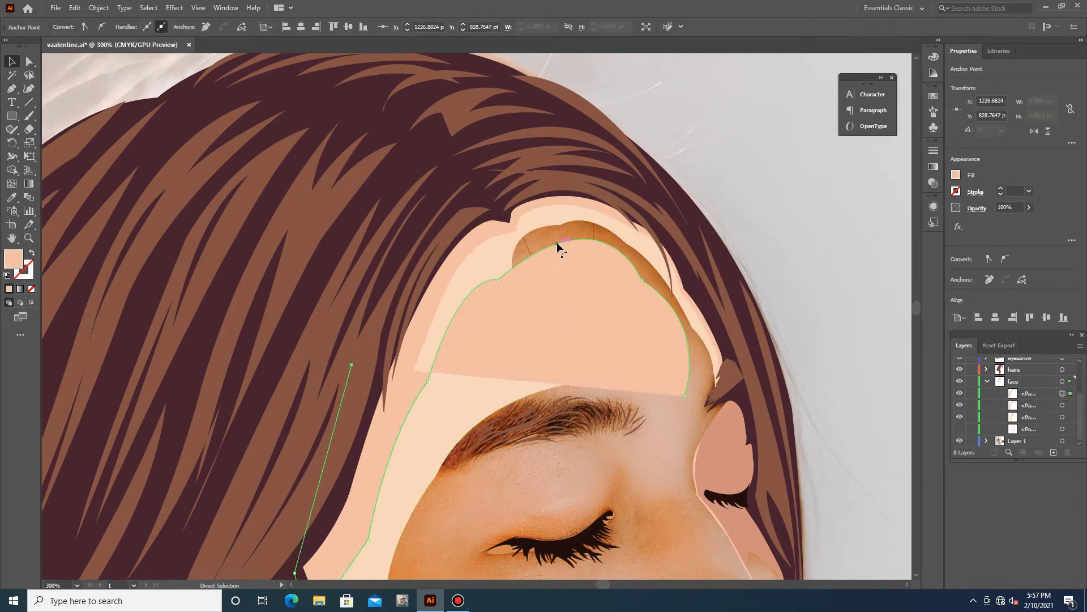
key(ctrl+z)
key(ctrl+z)
key(ctrl+z)
key(ctrl+z)
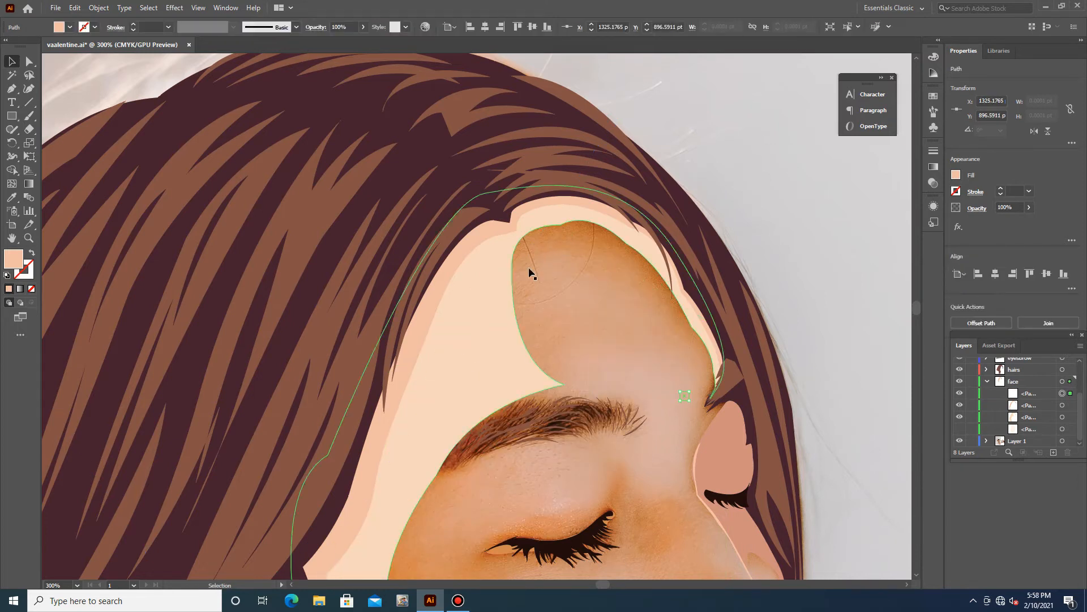
key(ctrl+z)
key(ctrl+z)
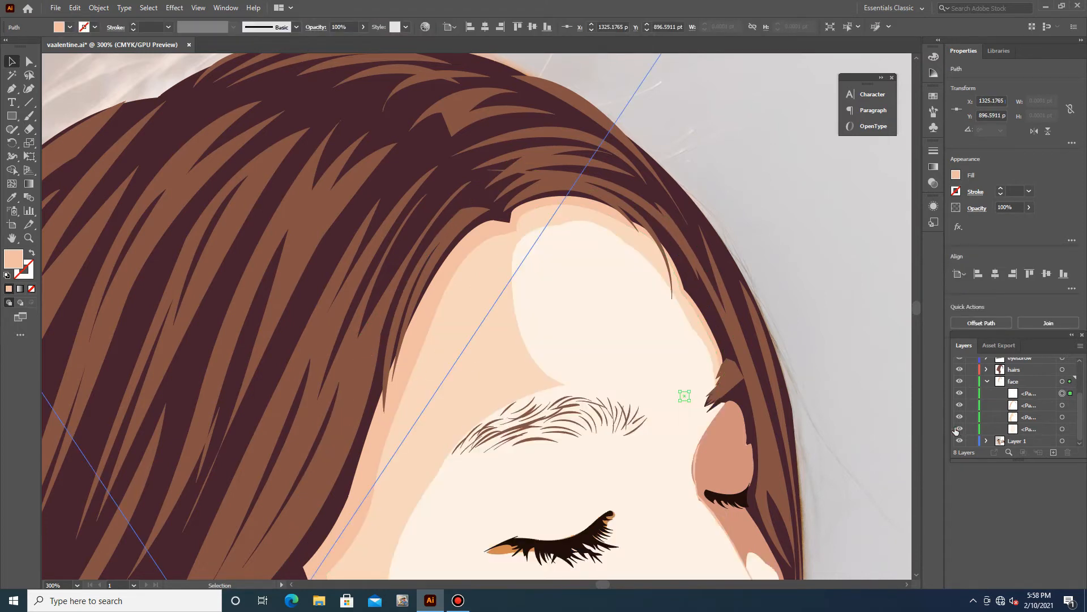
Reshape the pale forehead shade's curved inner edge above the eyebrow with the Direct Selection tool
key(ctrl+minus)
key(ctrl+minus)
key(ctrl+minus)
key(ctrl+minus)
key(ctrl+minus)
key(ctrl+plus)
key(ctrl+plus)
key(ctrl+plus)
key(ctrl+plus)
key(ctrl+plus)
key(ctrl+plus)
key(a)
drag(440, 391, 496, 237)
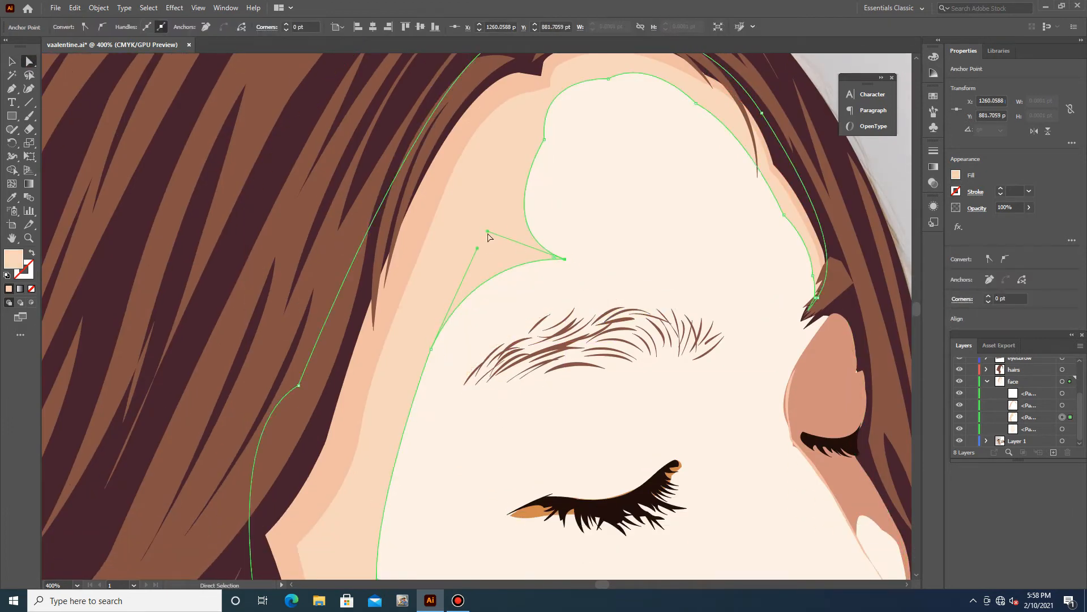
Adjust the pale shade's inner edge down the temple and cheek into smoother curves
scroll(488, 296, down, 5)
scroll(489, 293, down, 3)
drag(434, 362, 432, 393)
scroll(413, 261, up, 7)
drag(402, 300, 397, 339)
scroll(453, 289, down, 3)
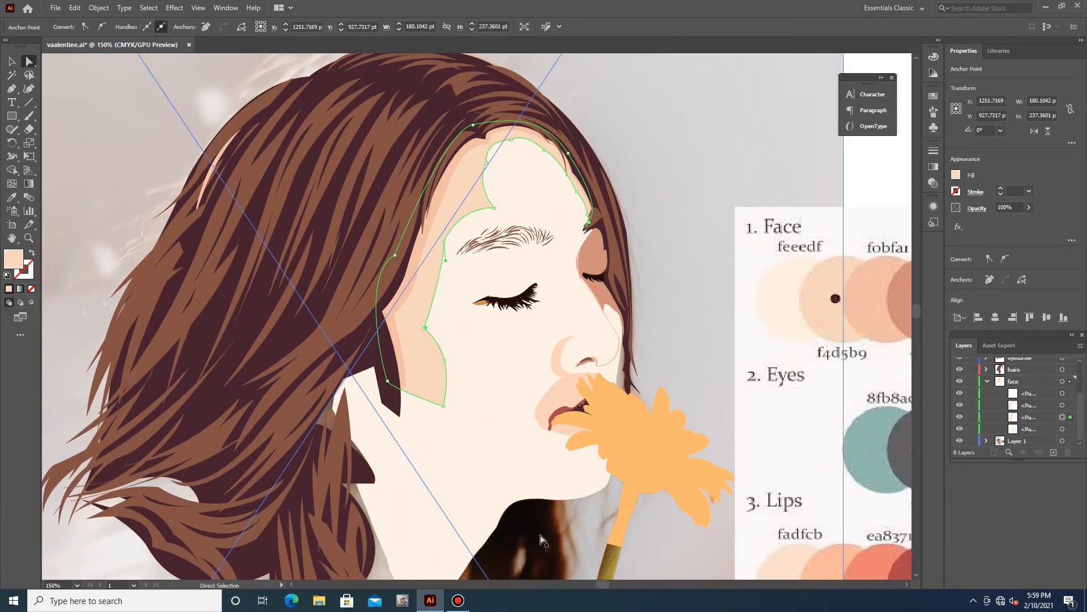
Hide the base skin shape and start a Pen path in the face layer along the eyelid crease toward the inner brow
click(960, 428)
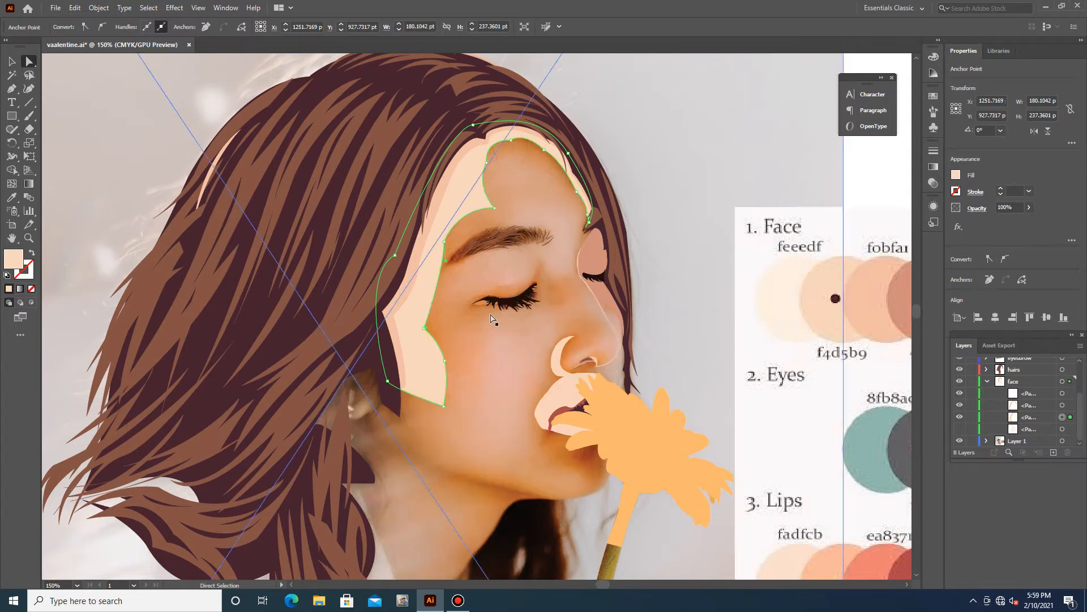
click(1022, 381)
key(p)
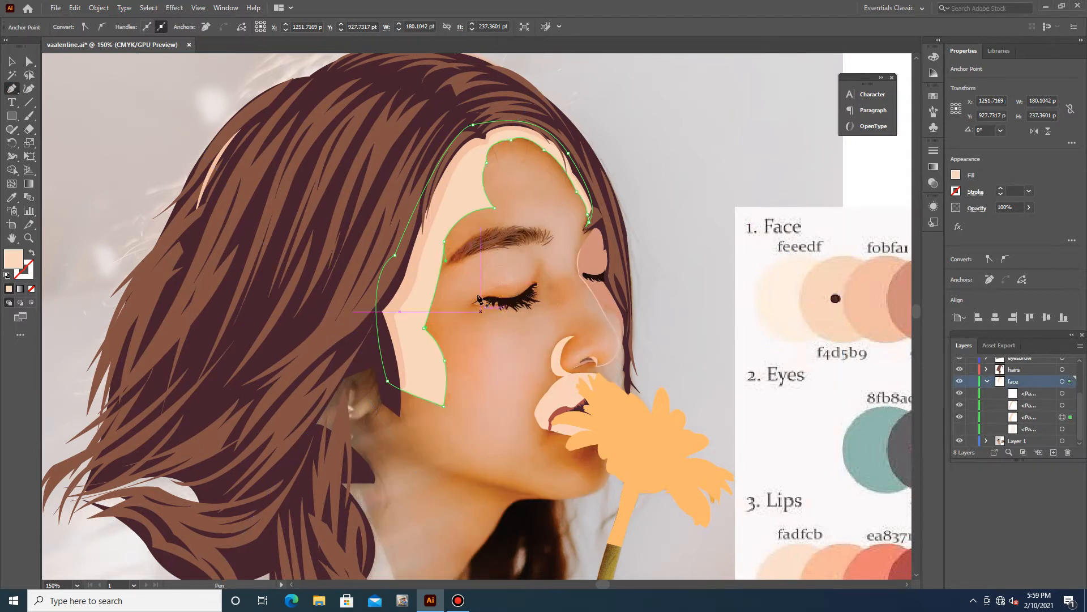
scroll(499, 294, up, 2)
click(439, 307)
drag(502, 280, 551, 274)
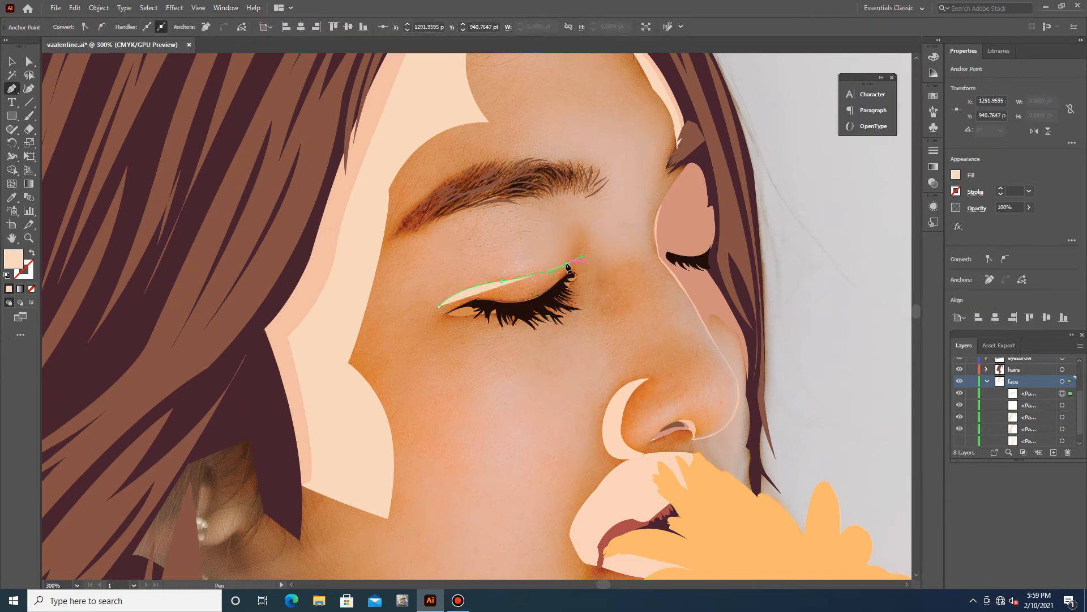
click(570, 230)
drag(562, 213, 599, 245)
click(588, 233)
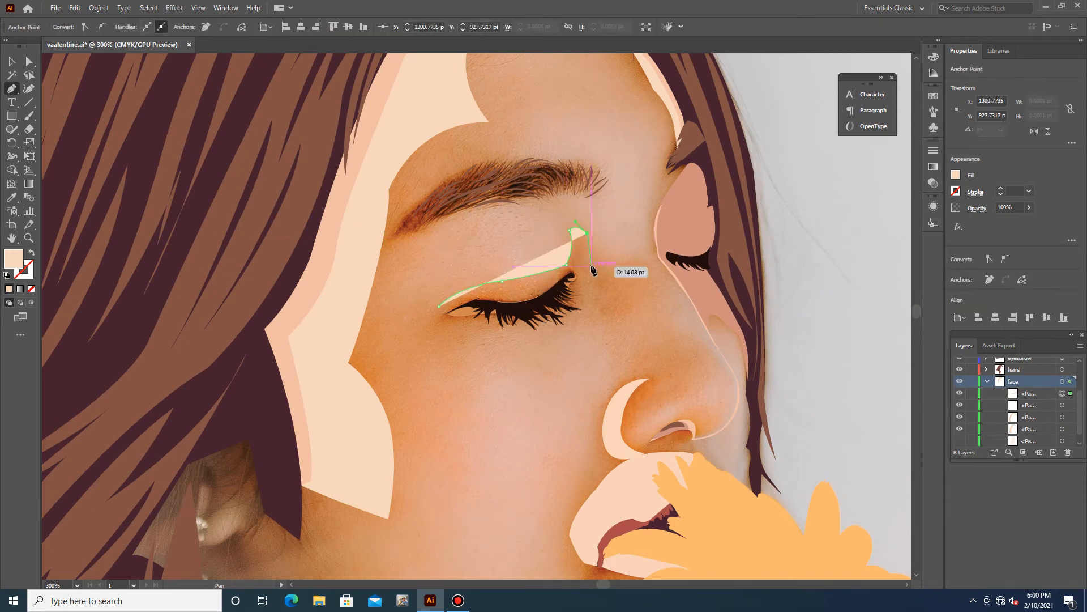
Continue the path down the side of the nose, around its tip and beneath the nostril
drag(587, 282, 643, 255)
click(634, 265)
drag(638, 302, 725, 359)
click(638, 302)
click(706, 387)
drag(639, 420, 675, 406)
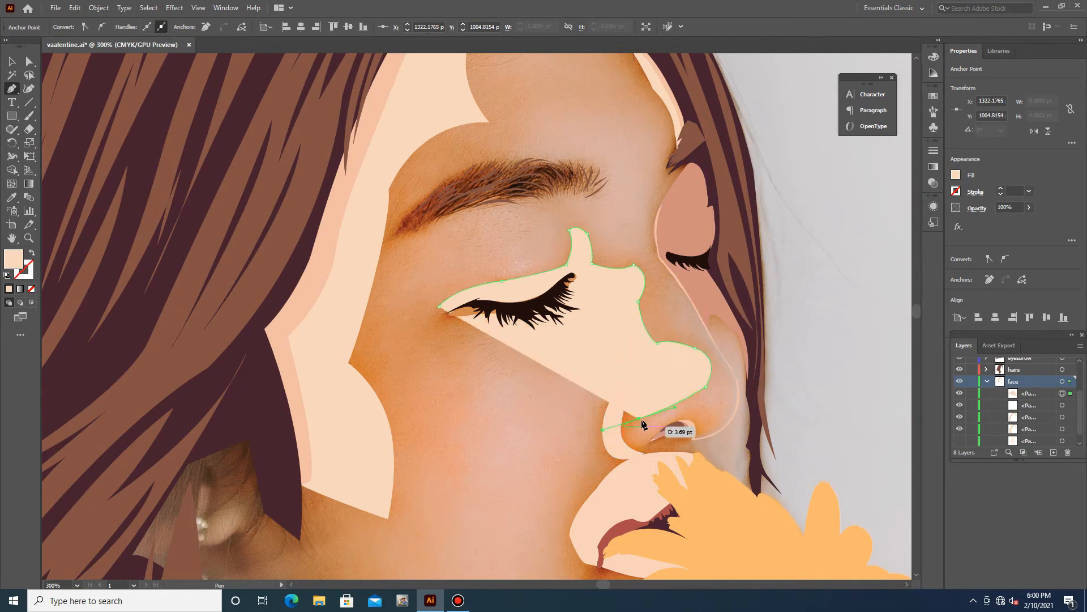
drag(641, 449, 677, 459)
click(642, 449)
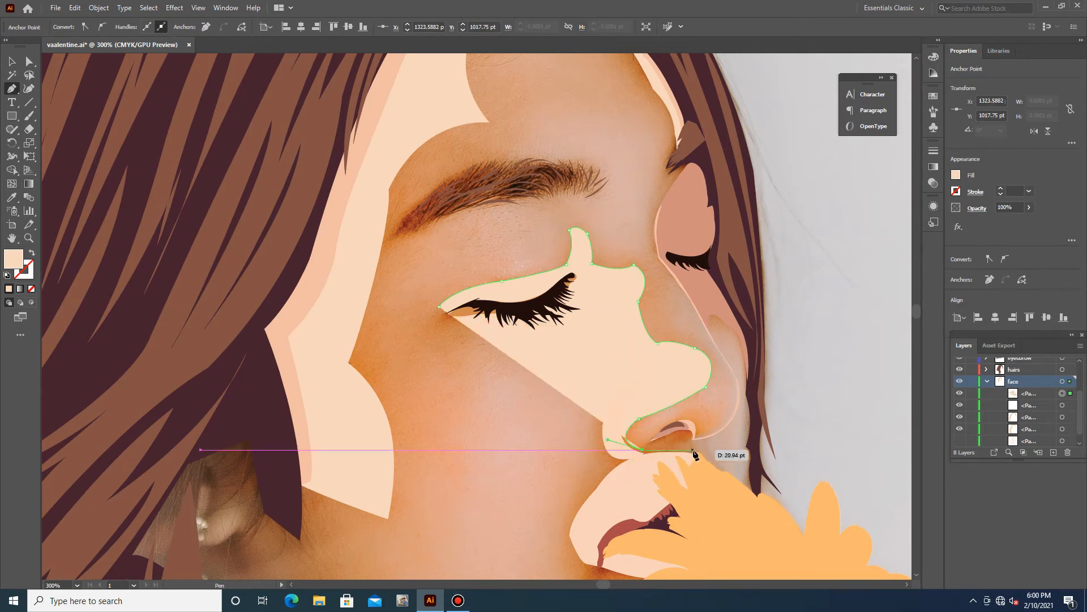
Extend the shadow path over the lips and flower, around the chin and back under the lower lip
scroll(691, 449, down, 3)
drag(700, 291, 671, 336)
click(676, 293)
click(680, 319)
click(634, 363)
click(701, 461)
click(740, 502)
click(688, 561)
drag(607, 516, 557, 519)
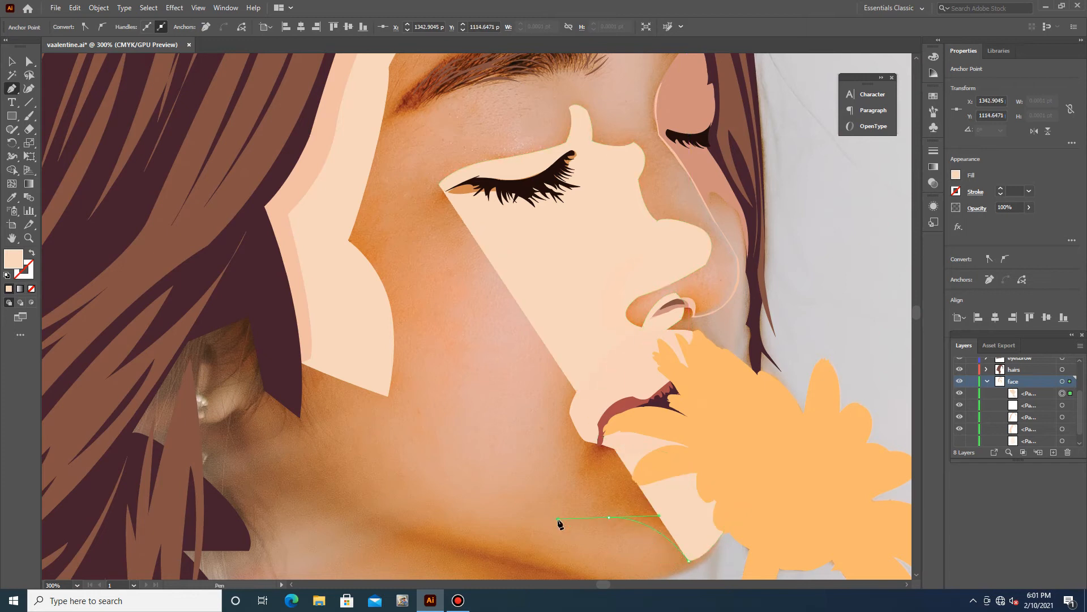
Remove the path's fill and trace it up past the mouth corner to the side of the nose
click(31, 288)
click(580, 474)
click(556, 411)
drag(589, 341, 602, 333)
click(590, 341)
drag(616, 256, 644, 244)
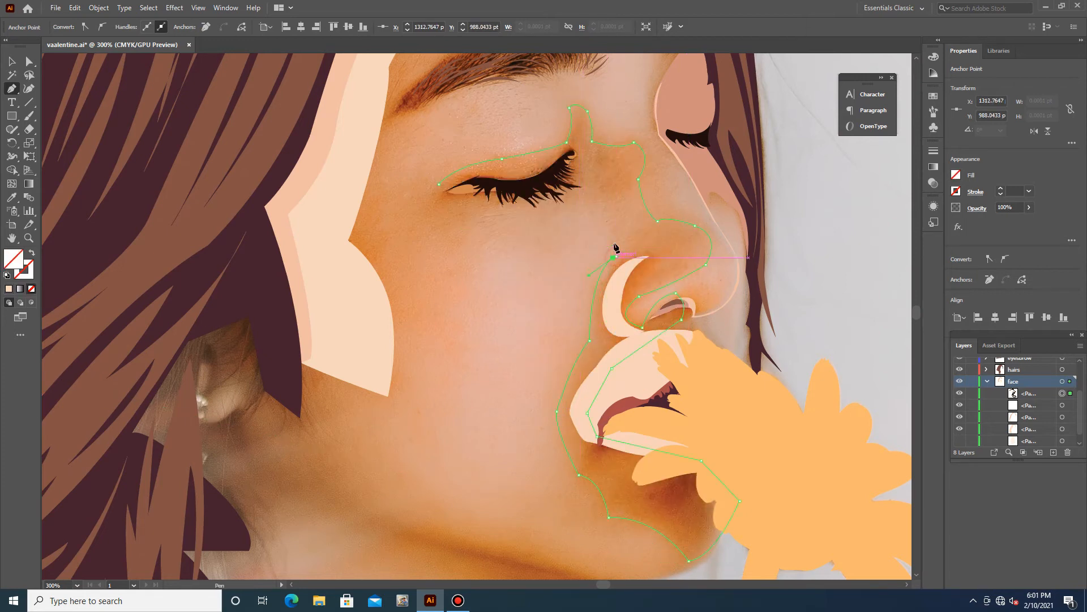
Trace the path under the eye, across the cheek to the temple, and close it at the eye's outer corner
drag(607, 201, 609, 189)
drag(496, 243, 441, 239)
click(465, 332)
drag(358, 262, 323, 211)
scroll(377, 269, up, 1)
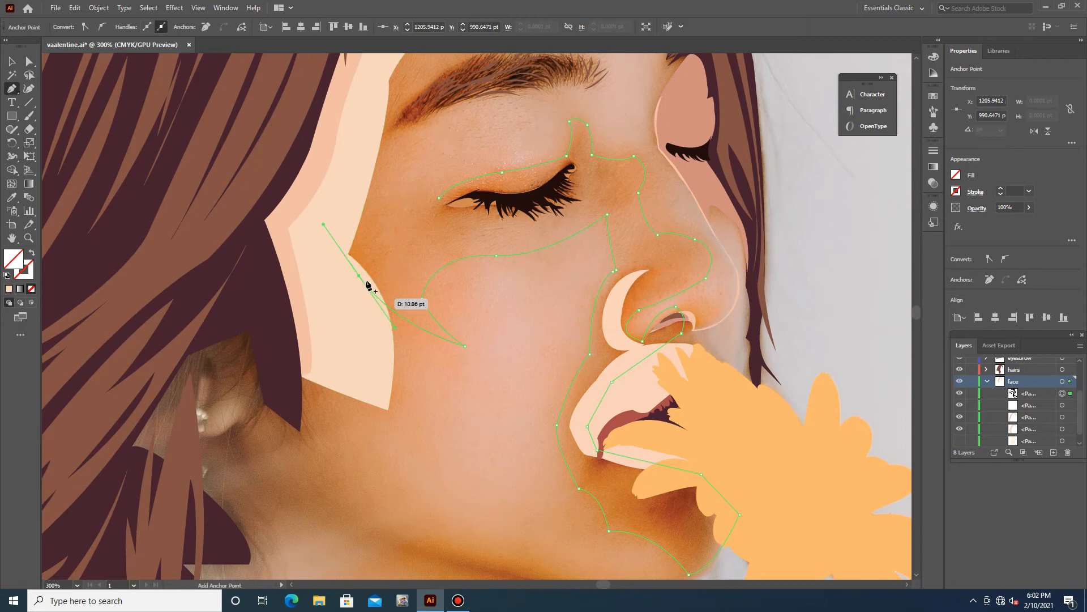
click(337, 253)
drag(439, 198, 515, 217)
scroll(545, 396, down, 3)
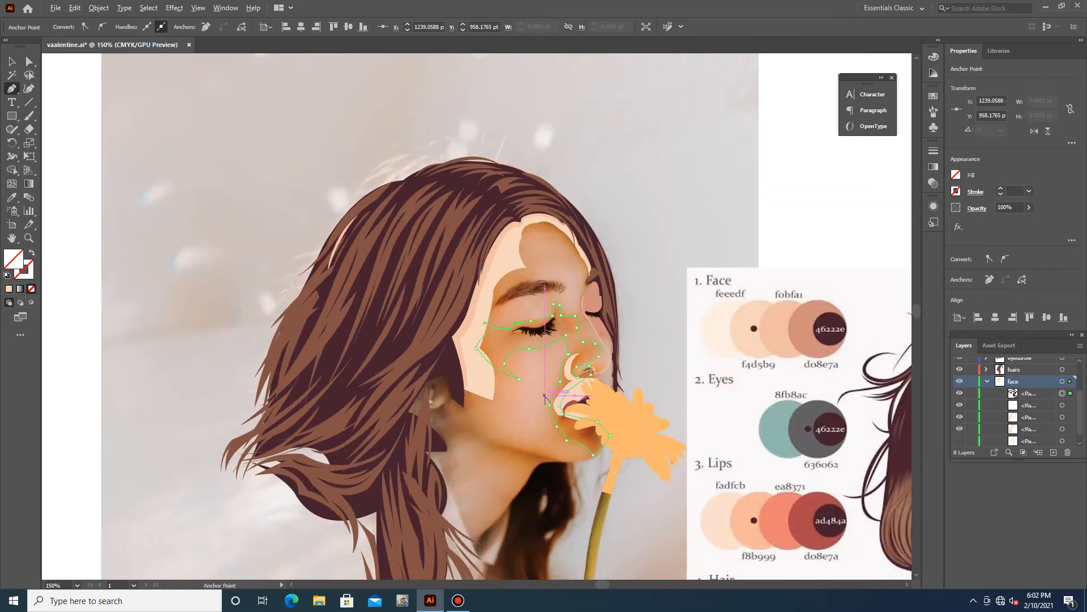
Fill the eye, nose and mouth shadow with pale peach sampled from the reference image and show the base skin shape
key(i)
scroll(739, 453, right, 5)
click(840, 434)
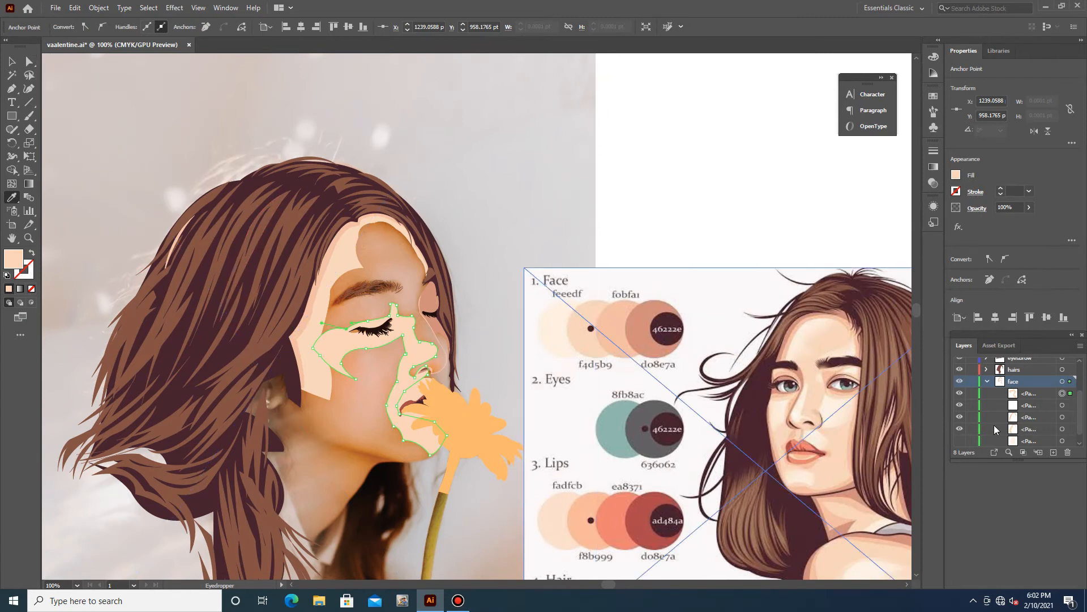
scroll(996, 431, down, 1)
click(960, 429)
key(v)
click(558, 238)
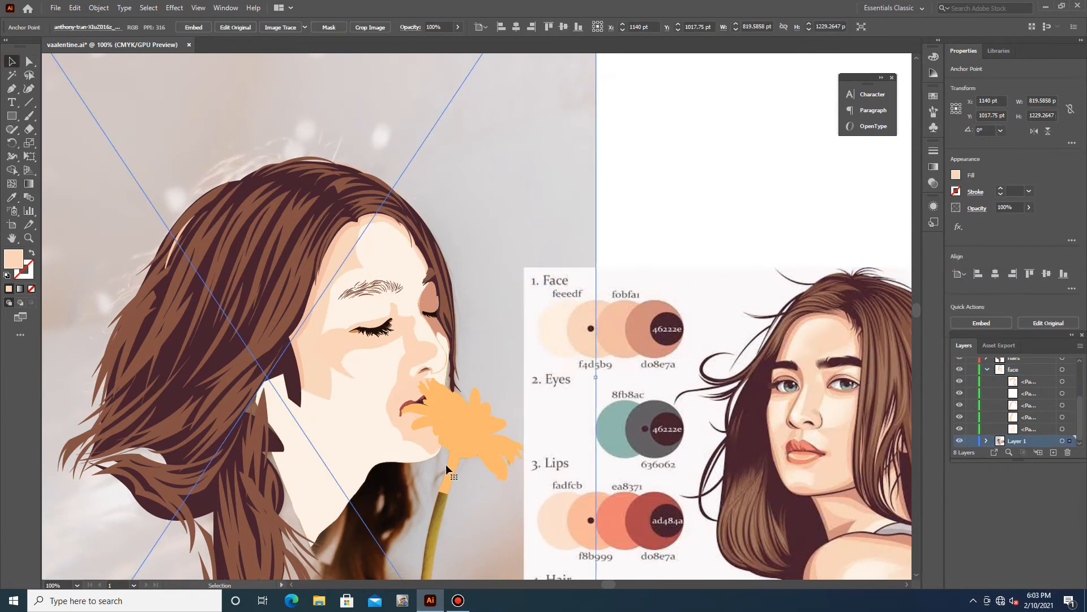
Hide the base skin shape and begin a new face-layer shadow path from the cheek along the jaw to the chin
click(960, 429)
key(p)
click(1027, 371)
scroll(349, 463, up, 2)
click(313, 377)
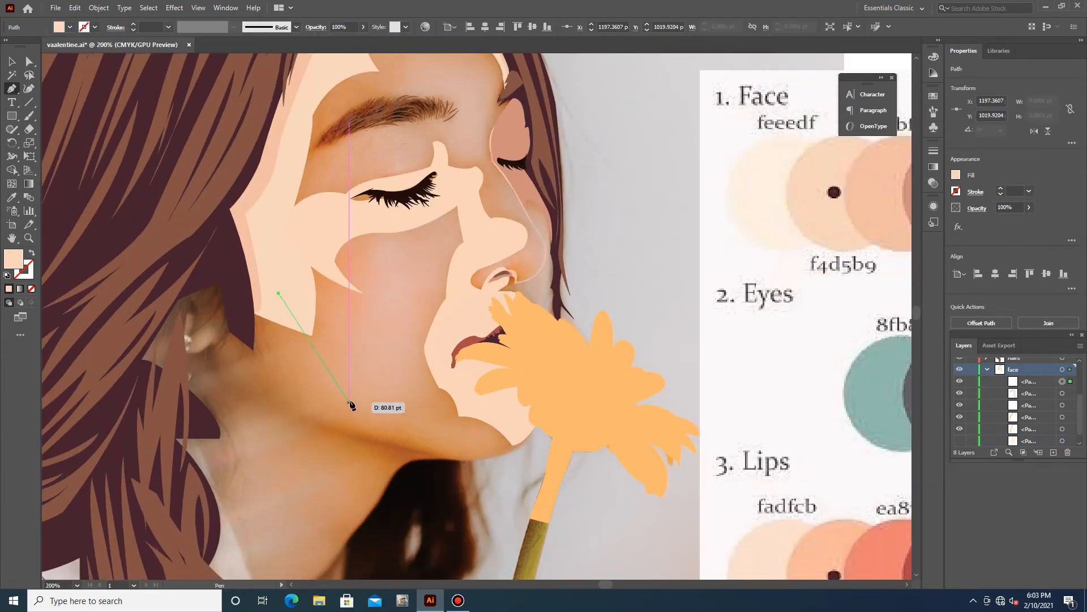
drag(418, 401, 479, 374)
click(450, 384)
click(520, 421)
click(541, 421)
Redo the chin end of the jaw shadow and trace it around the chin to the underside of the jaw
scroll(522, 473, up, 3)
key(ctrl+z)
click(564, 317)
drag(533, 385, 506, 408)
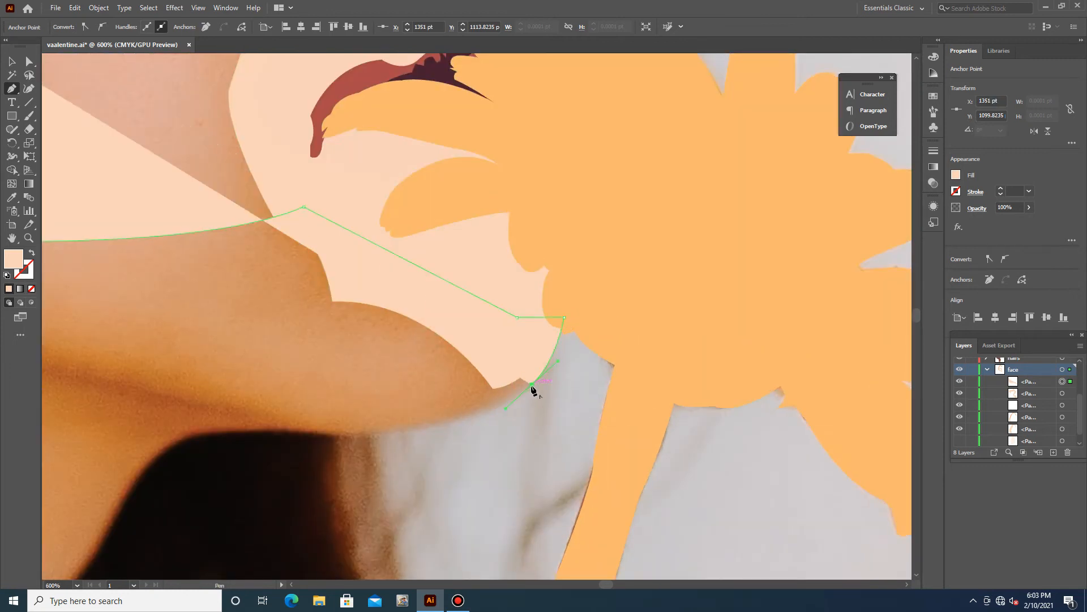
drag(376, 432, 282, 433)
click(375, 432)
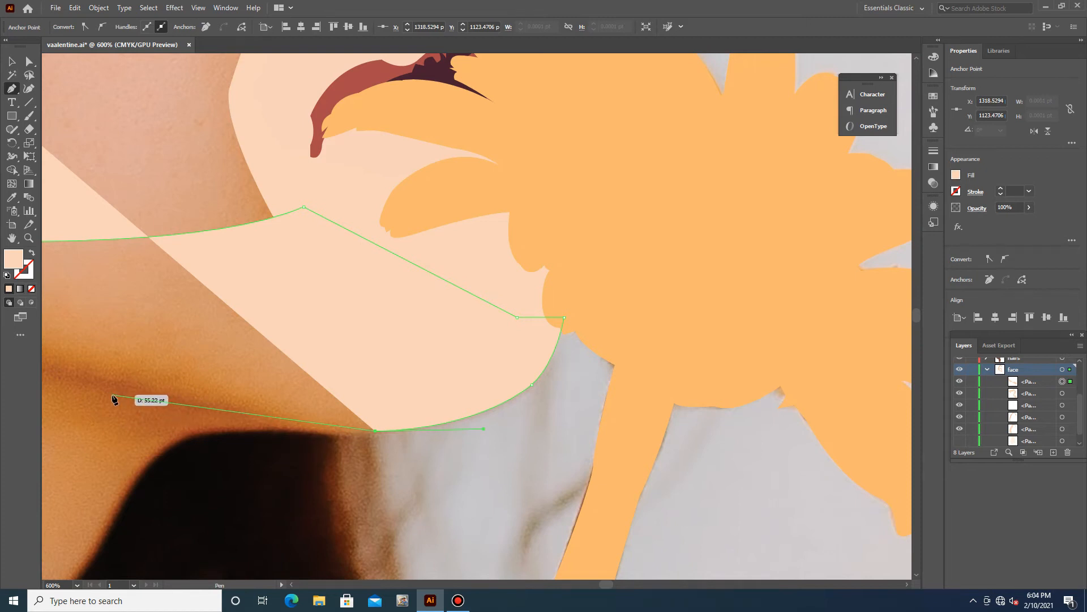
Trace the jaw shadow along the jaw's underside and down the front of the neck beside the dark hair
drag(245, 432, 116, 509)
click(291, 584)
scroll(333, 503, left, 5)
scroll(461, 461, down, 3)
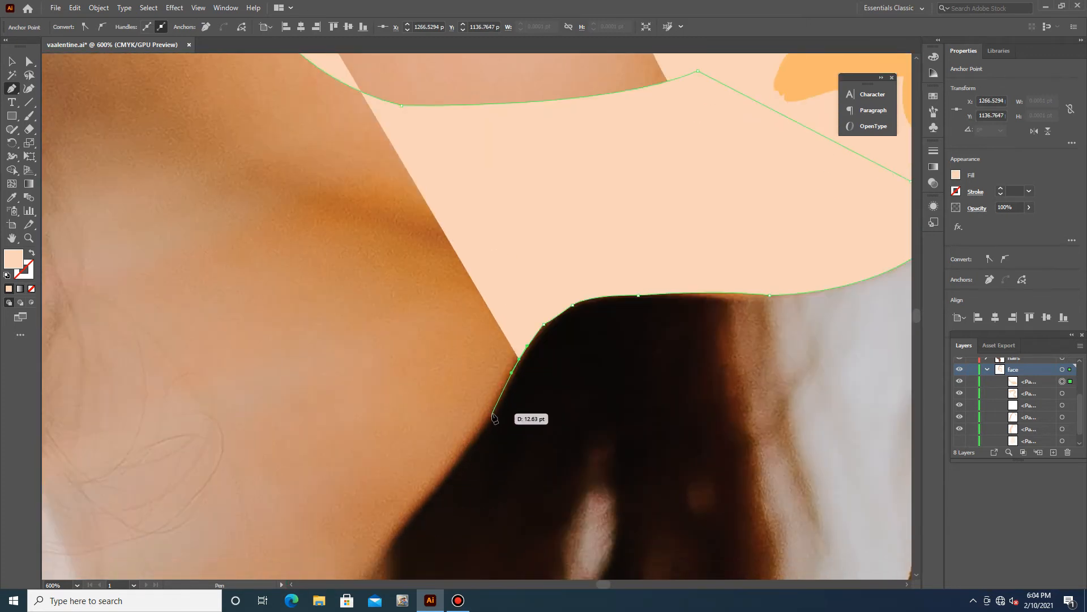
click(491, 415)
click(457, 459)
click(425, 500)
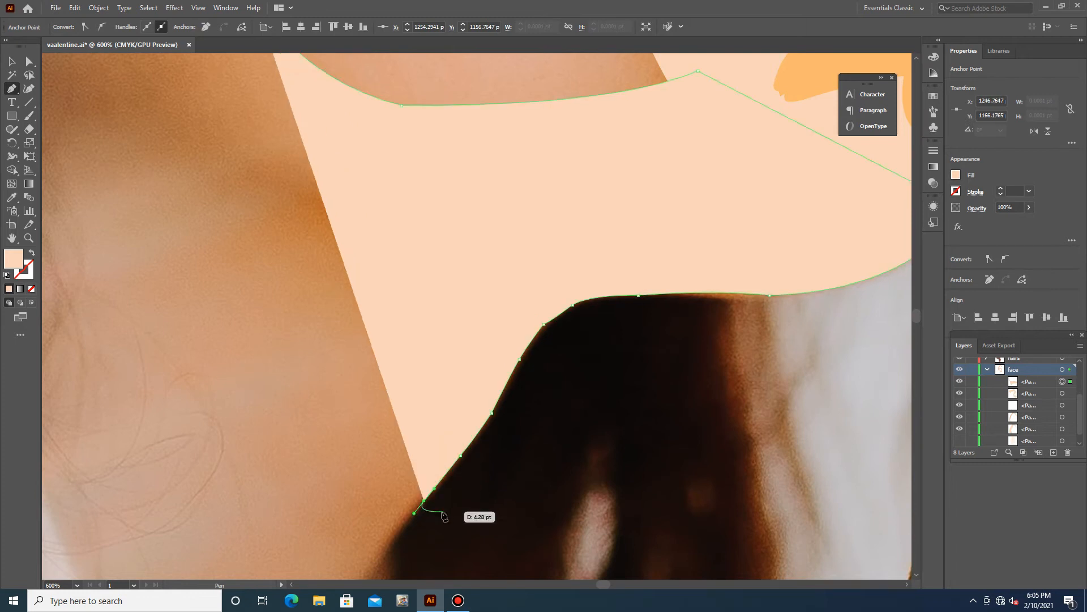
Extend the jaw shadow path down the neck's hair edge, remove its fill, and curve it back up inside the neck
scroll(430, 504, down, 3)
drag(386, 467, 383, 486)
click(387, 466)
click(31, 288)
drag(429, 308, 427, 264)
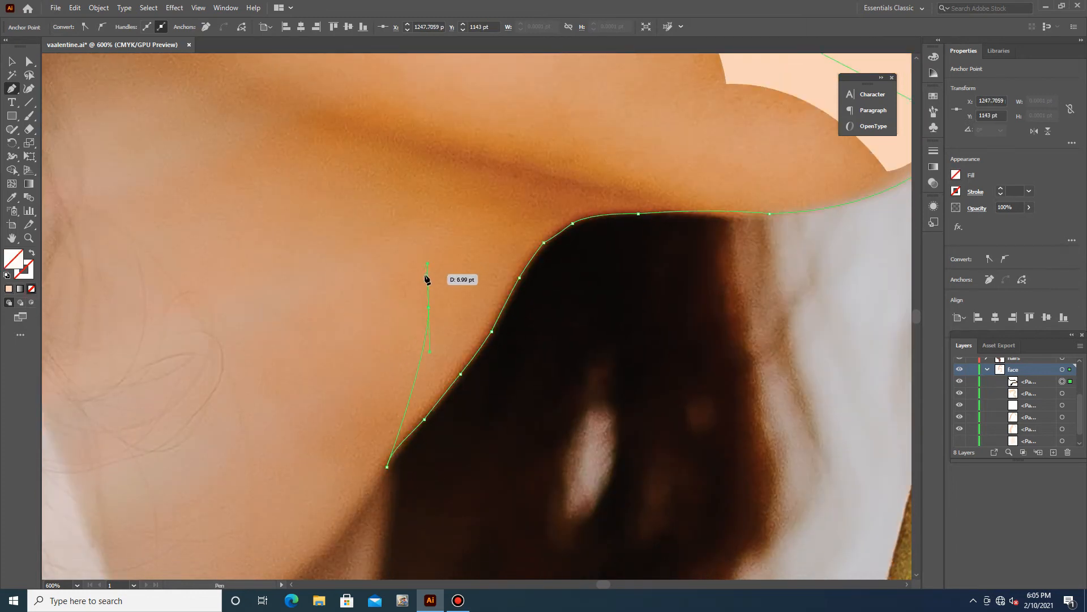
drag(390, 233, 360, 219)
click(387, 231)
Trace a jagged zigzag shadow edge across the neck toward the hair behind the ear
drag(242, 289, 208, 324)
click(242, 288)
drag(289, 209, 301, 180)
click(289, 209)
click(142, 221)
drag(249, 135, 268, 109)
scroll(210, 218, down, 1)
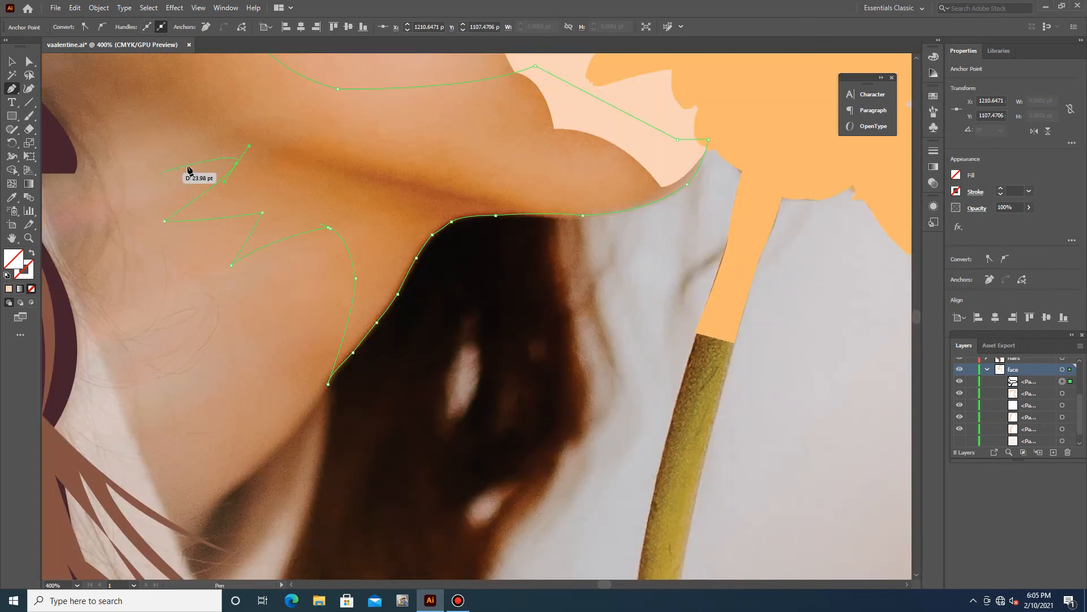
click(146, 173)
click(191, 139)
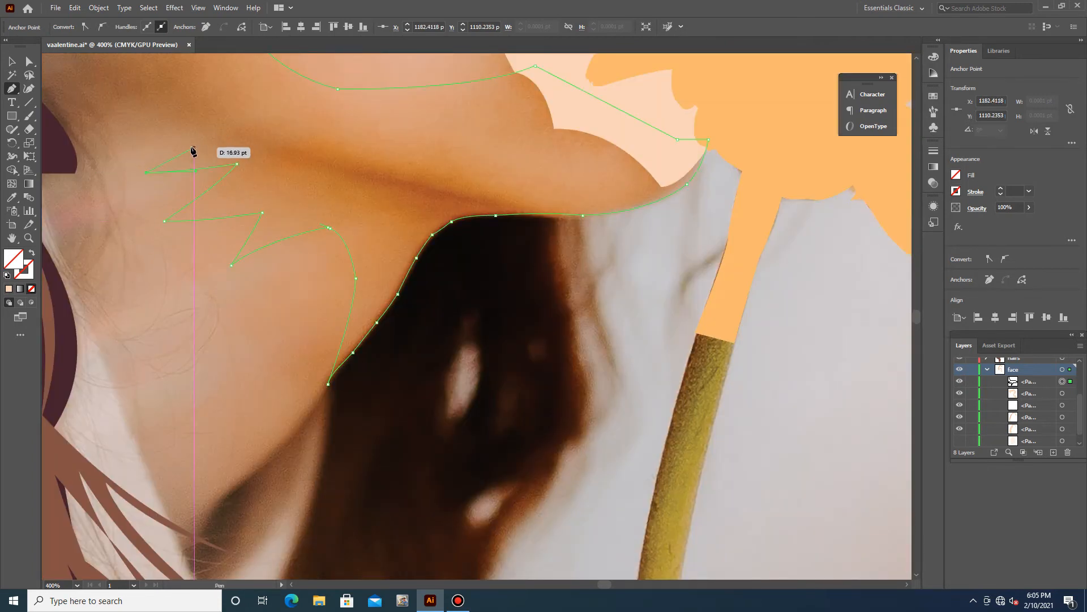
click(118, 147)
Continue the jaw shadow up behind the ear, over the hair, and close it at the cheek
scroll(136, 197, up, 2)
scroll(113, 255, up, 5)
scroll(114, 308, left, 5)
drag(199, 315, 147, 310)
drag(125, 220, 104, 110)
click(102, 106)
scroll(104, 149, up, 5)
click(187, 109)
click(331, 154)
scroll(332, 156, down, 3)
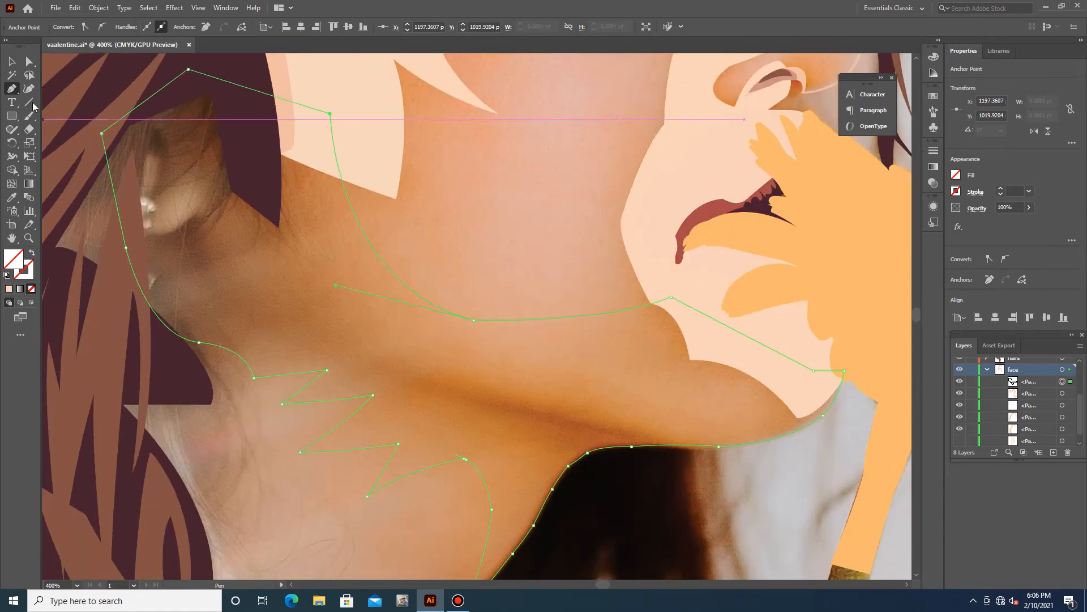
Begin a jawline crease shadow path and curve its upper edge from mid-jaw to the underside of the chin
click(395, 353)
drag(504, 355, 583, 371)
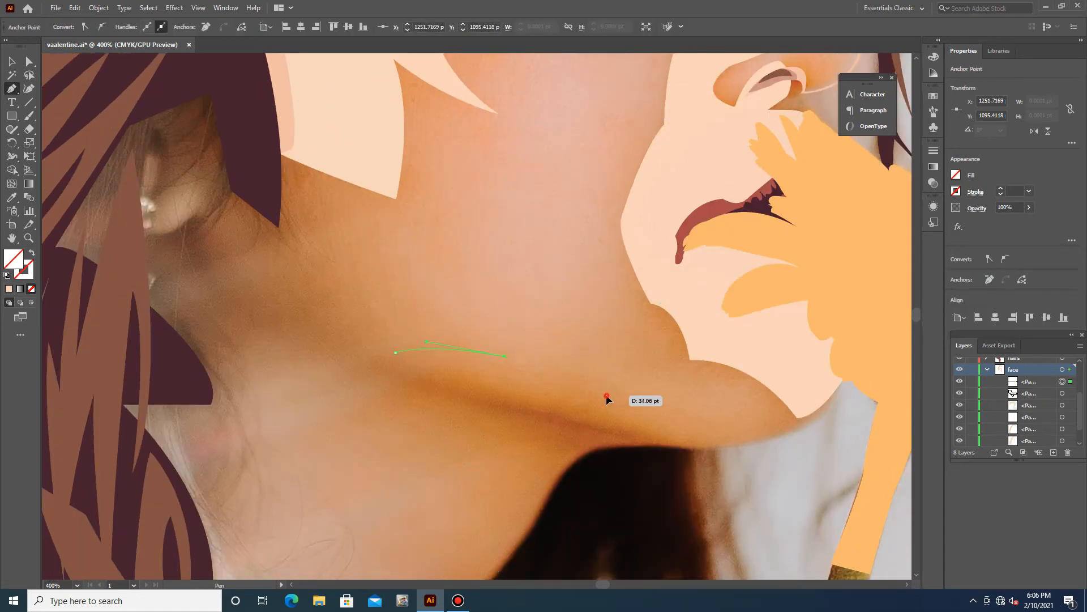
drag(640, 419, 641, 420)
click(690, 442)
Trace the crease shadow's lower edge back along the jaw and up toward the earlobe
drag(535, 452, 462, 480)
click(535, 452)
click(405, 418)
drag(363, 379, 332, 379)
click(327, 406)
drag(352, 418, 230, 286)
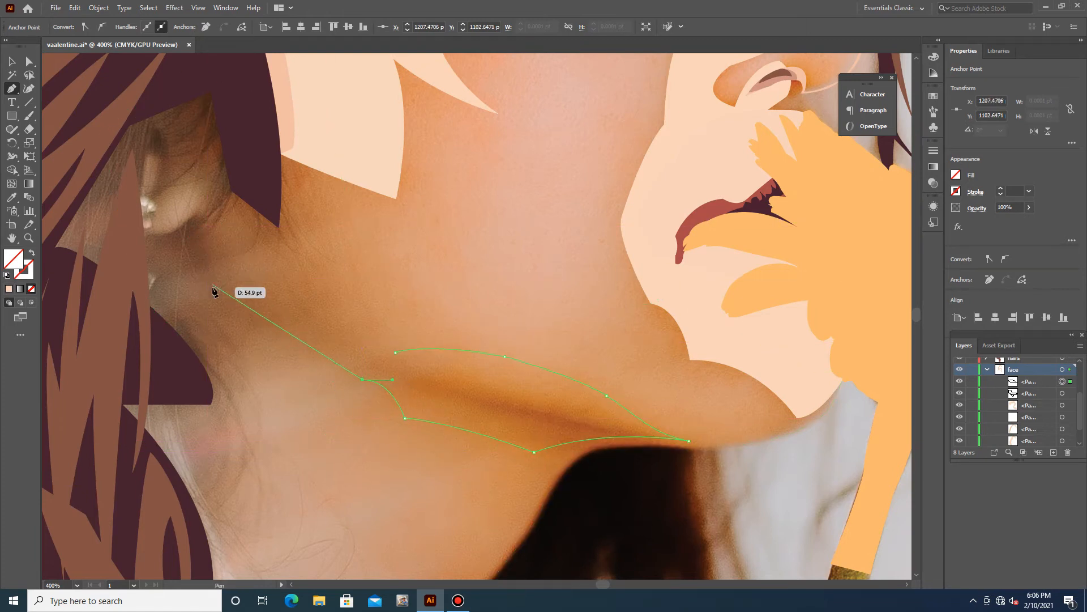
drag(187, 230, 190, 218)
Undo the last path edits and draw a thin crease line from under the chin along the jaw to the earlobe
key(ctrl+z)
key(ctrl+z)
key(ctrl+z)
key(ctrl+z)
key(ctrl+z)
key(ctrl+z)
key(ctrl+z)
key(ctrl+z)
click(409, 375)
drag(640, 433, 696, 437)
drag(391, 374, 205, 280)
click(391, 374)
click(198, 231)
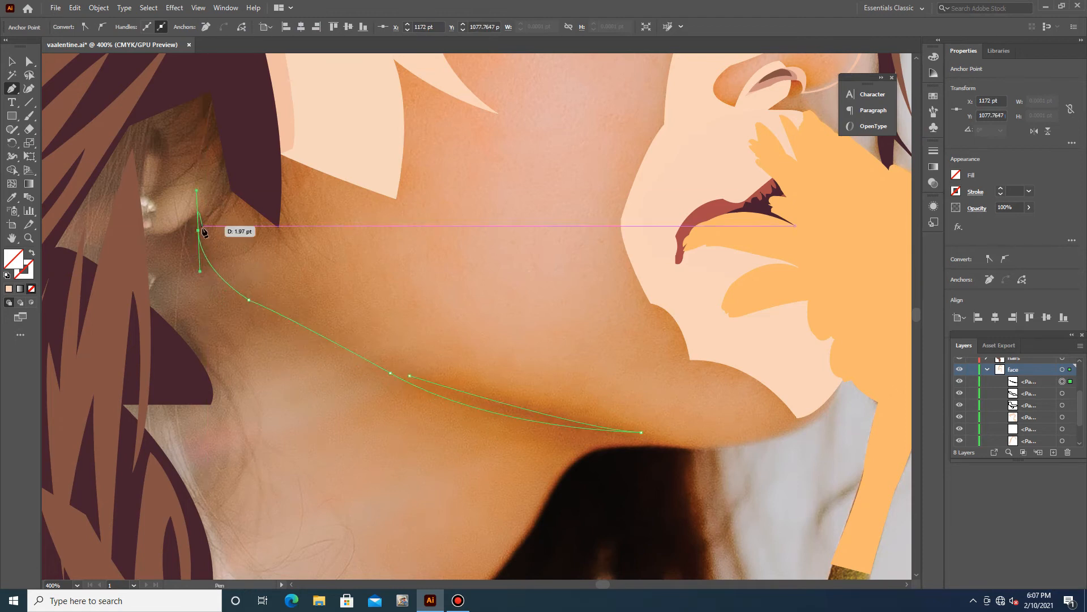
Close the thin jaw crease line by tracing its upper edge from the earlobe back to its starting point
click(248, 284)
click(338, 327)
click(409, 376)
scroll(696, 460, down, 1)
scroll(696, 460, down, 2)
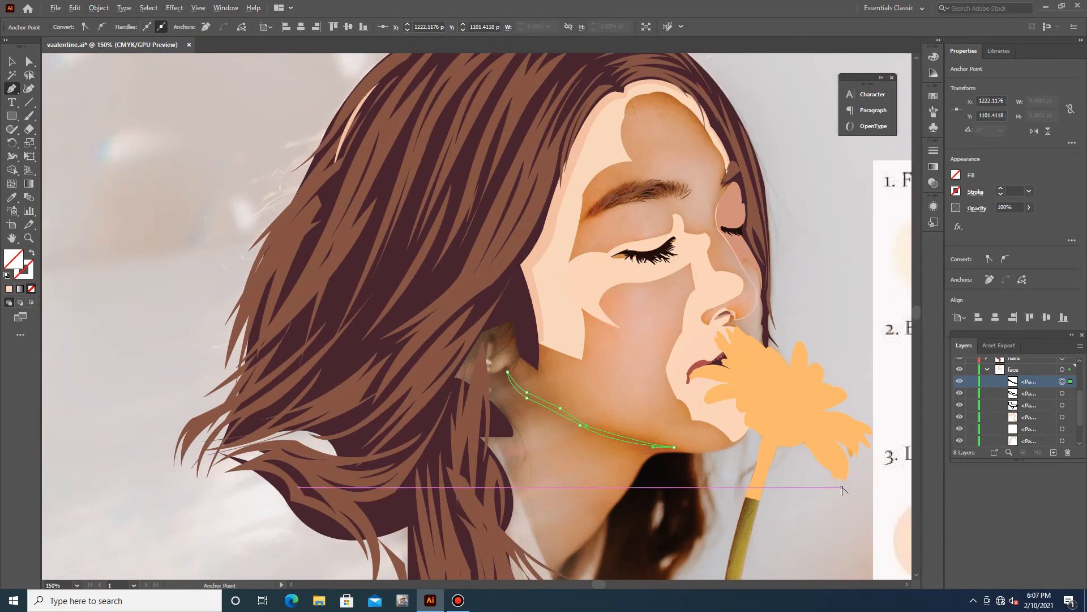
Fill the large jaw and neck shadow with the pale peach sampled from the existing face shadow
ctrl+click(724, 447)
key(i)
click(708, 390)
click(1028, 393)
Fill the jawline crease shadow with the darker peach used for the shadow along the hairline
key(v)
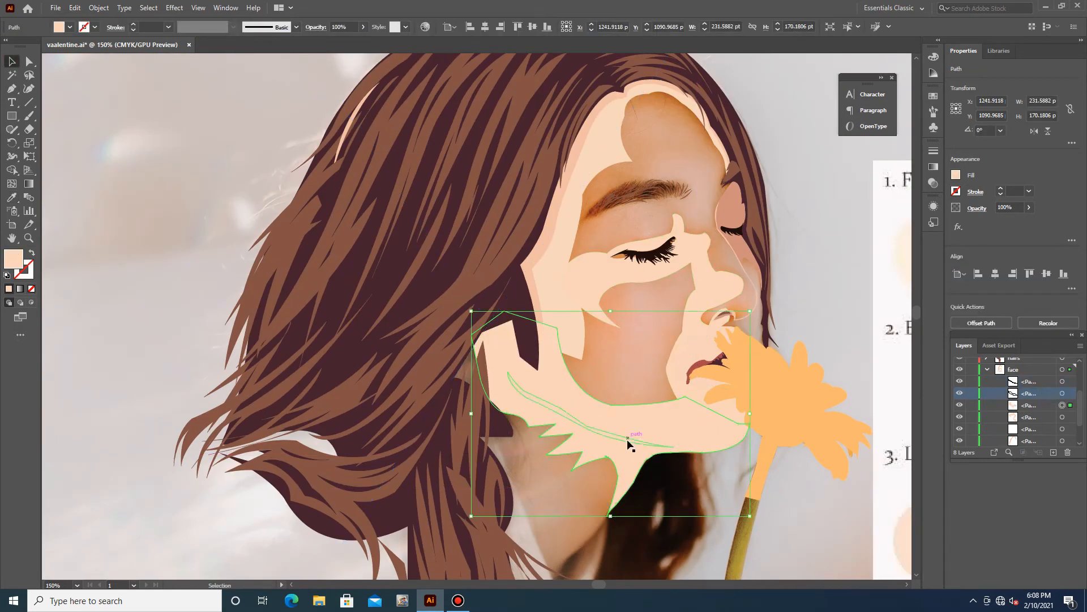
click(650, 419)
key(i)
click(629, 355)
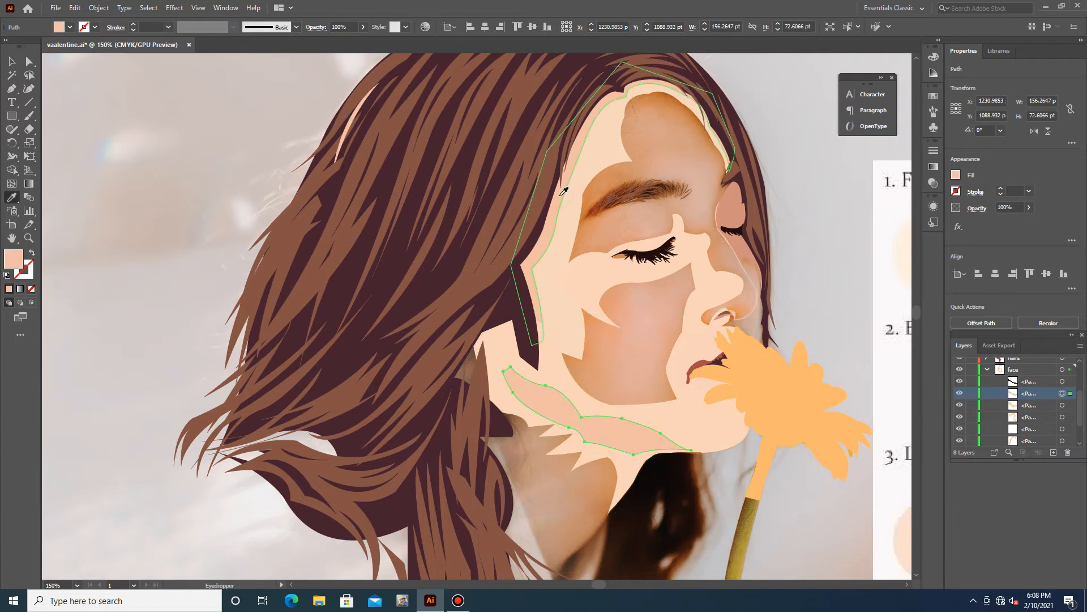
Fill the thin jaw crease line with the dark 46222e face tone sampled from the reference palette
scroll(628, 355, down, 1)
key(ctrl+minus)
scroll(629, 342, right, 2)
key(a)
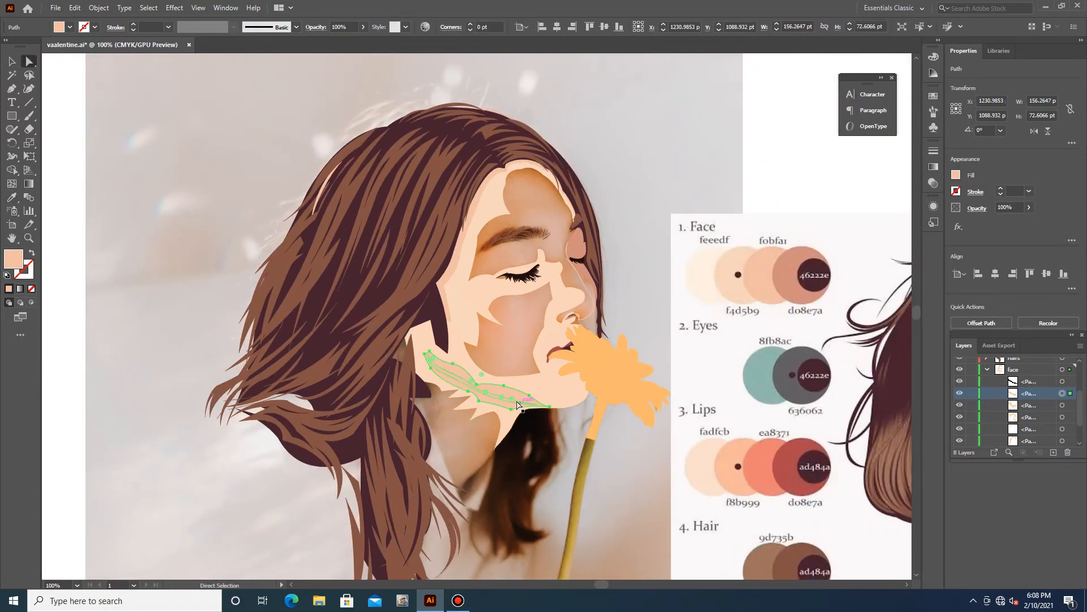
click(525, 403)
key(i)
click(818, 274)
Show the base skin shape beneath the face shadows and review the whole portrait beside the reference image
key(v)
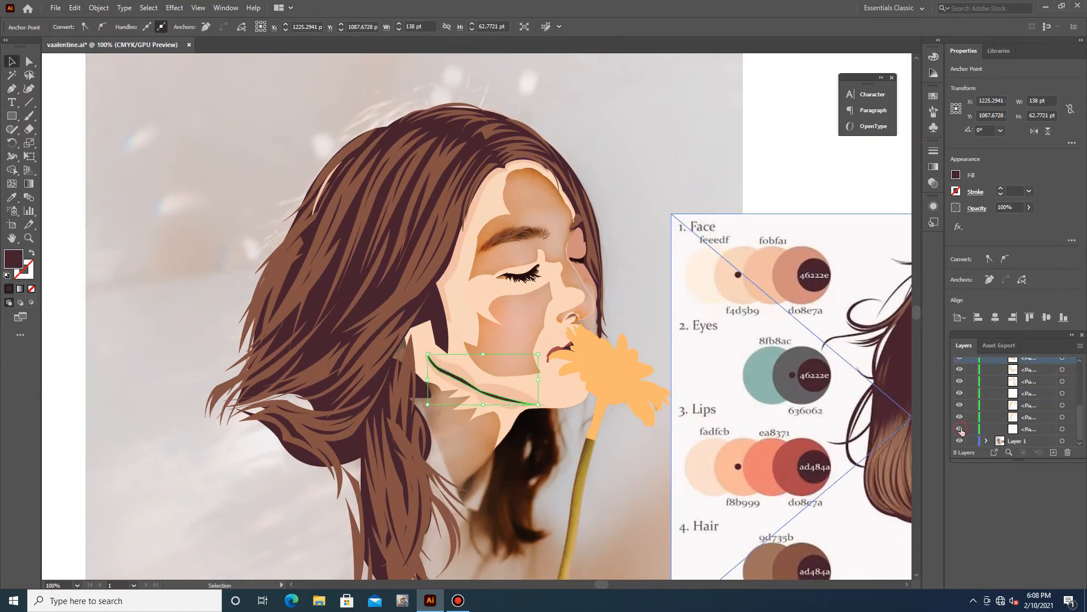
click(30, 62)
click(142, 283)
key(ctrl+minus)
scroll(663, 477, right, 3)
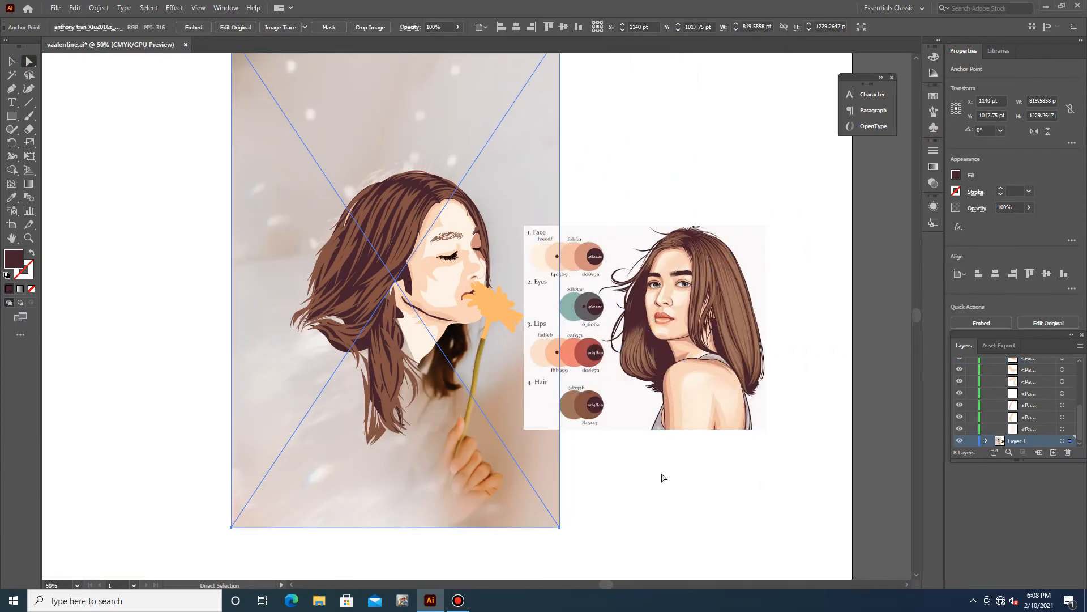
key(ctrl+plus)
key(ctrl+plus)
key(ctrl+plus)
Fill the base skin shape with the feeedf face tone sampled from the reference palette
click(438, 271)
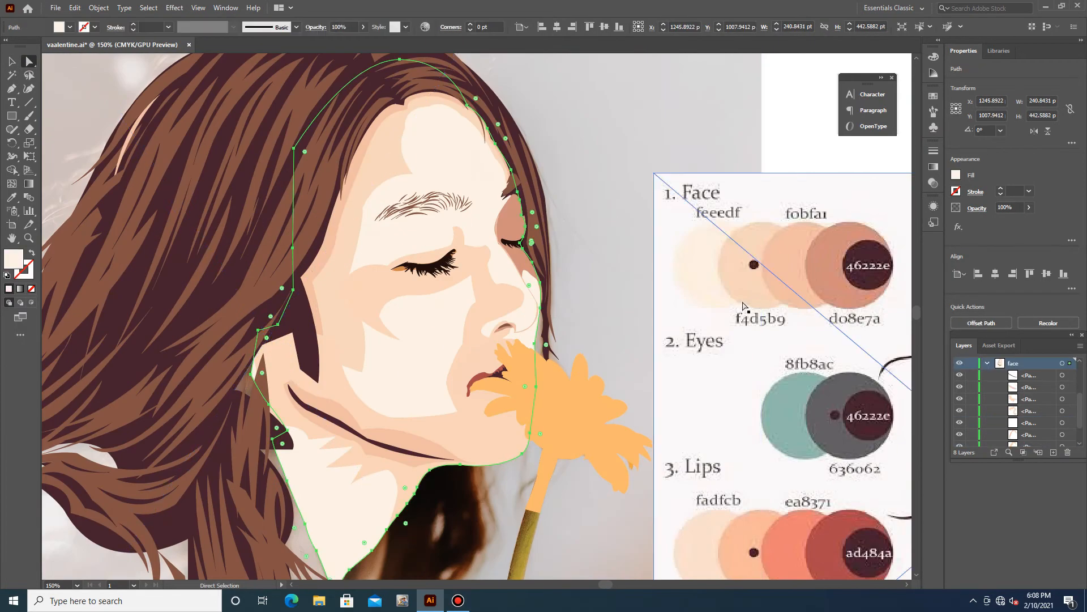
key(i)
click(553, 250)
click(713, 252)
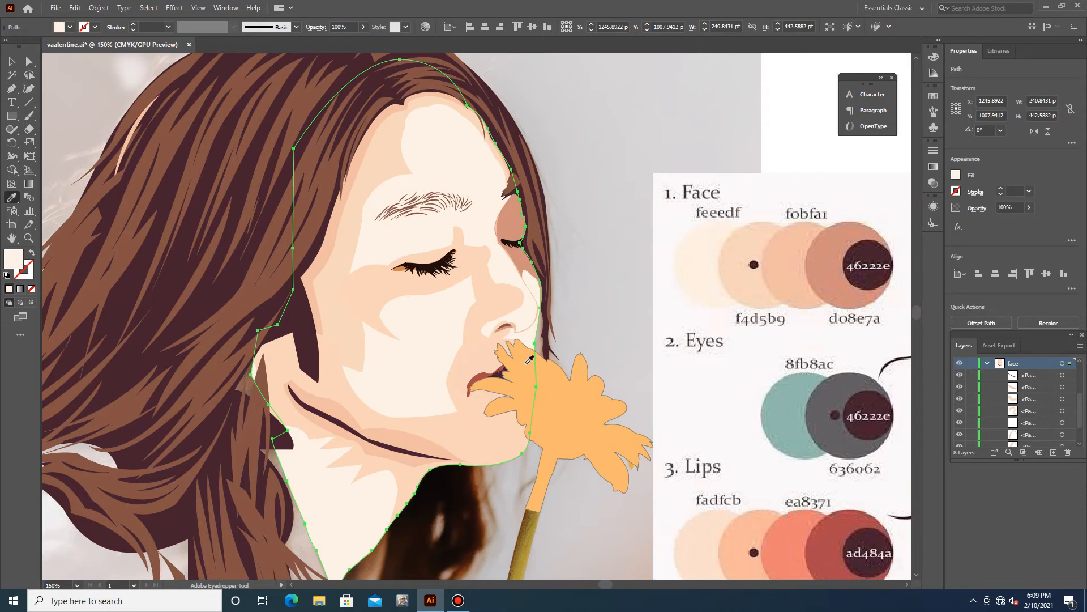
Apply a linear gradient to the forehead and temple shadow shape
key(g)
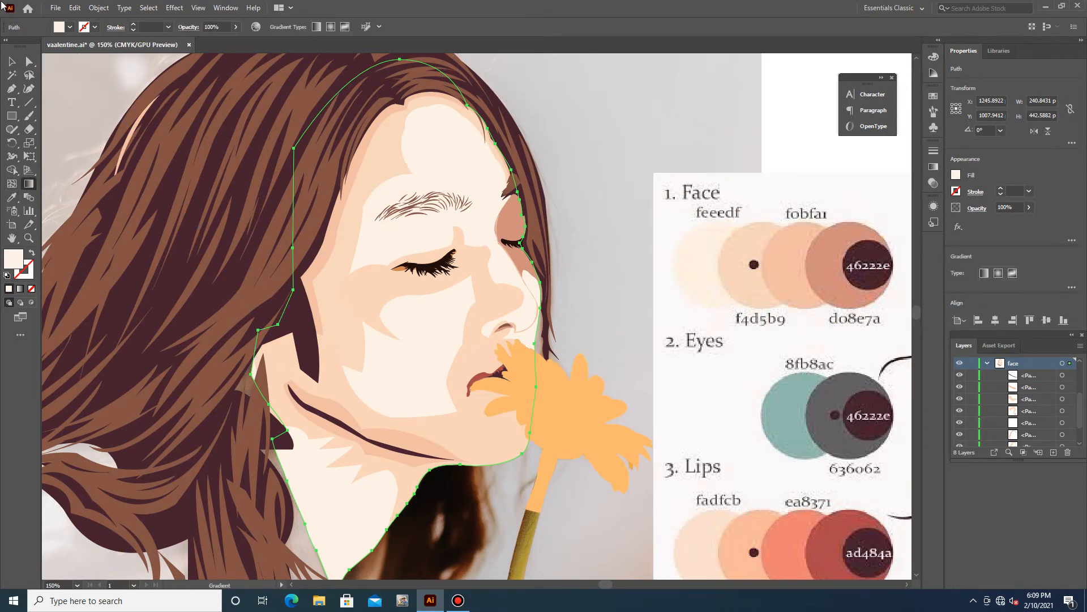
click(413, 165)
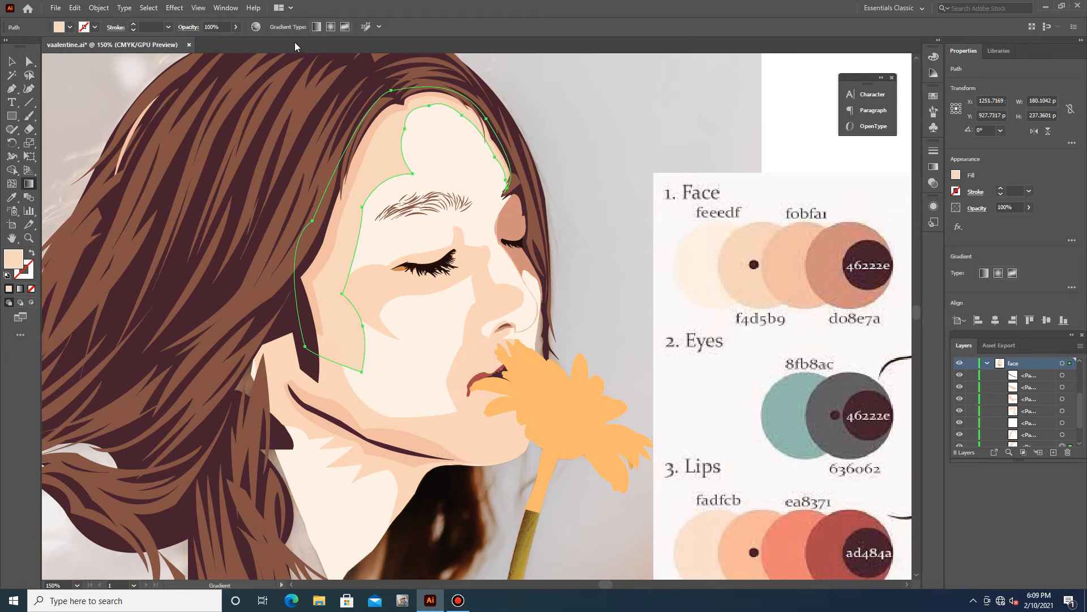
click(407, 241)
Colour the forehead shadow's gradient from peach f0bfa1 at the hair side to feeedf at the face side
double_click(511, 230)
key(Escape)
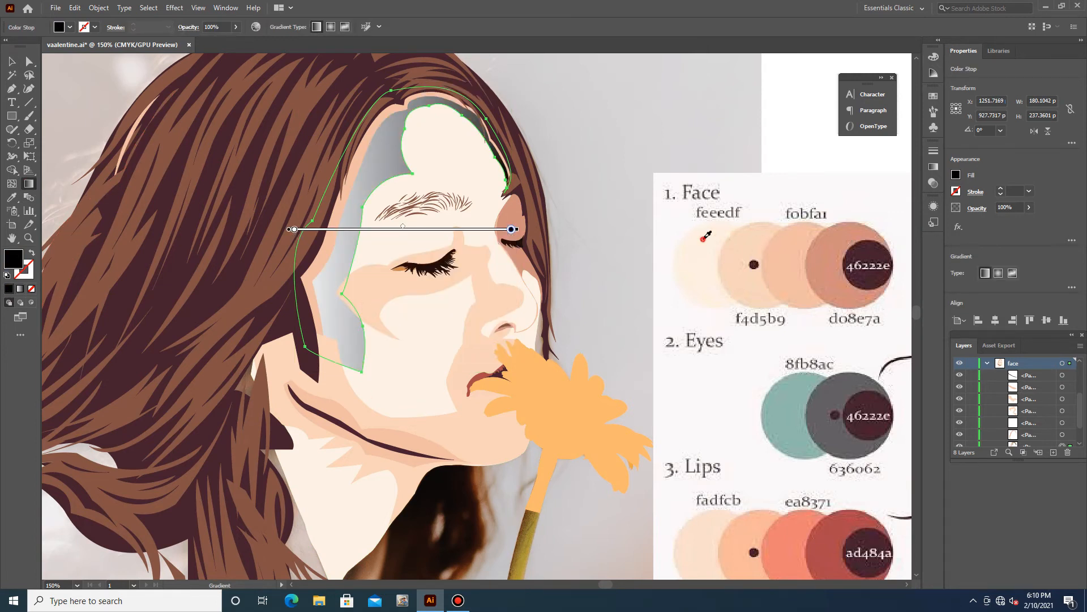
click(704, 238)
double_click(294, 229)
click(150, 303)
click(790, 248)
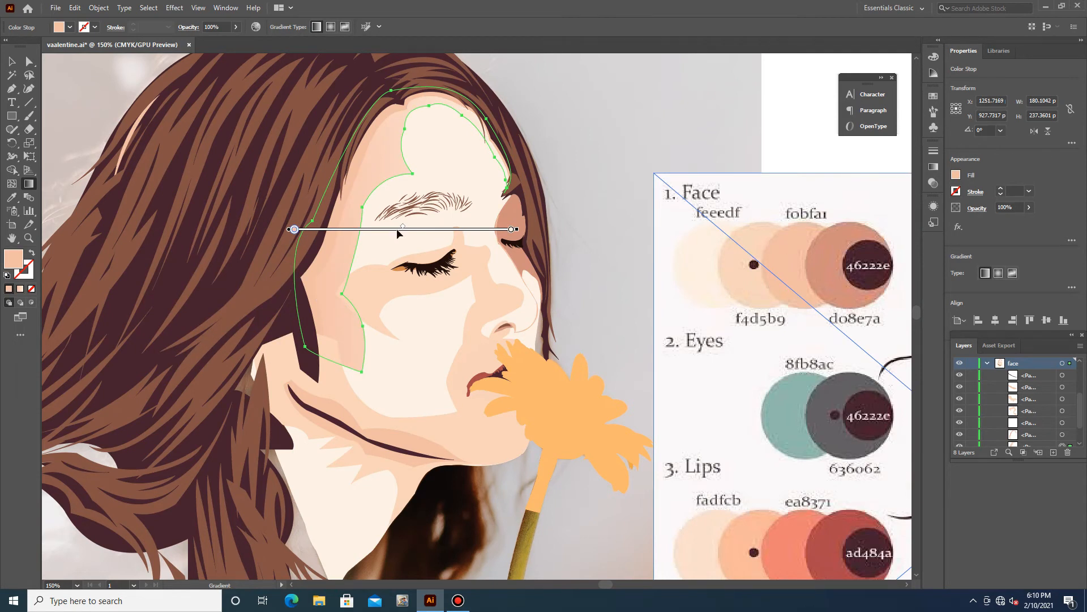
Move the forehead gradient's light stop inward to about the middle of the gradient and deselect the shape
drag(512, 230, 401, 229)
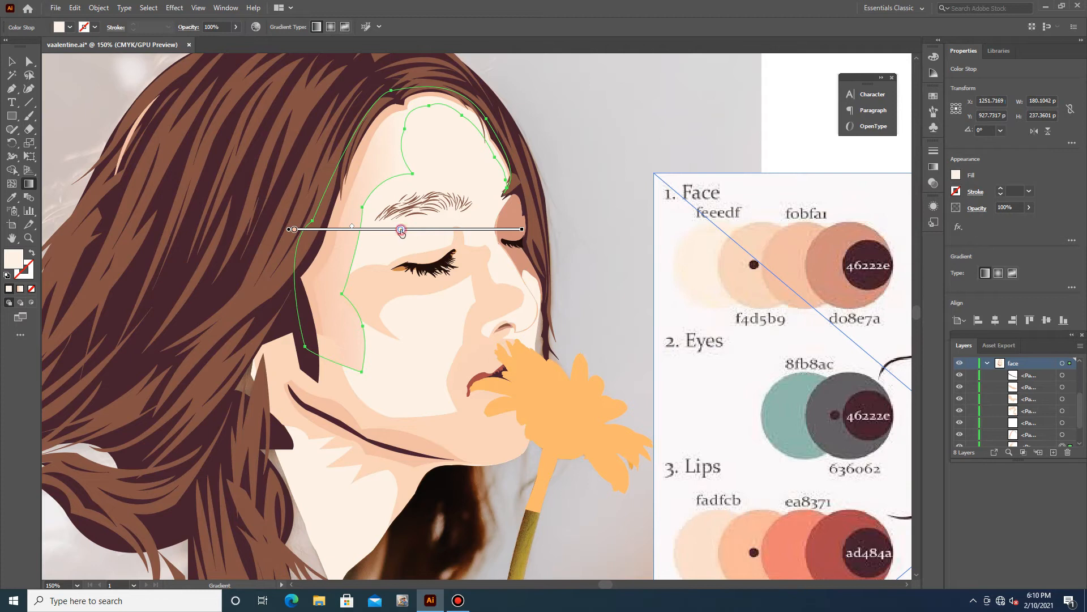
key(v)
click(590, 215)
scroll(389, 316, down, 1)
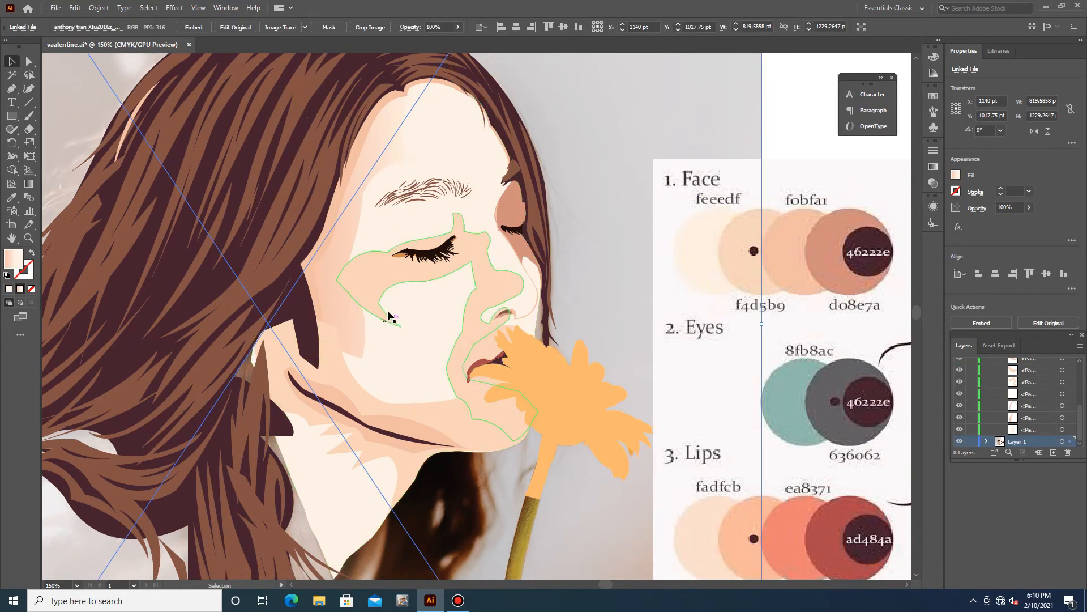
click(393, 283)
key(g)
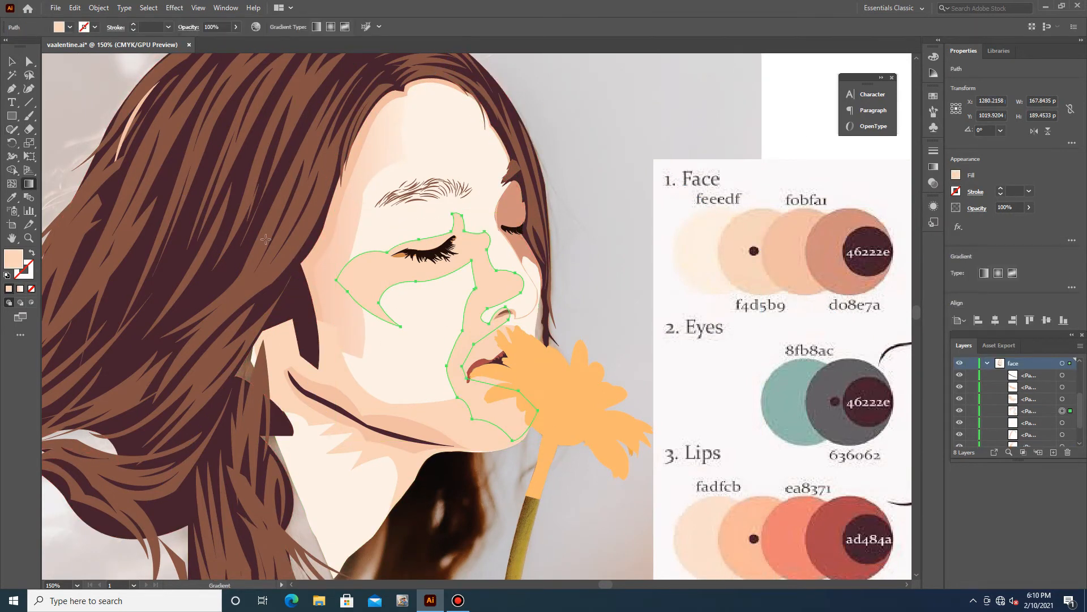
click(13, 59)
scroll(487, 406, down, 3)
scroll(487, 407, up, 4)
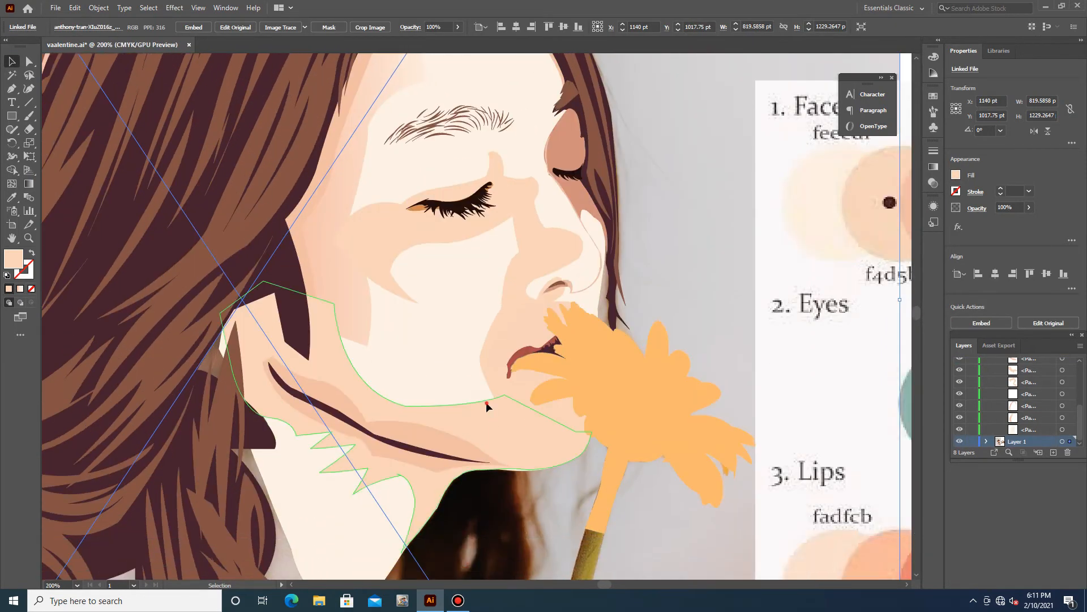
Apply the linear peach gradient to the large jaw and neck shadow and shift its light stop toward the chin
click(487, 406)
key(g)
click(316, 27)
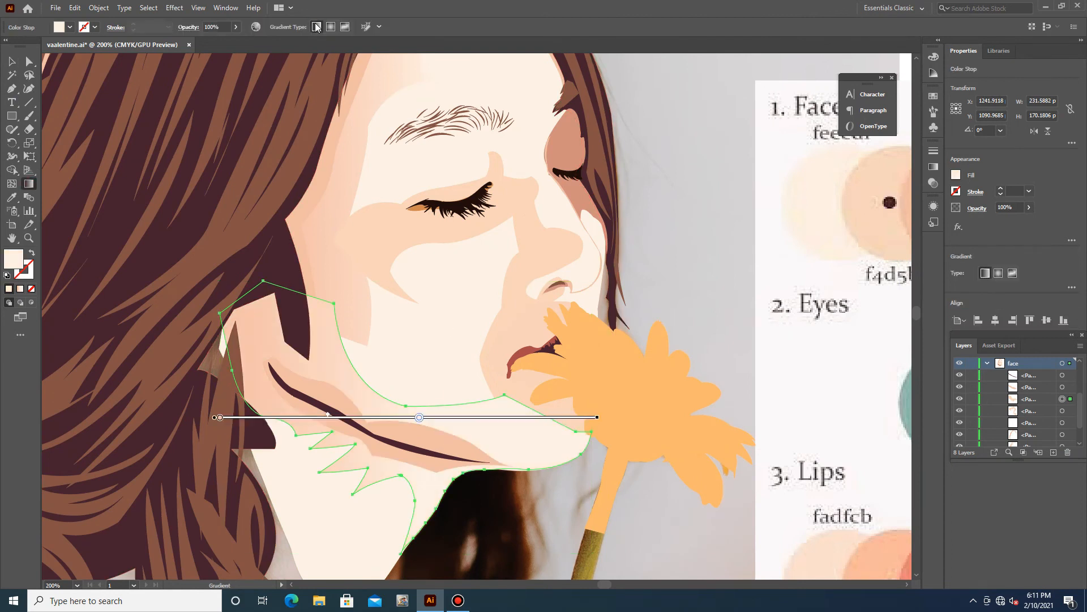
drag(420, 418, 506, 424)
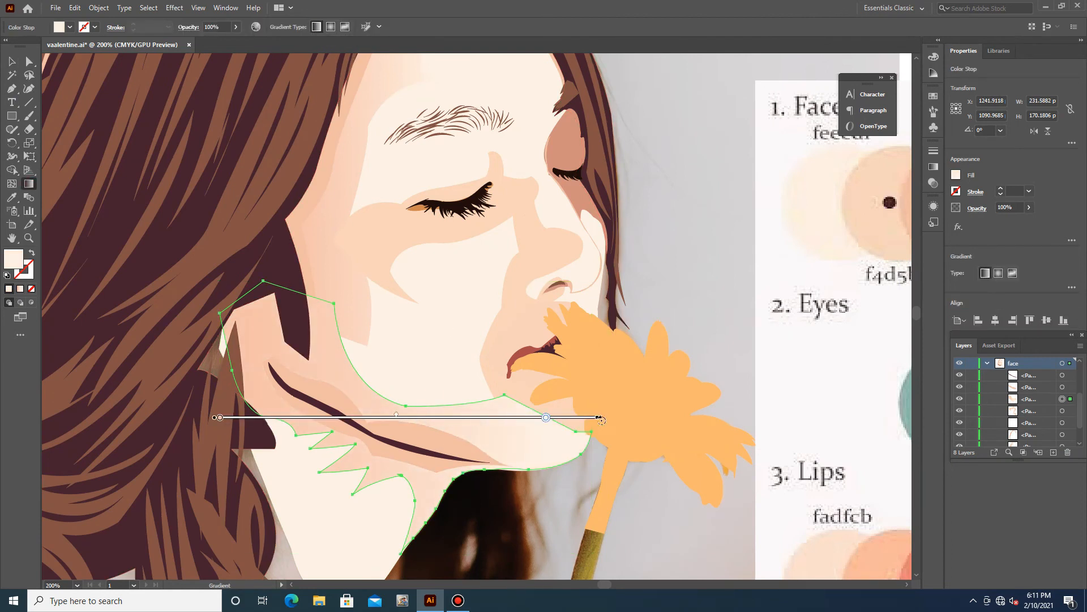
Rotate the jaw shadow's gradient to a steep diagonal running from the neck up to the eye and reposition its light stop
mouse_move(602, 418)
mouse_down()
mouse_move(569, 289)
mouse_move(446, 227)
mouse_up()
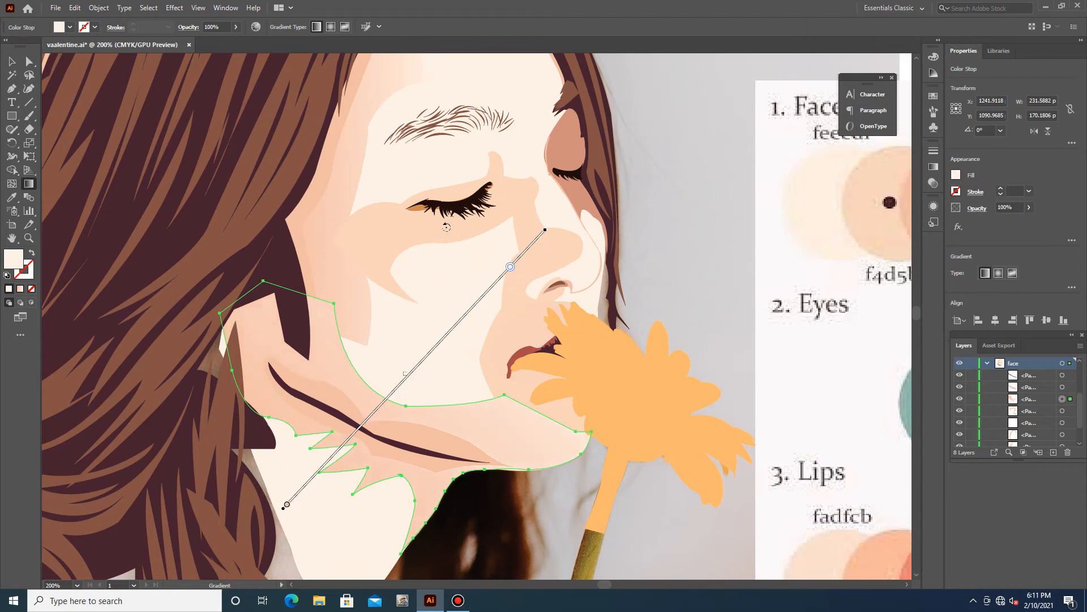
drag(506, 273, 436, 345)
drag(545, 229, 440, 160)
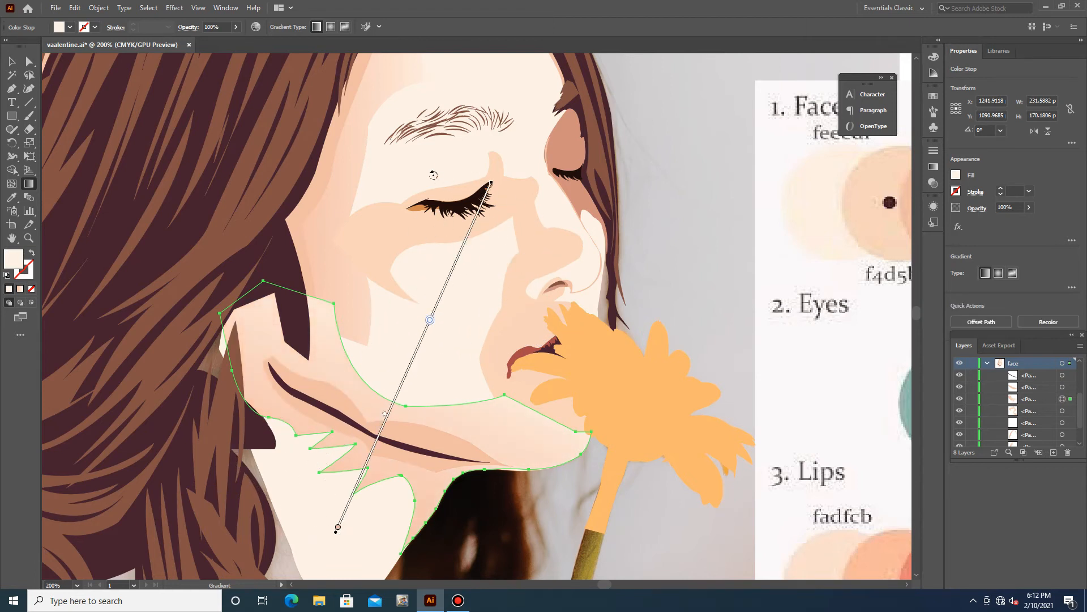
drag(287, 504, 338, 526)
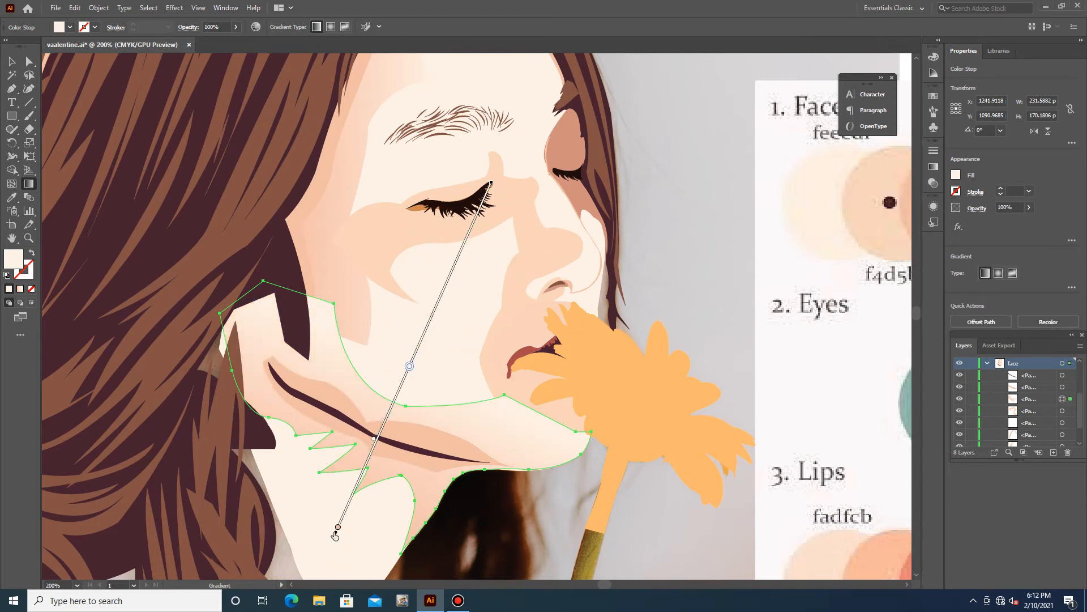
Fine-tune the jaw shadow gradient's angle and move its light stop and midpoint higher toward the cheek
drag(496, 180, 401, 157)
mouse_move(409, 352)
mouse_down()
mouse_move(423, 311)
mouse_move(414, 341)
mouse_up()
drag(387, 427, 399, 388)
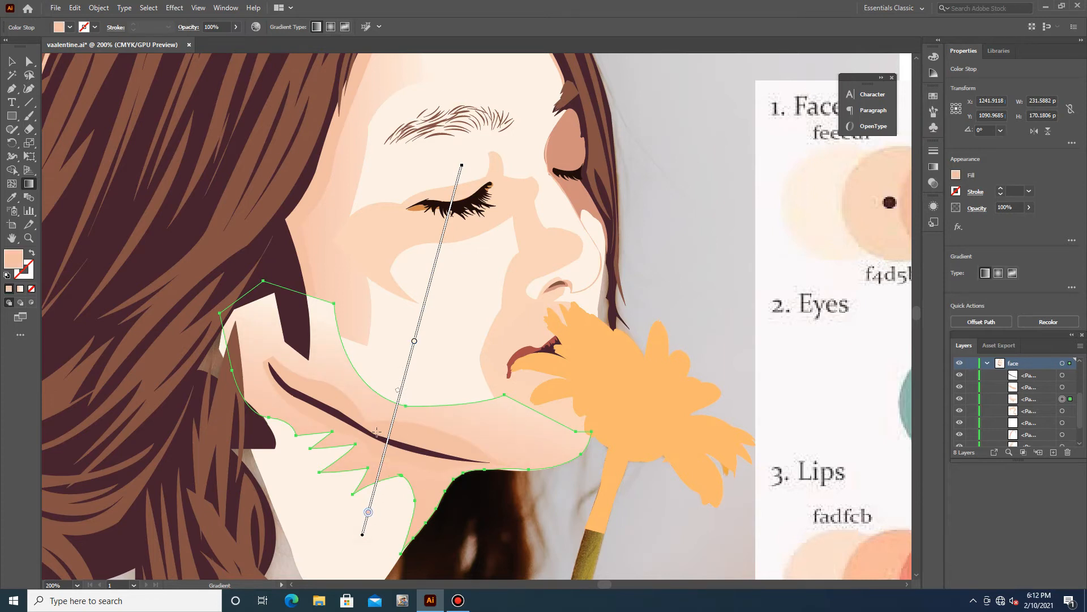
key(v)
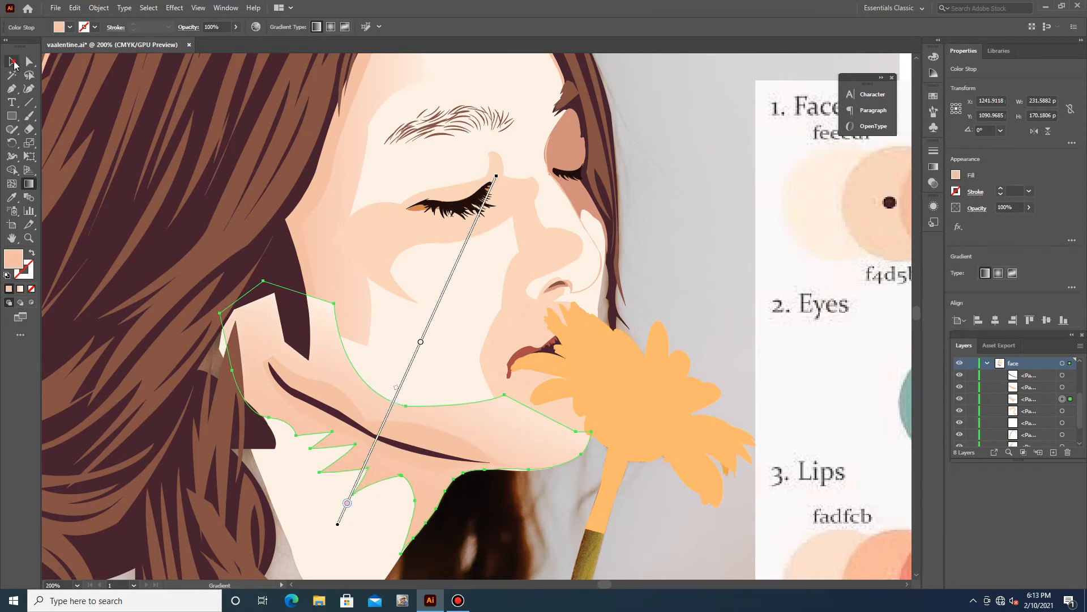
Try a radial gradient on the eye, nose and mouth shadow
click(341, 247)
key(g)
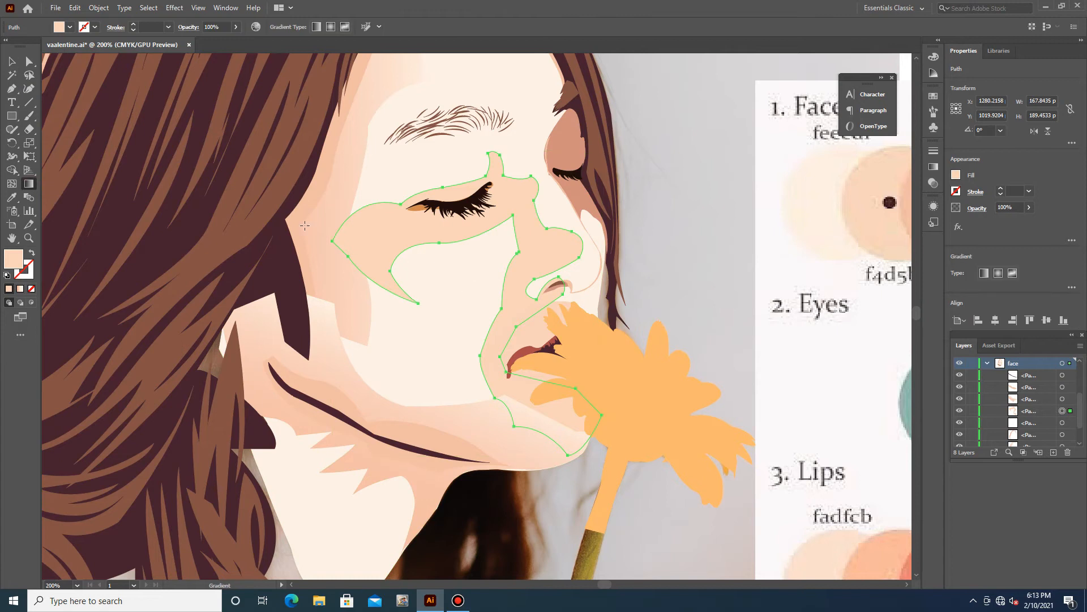
click(487, 275)
mouse_move(438, 304)
mouse_down()
mouse_move(461, 308)
mouse_move(534, 73)
mouse_up()
click(331, 27)
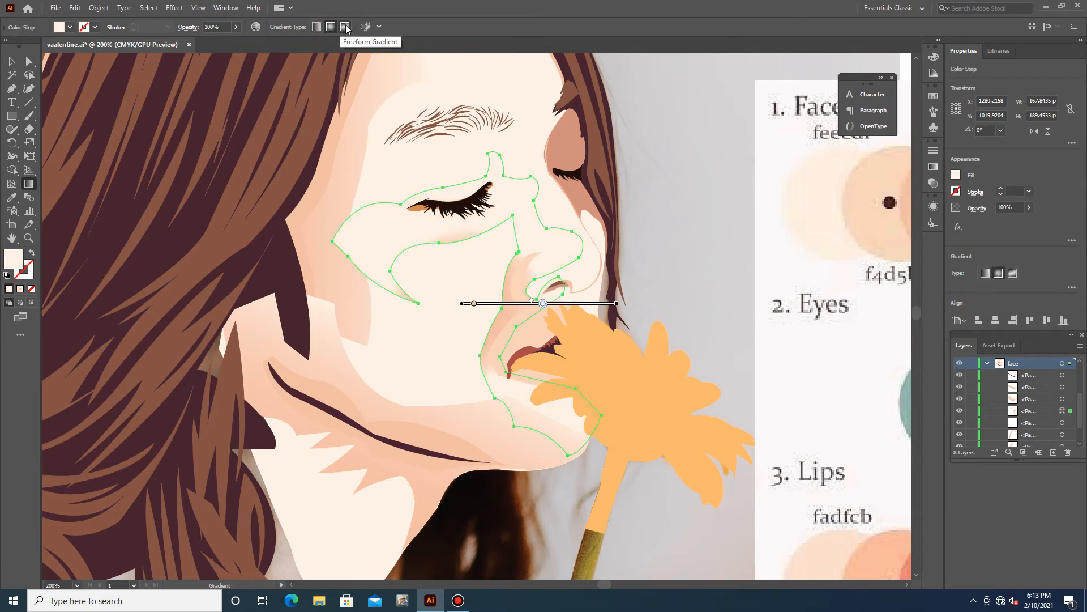
Apply a freeform gradient to the eye, nose and mouth shadow and colour its nose point with feeedf from the palette
click(346, 27)
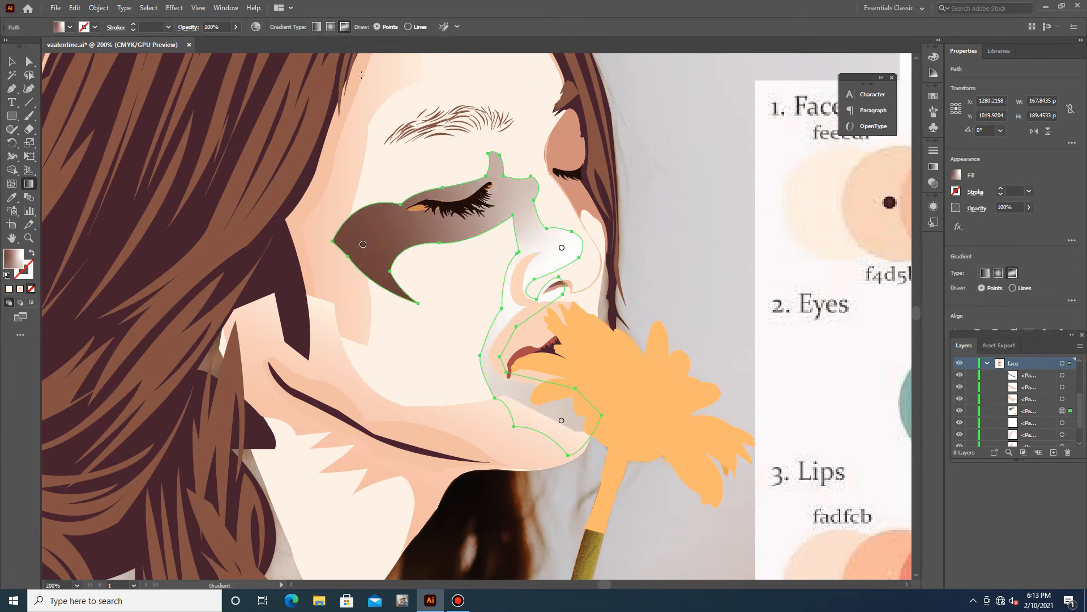
click(957, 176)
click(331, 28)
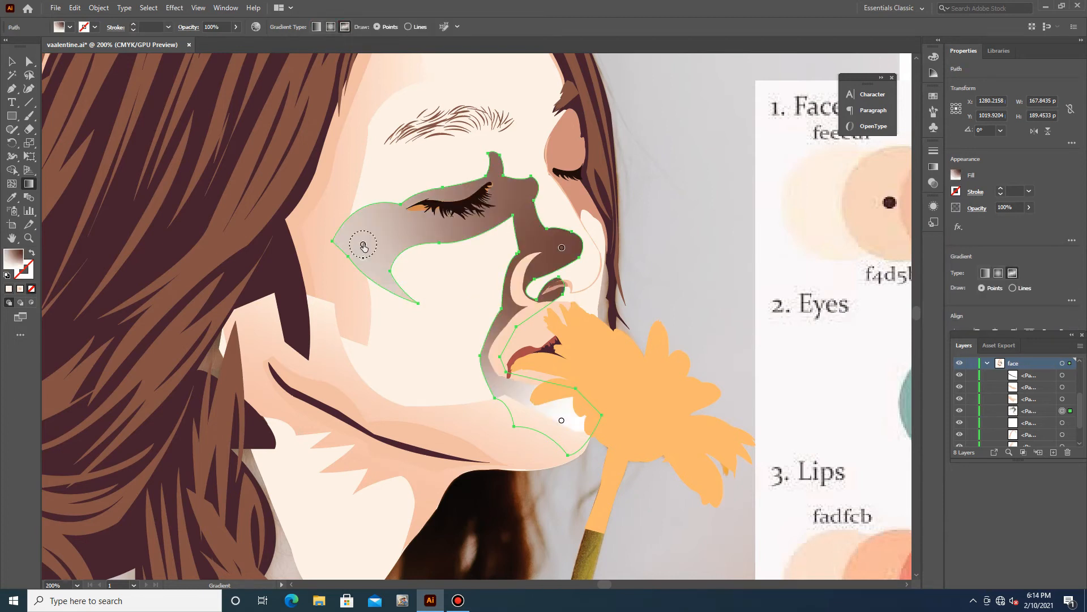
double_click(561, 247)
click(417, 326)
click(821, 172)
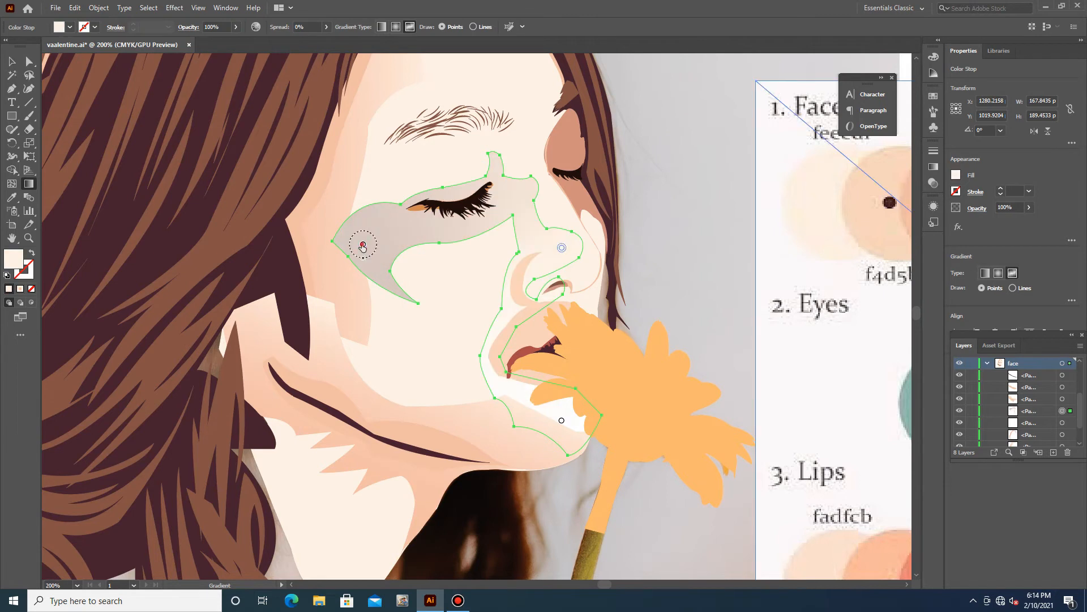
Recolour the cheek and chin points of the eye, nose and mouth shadow's freeform gradient with face tones from the palette
double_click(363, 244)
click(218, 322)
click(820, 172)
double_click(561, 420)
click(417, 499)
key(v)
click(687, 221)
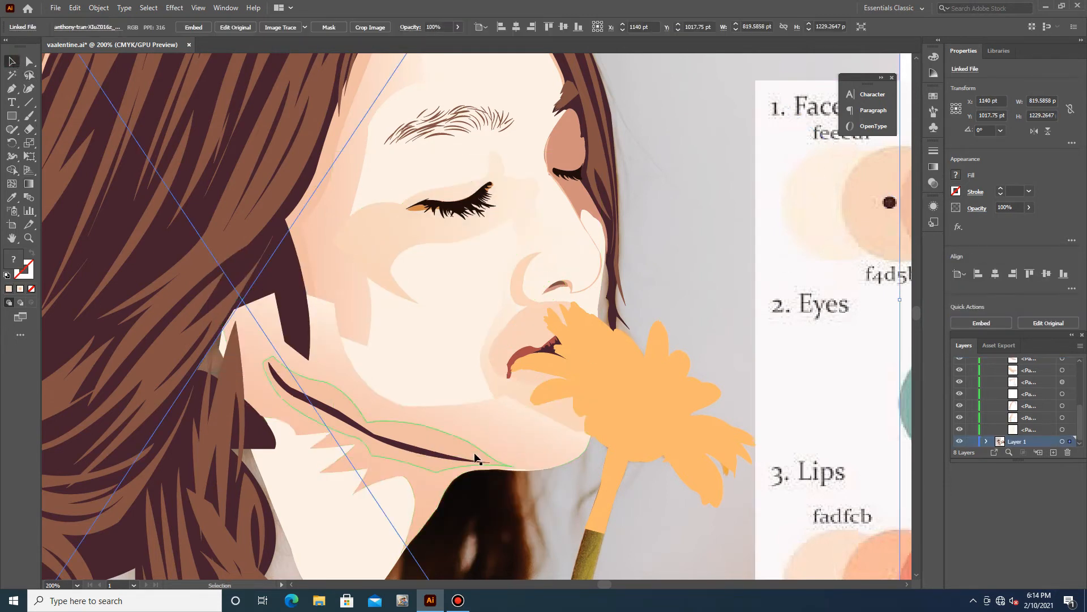
Recolour the skin shape surrounding the lips with a light face tone sampled from the reference palette
scroll(474, 455, down, 4)
click(668, 274)
scroll(493, 439, up, 5)
click(436, 366)
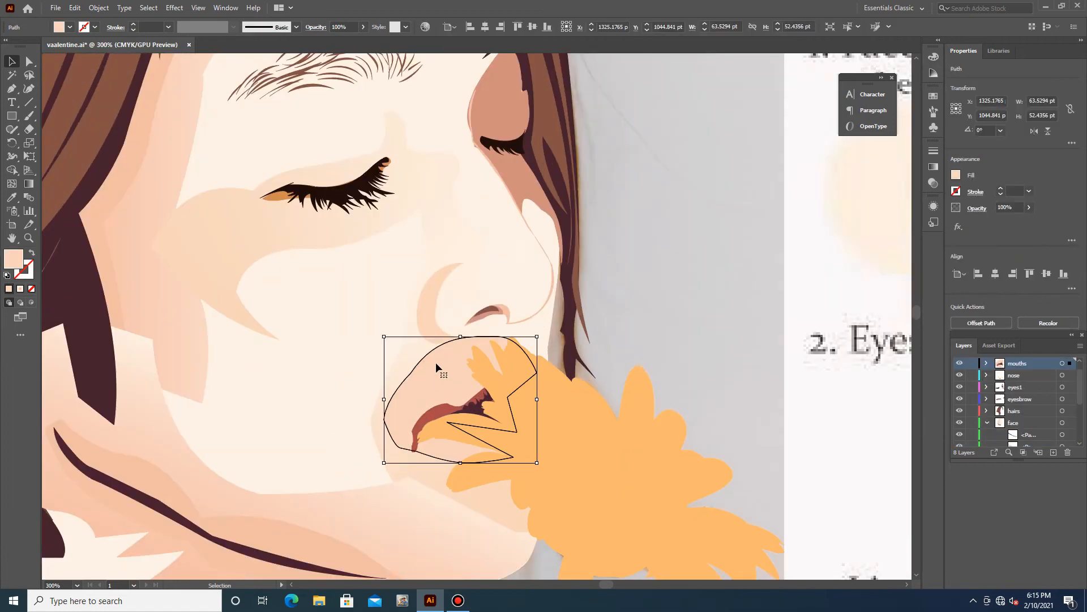
scroll(679, 193, right, 3)
key(i)
click(755, 176)
click(793, 187)
key(v)
click(510, 334)
Fill the far eye's shadow by sampling the near eye's cheek shadow so both share the same light freeform gradient
scroll(510, 337, down, 3)
scroll(340, 475, left, 5)
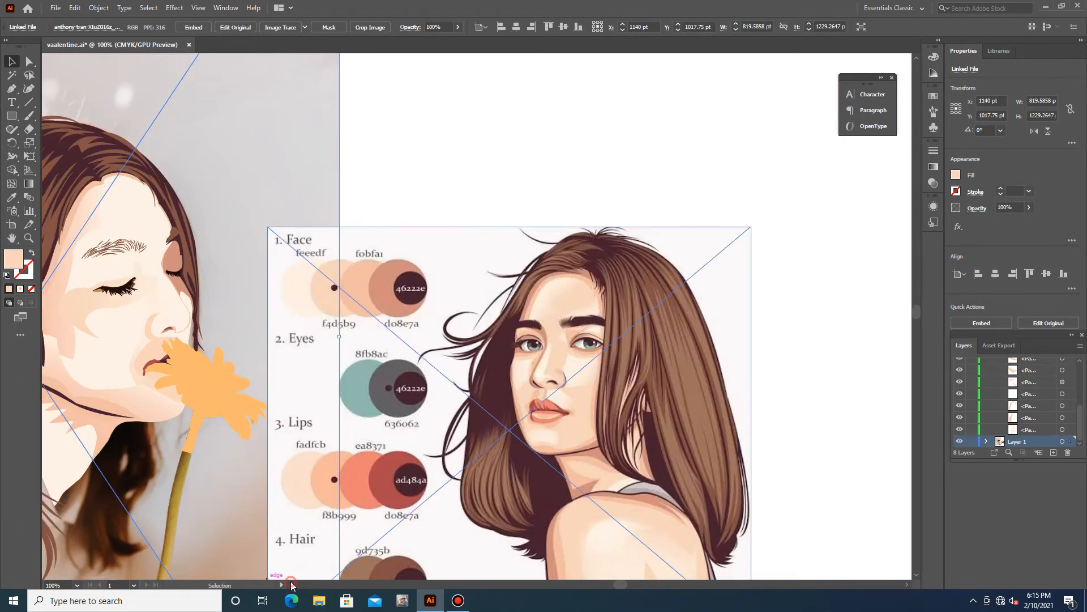
click(905, 584)
click(291, 584)
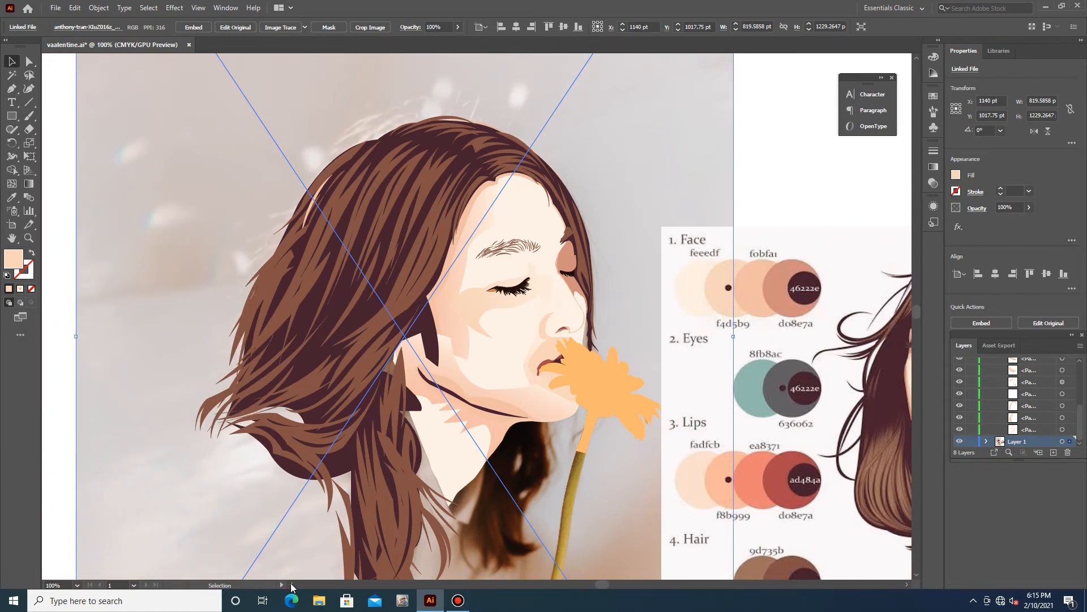
scroll(634, 283, up, 2)
click(498, 245)
key(i)
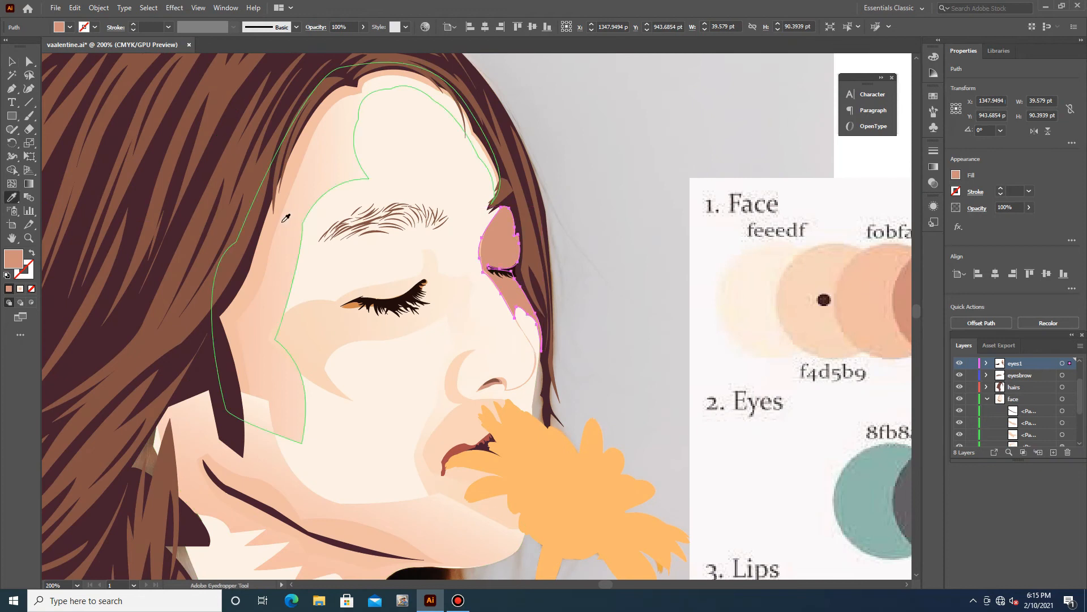
click(315, 187)
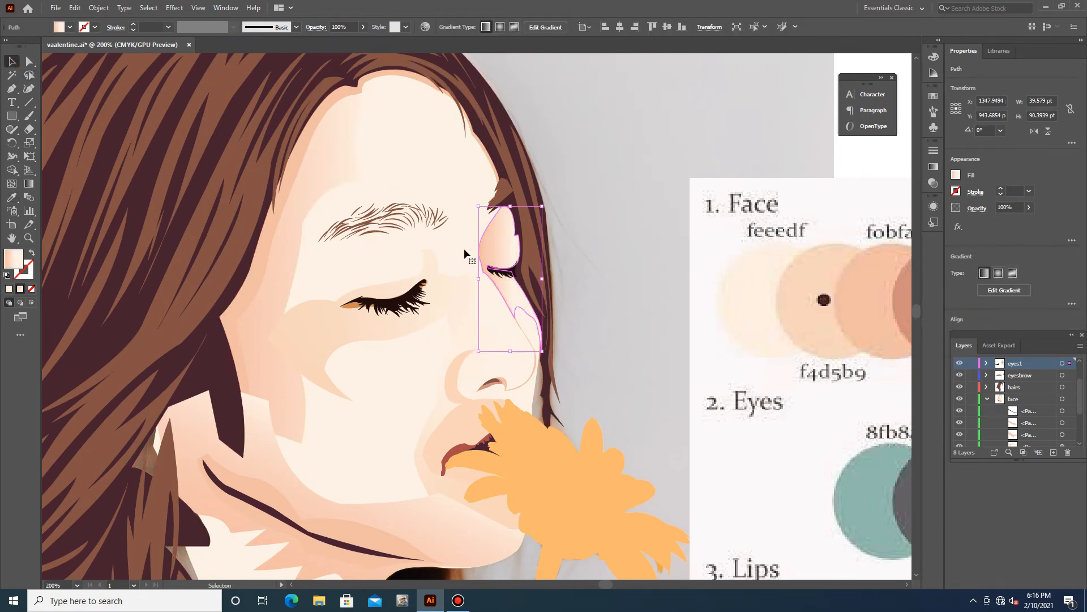
click(271, 228)
click(318, 323)
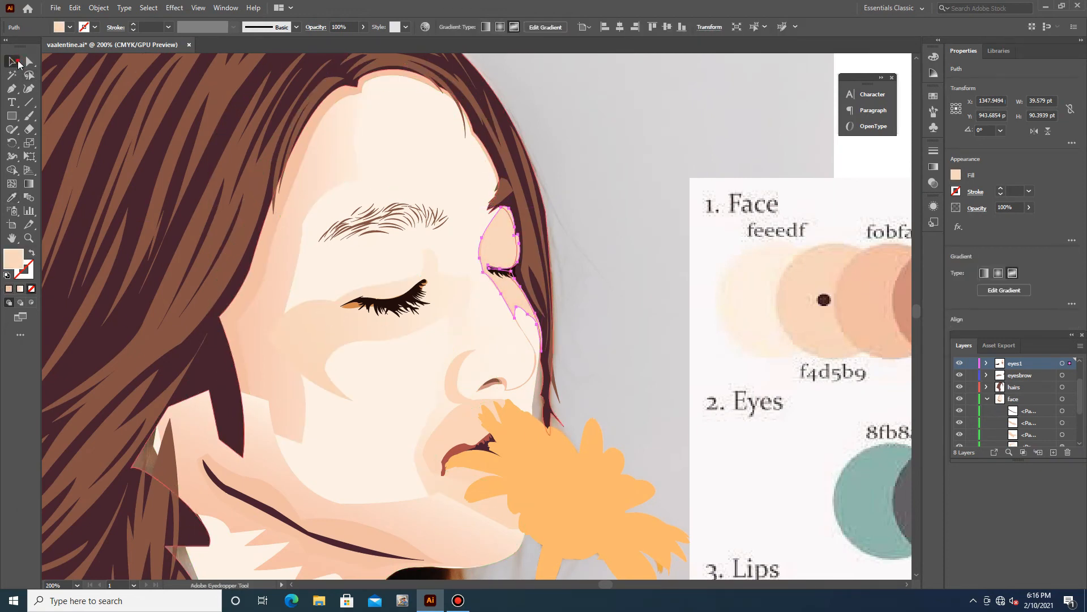
click(11, 61)
click(600, 270)
Lower the opacity of the curved shadow beside the nostril to about 47% and the shape around the lips to about 57%
scroll(600, 269, down, 2)
scroll(637, 343, up, 1)
click(441, 247)
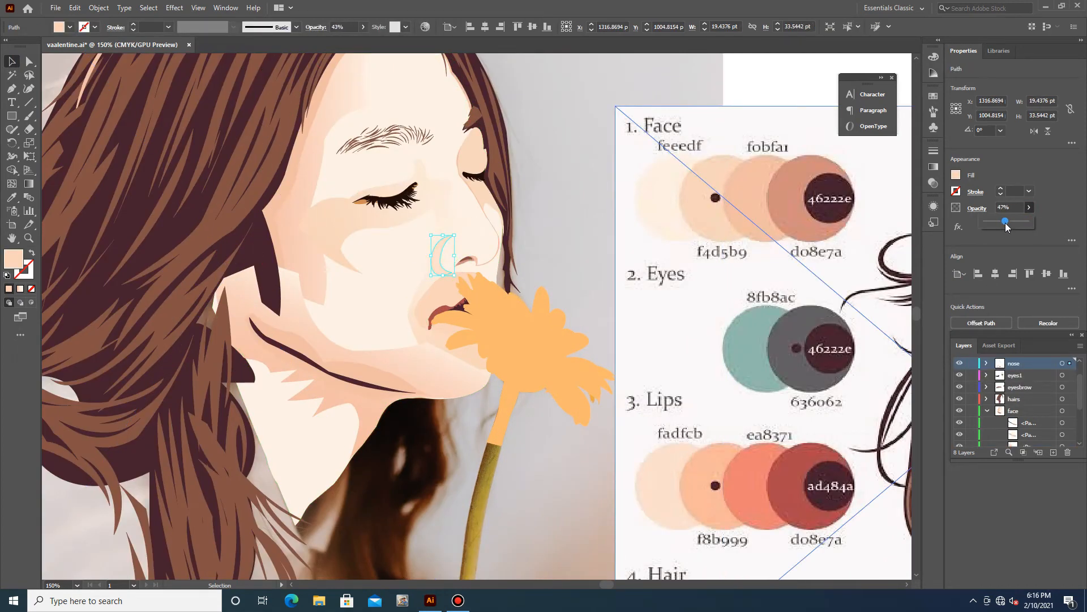
click(442, 326)
click(1026, 207)
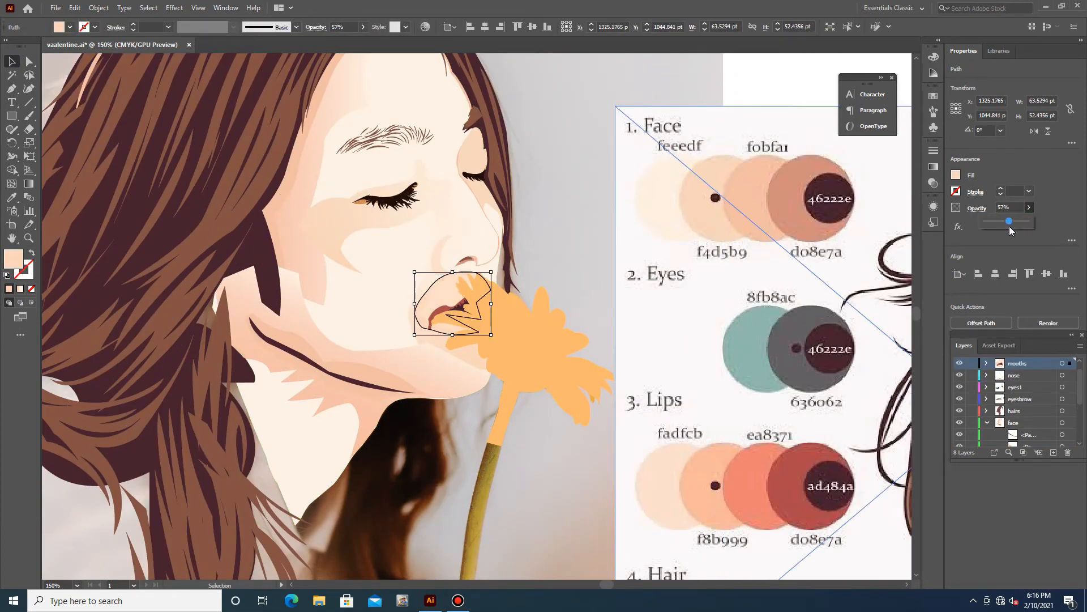
Soften the eye-to-cheek shadow and the temple shadow along the hairline by lowering their opacity
click(332, 230)
drag(1014, 227, 1008, 229)
click(319, 169)
click(1029, 208)
Lower the opacity of the dark line along the underside of the jaw
click(355, 370)
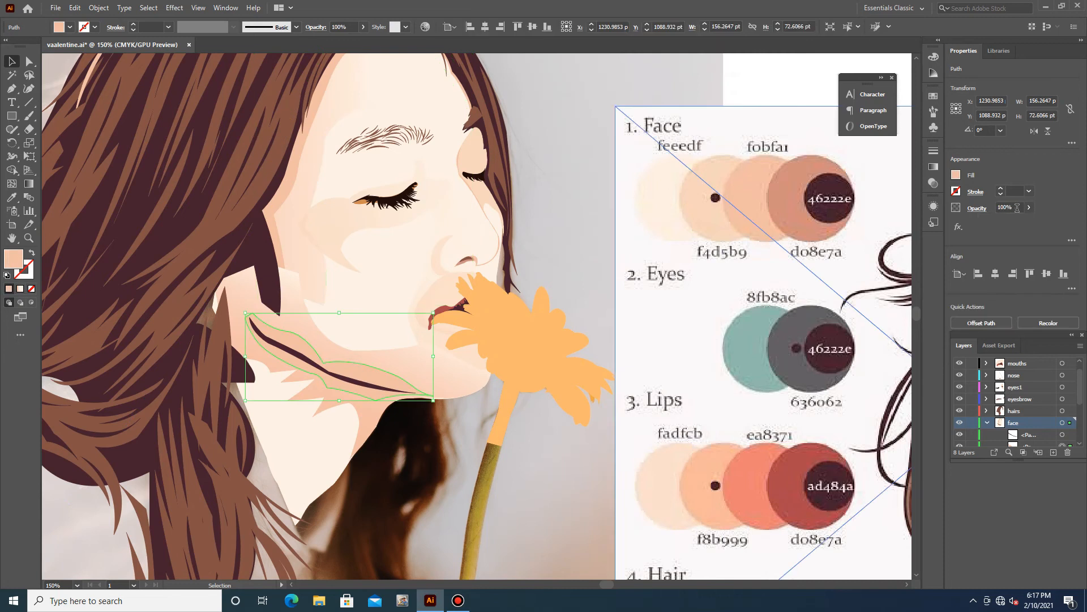
click(355, 380)
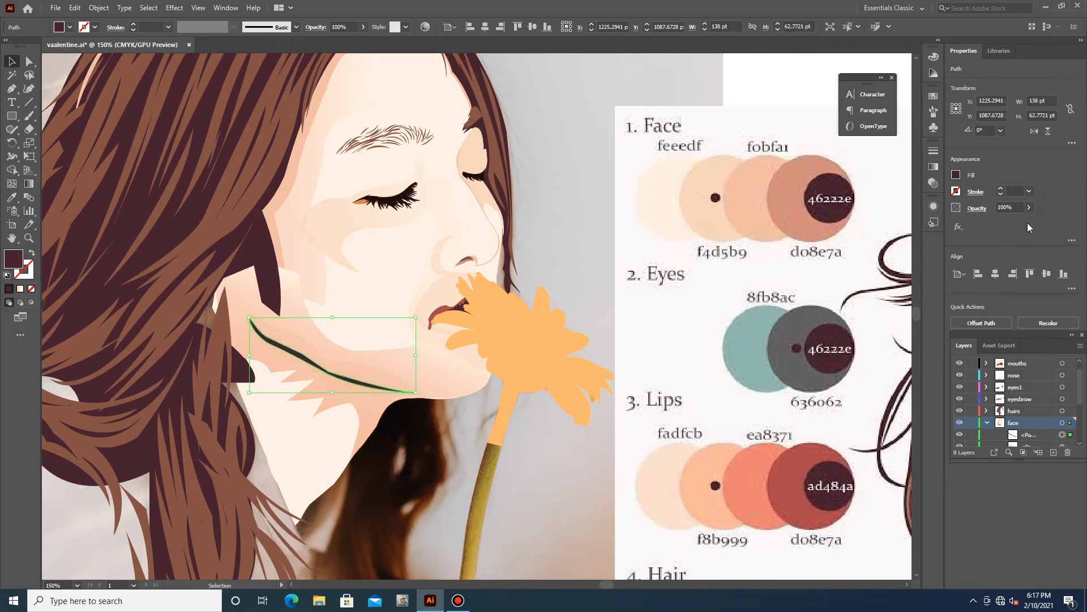
click(604, 89)
key(ctrl+minus)
key(ctrl+minus)
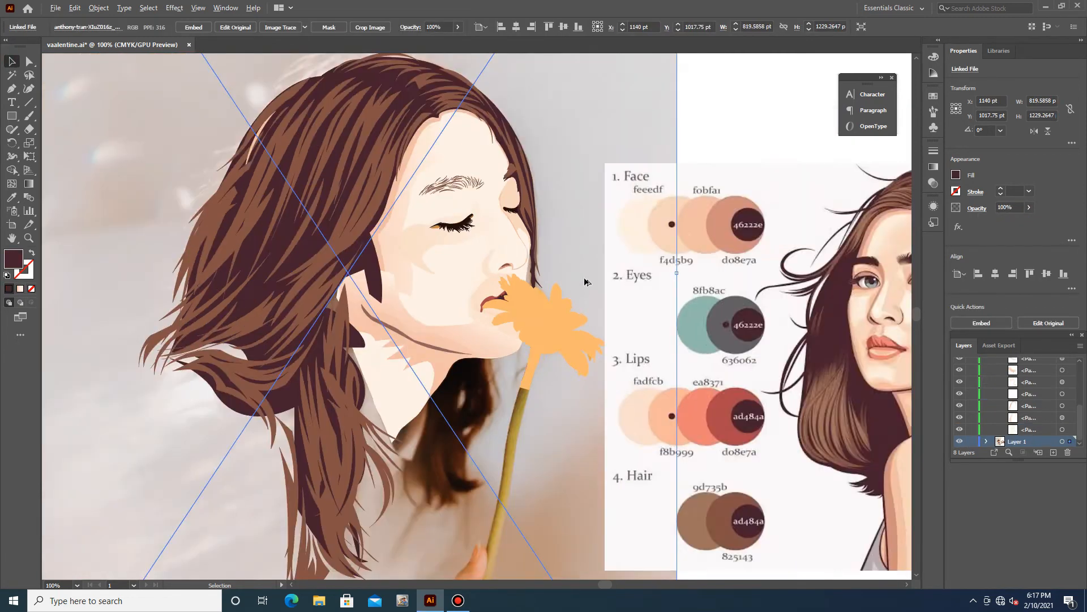
Move the reference palette image sideways so it sits clear of the portrait photo
drag(611, 293, 720, 297)
scroll(549, 331, right, 1)
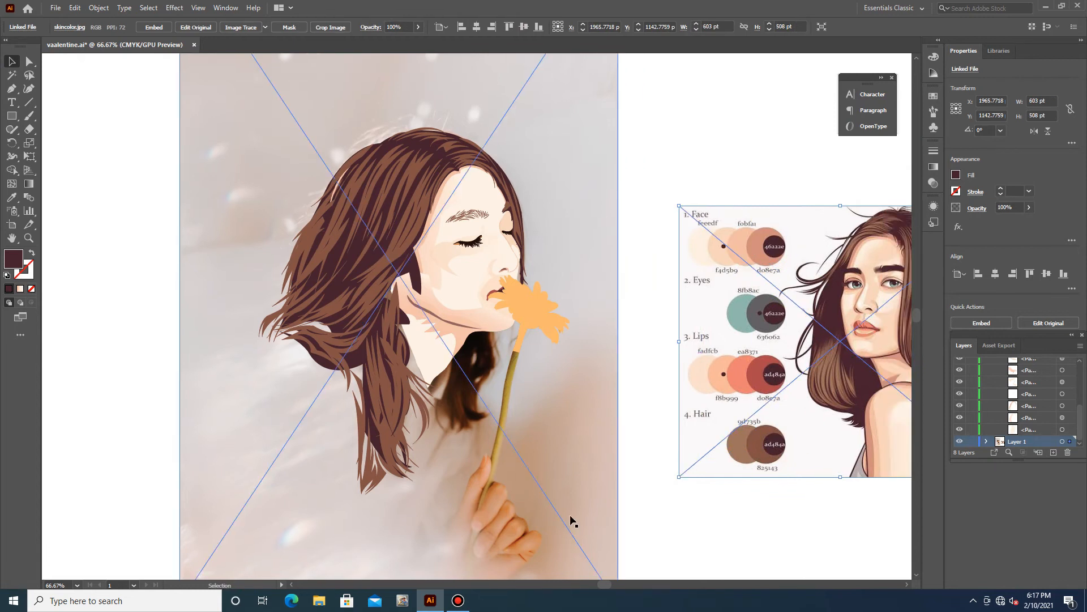
scroll(570, 516, down, 1)
scroll(528, 483, up, 2)
scroll(421, 255, up, 3)
scroll(204, 243, down, 3)
scroll(204, 243, up, 3)
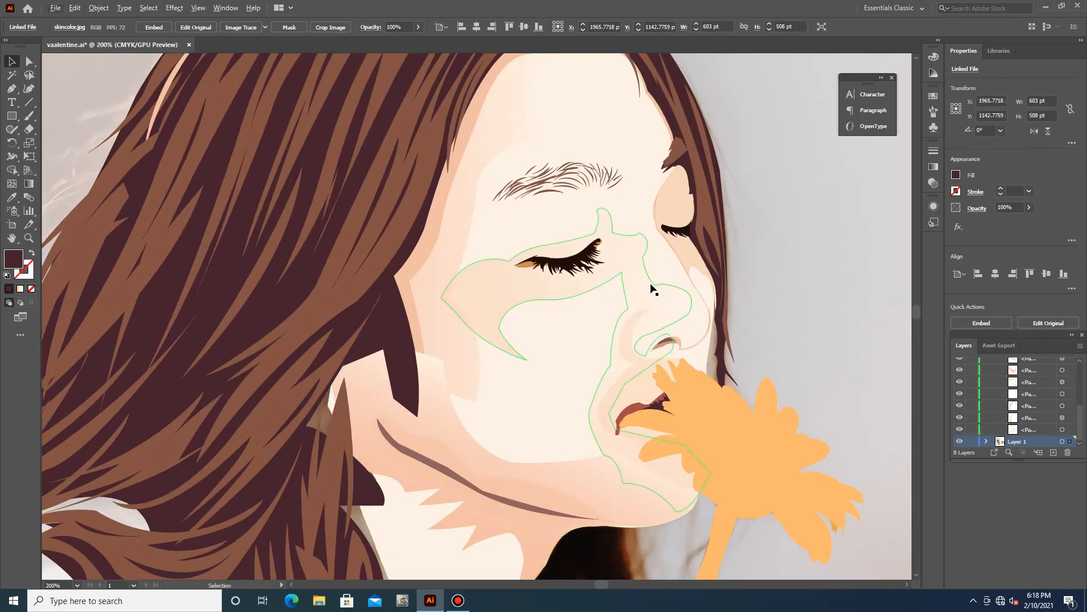
Match the face base shape's fill to the light skin tone sampled from the face
scroll(686, 266, up, 4)
click(712, 340)
key(i)
click(121, 64)
key(v)
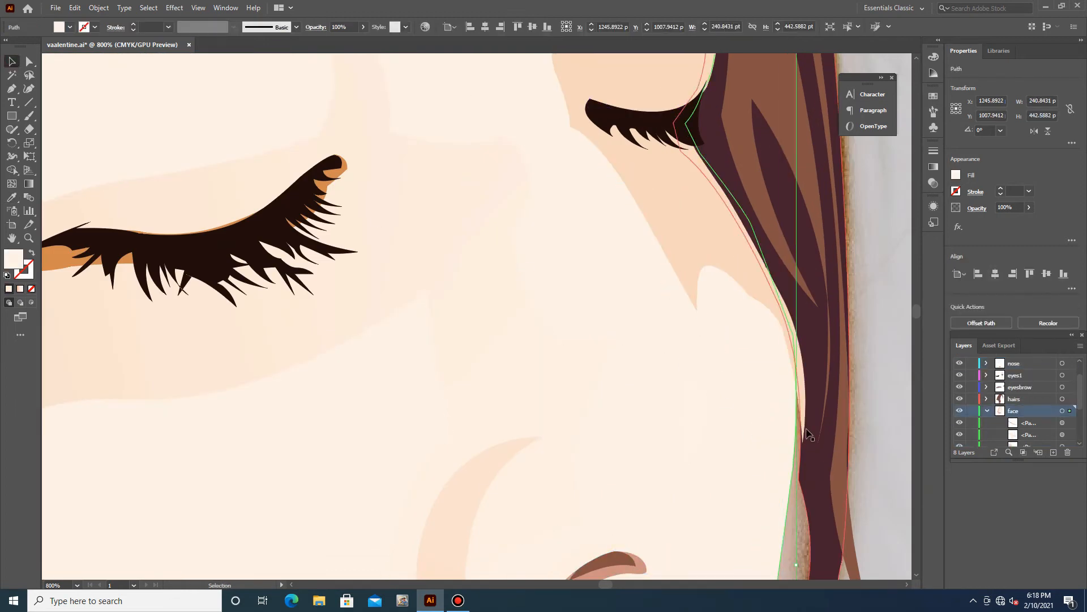
Recolour the thin nose-bridge contour with the f4d5b9 face tone sampled from the reference palette
scroll(816, 468, down, 3)
scroll(692, 335, up, 4)
key(i)
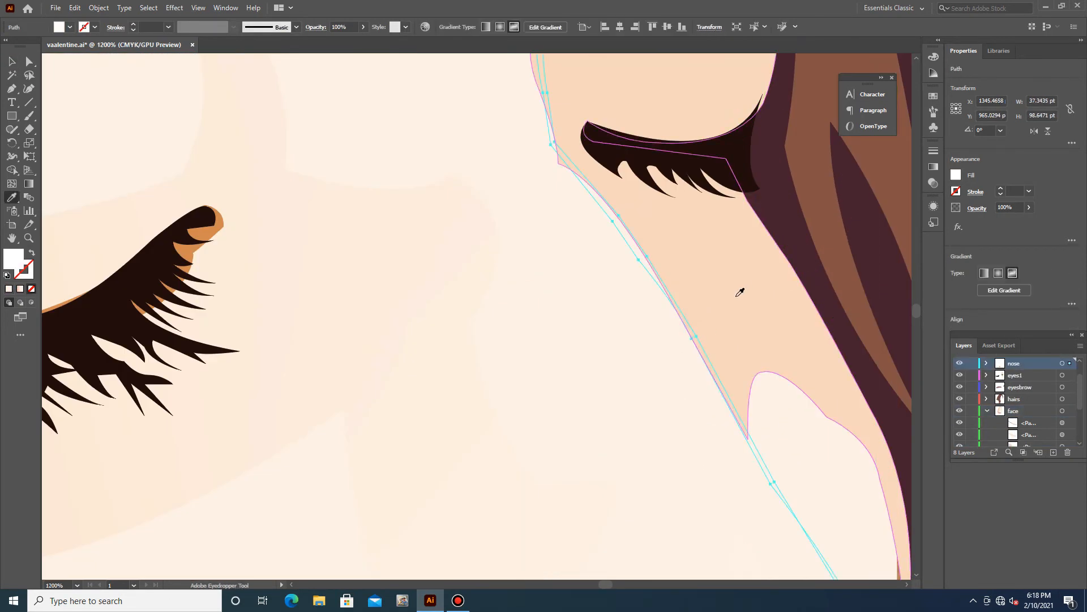
scroll(384, 345, down, 6)
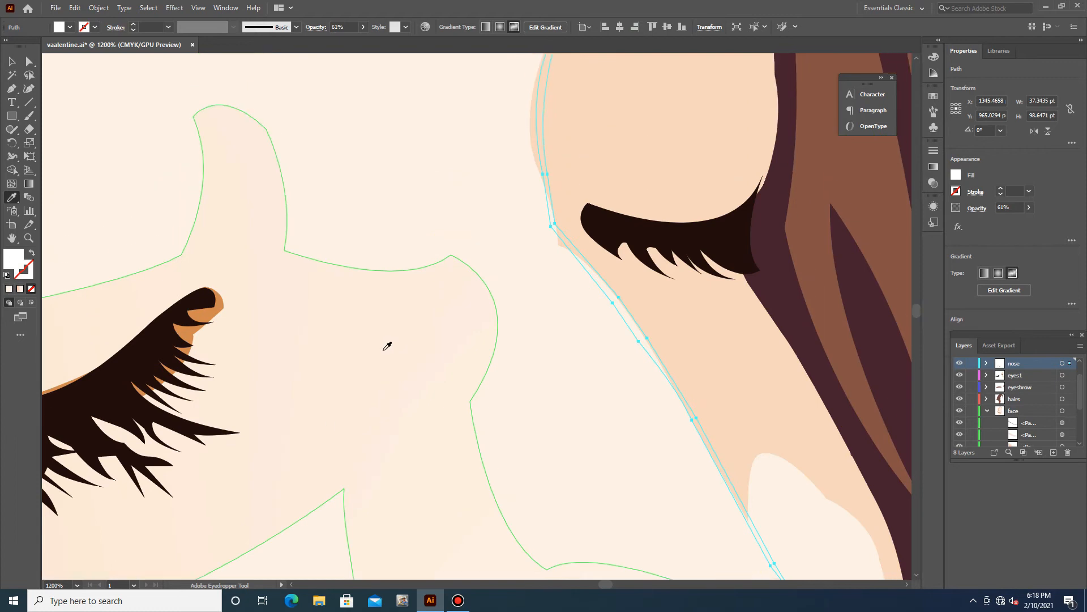
scroll(719, 462, down, 3)
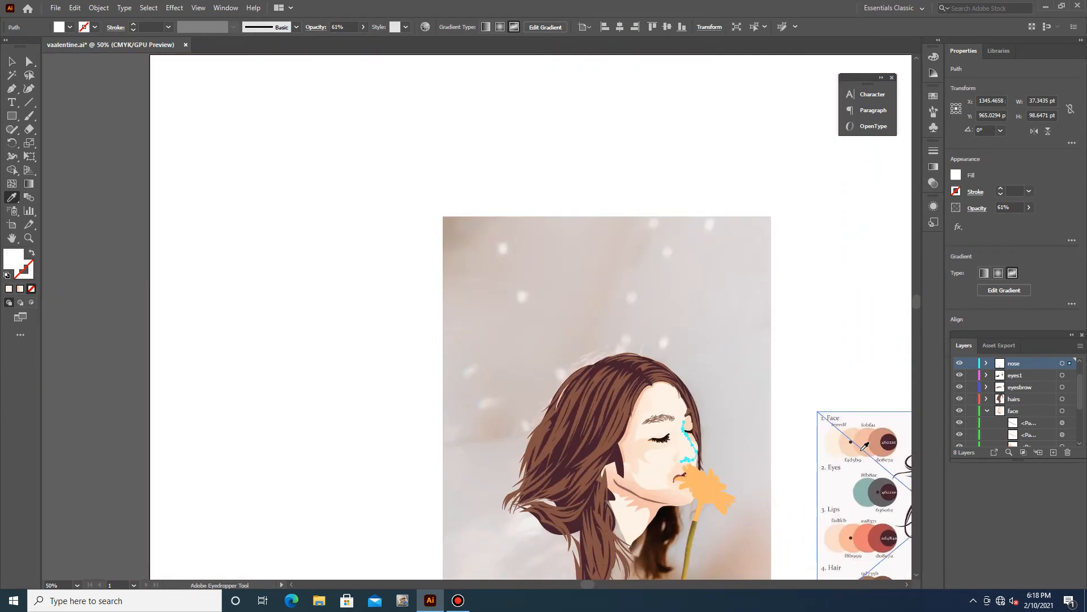
scroll(906, 453, up, 3)
click(743, 401)
click(11, 61)
click(436, 404)
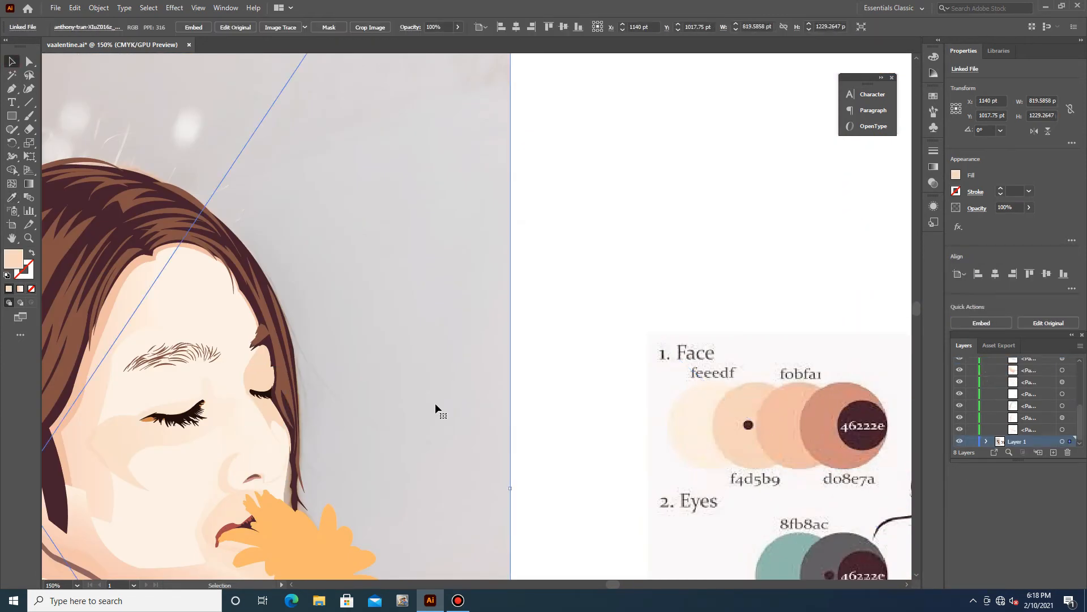
click(292, 584)
click(292, 584)
scroll(403, 544, down, 3)
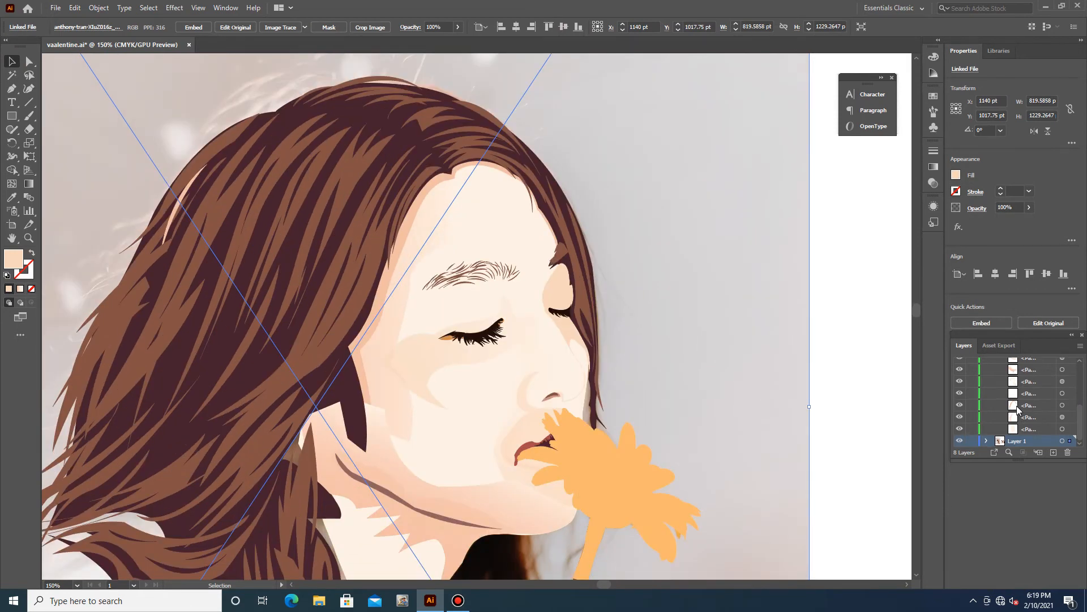
scroll(1017, 406, up, 3)
click(465, 604)
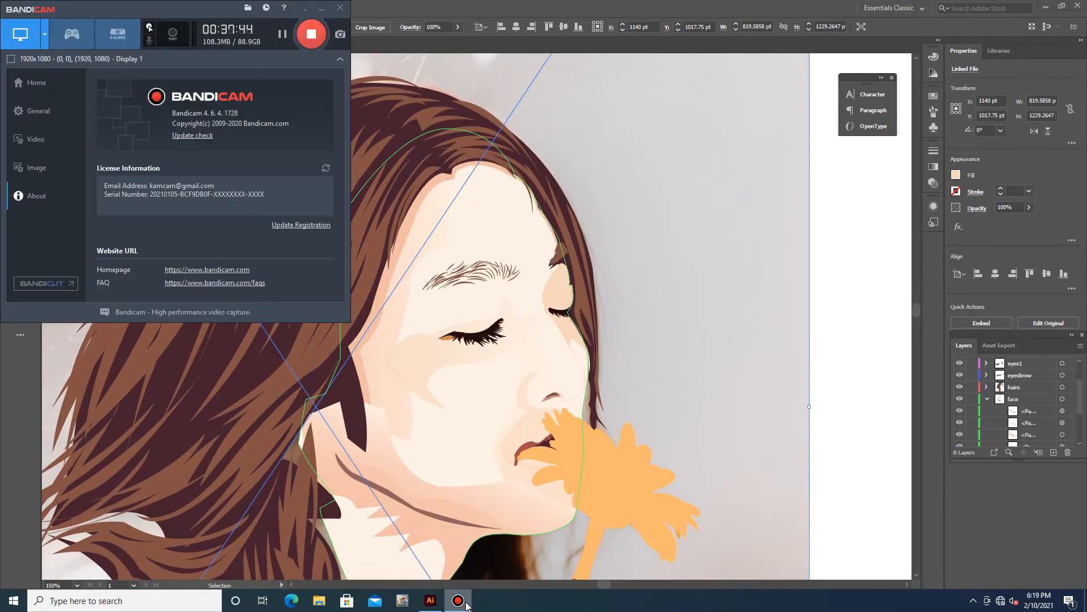
click(321, 8)
Hide the face base and the neighbouring shadow paths in the face layer to expose the photo around the ear
scroll(1000, 416, down, 3)
click(958, 429)
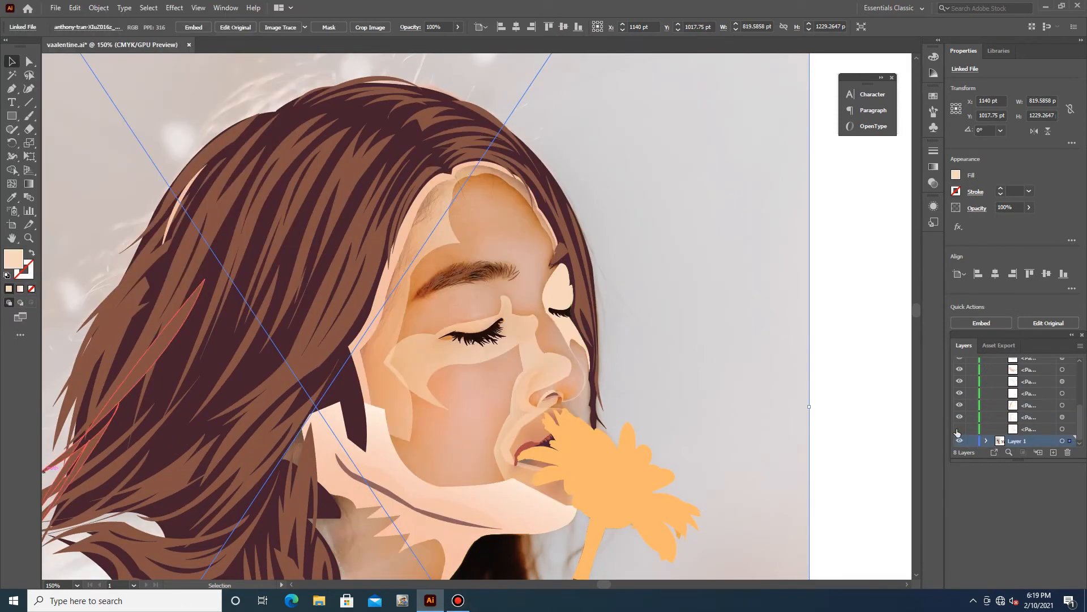
scroll(967, 389, up, 1)
drag(960, 391, 960, 427)
scroll(221, 473, up, 3)
Start outlining the earlobe with the Pen tool and hide the brown hair strand covering the ear
key(p)
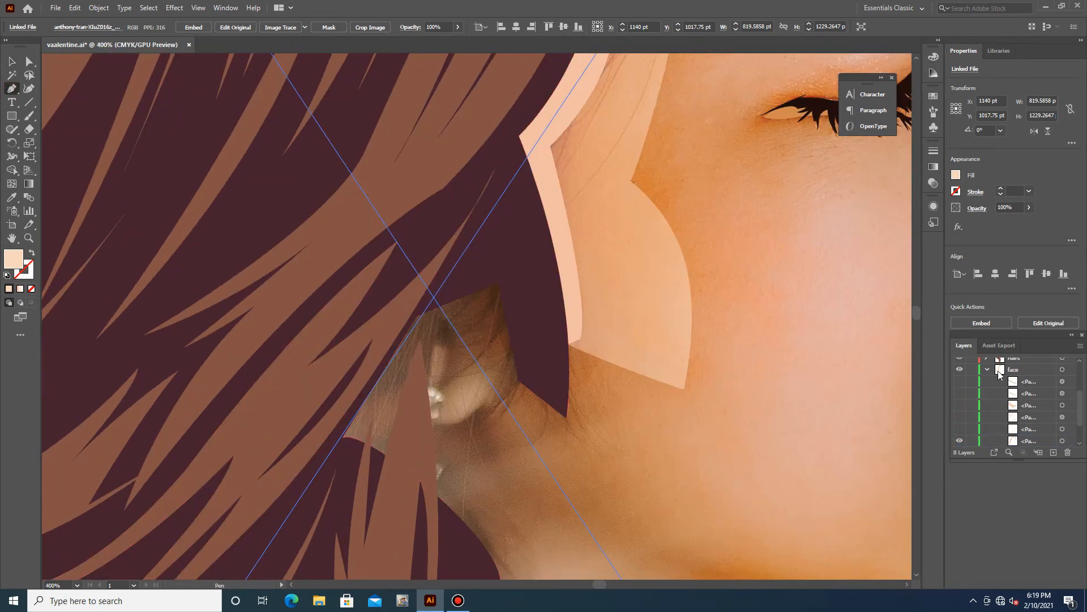
click(483, 405)
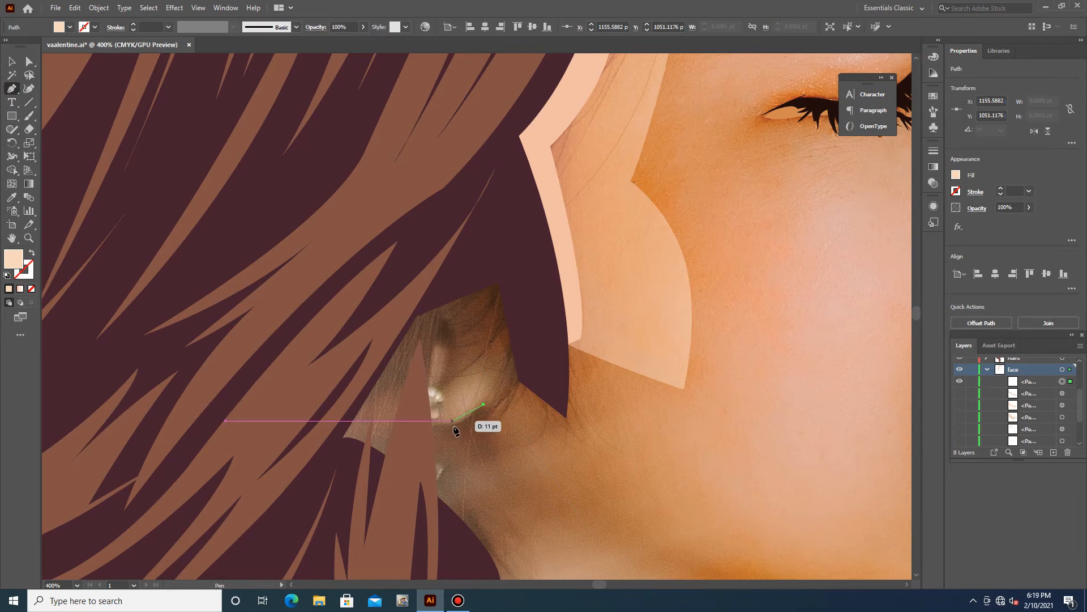
click(465, 421)
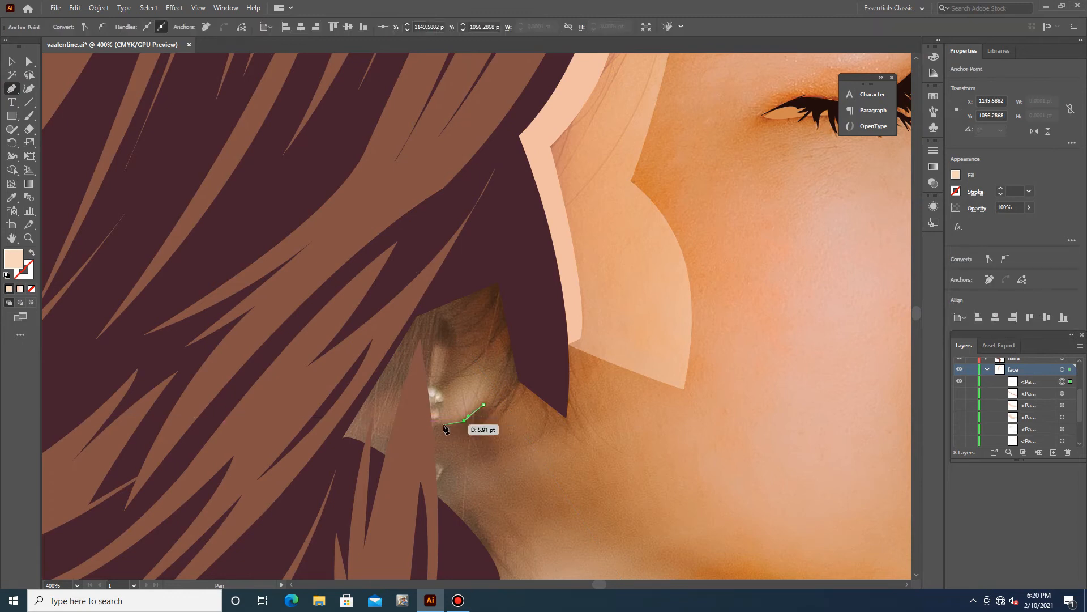
click(11, 61)
click(419, 439)
click(987, 363)
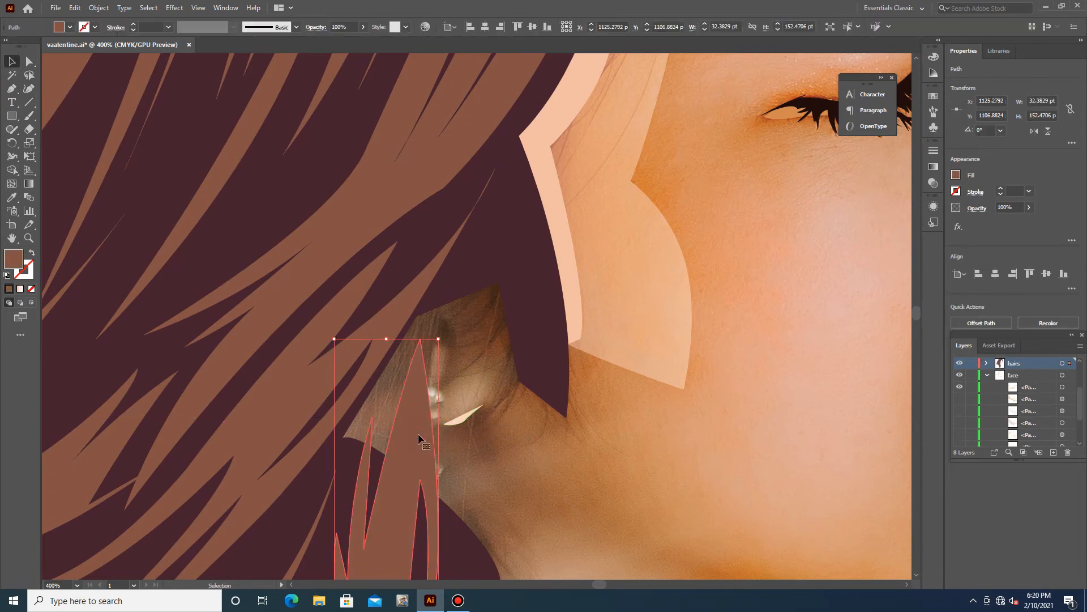
key(ctrl+3)
Complete the closed ear outline from the lobe around beneath the surrounding hair and remove its fill
key(p)
click(464, 421)
click(442, 425)
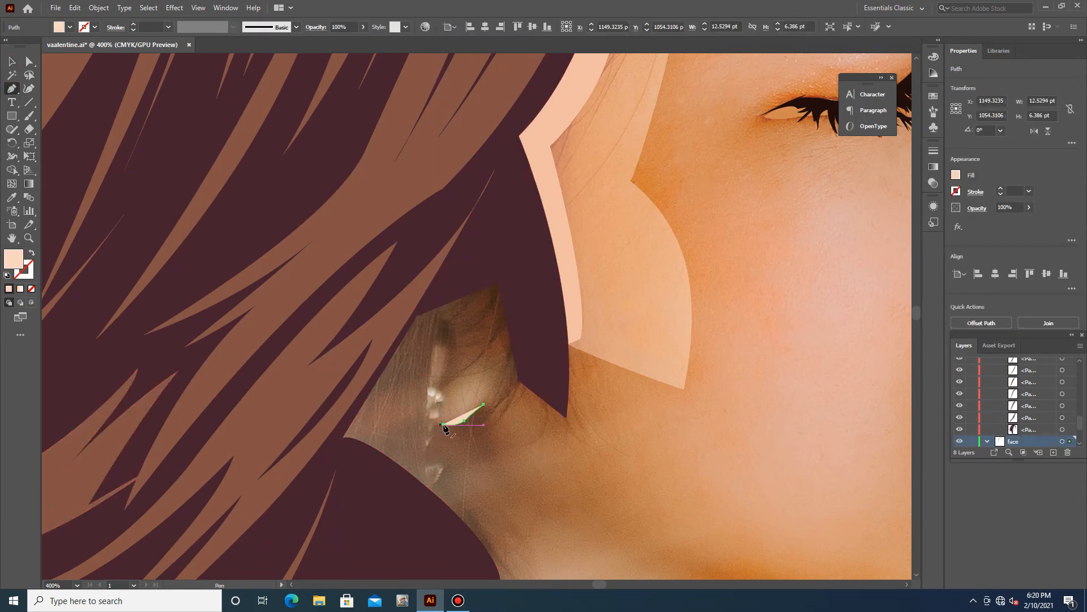
drag(392, 425, 361, 441)
click(348, 409)
click(391, 318)
click(456, 275)
click(504, 277)
click(539, 365)
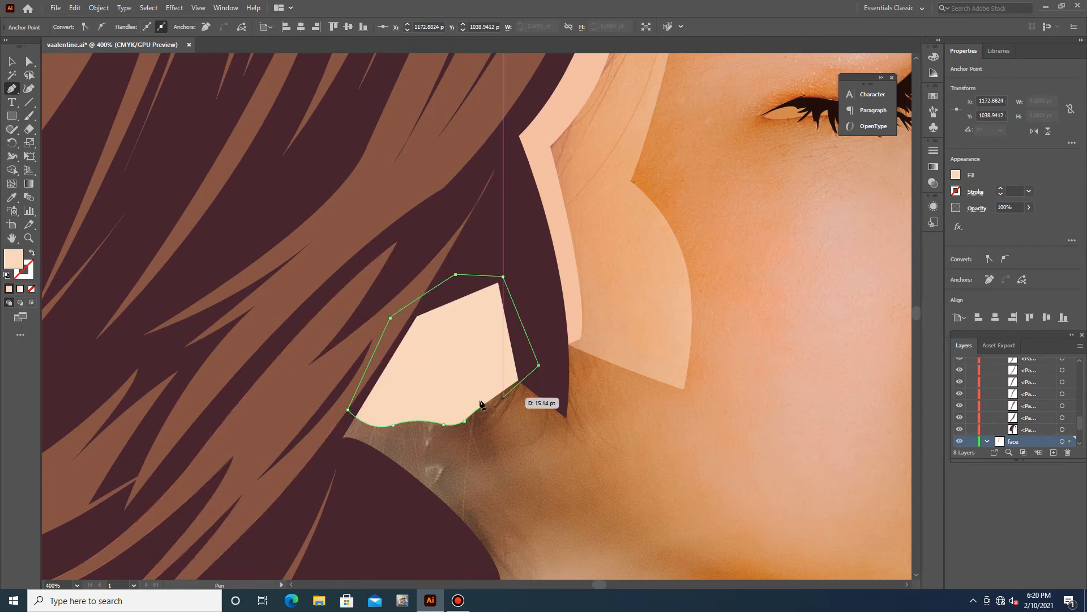
key(/)
click(484, 405)
Trace the curved inner-ear shadow shape and its extension toward the hair with the Pen tool
click(444, 318)
click(447, 378)
drag(434, 393, 420, 397)
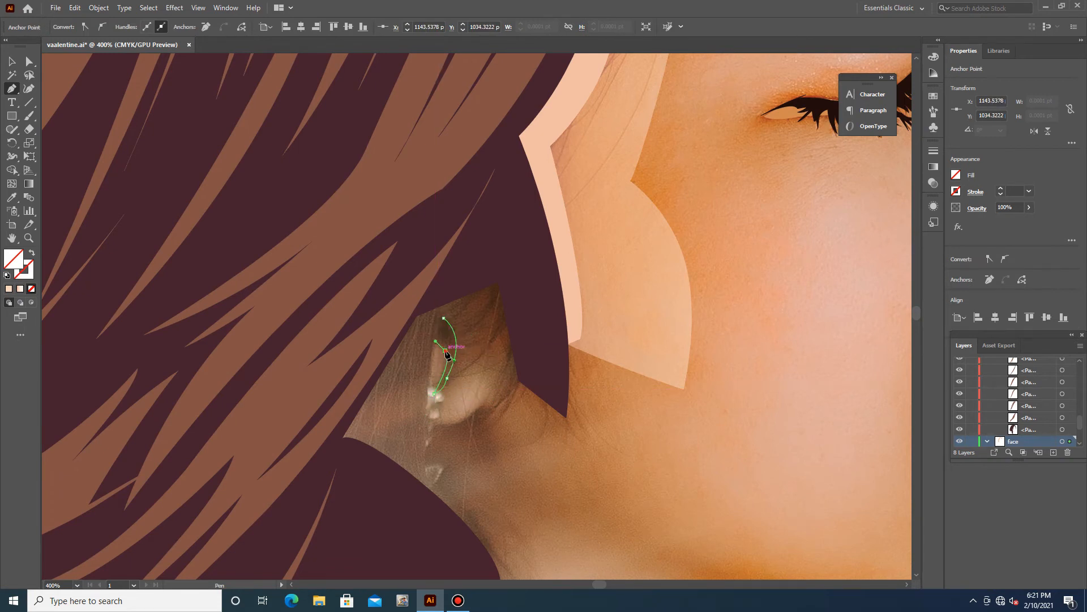
click(429, 345)
drag(416, 354, 453, 321)
click(419, 376)
drag(357, 395, 311, 393)
click(358, 395)
click(379, 358)
drag(420, 375, 419, 375)
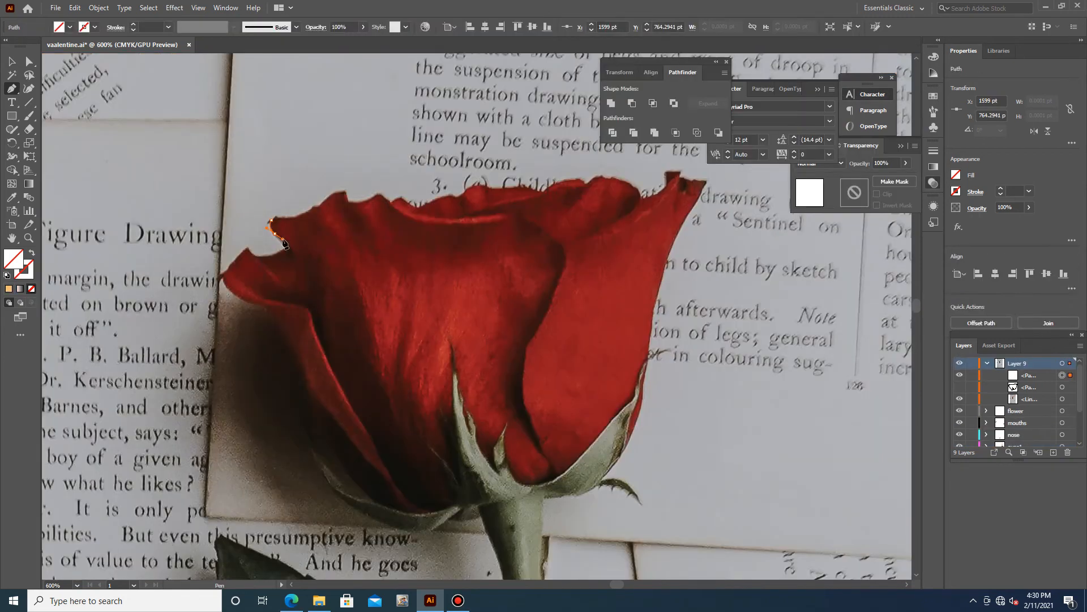
Trace the front petal's left edge with the Pen tool from its upper tip down along the fold toward the base
drag(271, 225, 303, 260)
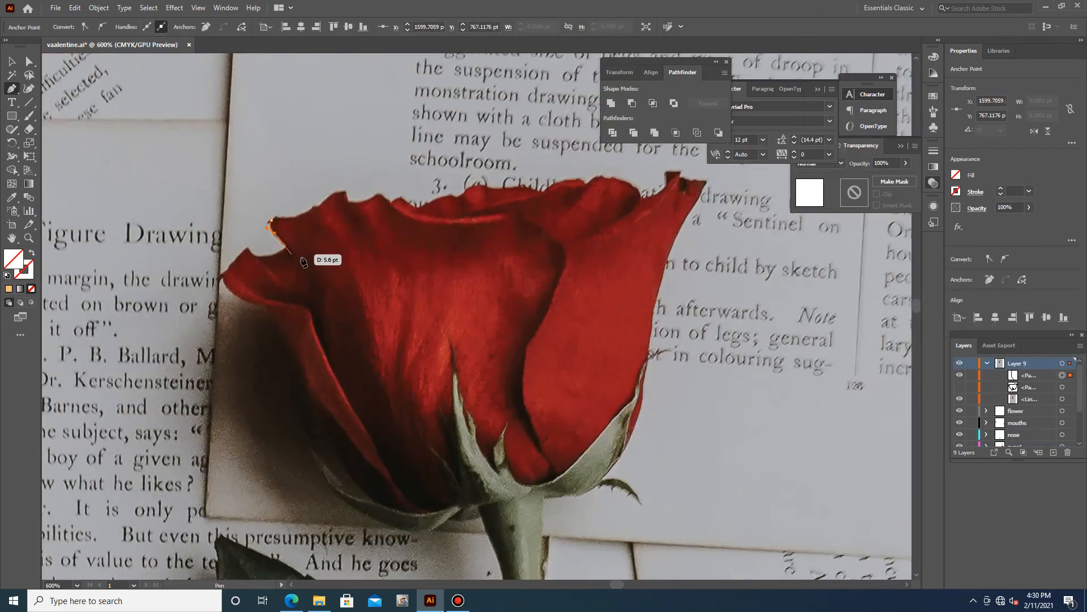
click(328, 350)
scroll(350, 370, up, 2)
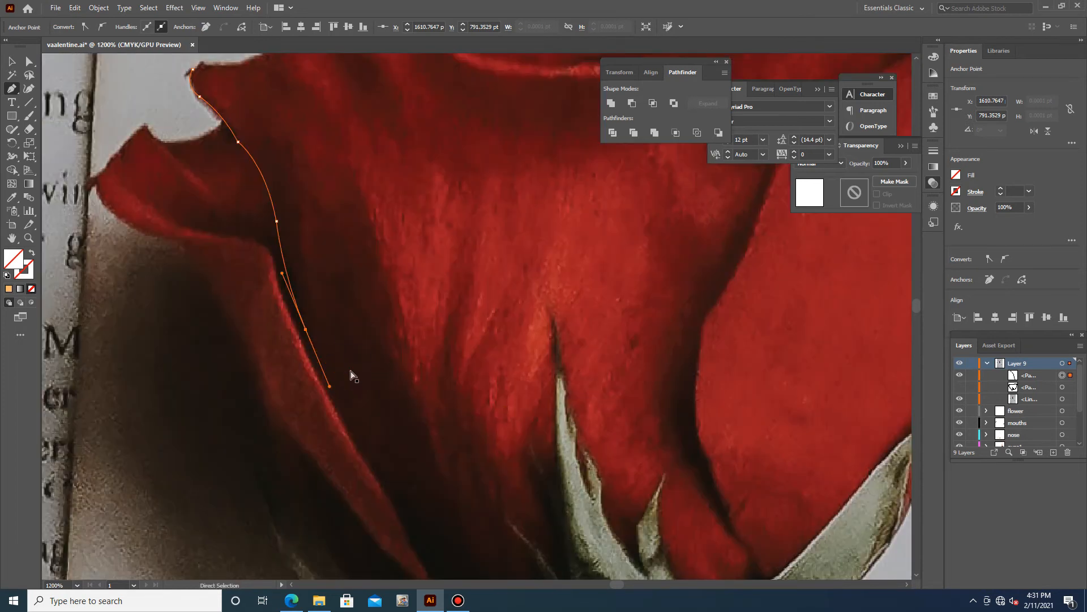
drag(350, 432, 368, 460)
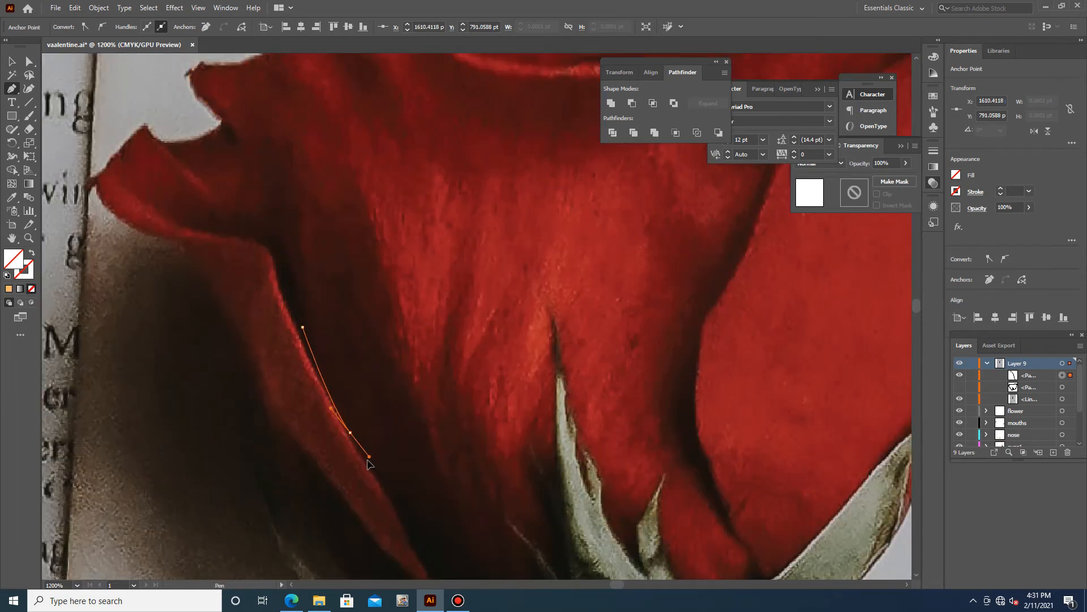
scroll(369, 462, down, 2)
click(385, 384)
click(409, 435)
scroll(430, 441, down, 2)
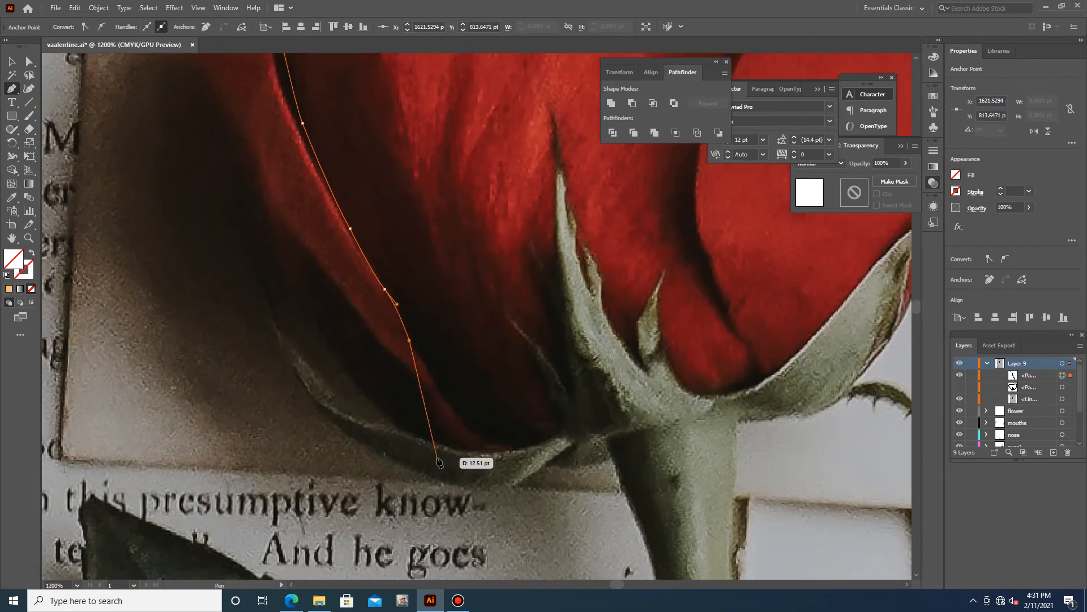
Continue the front petal outline along its lower edge and around the small sepal points left of the tall sepal
click(471, 433)
drag(533, 442, 581, 430)
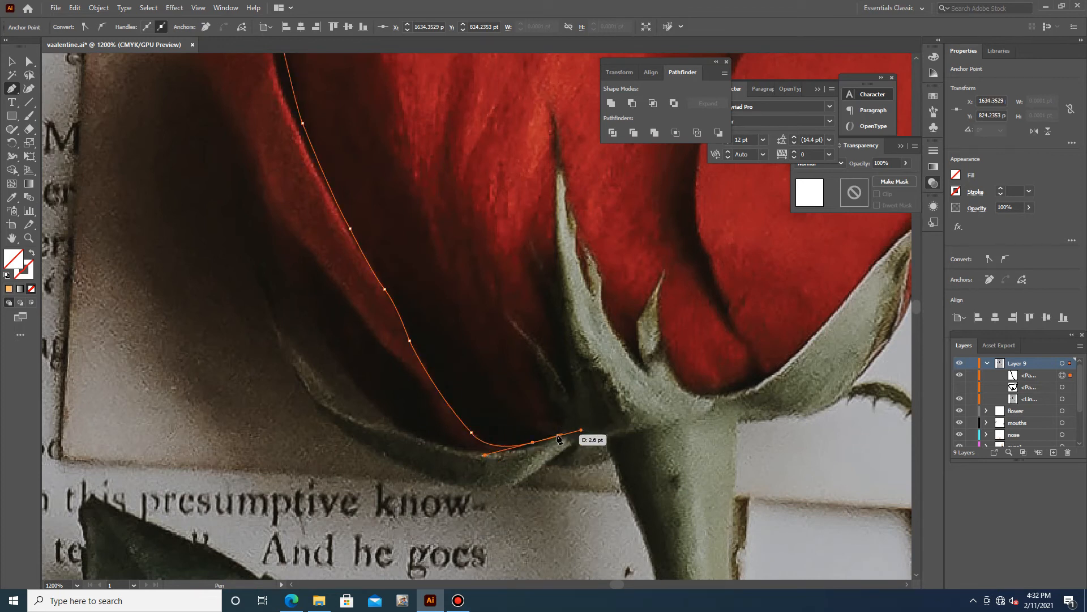
ctrl+click(573, 425)
click(562, 429)
drag(517, 414, 504, 399)
ctrl+click(576, 422)
click(557, 419)
drag(530, 357, 556, 365)
ctrl+click(563, 354)
click(504, 313)
drag(572, 420, 576, 428)
Trace the front petal outline up and over the tall central sepal and its jagged right side
ctrl+click(564, 307)
click(529, 245)
click(552, 276)
drag(556, 217, 558, 217)
drag(556, 153, 560, 149)
click(569, 210)
click(576, 226)
drag(584, 283, 586, 289)
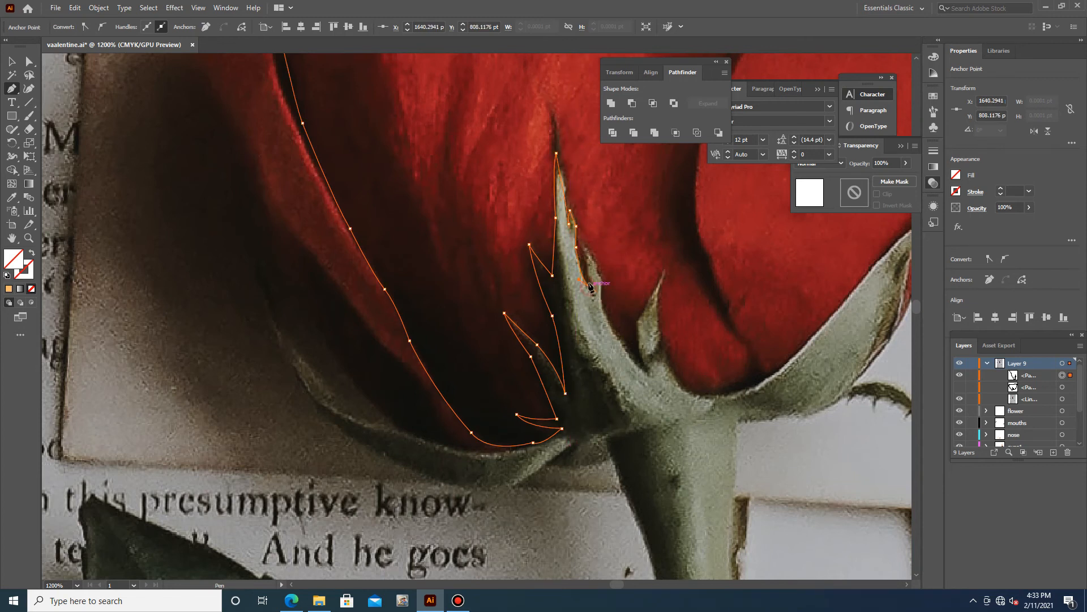
click(601, 277)
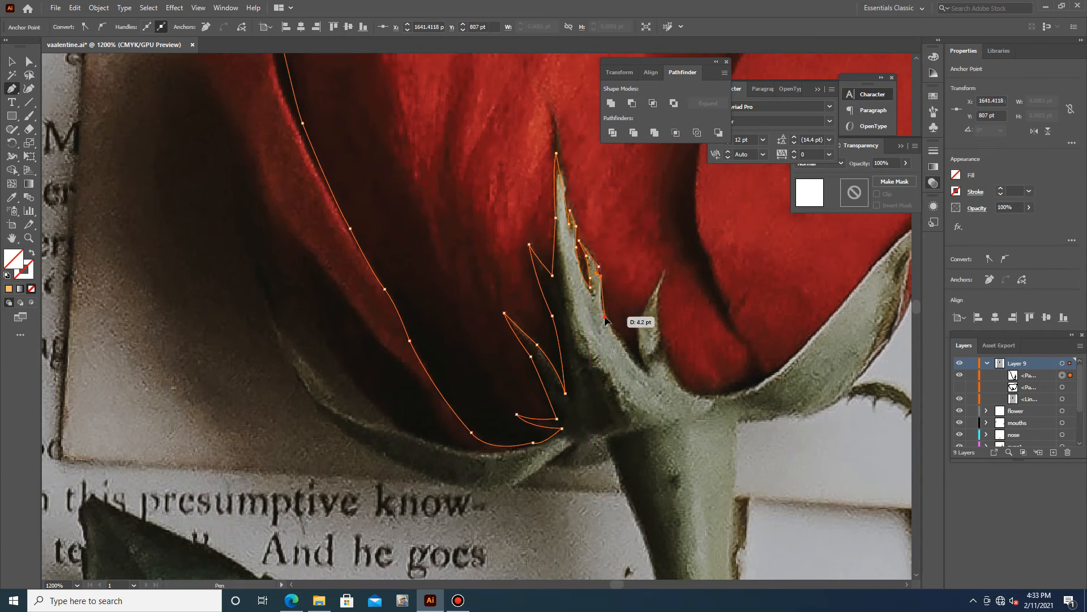
Carry the front petal outline around the short pointed sepal and along the base to the right petal's lower corner
click(647, 372)
click(640, 344)
click(640, 317)
click(665, 271)
click(655, 294)
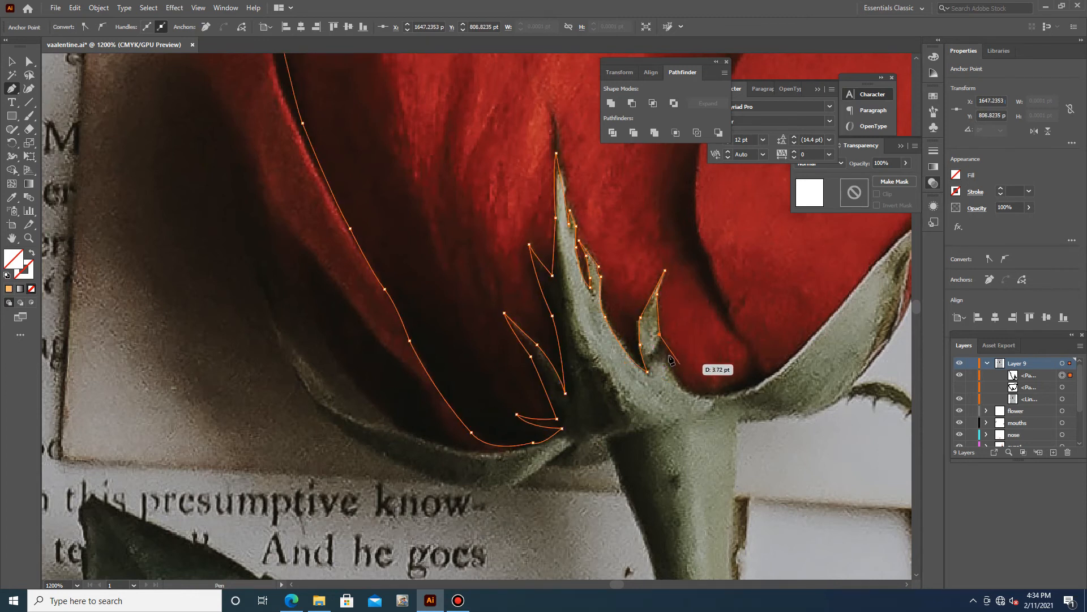
click(665, 342)
click(679, 384)
click(709, 397)
click(740, 397)
drag(768, 376, 795, 354)
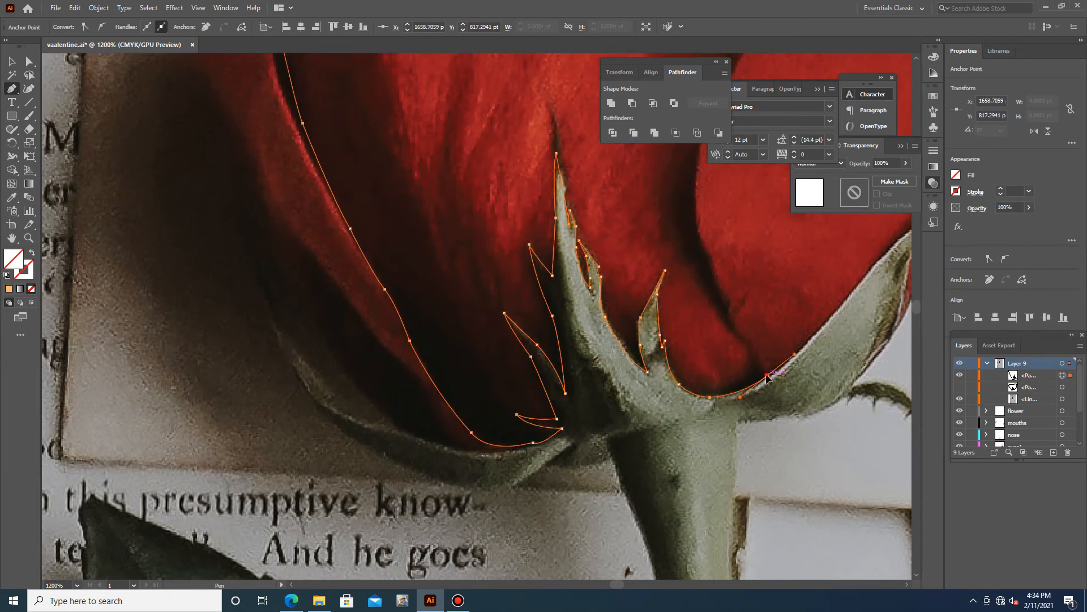
scroll(768, 379, up, 4)
click(733, 370)
scroll(733, 369, up, 3)
scroll(802, 319, down, 5)
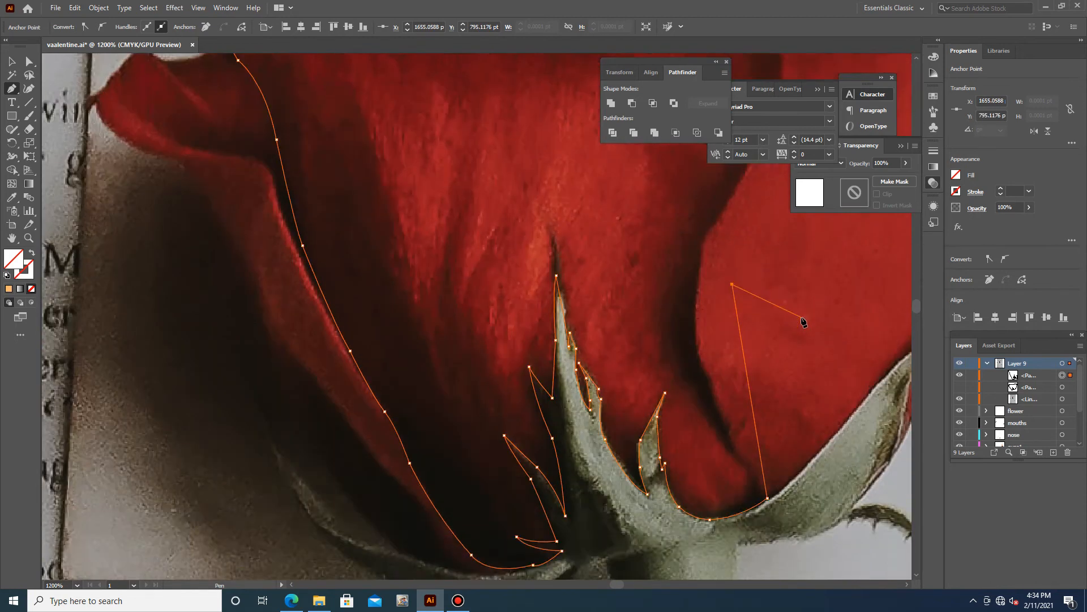
scroll(802, 319, down, 2)
scroll(810, 385, up, 4)
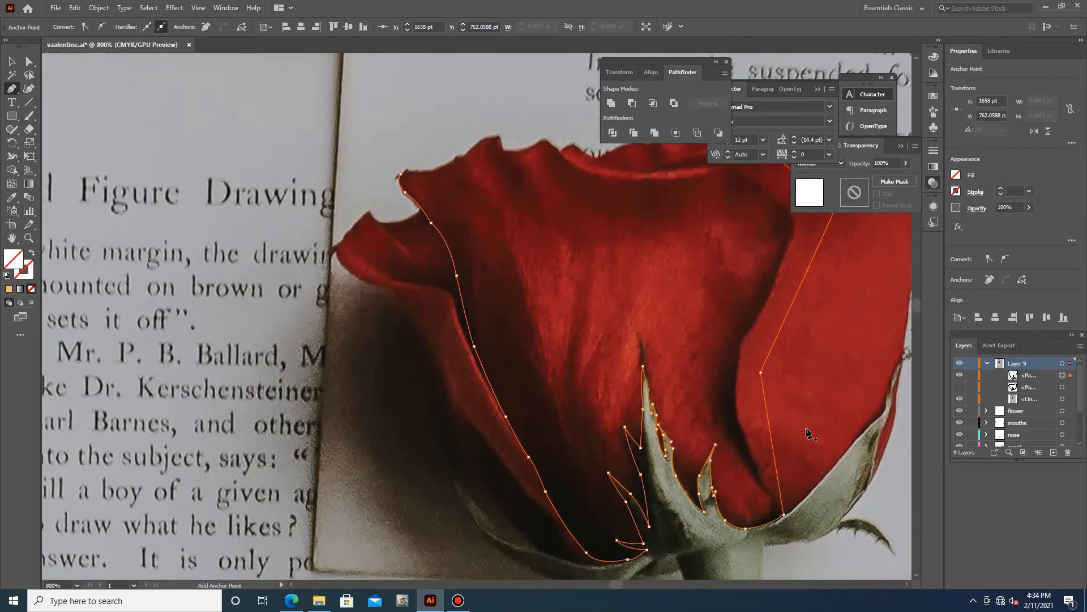
Trace the front petal's right edge upward along the dark shadow beside the right petal to its upper corner
scroll(809, 434, down, 1)
drag(776, 480, 757, 458)
drag(739, 364, 738, 363)
scroll(742, 390, up, 1)
drag(792, 298, 791, 308)
drag(770, 252, 729, 269)
Trace the front petal's wavy upper rim and close the outline at the left tip
scroll(730, 221, up, 1)
click(653, 281)
drag(560, 258, 415, 286)
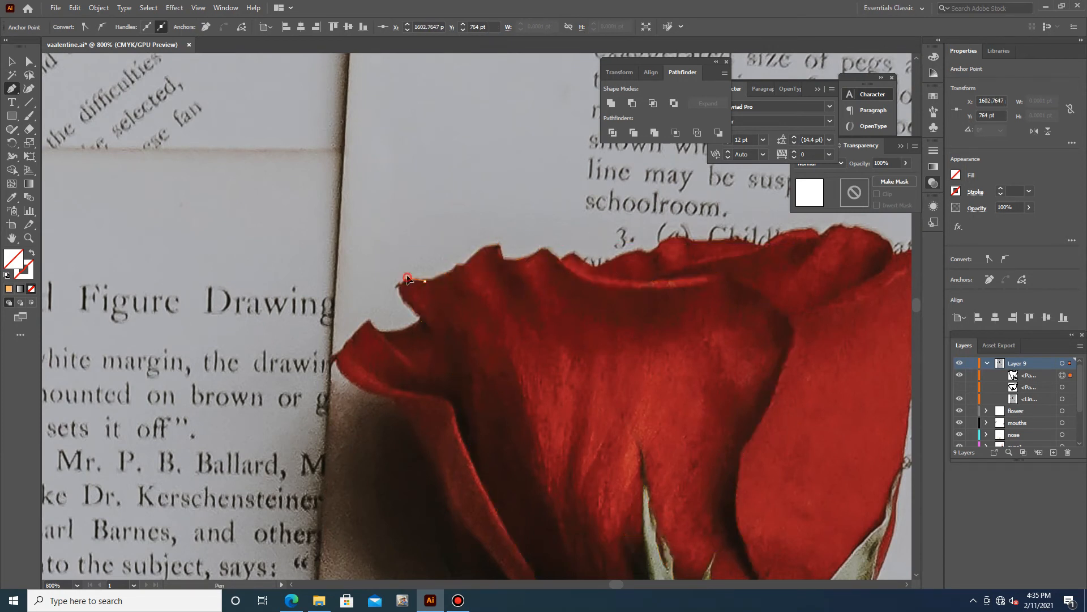
click(398, 283)
scroll(530, 440, down, 1)
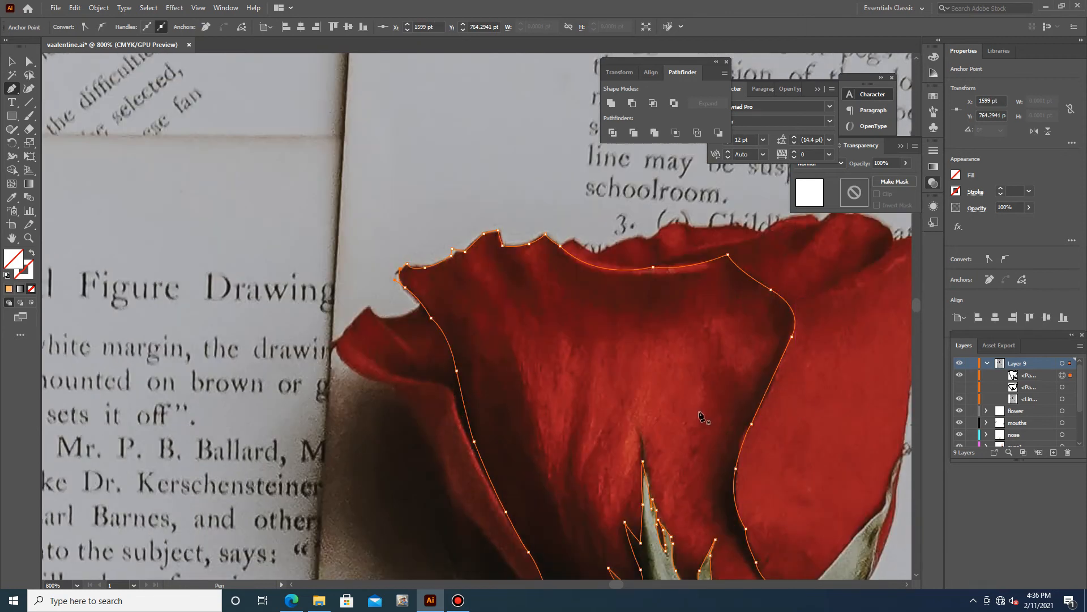
Outline the right petal's inner side from its upper tip, overlapping the front petal, down to the base
scroll(722, 446, up, 1)
scroll(842, 509, right, 5)
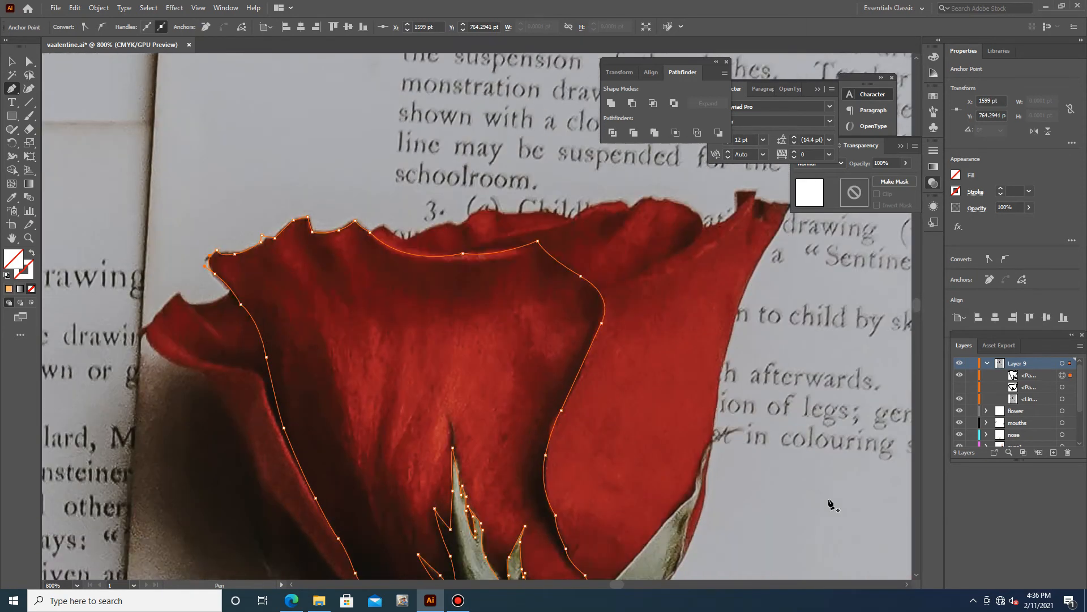
scroll(668, 392, up, 2)
click(754, 240)
click(597, 319)
click(587, 359)
scroll(571, 432, down, 5)
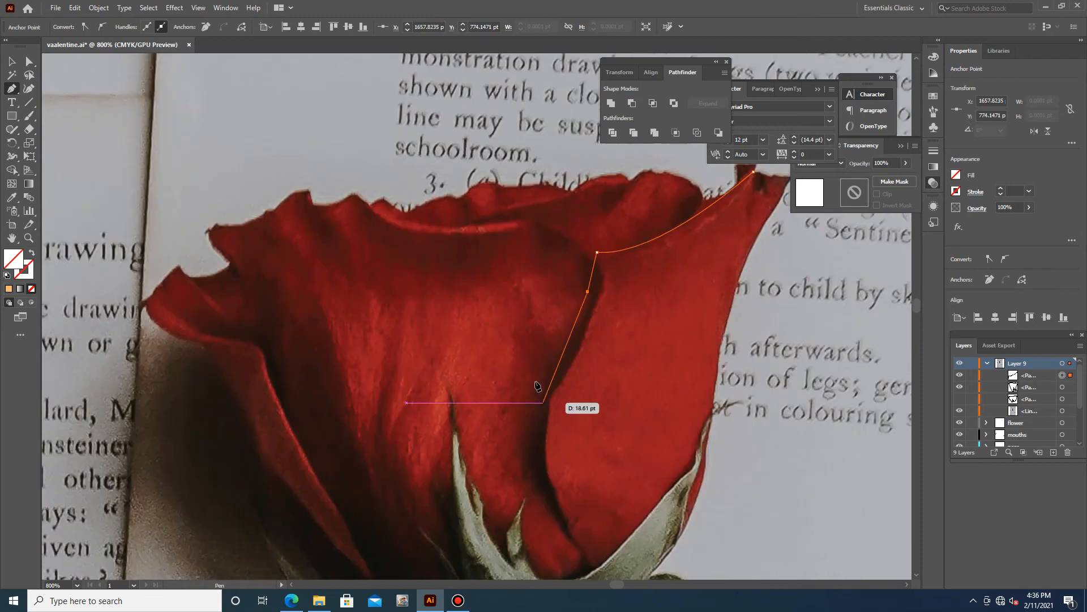
click(542, 324)
click(538, 454)
click(592, 525)
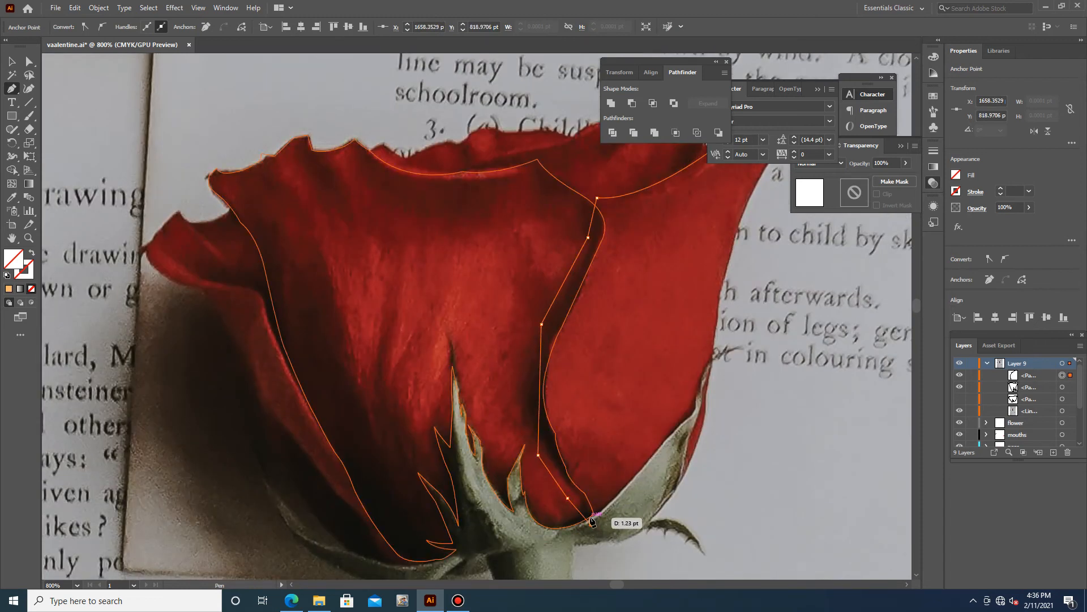
Complete the closed right petal outline along the sepal and up its outer edge to the upper tip
click(622, 491)
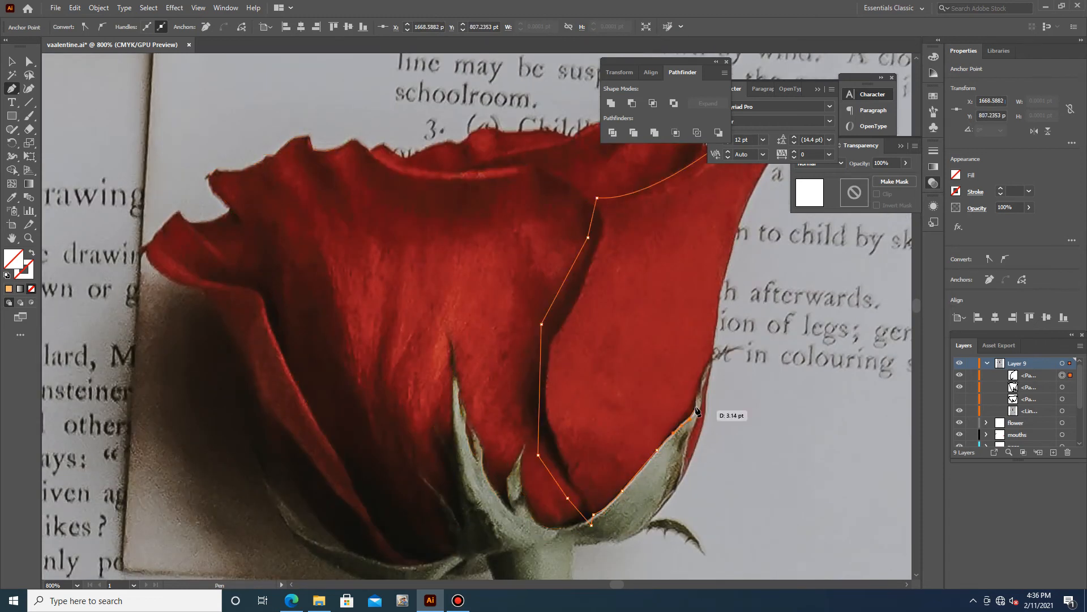
mouse_move(734, 349)
mouse_down()
mouse_move(771, 334)
mouse_move(723, 363)
mouse_up()
drag(720, 288, 720, 295)
scroll(748, 277, up, 3)
click(763, 307)
drag(784, 272, 775, 292)
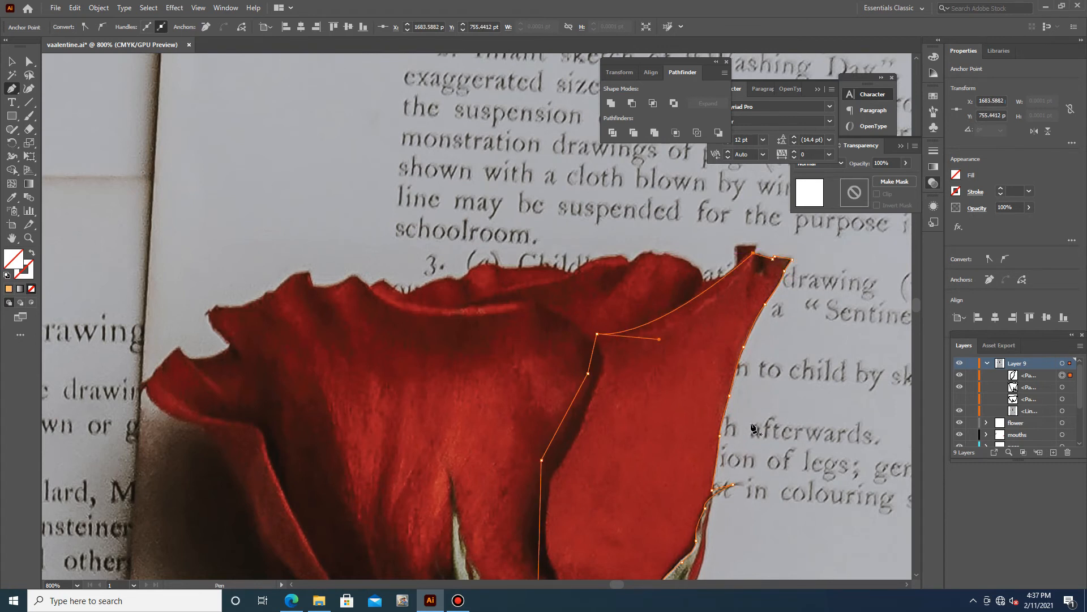
Trace the back petal between the front and right petals as a closed shape along the rose's upper rim
click(455, 304)
click(561, 277)
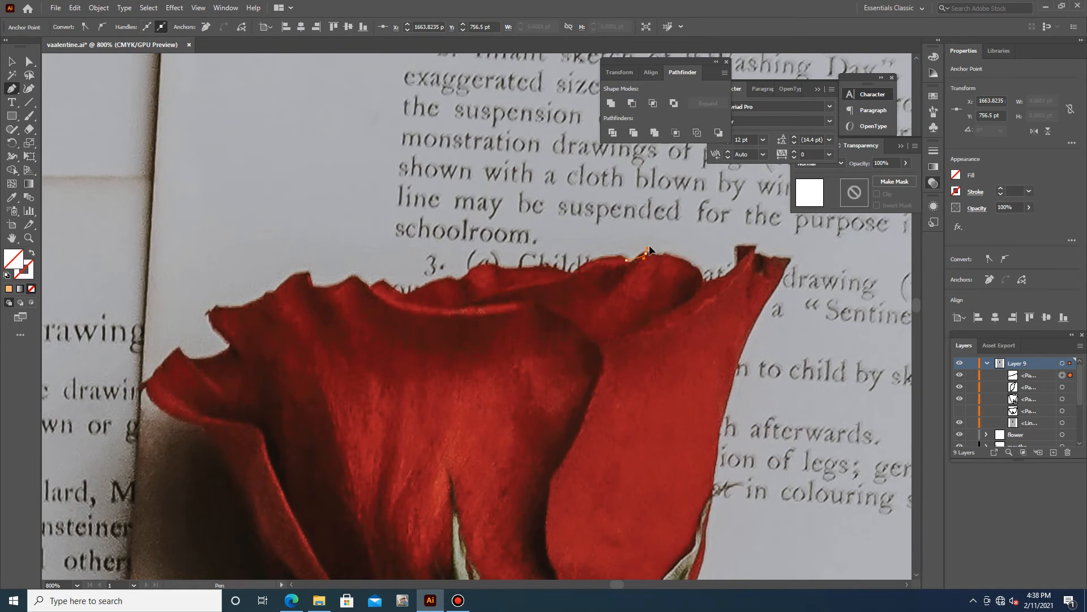
click(695, 298)
click(639, 327)
drag(579, 329, 616, 352)
click(541, 295)
drag(479, 306, 417, 297)
Trace a closed shape for the narrow back petal behind the front petal's left rim
click(383, 280)
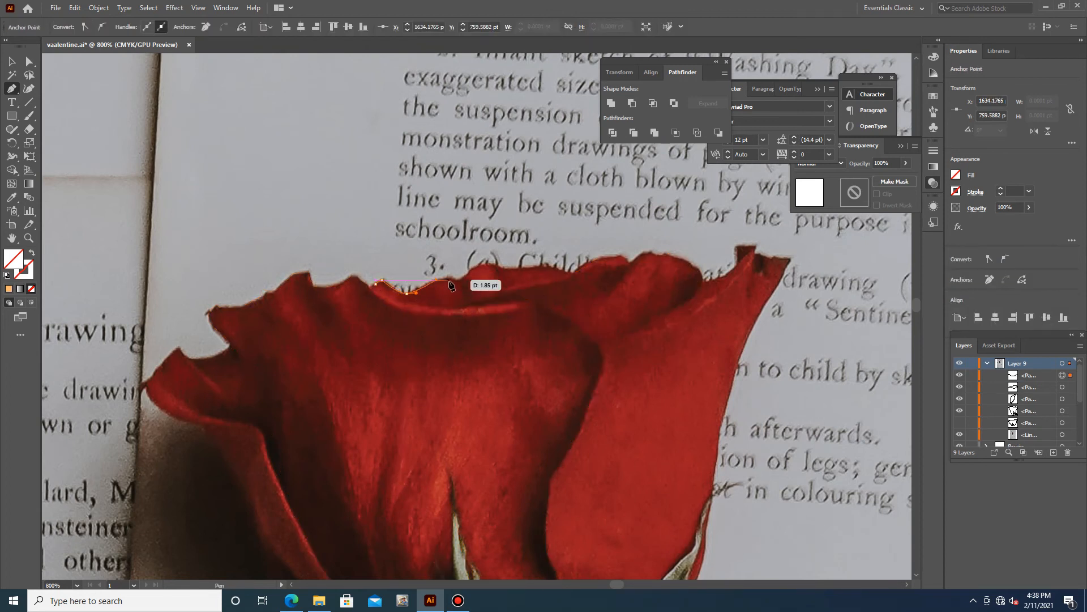
click(535, 267)
click(569, 275)
drag(464, 300, 376, 294)
click(412, 309)
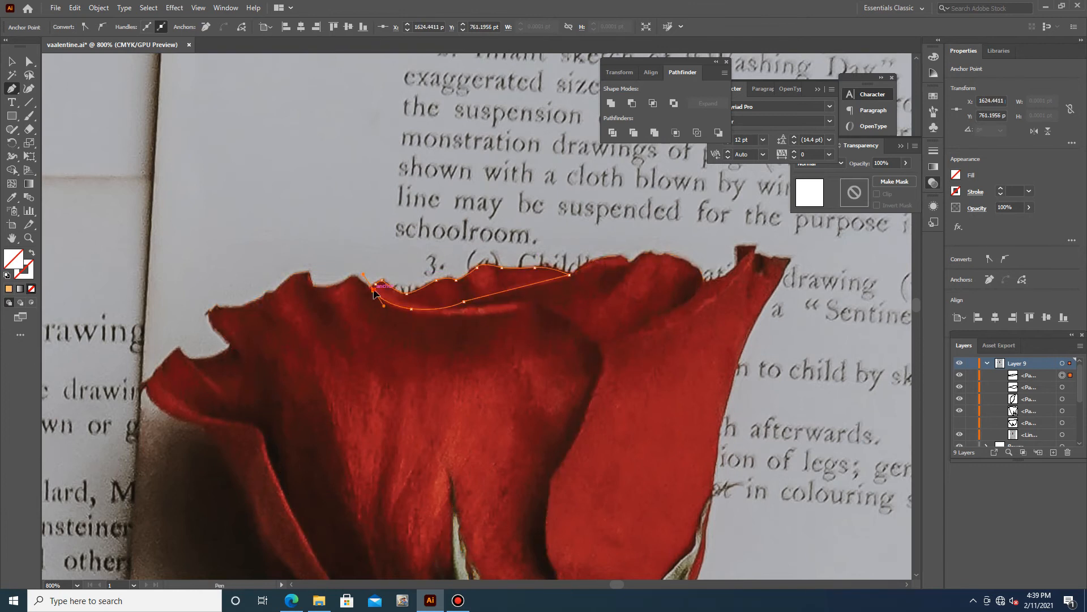
Start the green calyx outline along the upper edge of the lower-left sepal to the base of the rose
scroll(340, 289, down, 6)
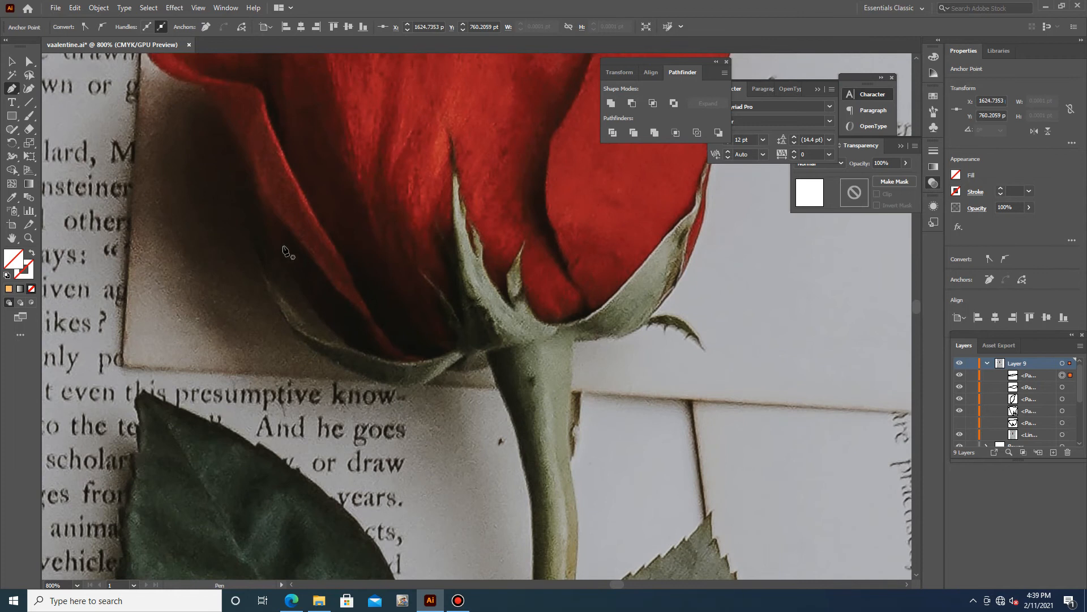
click(261, 265)
click(299, 317)
click(345, 346)
click(380, 360)
click(434, 360)
click(456, 344)
click(463, 349)
Extend the calyx outline around the small left sepal points and over the tall central sepal
drag(418, 269, 402, 251)
click(417, 270)
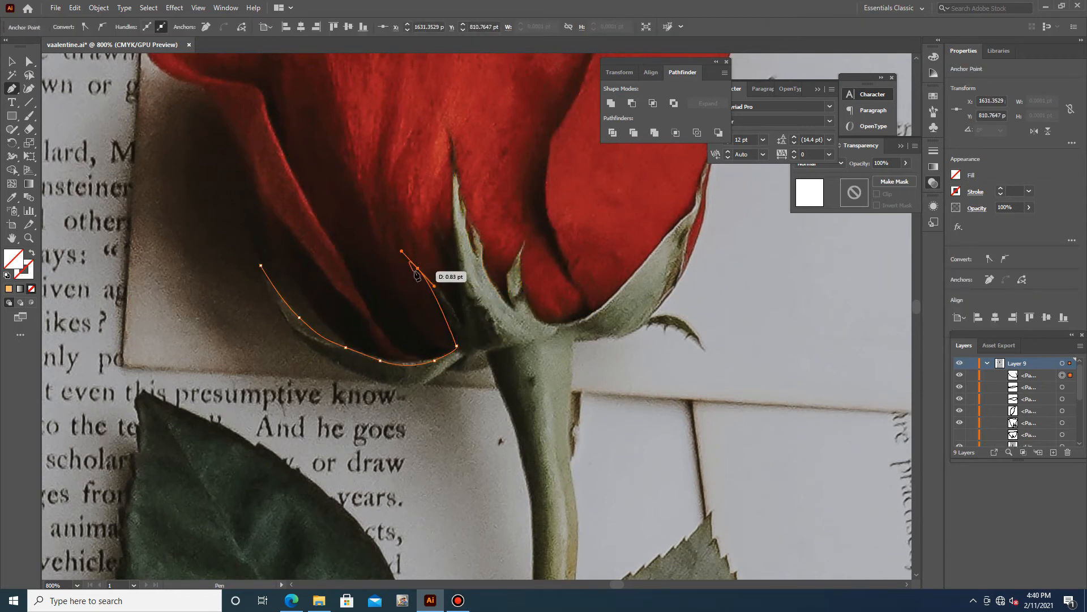
click(437, 219)
click(451, 158)
drag(452, 238, 509, 298)
click(463, 189)
click(463, 219)
click(476, 250)
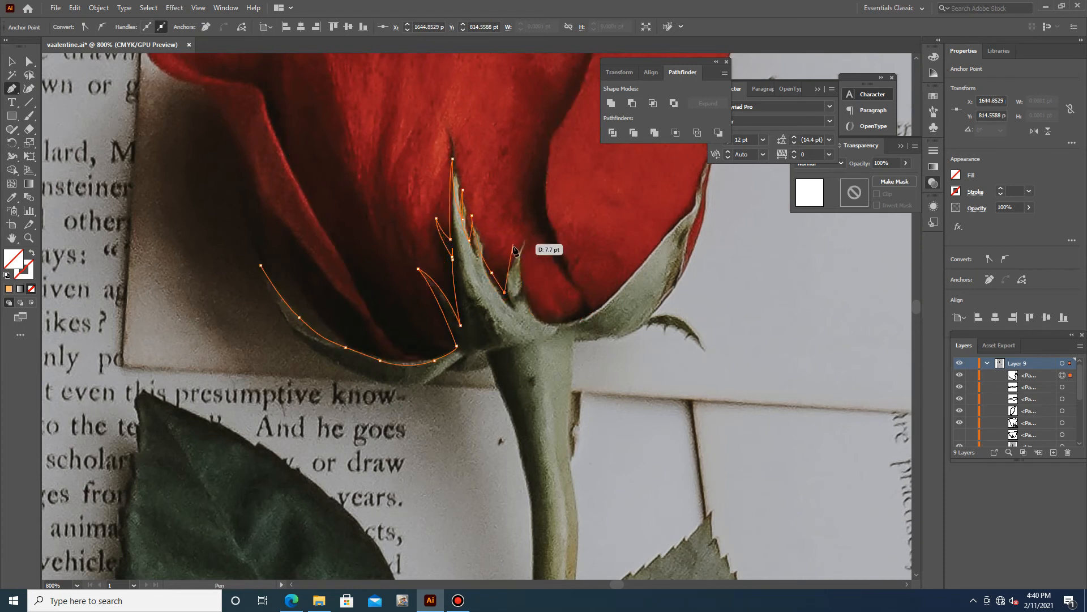
Trace the calyx outline past the short sepal and along the right sepal's upper edge to its tip
key(Escape)
click(558, 313)
drag(604, 314, 710, 158)
scroll(729, 147, up, 1)
click(690, 203)
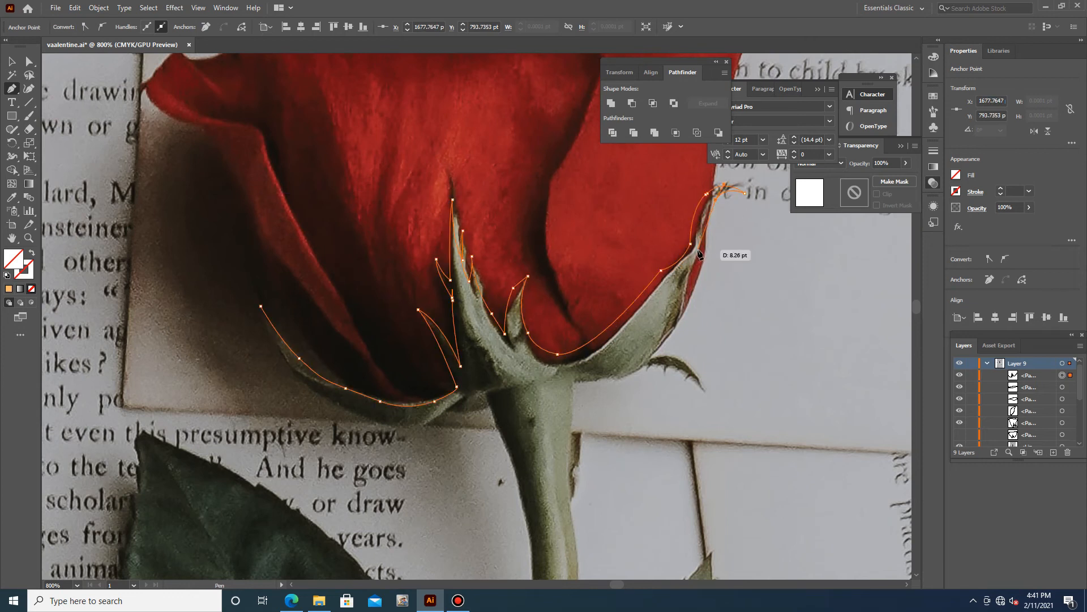
Trace the right sepal's outer edge and the thin curled sepal tip back to the top of the stem
drag(703, 236, 697, 266)
click(691, 273)
drag(679, 299, 682, 314)
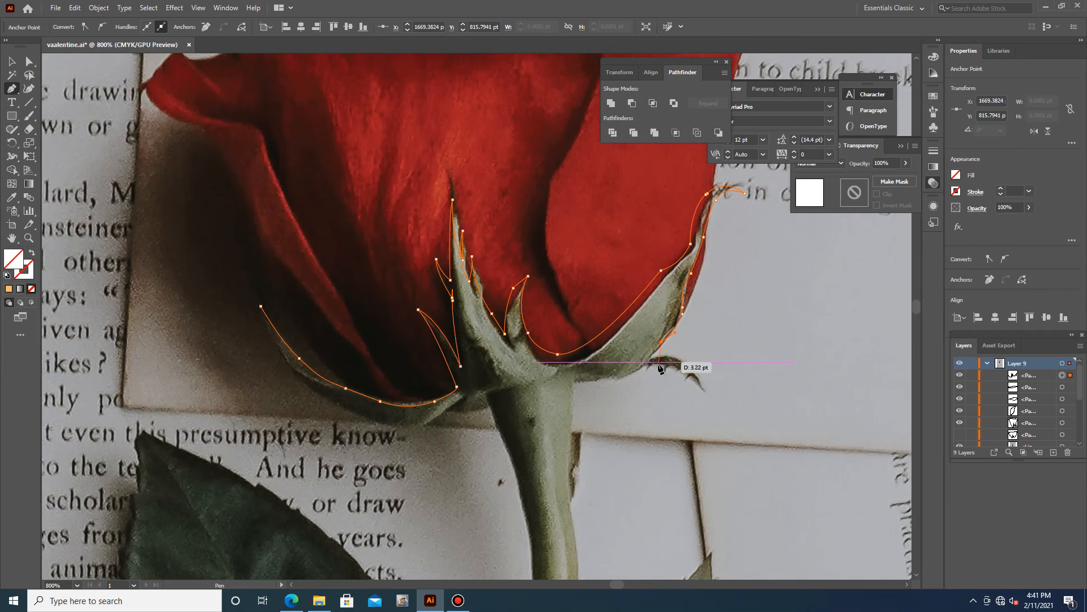
drag(703, 387, 725, 428)
click(702, 386)
drag(644, 365, 601, 374)
click(644, 366)
drag(603, 380, 569, 393)
click(575, 381)
Continue the outline down the stem's right edge and around the small brown bump below the calyx
scroll(577, 390, down, 2)
click(571, 369)
click(583, 362)
scroll(583, 357, down, 3)
click(580, 264)
click(573, 271)
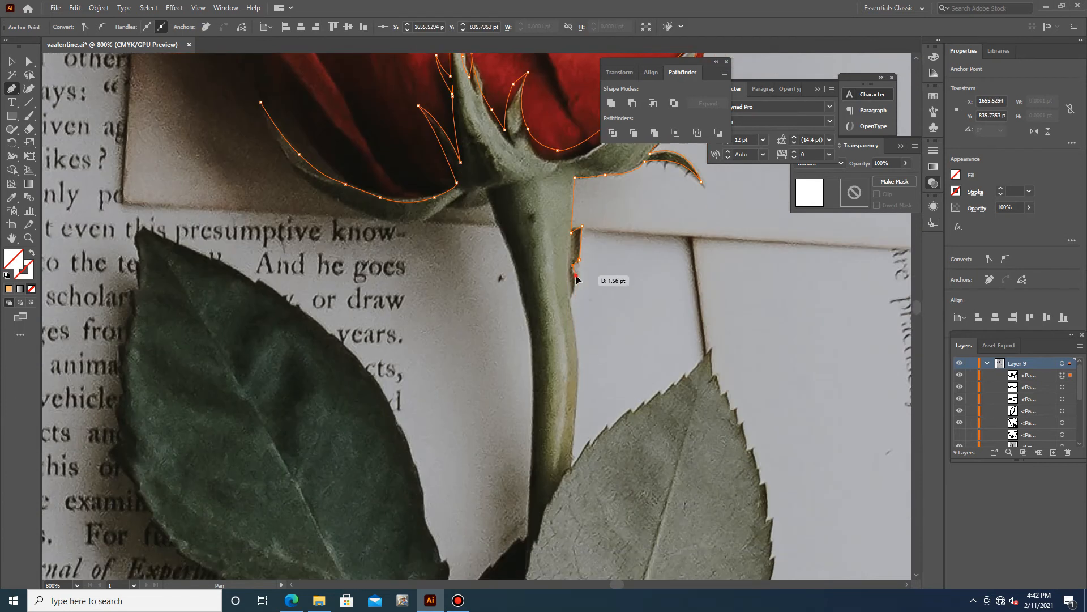
click(576, 281)
click(572, 304)
Trace the stem's right edge down behind the pale leaves to the joint below them
scroll(572, 300, down, 2)
click(578, 287)
scroll(589, 297, down, 3)
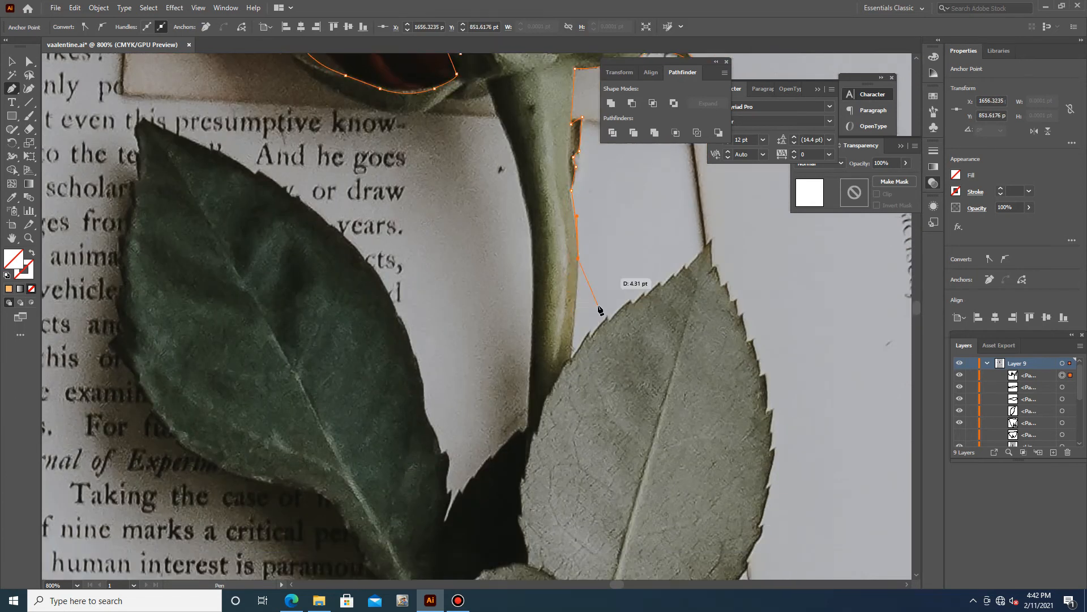
click(571, 254)
scroll(588, 443, down, 3)
click(560, 454)
scroll(567, 510, down, 4)
scroll(654, 519, down, 1)
click(564, 396)
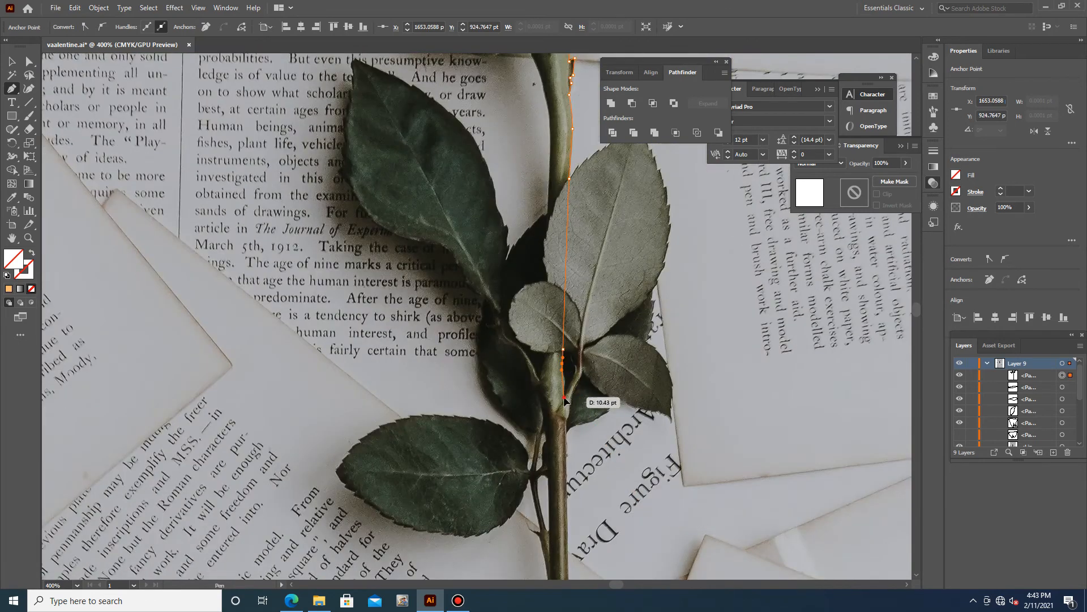
Trace the stem's right edge below the leaves past the first node to the next lower node
scroll(568, 425, down, 2)
click(573, 480)
scroll(573, 480, down, 3)
click(574, 368)
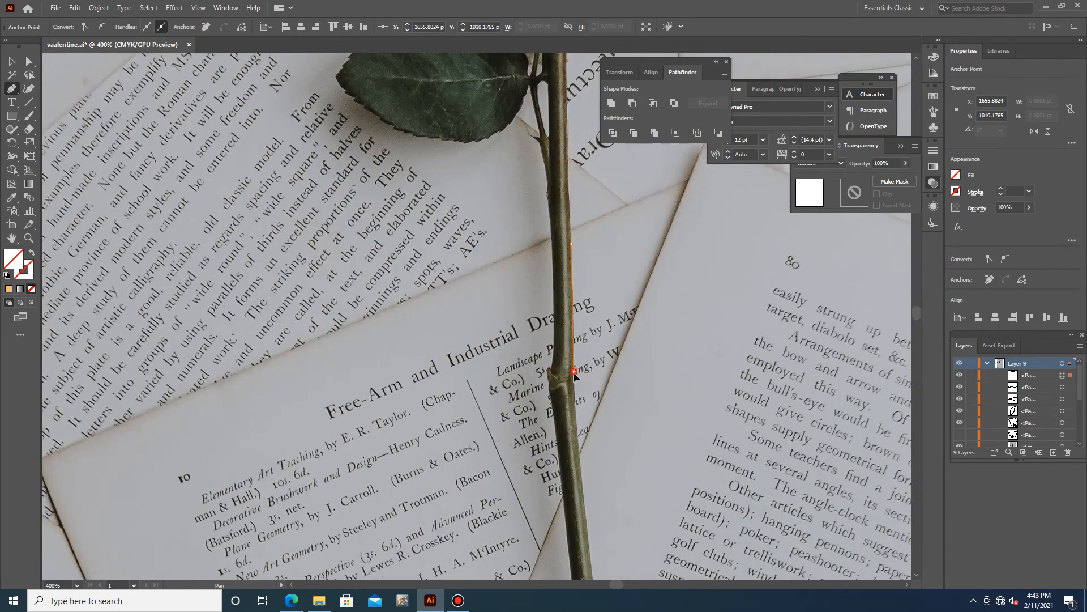
scroll(576, 380, down, 2)
drag(599, 462, 612, 488)
scroll(603, 441, down, 2)
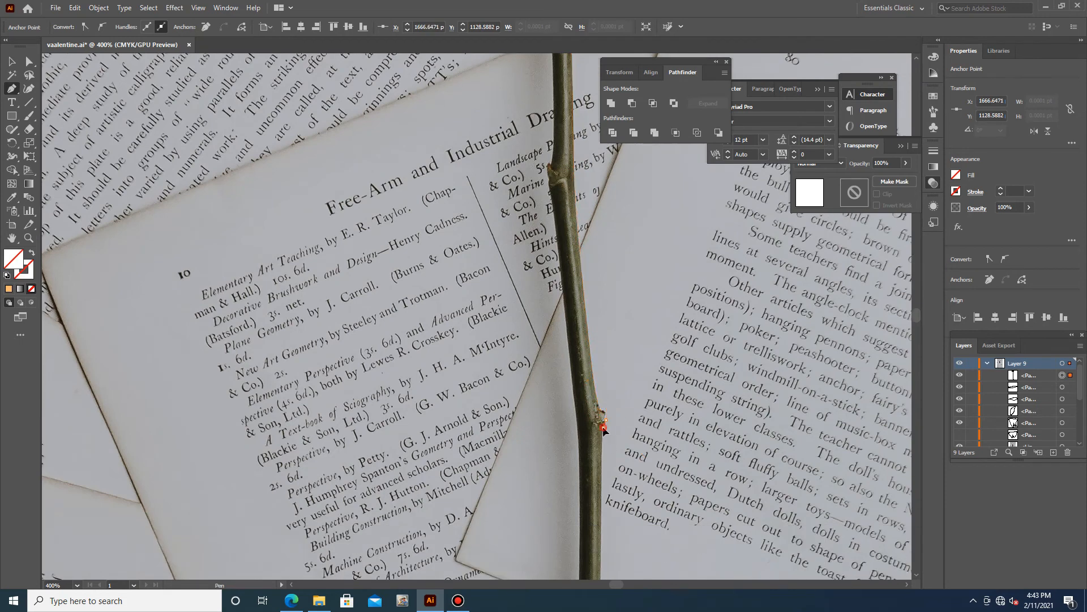
Trace the stem's lowest section down its right edge, around the cut end and onto the left edge
scroll(602, 436, down, 10)
click(598, 368)
scroll(612, 422, down, 4)
drag(606, 431, 609, 464)
scroll(607, 471, down, 2)
click(600, 491)
click(579, 491)
click(578, 456)
Trace the stem's left edge upward from the cut end past the lower node
click(580, 367)
scroll(580, 368, up, 6)
drag(575, 335, 576, 299)
scroll(576, 294, up, 6)
click(581, 258)
drag(573, 181, 558, 140)
Trace the stem's left edge upward from the upper node to just below the leaf joint
scroll(561, 153, up, 6)
scroll(558, 170, up, 6)
click(553, 249)
click(549, 222)
click(550, 196)
scroll(548, 182, up, 3)
click(548, 175)
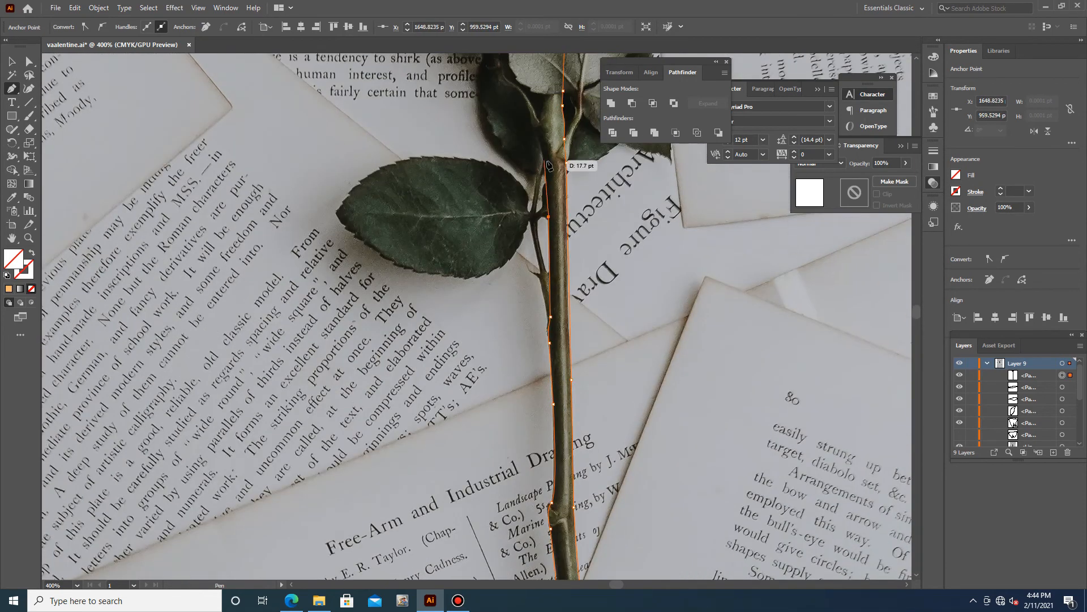
Continue the stem's left edge past the leaf joint and up behind the pale leaves
scroll(546, 170, up, 6)
click(544, 310)
drag(545, 211, 549, 192)
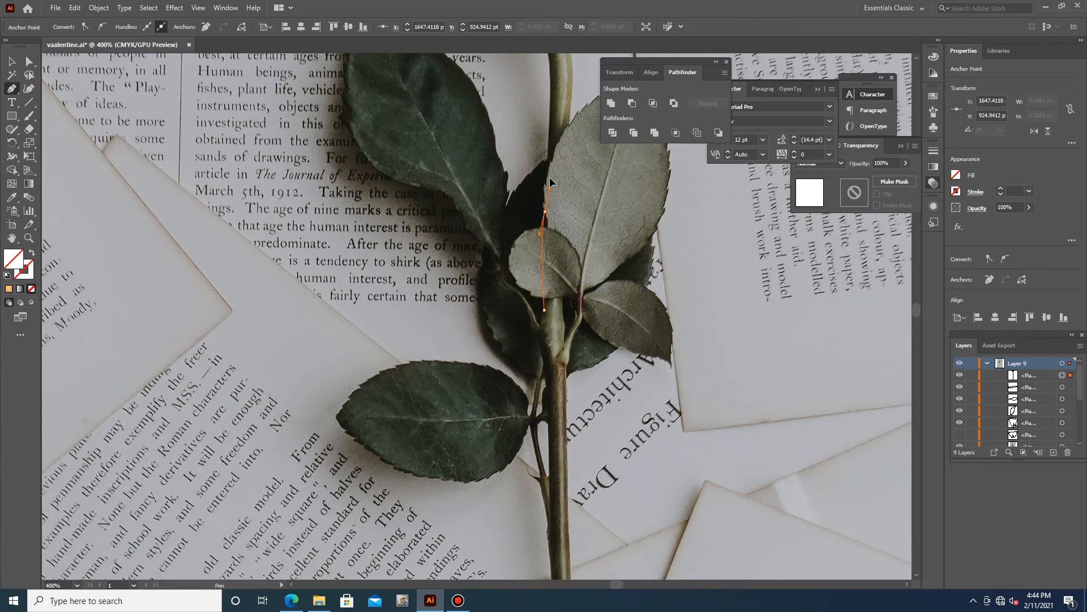
scroll(549, 192, up, 2)
drag(552, 143, 548, 135)
Trace the stem's left edge up to the rose's base and along the left sepal to its tip, closing the outline
scroll(547, 136, up, 4)
drag(546, 253, 423, 177)
click(529, 197)
click(507, 197)
click(490, 207)
click(415, 146)
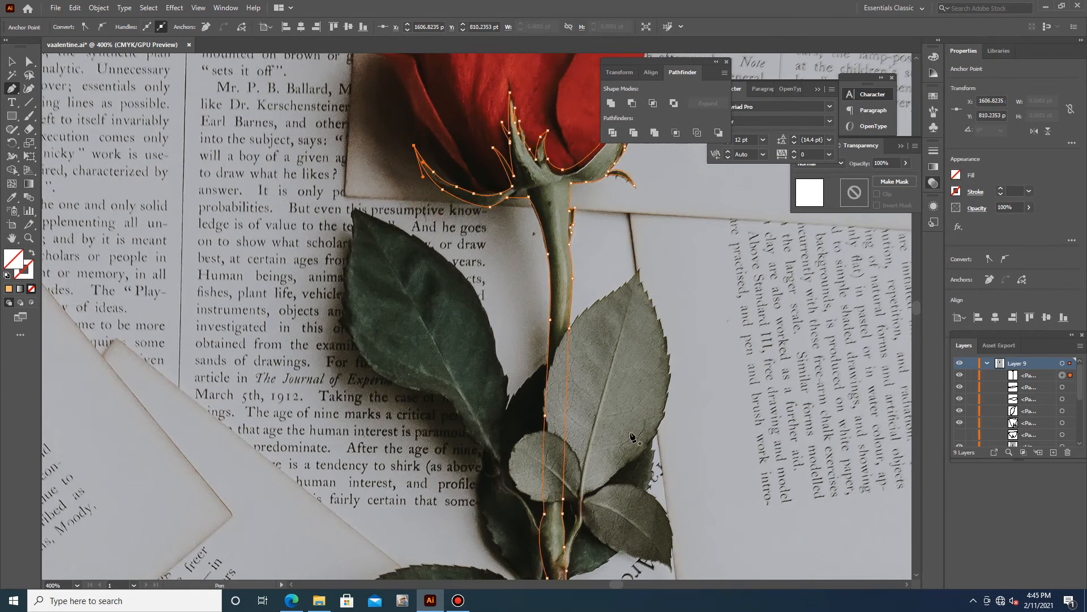
Start outlining the upper dark leaf from its tip and trace down its right edge
scroll(908, 438, down, 3)
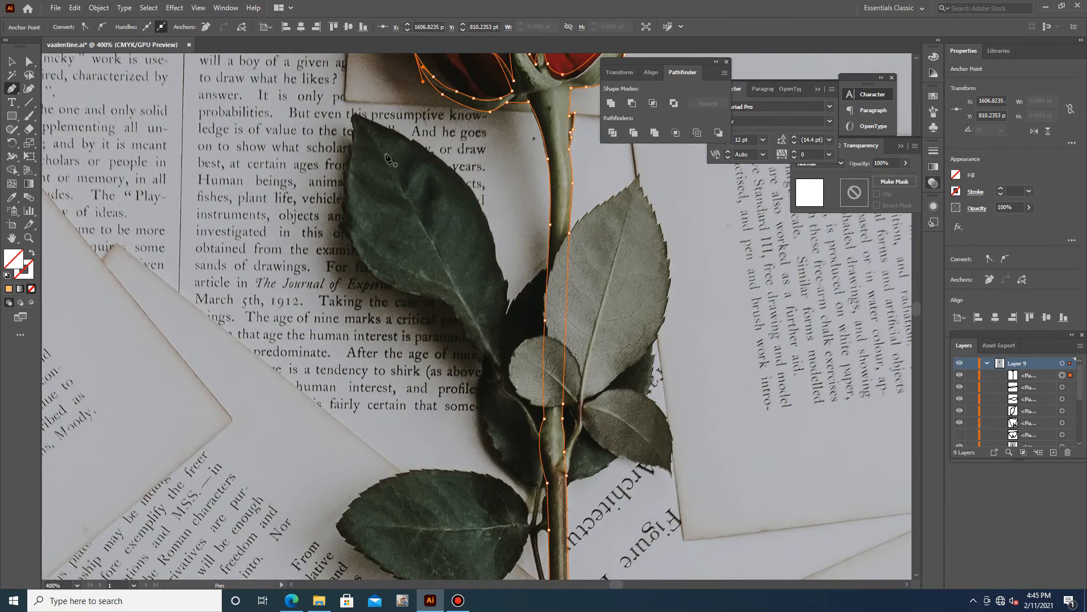
click(356, 115)
drag(392, 132, 396, 139)
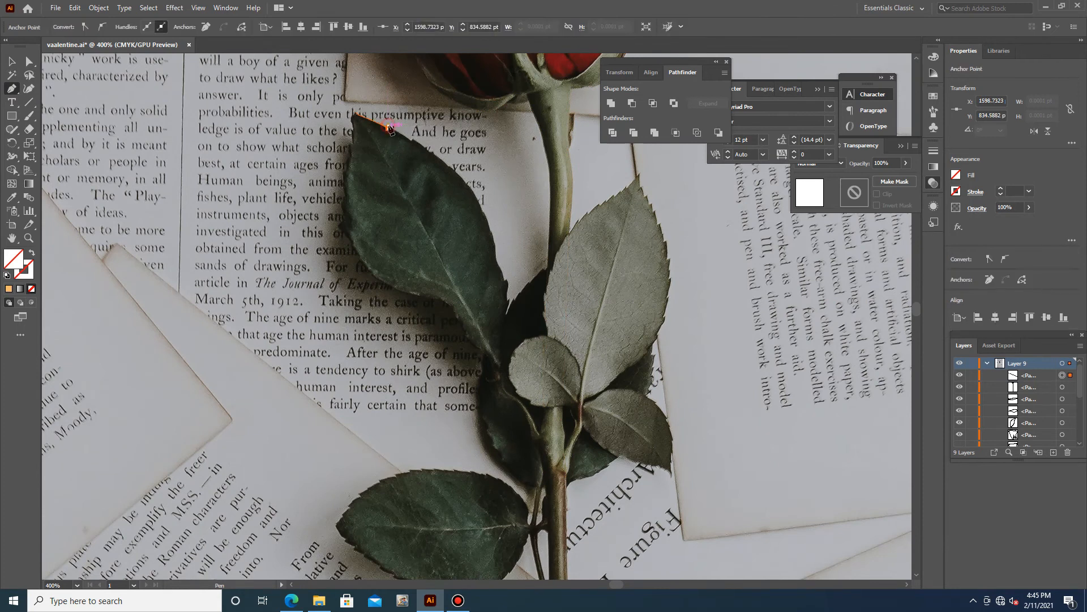
drag(428, 148, 455, 175)
click(455, 171)
drag(485, 214, 488, 234)
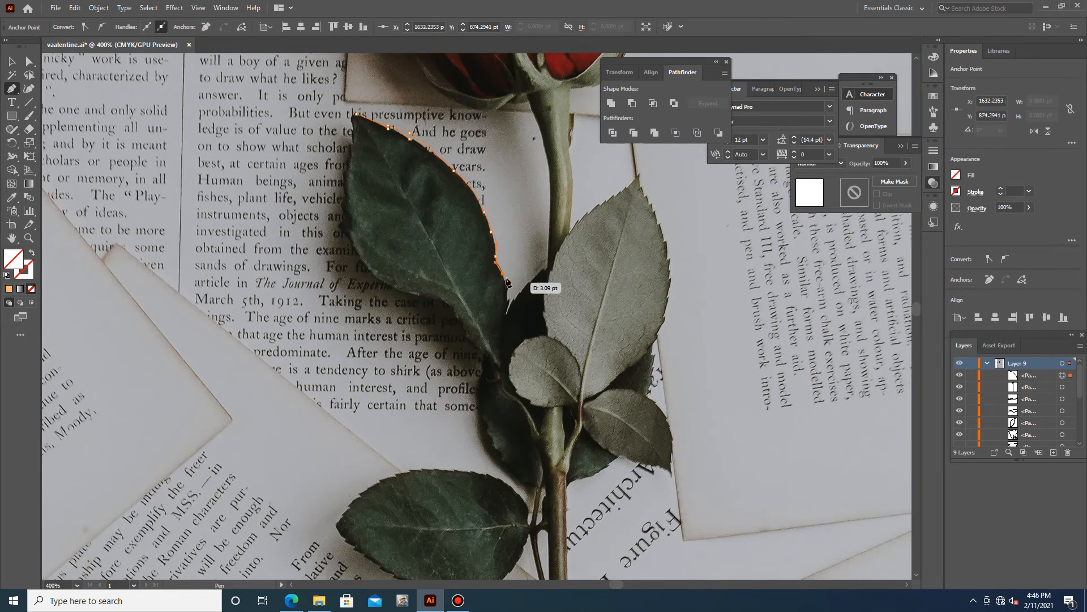
Carry the dark leaf's outline around the dark leaflet beside the stem and down behind the small pale leaf
drag(510, 299, 513, 319)
click(508, 312)
drag(548, 266, 574, 247)
click(548, 266)
click(566, 327)
click(544, 381)
click(544, 414)
click(530, 442)
Trace the upper dark leaf's left edge back up to its tip and close the shape
click(452, 307)
drag(442, 302, 382, 280)
click(442, 303)
drag(342, 221, 351, 161)
click(352, 117)
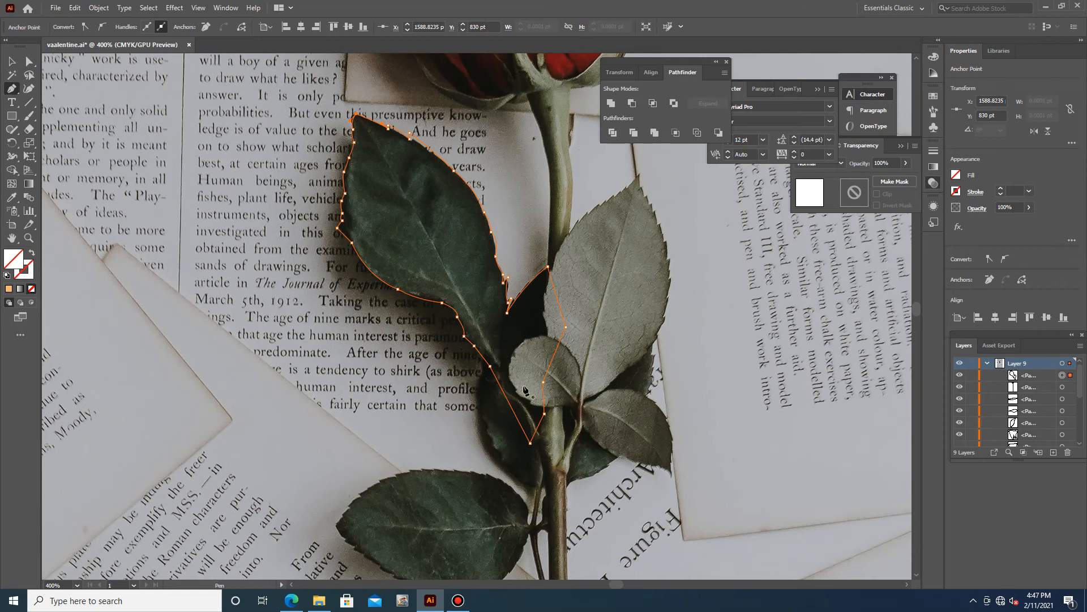
Trace the dark leaf cluster behind the stem from its lower point up its left edge to the upper point
scroll(534, 502, down, 1)
click(535, 458)
drag(501, 435, 487, 413)
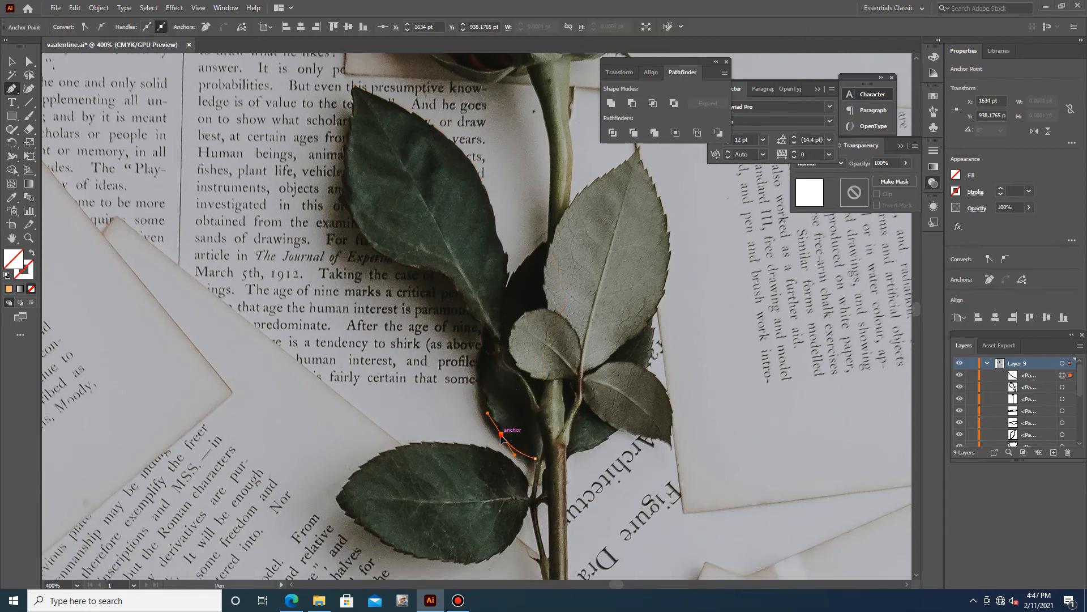
click(511, 280)
click(536, 250)
click(549, 240)
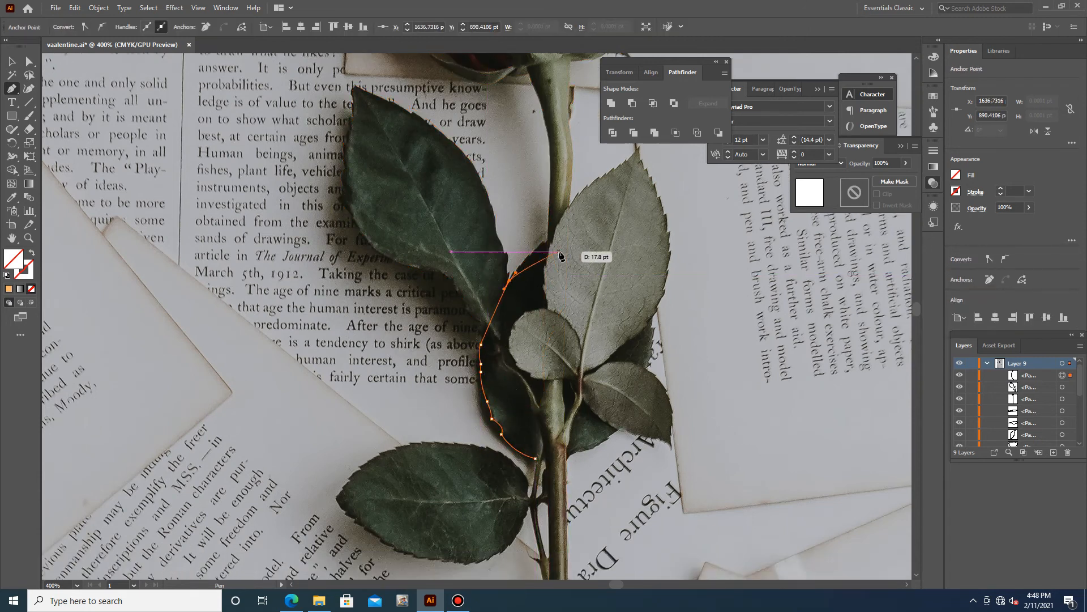
Extend the dark cluster's outline behind the large pale leaf, down the right leaf's edge and around below to the stem
ctrl+click(655, 317)
click(656, 328)
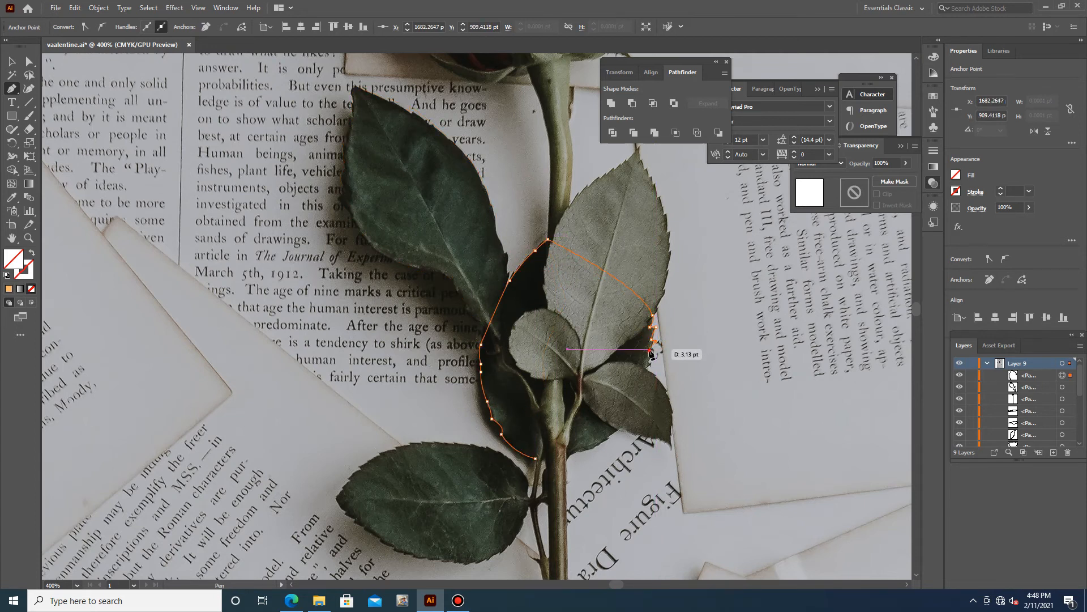
click(615, 433)
drag(554, 462, 580, 453)
Trace the thin leaf stalk down to where it meets the main stem and back up toward the lower-left leaf
scroll(584, 481, down, 3)
click(539, 452)
drag(543, 466, 541, 467)
scroll(541, 466, down, 4)
drag(548, 517, 531, 459)
click(524, 456)
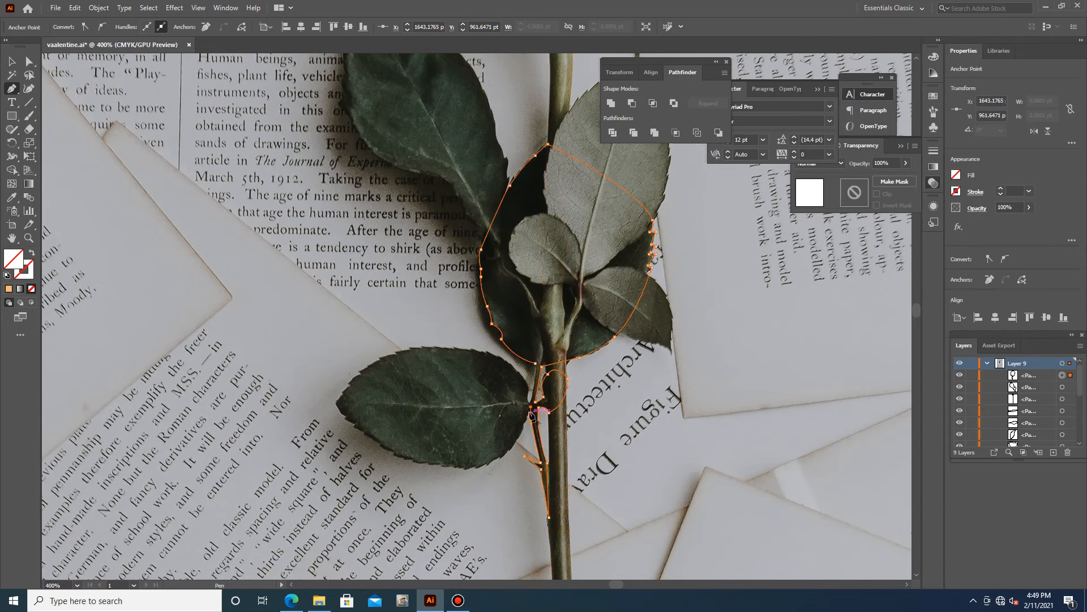
Trace the lower-left dark leaf's bottom edge from its stalk out to the leaf tip
ctrl+click(501, 461)
drag(513, 455, 362, 431)
click(398, 453)
click(343, 416)
click(338, 402)
Trace the lower-left leaf's serrated upper edge from its tip back to the stalk, completing the dark leaves' outline
click(343, 391)
click(355, 375)
click(374, 363)
click(395, 355)
click(407, 345)
click(423, 341)
click(431, 343)
click(443, 344)
click(456, 346)
drag(462, 349, 465, 349)
click(483, 350)
click(500, 353)
click(515, 352)
drag(518, 386, 539, 369)
Save the document
key(alt+f)
key(Escape)
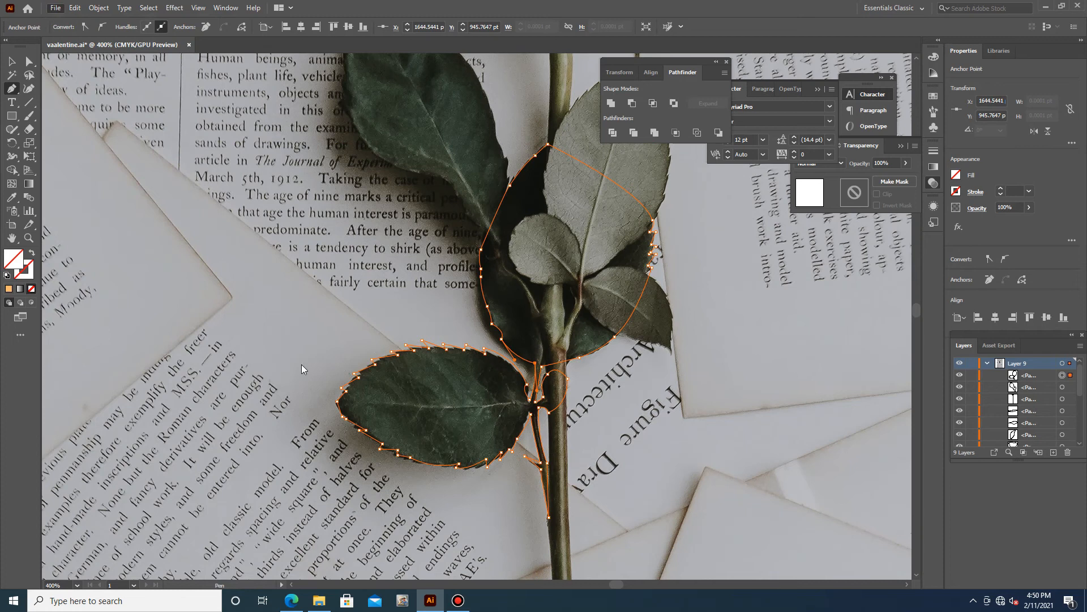
key(ctrl+s)
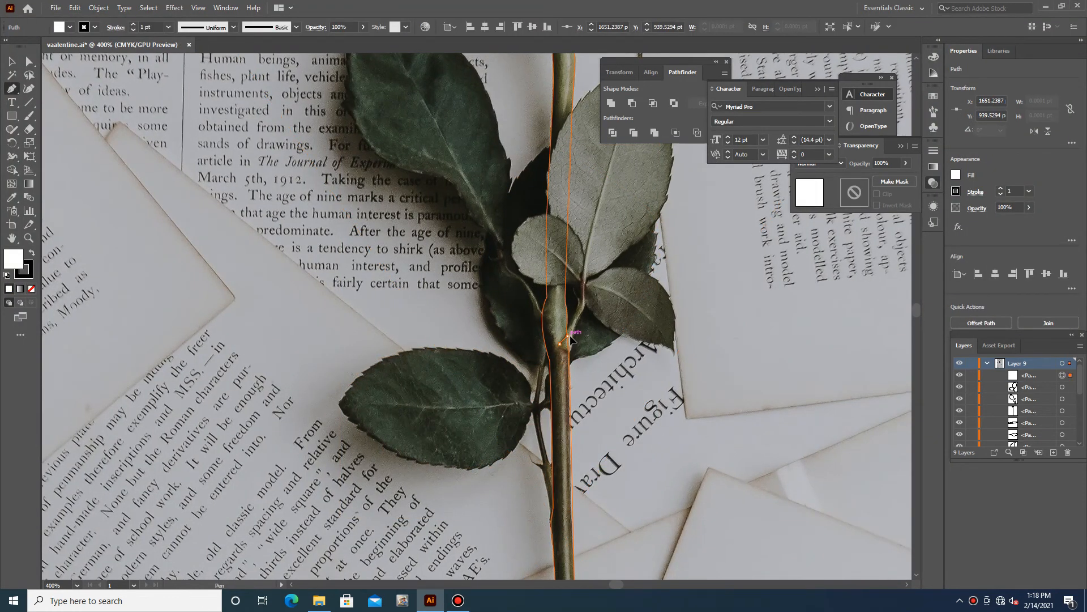
Trace the pale leaves' stalk upward from the stem joint and along the small round leaf's lower edge
drag(570, 337, 570, 329)
click(577, 318)
drag(579, 300, 540, 286)
click(582, 281)
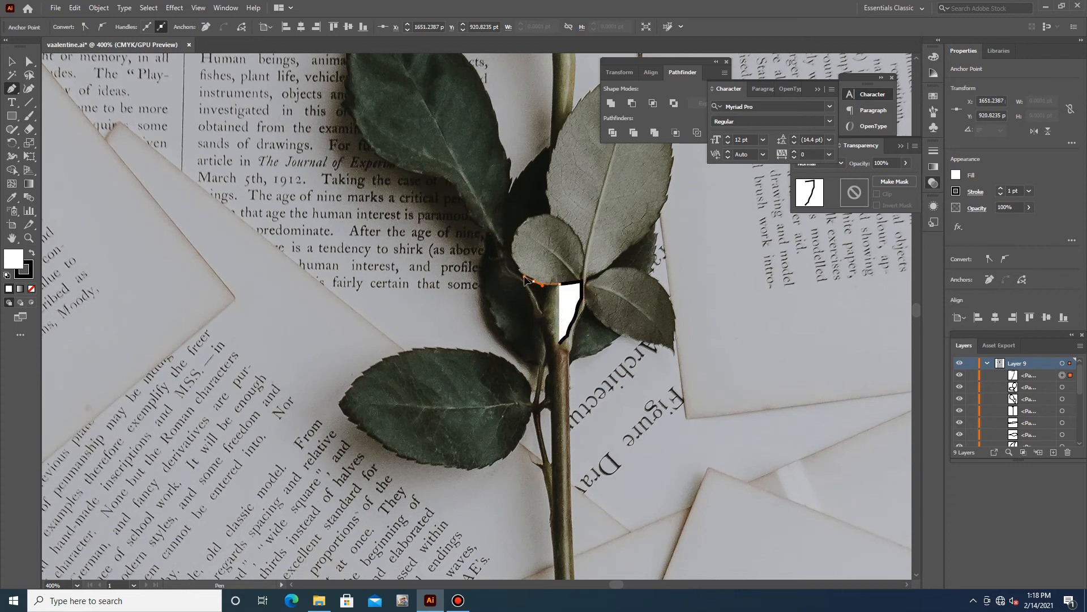
click(525, 279)
click(511, 262)
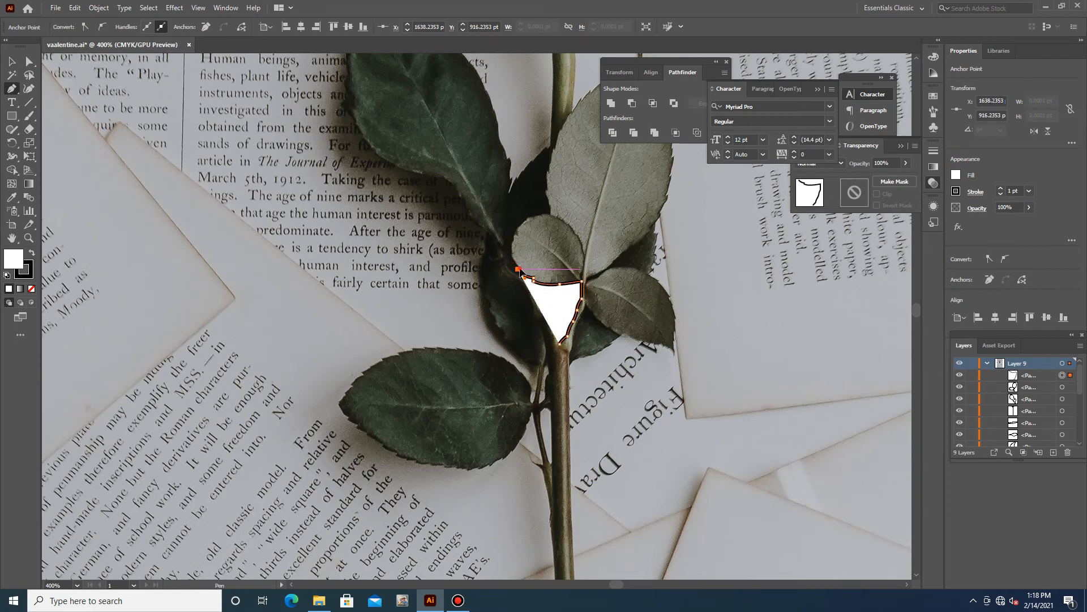
Trace around the small round leaf's left and upper edge and up the large pale leaf's lower-left side
drag(512, 242, 587, 254)
click(573, 231)
drag(557, 193, 554, 143)
click(560, 132)
drag(575, 113, 576, 114)
Trace the large pale leaf's serrated upper-left edge up to and over its pointed tip
scroll(576, 115, up, 2)
drag(592, 220, 578, 190)
click(583, 164)
click(592, 156)
click(600, 150)
click(607, 149)
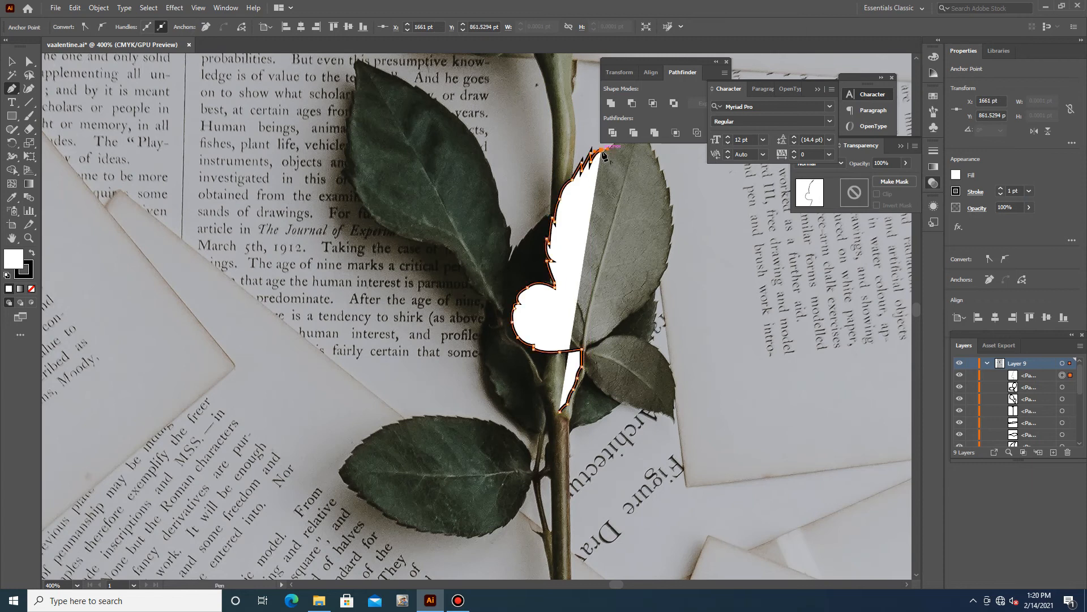
scroll(623, 170, up, 2)
click(615, 196)
click(624, 191)
click(632, 185)
click(642, 180)
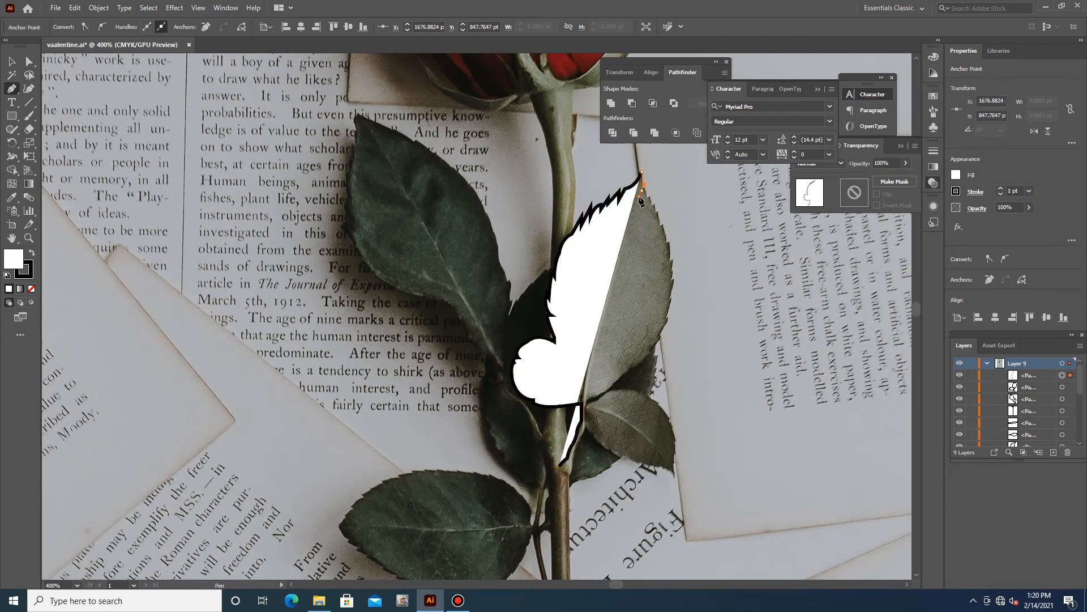
Trace the large pale leaf's serrated right edge downward from the tip
click(646, 198)
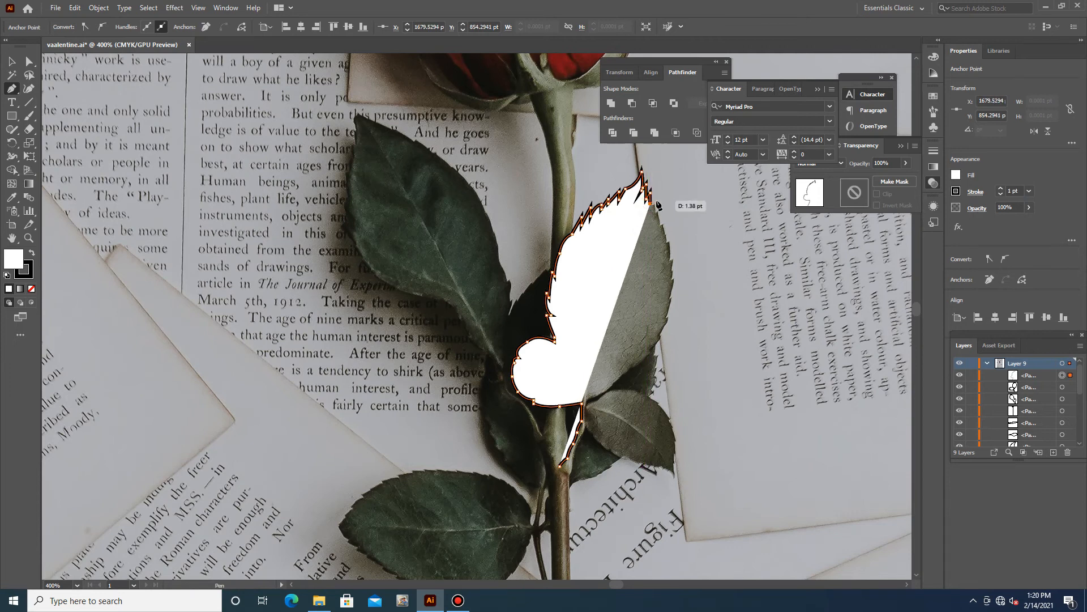
click(660, 225)
click(669, 242)
drag(669, 251, 669, 262)
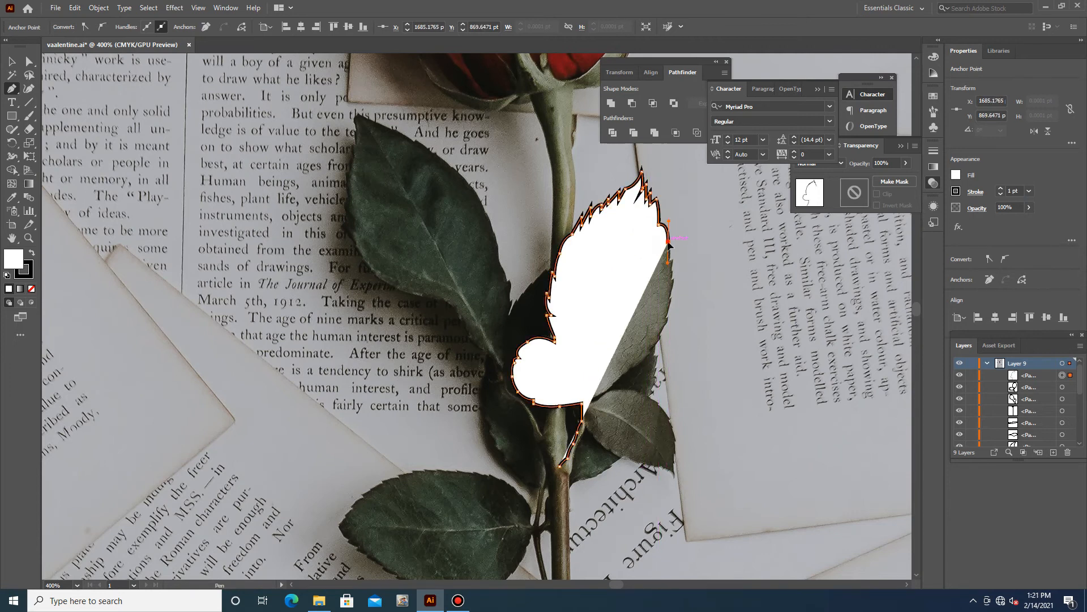
drag(674, 253, 665, 323)
drag(666, 320, 705, 333)
drag(661, 333, 647, 344)
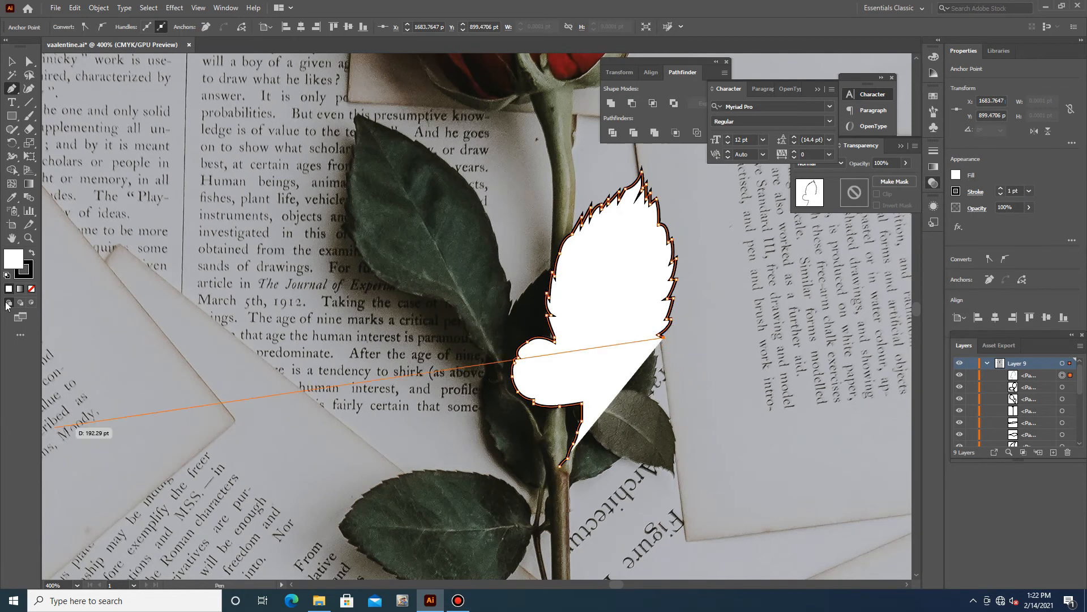
Remove the path's fill and trace the large pale leaf's lower-right edge down to its base
click(31, 288)
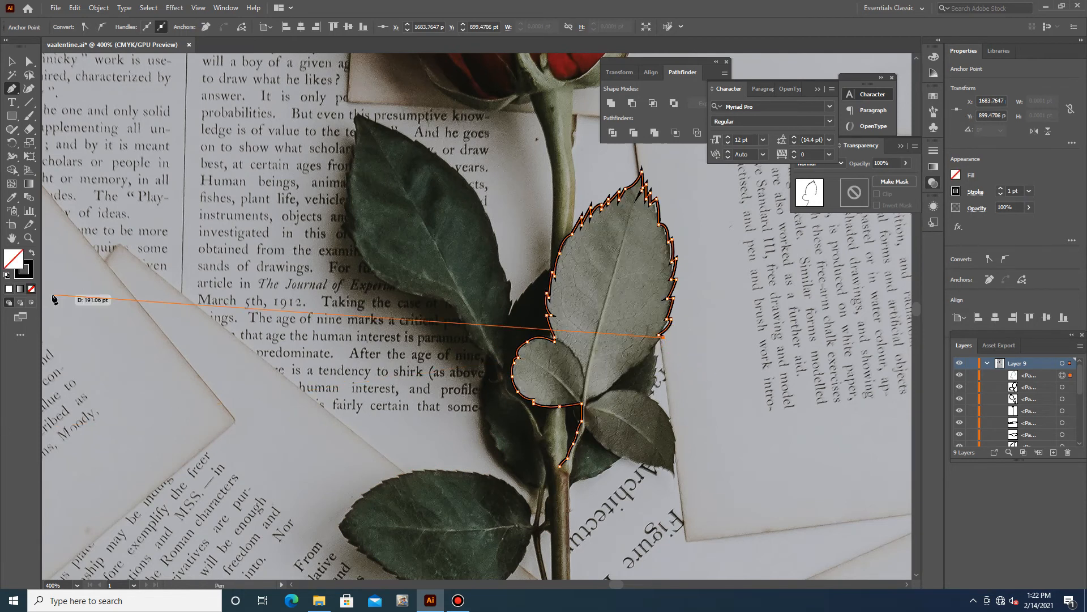
click(650, 348)
click(632, 368)
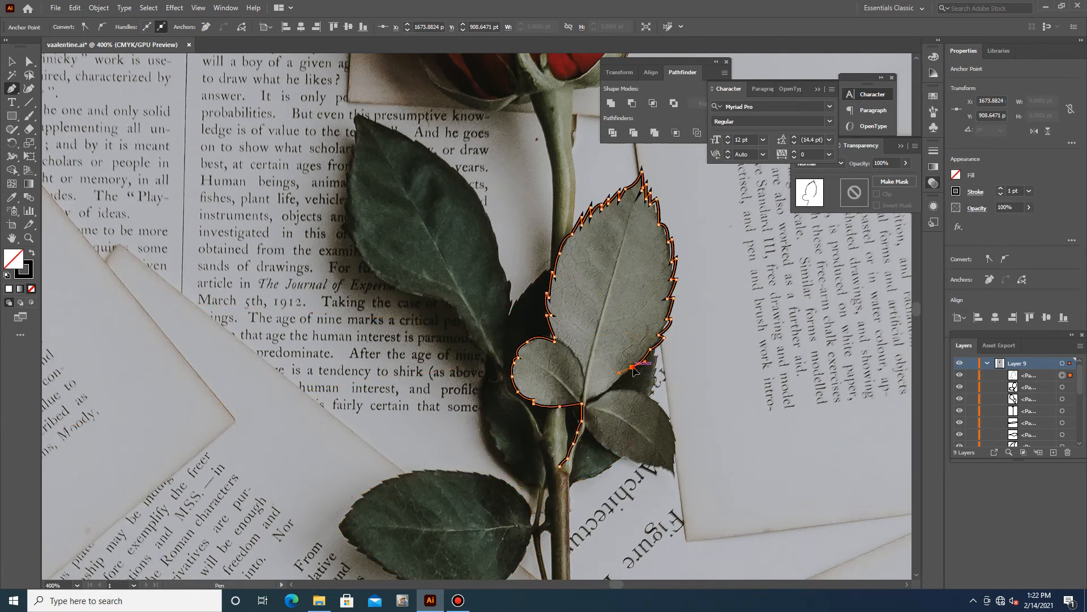
click(612, 388)
click(589, 400)
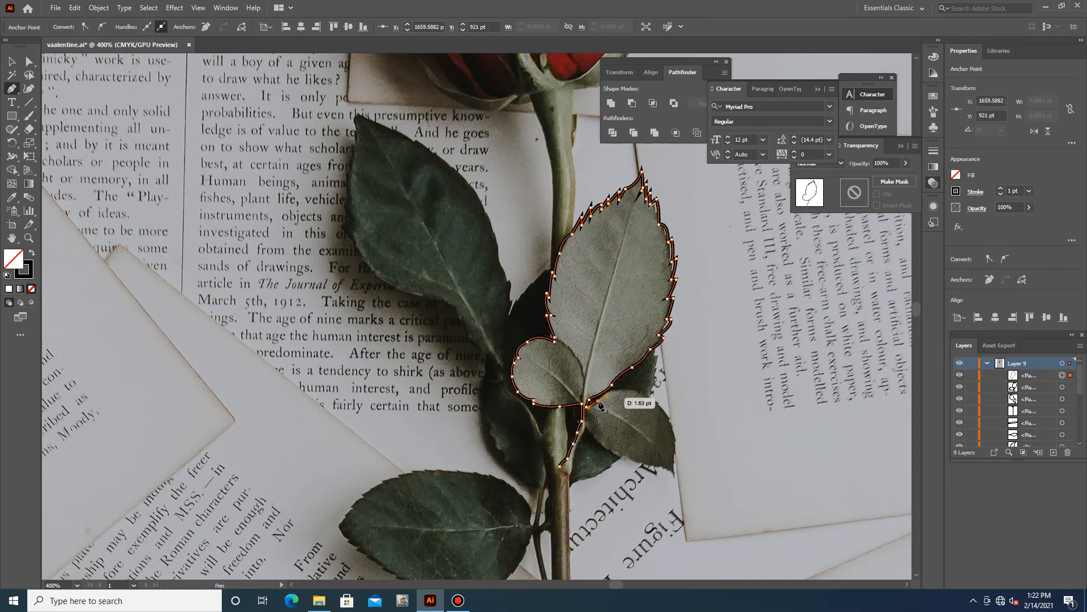
Trace the small right pale leaf along its upper edge, around its tip and back along its lower edge
drag(636, 392, 661, 403)
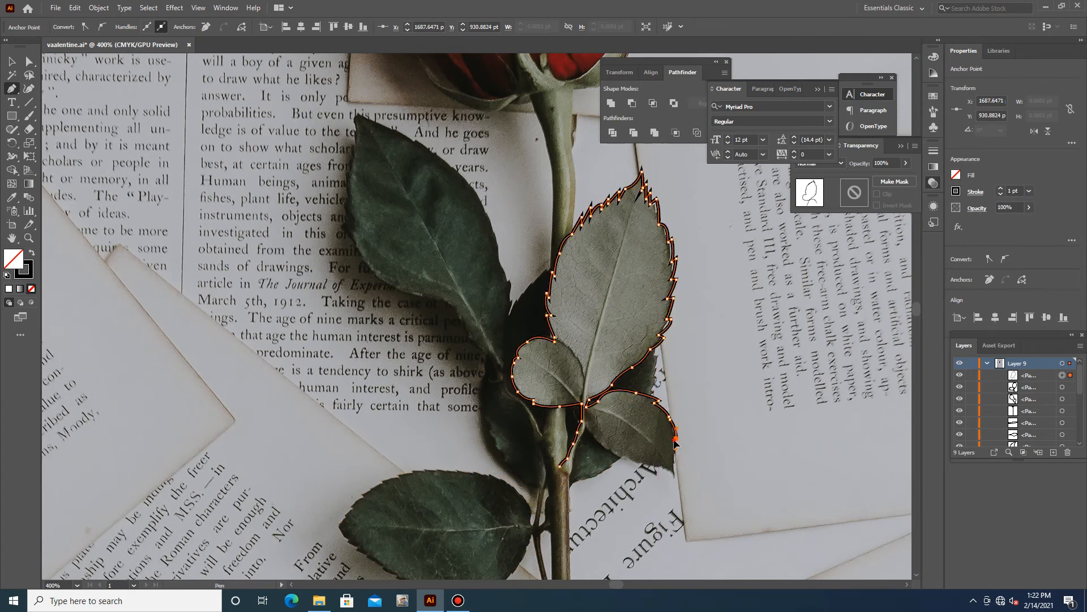
drag(674, 462, 684, 490)
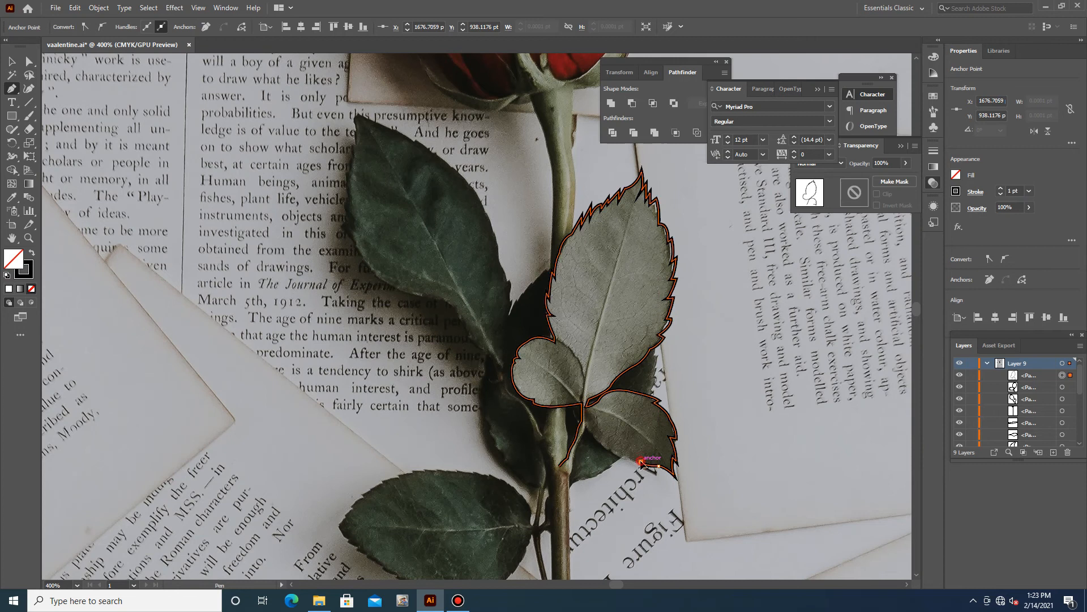
drag(607, 441, 579, 476)
Trace the right side of the pale leaves' stalk down to the stem joint and close the outline
scroll(580, 476, up, 2)
scroll(578, 474, up, 2)
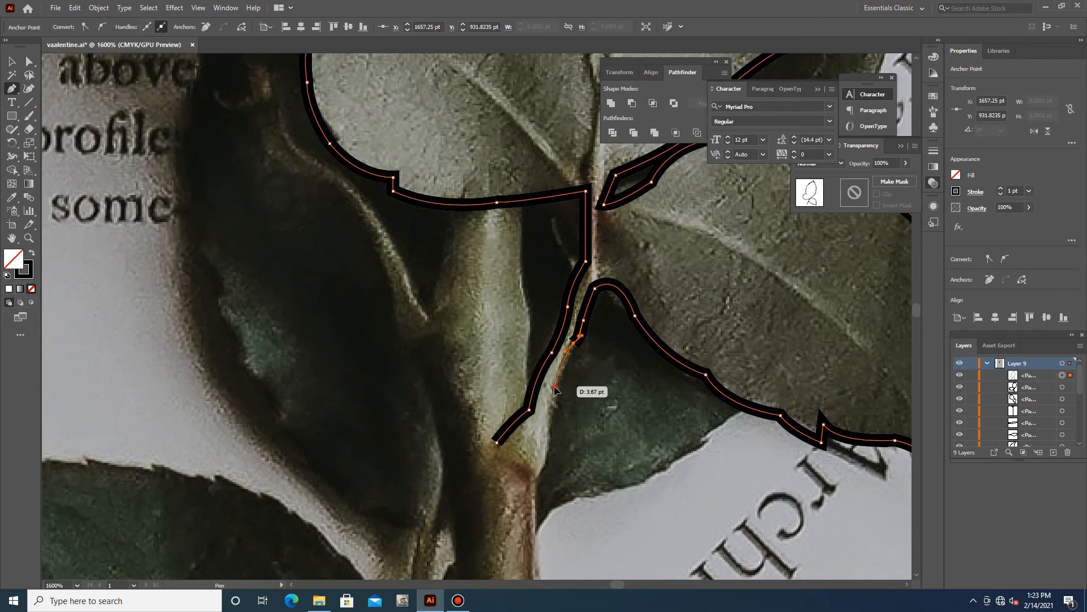
scroll(560, 377, down, 1)
drag(548, 391, 548, 398)
drag(537, 447, 533, 440)
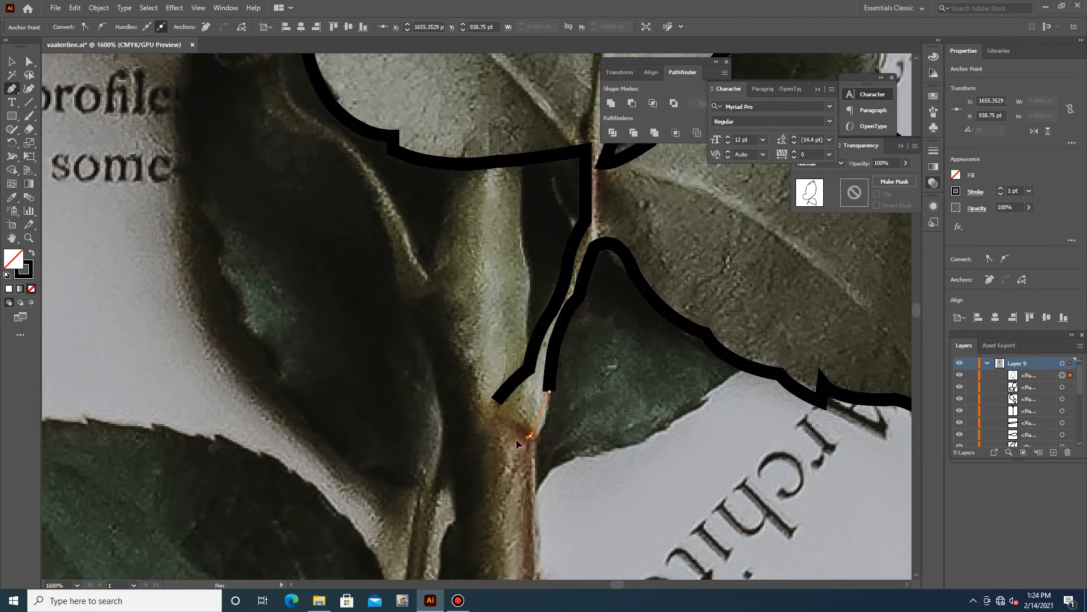
scroll(545, 398, down, 4)
scroll(545, 398, down, 5)
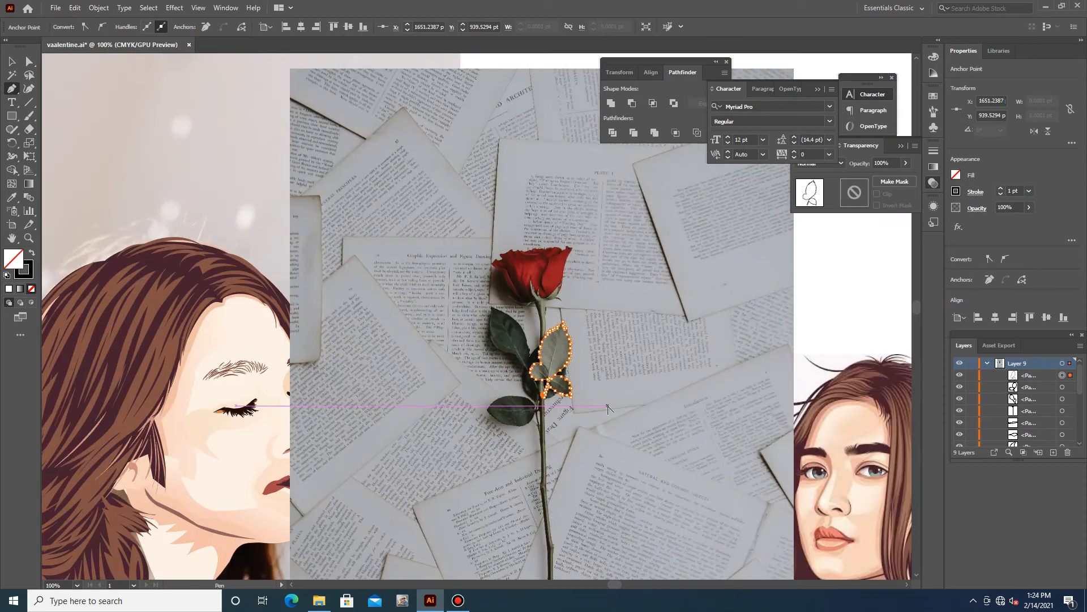
scroll(566, 385, up, 1)
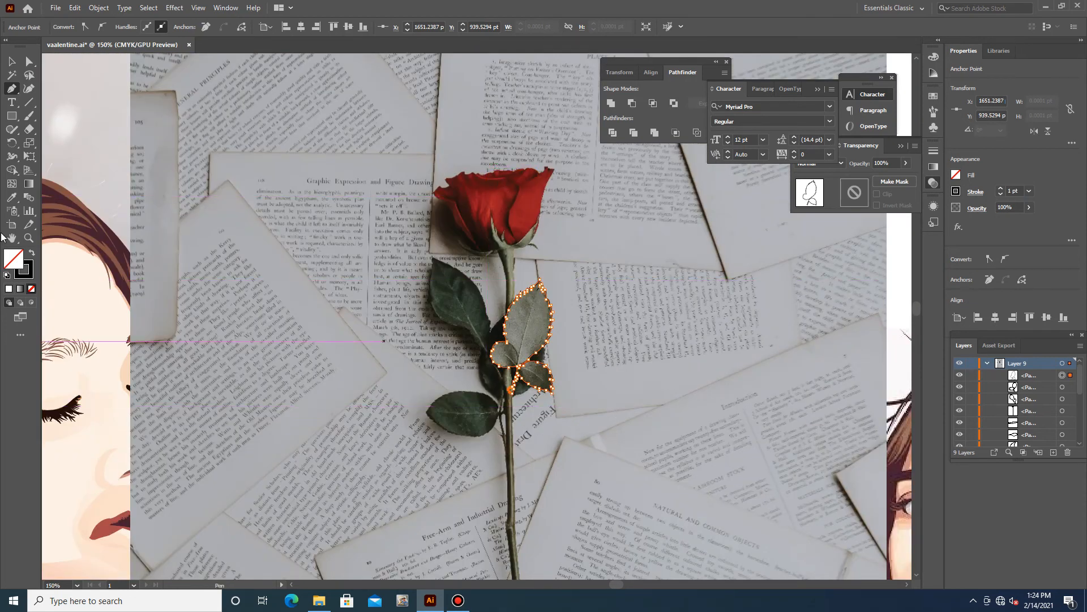
Fill the pale leaves with grey-green and the lower dark leaves with dark green, both sampled from the photo
key(v)
key(i)
click(527, 323)
key(v)
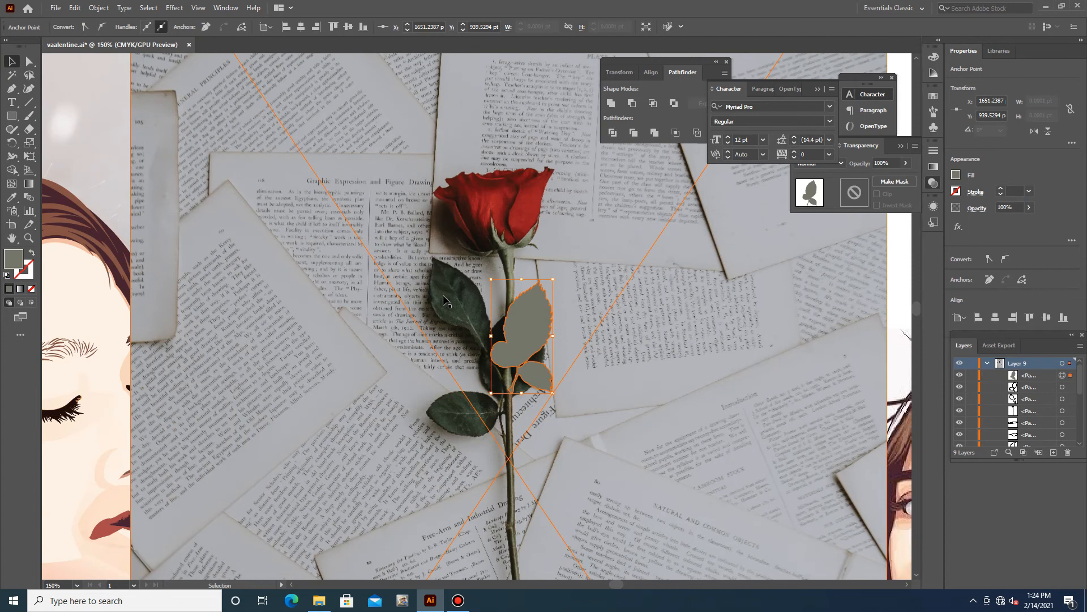
click(461, 402)
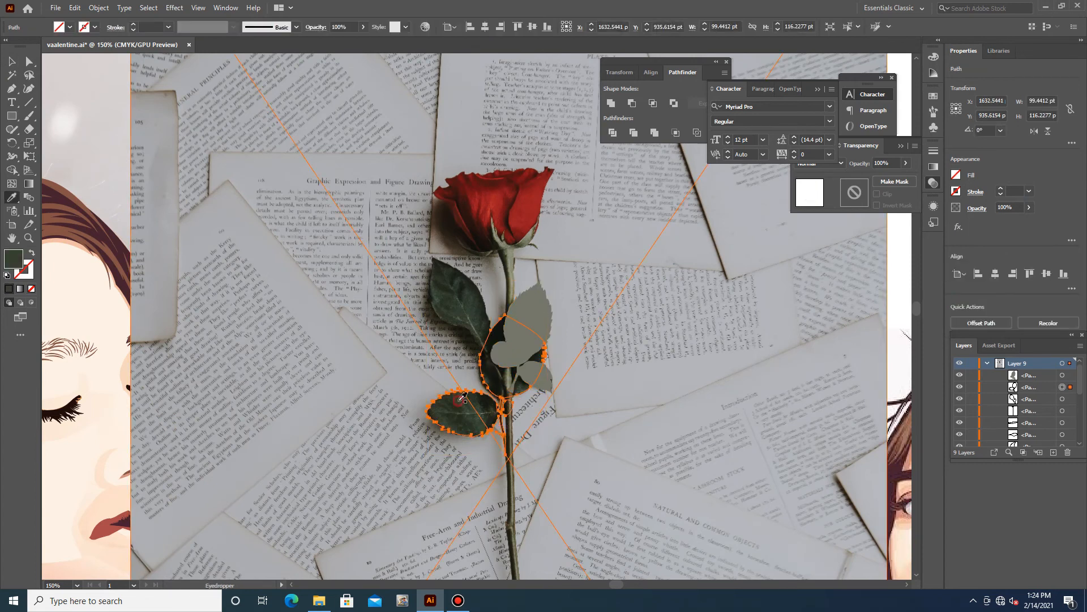
key(i)
click(444, 290)
Fill the rose's right outer petal and the narrow top petal with reds sampled from the photo
key(v)
click(533, 227)
key(i)
click(491, 182)
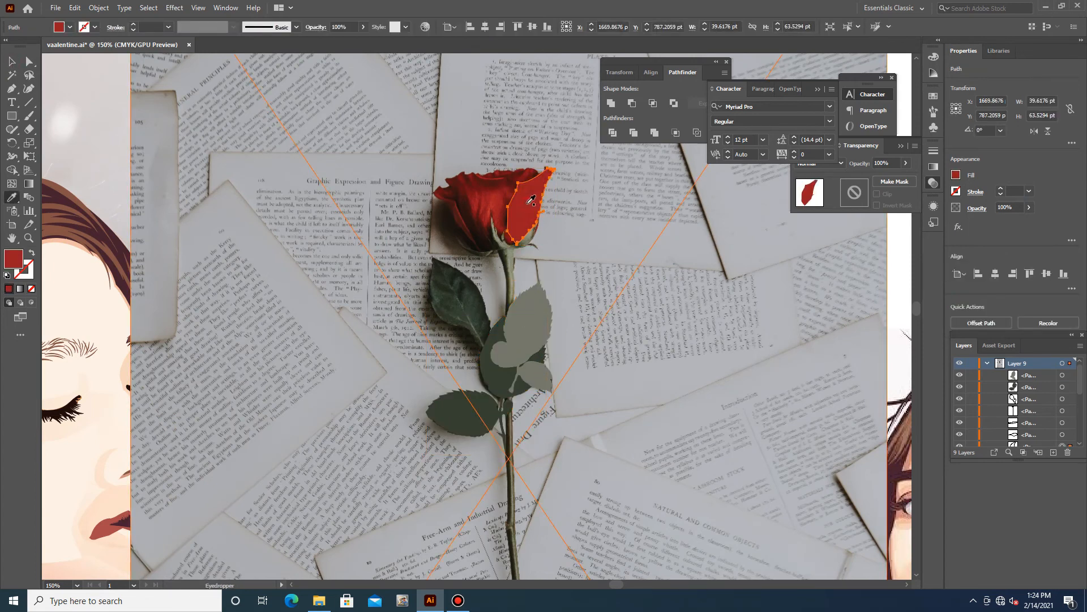
key(v)
click(492, 175)
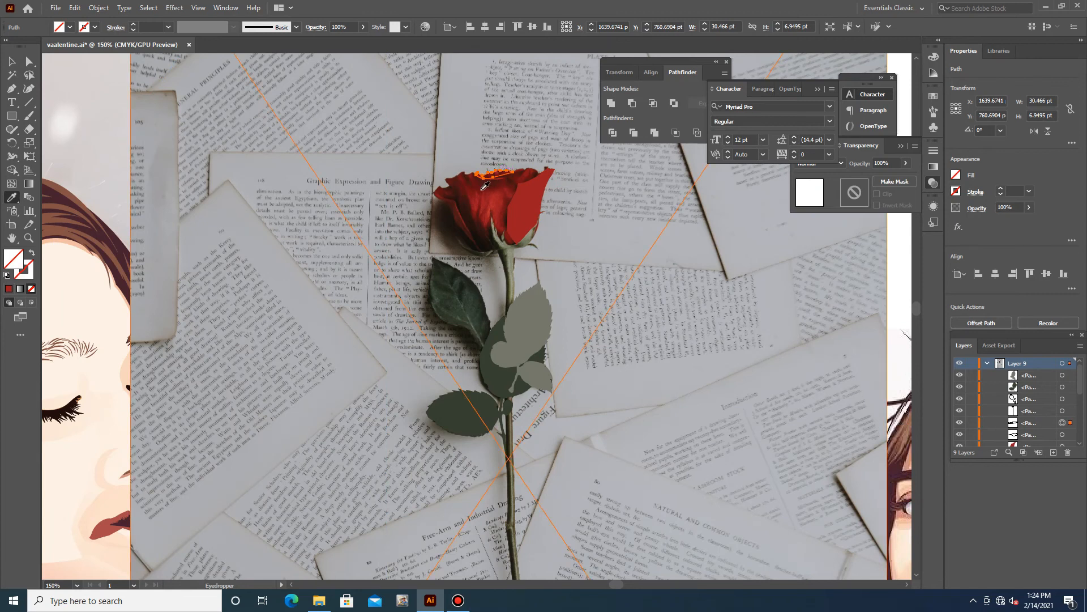
key(i)
click(487, 181)
Fill the rose's upper-right petal and large central petal shape with darker reds sampled from the photo
key(v)
drag(528, 174, 538, 170)
key(i)
click(476, 204)
key(v)
click(460, 195)
key(i)
click(439, 192)
key(v)
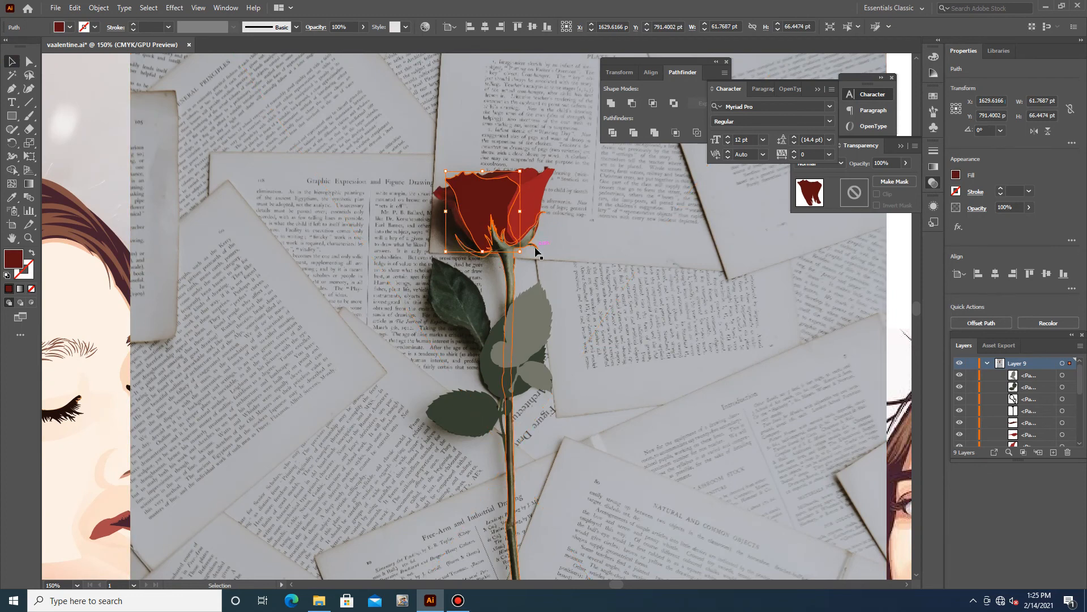
Fill the rose's sepals and long stem with the dark green sampled from the upper leaf in the photo
click(532, 240)
key(i)
click(478, 299)
key(v)
Fill the rose's large base petal shape with the bright red sampled from its right outer petal
click(450, 207)
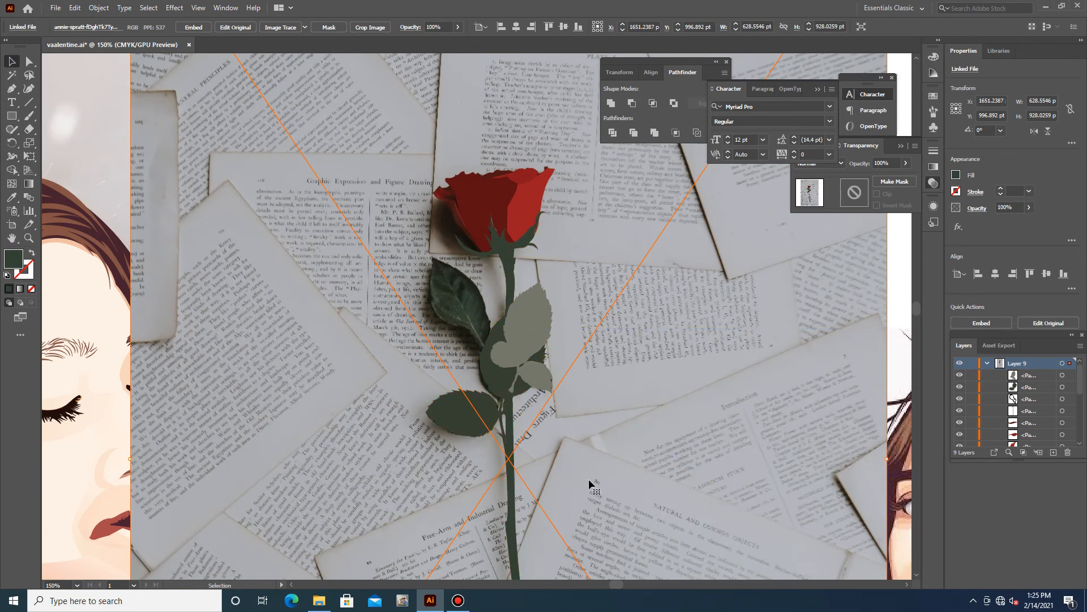
scroll(592, 476, down, 3)
scroll(584, 425, up, 4)
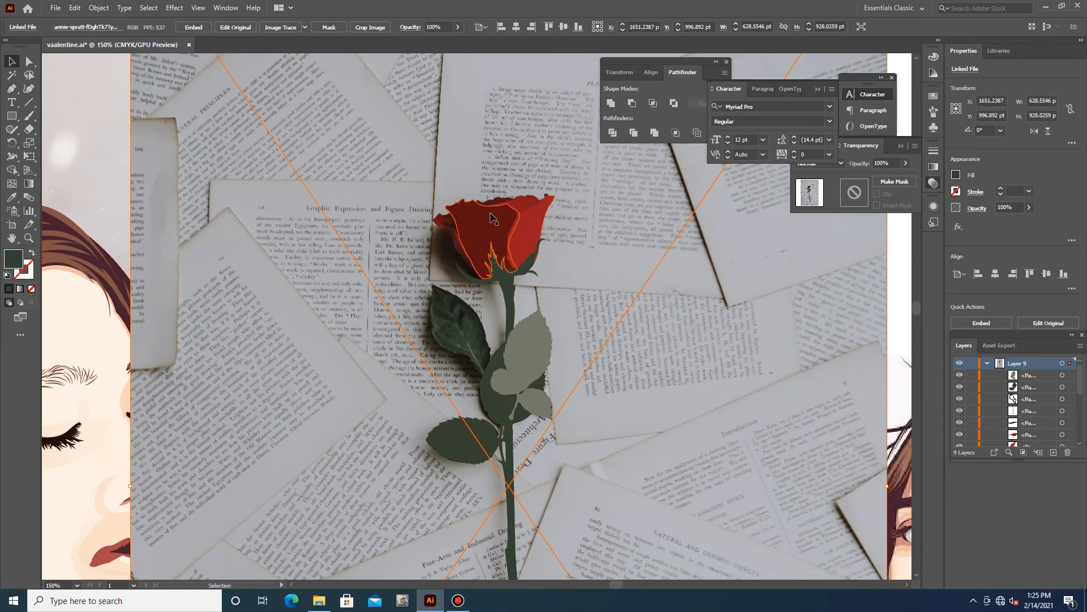
click(505, 226)
key(i)
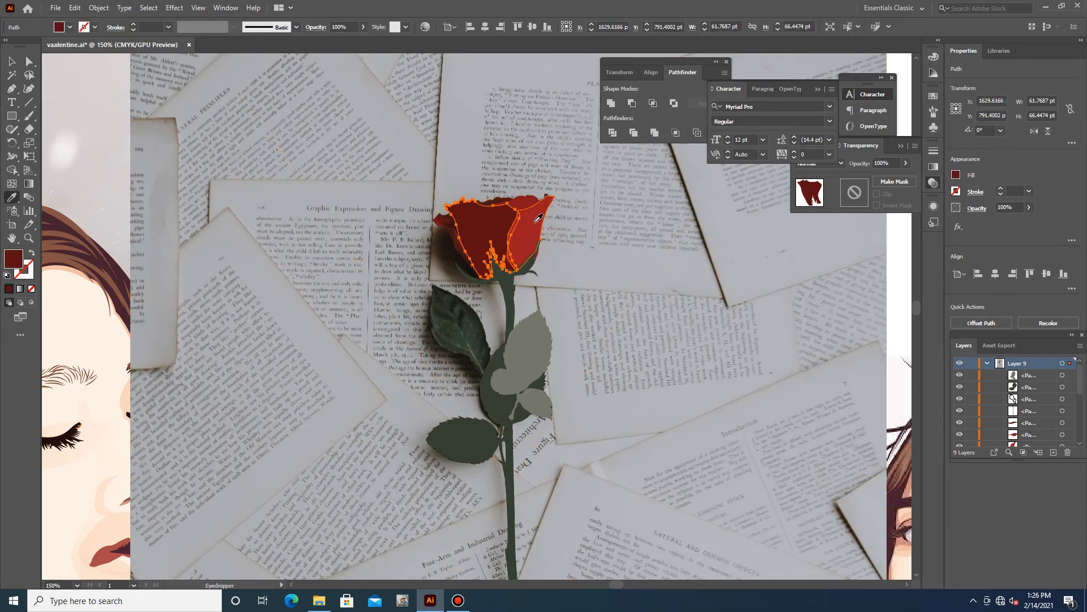
key(v)
scroll(1031, 402, down, 2)
click(1030, 399)
click(456, 244)
key(i)
click(534, 226)
click(10, 63)
Hide the rose photo and move the skin color reference chart away from the traced rose
click(958, 411)
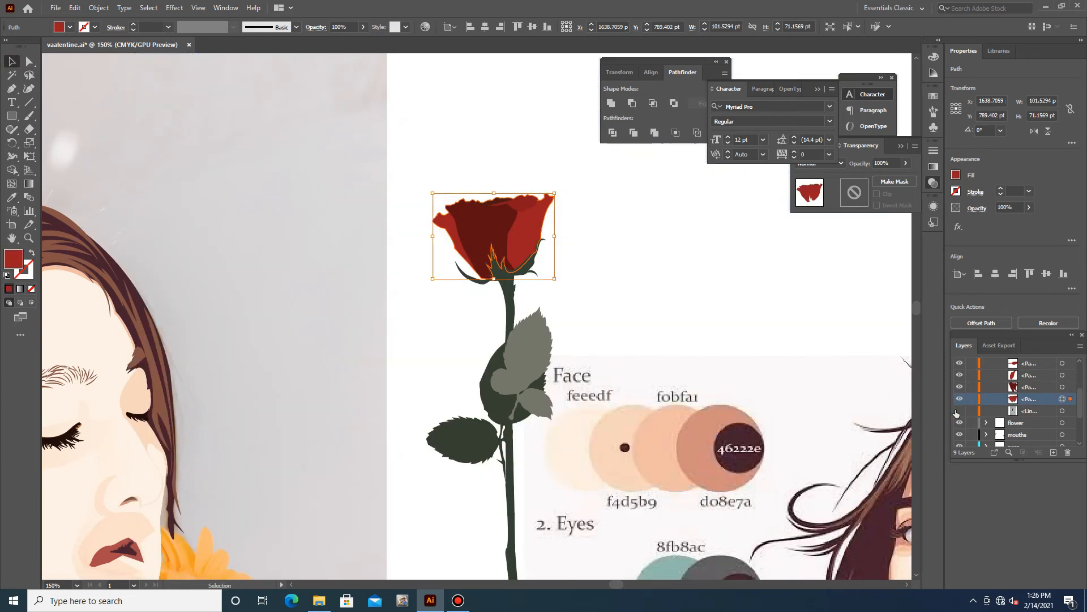
scroll(1026, 375, up, 2)
scroll(1026, 368, down, 3)
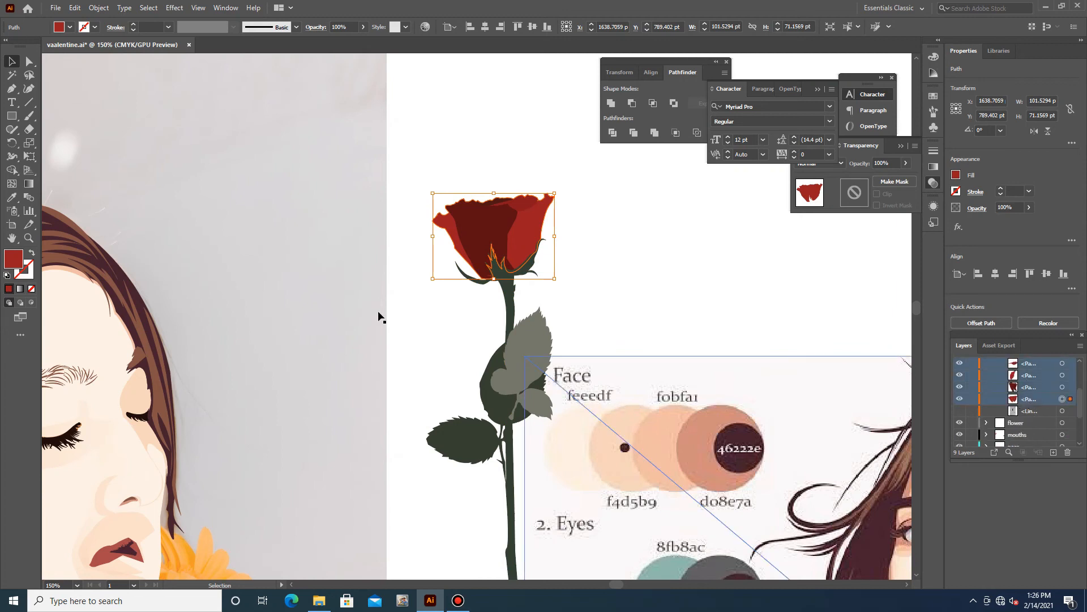
drag(782, 419, 903, 357)
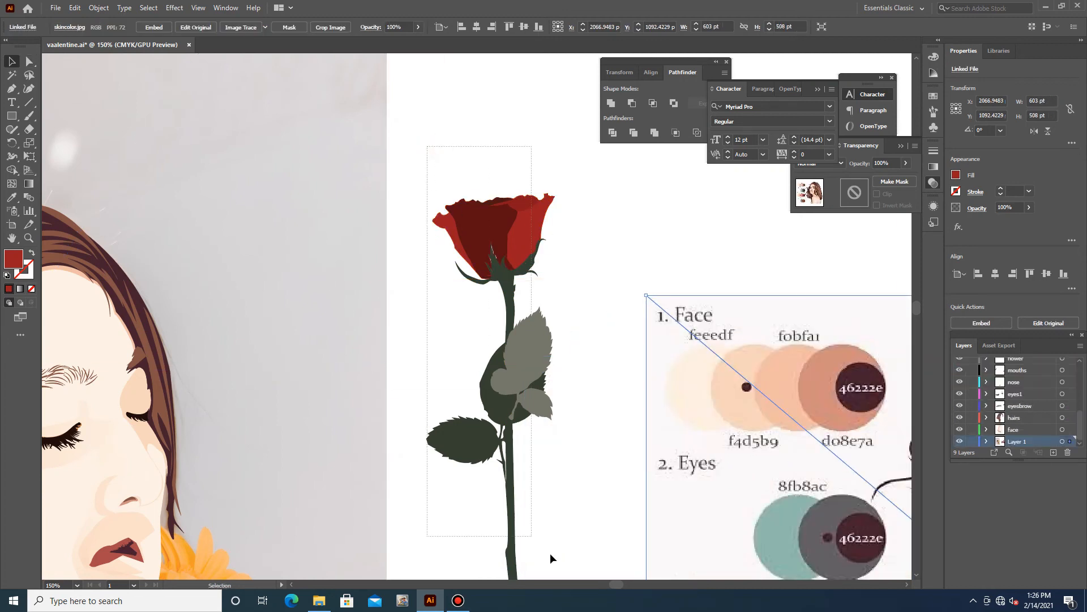
Select all of the traced rose's shapes and group them
scroll(547, 527, down, 5)
drag(543, 538, 545, 539)
click(98, 8)
click(118, 60)
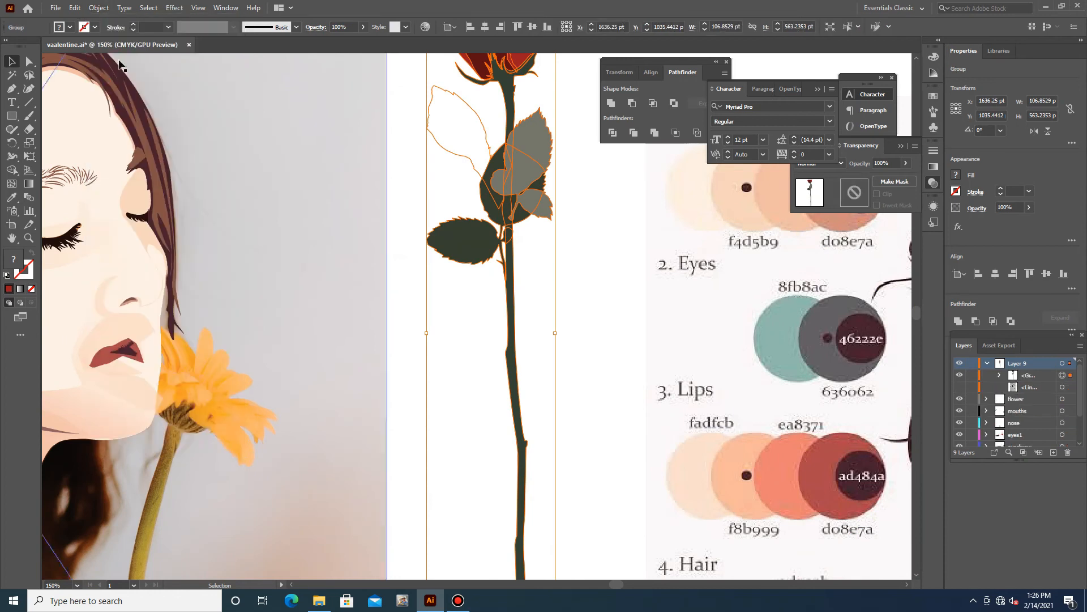
Hide the woman's photo in Layer 1 so only the vector artwork and the color reference remain visible
scroll(462, 517, down, 1)
scroll(1011, 439, down, 2)
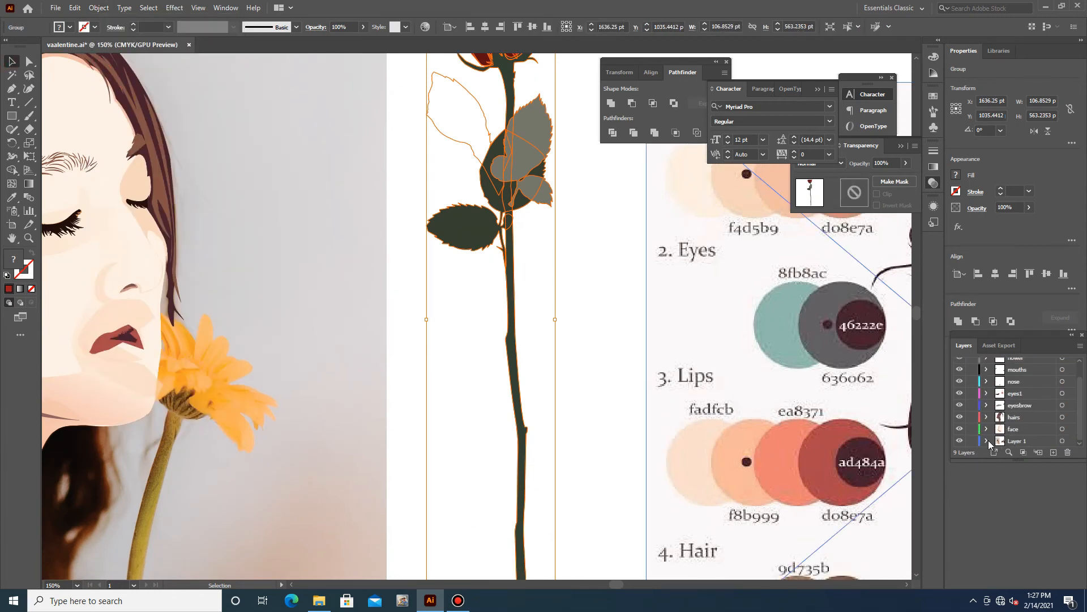
scroll(1006, 391, up, 2)
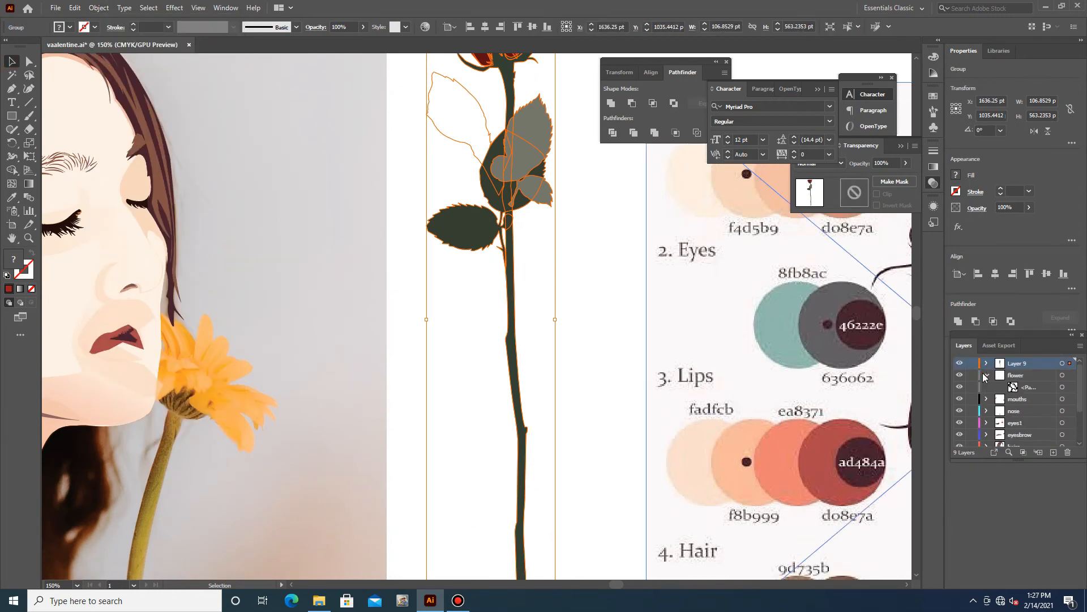
scroll(1014, 414, down, 3)
click(960, 440)
scroll(251, 313, down, 2)
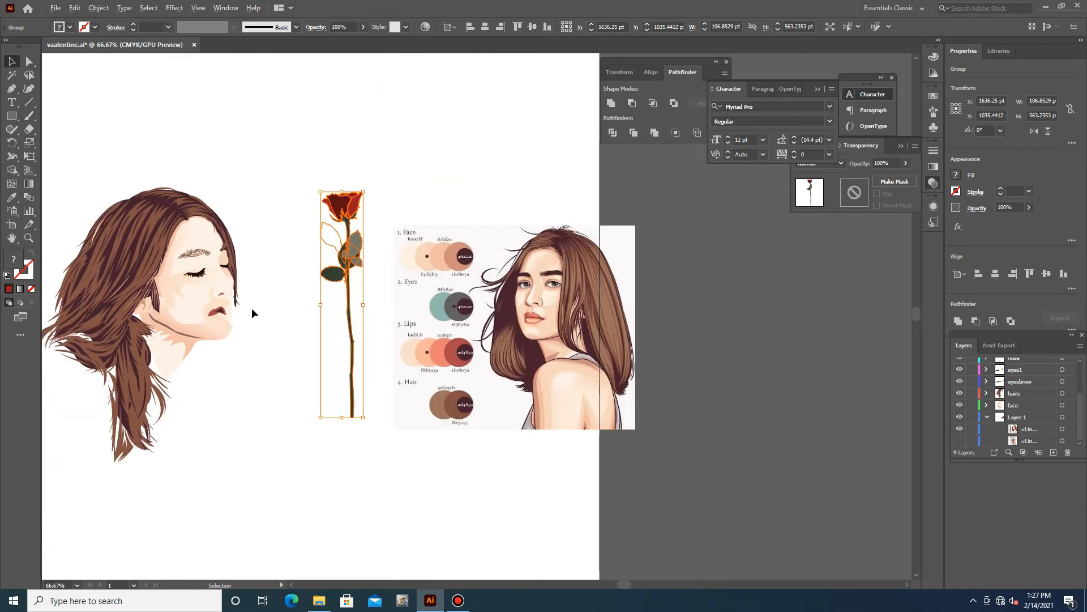
Move the grouped rose to the woman's lips and rotate it clockwise so its stem slants down toward her body
click(70, 115)
click(339, 268)
click(461, 177)
drag(356, 245, 245, 352)
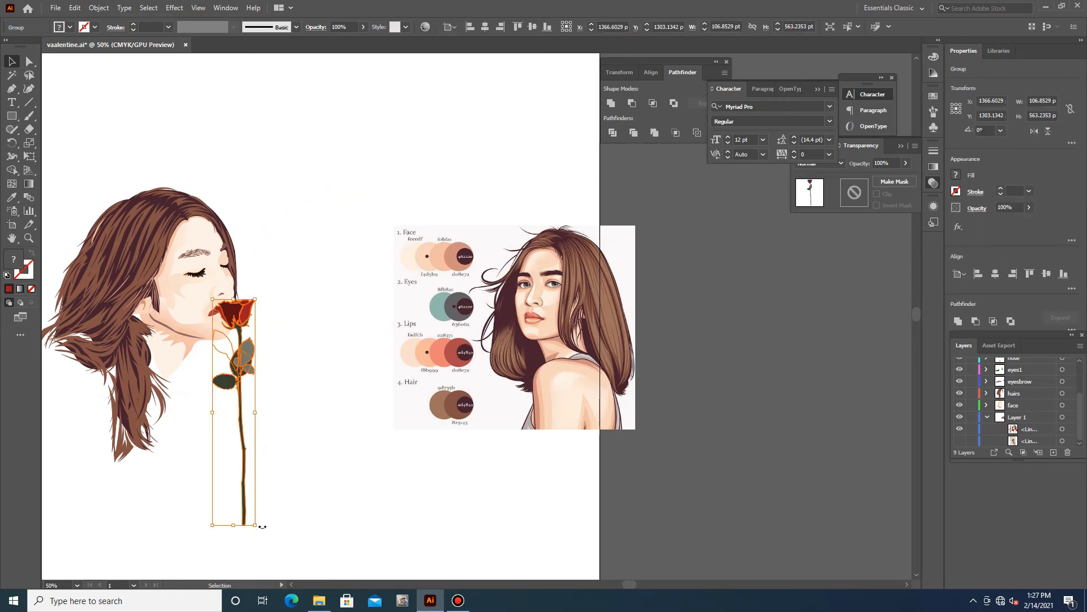
drag(261, 527, 317, 374)
click(318, 371)
scroll(238, 308, up, 8)
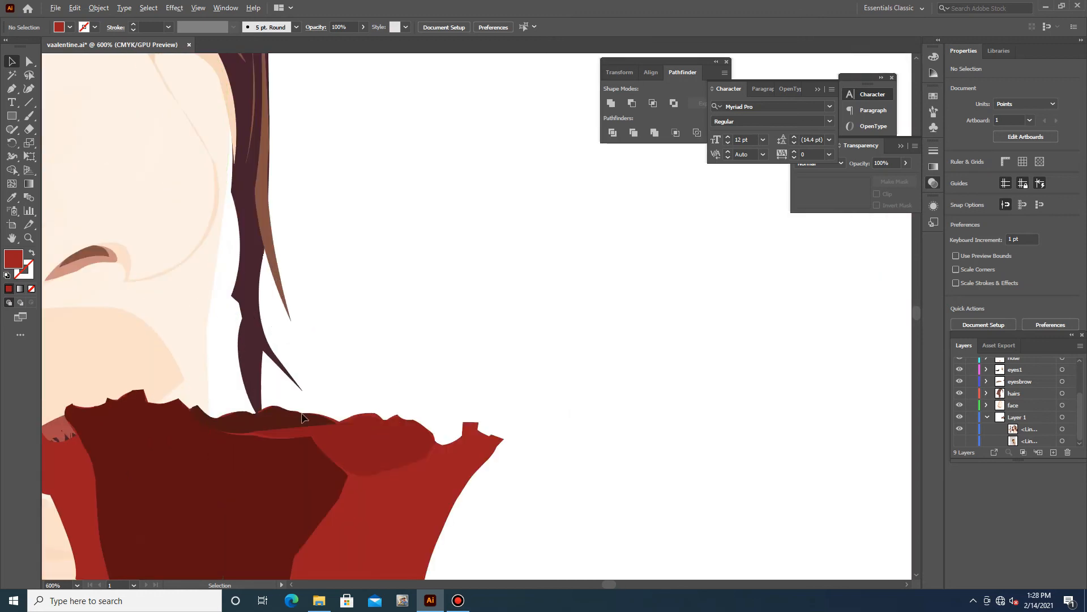
scroll(271, 459, down, 5)
scroll(309, 388, down, 3)
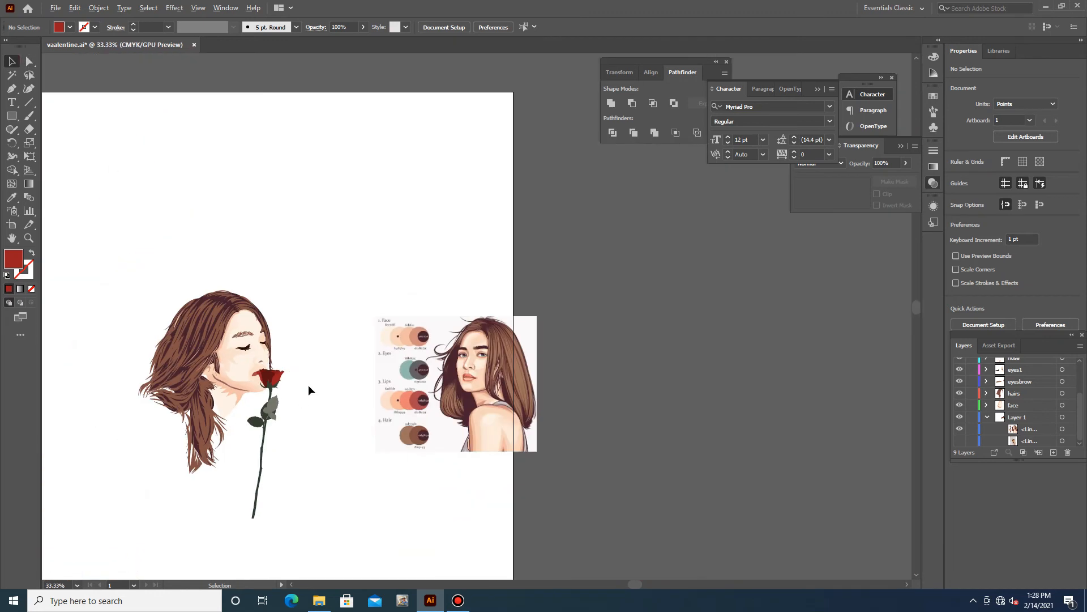
Show the woman's photo again and create a new layer named hand above the rose's layer
click(960, 441)
scroll(149, 409, up, 3)
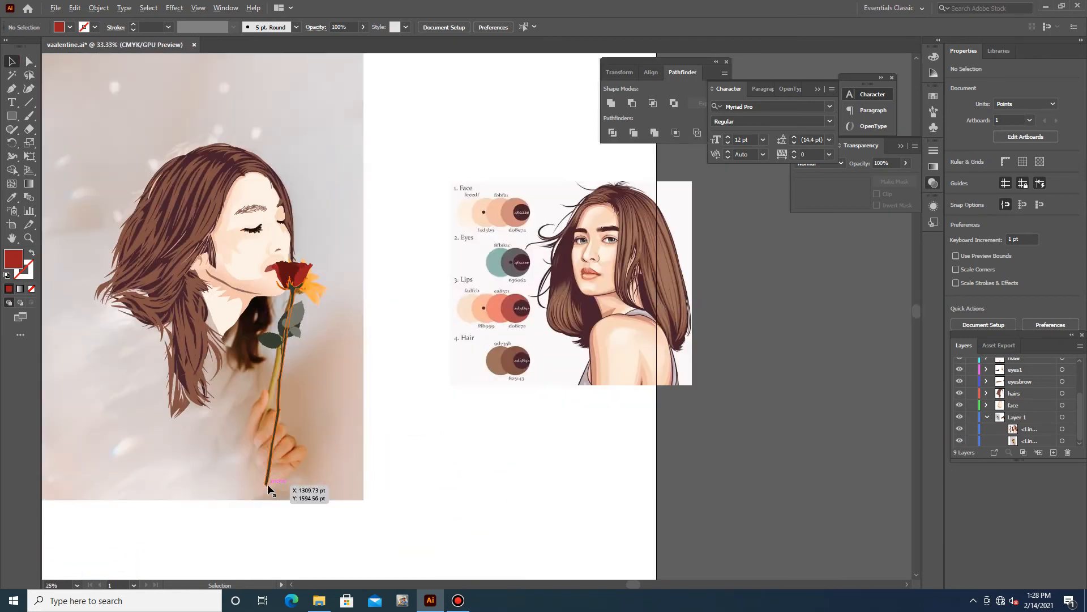
scroll(1037, 382, up, 3)
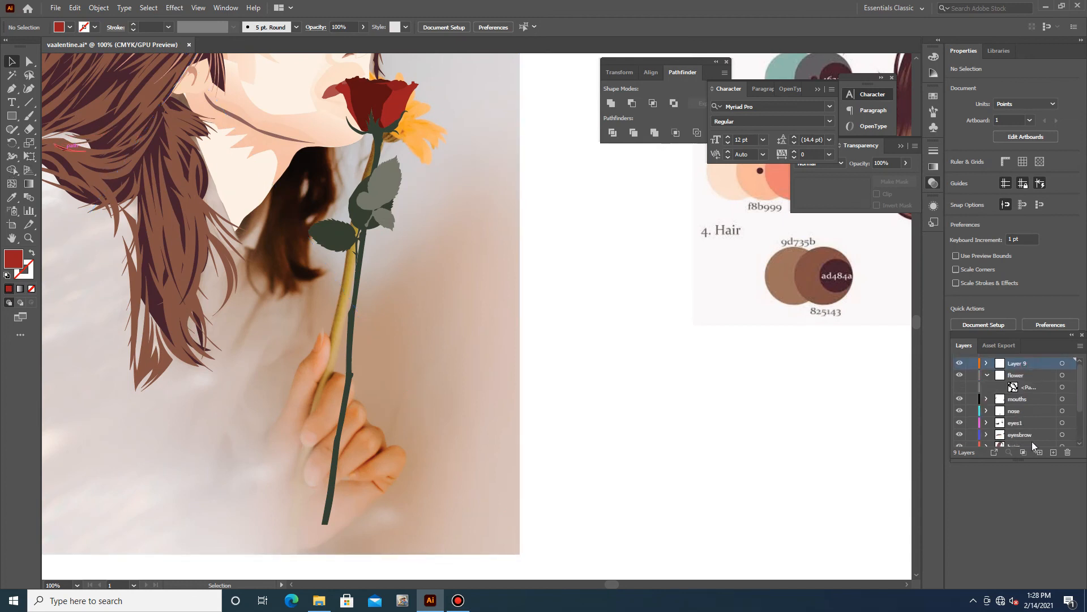
key(Return)
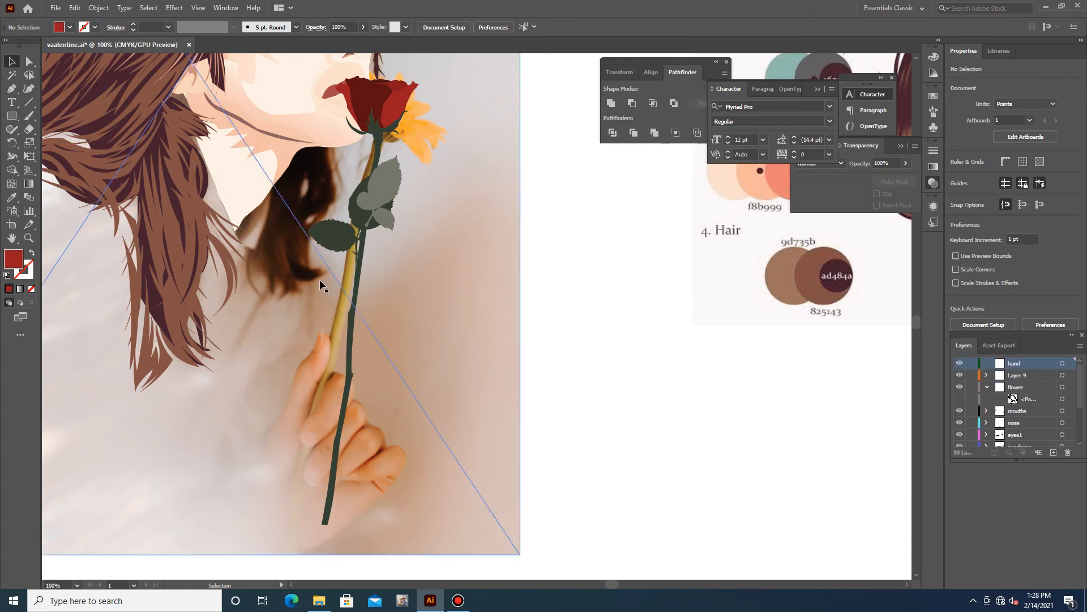
Trace the hand's outer edge with the Pen tool from the upright thumb's tip down to the thumb's base
key(p)
scroll(308, 429, up, 1)
click(328, 280)
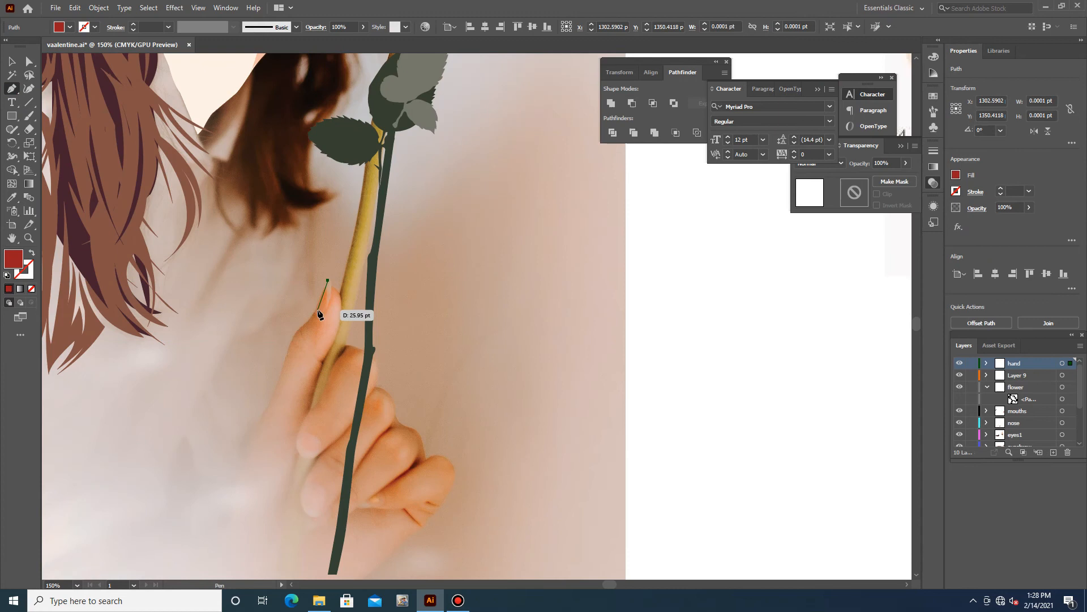
click(314, 313)
click(301, 330)
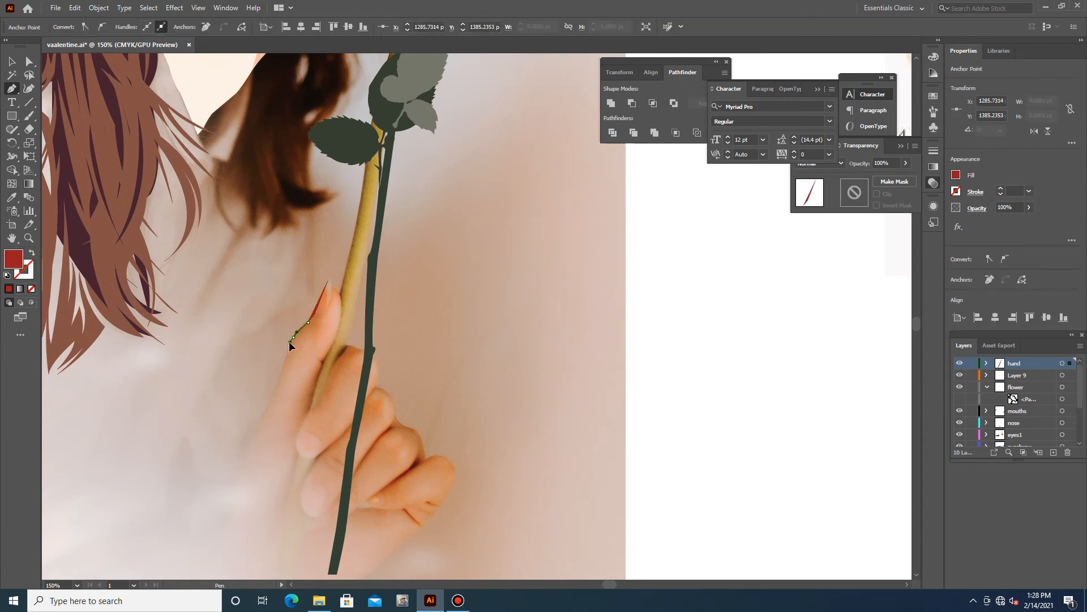
scroll(289, 342, down, 2)
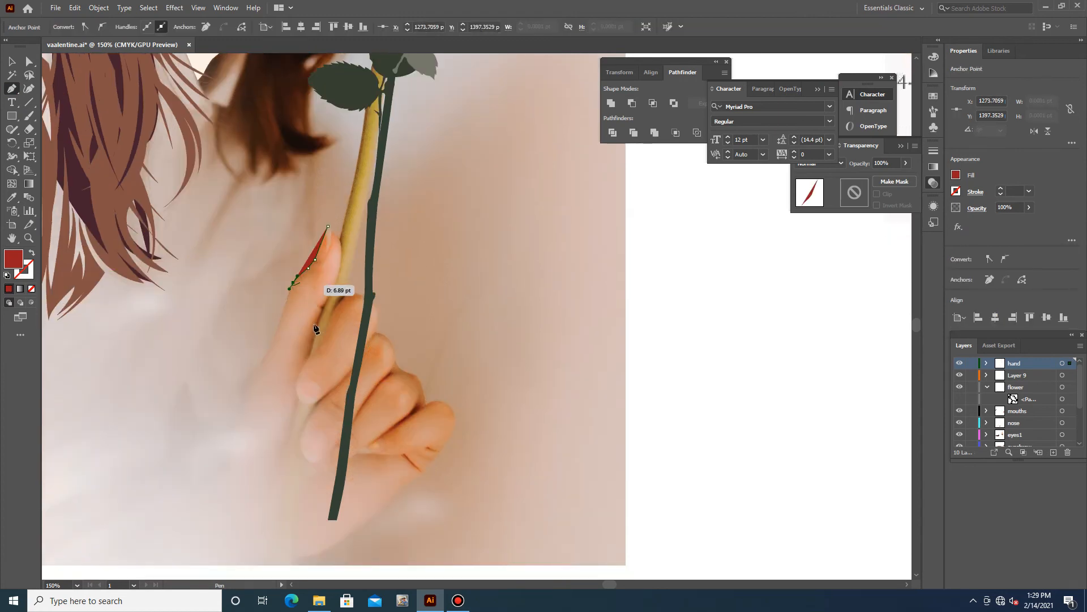
drag(268, 352, 229, 406)
click(277, 333)
scroll(231, 397, down, 3)
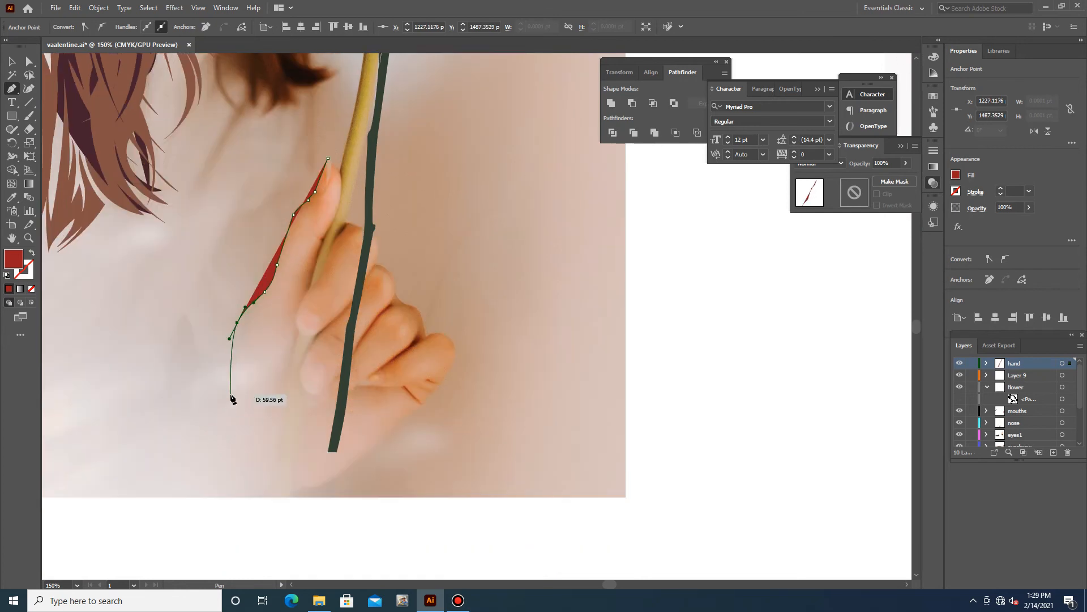
Remove the path's fill and continue the hand outline down to the photo's lower edge and around the wrist
click(225, 402)
scroll(226, 404, down, 6)
click(31, 289)
scroll(238, 363, down, 2)
drag(230, 355, 237, 388)
scroll(244, 374, down, 3)
click(265, 345)
click(295, 341)
Continue the hand outline up the palm's lower edge, around the little finger and over the neighboring knuckles
drag(334, 328, 431, 250)
click(333, 328)
click(423, 257)
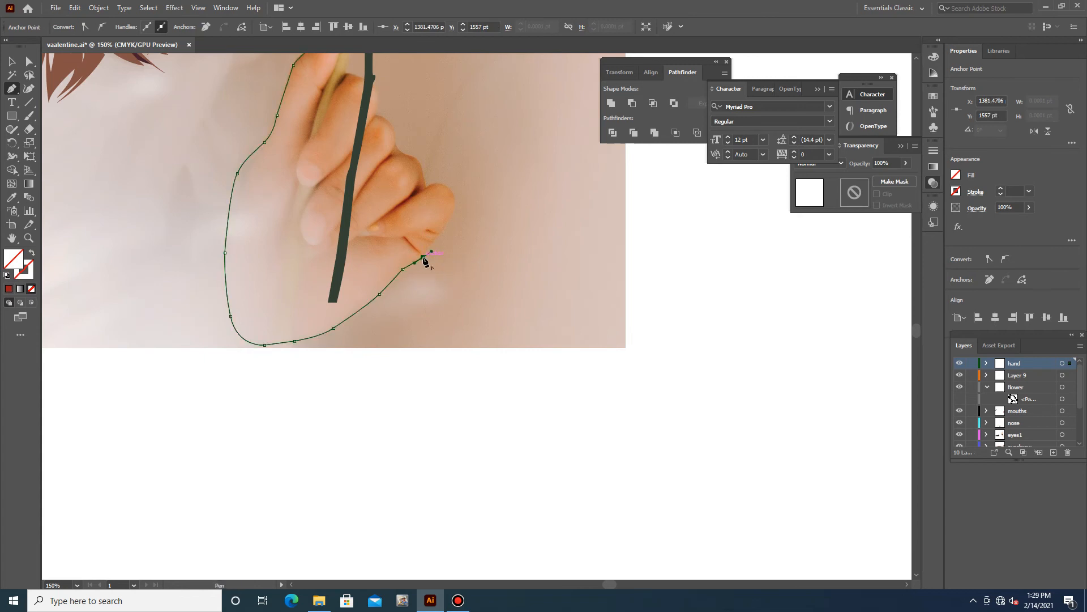
click(441, 234)
drag(458, 205, 355, 106)
click(427, 187)
click(399, 151)
Trace over the topmost folded finger, along the gap beside the flower stem and up the thumb, closing the hand outline
scroll(393, 149, up, 2)
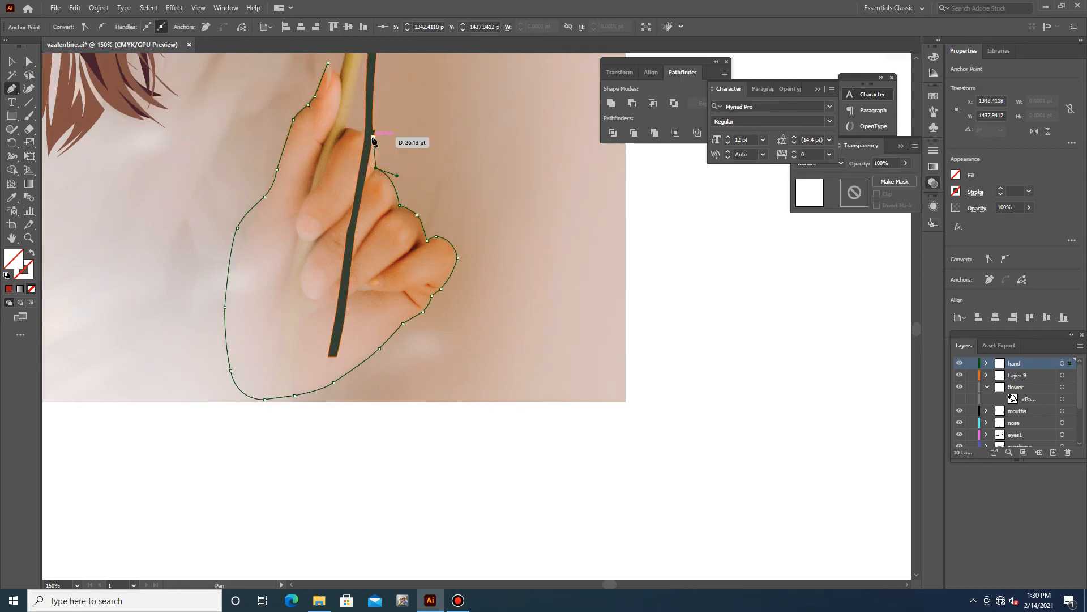
drag(358, 131, 330, 124)
click(347, 128)
key(ctrl+z)
drag(345, 131, 301, 203)
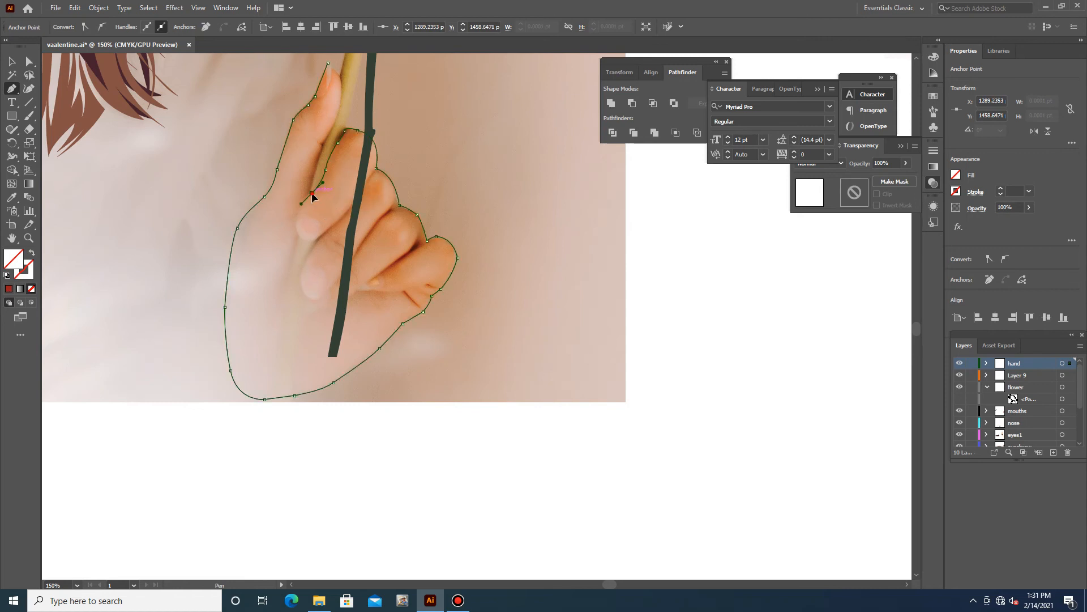
drag(321, 142, 329, 70)
click(341, 107)
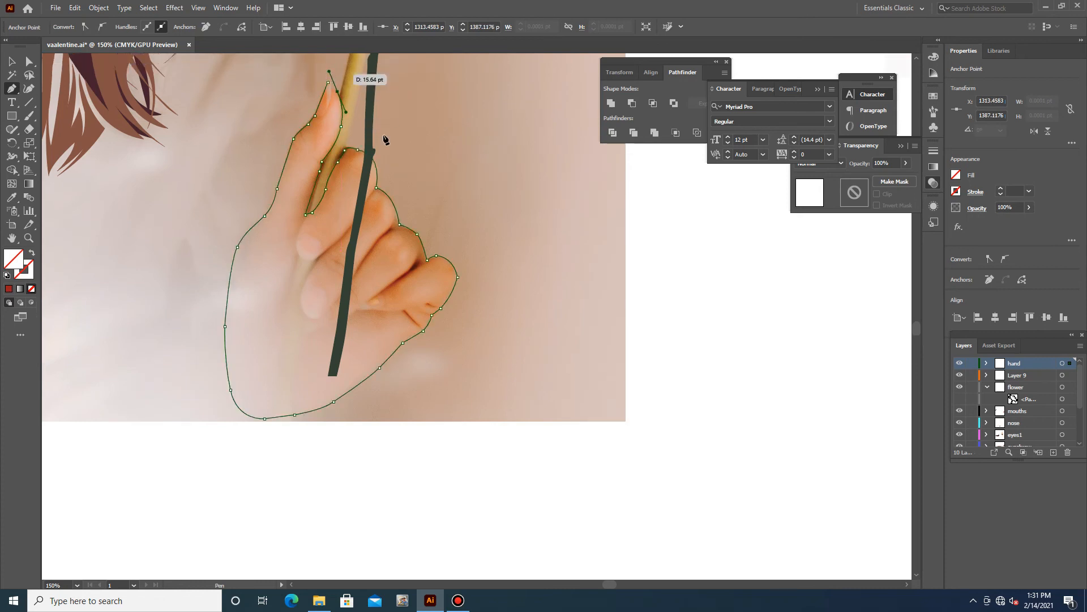
scroll(332, 94, up, 5)
drag(336, 120, 320, 102)
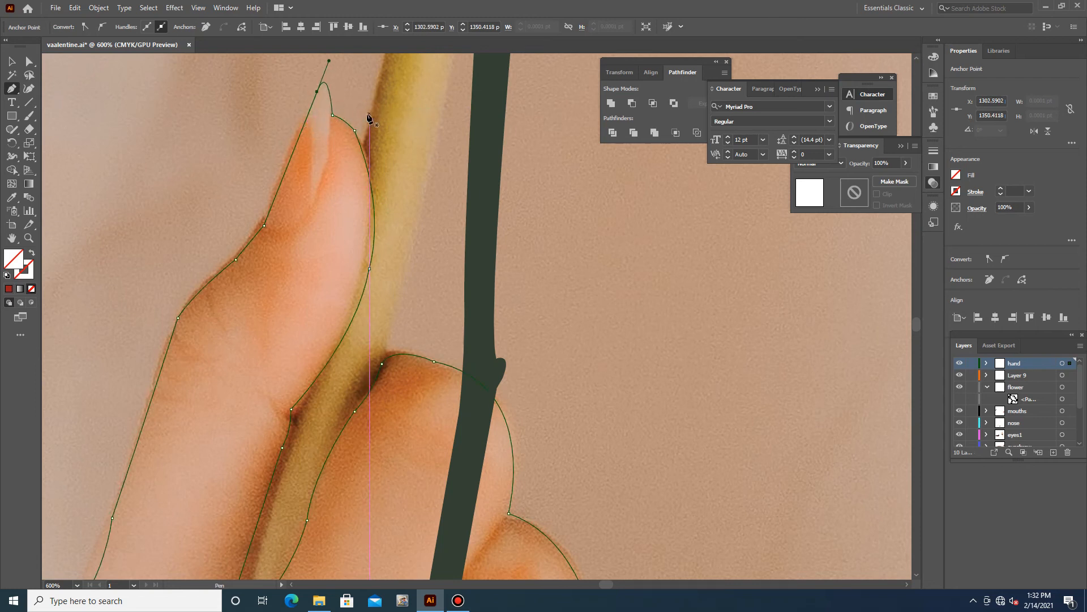
Hide the rose's Layer 9 and trace the lower edge of the topmost folded finger from its knuckle toward its tip
scroll(357, 381, down, 5)
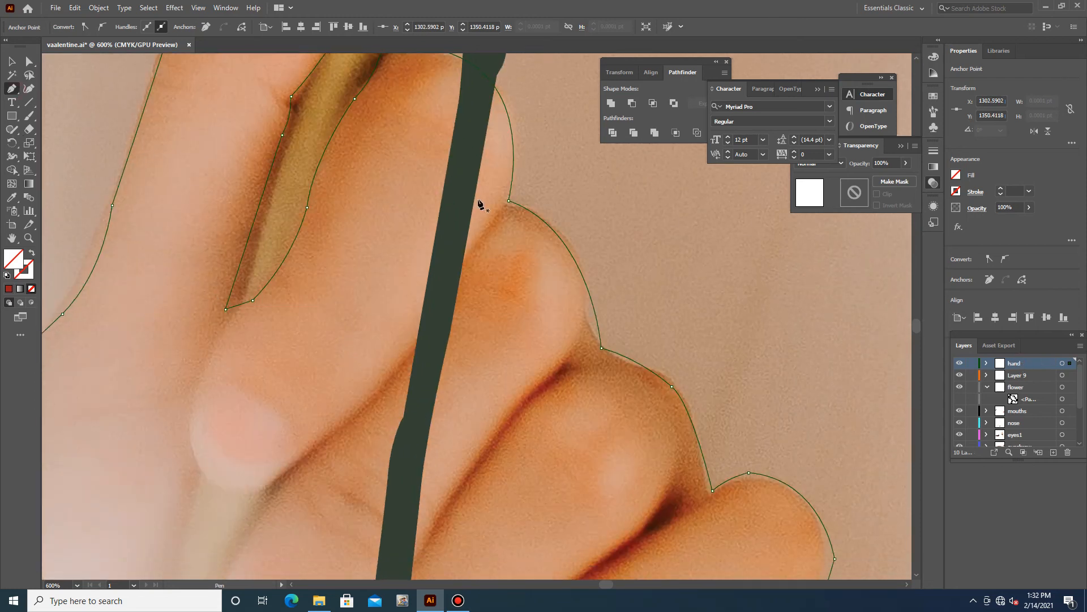
scroll(480, 205, down, 1)
click(505, 182)
key(ctrl+z)
click(959, 375)
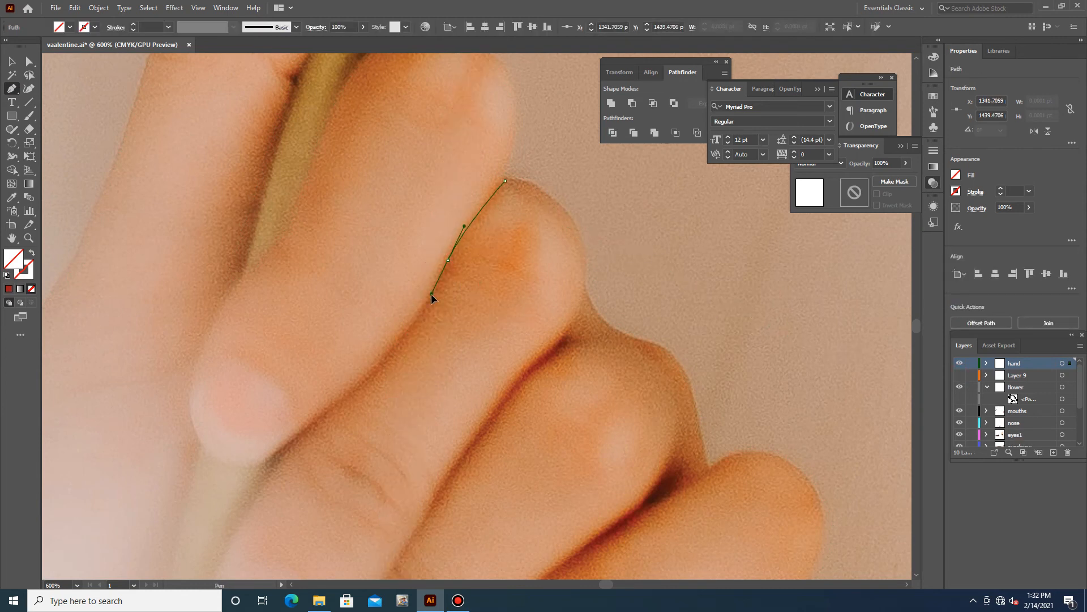
drag(431, 294, 432, 295)
click(412, 318)
scroll(412, 318, down, 3)
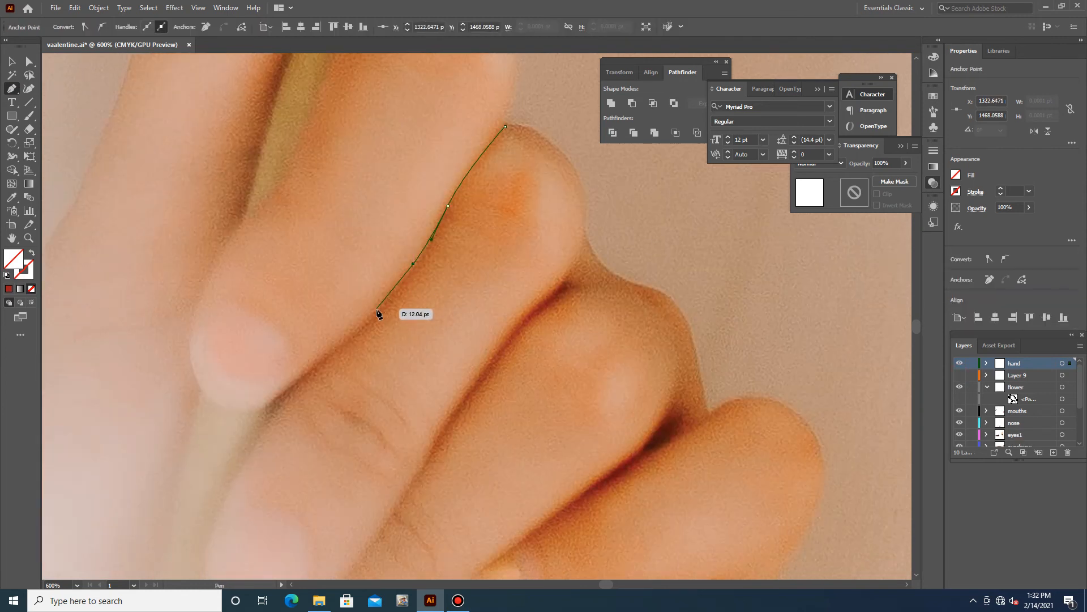
drag(337, 348, 338, 350)
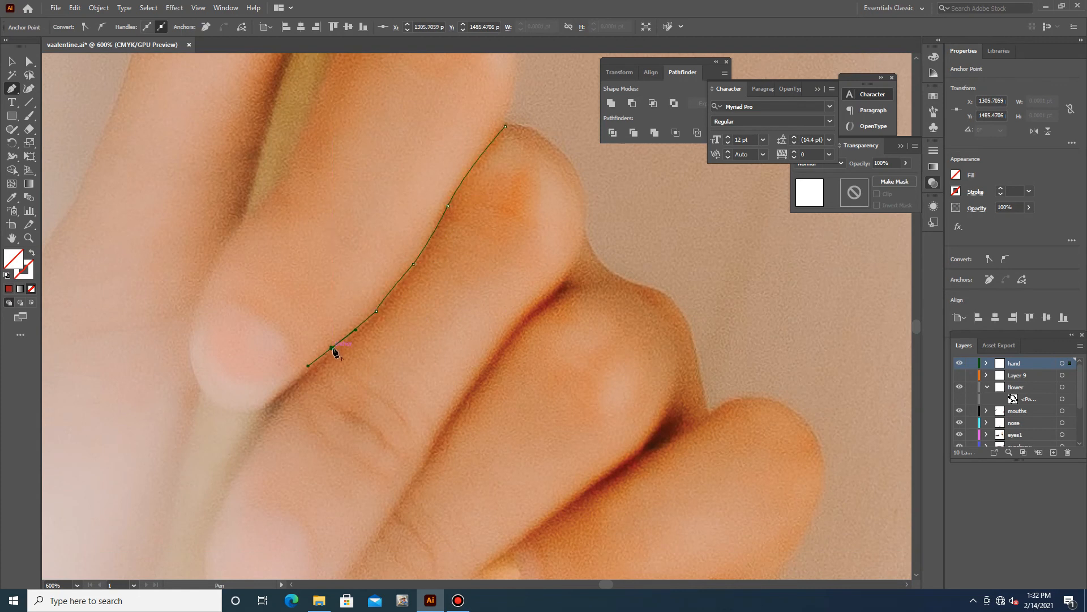
click(332, 348)
Trace around the tip of the topmost folded finger and start up its inner side
scroll(332, 348, down, 4)
drag(281, 298, 263, 315)
click(281, 298)
click(195, 281)
drag(194, 281, 186, 266)
drag(200, 223, 200, 223)
drag(195, 216, 206, 190)
click(235, 135)
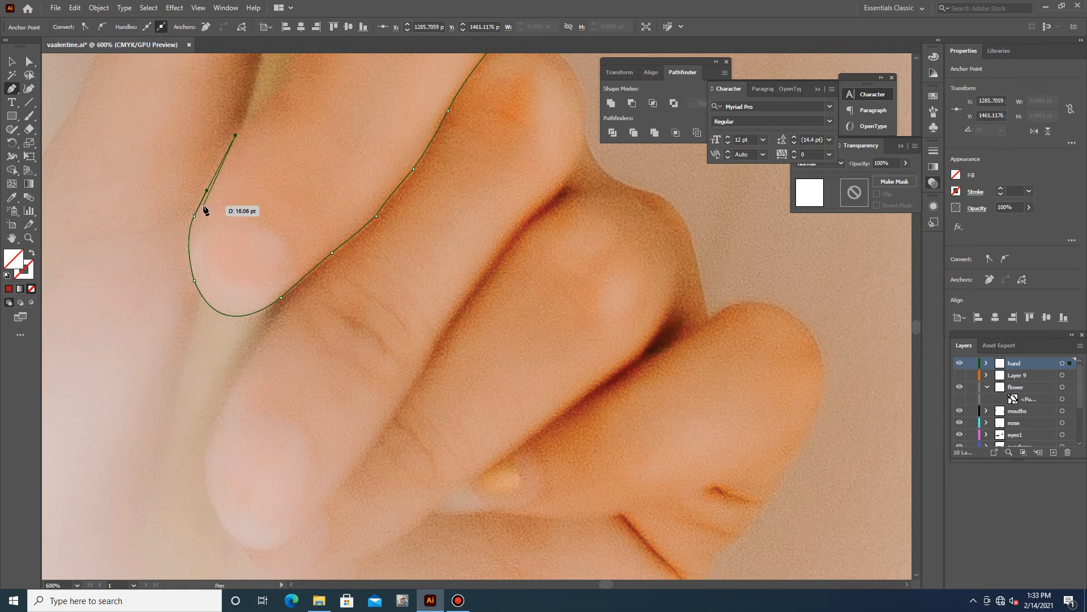
Trace the topmost folded finger's upper side along the flower stem and over the knuckle, closing the finger shape
scroll(272, 203, up, 5)
drag(286, 198, 308, 167)
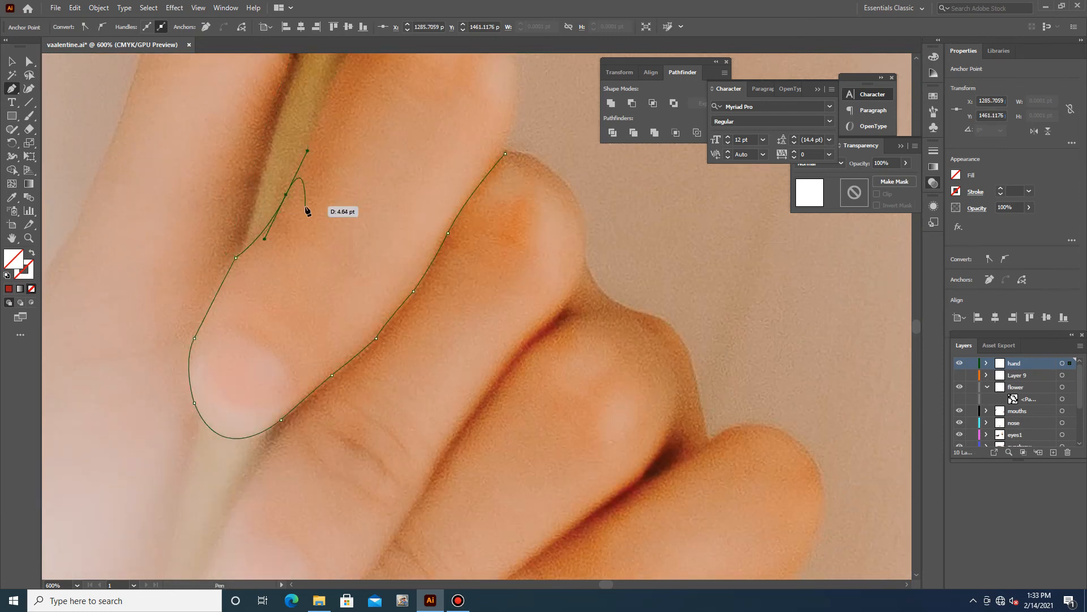
scroll(308, 207, up, 3)
ctrl+click(312, 208)
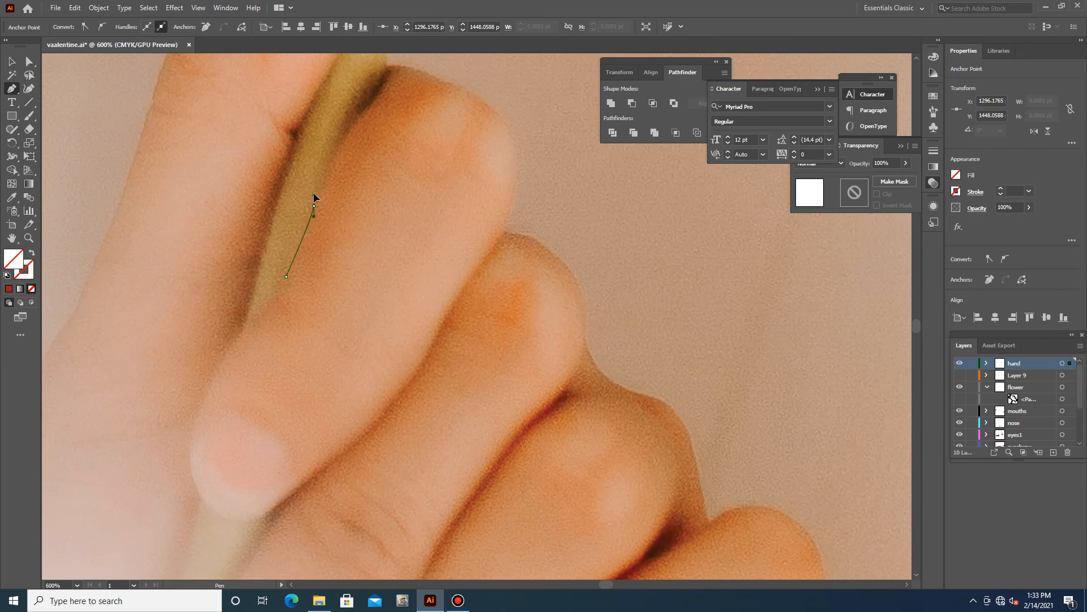
scroll(340, 150, up, 1)
drag(342, 145, 390, 112)
drag(505, 276, 447, 435)
Trace the second folded finger with the Pen tool from its upper side down around its fingertip
scroll(510, 340, down, 5)
scroll(272, 341, down, 2)
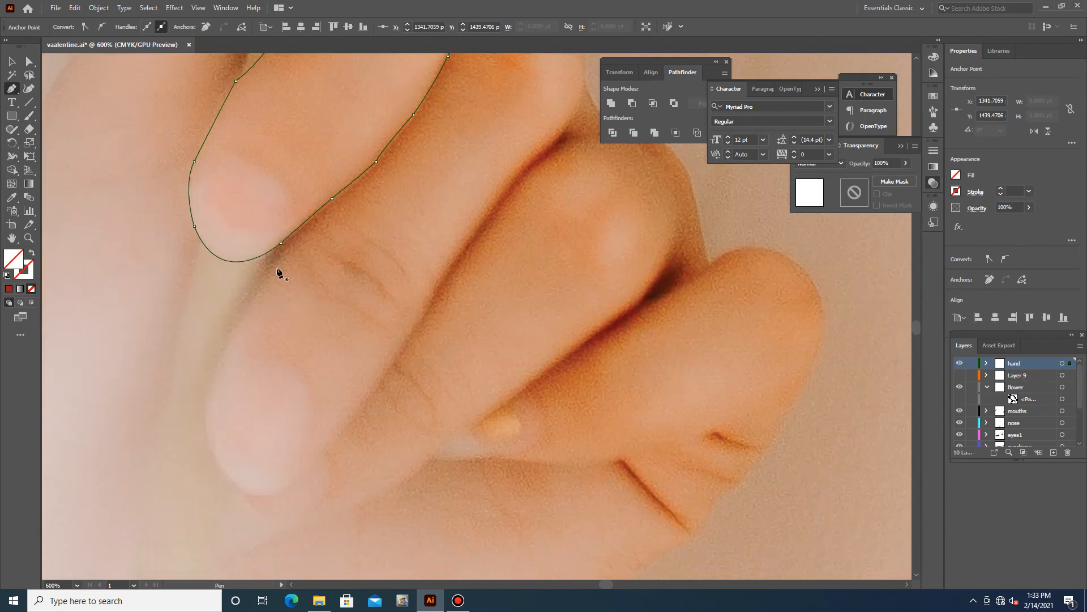
click(290, 242)
drag(228, 343, 221, 361)
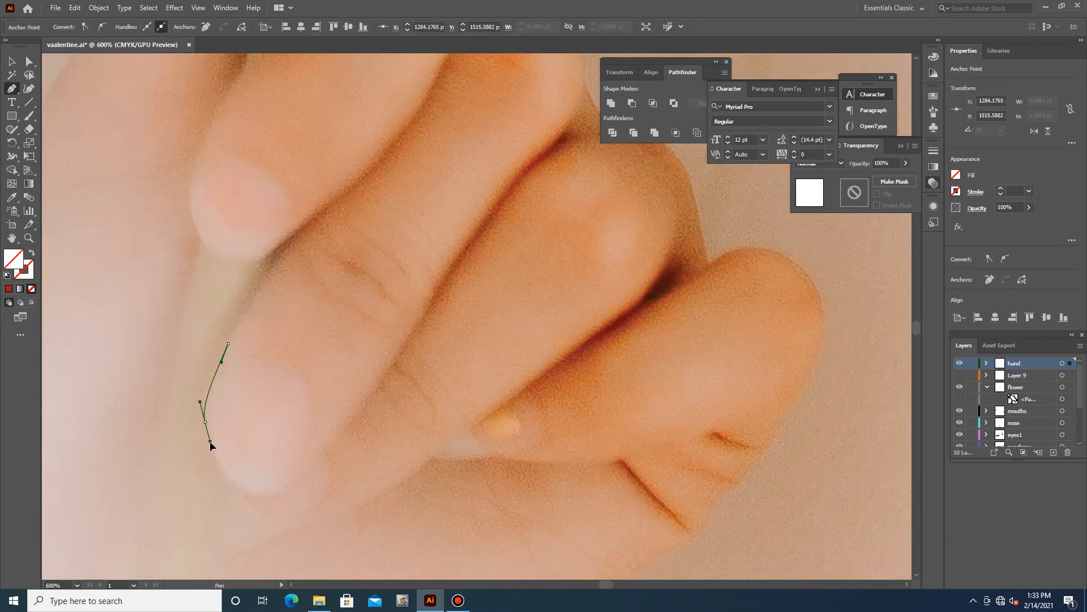
scroll(213, 439, down, 2)
drag(248, 422, 266, 432)
drag(316, 387, 339, 359)
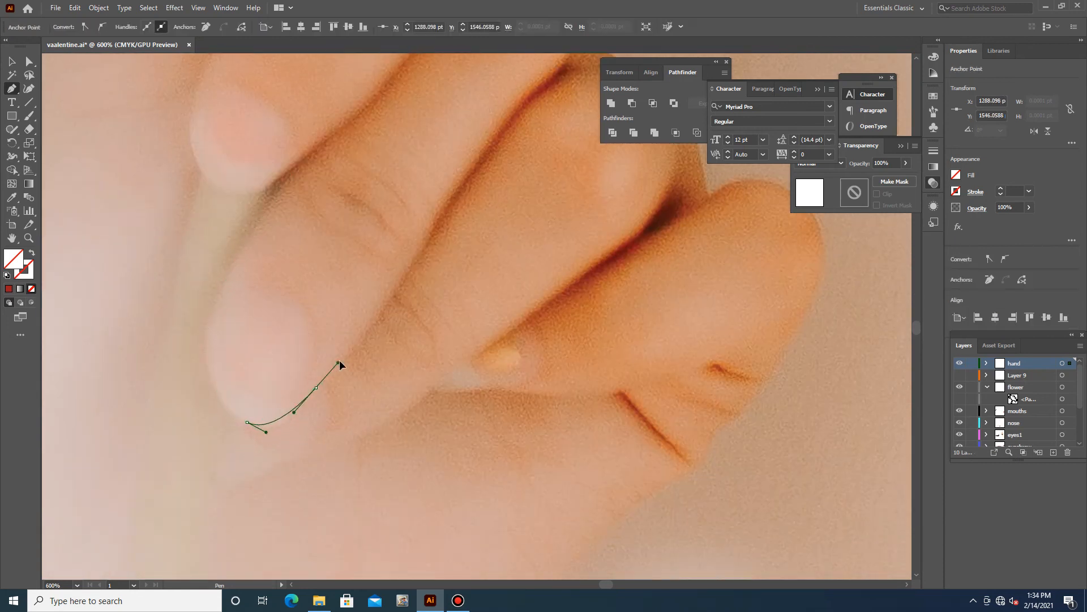
Trace the second folded finger's lower side, over its knuckle and back along the upper side, closing the shape
drag(402, 281, 438, 204)
scroll(466, 189, up, 2)
scroll(565, 194, up, 2)
click(437, 203)
drag(379, 276, 354, 303)
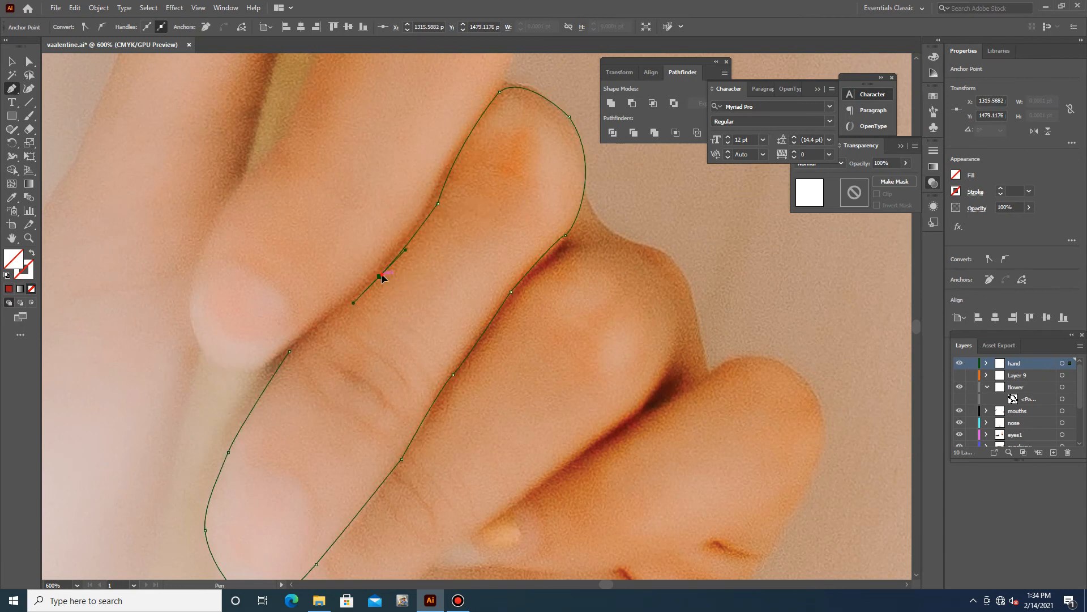
drag(289, 351, 311, 336)
Trace the third folded finger's upper edge from its knuckle toward the fingertip
scroll(437, 374, down, 2)
click(565, 168)
click(510, 223)
drag(454, 296, 436, 314)
drag(407, 379, 394, 406)
scroll(352, 401, down, 2)
click(342, 398)
Trace around the tip of the third folded finger, just below the second finger's nail
scroll(342, 400, down, 4)
click(305, 285)
click(287, 300)
drag(245, 304, 257, 316)
drag(227, 350, 242, 374)
mouse_move(279, 341)
mouse_down()
mouse_move(323, 311)
mouse_move(284, 345)
mouse_up()
Trace the third folded finger's lower edge up to the knuckle and over it, closing the finger shape
drag(360, 317, 395, 298)
drag(450, 254, 437, 303)
scroll(438, 284, up, 1)
scroll(510, 288, up, 4)
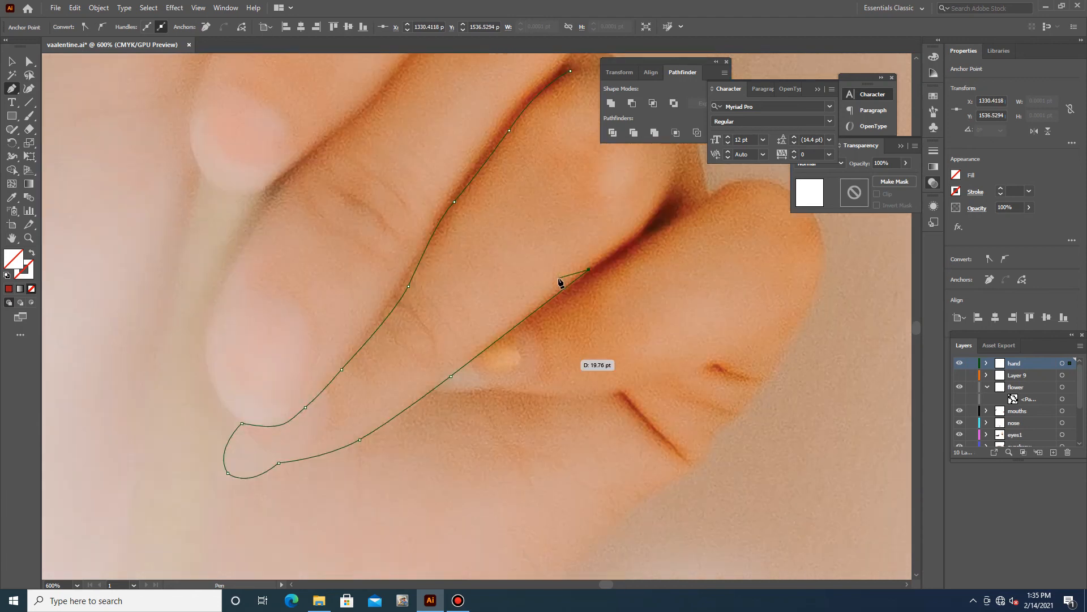
click(589, 321)
scroll(657, 226, up, 2)
drag(672, 238, 689, 187)
drag(571, 180, 459, 201)
Trace the little finger's upper edge from its knuckle down to the nail and around the fingertip
scroll(729, 264, down, 2)
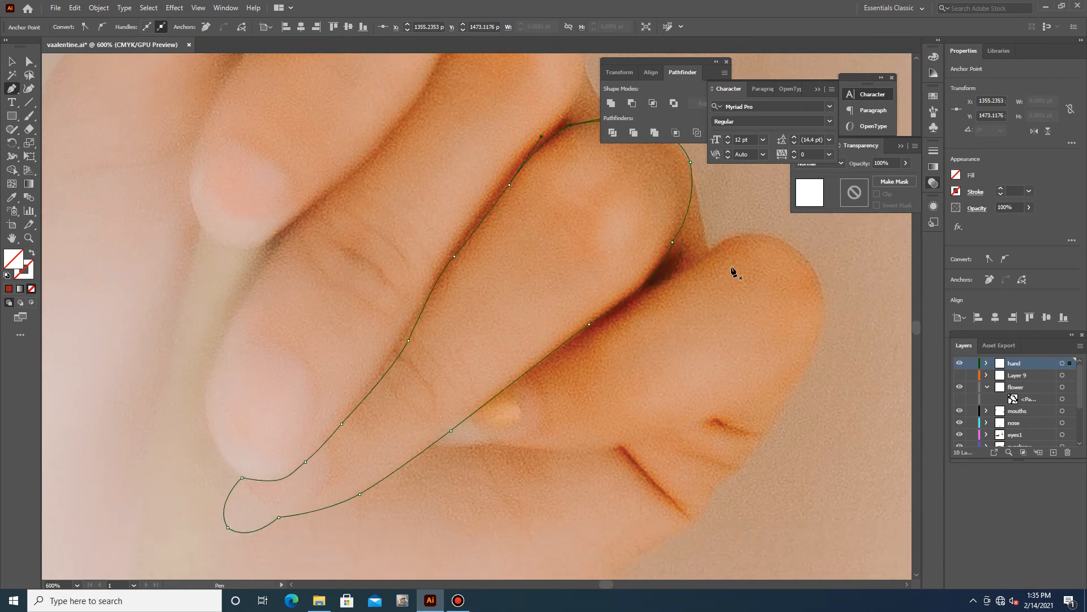
click(728, 242)
click(518, 379)
click(430, 438)
drag(486, 442, 499, 450)
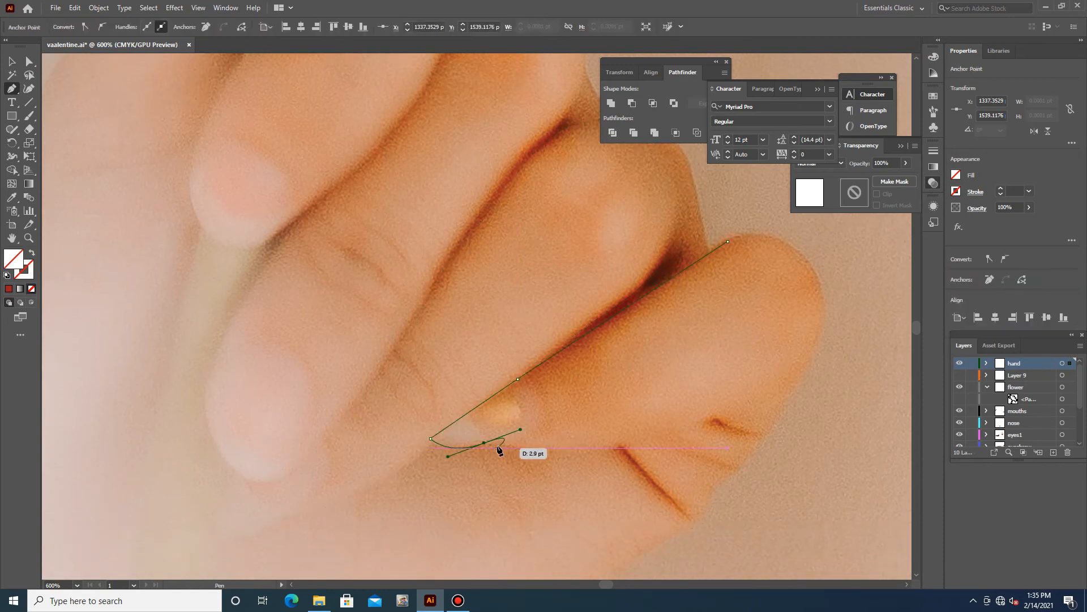
Trace the little finger's lower side and around its knuckle, closing the finger shape
click(551, 451)
click(630, 439)
click(766, 385)
drag(826, 321, 849, 267)
drag(728, 241, 626, 267)
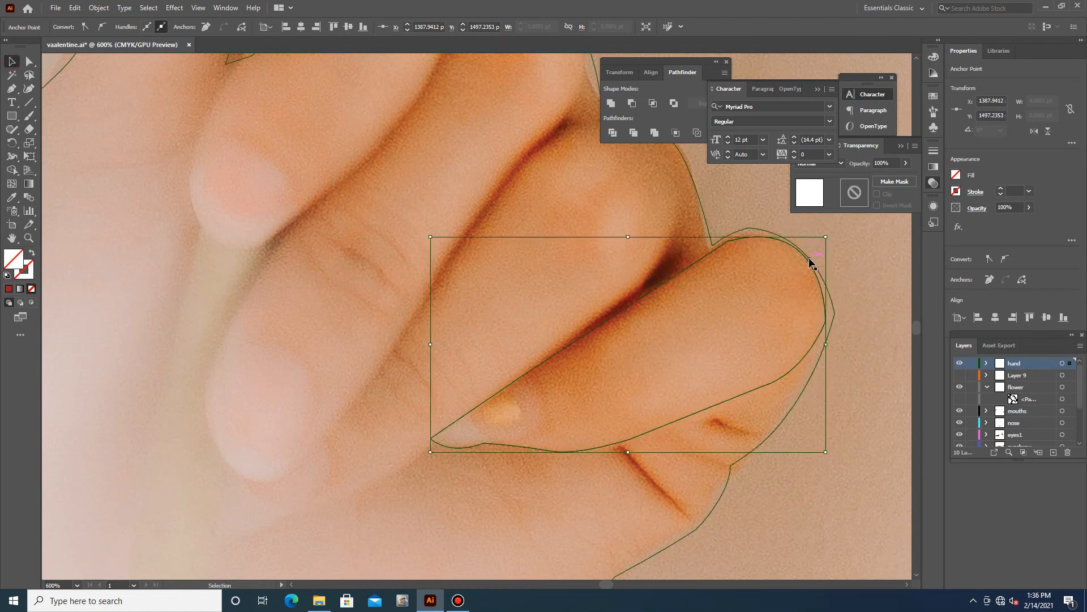
Trace the nail of the topmost folded finger as a closed rounded shape
click(211, 138)
drag(196, 216, 214, 260)
click(257, 243)
drag(288, 177, 278, 135)
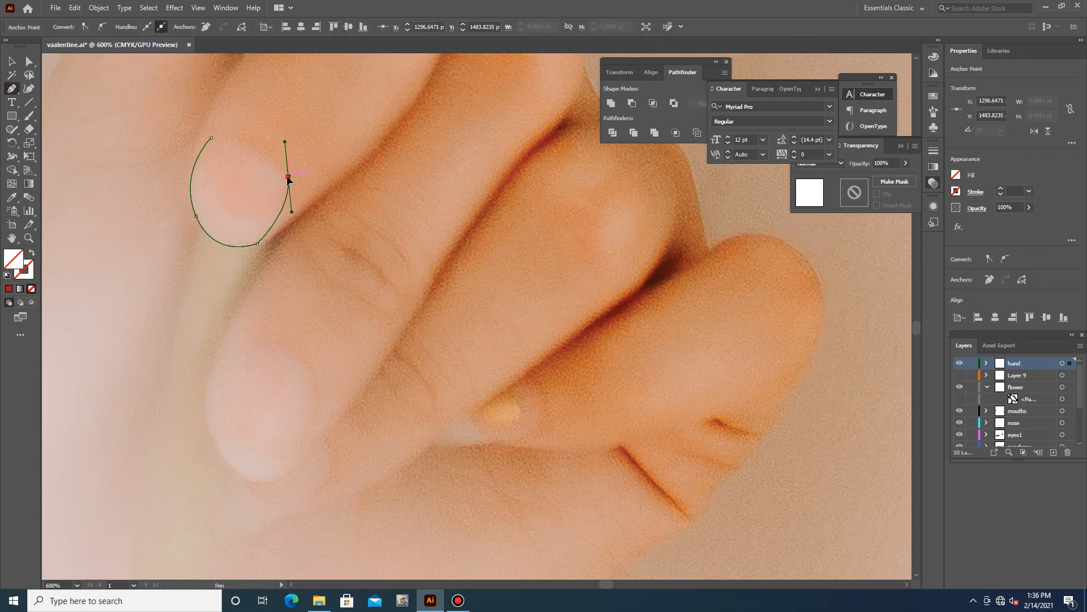
click(211, 138)
Trace the nail of the second folded finger as a closed oval shape
scroll(328, 299, down, 3)
click(246, 277)
drag(226, 389, 273, 454)
drag(304, 376, 329, 328)
click(247, 278)
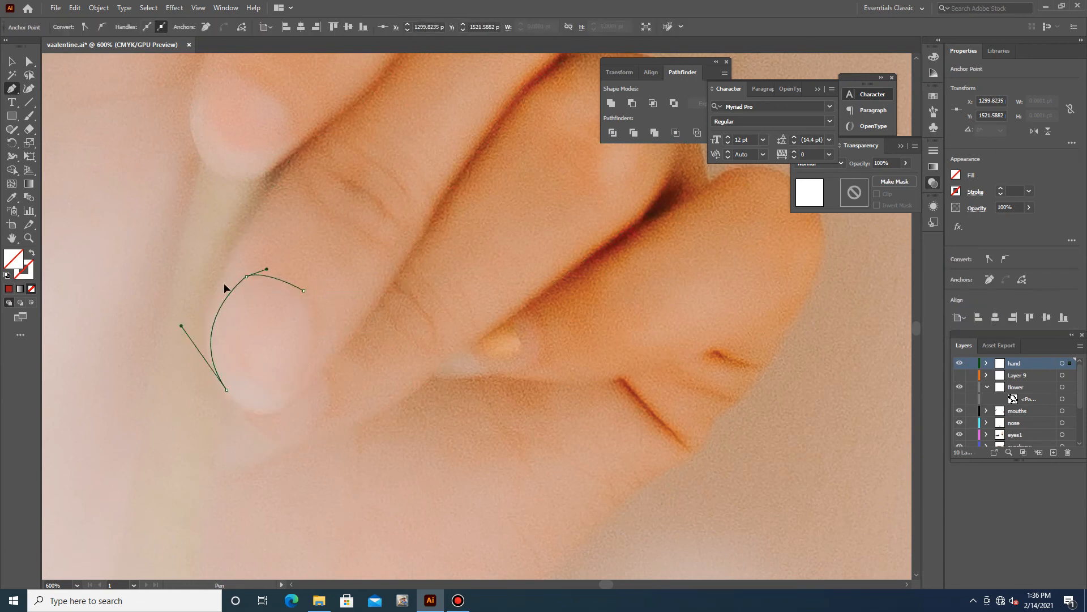
Trace the nail of the third folded finger as a closed shape below the second finger's tip
scroll(306, 340, down, 2)
click(327, 310)
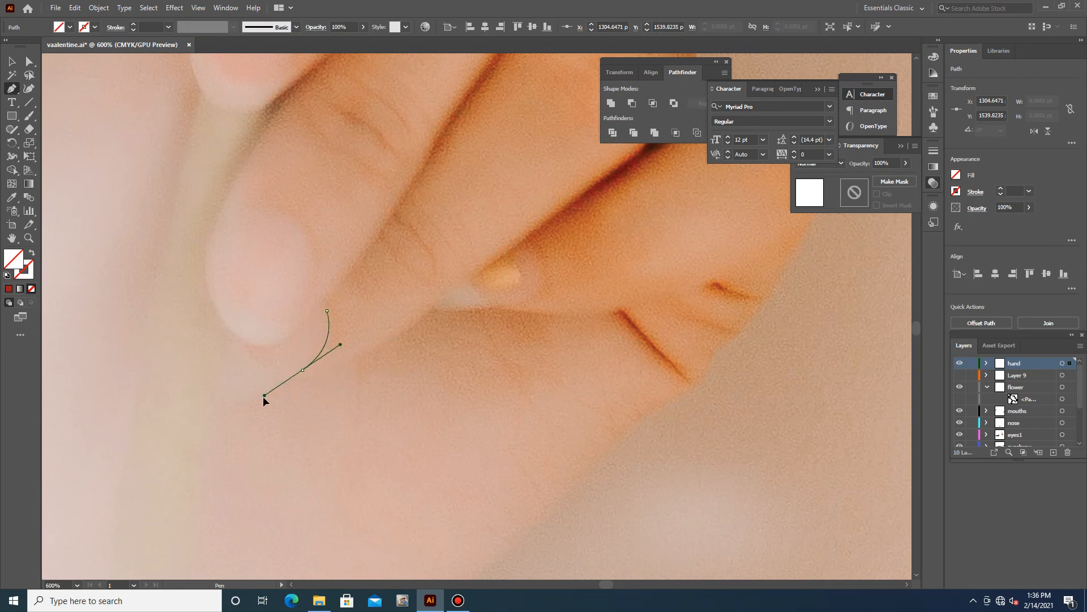
drag(235, 392, 212, 383)
drag(242, 342, 278, 308)
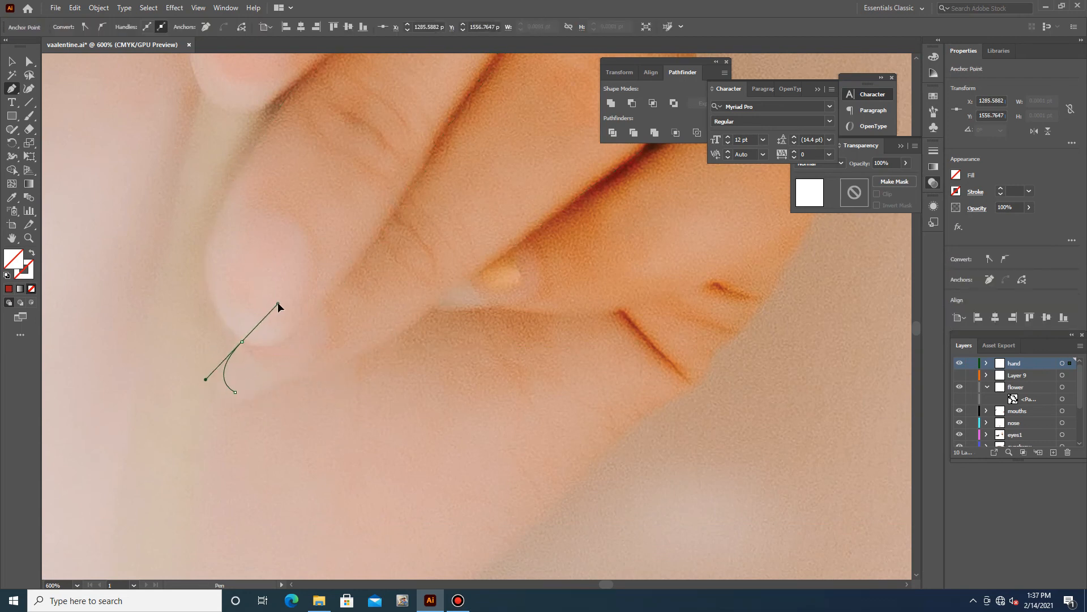
click(326, 310)
Trace the little finger's nail as a closed, pointed shape
click(517, 250)
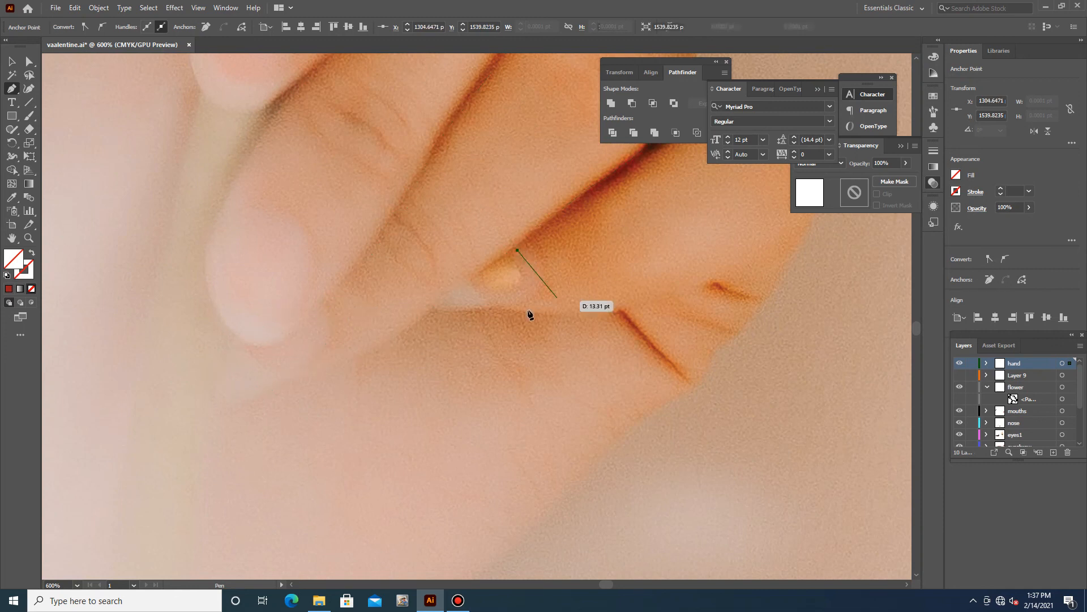
drag(514, 336, 513, 333)
drag(440, 304, 420, 279)
click(440, 305)
click(518, 250)
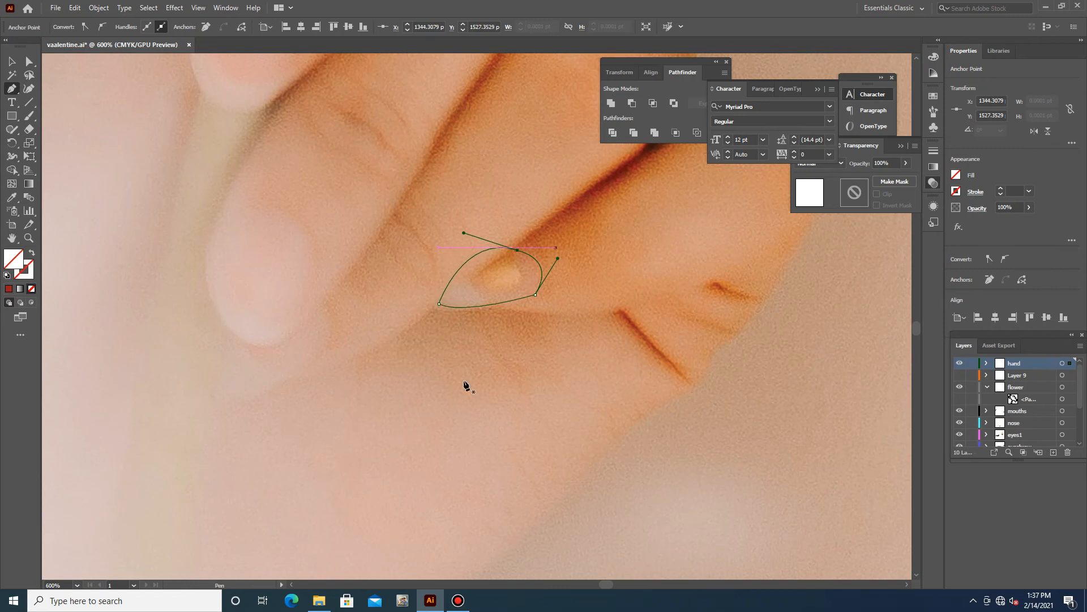
Trace the long nail at the tip of the raised thumb as a closed shape
scroll(397, 339, up, 10)
click(262, 271)
drag(302, 277, 337, 259)
click(329, 214)
drag(321, 132, 313, 124)
drag(263, 272, 266, 278)
Fill the thumb's nail and the topmost folded finger's nail with colours sampled from the photo
scroll(351, 456, down, 3)
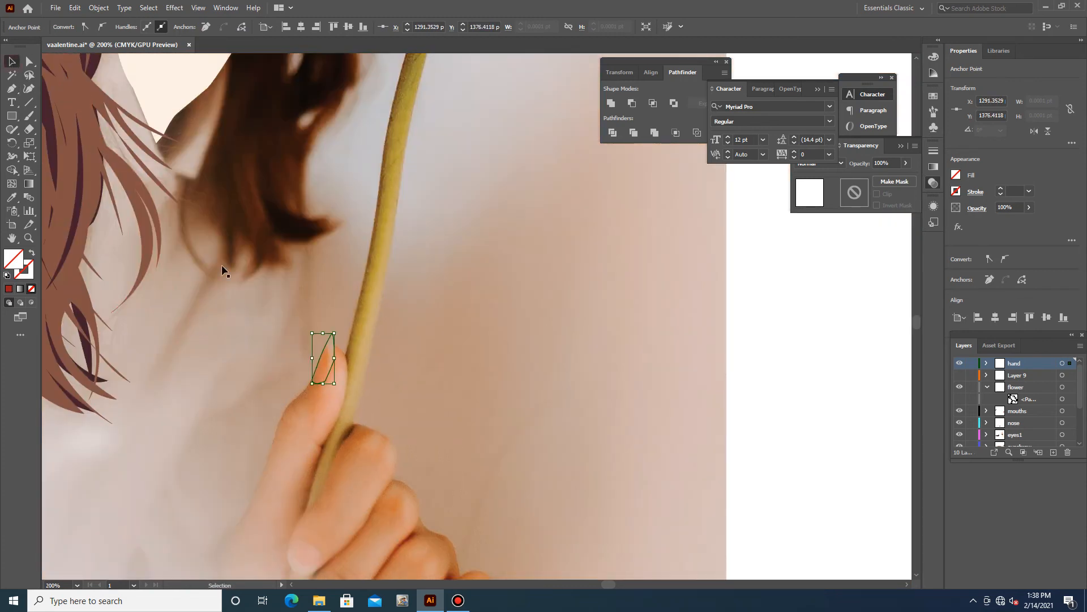
scroll(222, 264, up, 2)
ctrl+click(279, 364)
key(i)
click(281, 426)
key(ctrl+z)
key(v)
click(330, 285)
scroll(393, 357, down, 5)
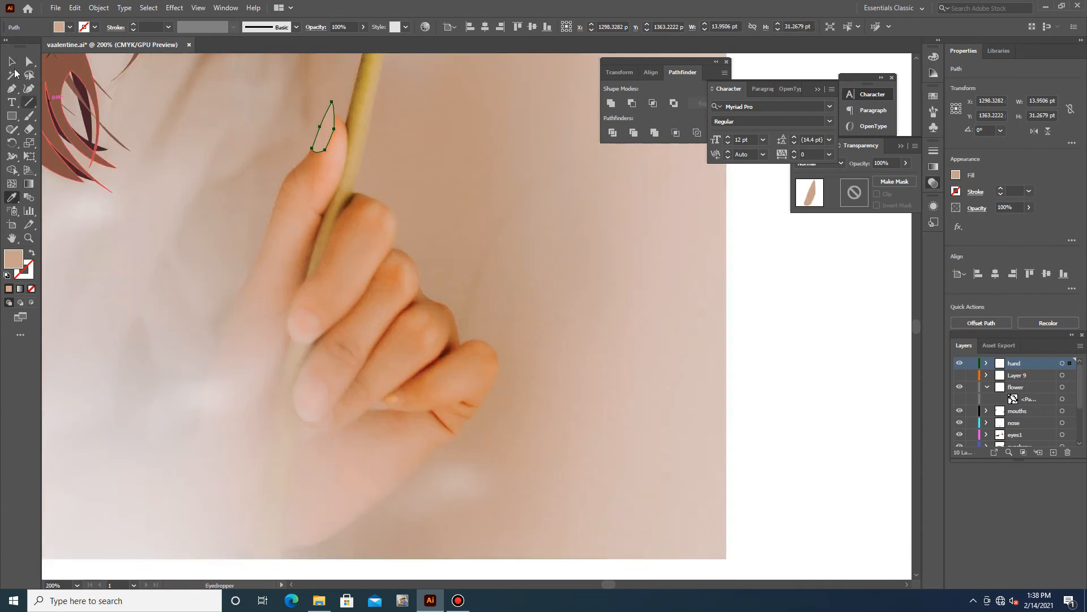
click(306, 342)
key(v)
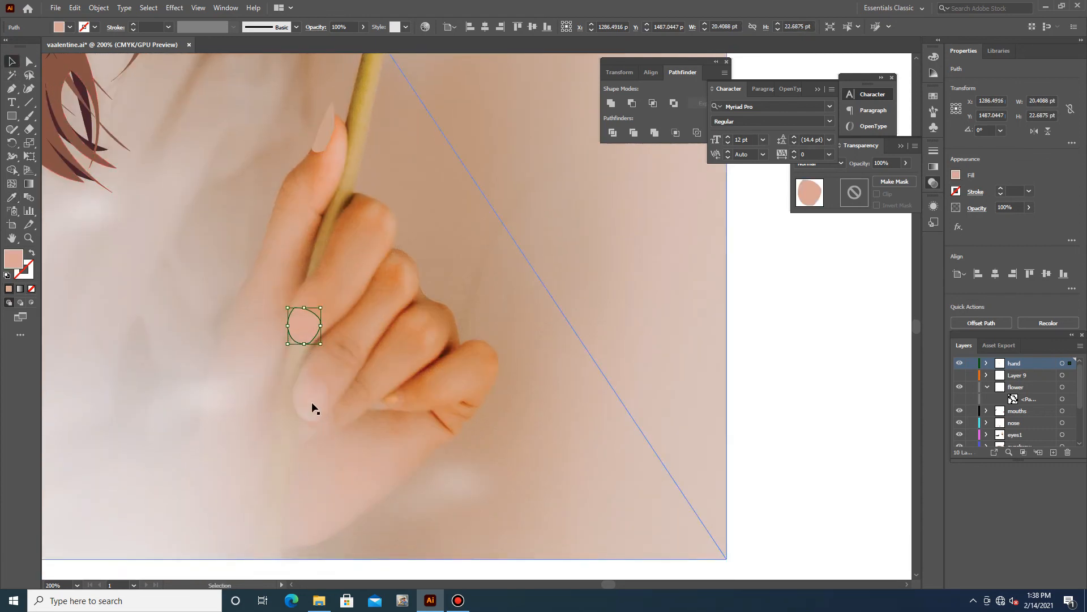
Fill the nails of the second, third and little fingers with pale pink tones sampled from the fingertips in the photo
click(306, 379)
key(i)
click(314, 403)
key(v)
click(331, 421)
key(i)
click(310, 430)
key(v)
click(379, 409)
key(i)
click(313, 401)
Fill the little finger and the third folded finger with skin tones sampled from the photo
key(v)
click(463, 371)
key(i)
click(463, 371)
click(12, 62)
click(443, 320)
key(i)
click(430, 326)
Fill the second folded finger and the topmost folded finger with skin tones sampled from the photo
click(11, 61)
click(395, 255)
key(i)
click(405, 273)
key(v)
click(361, 197)
key(i)
click(367, 230)
Fill the whole-hand shape with a linear gradient from white to a skin tone sampled from the folded fingers
key(v)
click(228, 439)
key(i)
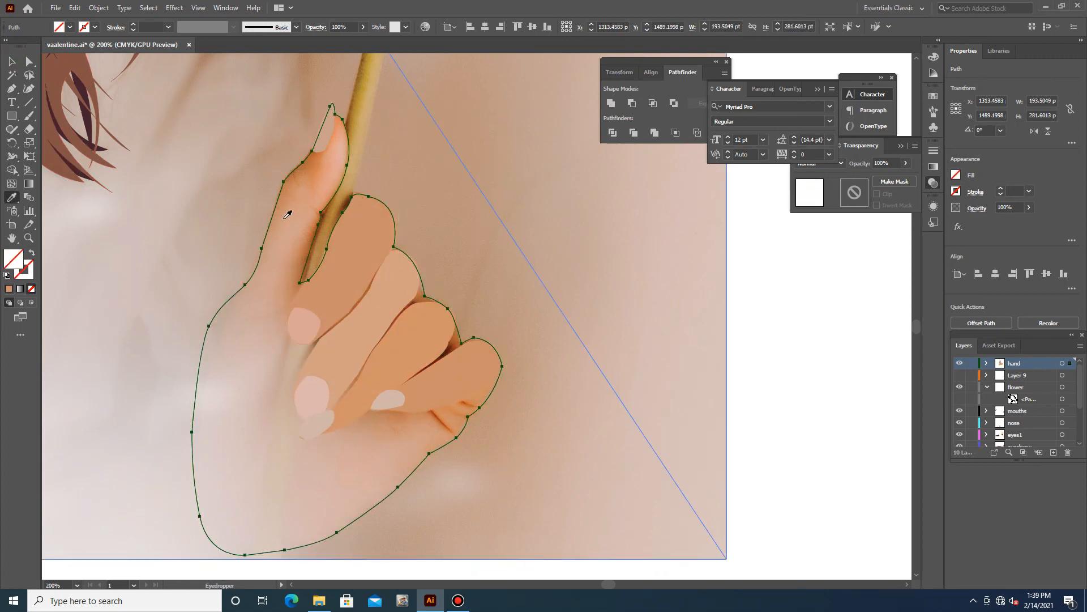
click(278, 258)
scroll(595, 454, down, 2)
key(g)
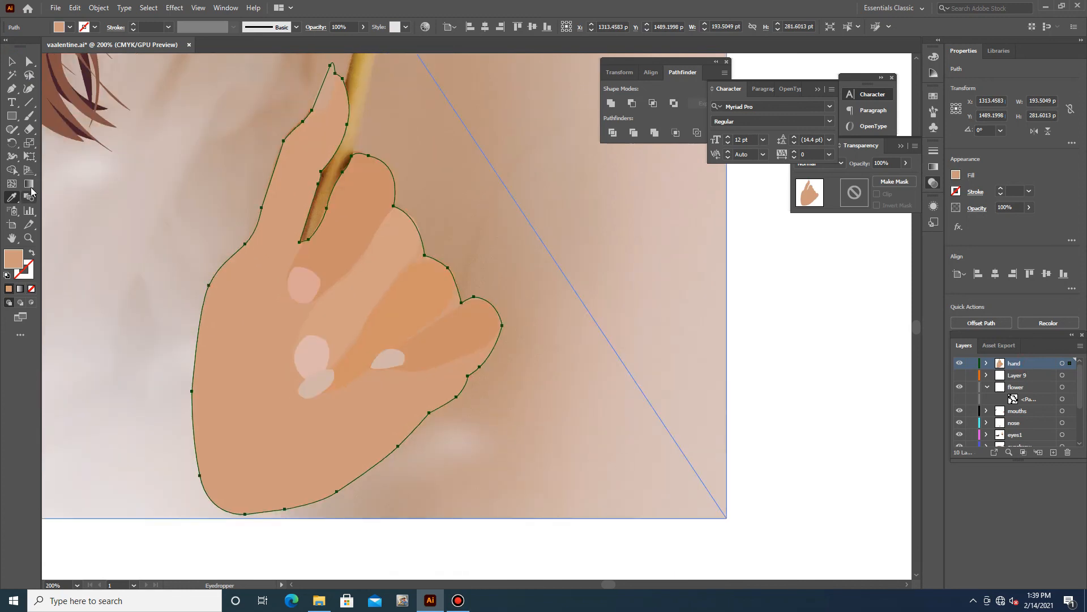
scroll(153, 439, down, 2)
click(262, 153)
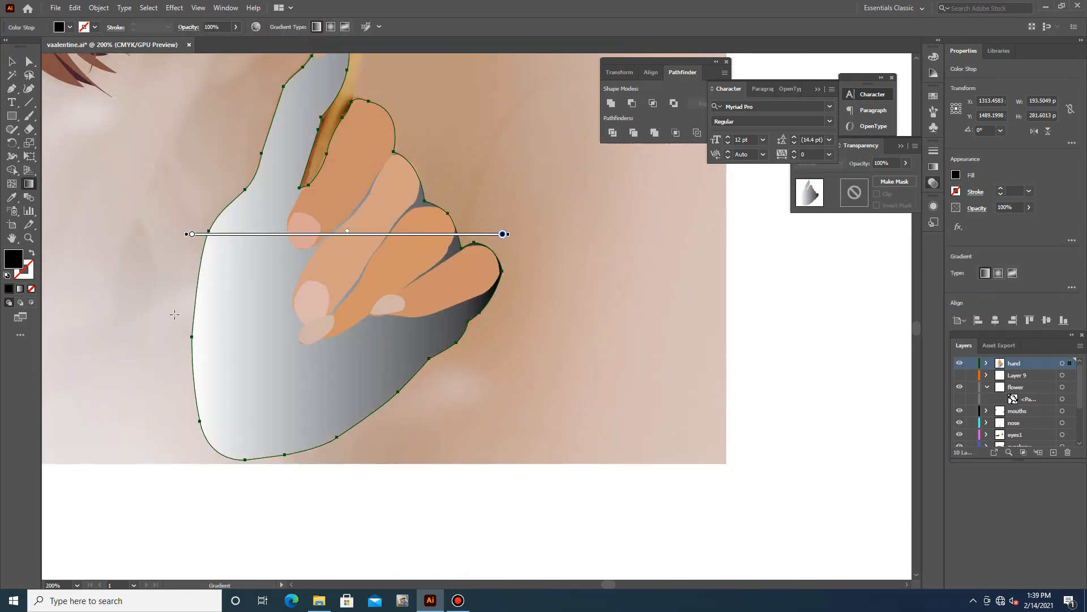
double_click(502, 234)
click(357, 312)
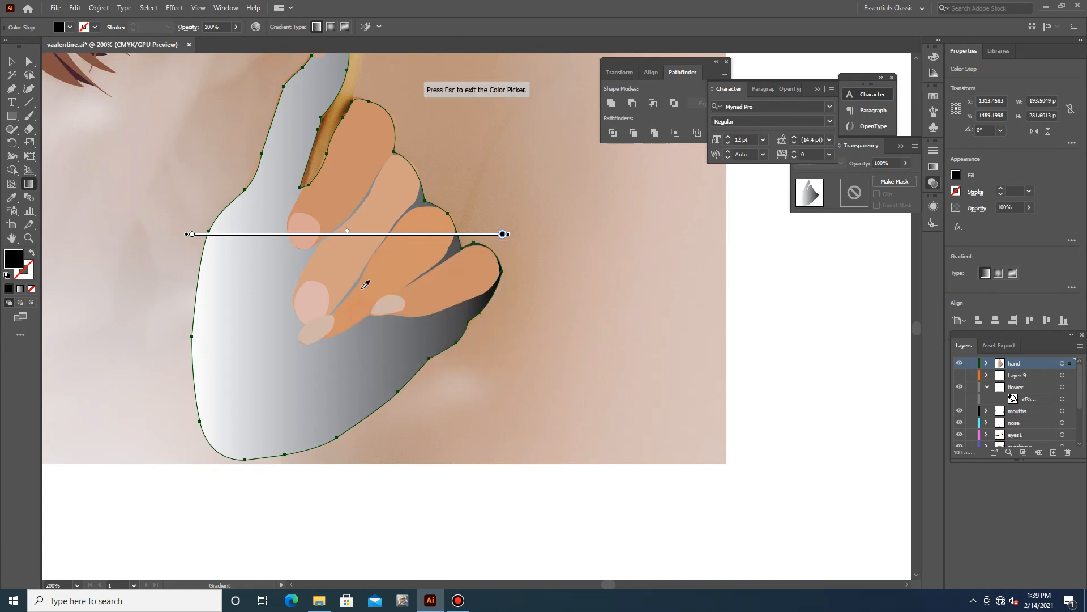
click(378, 218)
Show the rose's Layer 9 and hide the woman's linked reference photo in Layer 1
scroll(314, 398, down, 1)
scroll(245, 388, down, 4)
click(11, 62)
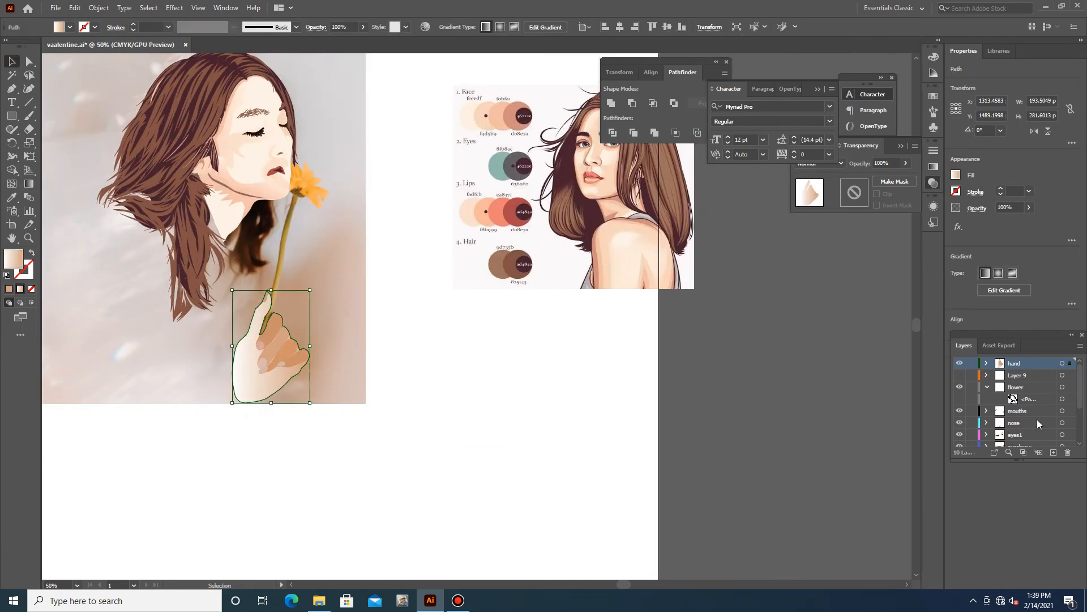
click(960, 375)
scroll(969, 445, down, 3)
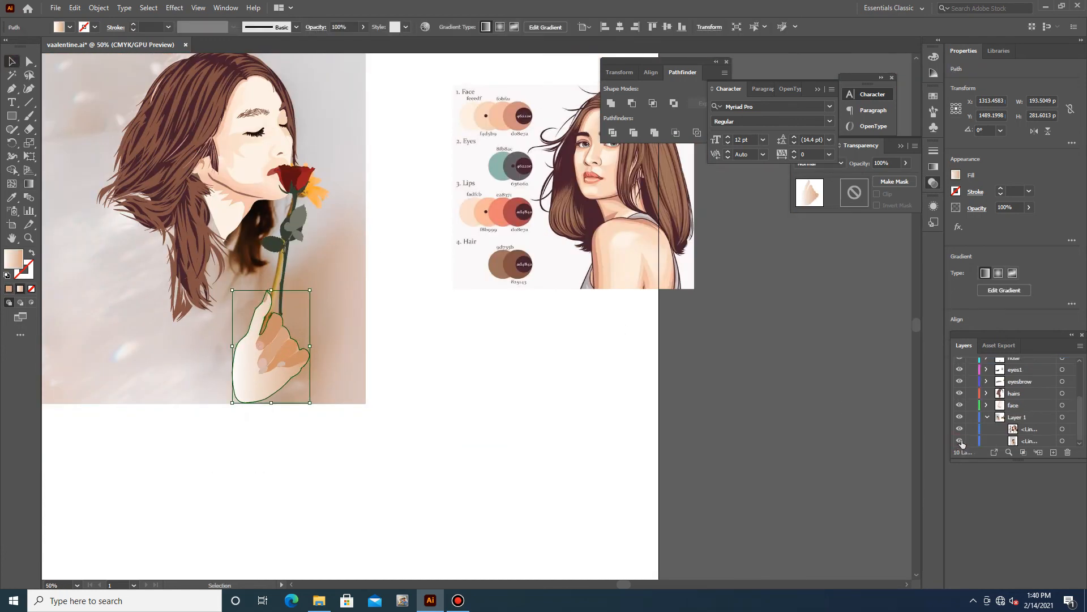
click(960, 440)
click(433, 357)
Scale the rose down to about 136 by 554 pt and move the flower layer to the top of the layer stack
click(282, 300)
drag(282, 392, 354, 430)
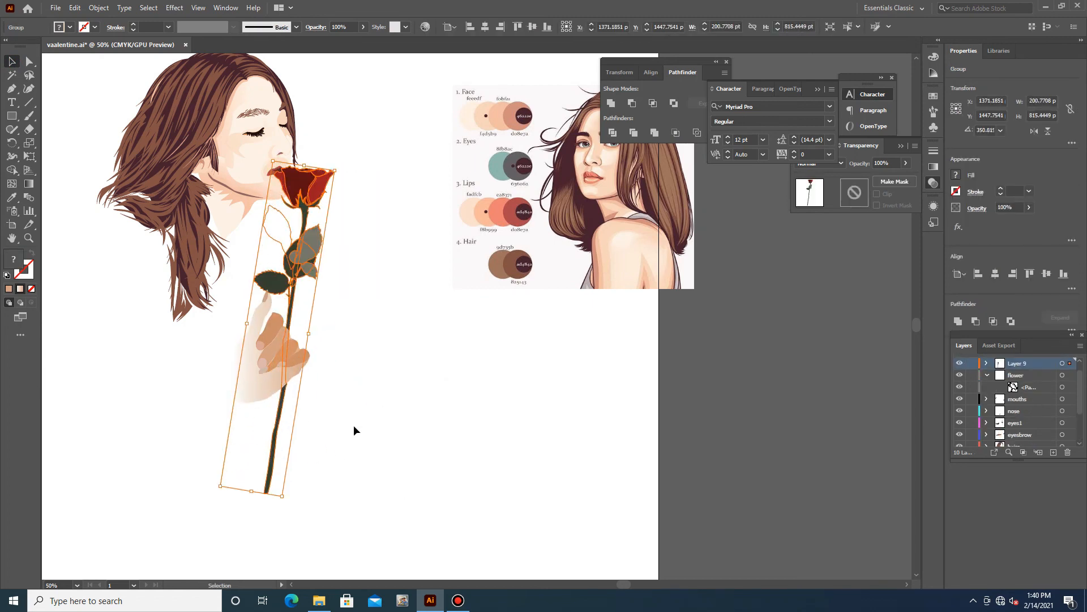
drag(282, 496, 267, 462)
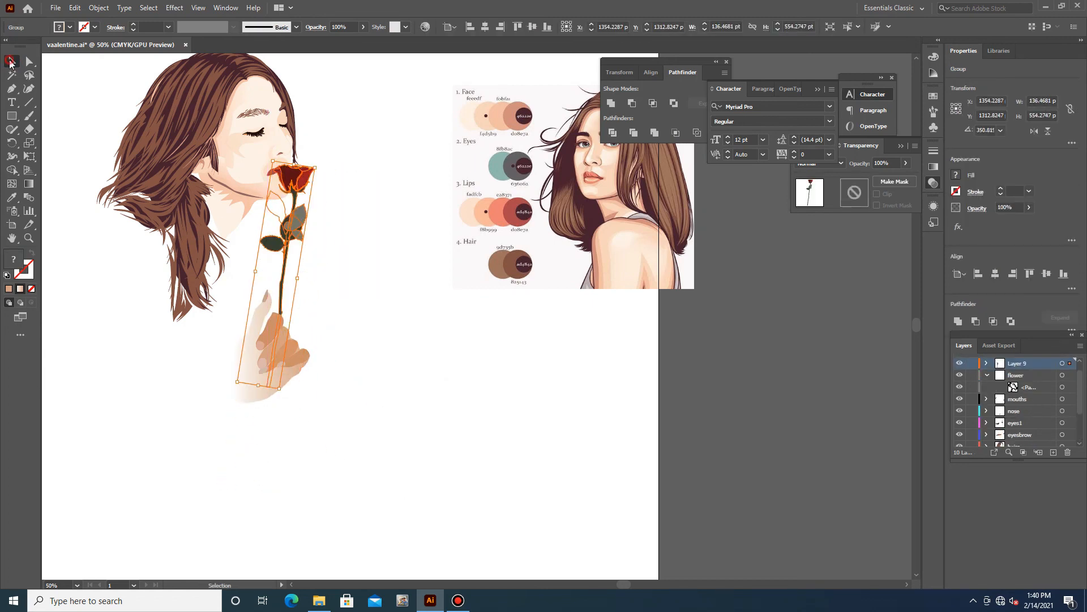
drag(992, 378, 997, 360)
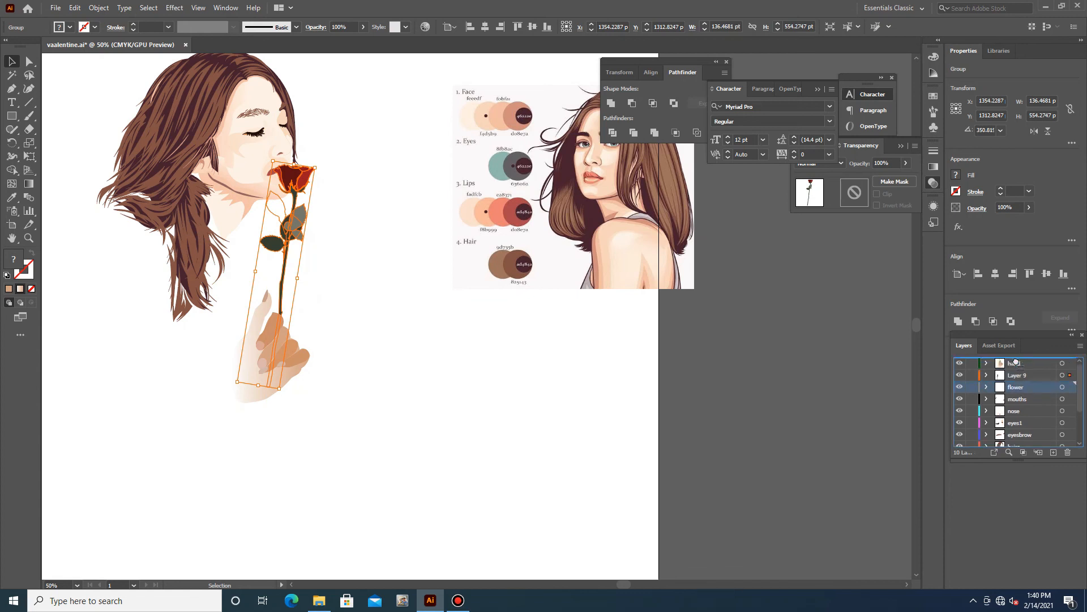
Reposition the rose over the hand, rotate it to about 342.8°, and move Layer 9 above the hand layer
drag(282, 394, 263, 399)
drag(310, 193, 329, 164)
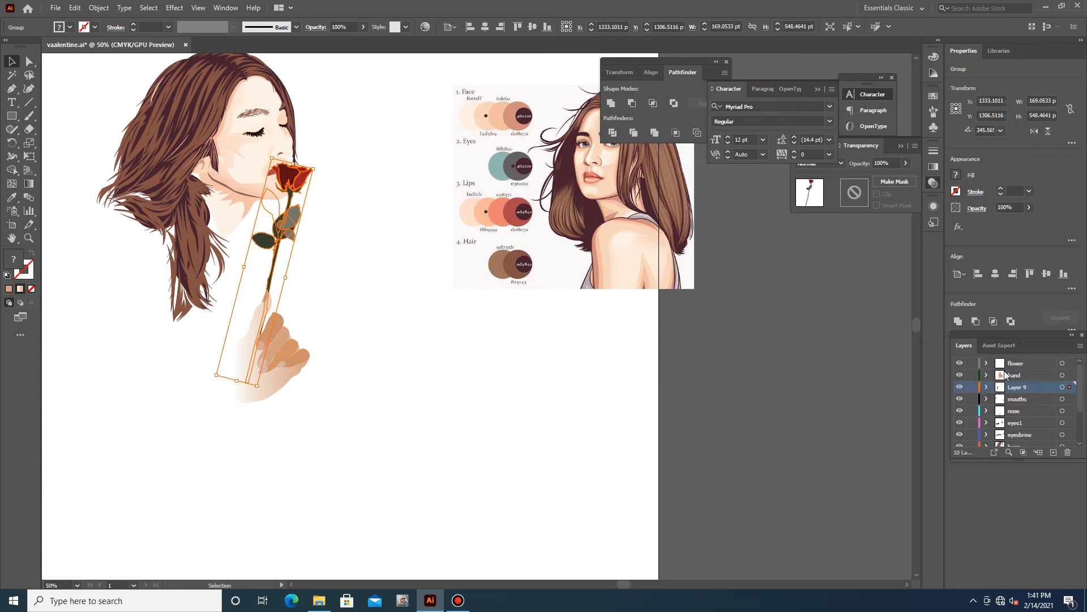
drag(1016, 390, 1016, 371)
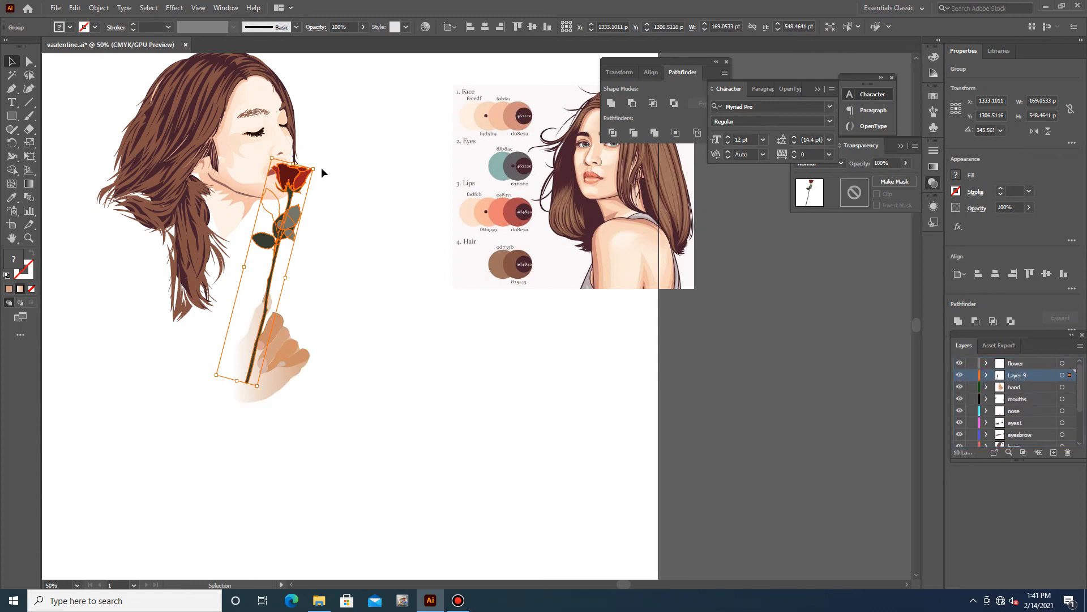
drag(316, 163, 323, 165)
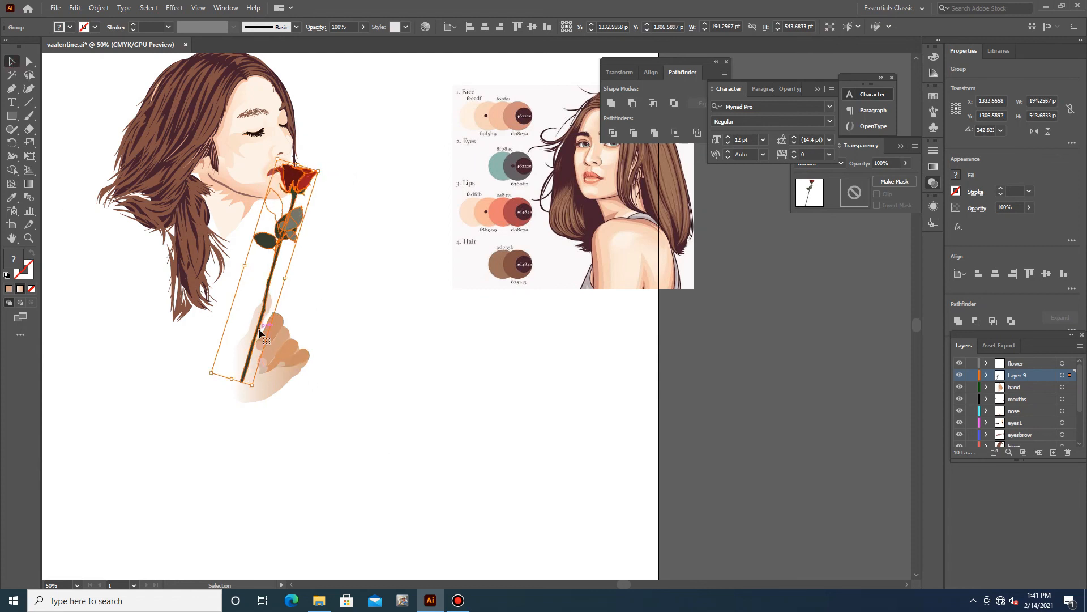
Nudge the rose 16 pt to the right and deselect it
key(Right)
key(Right)
key(Right)
key(Right)
key(Right)
key(Right)
key(Right)
key(Right)
key(Right)
key(Right)
key(Right)
key(Right)
key(Right)
key(Right)
key(Right)
key(Right)
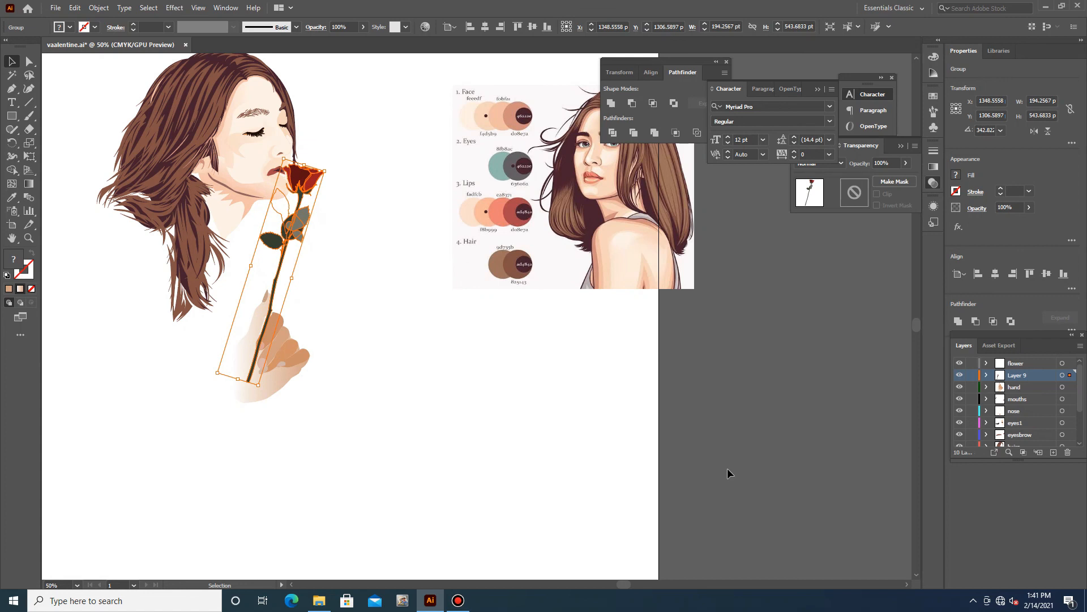
click(480, 453)
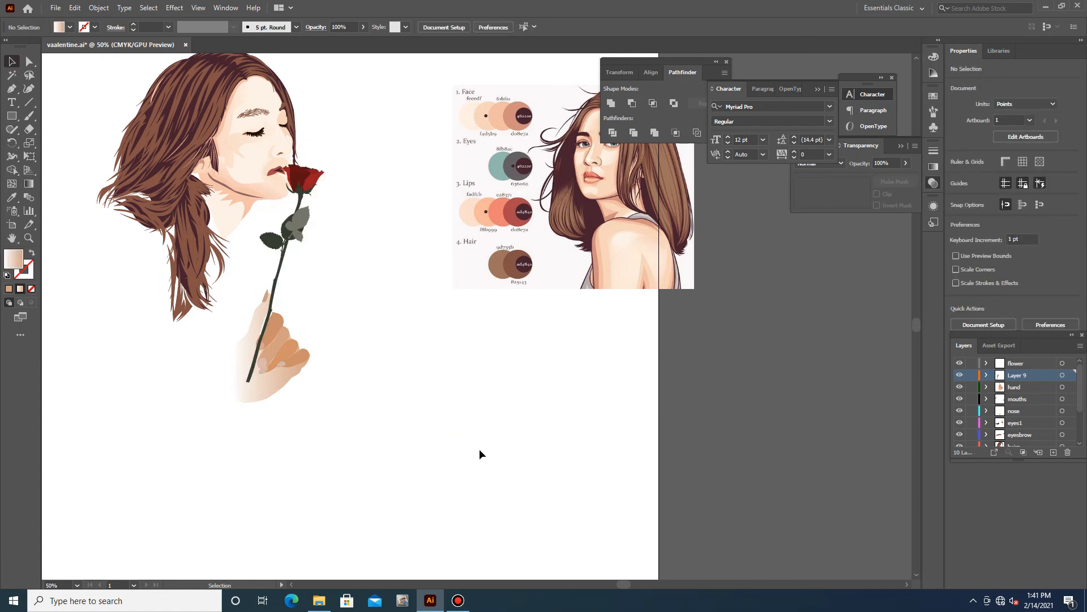
Move the topmost folded finger's path from the hand layer into Layer 9, in front of the rose stem
click(314, 184)
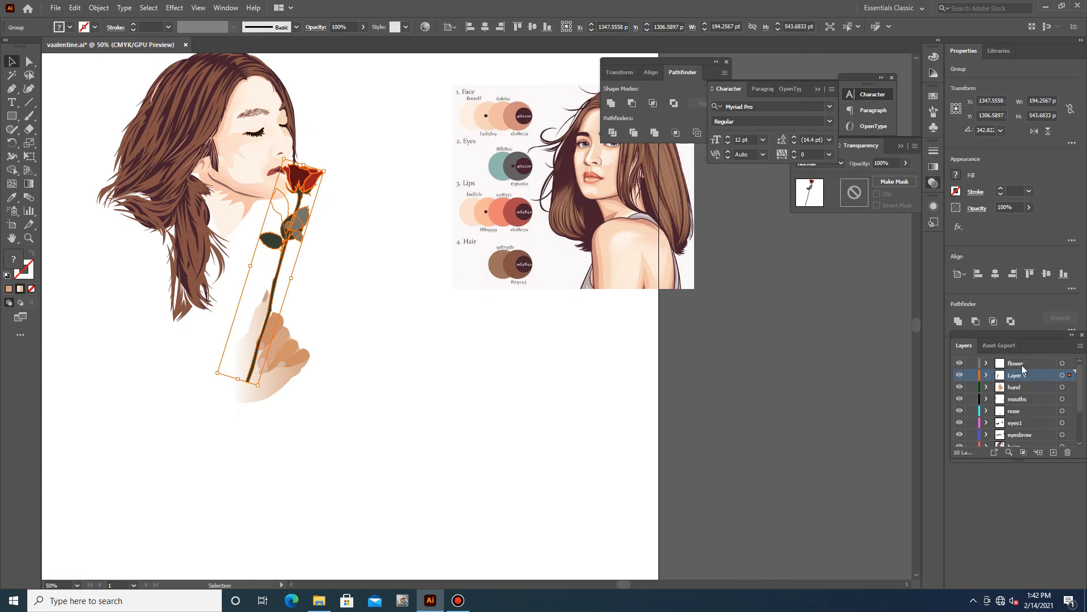
click(986, 387)
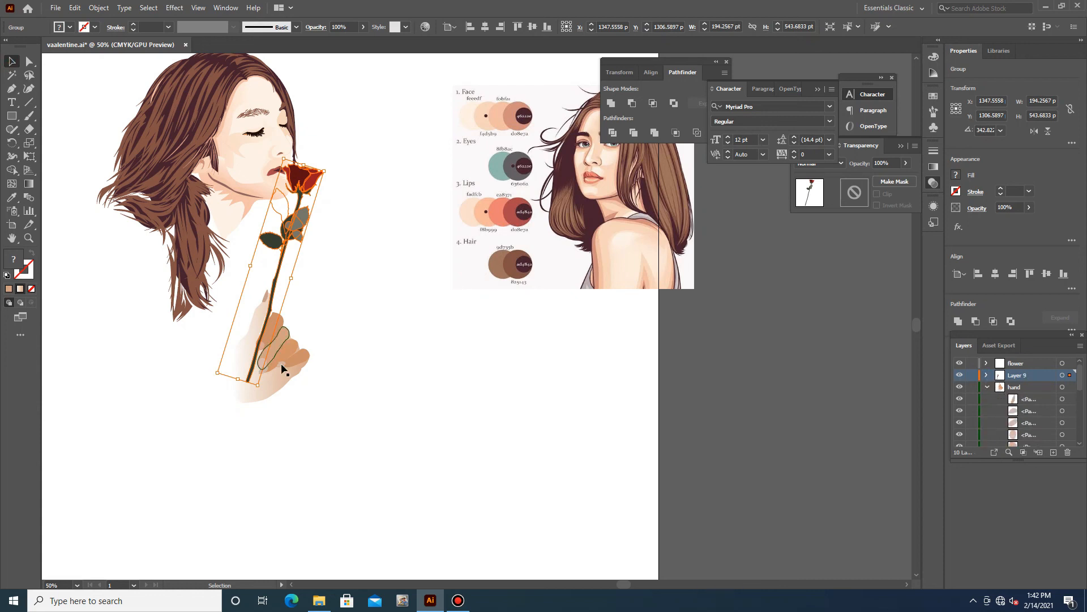
click(267, 346)
scroll(1032, 431, down, 3)
drag(1031, 426, 1028, 380)
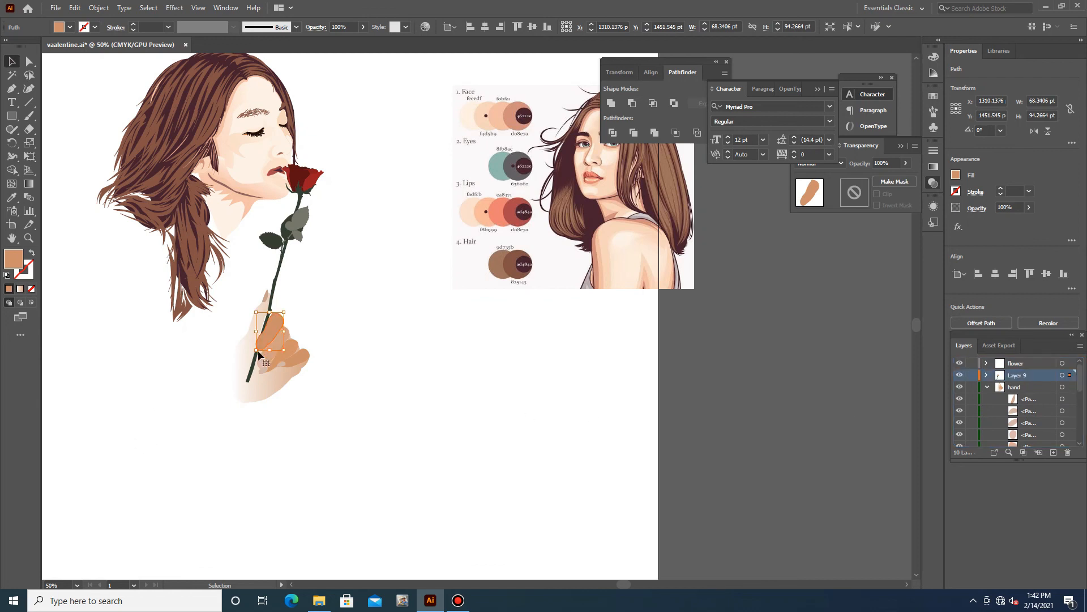
scroll(272, 367, up, 5)
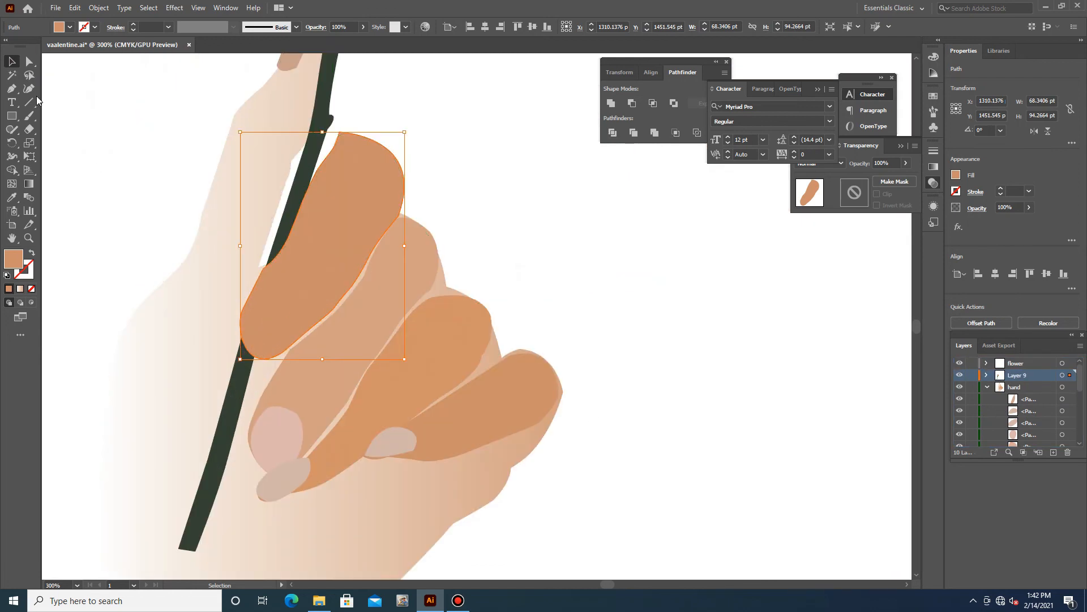
click(740, 364)
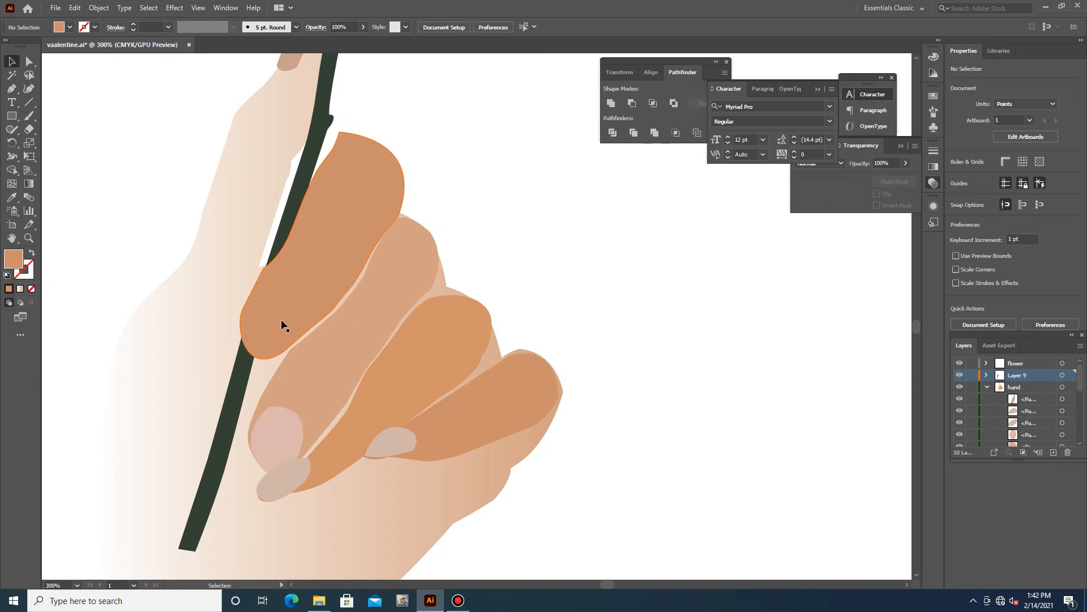
scroll(277, 331, down, 1)
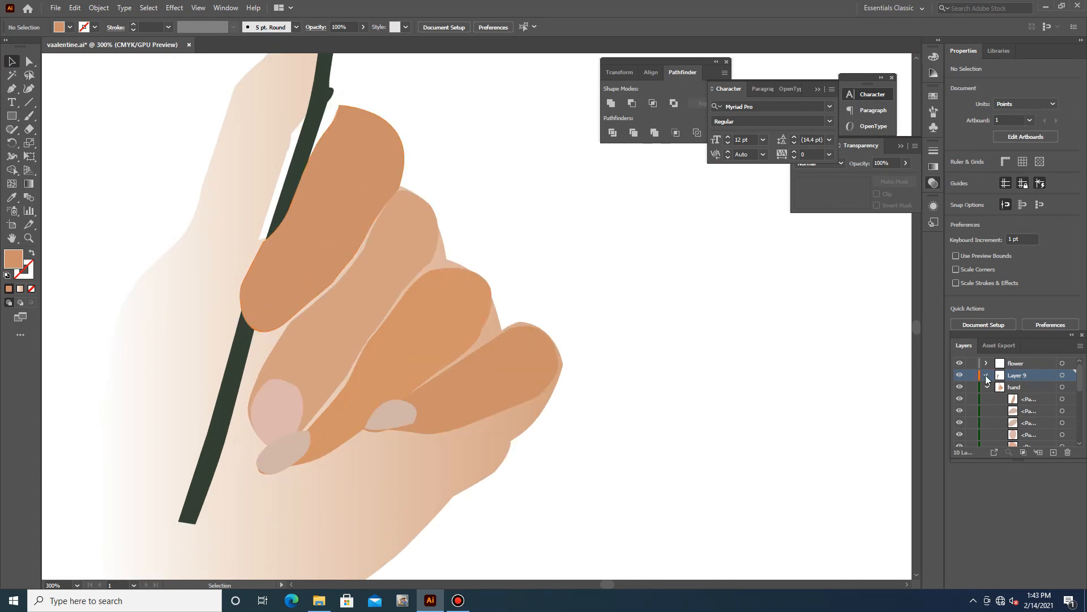
key(p)
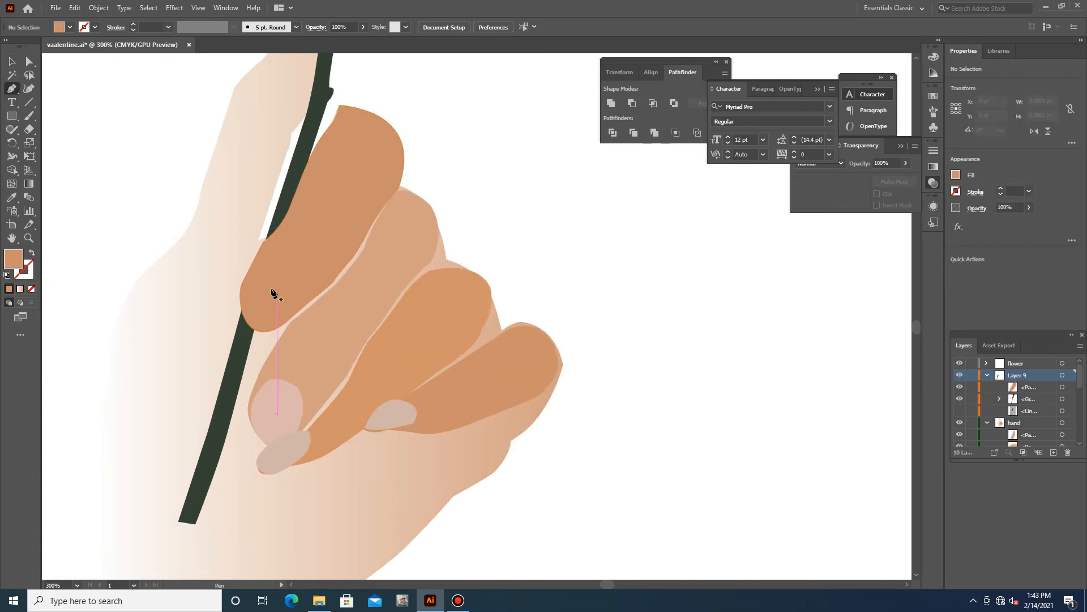
key(v)
click(280, 311)
click(12, 89)
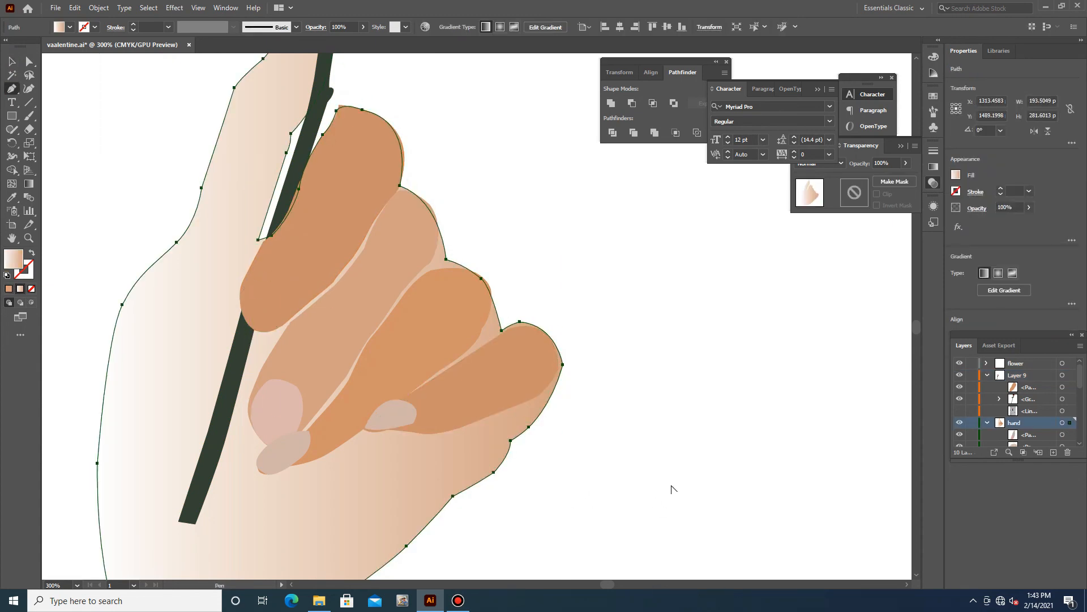
key(ctrl+0)
key(v)
click(779, 476)
Show the reference photo in Layer 1 and add a new layer placed directly above Layer 1, beneath the face layer
scroll(717, 490, down, 2)
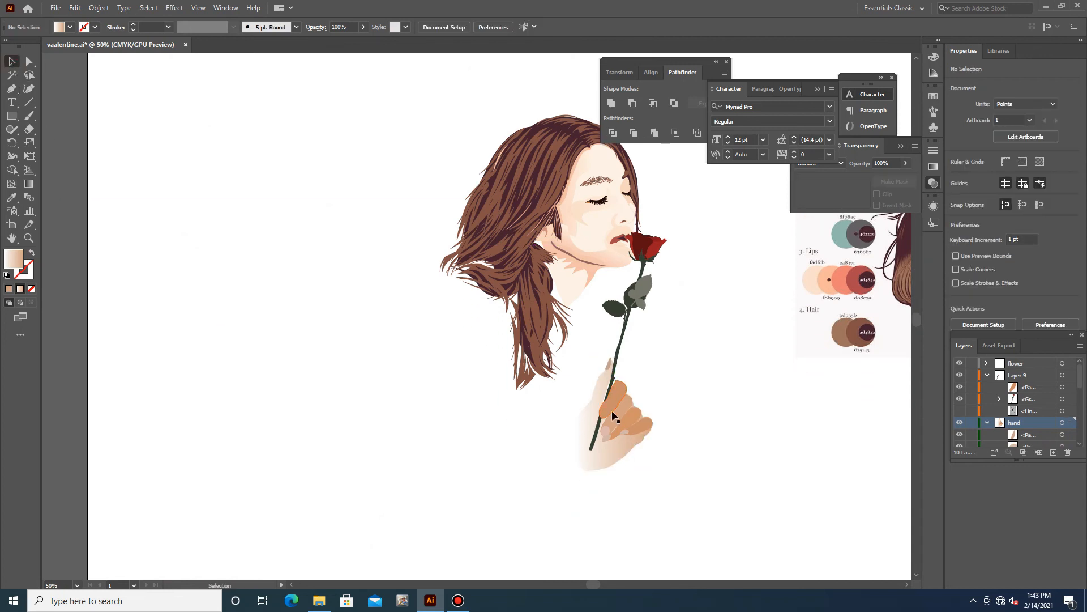
scroll(613, 417, right, 5)
scroll(965, 431, down, 5)
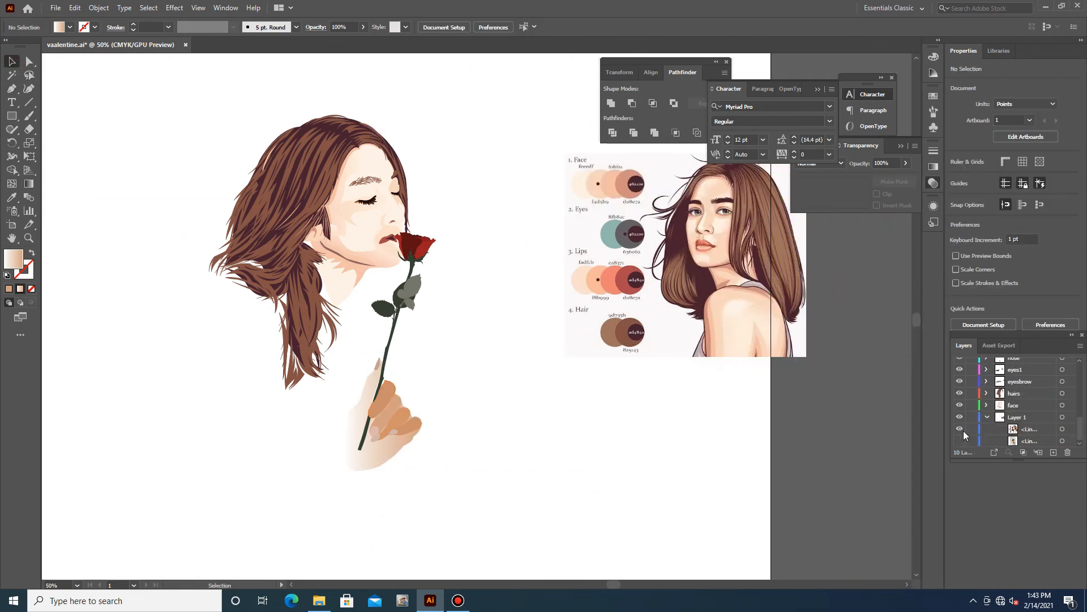
click(960, 441)
key(p)
scroll(1019, 397, up, 5)
click(1023, 364)
click(1054, 452)
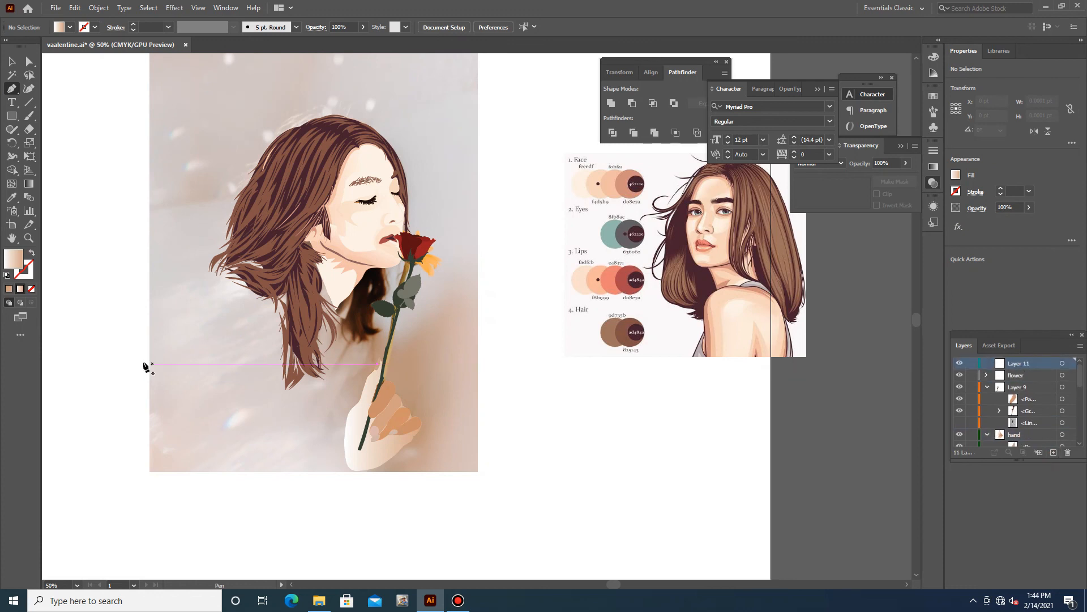
drag(1029, 364, 1028, 415)
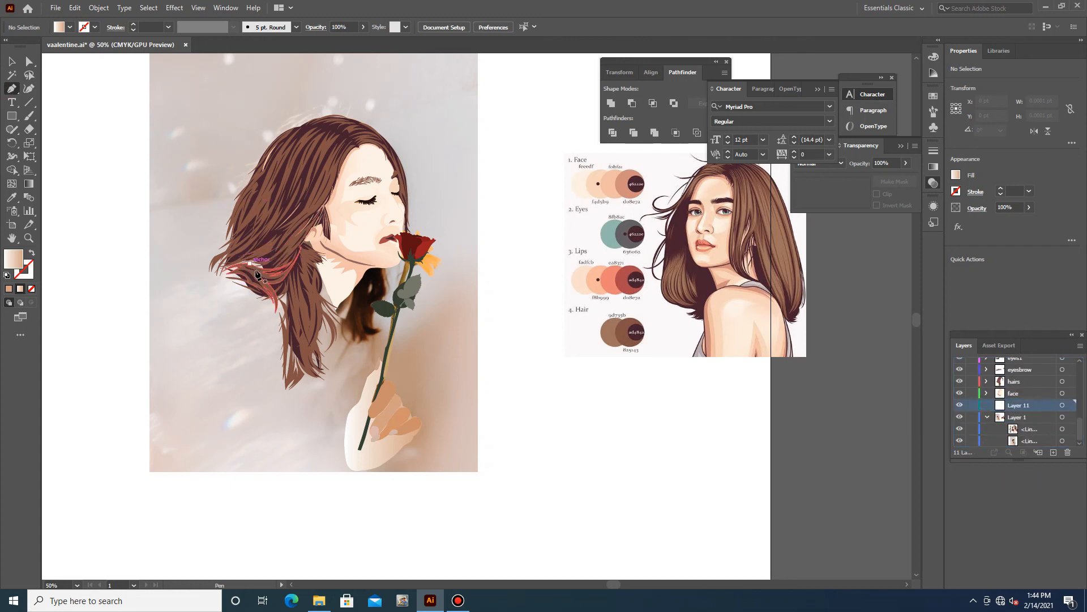
Trace the front contour of the body with the Pen tool, from the base of the neck down to the wrist
click(341, 309)
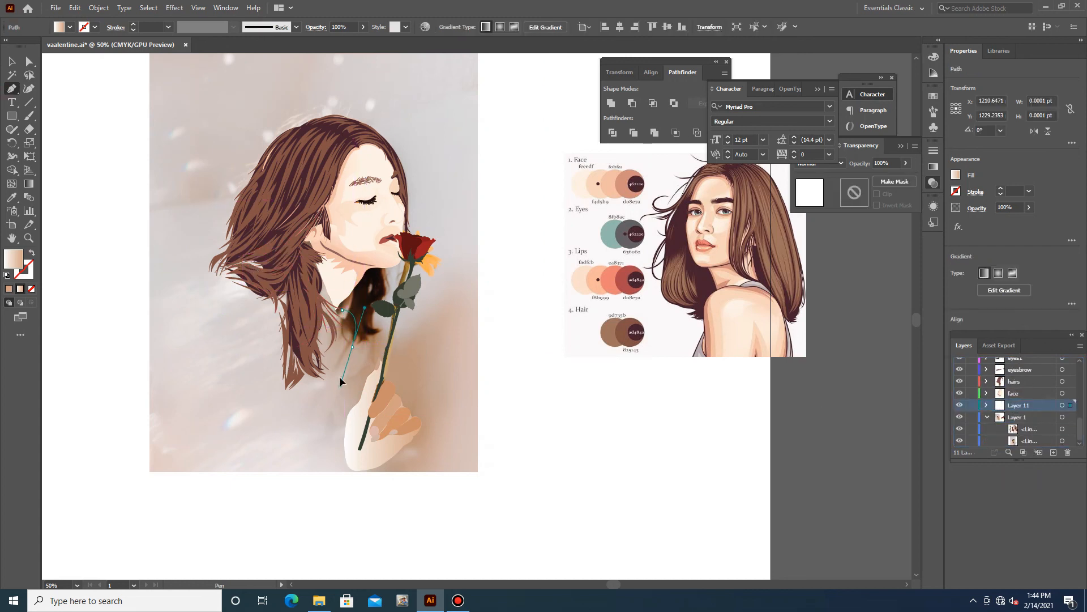
drag(338, 367, 363, 369)
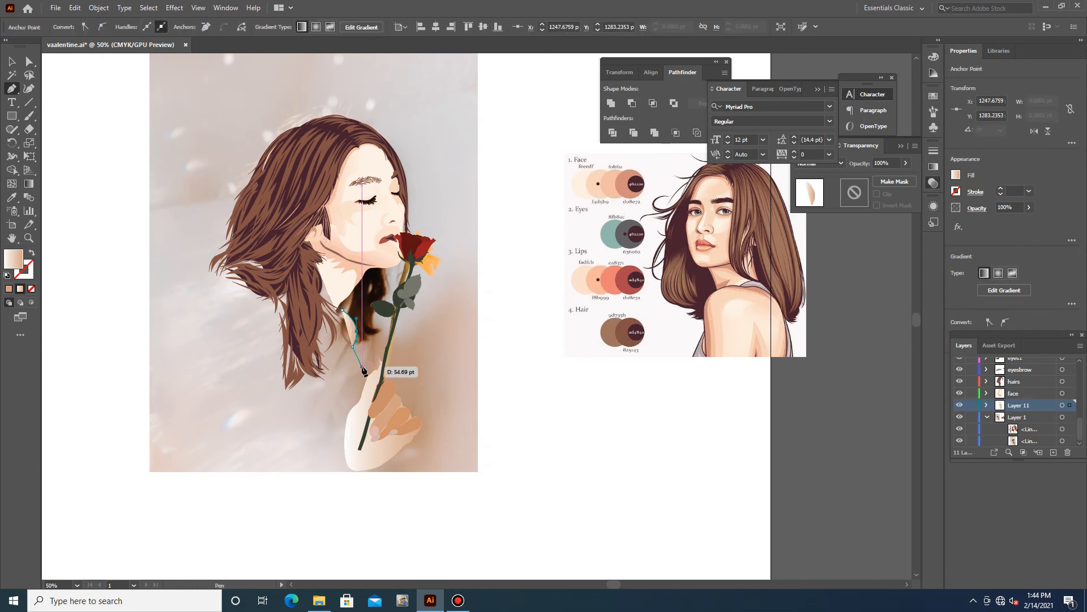
key(ctrl+z)
click(367, 324)
drag(351, 377, 301, 415)
click(351, 377)
scroll(322, 361, down, 1)
click(326, 354)
drag(343, 375, 357, 376)
click(341, 375)
scroll(351, 379, down, 1)
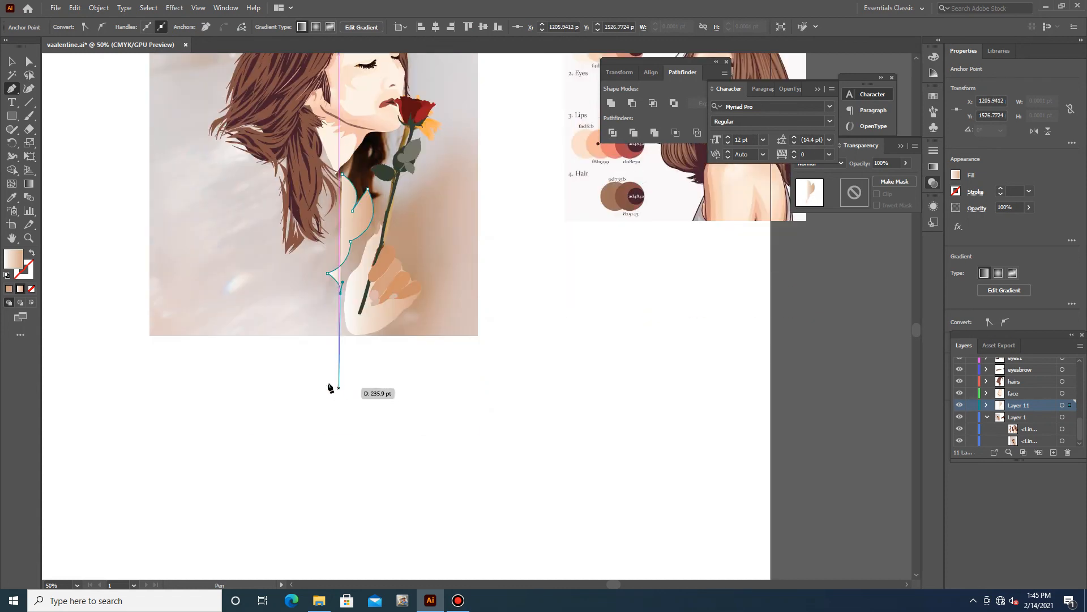
Continue the body outline around the forearm, elbow, back and shoulder, close it at the neck, and deselect it
drag(416, 315, 427, 345)
click(407, 349)
click(214, 352)
click(129, 259)
drag(186, 213, 154, 226)
click(186, 213)
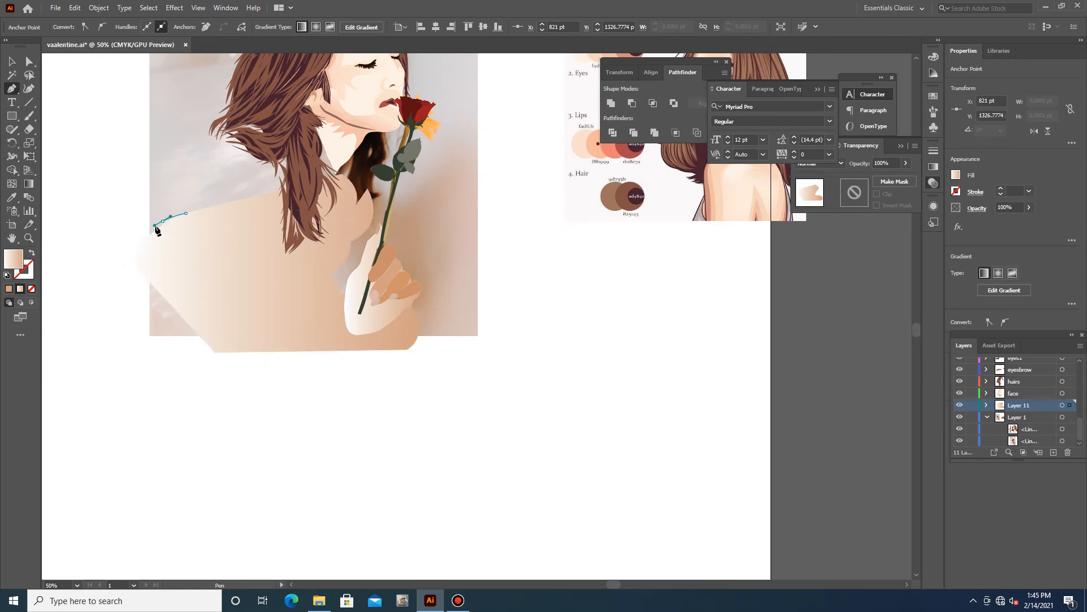
drag(196, 182, 243, 127)
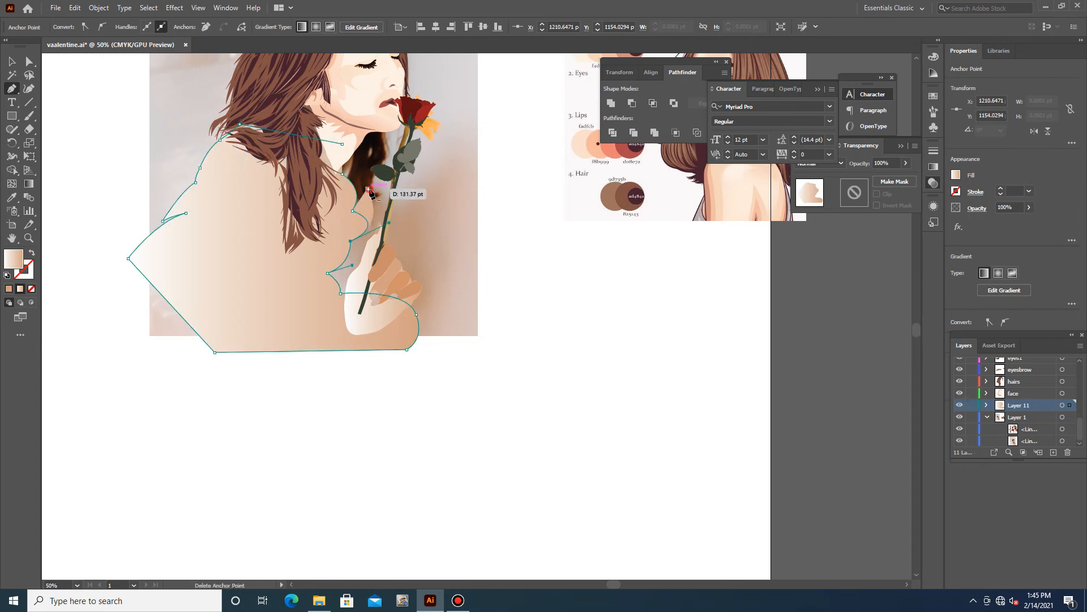
click(342, 175)
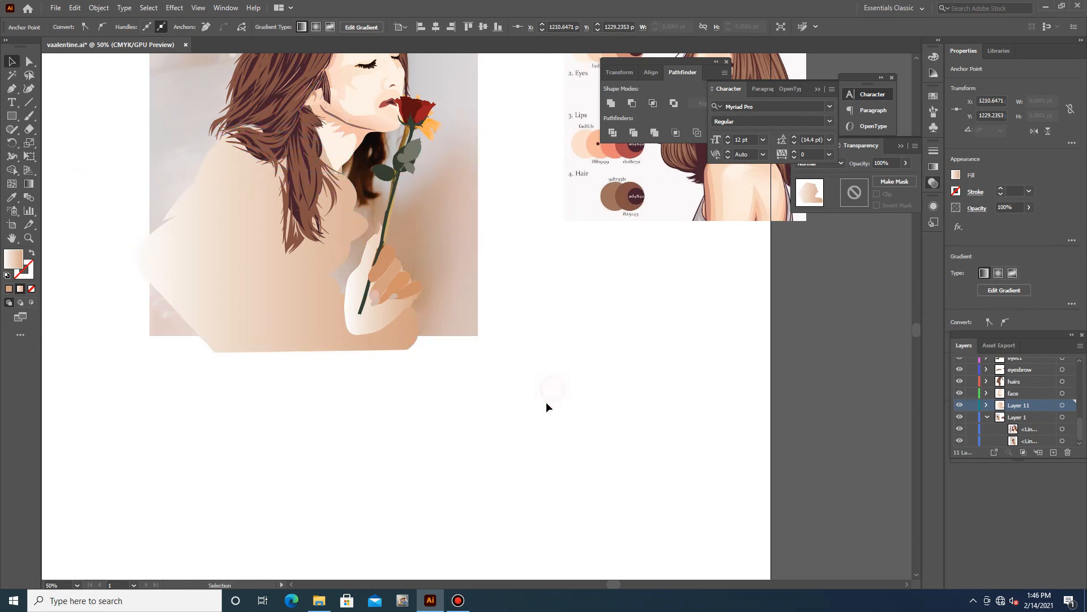
ctrl+click(546, 405)
Draw thin curved shading shapes with the Pen tool on the shoulder, across the torso, and along the elbow and lower arm
drag(282, 176, 272, 130)
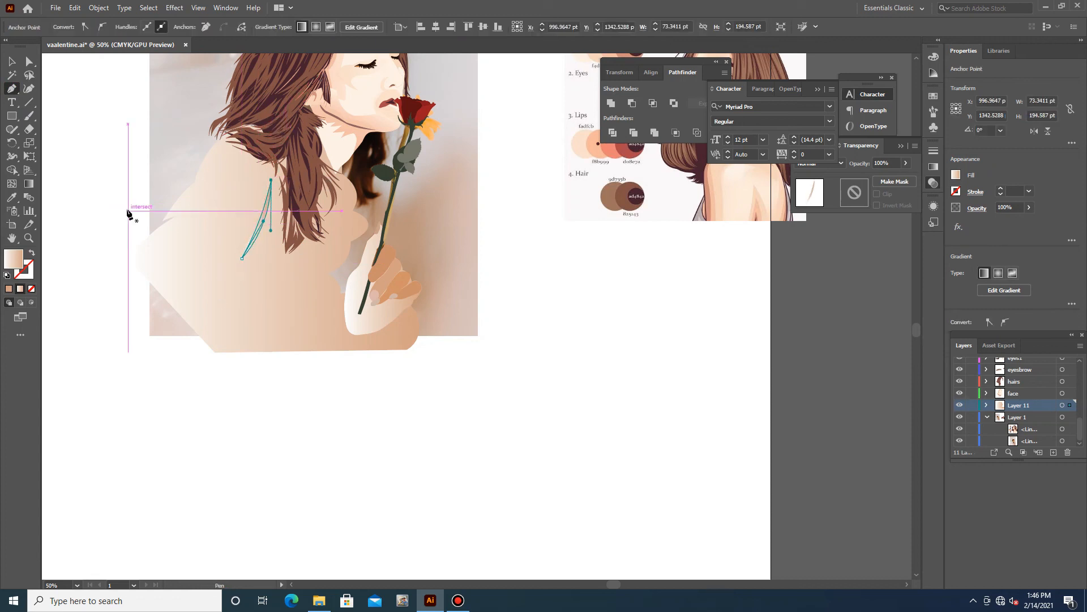
drag(242, 273, 320, 323)
mouse_move(197, 230)
mouse_down()
mouse_move(139, 258)
mouse_move(198, 234)
mouse_up()
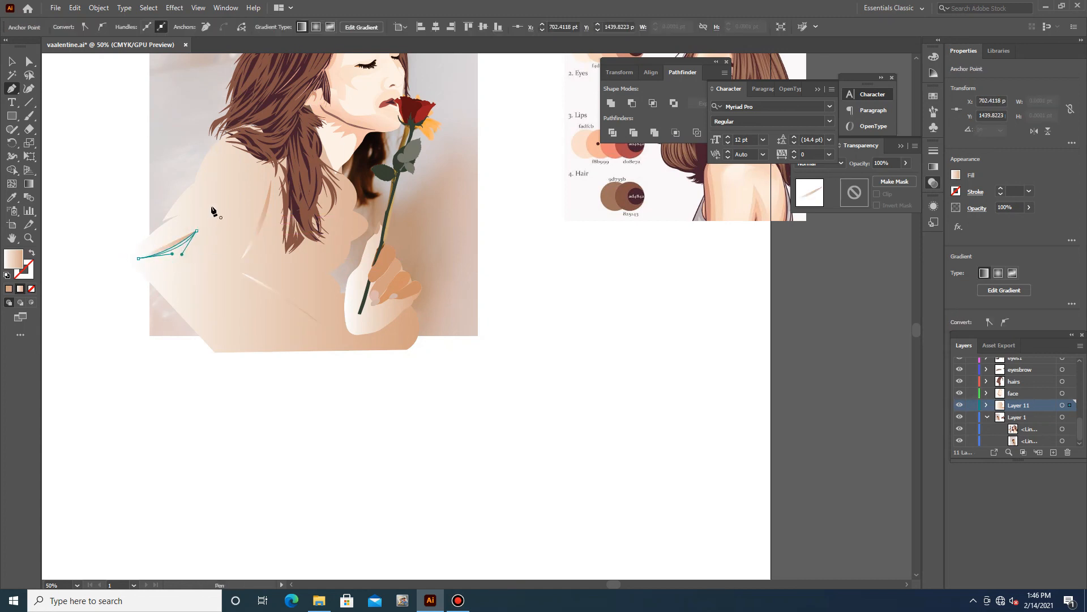
drag(204, 302, 226, 320)
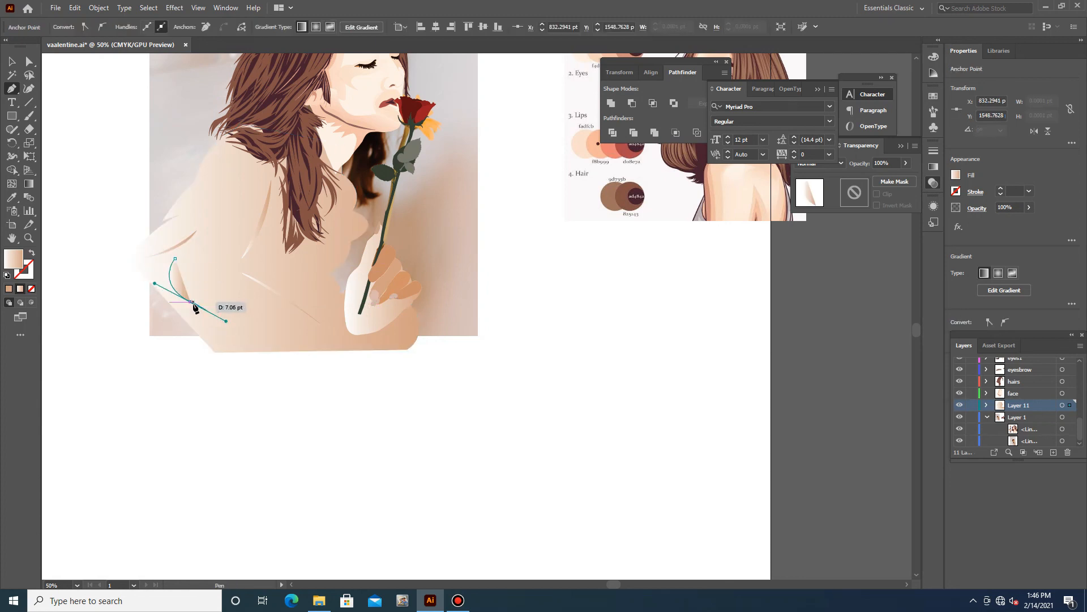
click(296, 347)
key(ctrl+z)
drag(175, 259, 154, 283)
key(ctrl+shift+z)
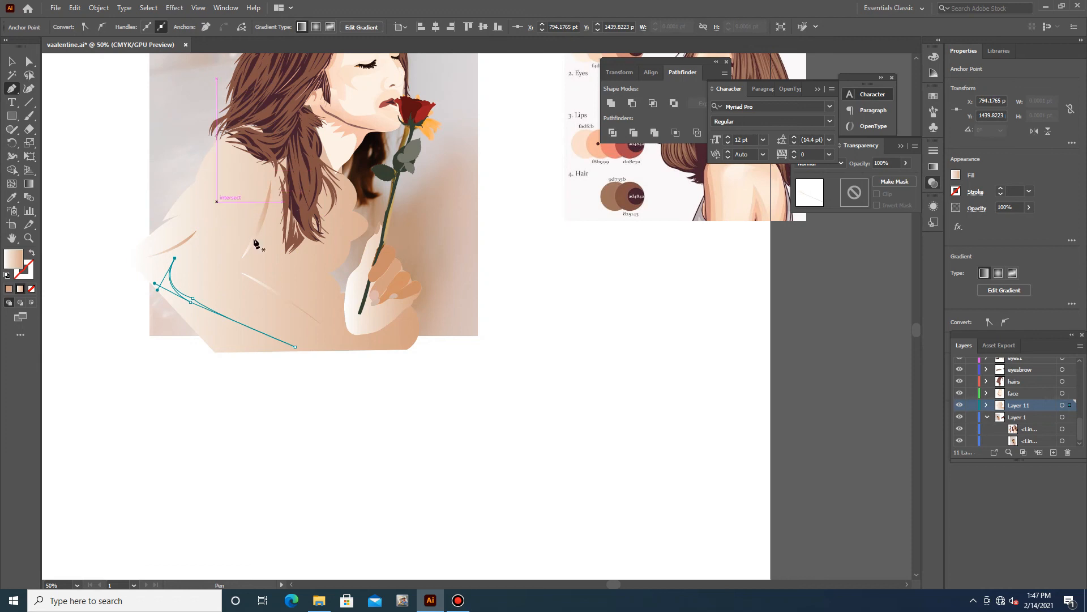
Draw thin sliver-shaped folds with the Pen tool beside the hair ends, on the chest and near the wrist
click(345, 191)
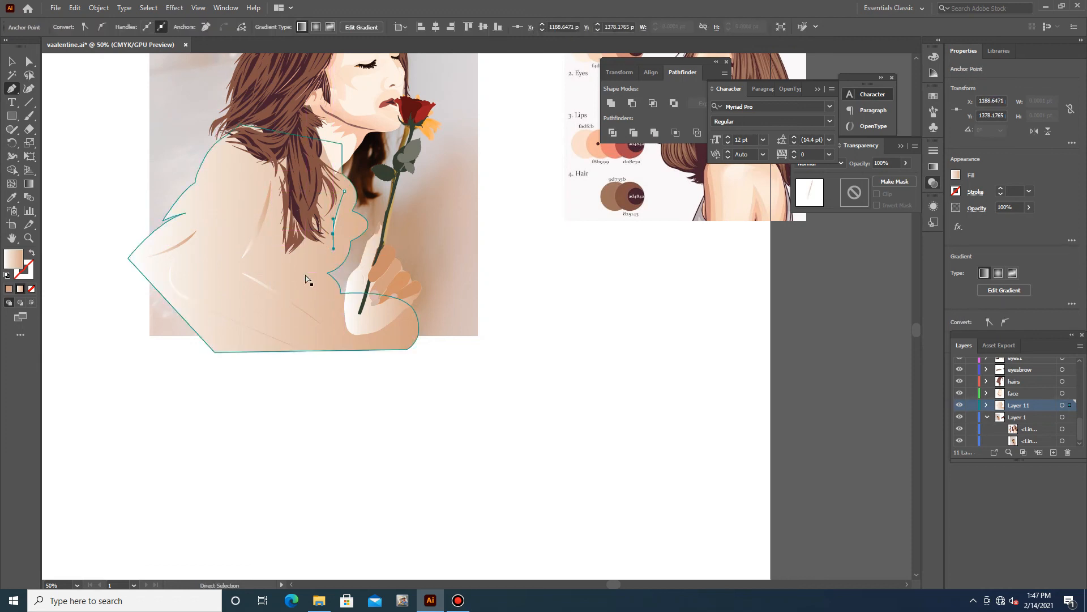
click(333, 219)
drag(309, 267, 340, 223)
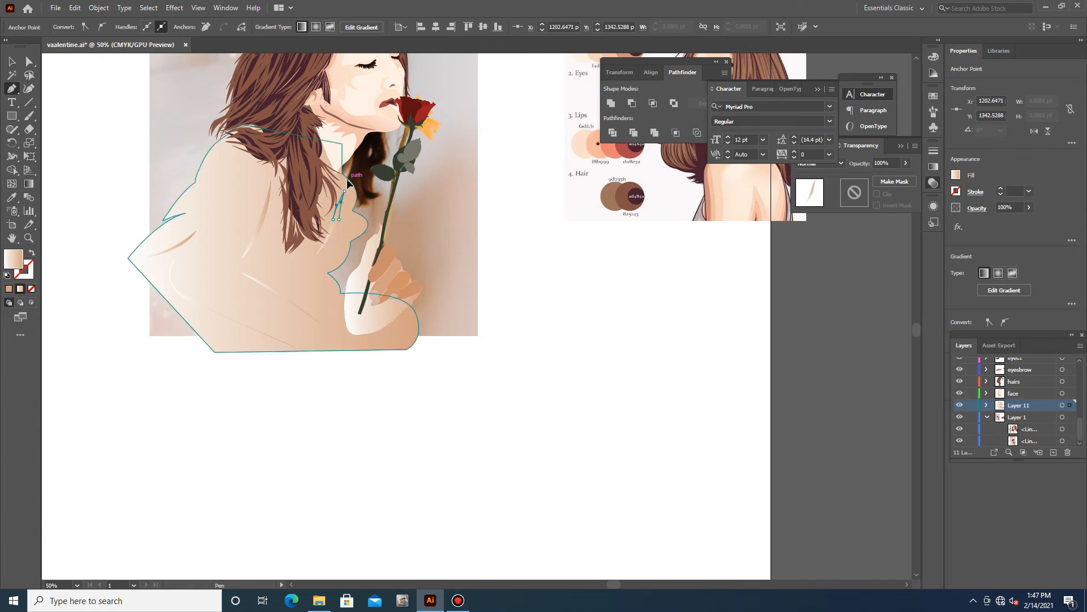
drag(318, 266, 320, 273)
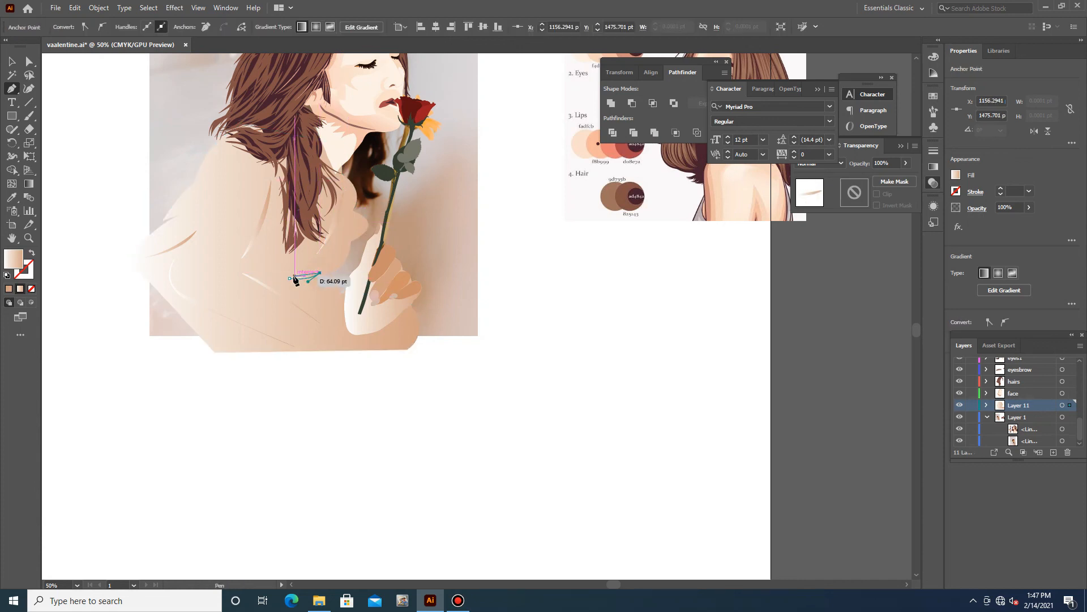
click(333, 323)
drag(336, 299, 326, 300)
Undo the entire body drawing along with its new layer, and hide the reference photo
scroll(368, 303, down, 4)
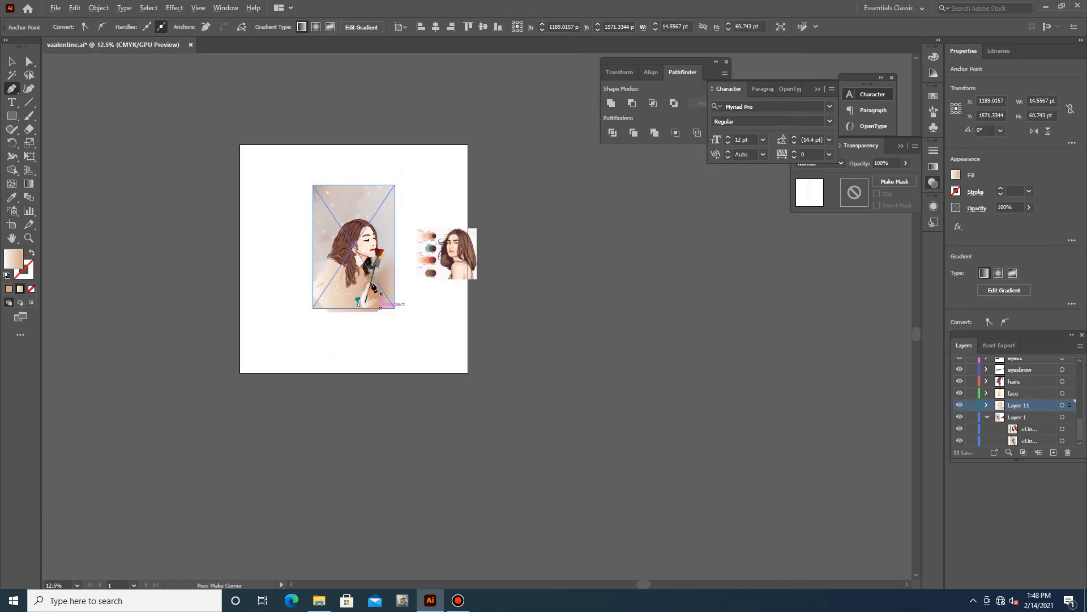
scroll(388, 339, up, 4)
scroll(389, 339, down, 2)
key(ctrl+z)
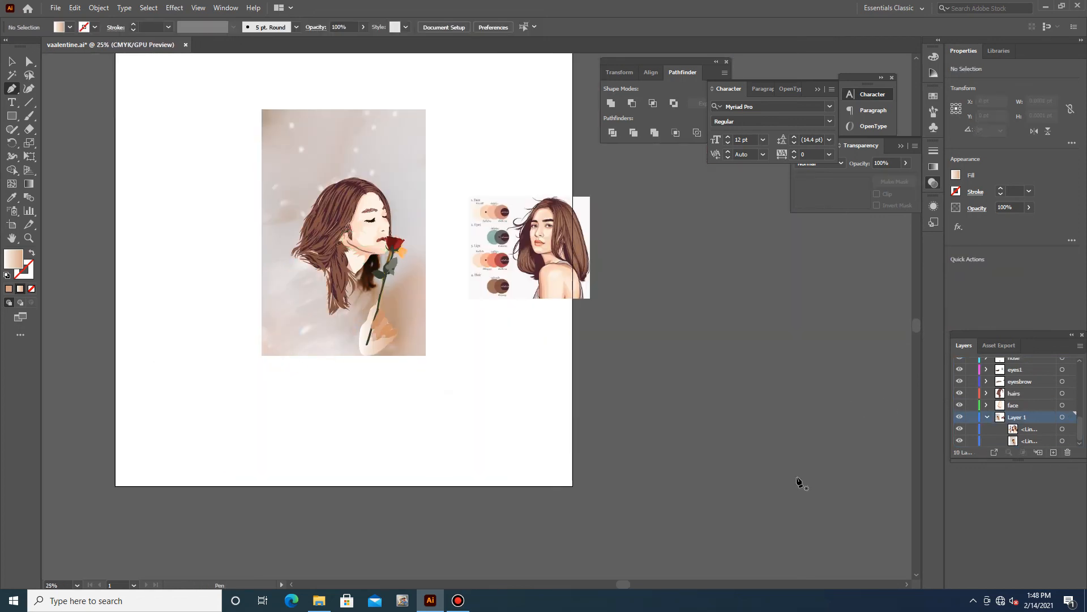
click(960, 441)
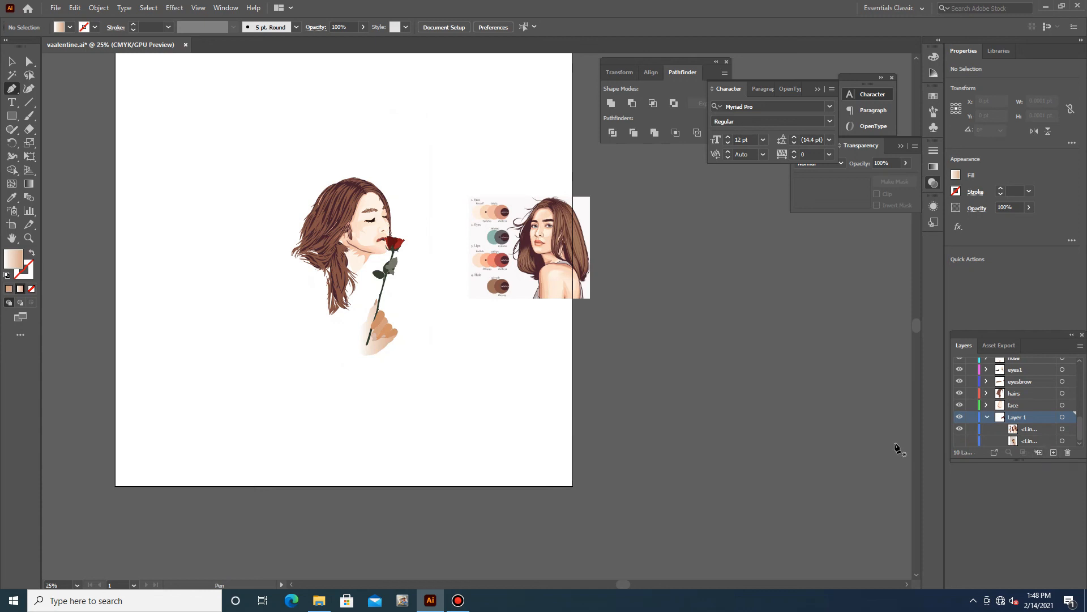
Reduce the opacity of the jaw and neck shading shape in the face layer to 71% and deselect it
scroll(419, 327, up, 2)
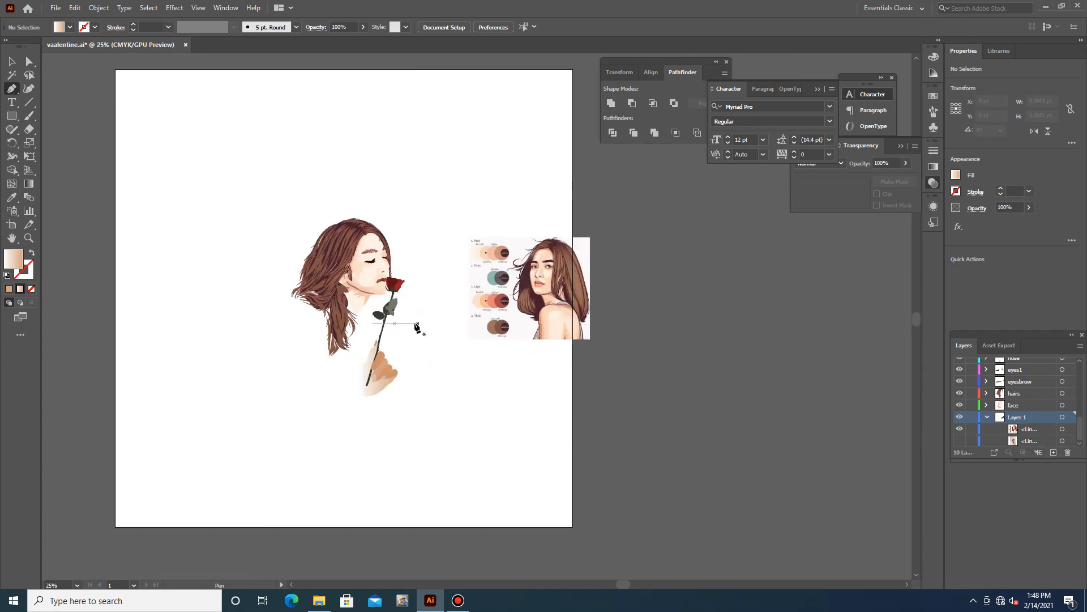
scroll(350, 300, up, 7)
key(v)
click(388, 338)
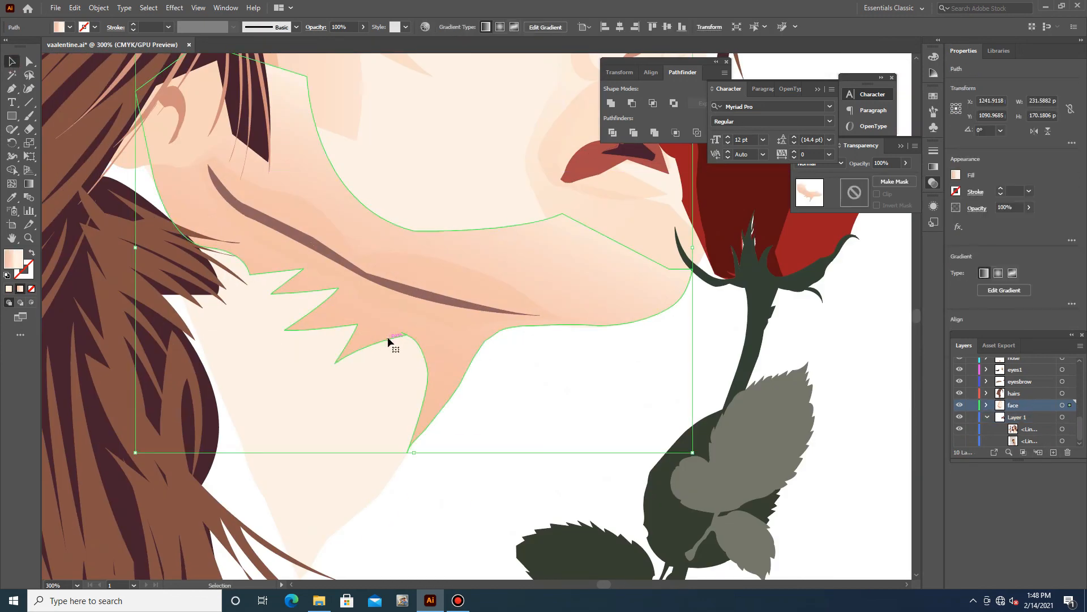
click(363, 27)
drag(364, 41, 353, 44)
scroll(735, 439, down, 4)
click(92, 177)
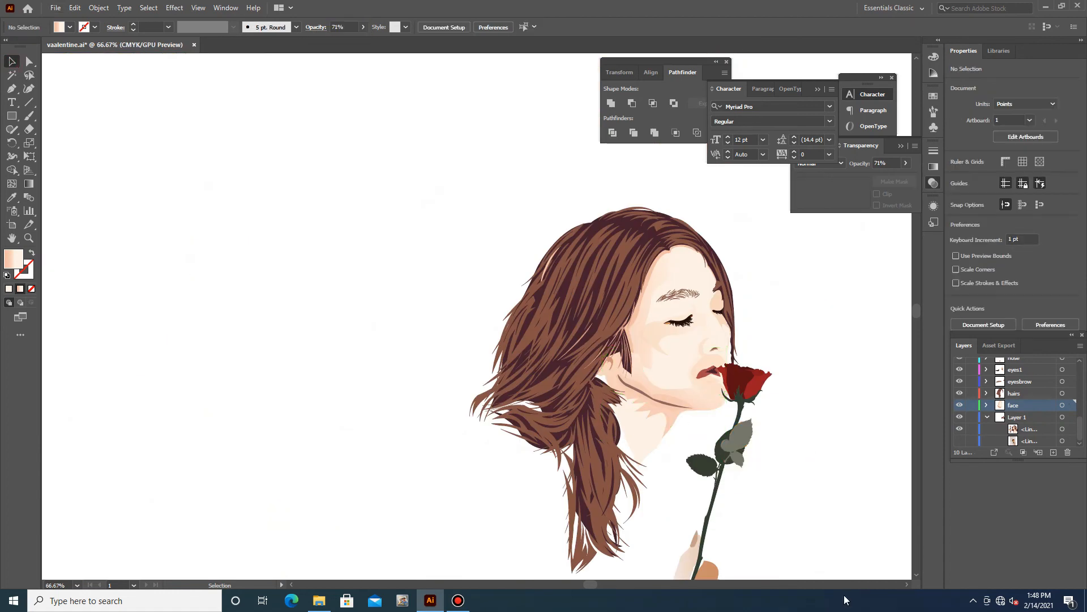
scroll(737, 454, right, 3)
scroll(742, 529, down, 2)
click(758, 417)
right_click(735, 428)
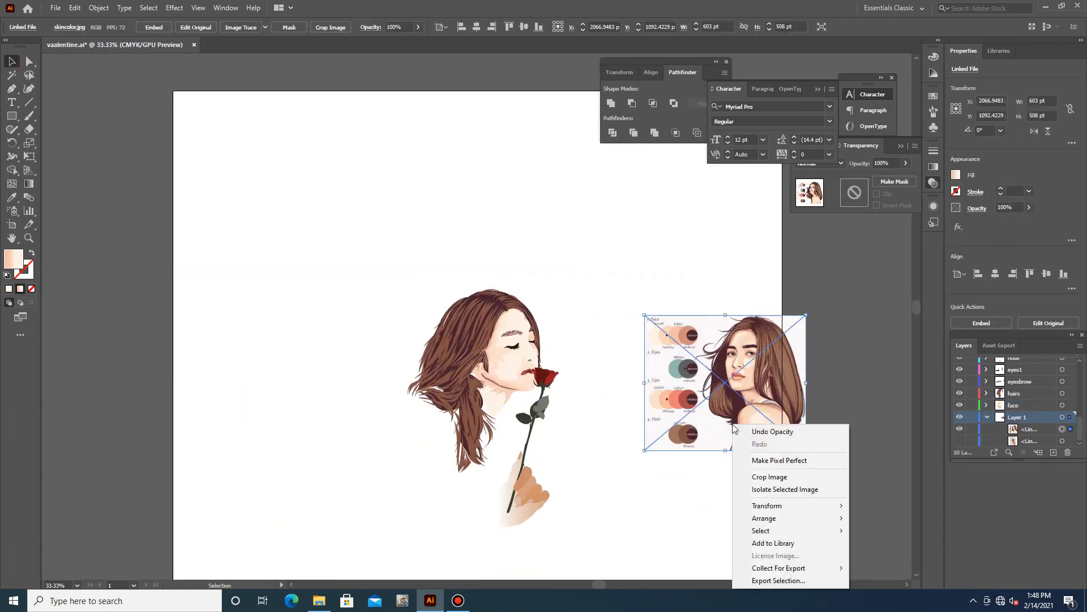
key(Escape)
Show the reference photo and add a new layer named hair2 directly above the hairs layer
click(959, 441)
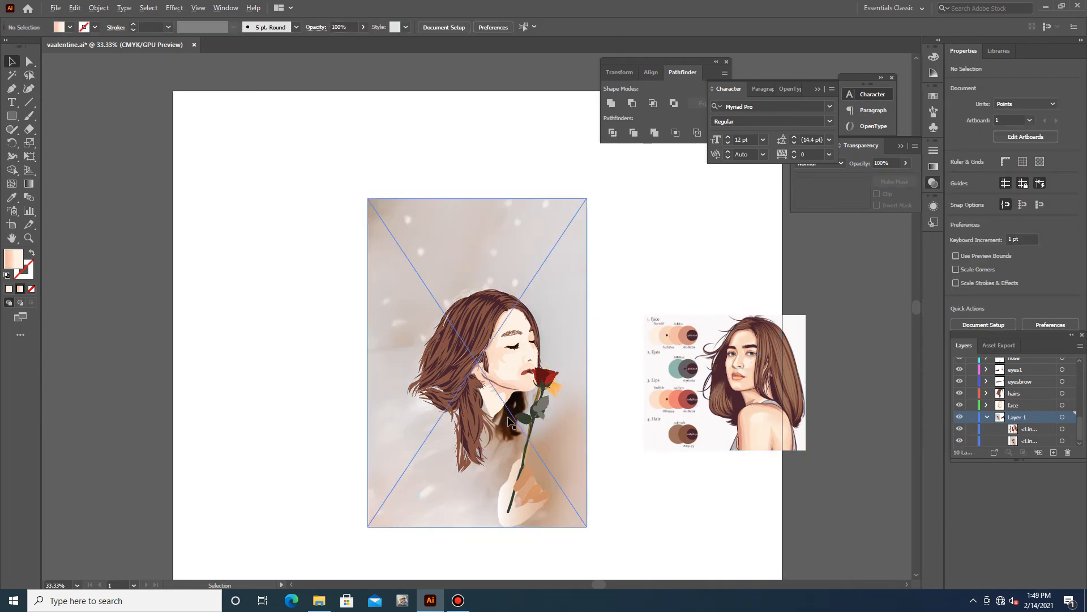
key(ctrl+equal)
key(ctrl+equal)
key(ctrl+equal)
key(ctrl+equal)
click(1021, 392)
key(p)
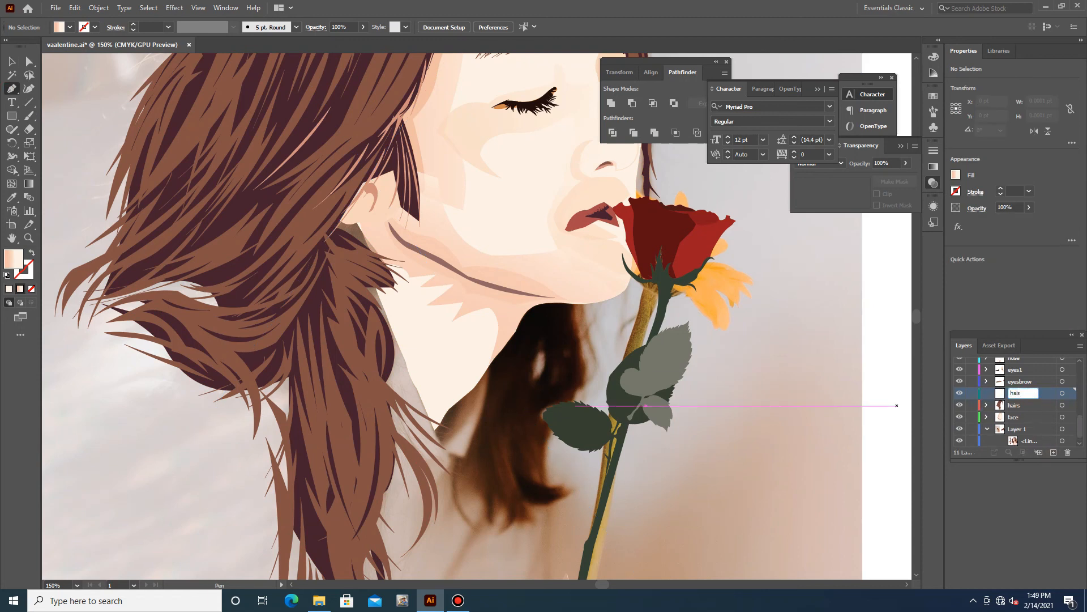
key(Return)
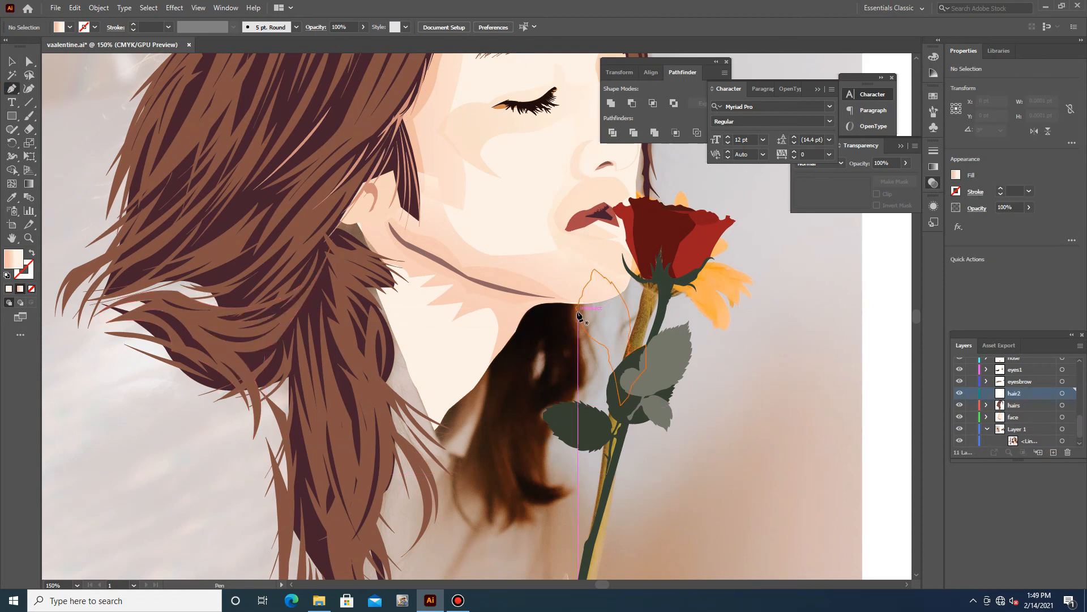
ctrl+click(616, 398)
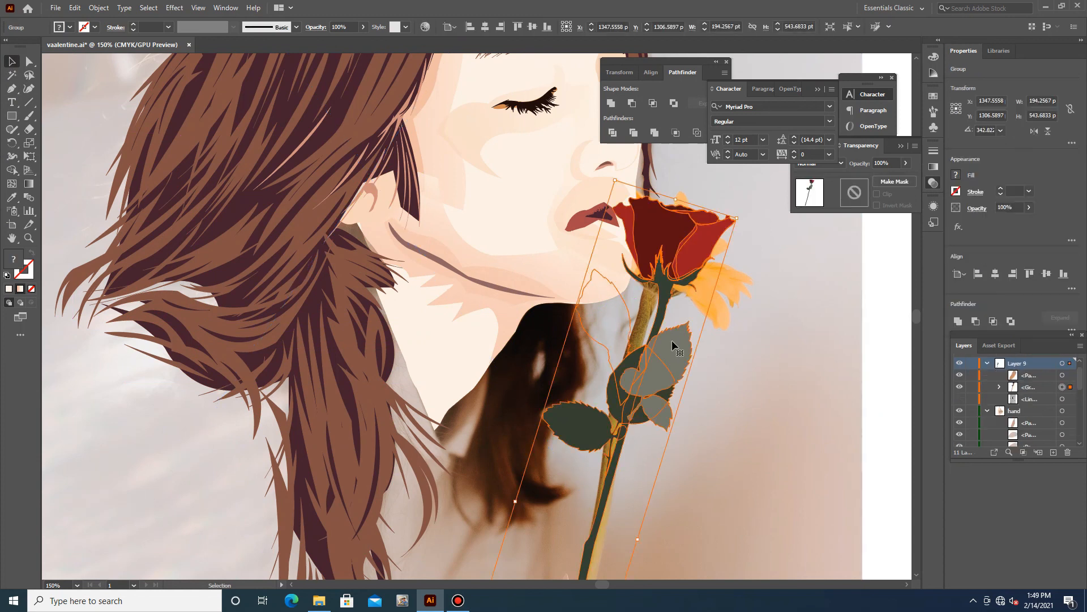
key(i)
click(616, 399)
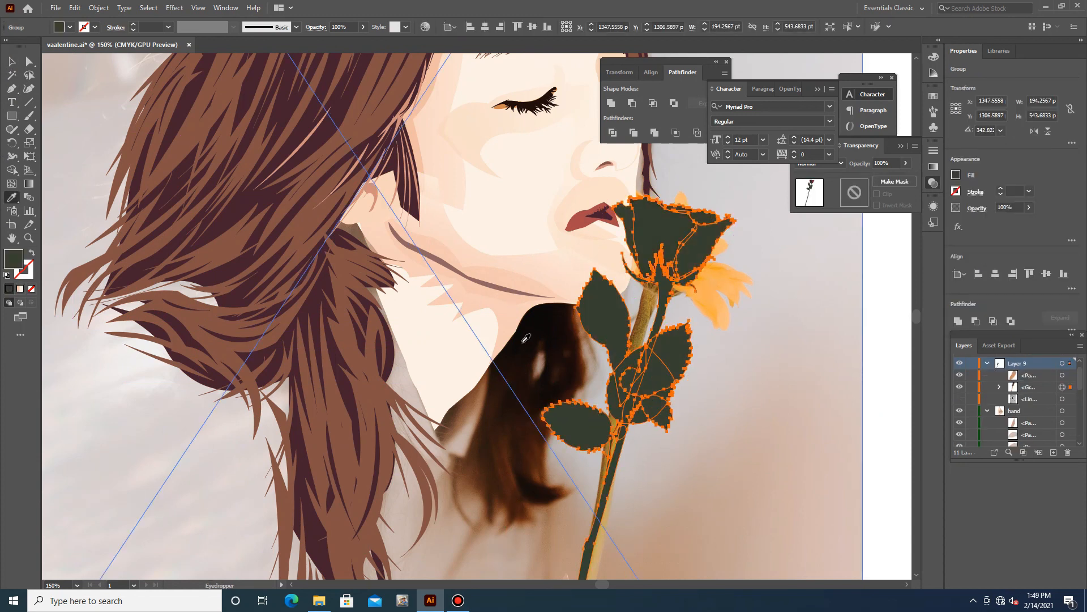
key(ctrl+z)
key(v)
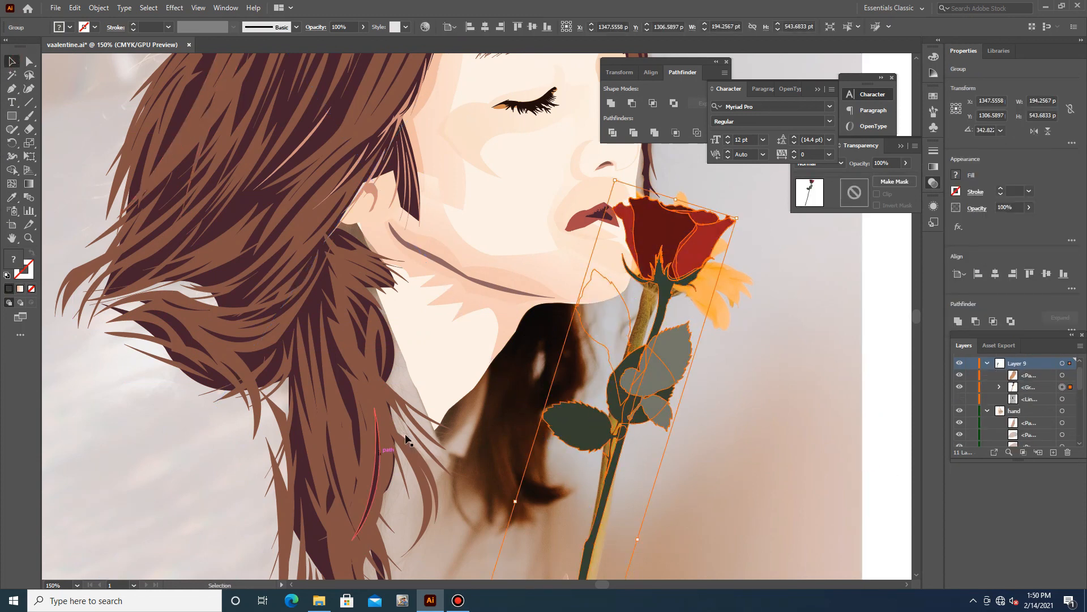
On the hair2 layer, trace the outer edge and jagged tips of the hair behind the neck with the Pen tool
scroll(1020, 416, down, 5)
click(1014, 381)
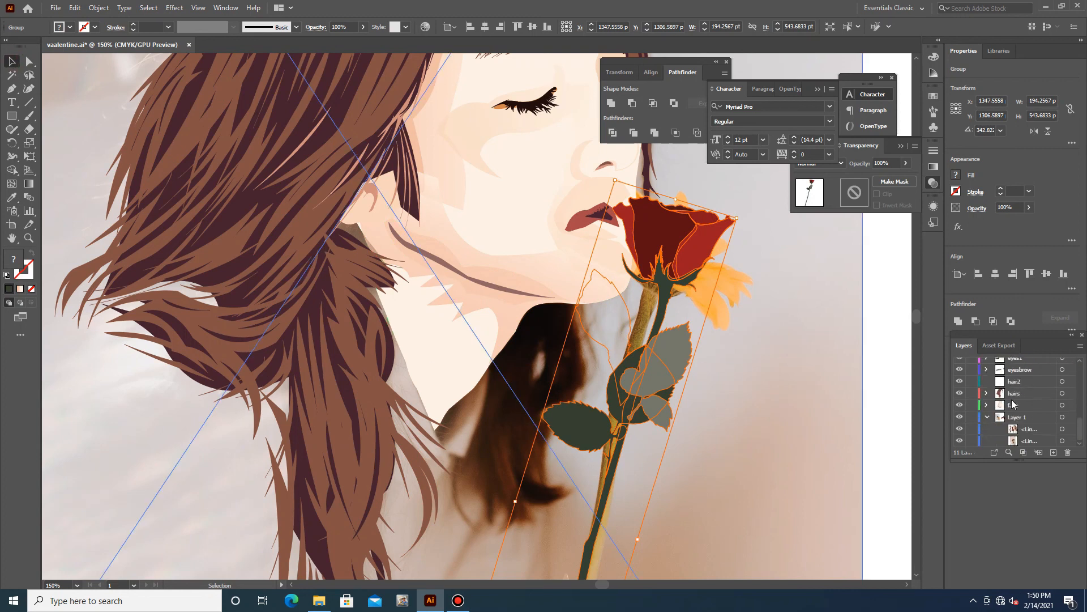
click(210, 172)
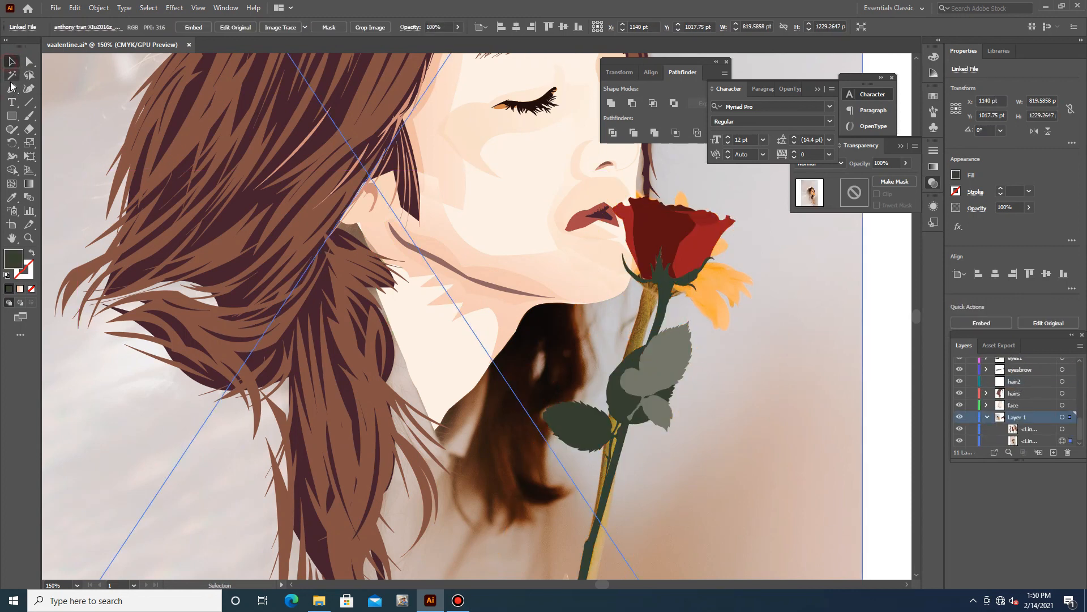
click(573, 311)
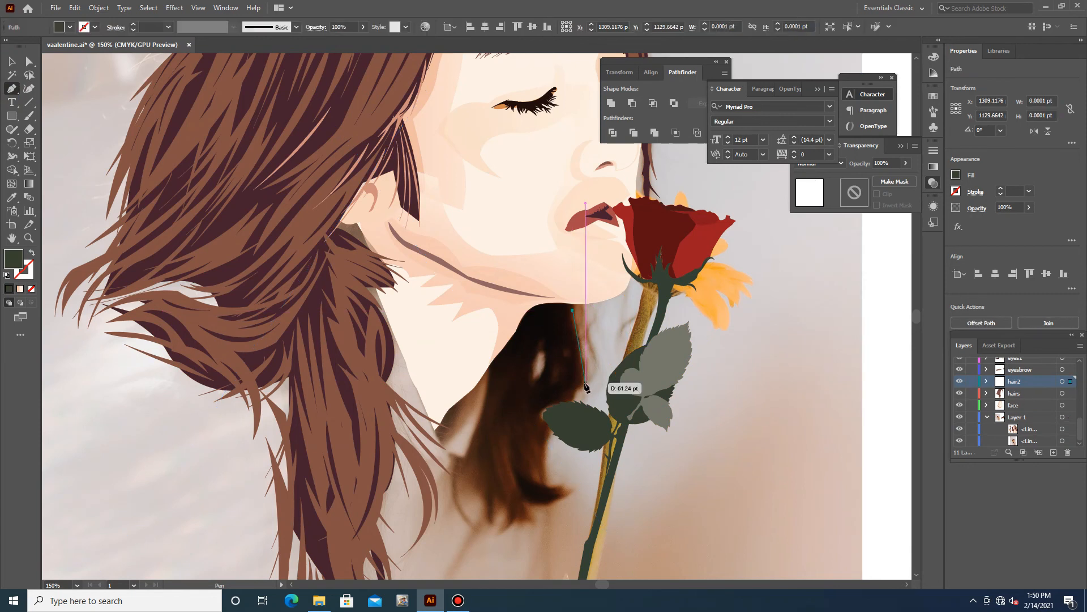
drag(578, 388, 562, 406)
drag(551, 480, 589, 484)
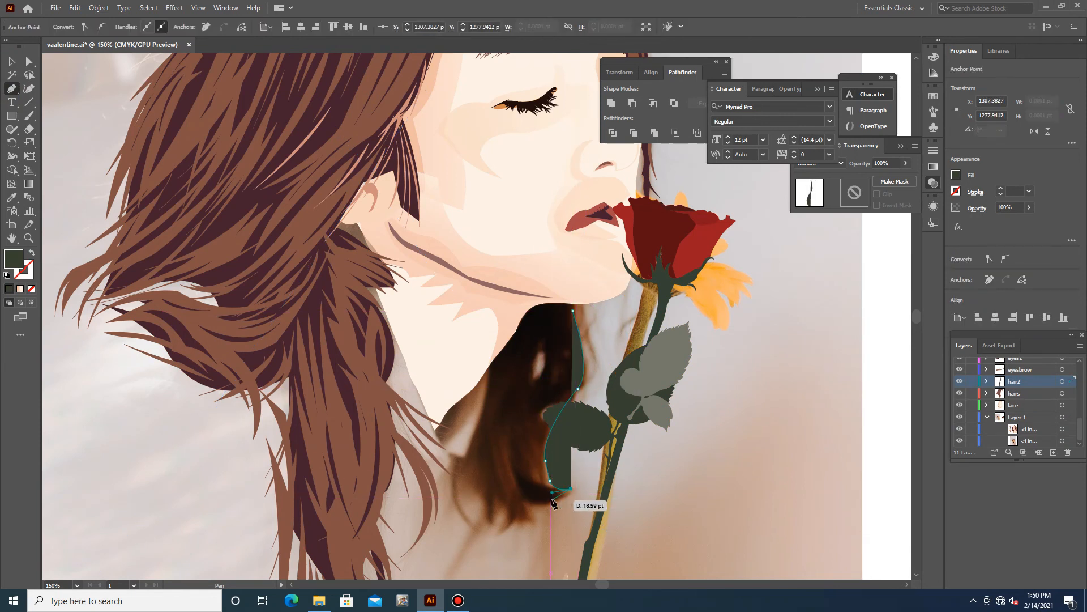
click(529, 501)
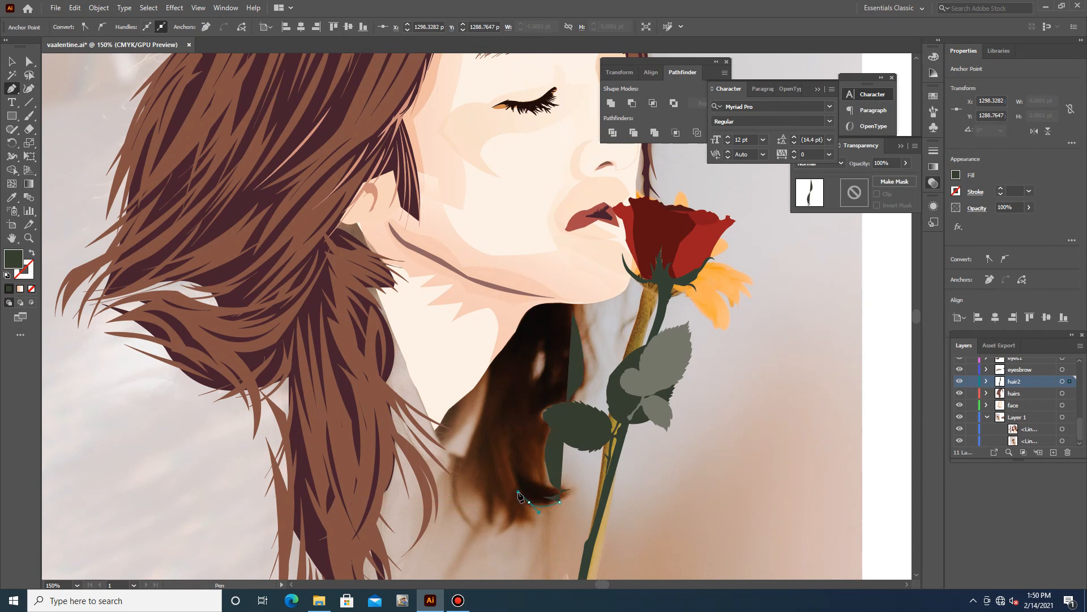
click(540, 516)
click(529, 513)
click(541, 526)
click(530, 520)
click(517, 529)
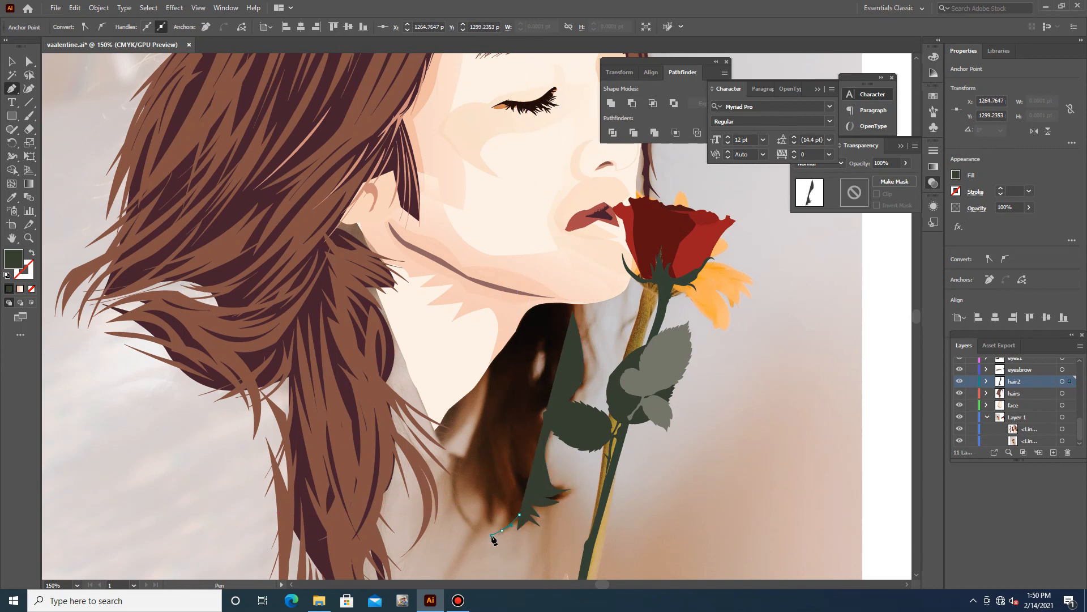
Close the hair shape along its inner edge and under the jaw, and fill it with the dark maroon sampled from the main hair
click(492, 535)
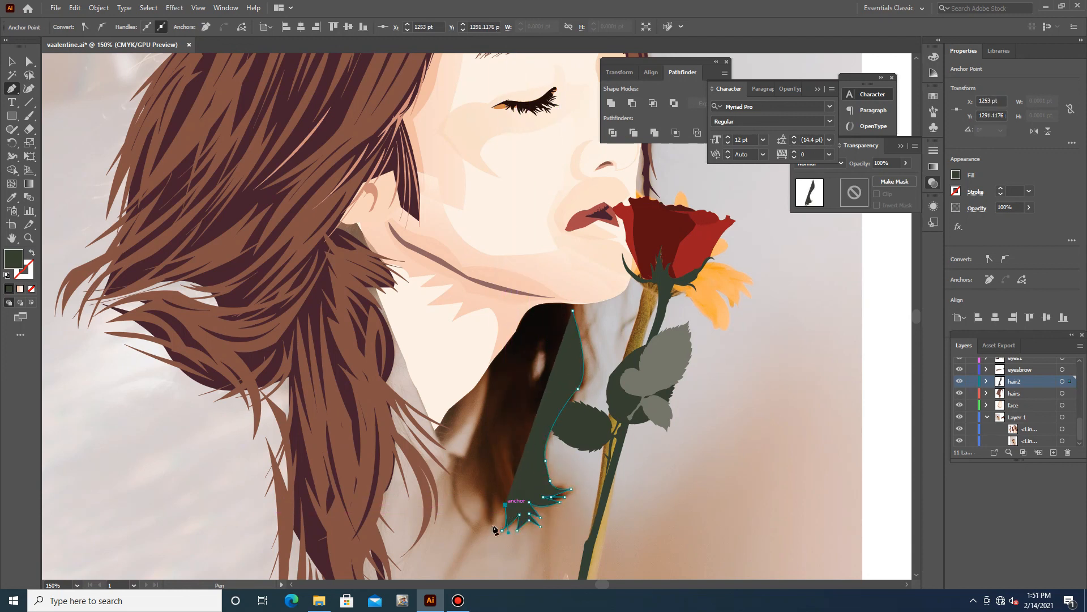
click(492, 526)
click(506, 504)
click(484, 497)
click(452, 459)
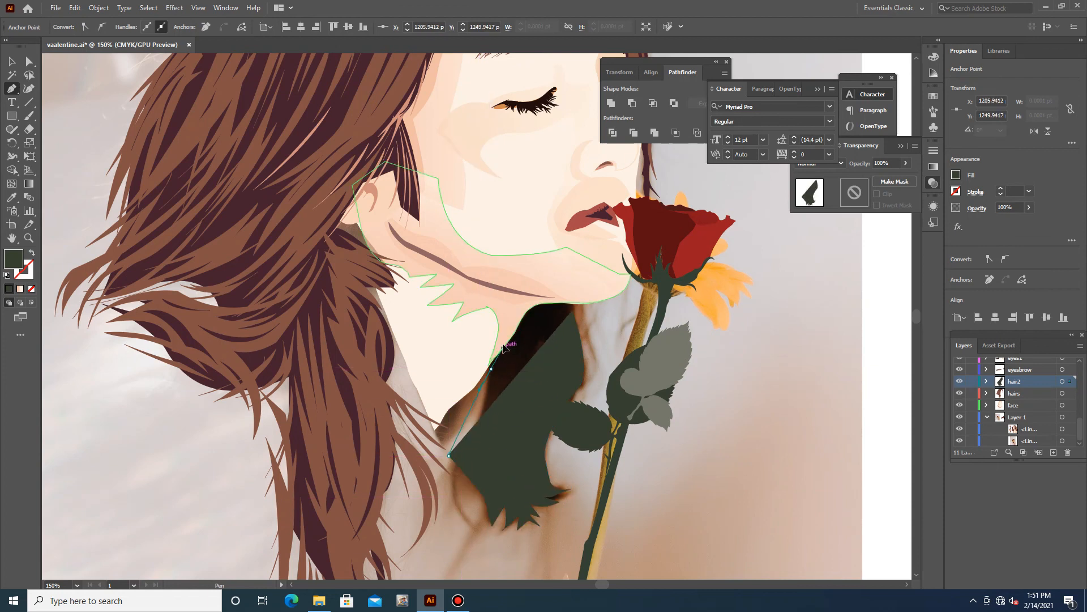
click(491, 370)
click(520, 338)
drag(573, 311, 622, 328)
click(578, 388)
key(i)
click(334, 131)
key(v)
Draw a forked strand with the Pen tool along the outer edge of the new hair, facing the rose stem
key(p)
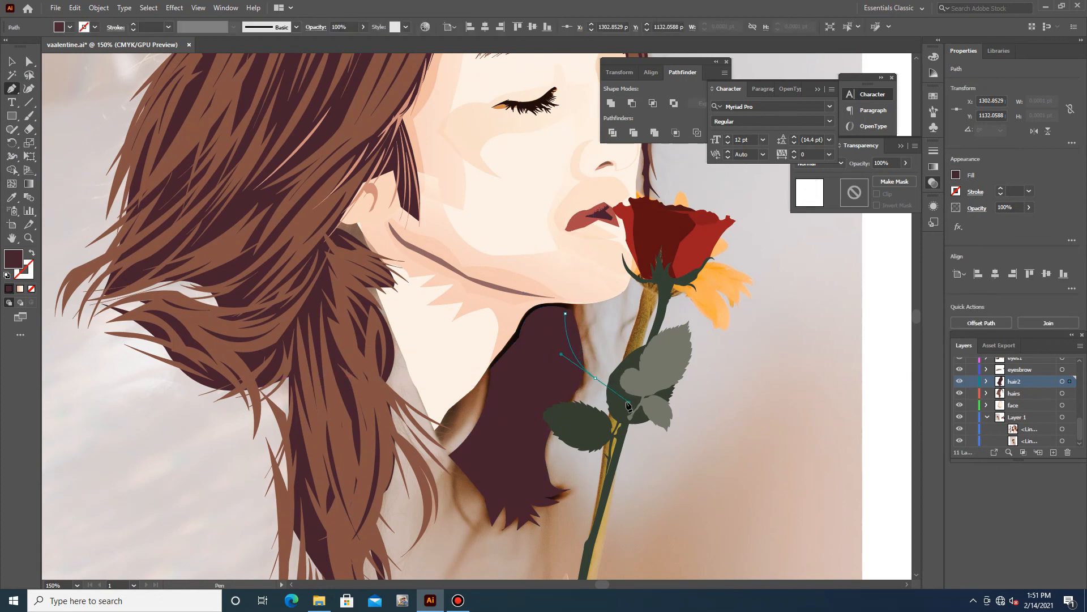
drag(629, 406, 564, 356)
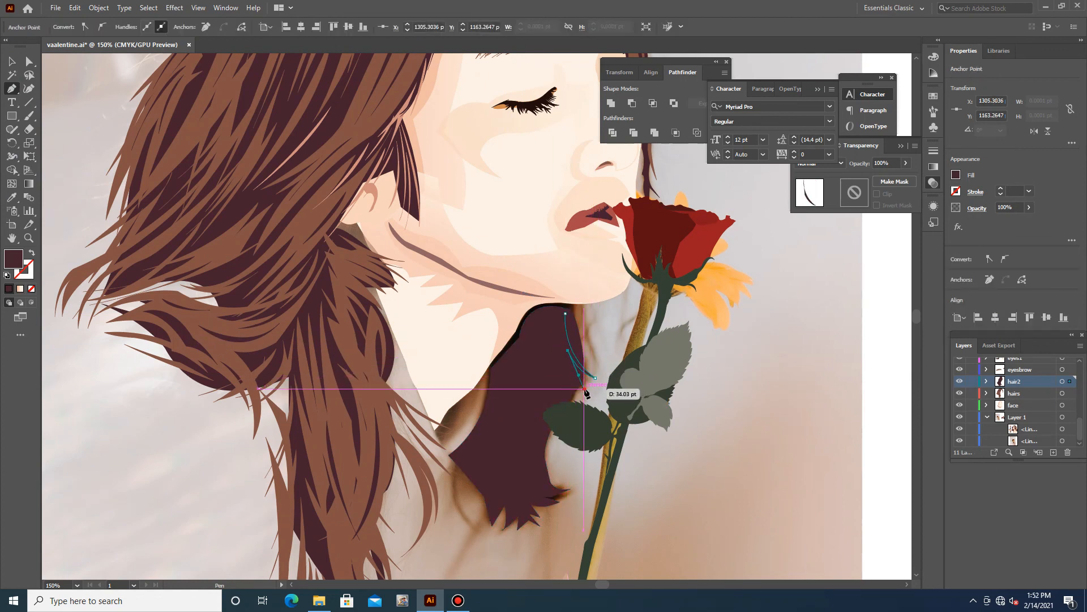
drag(581, 392, 580, 400)
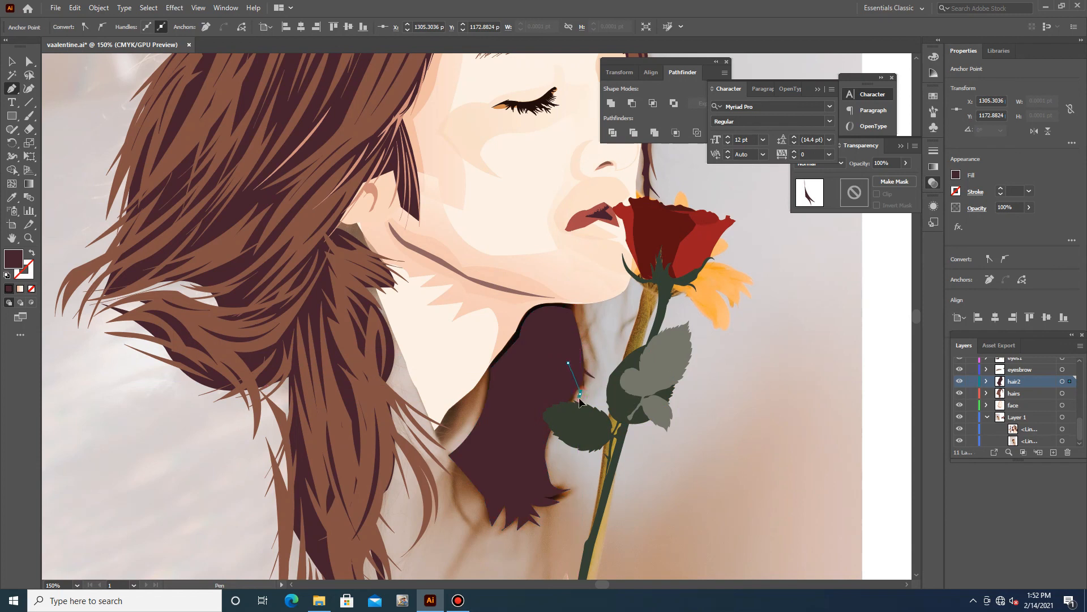
drag(548, 304, 565, 359)
drag(569, 318, 573, 308)
Draw a long wavy strand down the middle of the new hair and thin curved strands on its neck side
click(529, 327)
drag(517, 390, 513, 404)
drag(553, 507, 555, 513)
drag(516, 426, 516, 426)
drag(526, 428, 525, 414)
click(529, 327)
click(494, 407)
drag(439, 470, 383, 494)
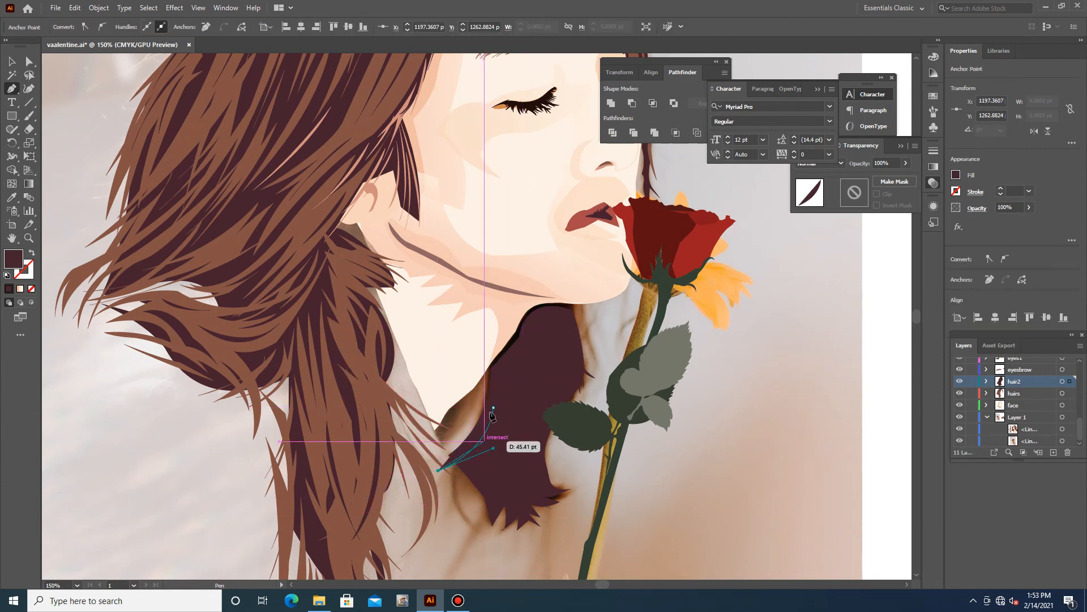
drag(439, 471, 449, 480)
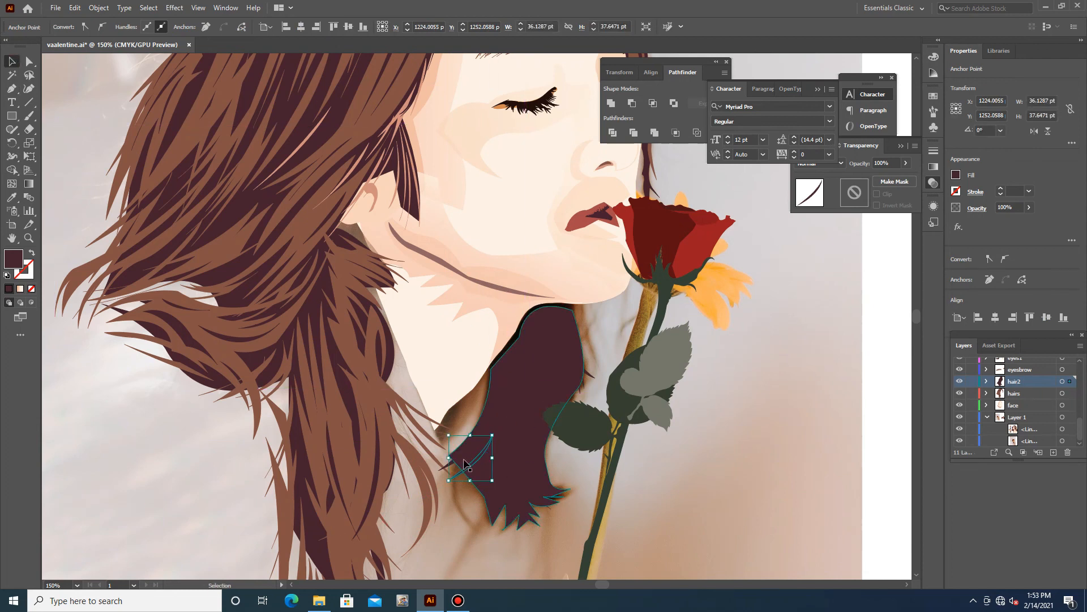
Recolour the new strands with the lighter brown sampled from the main hair
key(v)
key(ctrl+z)
key(i)
click(309, 214)
key(v)
click(569, 340)
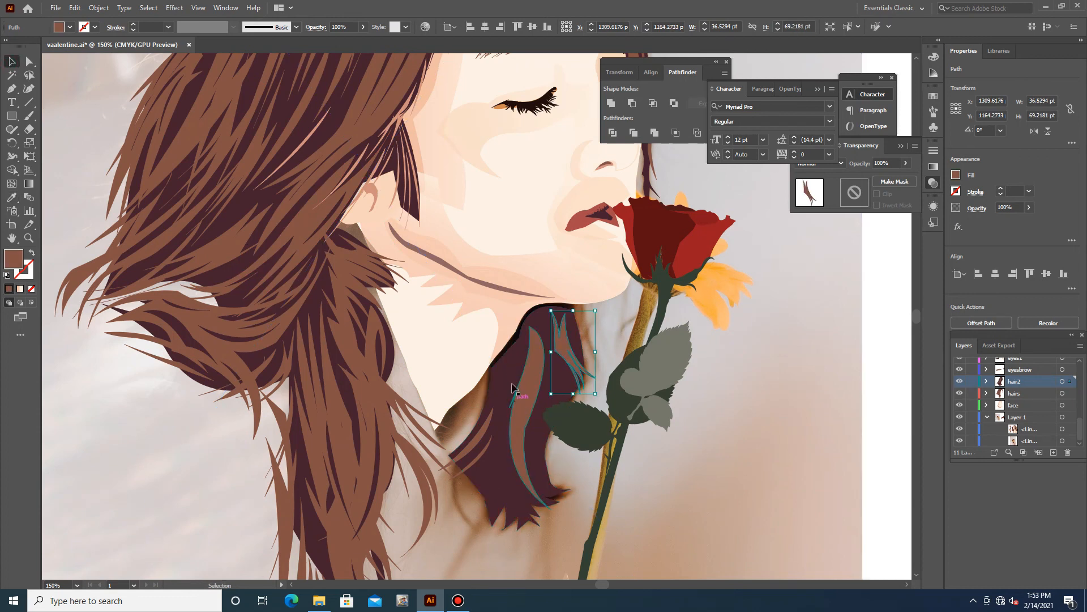
Draw more brown pointed strands with the Pen tool across the neck side and lower tips of the new hair
click(12, 89)
click(492, 513)
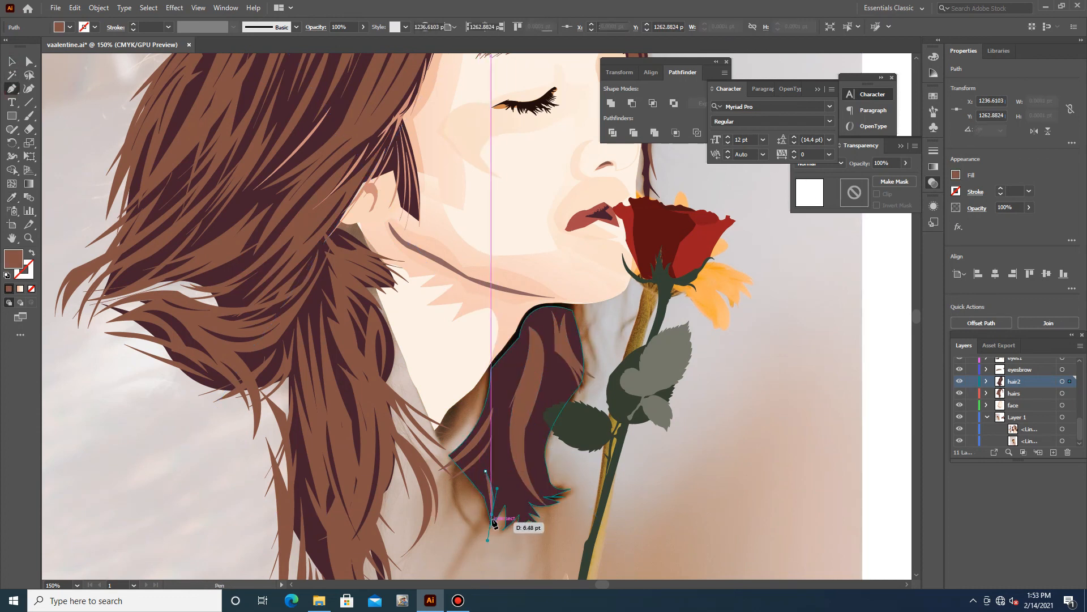
click(486, 471)
click(498, 468)
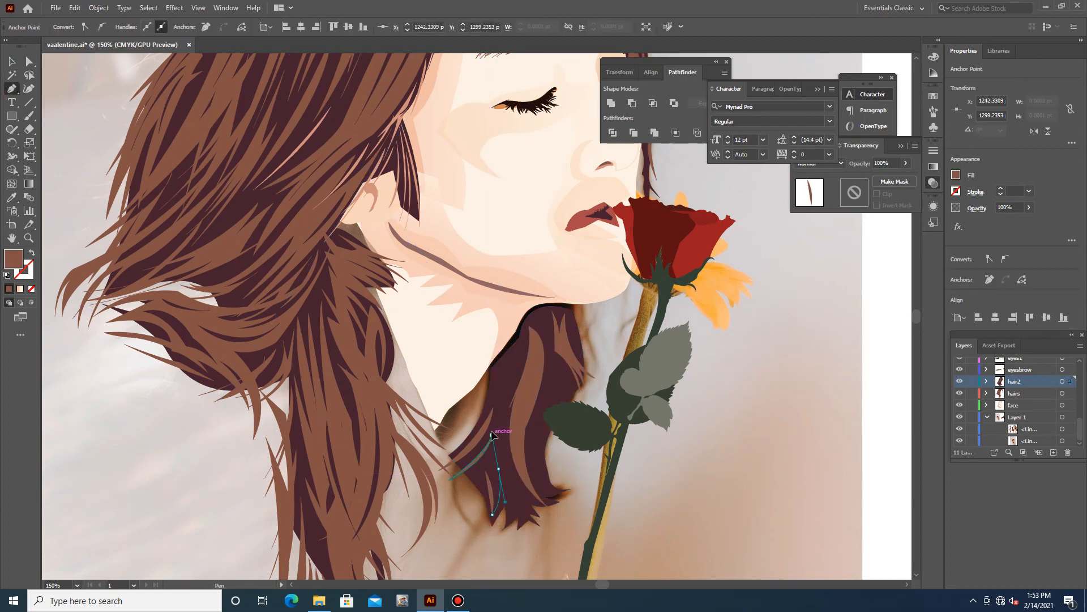
drag(504, 404, 501, 358)
click(504, 404)
click(464, 492)
click(506, 477)
click(502, 535)
drag(503, 533, 497, 389)
click(516, 351)
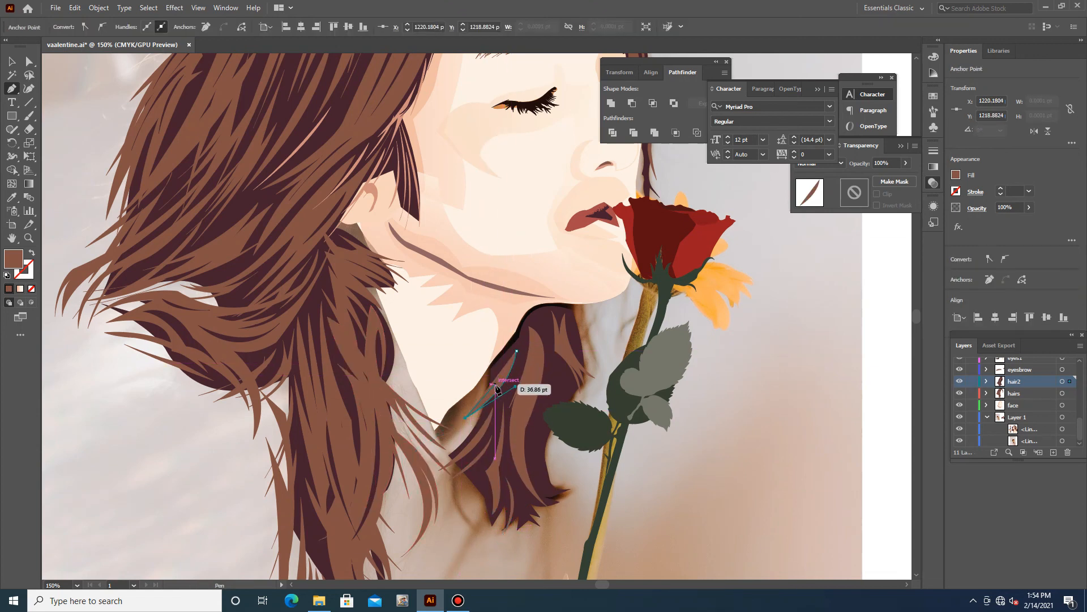
click(516, 354)
Draw brown strands on the outer side of the new hair, above, behind and below the lowest rose leaf
click(558, 377)
drag(571, 423, 580, 419)
drag(558, 377, 567, 387)
drag(567, 471, 588, 492)
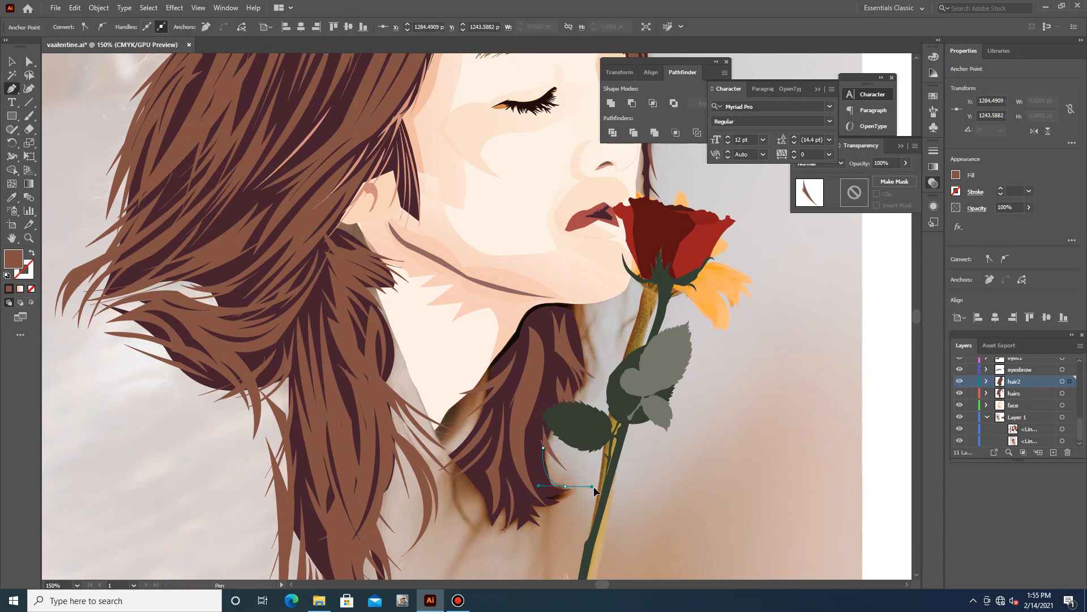
drag(534, 470, 525, 444)
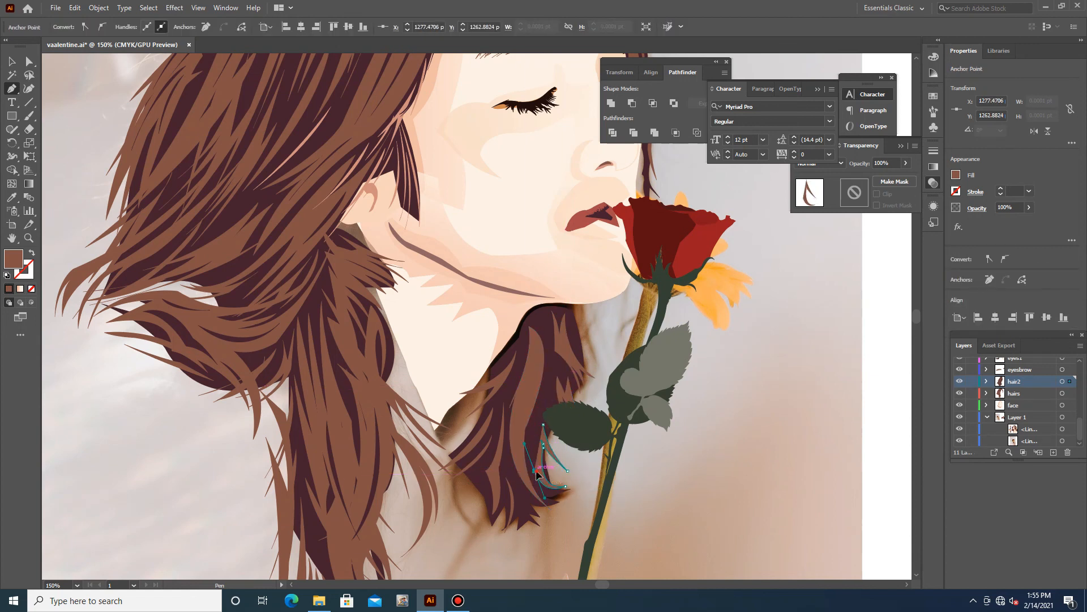
click(535, 430)
click(534, 418)
drag(551, 356, 564, 395)
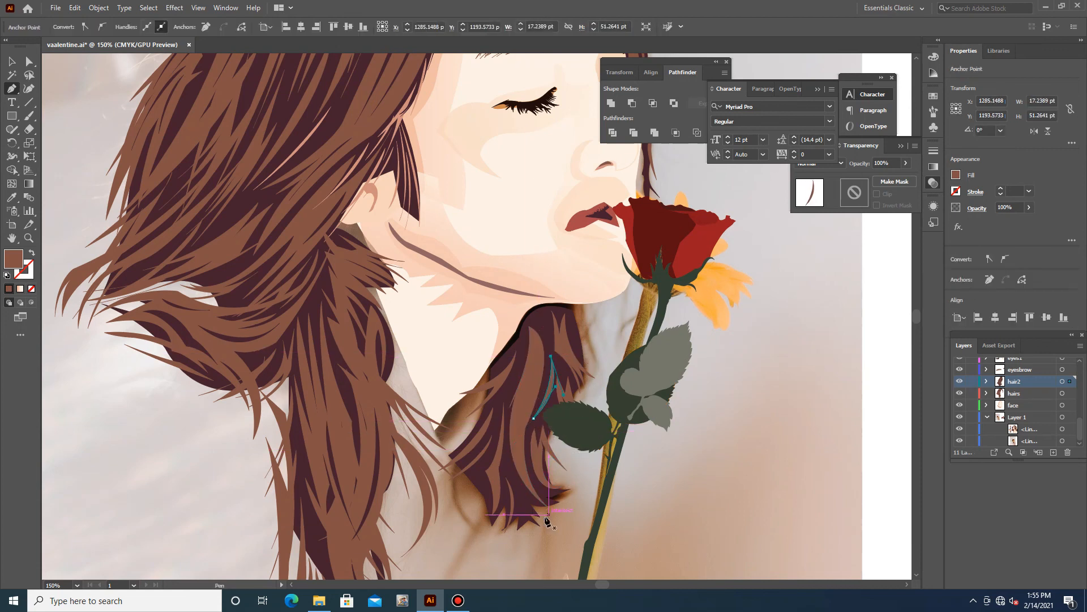
Deselect the artwork and hide the reference photo of the woman in Layer 1
scroll(517, 538, down, 4)
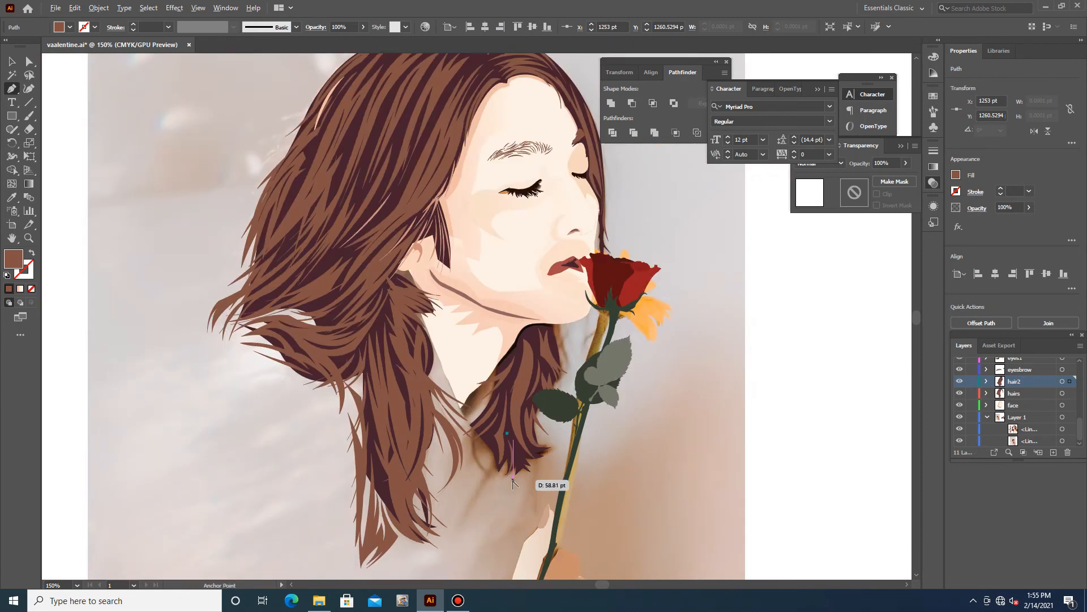
key(ctrl+minus)
key(ctrl+minus)
key(ctrl+minus)
key(ctrl+minus)
key(ctrl+minus)
key(v)
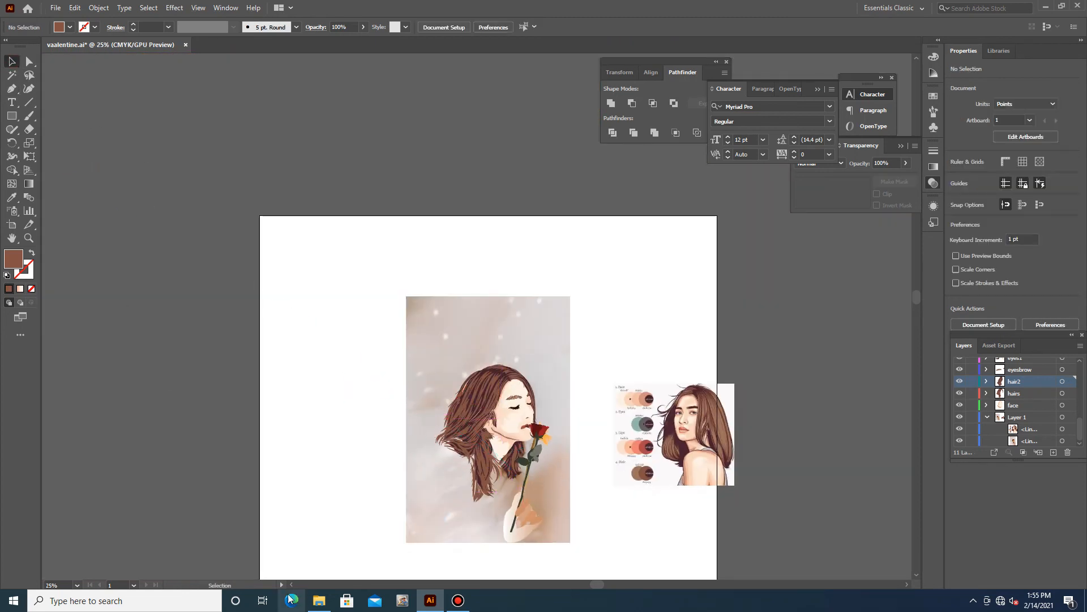
click(958, 440)
click(958, 441)
click(958, 441)
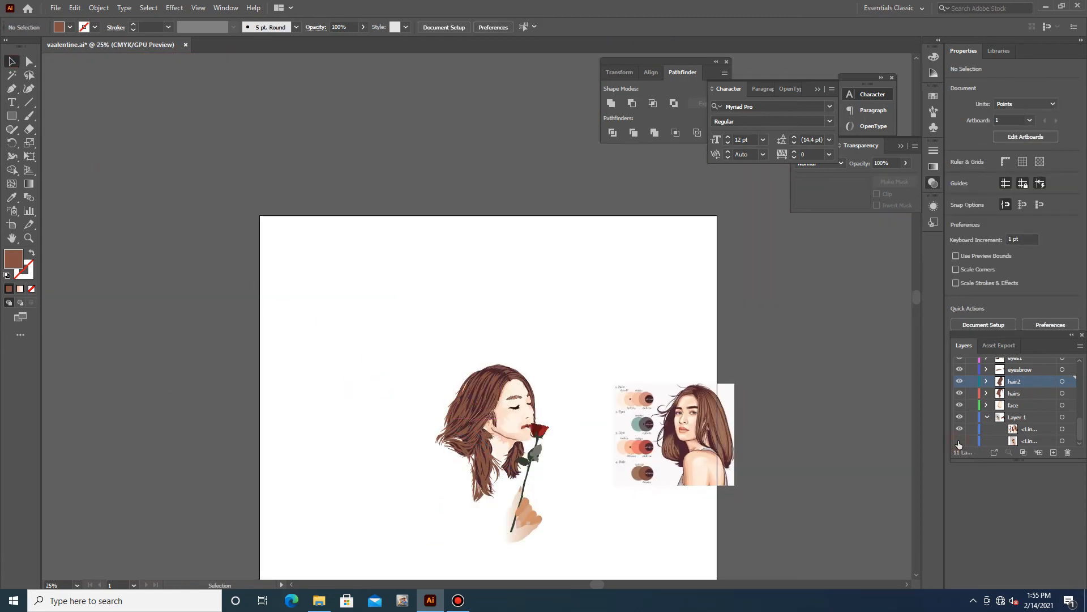
scroll(594, 515, down, 1)
drag(679, 398, 744, 387)
right_click(744, 386)
click(759, 380)
scroll(986, 415, up, 3)
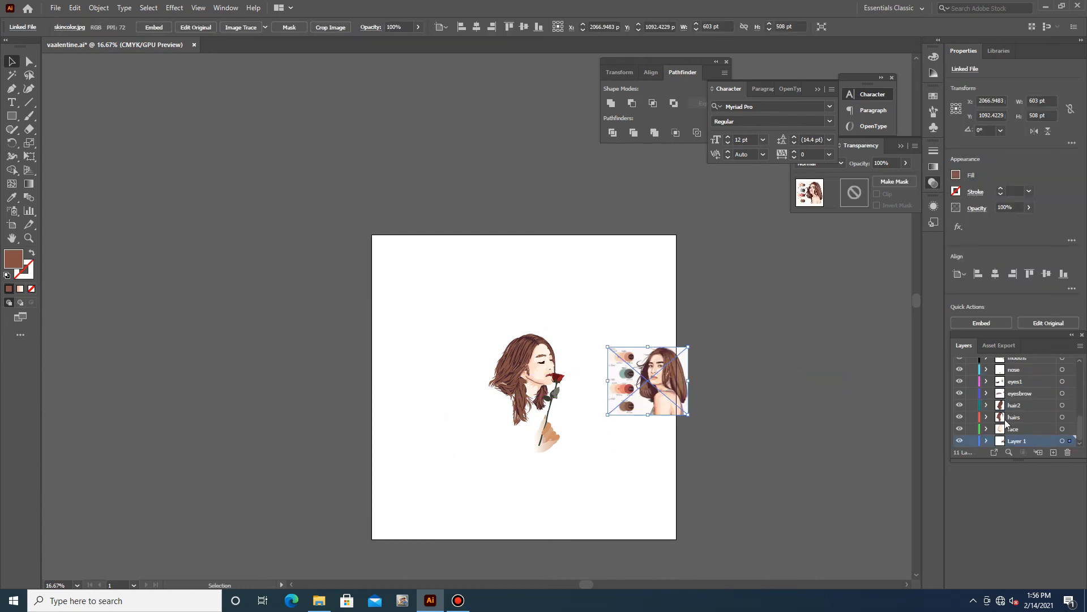
Hide the skin colour reference image in Layer 1 too, leaving both linked images hidden
scroll(1006, 423, down, 3)
click(986, 441)
click(960, 429)
drag(959, 429, 959, 441)
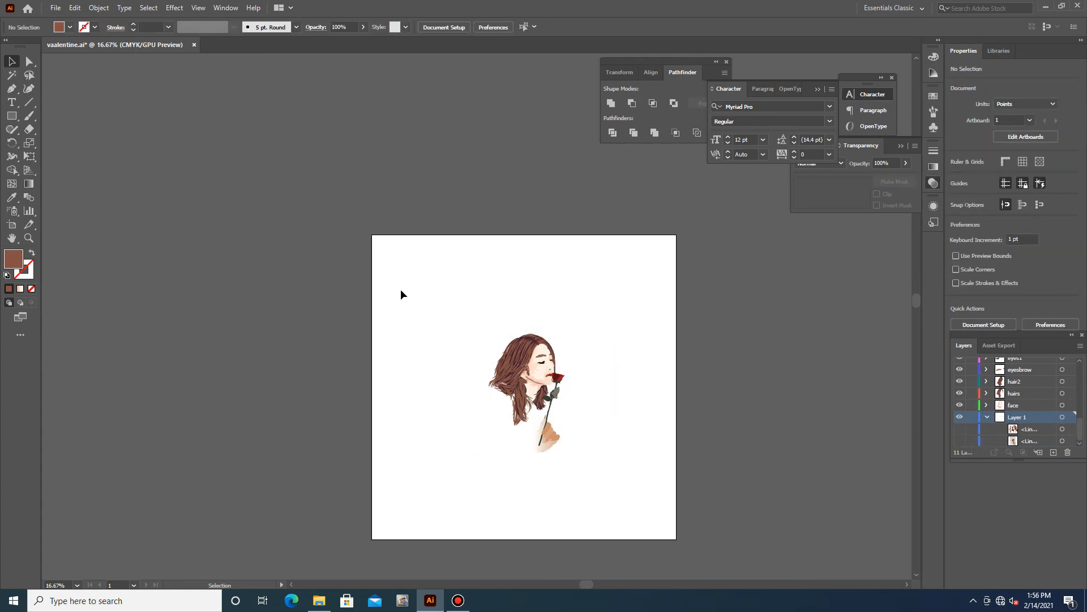
Select all the visible portrait artwork and group it into one object
key(ctrl+a)
click(99, 7)
click(153, 114)
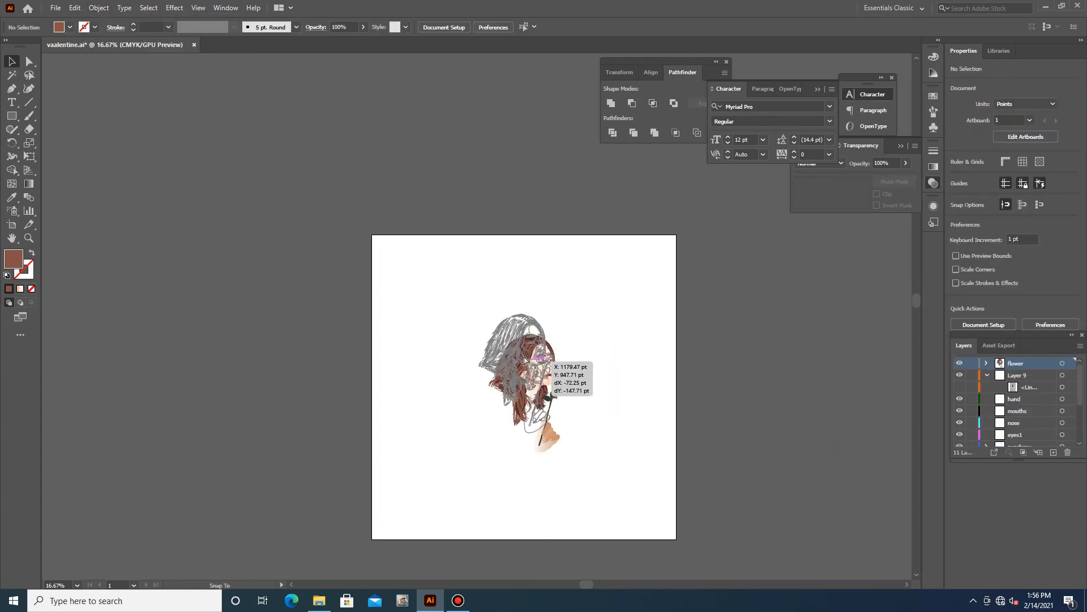